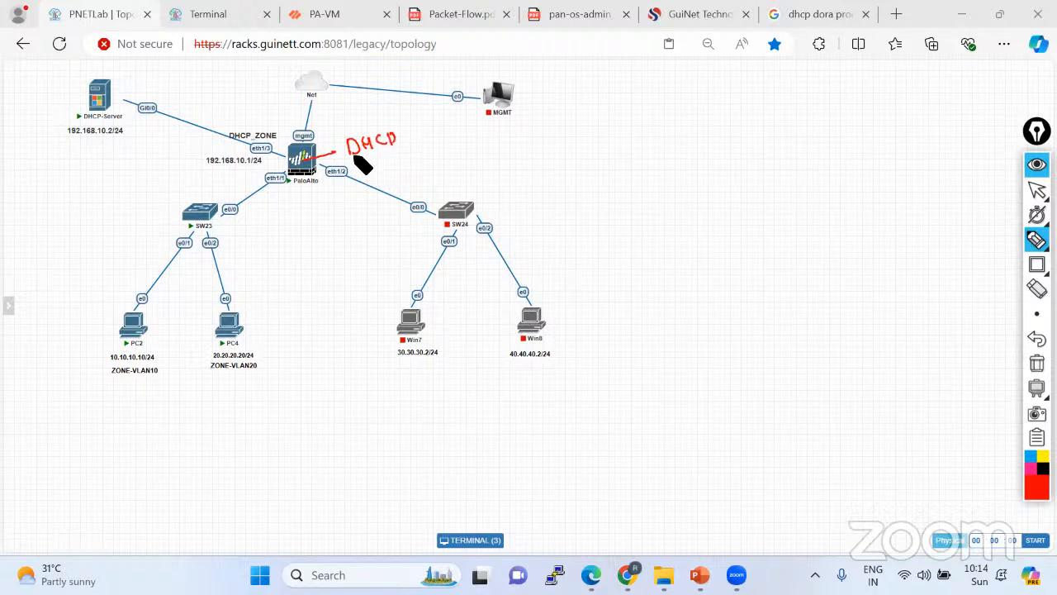
Sketch red paths from PC2, PC4 and the DHCP-Server to the PaloAlto firewall and SW23.
{"action": "mouse_move", "coordinate": [330, 153]}
{"action": "left_mouse_down"}
{"action": "mouse_move", "coordinate": [299, 159]}
{"action": "mouse_move", "coordinate": [189, 248]}
{"action": "mouse_move", "coordinate": [134, 324]}
{"action": "left_mouse_up"}
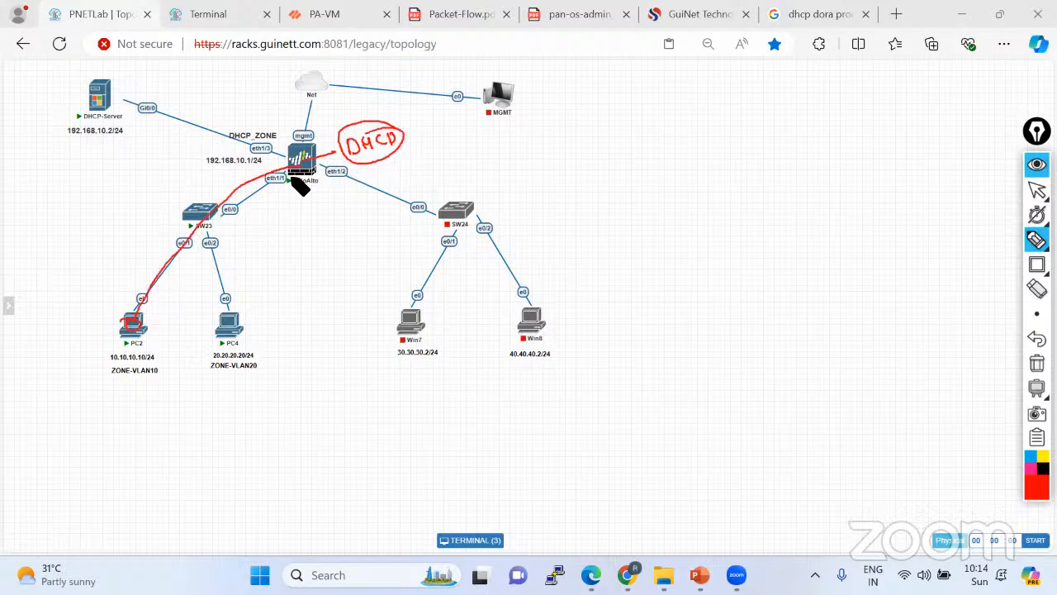
{"action": "mouse_move", "coordinate": [298, 172]}
{"action": "left_mouse_down"}
{"action": "mouse_move", "coordinate": [228, 237]}
{"action": "mouse_move", "coordinate": [232, 335]}
{"action": "left_mouse_up"}
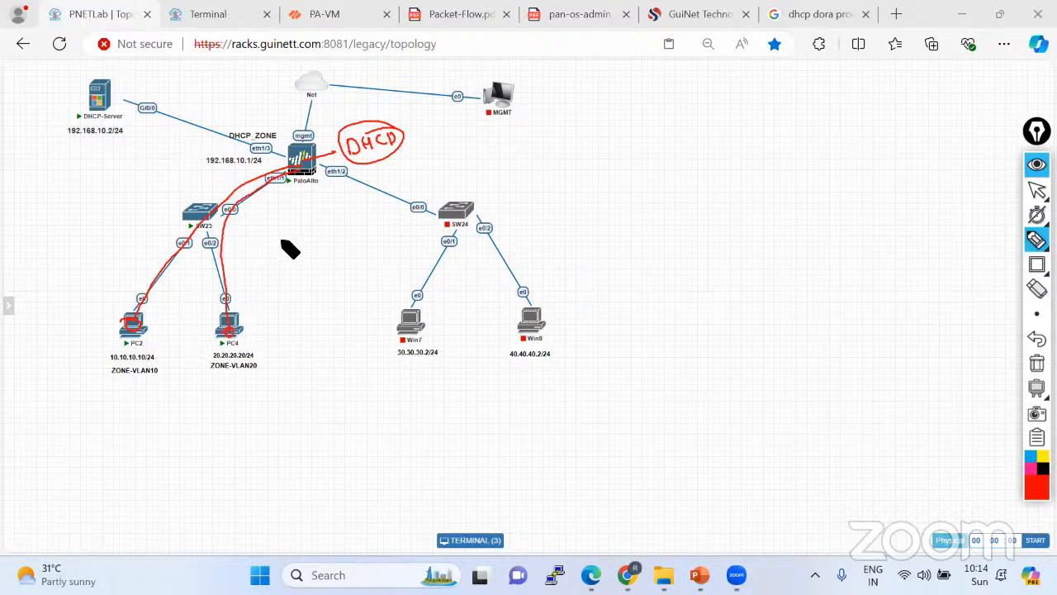
{"action": "mouse_move", "coordinate": [101, 71]}
{"action": "left_mouse_down"}
{"action": "mouse_move", "coordinate": [106, 132]}
{"action": "mouse_move", "coordinate": [102, 73]}
{"action": "left_mouse_up"}
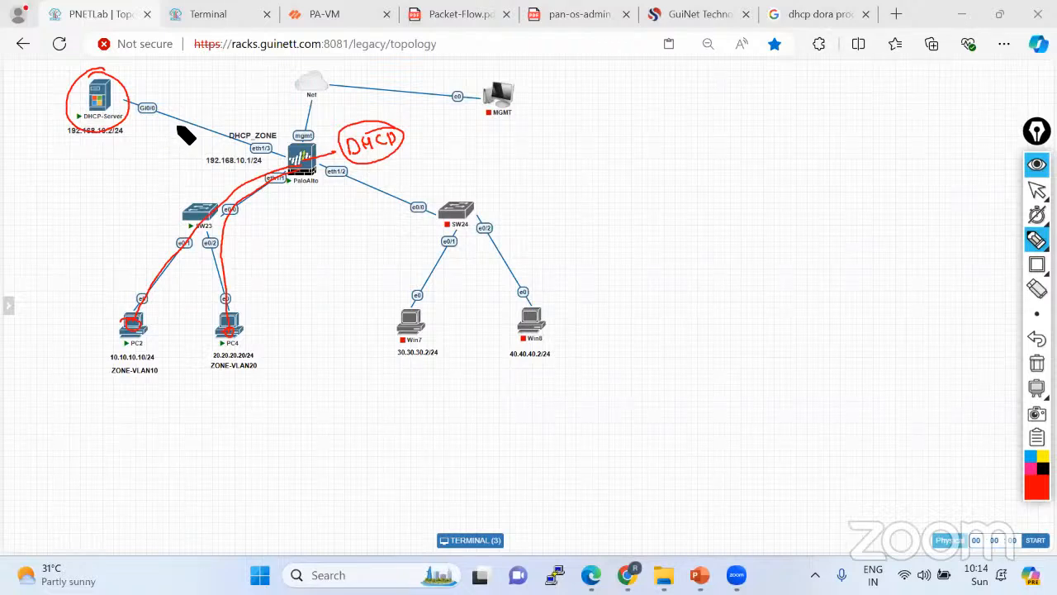
{"action": "mouse_move", "coordinate": [144, 107]}
{"action": "left_mouse_down"}
{"action": "mouse_move", "coordinate": [275, 165]}
{"action": "mouse_move", "coordinate": [197, 210]}
{"action": "mouse_move", "coordinate": [228, 235]}
{"action": "left_mouse_up"}
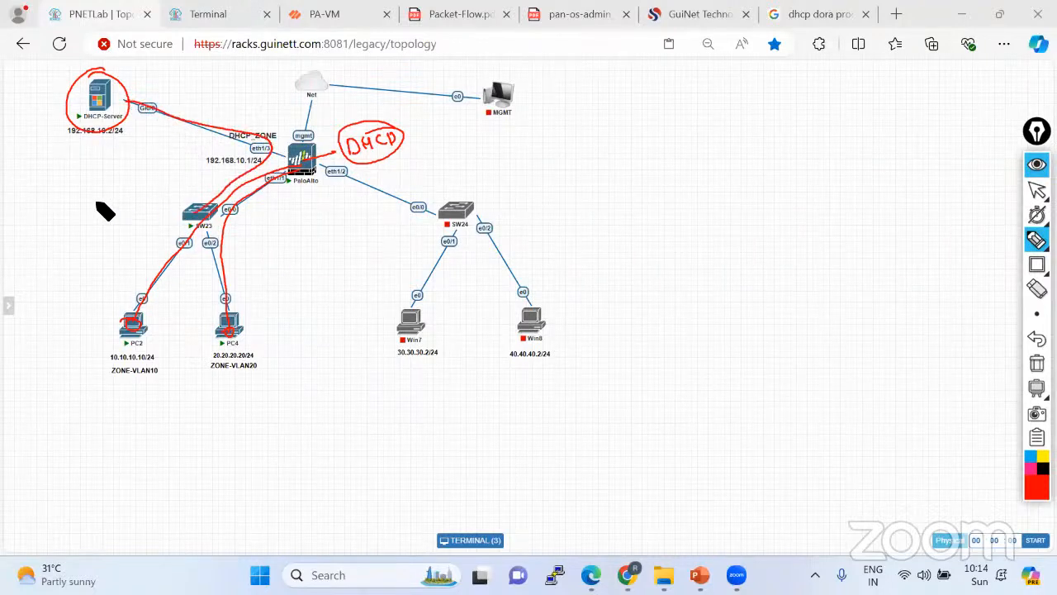
Write an underlined 'Relay' note beside SW23, then erase all the red markings.
{"action": "mouse_move", "coordinate": [99, 194]}
{"action": "left_mouse_down"}
{"action": "mouse_move", "coordinate": [129, 208]}
{"action": "mouse_move", "coordinate": [137, 193]}
{"action": "mouse_move", "coordinate": [157, 200]}
{"action": "left_mouse_up"}
{"action": "left_click", "coordinate": [156, 189]}
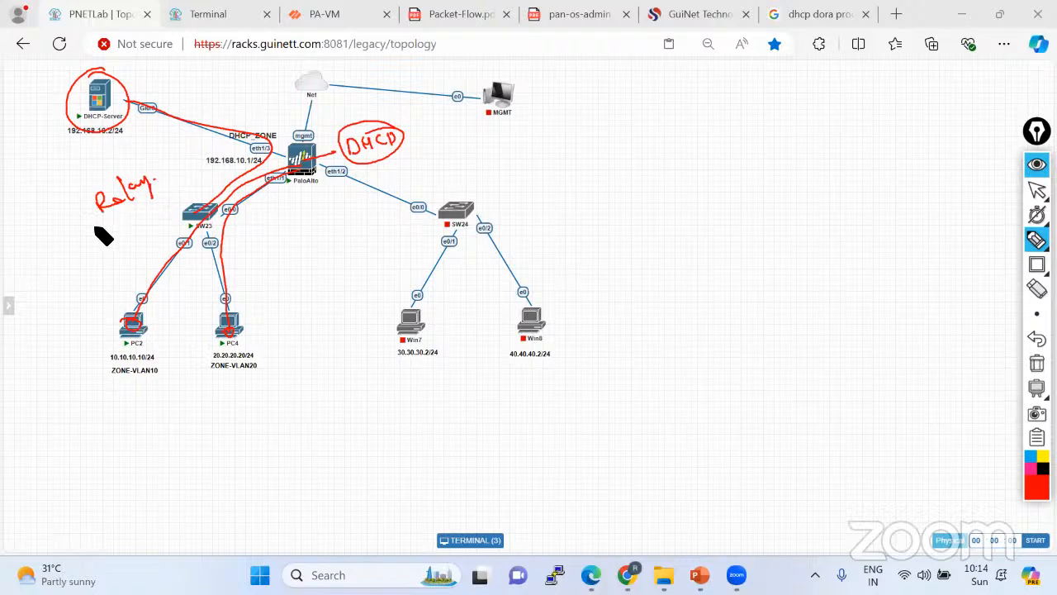
{"action": "left_click_drag", "start_coordinate": [96, 224], "coordinate": [176, 174]}
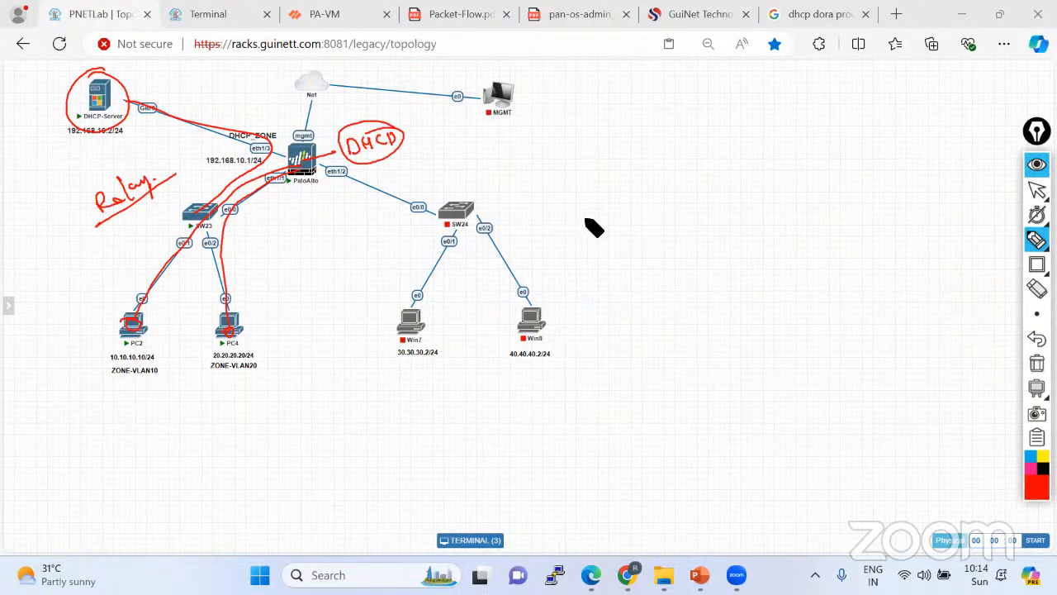
{"action": "left_click_drag", "start_coordinate": [398, 115], "coordinate": [337, 172]}
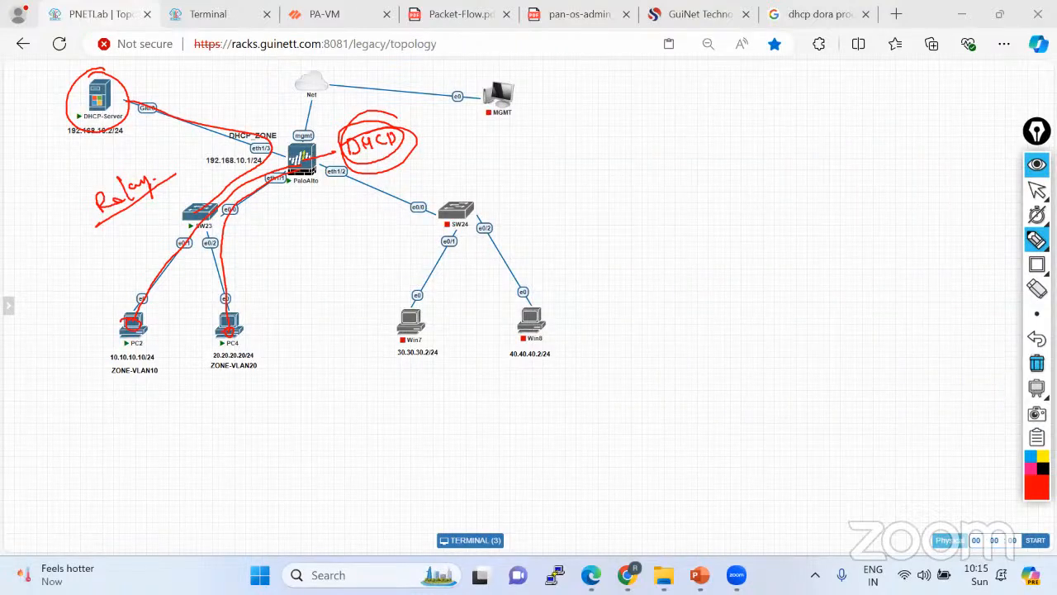
{"action": "left_click", "coordinate": [1036, 363]}
{"action": "left_click", "coordinate": [1037, 190]}
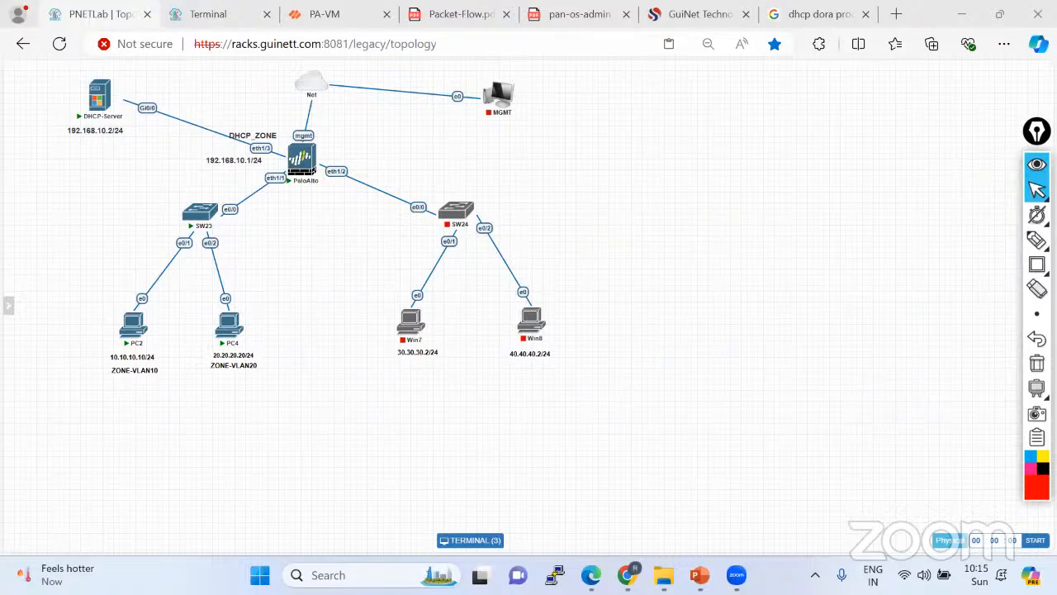
{"action": "left_click_drag", "start_coordinate": [1037, 131], "coordinate": [1040, 108]}
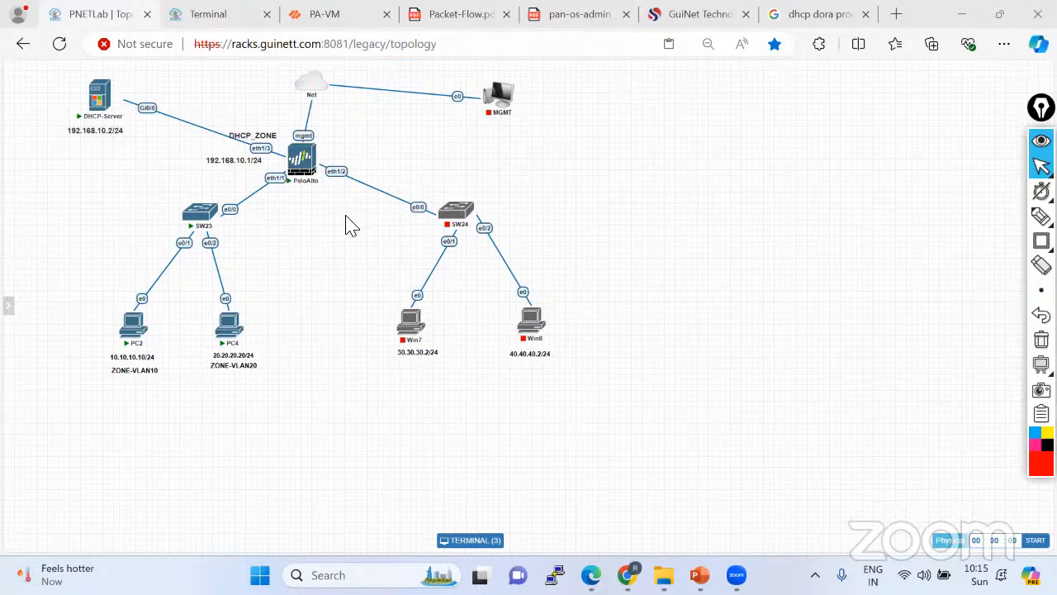
Place a red 'DORA' text note right of the PNETLab topology, then bring up the dhcp dora image results.
{"action": "mouse_move", "coordinate": [124, 116]}
{"action": "left_click", "coordinate": [1041, 216]}
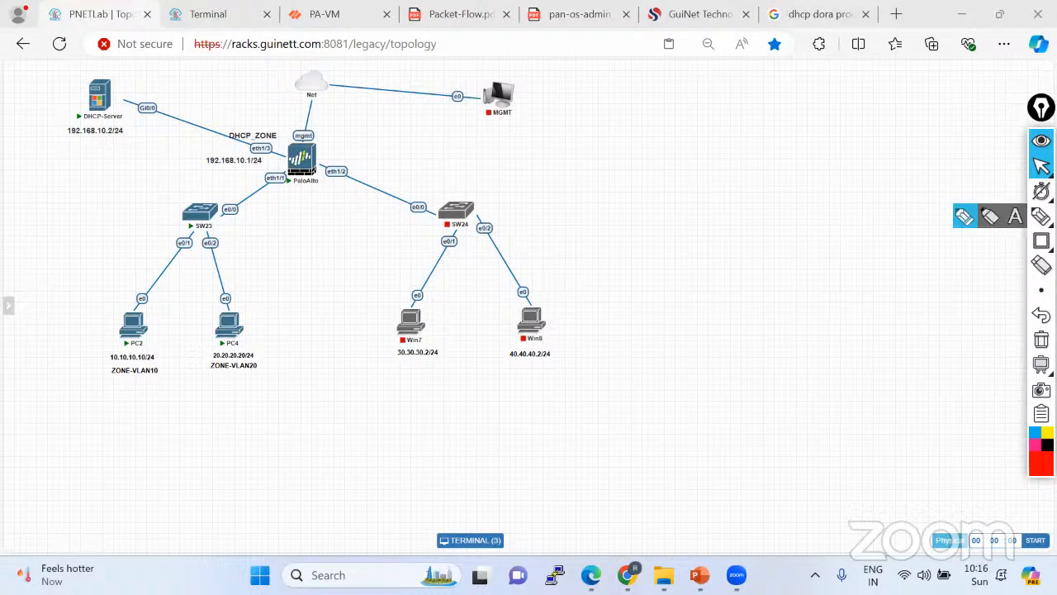
{"action": "left_click", "coordinate": [1015, 215]}
{"action": "type", "text": "DORA"}
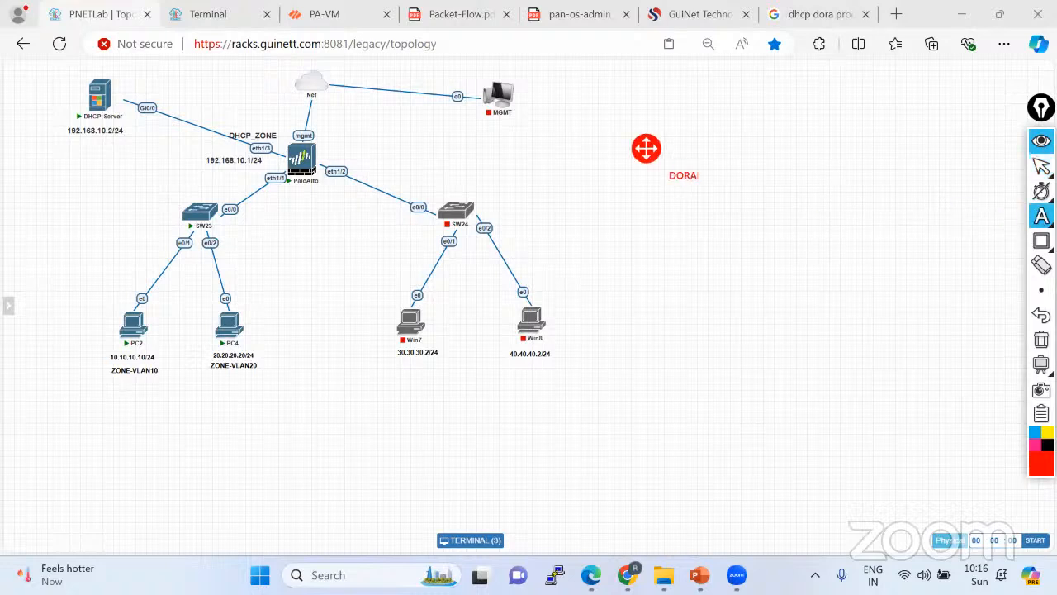
{"action": "key", "text": "Return"}
{"action": "left_click", "coordinate": [713, 206]}
{"action": "left_click", "coordinate": [1041, 166]}
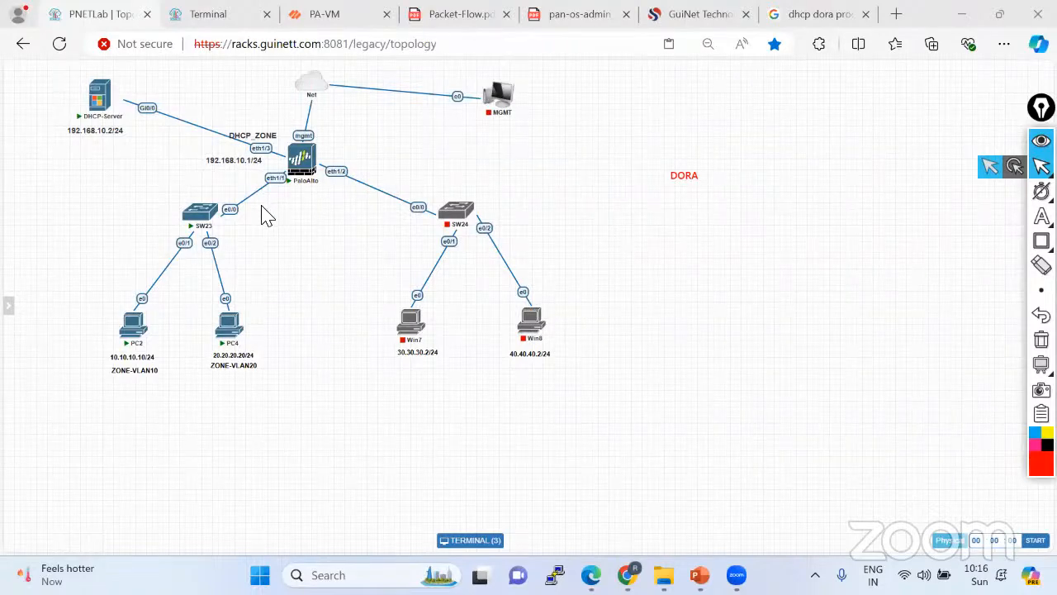
{"action": "left_click", "coordinate": [817, 14]}
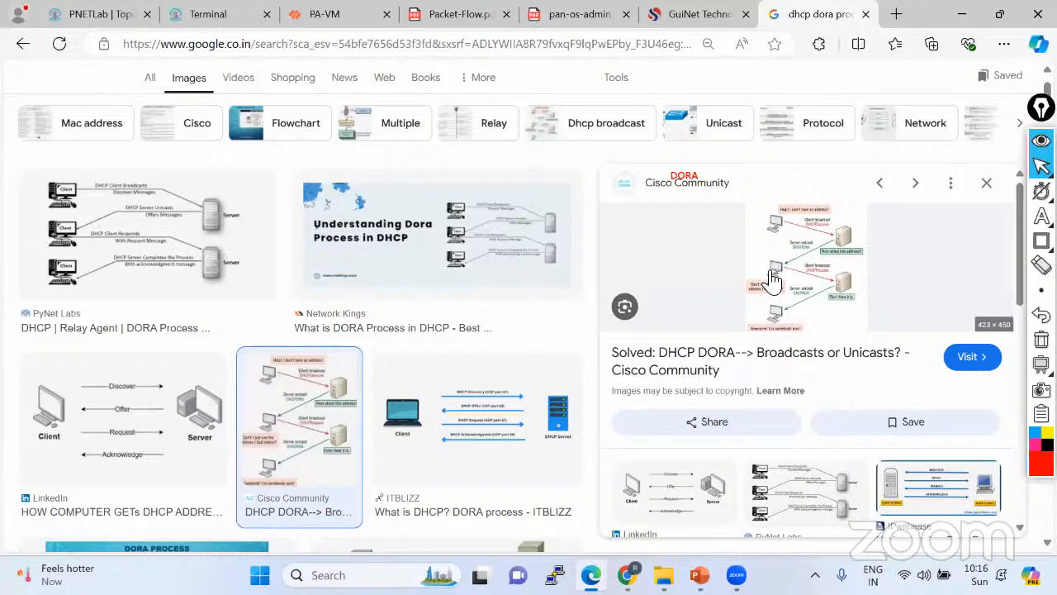
Open the Cisco Community 'DHCP DORA--> Broadcasts or Unicasts?' image result, then close it.
{"action": "left_click", "coordinate": [822, 266]}
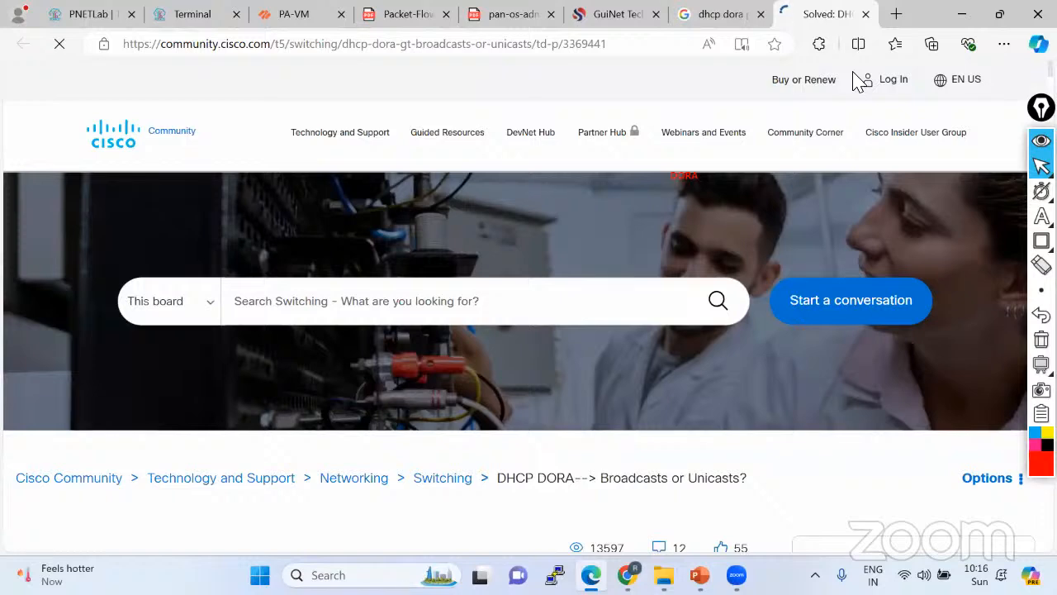
{"action": "left_click", "coordinate": [865, 15]}
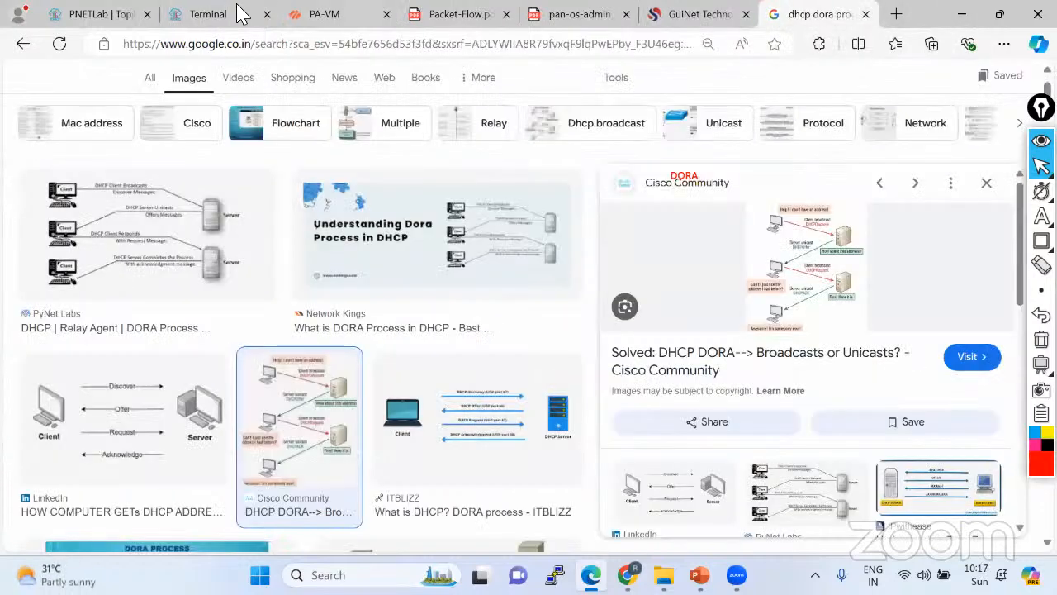
Confirm PC2's automatic IPv4 and adapter properties with OK and close Network Connections.
{"action": "left_click", "coordinate": [139, 17]}
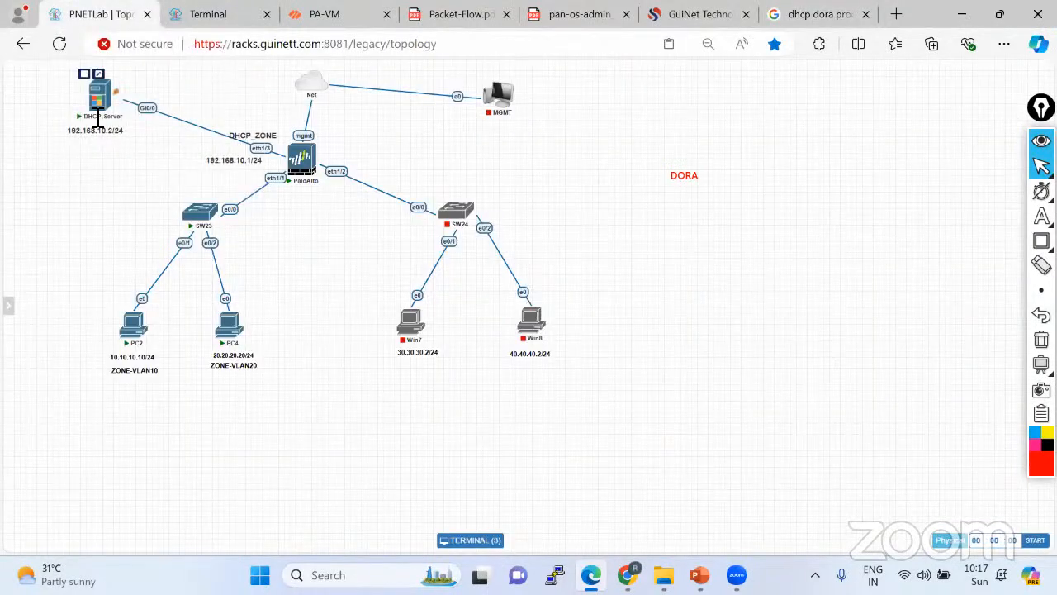
{"action": "left_click", "coordinate": [208, 16]}
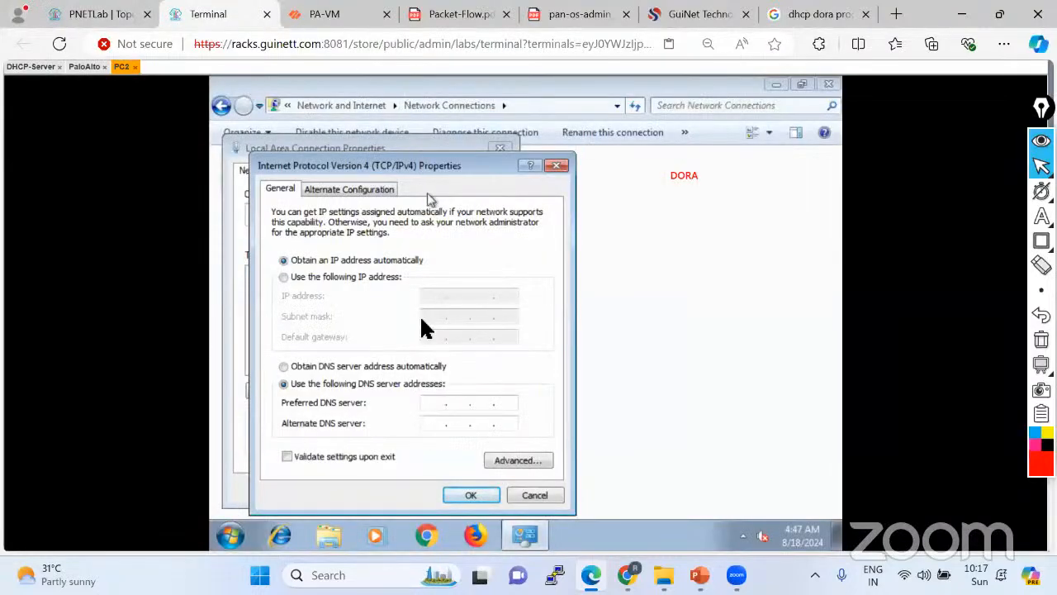
{"action": "left_click", "coordinate": [459, 494]}
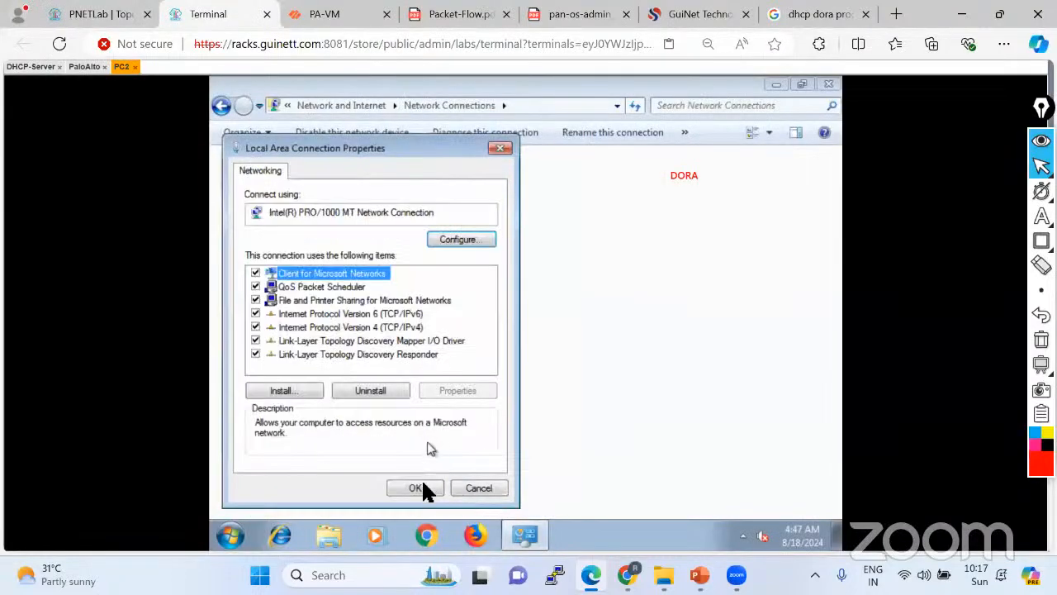
{"action": "left_click", "coordinate": [415, 489]}
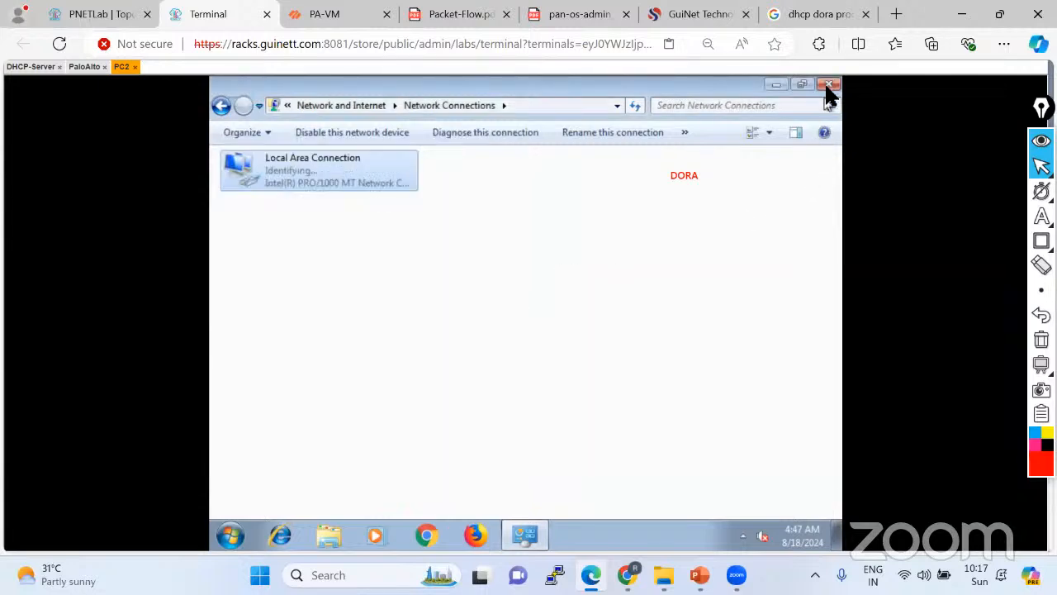
{"action": "left_click", "coordinate": [829, 84]}
Log in to PC4's console and bring up its network adapter list.
{"action": "left_click", "coordinate": [91, 14]}
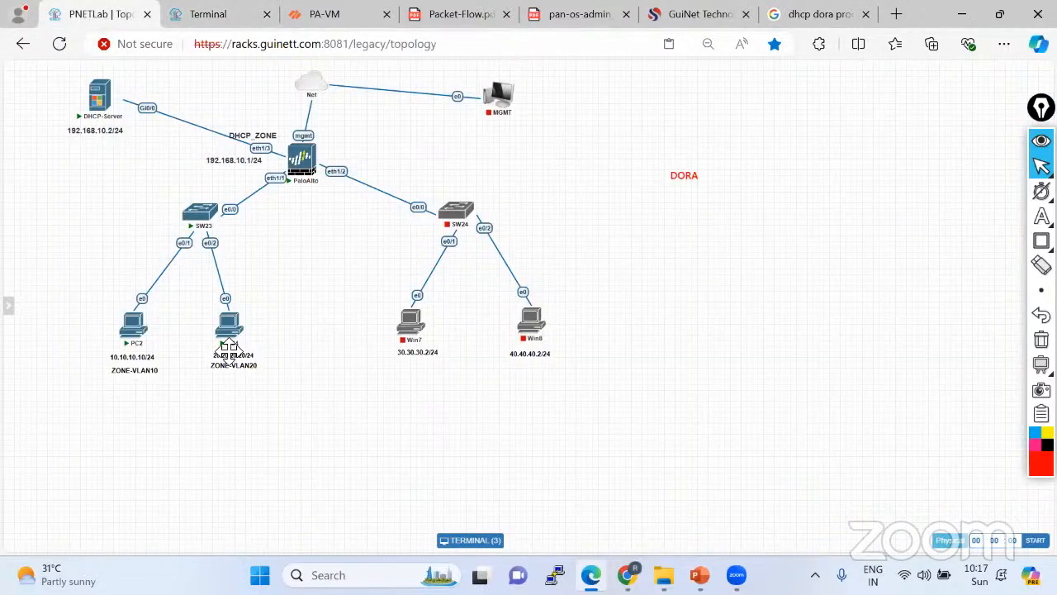
{"action": "left_click", "coordinate": [230, 343]}
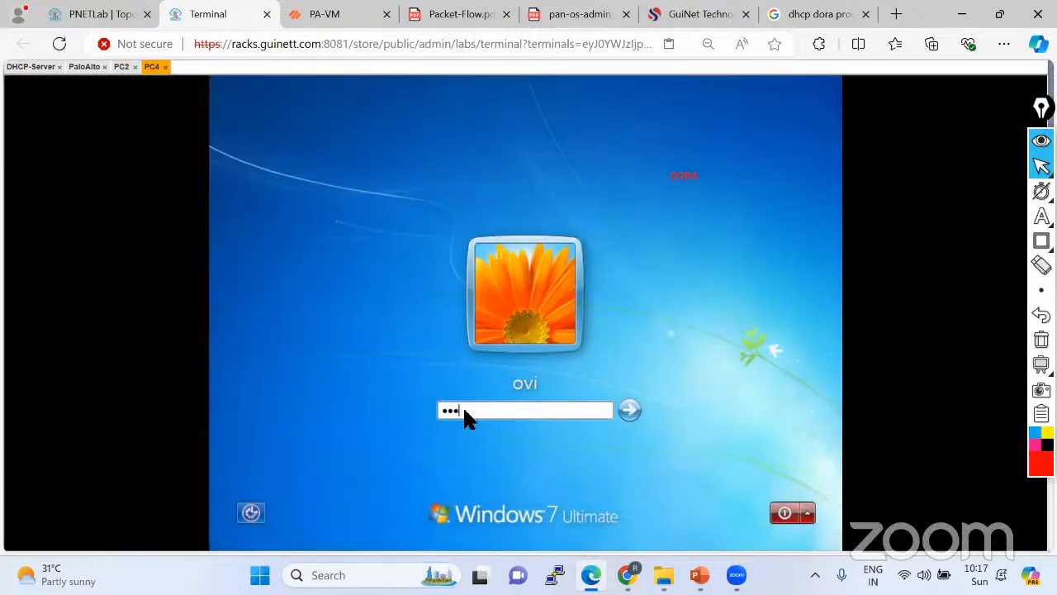
{"action": "key", "text": "Return"}
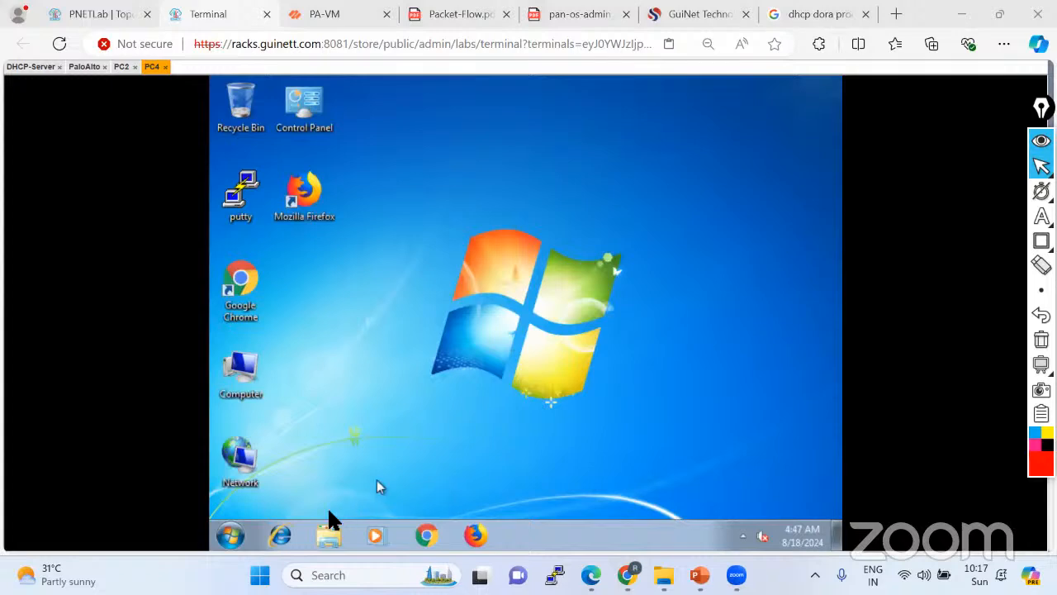
{"action": "right_click", "coordinate": [259, 472]}
{"action": "left_click", "coordinate": [314, 454]}
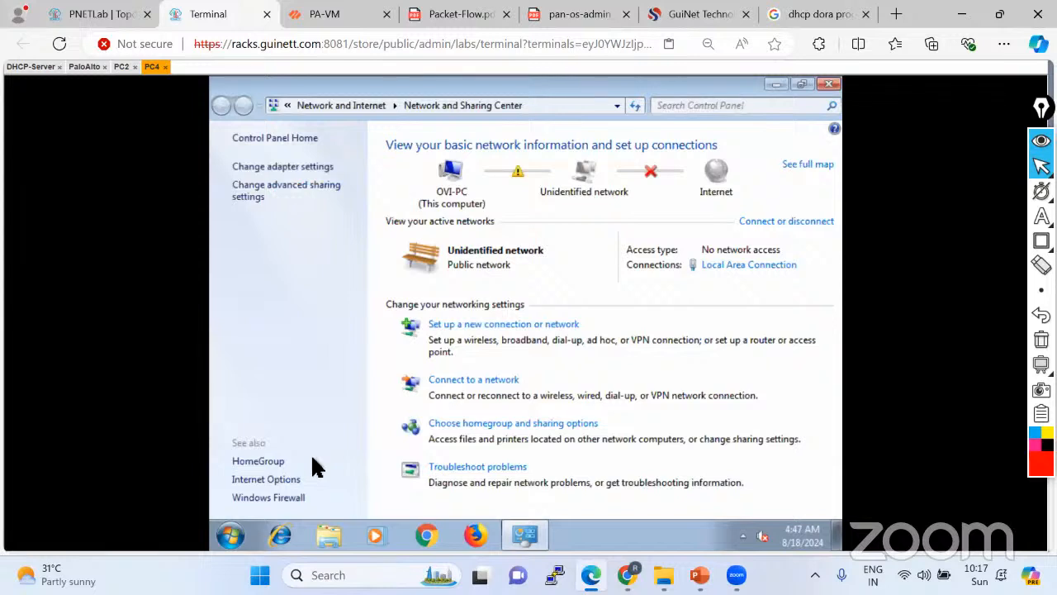
{"action": "left_click", "coordinate": [301, 167]}
Switch PC4's Local Area Connection IPv4 from static 20.20.20.20 to obtain an address automatically.
{"action": "right_click", "coordinate": [303, 172]}
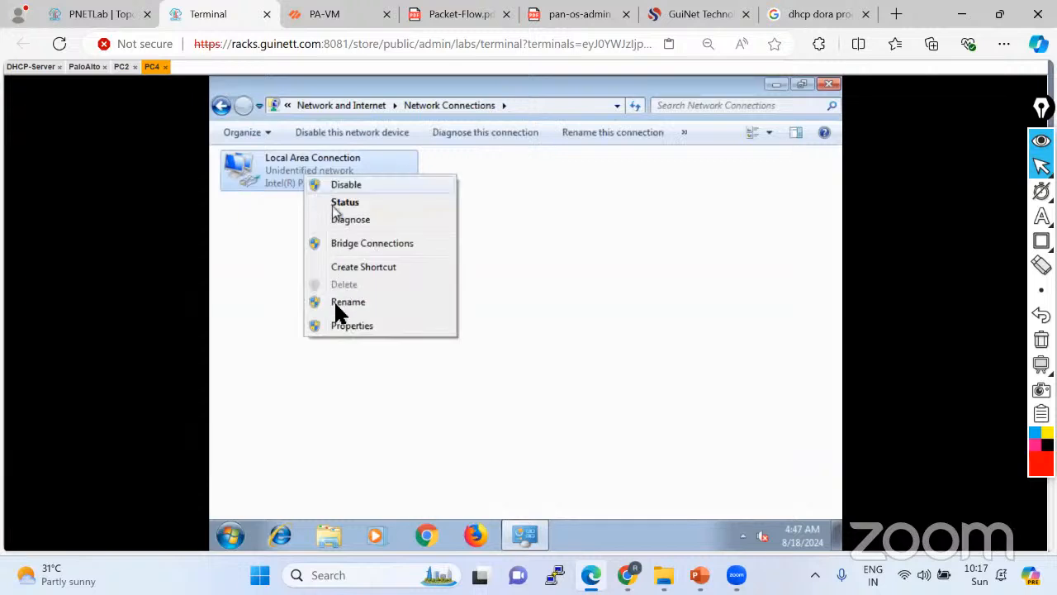
{"action": "left_click", "coordinate": [336, 327]}
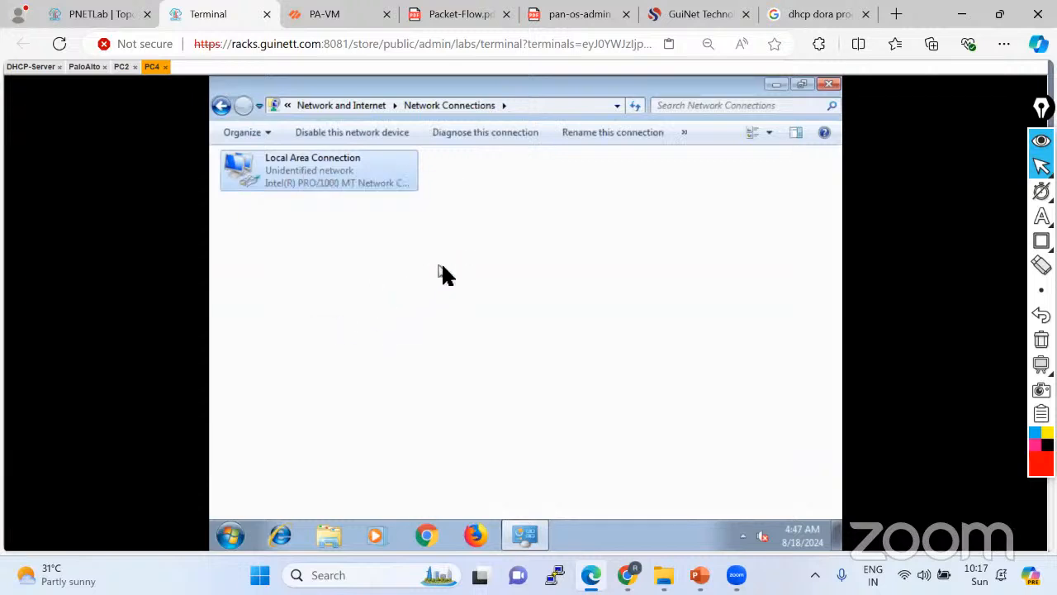
{"action": "double_click", "coordinate": [407, 330]}
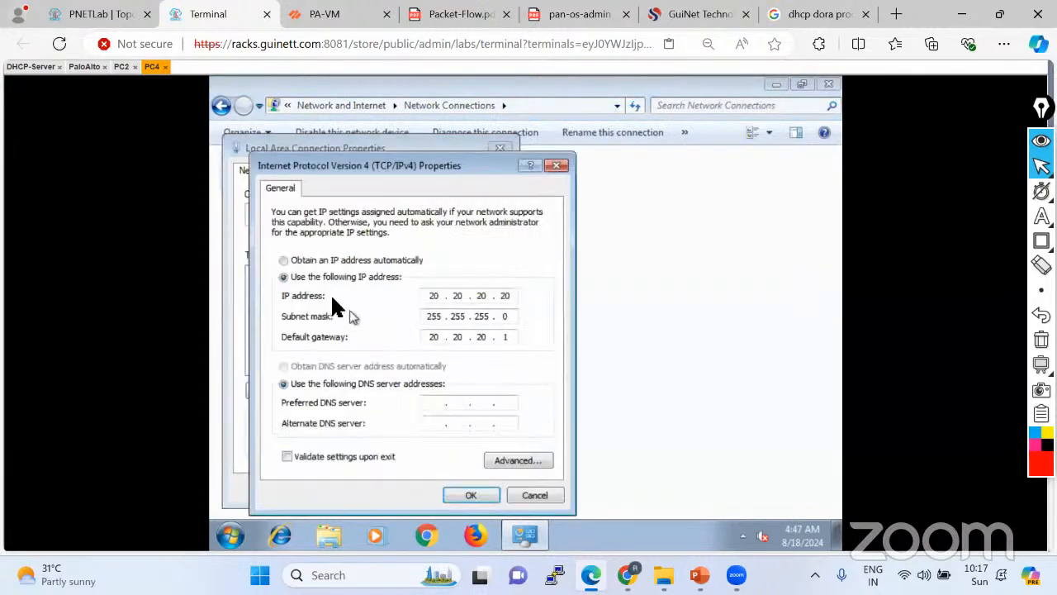
{"action": "left_click", "coordinate": [317, 258]}
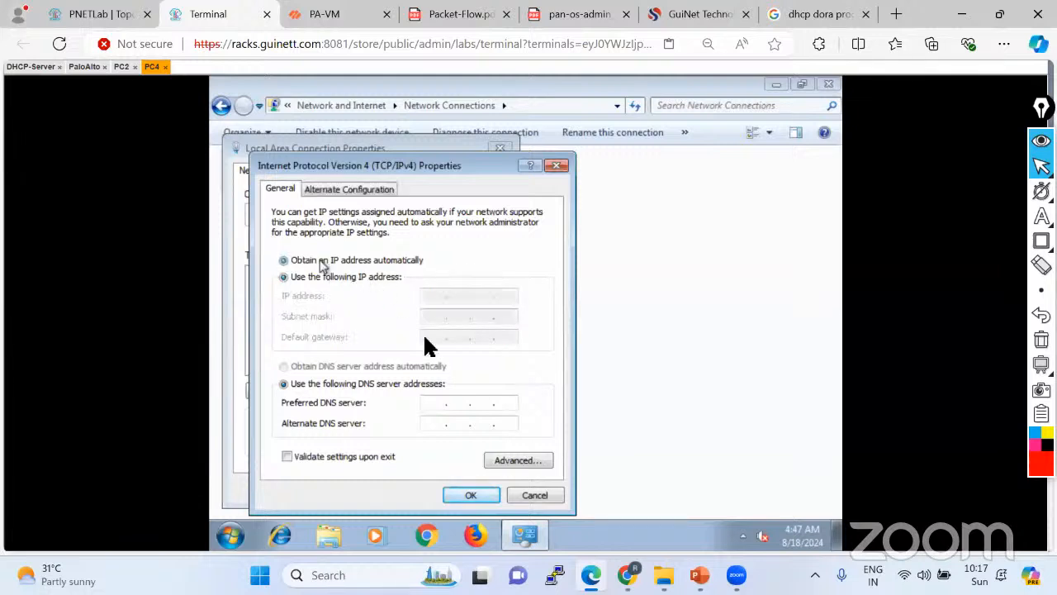
{"action": "left_click", "coordinate": [471, 496]}
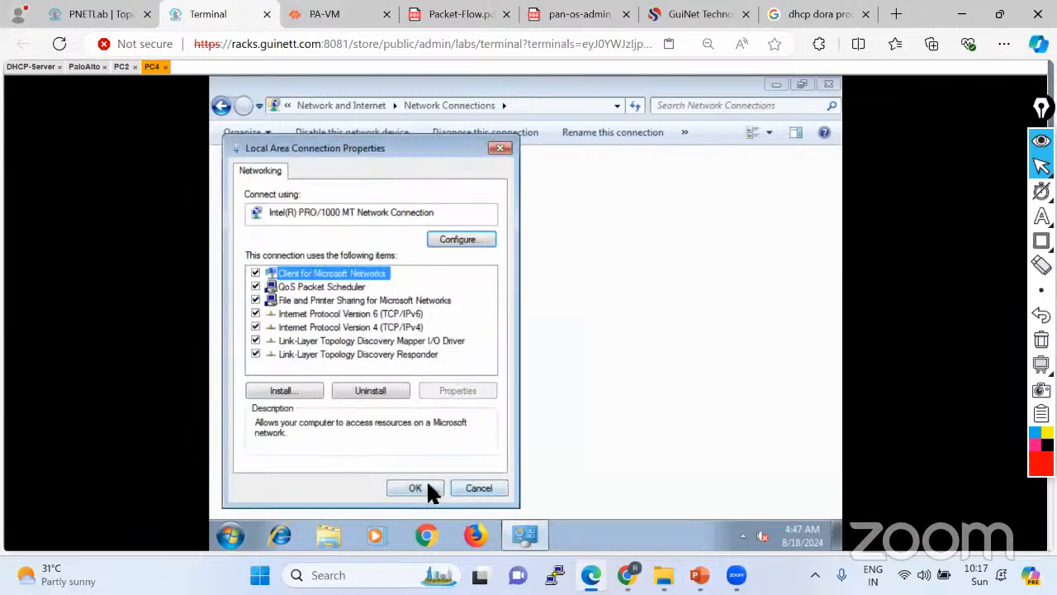
{"action": "left_click", "coordinate": [428, 492]}
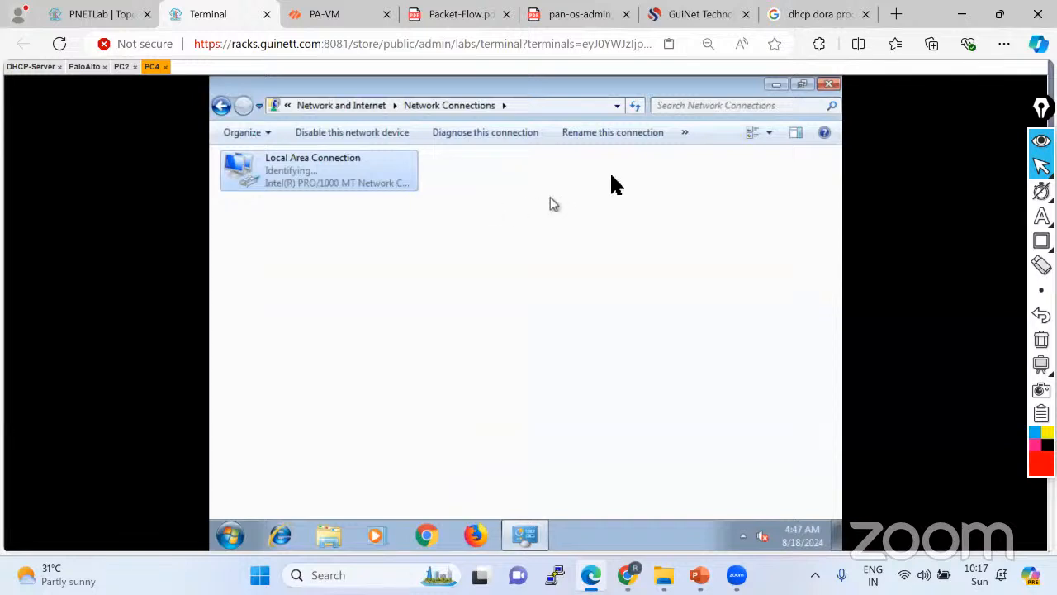
Run ipconfig in a command prompt on PC4, showing only the 169.254.154.1 address.
{"action": "left_click", "coordinate": [826, 91]}
{"action": "left_click", "coordinate": [229, 535]}
{"action": "type", "text": "cmd"}
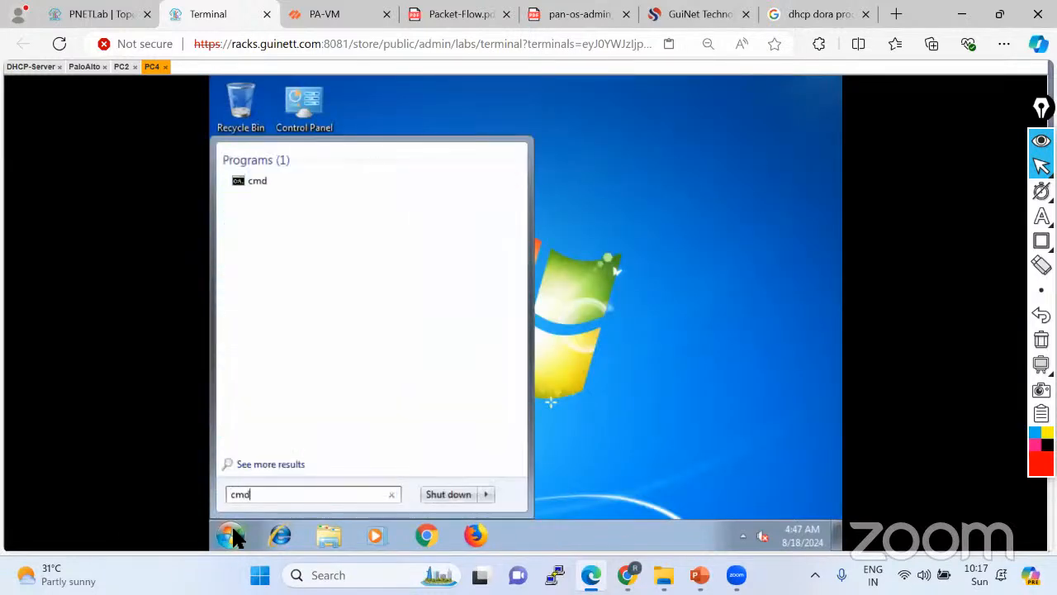
{"action": "key", "text": "Return"}
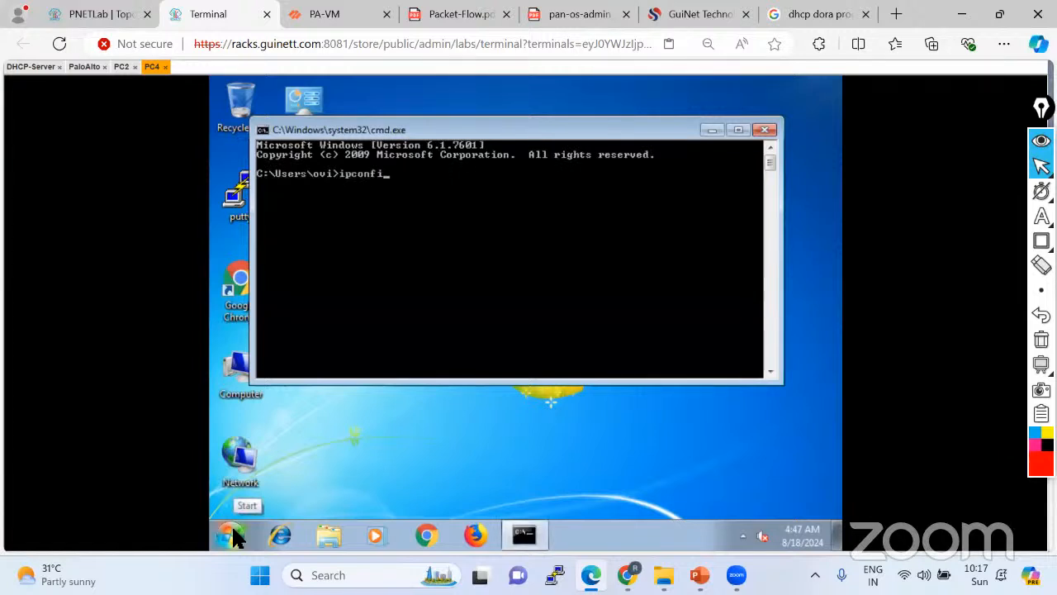
{"action": "type", "text": "ipconfig"}
{"action": "key", "text": "Return"}
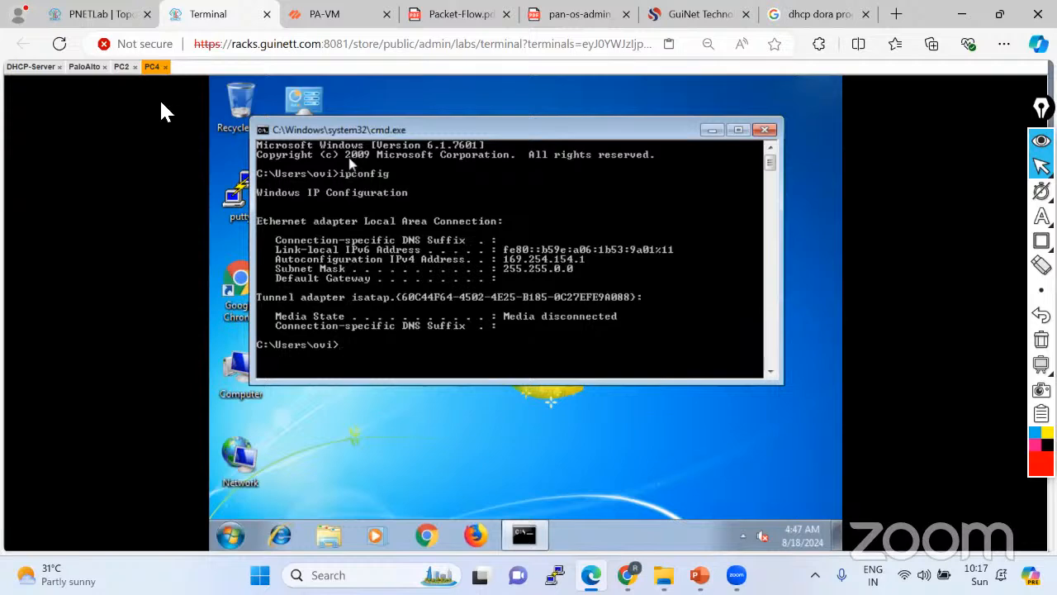
Run ipconfig on PC2 as well, then go back to PC4 and the lab topology.
{"action": "left_click", "coordinate": [121, 67]}
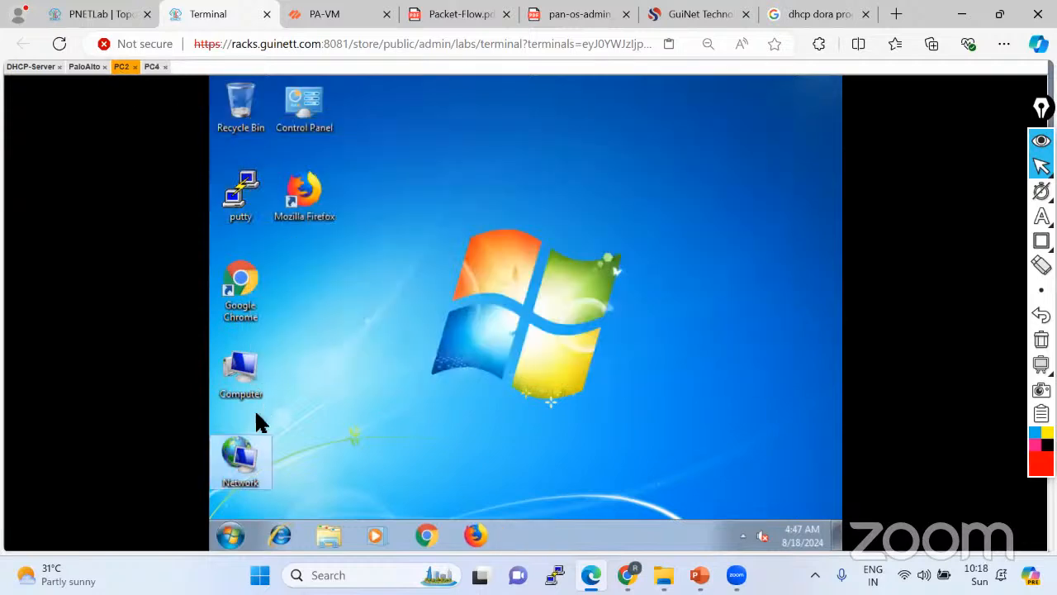
{"action": "left_click", "coordinate": [230, 536]}
{"action": "type", "text": "cmd"}
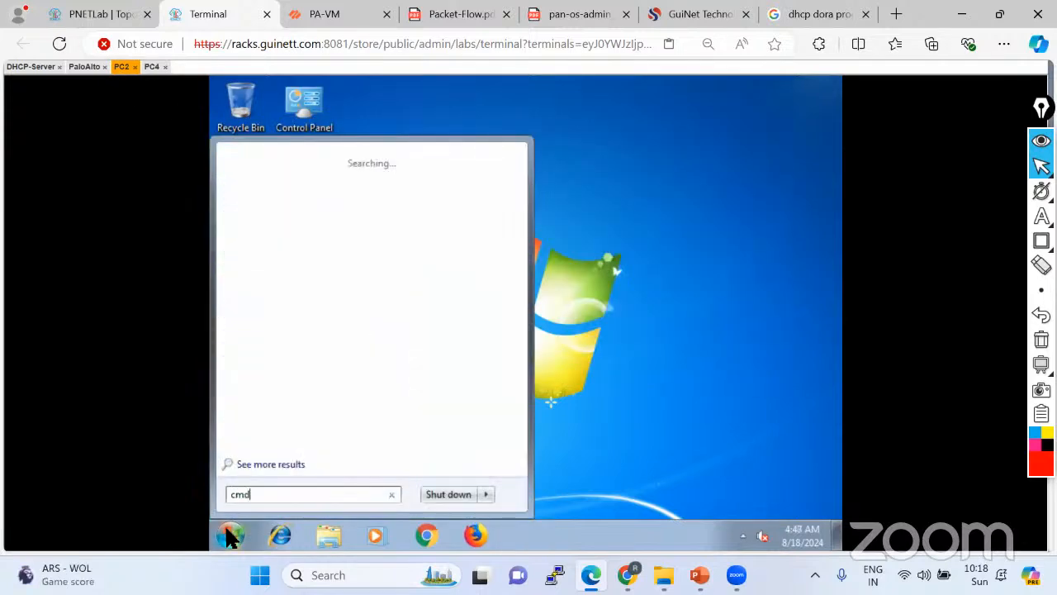
{"action": "key", "text": "Return"}
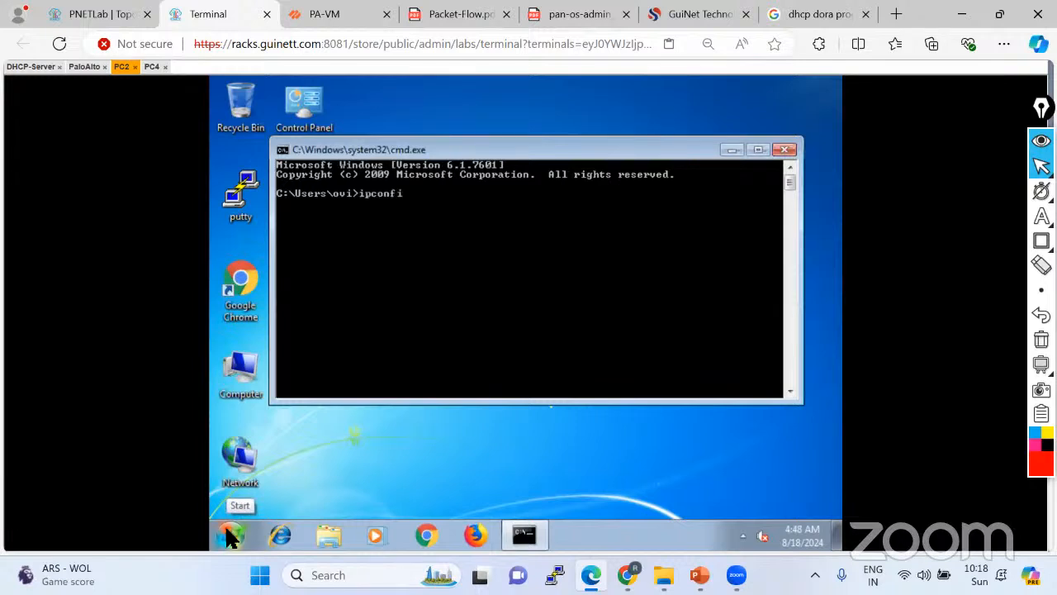
{"action": "type", "text": "ipconfig"}
{"action": "key", "text": "Return"}
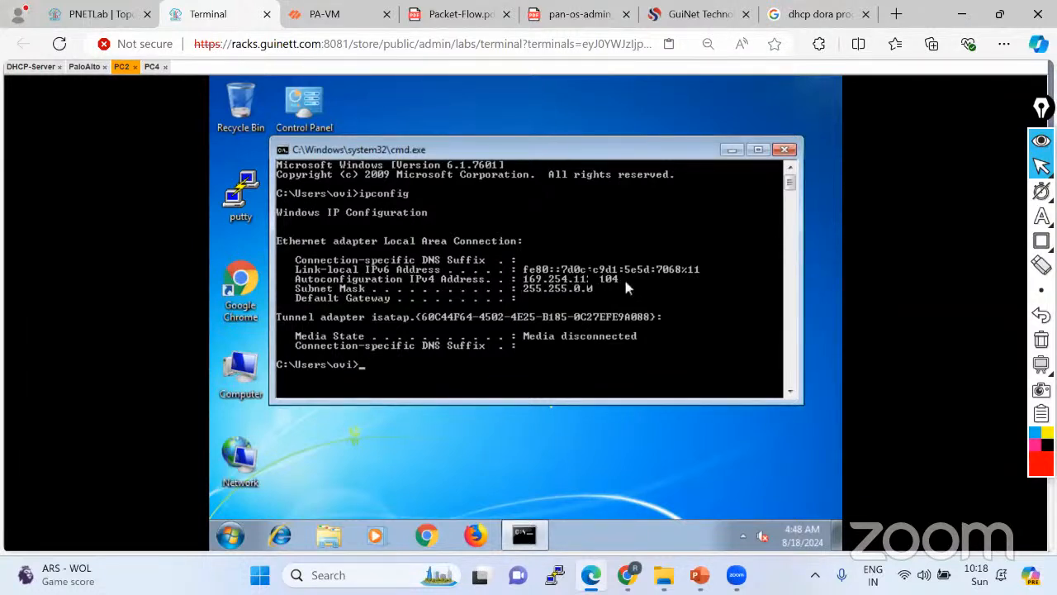
{"action": "left_click", "coordinate": [150, 69]}
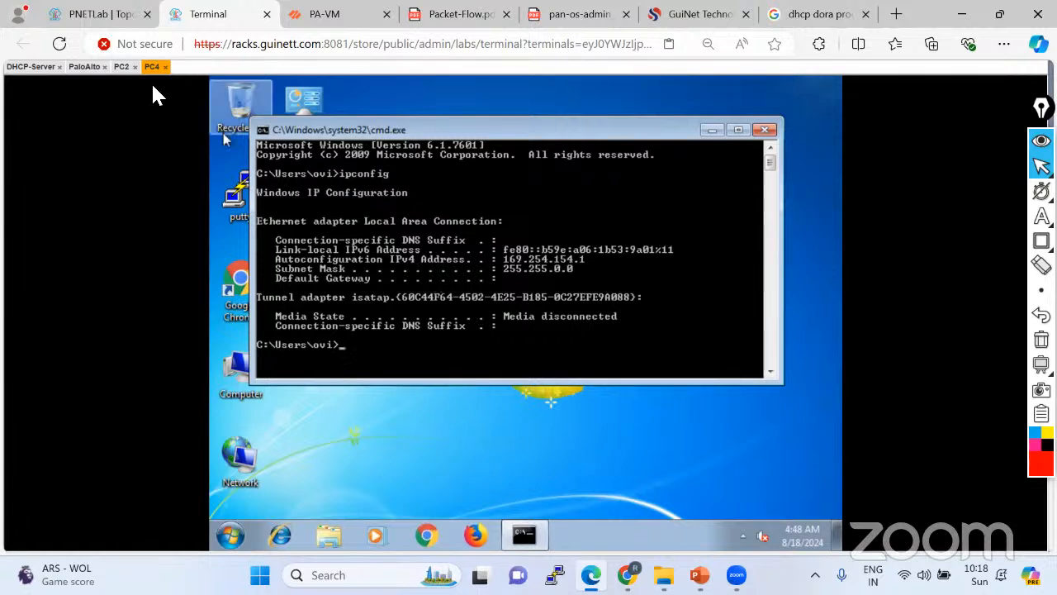
{"action": "left_click", "coordinate": [121, 12]}
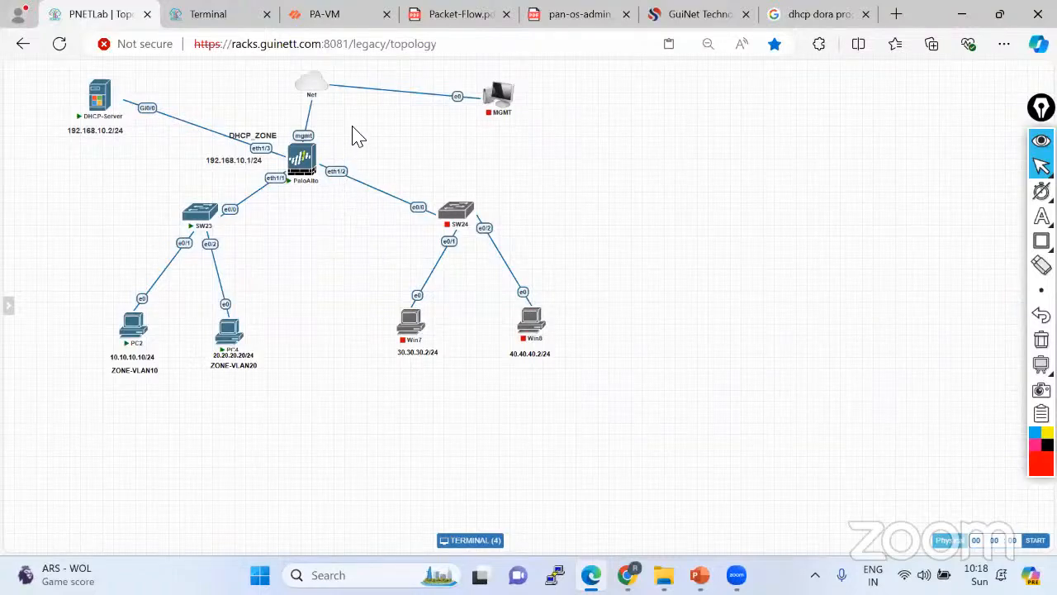
Dismiss the PA-VM telemetry prompt with Remind Me Later and show the Network Interfaces list.
{"action": "left_click", "coordinate": [341, 22]}
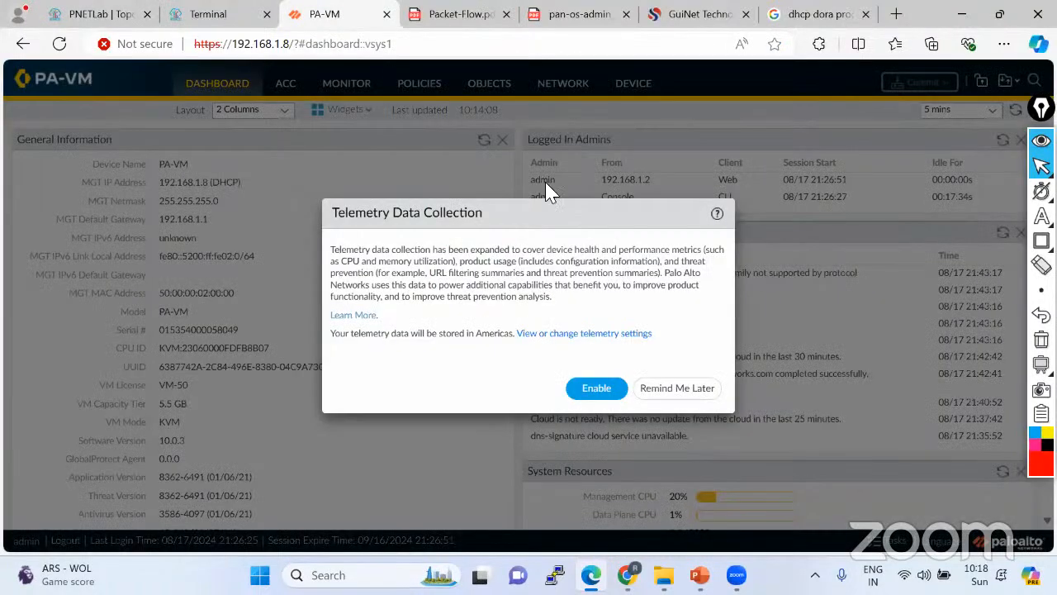
{"action": "left_click", "coordinate": [675, 394]}
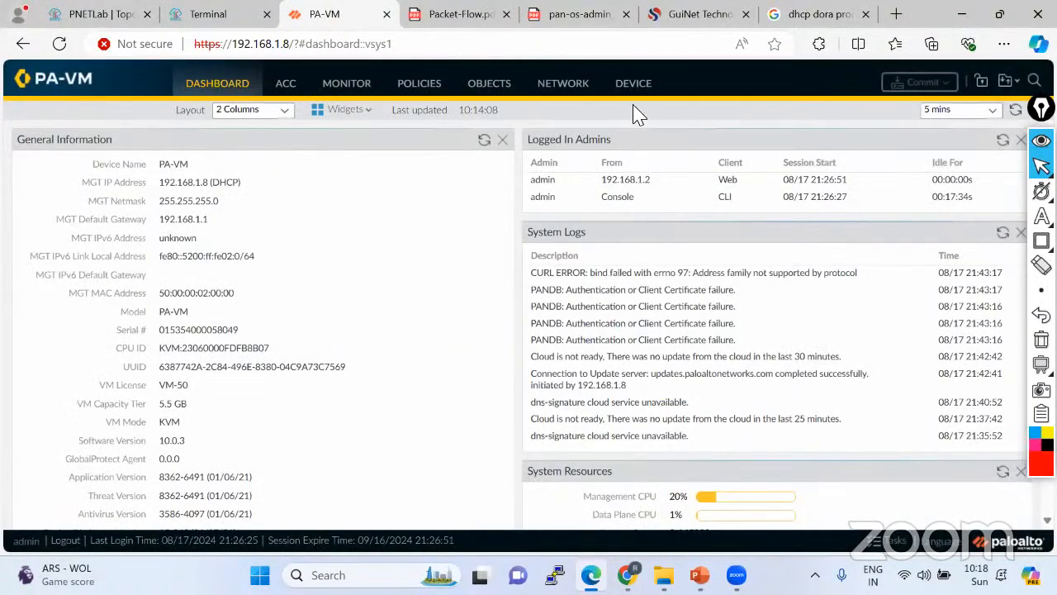
{"action": "left_click", "coordinate": [563, 84]}
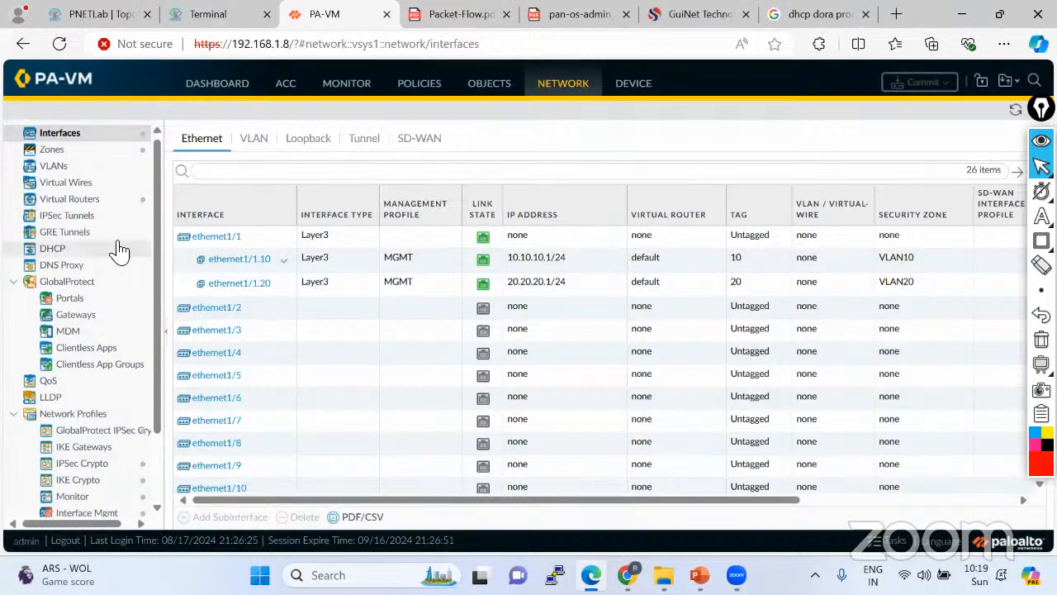
Open the empty Network DHCP Server page and draw a few annotation marks over the screen.
{"action": "left_click", "coordinate": [58, 249]}
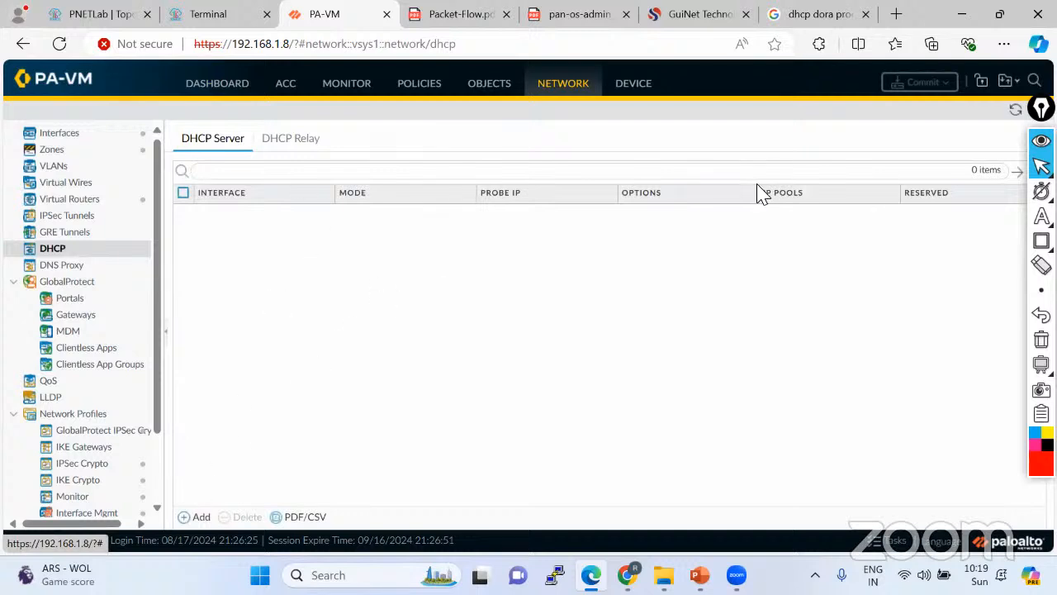
{"action": "left_click", "coordinate": [1042, 240]}
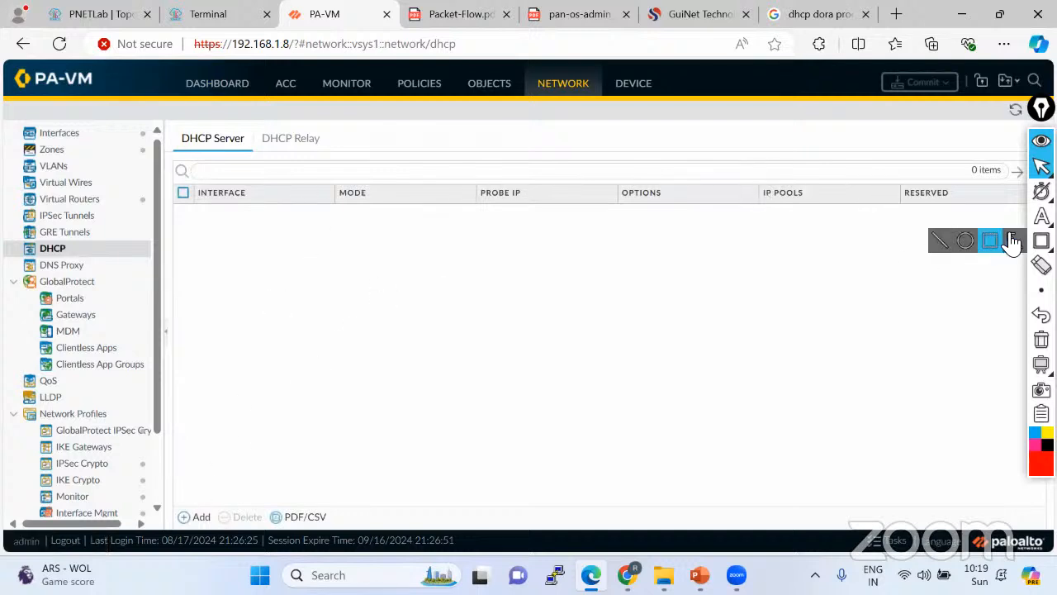
{"action": "mouse_move", "coordinate": [1042, 217]}
{"action": "left_click", "coordinate": [975, 212]}
{"action": "left_click", "coordinate": [978, 214]}
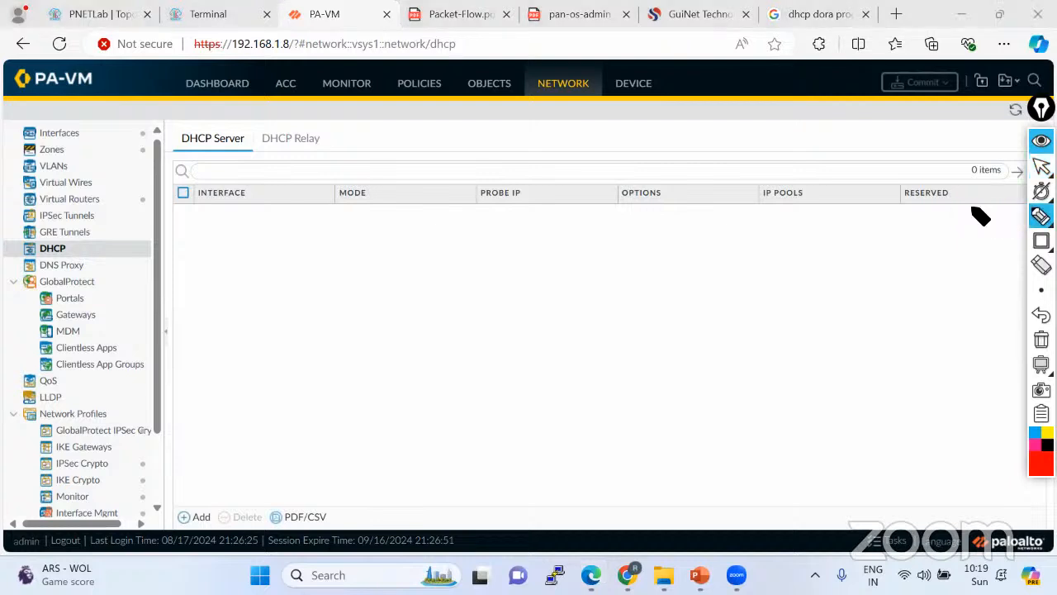
{"action": "mouse_move", "coordinate": [244, 132]}
{"action": "left_mouse_down"}
{"action": "mouse_move", "coordinate": [185, 126]}
{"action": "mouse_move", "coordinate": [182, 152]}
{"action": "mouse_move", "coordinate": [229, 165]}
{"action": "mouse_move", "coordinate": [245, 137]}
{"action": "mouse_move", "coordinate": [213, 118]}
{"action": "left_mouse_up"}
{"action": "mouse_move", "coordinate": [220, 172]}
{"action": "left_mouse_down"}
{"action": "mouse_move", "coordinate": [229, 241]}
{"action": "mouse_move", "coordinate": [298, 228]}
{"action": "mouse_move", "coordinate": [286, 217]}
{"action": "left_mouse_up"}
{"action": "left_click_drag", "start_coordinate": [222, 283], "coordinate": [329, 212]}
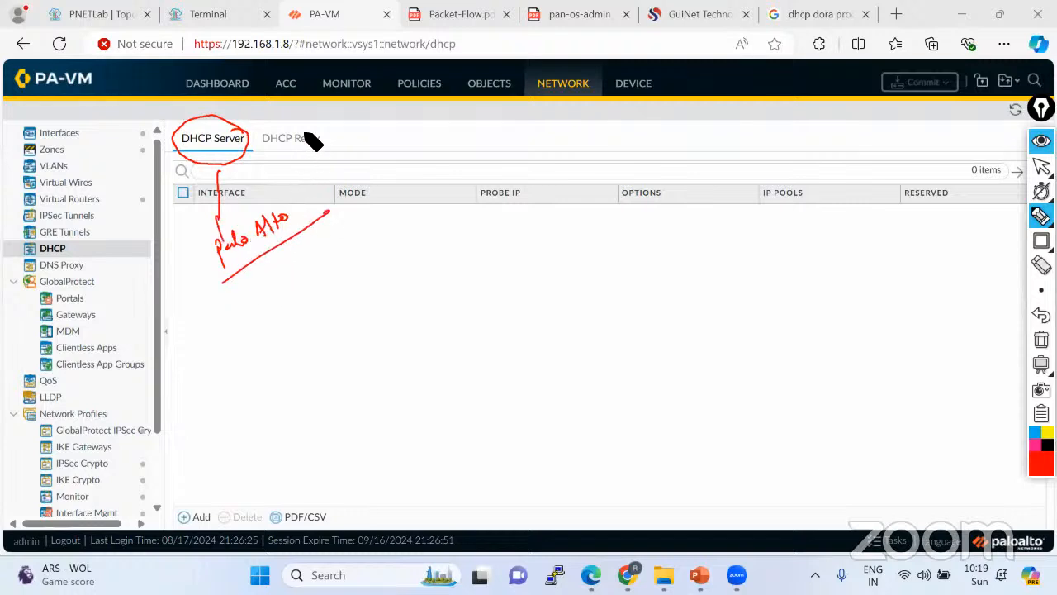
{"action": "mouse_move", "coordinate": [307, 130]}
{"action": "left_mouse_down"}
{"action": "mouse_move", "coordinate": [273, 140]}
{"action": "mouse_move", "coordinate": [300, 159]}
{"action": "mouse_move", "coordinate": [322, 132]}
{"action": "left_mouse_up"}
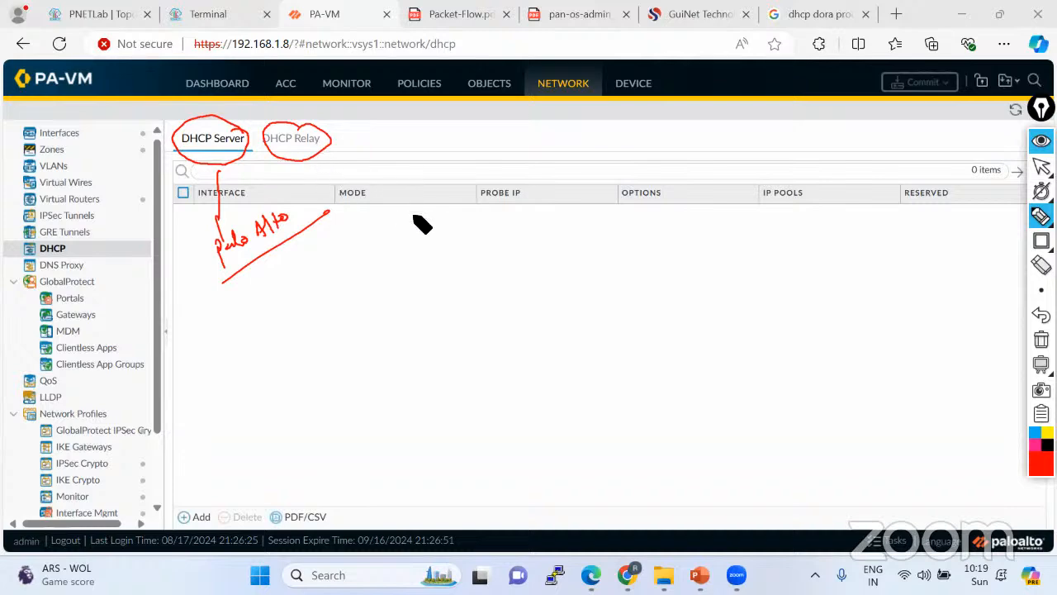
{"action": "left_click", "coordinate": [1040, 166]}
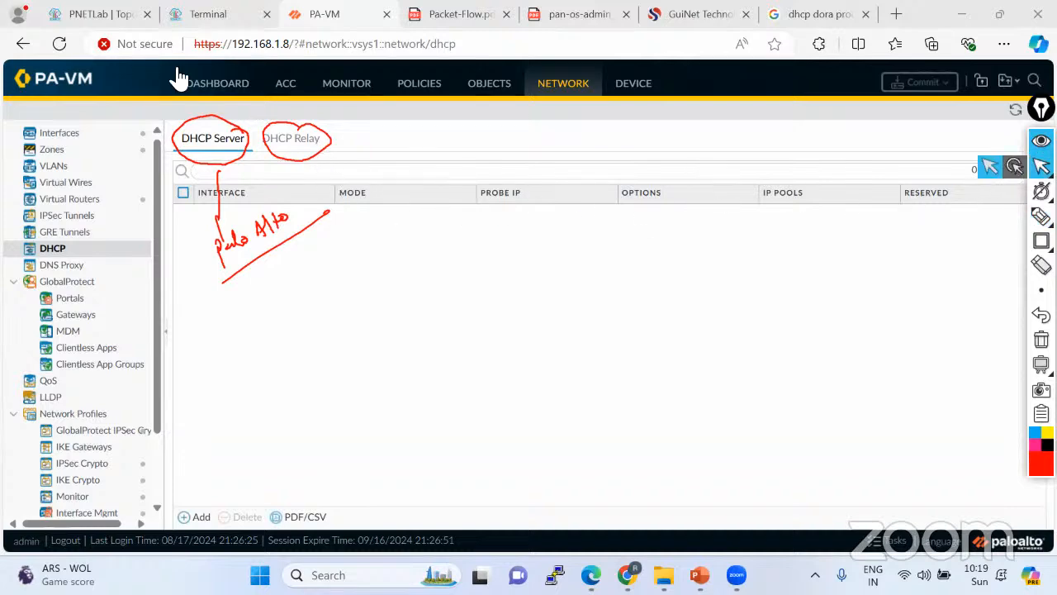
Compare with the lab topology and the client's ipconfig, then return to the DHCP settings.
{"action": "left_click", "coordinate": [106, 15]}
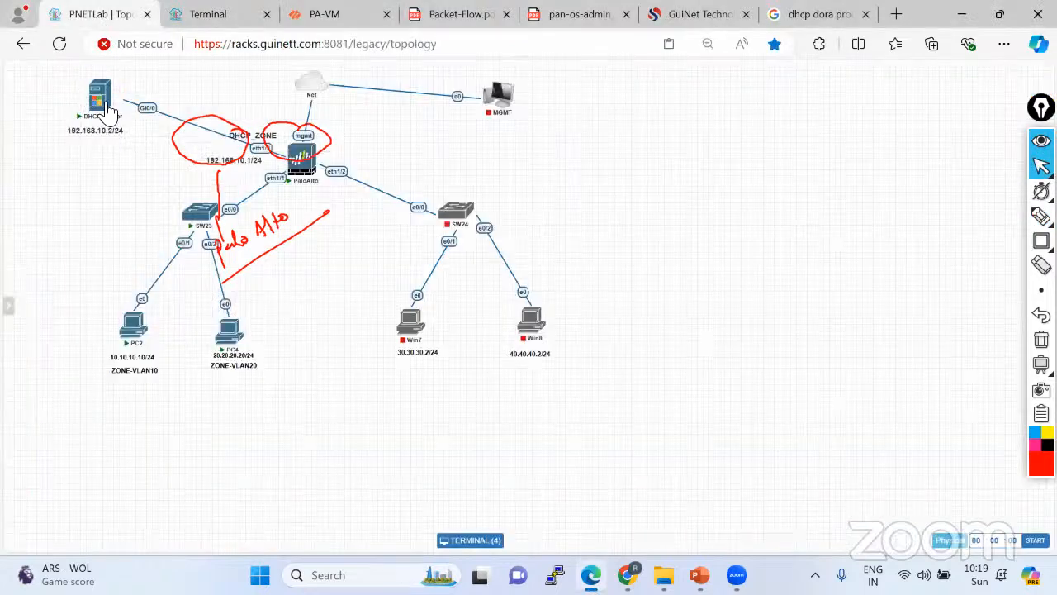
{"action": "left_click", "coordinate": [211, 15]}
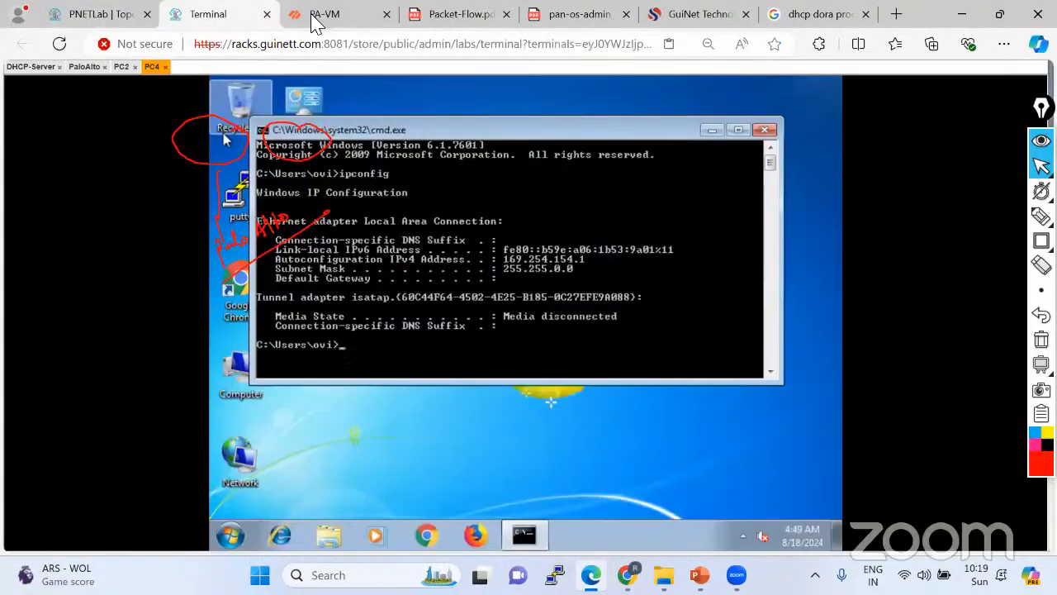
{"action": "left_click", "coordinate": [318, 15]}
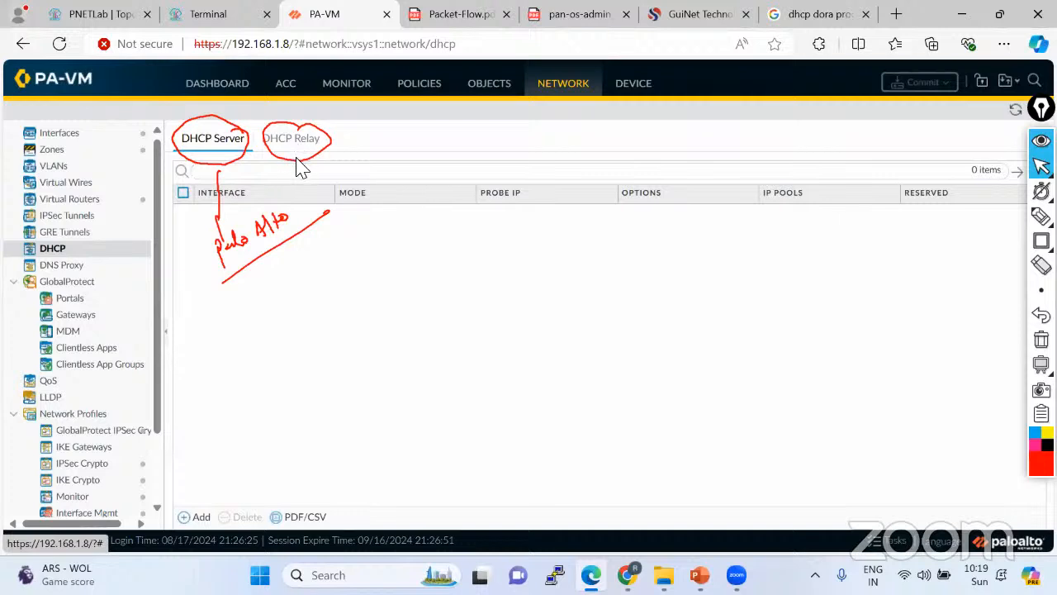
{"action": "left_click", "coordinate": [1041, 338]}
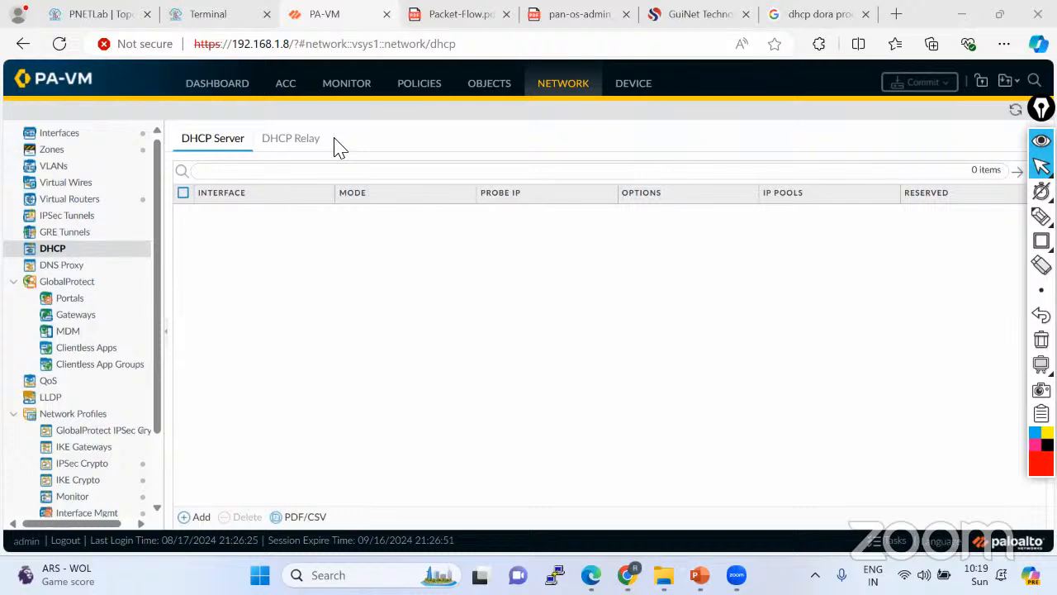
Add a new DHCP server entry, cross-checking the lab topology and client ipconfig.
{"action": "left_click", "coordinate": [203, 518]}
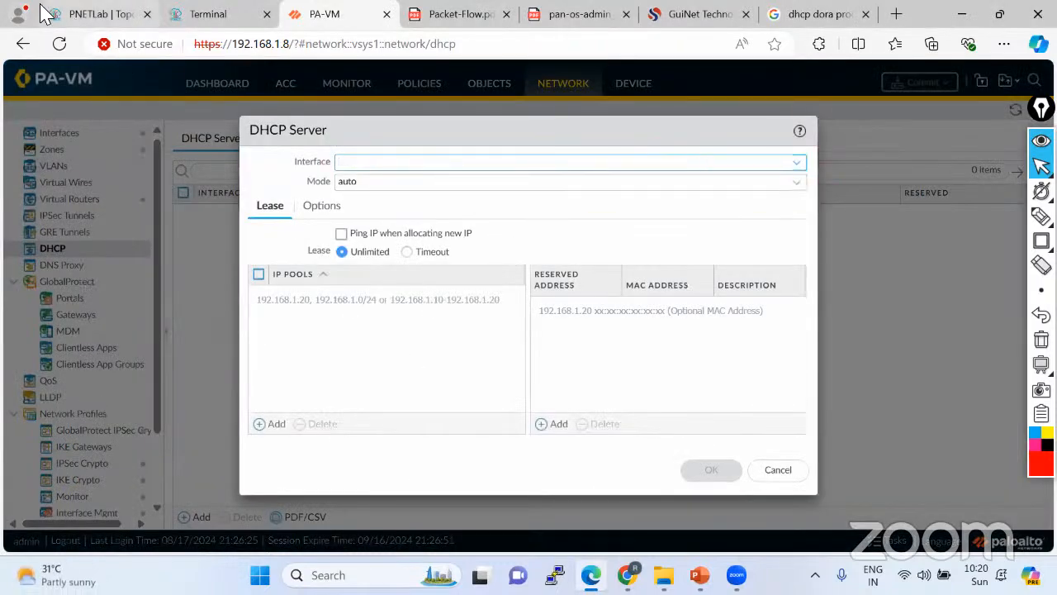
{"action": "left_click", "coordinate": [91, 14]}
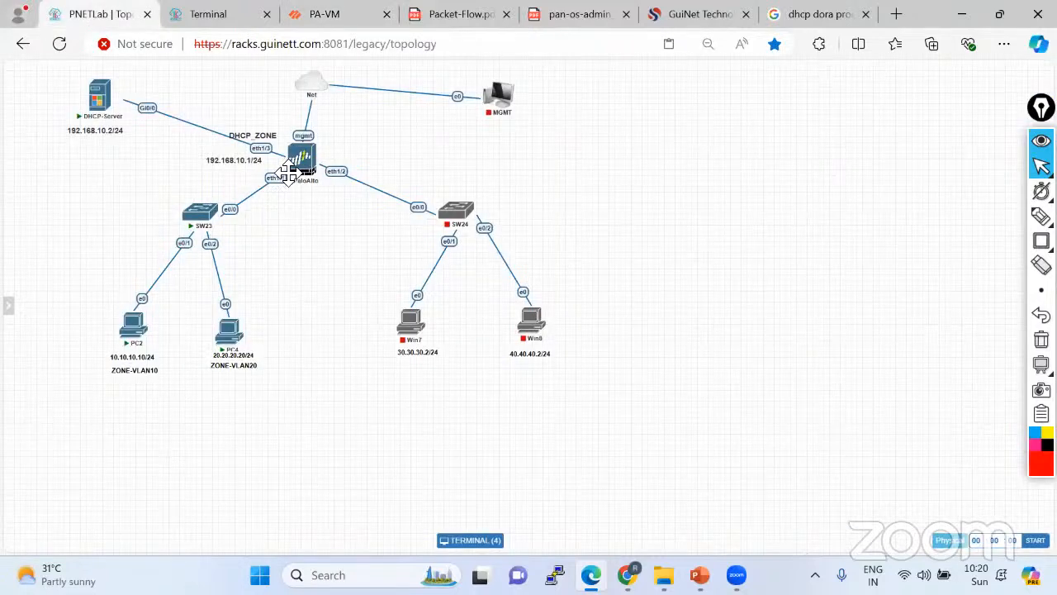
{"action": "mouse_move", "coordinate": [296, 177]}
{"action": "left_click", "coordinate": [222, 17]}
{"action": "left_click", "coordinate": [342, 17]}
Set the new DHCP server's interface to ethernet1/1.10 and its mode to enabled.
{"action": "left_click", "coordinate": [797, 164]}
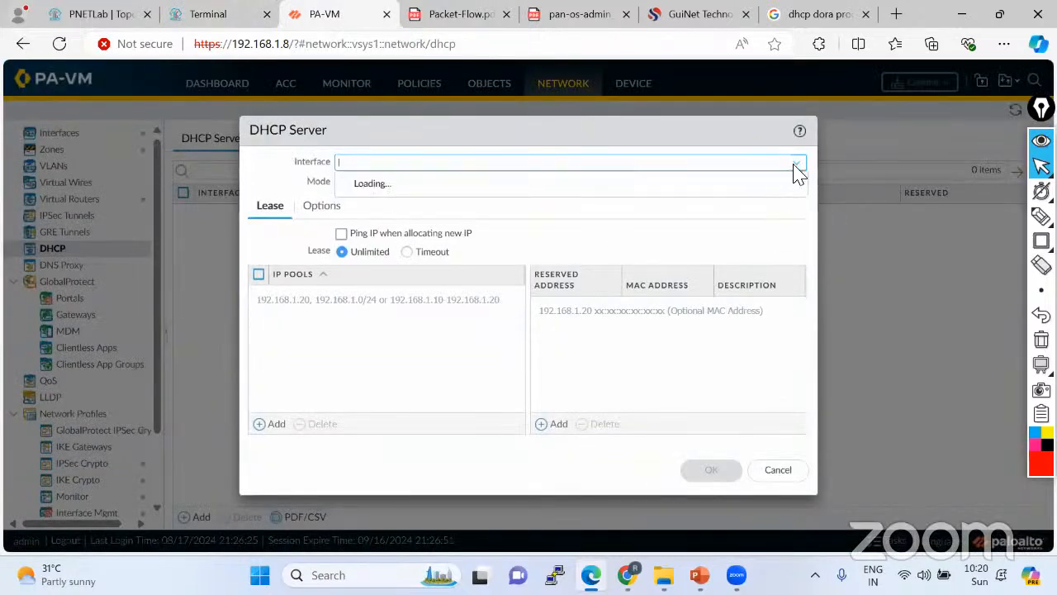
{"action": "left_click", "coordinate": [404, 205]}
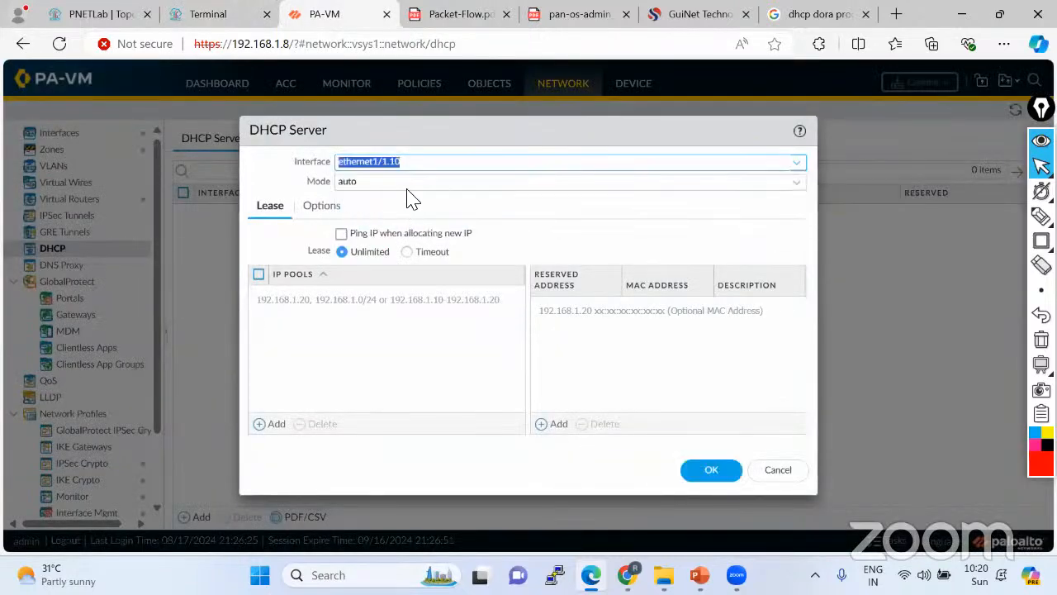
{"action": "left_click", "coordinate": [795, 183]}
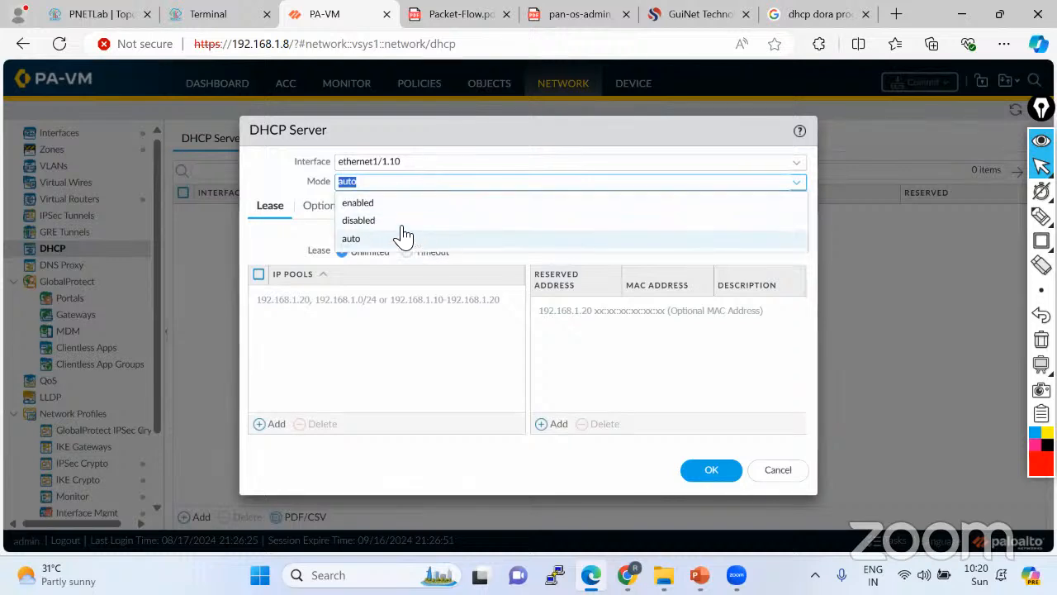
{"action": "left_click", "coordinate": [357, 203]}
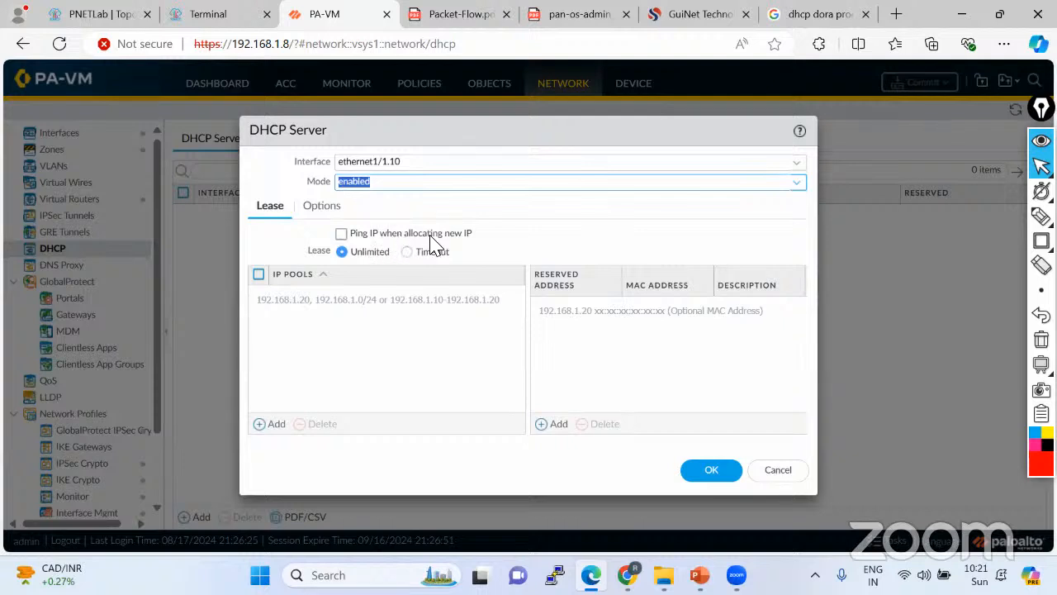
Clear 'Ping IP when allocating new IP' in the ethernet1/1.10 DHCP server settings.
{"action": "left_click", "coordinate": [341, 234]}
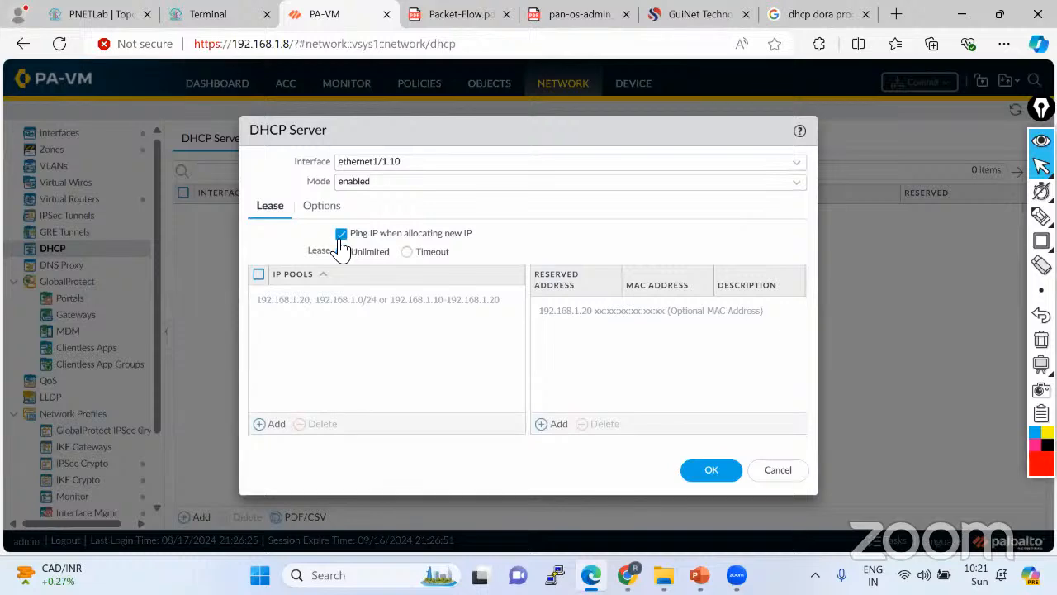
{"action": "left_click", "coordinate": [93, 14]}
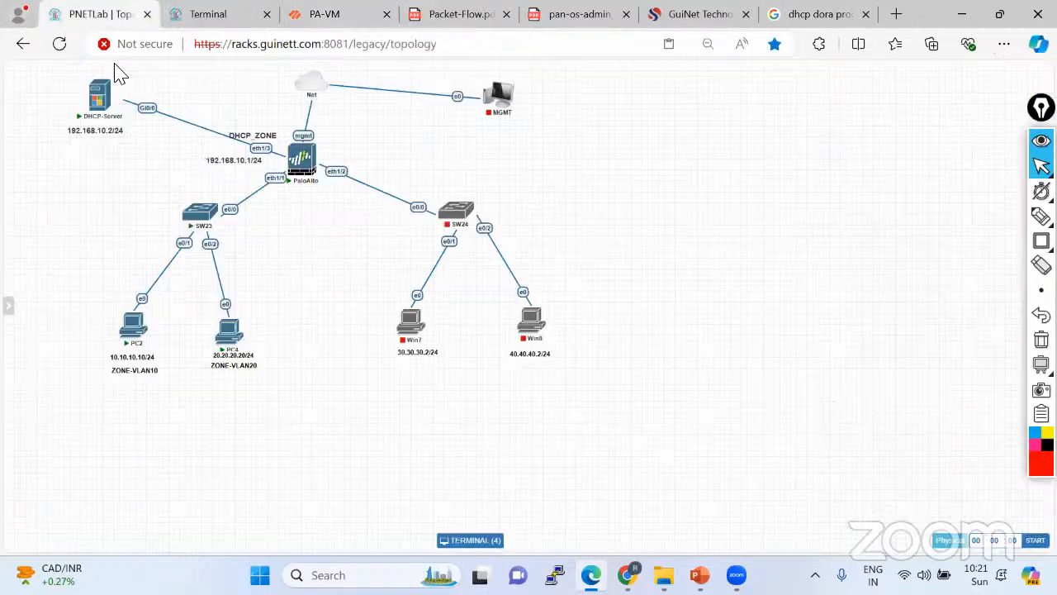
{"action": "left_click", "coordinate": [340, 15]}
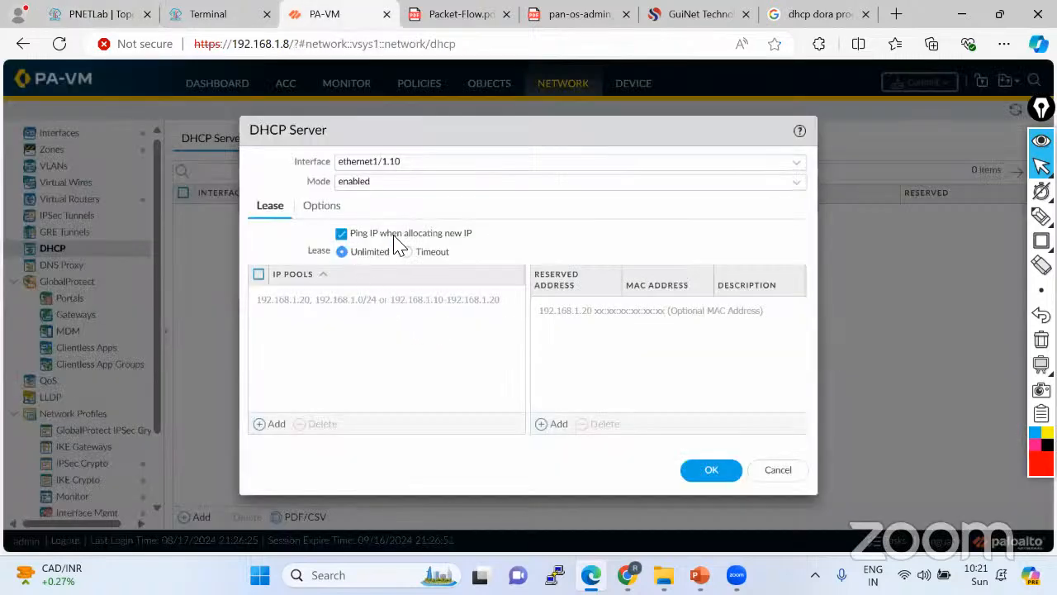
{"action": "left_click", "coordinate": [343, 235]}
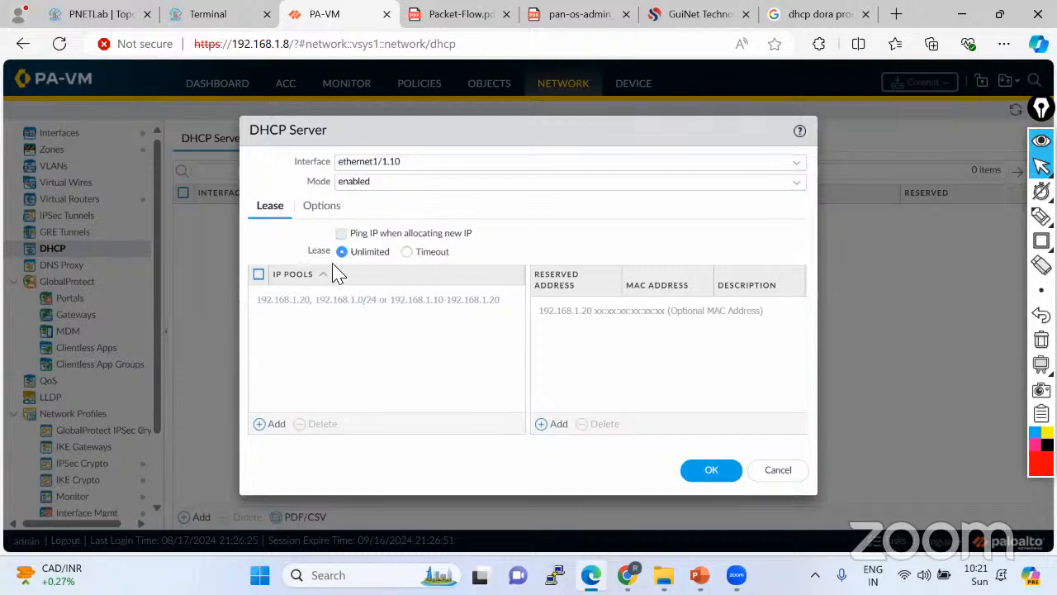
{"action": "left_click", "coordinate": [328, 273]}
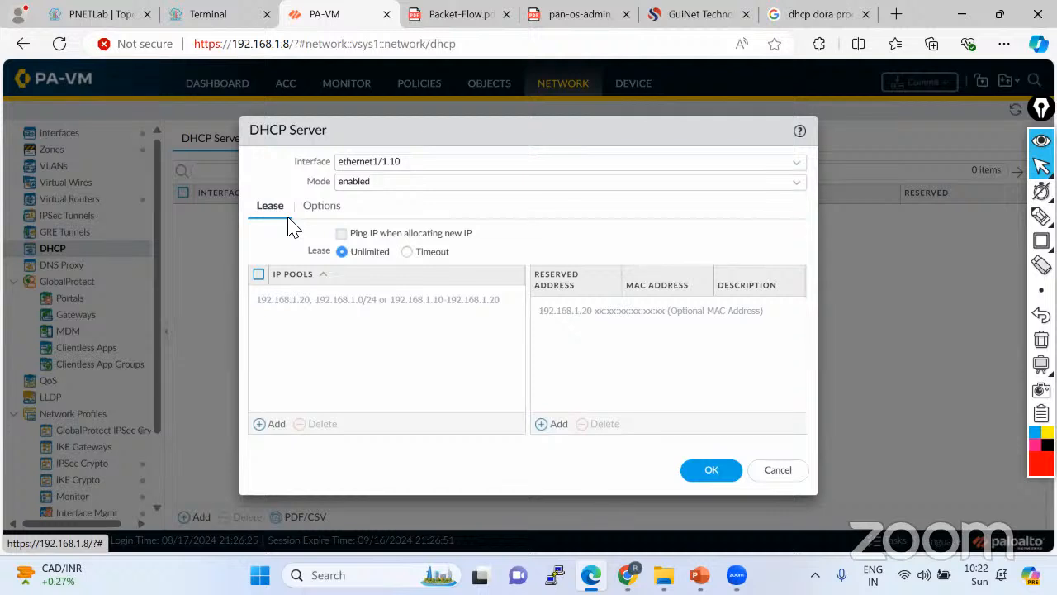
Switch the ethernet1/1.10 lease to Timeout with 0 days, 8 hours and 30 minutes.
{"action": "left_click", "coordinate": [406, 252]}
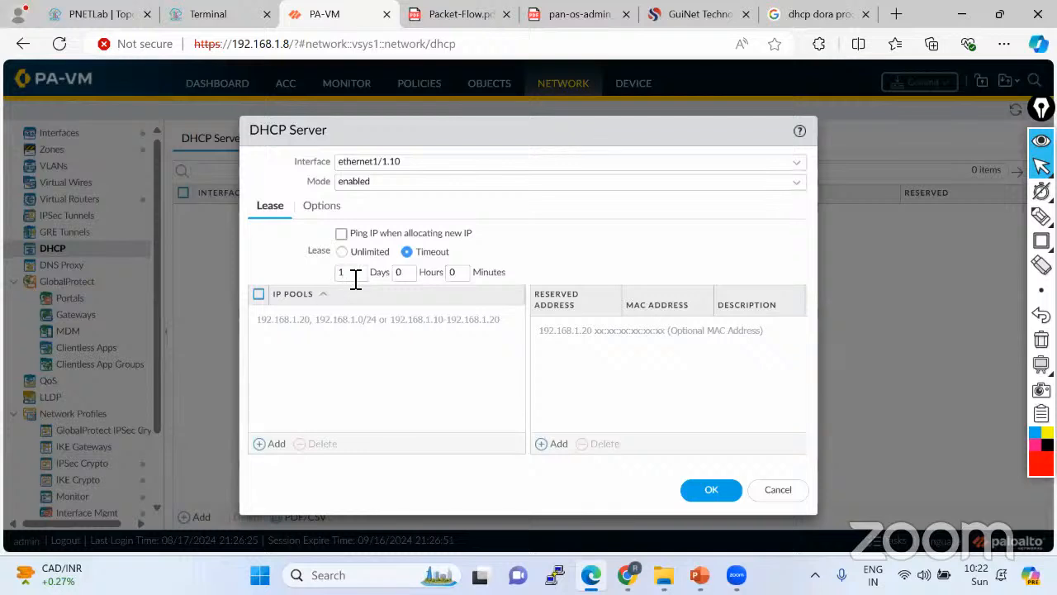
{"action": "double_click", "coordinate": [467, 278]}
{"action": "double_click", "coordinate": [403, 278]}
{"action": "type", "text": "8"}
{"action": "double_click", "coordinate": [361, 278]}
{"action": "type", "text": "0"}
{"action": "double_click", "coordinate": [467, 277]}
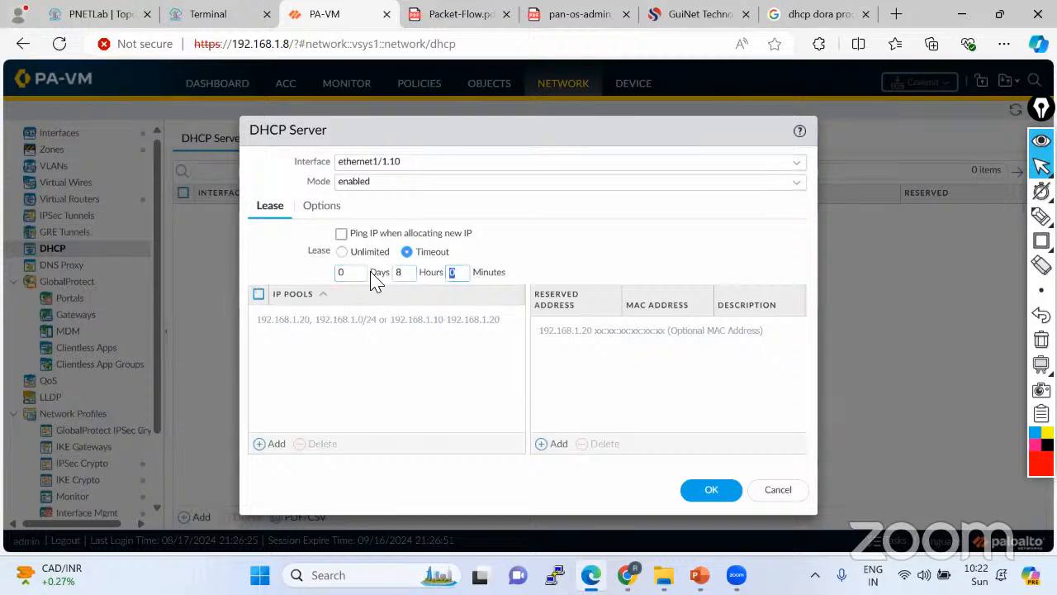
{"action": "type", "text": "30"}
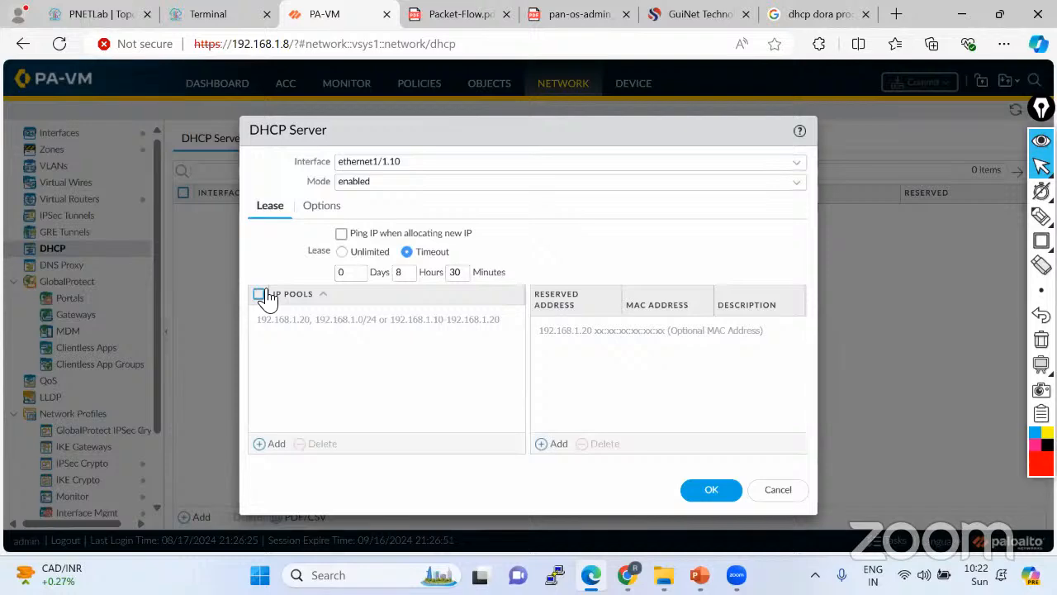
Return to the PNETLab topology and select the red annotation pen.
{"action": "left_click", "coordinate": [92, 15]}
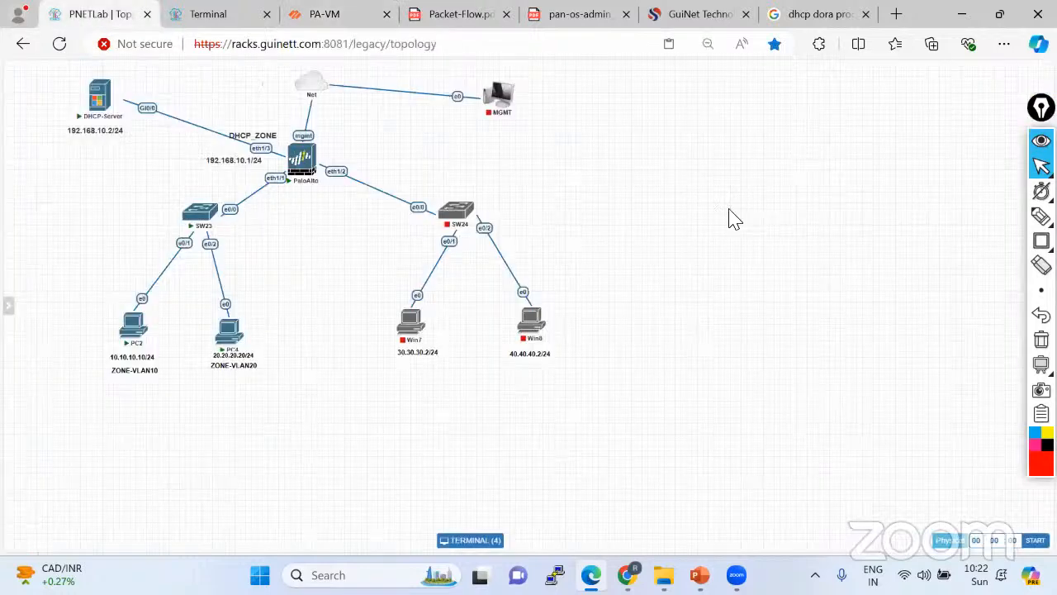
{"action": "left_click", "coordinate": [1041, 217]}
{"action": "left_click", "coordinate": [979, 216]}
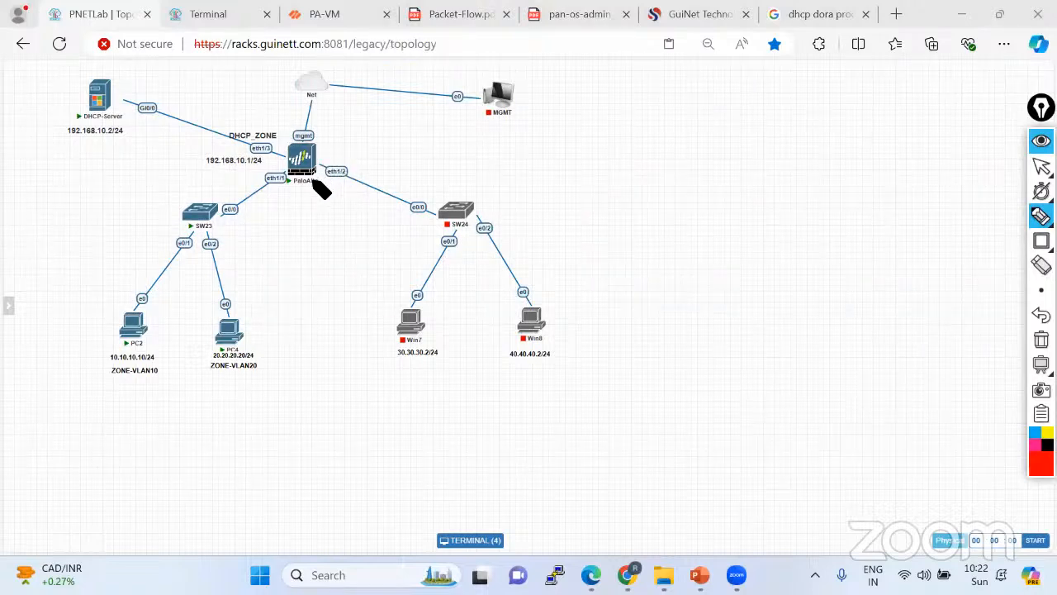
Draw a red line from PaloAlto and handwrite an underlined 10.10.10.0/24 note.
{"action": "left_click_drag", "start_coordinate": [311, 183], "coordinate": [547, 167]}
{"action": "left_click_drag", "start_coordinate": [555, 155], "coordinate": [571, 159]}
{"action": "left_click", "coordinate": [567, 157]}
{"action": "mouse_move", "coordinate": [580, 146]}
{"action": "left_mouse_down"}
{"action": "mouse_move", "coordinate": [595, 157]}
{"action": "mouse_move", "coordinate": [657, 146]}
{"action": "left_mouse_up"}
{"action": "left_click_drag", "start_coordinate": [534, 196], "coordinate": [747, 141]}
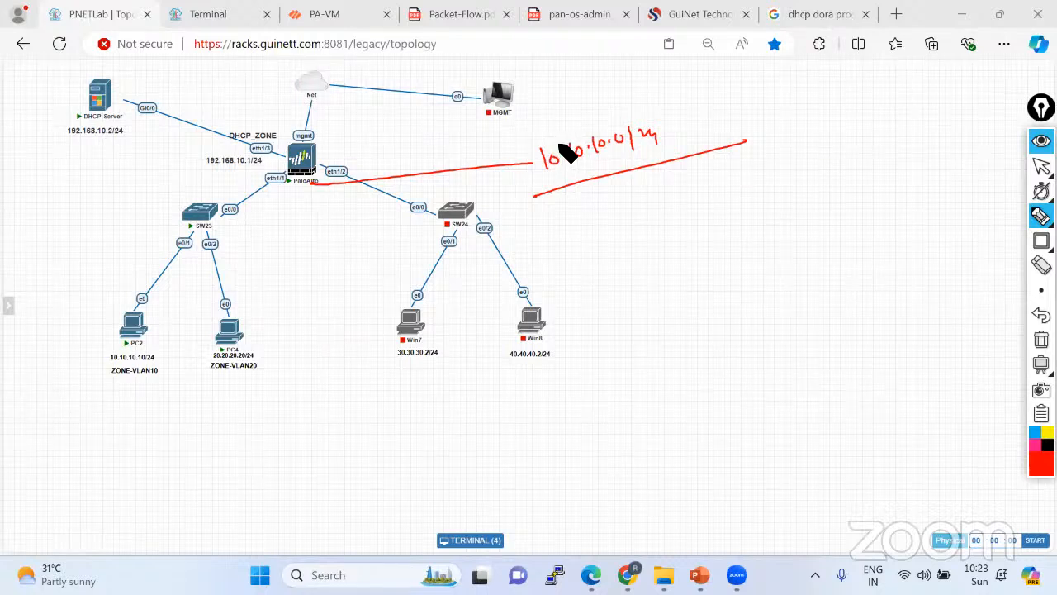
Draw a red box around the 10.10.10.0/24 note.
{"action": "left_click_drag", "start_coordinate": [530, 143], "coordinate": [535, 195]}
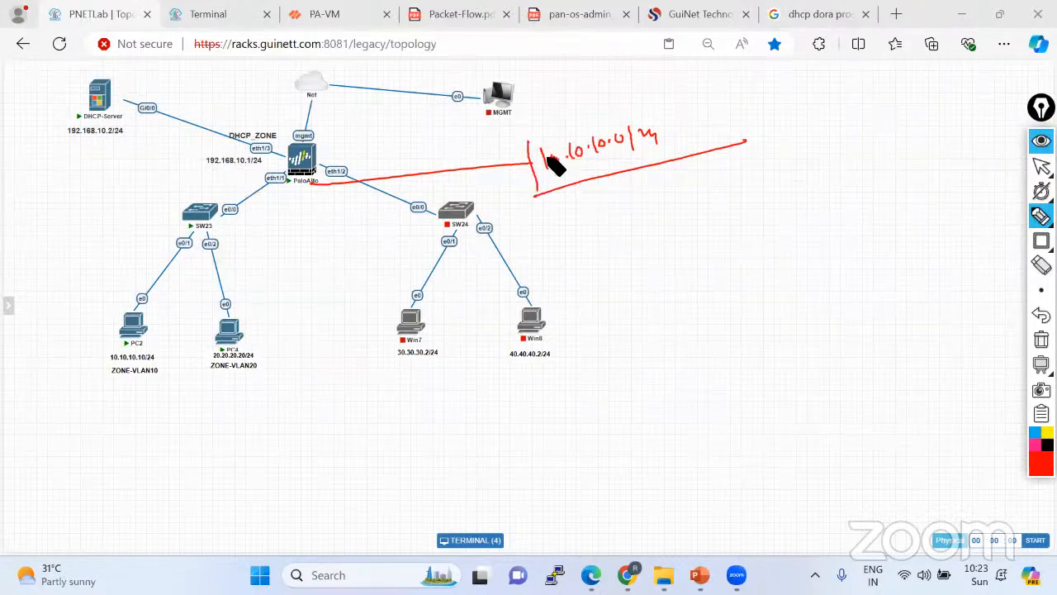
{"action": "mouse_move", "coordinate": [529, 142]}
{"action": "left_mouse_down"}
{"action": "mouse_move", "coordinate": [698, 96]}
{"action": "mouse_move", "coordinate": [709, 149]}
{"action": "left_mouse_up"}
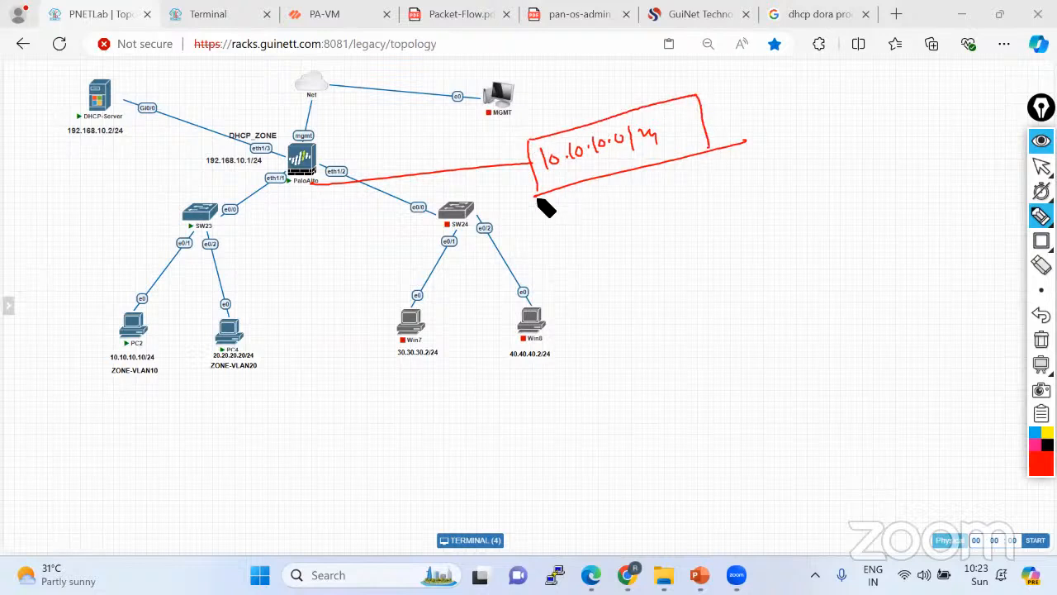
{"action": "left_click_drag", "start_coordinate": [537, 190], "coordinate": [710, 150]}
Handwrite underlined 'Learn → ip' notes and another note below the box.
{"action": "mouse_move", "coordinate": [678, 234]}
{"action": "left_mouse_down"}
{"action": "mouse_move", "coordinate": [681, 245]}
{"action": "mouse_move", "coordinate": [726, 229]}
{"action": "left_mouse_up"}
{"action": "mouse_move", "coordinate": [675, 260]}
{"action": "left_mouse_down"}
{"action": "mouse_move", "coordinate": [806, 206]}
{"action": "mouse_move", "coordinate": [796, 217]}
{"action": "mouse_move", "coordinate": [831, 243]}
{"action": "mouse_move", "coordinate": [837, 234]}
{"action": "left_mouse_up"}
{"action": "left_click_drag", "start_coordinate": [809, 266], "coordinate": [875, 234]}
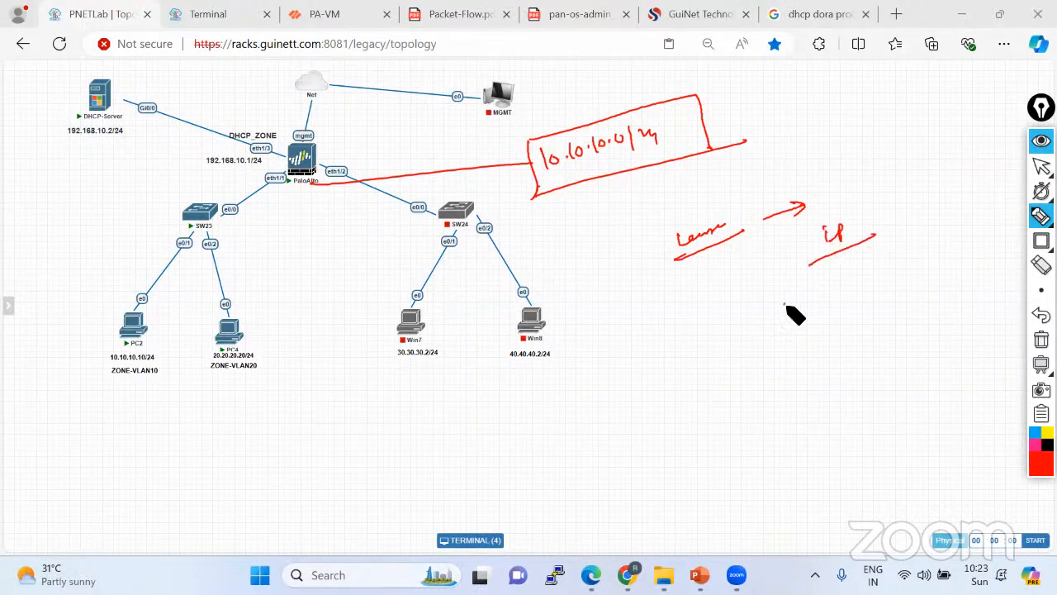
{"action": "left_click_drag", "start_coordinate": [785, 307], "coordinate": [864, 285]}
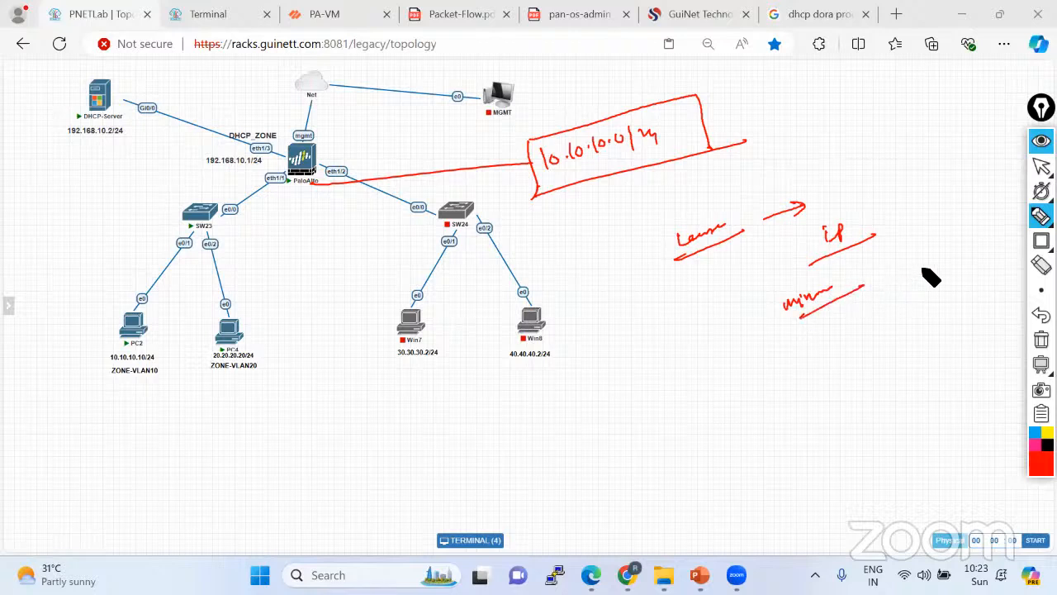
{"action": "mouse_move", "coordinate": [856, 271]}
{"action": "left_mouse_down"}
{"action": "mouse_move", "coordinate": [855, 281]}
{"action": "mouse_move", "coordinate": [872, 264]}
{"action": "left_mouse_up"}
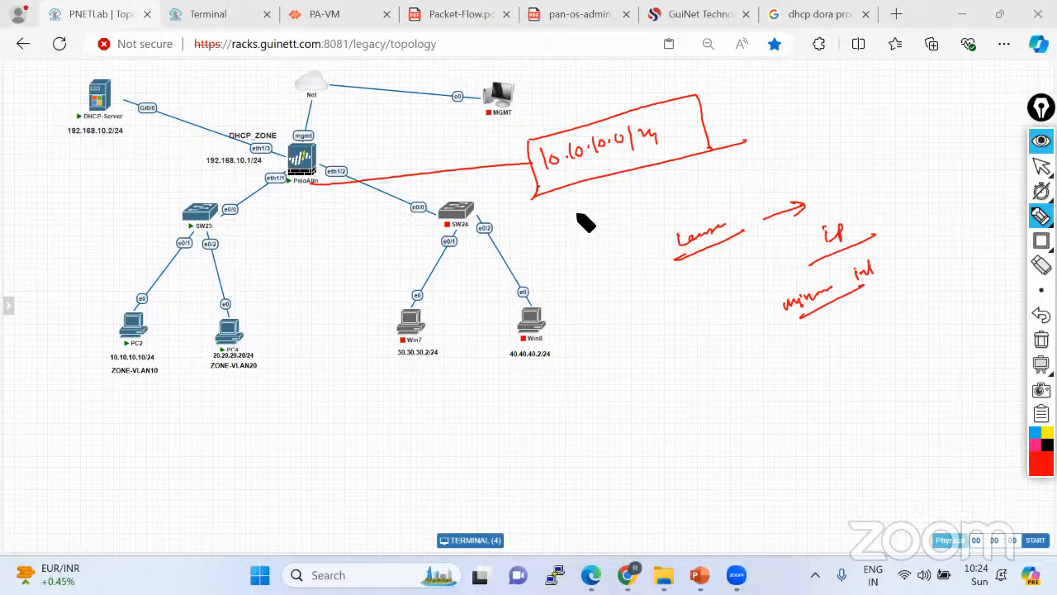
Add a boxed range note and a small computer sketch, then clear all red annotations.
{"action": "mouse_move", "coordinate": [579, 207]}
{"action": "left_mouse_down"}
{"action": "mouse_move", "coordinate": [576, 223]}
{"action": "mouse_move", "coordinate": [592, 210]}
{"action": "left_mouse_up"}
{"action": "mouse_move", "coordinate": [598, 204]}
{"action": "left_mouse_down"}
{"action": "mouse_move", "coordinate": [601, 217]}
{"action": "mouse_move", "coordinate": [616, 213]}
{"action": "mouse_move", "coordinate": [556, 206]}
{"action": "mouse_move", "coordinate": [635, 211]}
{"action": "mouse_move", "coordinate": [571, 234]}
{"action": "left_mouse_up"}
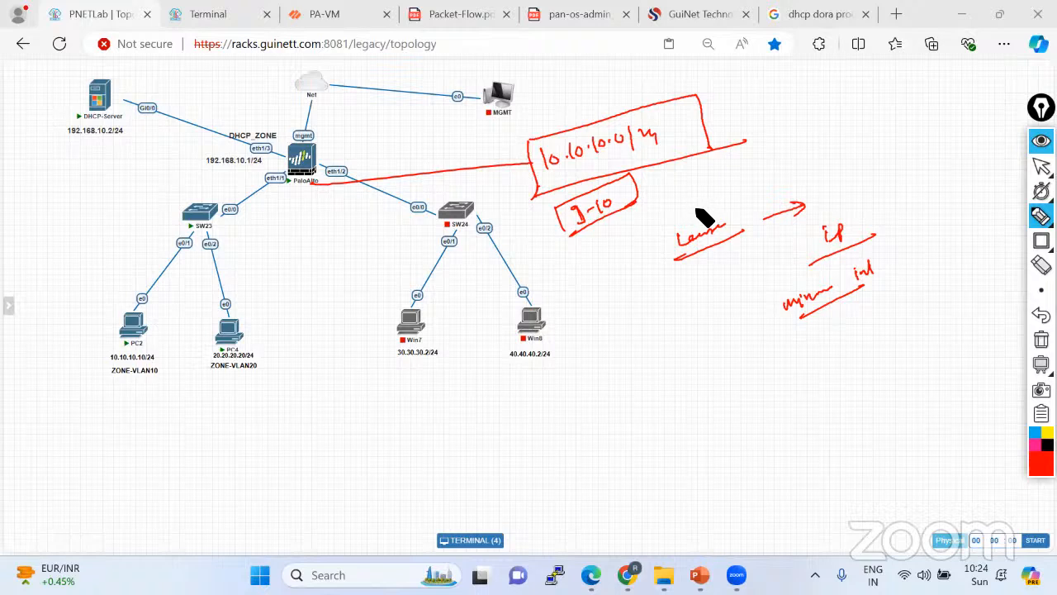
{"action": "mouse_move", "coordinate": [643, 202]}
{"action": "left_mouse_down"}
{"action": "mouse_move", "coordinate": [717, 173]}
{"action": "mouse_move", "coordinate": [782, 171]}
{"action": "mouse_move", "coordinate": [798, 147]}
{"action": "mouse_move", "coordinate": [816, 158]}
{"action": "mouse_move", "coordinate": [843, 143]}
{"action": "left_mouse_up"}
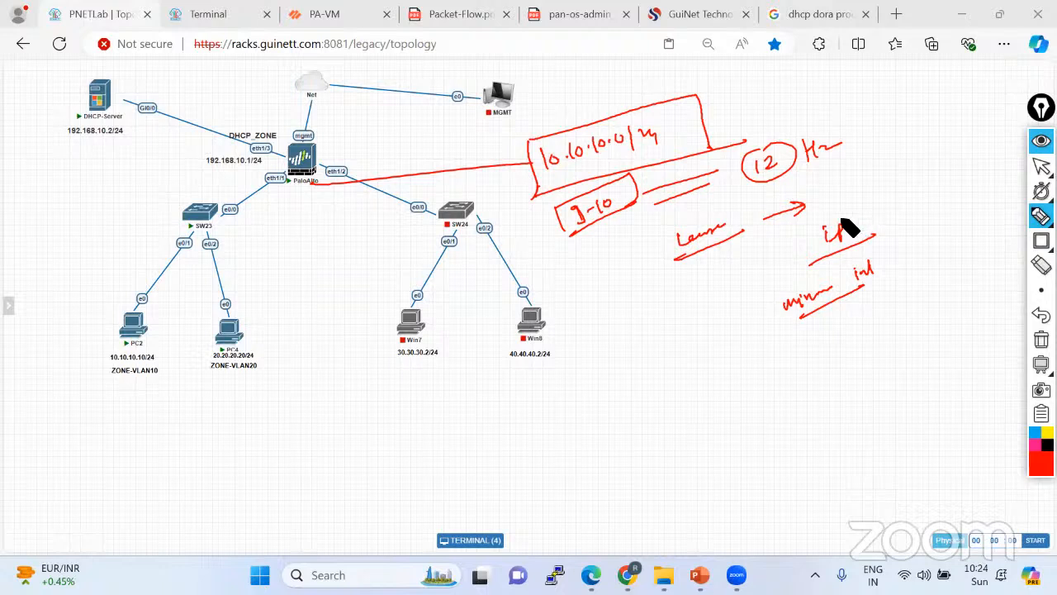
{"action": "mouse_move", "coordinate": [560, 215]}
{"action": "left_mouse_down"}
{"action": "mouse_move", "coordinate": [599, 232]}
{"action": "mouse_move", "coordinate": [636, 216]}
{"action": "left_mouse_up"}
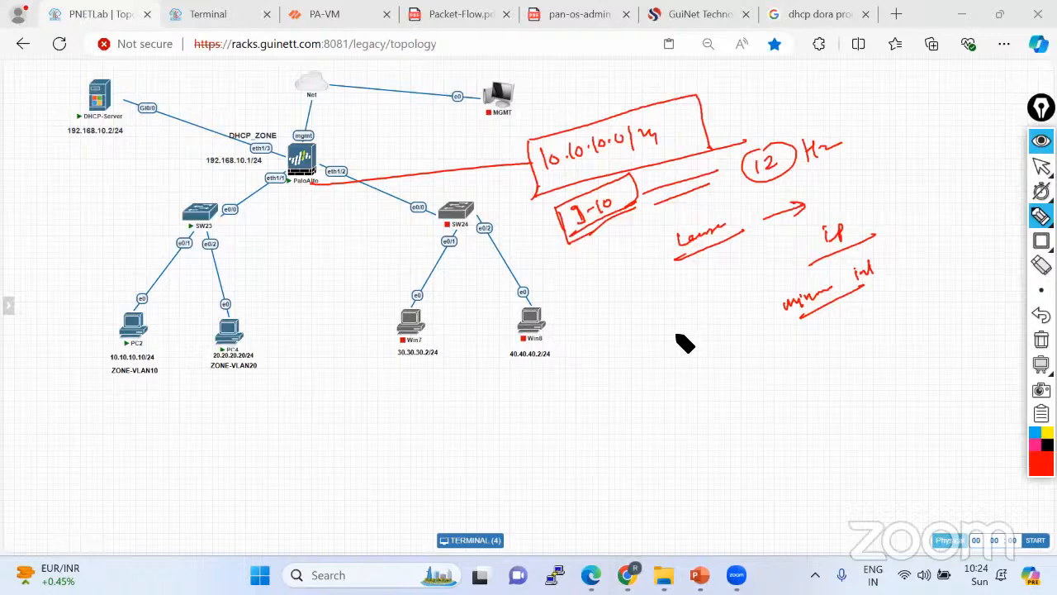
{"action": "mouse_move", "coordinate": [651, 341]}
{"action": "left_mouse_down"}
{"action": "mouse_move", "coordinate": [669, 363]}
{"action": "mouse_move", "coordinate": [714, 313]}
{"action": "mouse_move", "coordinate": [684, 332]}
{"action": "left_mouse_up"}
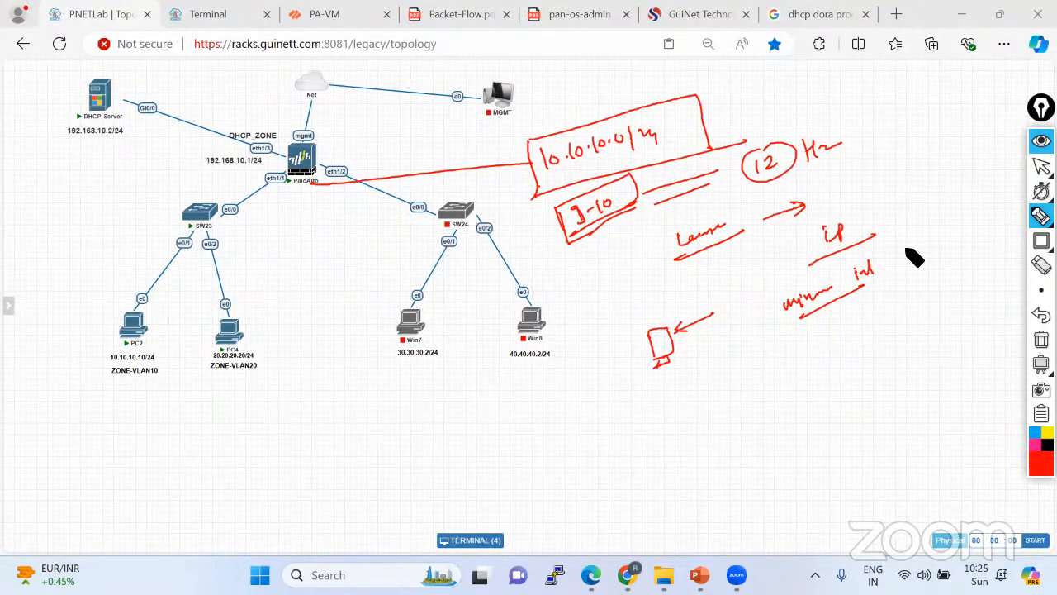
{"action": "left_click", "coordinate": [1041, 340]}
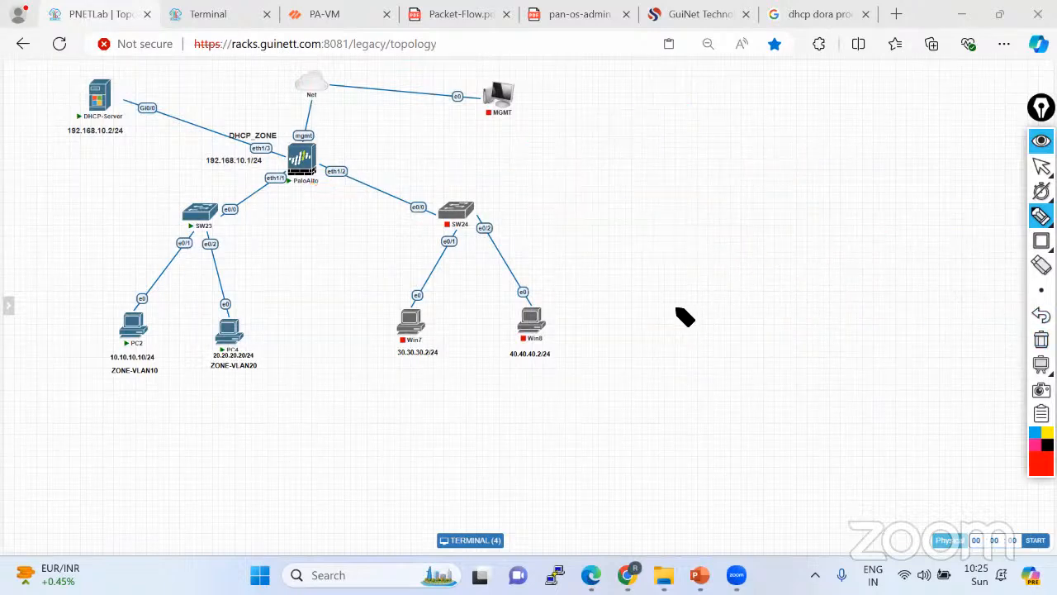
Sketch a boxed Data Center label and a fw box with two incoming links.
{"action": "mouse_move", "coordinate": [673, 301]}
{"action": "left_mouse_down"}
{"action": "mouse_move", "coordinate": [694, 307]}
{"action": "mouse_move", "coordinate": [778, 265]}
{"action": "left_mouse_up"}
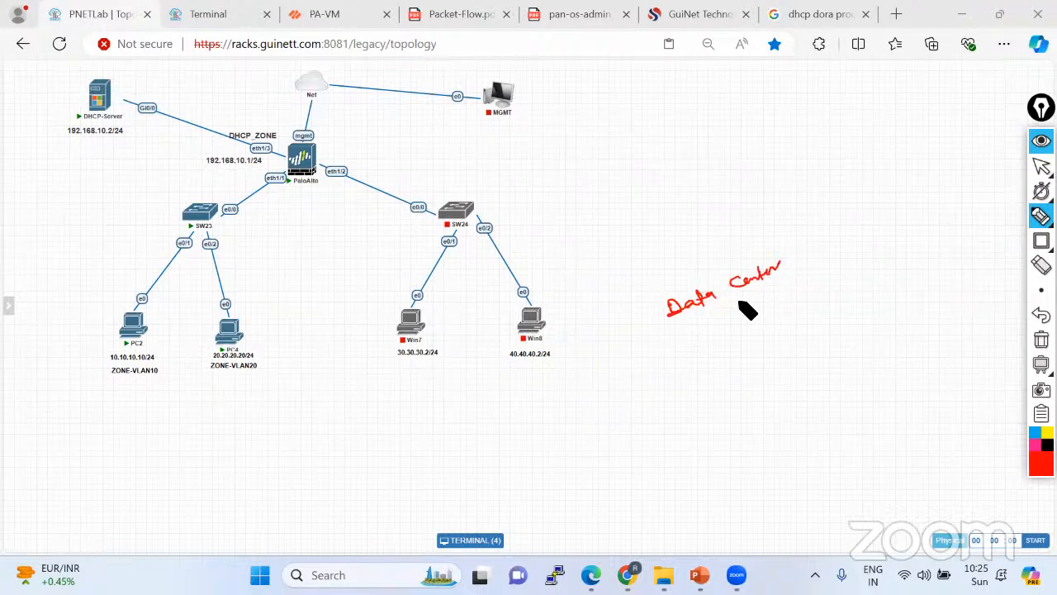
{"action": "mouse_move", "coordinate": [670, 335]}
{"action": "left_mouse_down"}
{"action": "mouse_move", "coordinate": [808, 269]}
{"action": "mouse_move", "coordinate": [815, 224]}
{"action": "mouse_move", "coordinate": [824, 266]}
{"action": "left_mouse_up"}
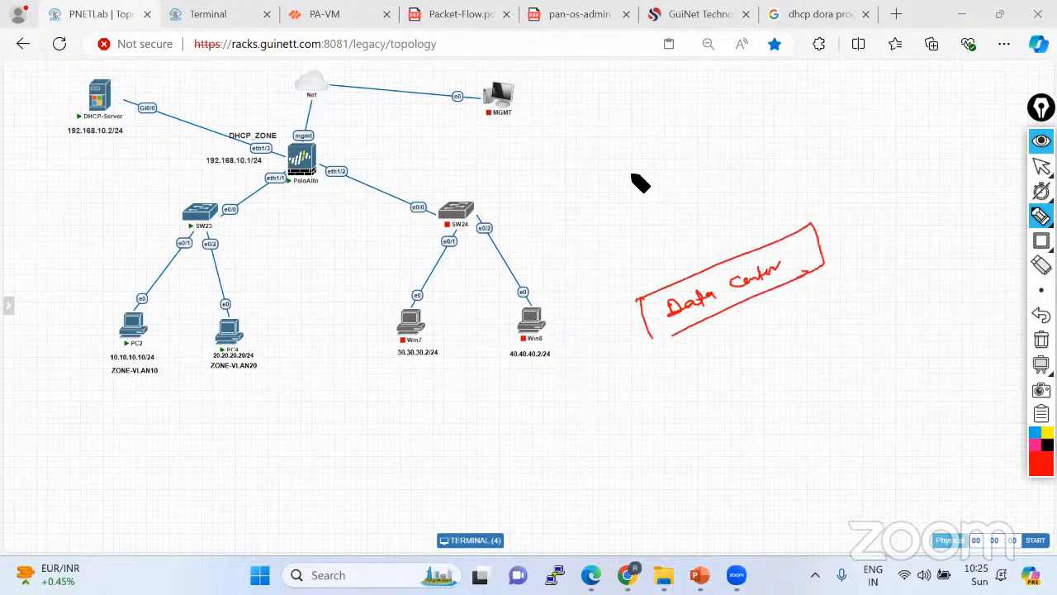
{"action": "mouse_move", "coordinate": [632, 203]}
{"action": "left_mouse_down"}
{"action": "mouse_move", "coordinate": [619, 158]}
{"action": "mouse_move", "coordinate": [635, 208]}
{"action": "mouse_move", "coordinate": [638, 161]}
{"action": "mouse_move", "coordinate": [653, 164]}
{"action": "left_mouse_up"}
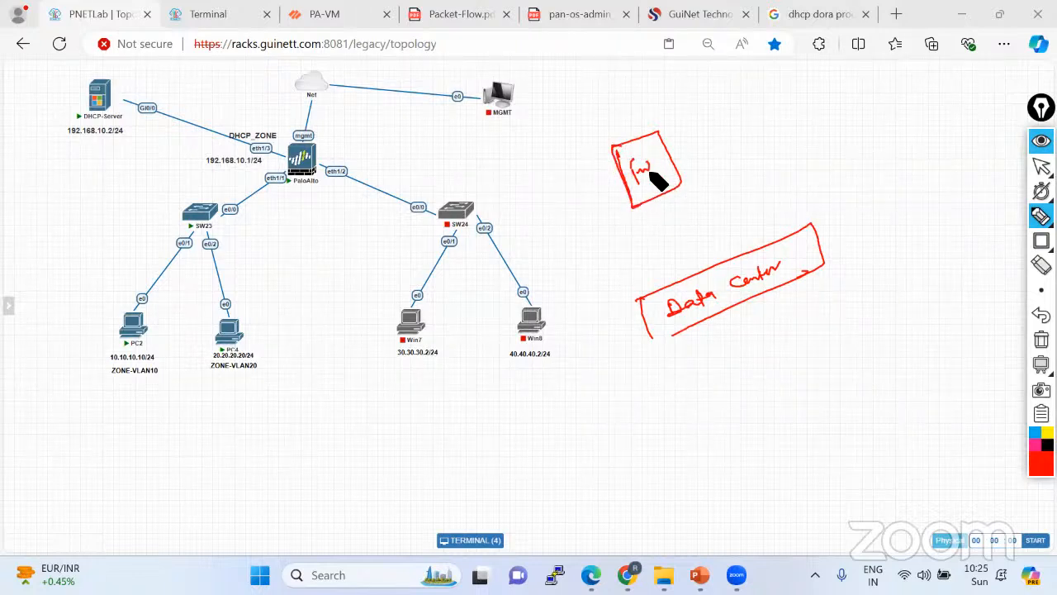
{"action": "left_click_drag", "start_coordinate": [626, 188], "coordinate": [545, 233]}
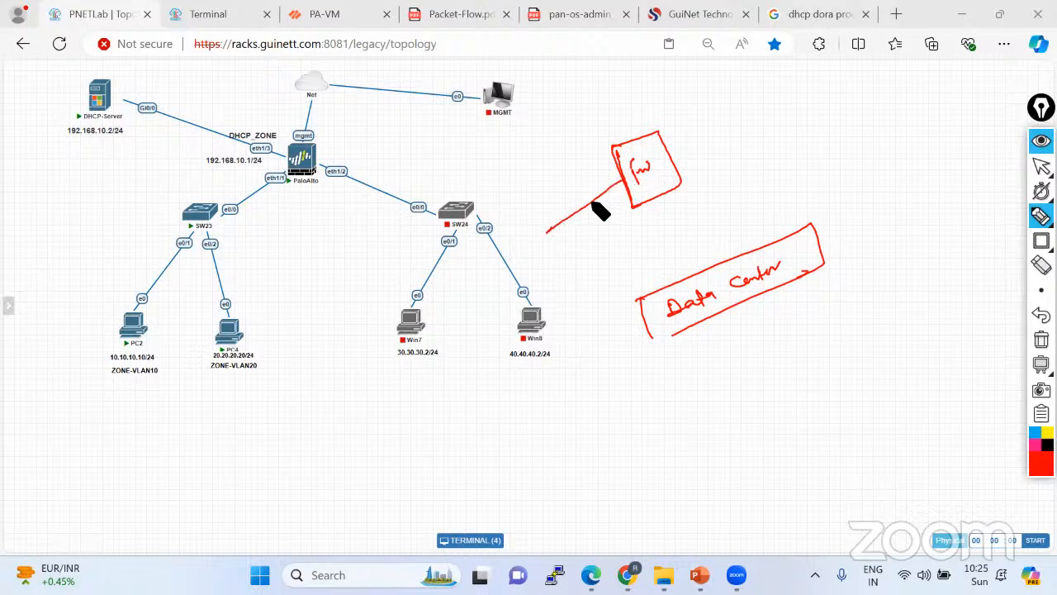
{"action": "left_click_drag", "start_coordinate": [634, 200], "coordinate": [559, 260]}
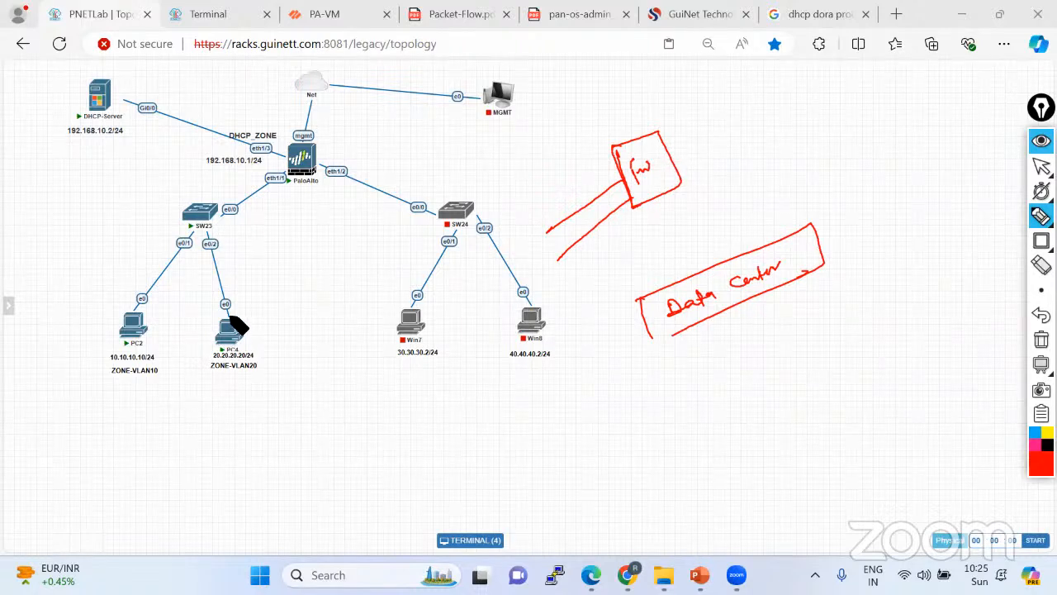
Circle PC4 and PC2 on the topology in red.
{"action": "mouse_move", "coordinate": [230, 317]}
{"action": "left_mouse_down"}
{"action": "mouse_move", "coordinate": [198, 329]}
{"action": "mouse_move", "coordinate": [265, 342]}
{"action": "left_mouse_up"}
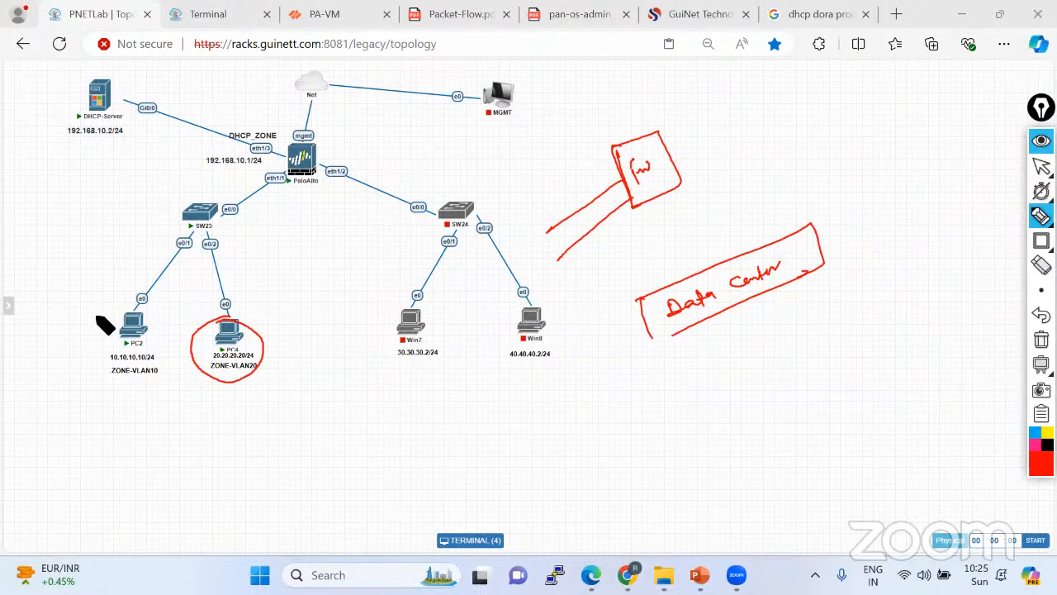
{"action": "mouse_move", "coordinate": [123, 306]}
{"action": "left_mouse_down"}
{"action": "mouse_move", "coordinate": [165, 373]}
{"action": "mouse_move", "coordinate": [76, 339]}
{"action": "left_mouse_up"}
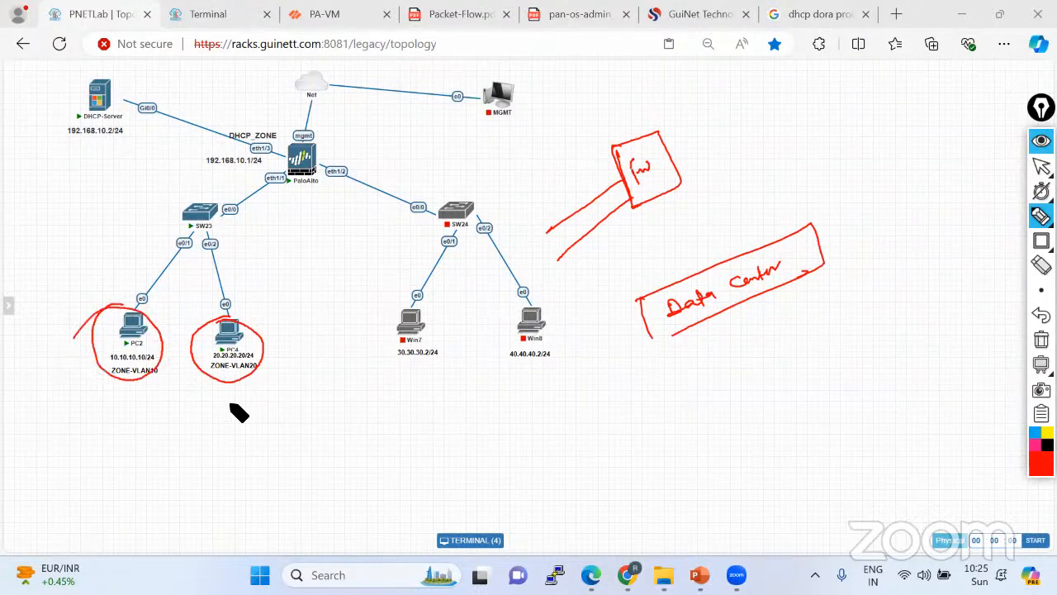
{"action": "mouse_move", "coordinate": [230, 407]}
{"action": "left_mouse_down"}
{"action": "mouse_move", "coordinate": [276, 421]}
{"action": "mouse_move", "coordinate": [273, 404]}
{"action": "mouse_move", "coordinate": [236, 417]}
{"action": "left_mouse_up"}
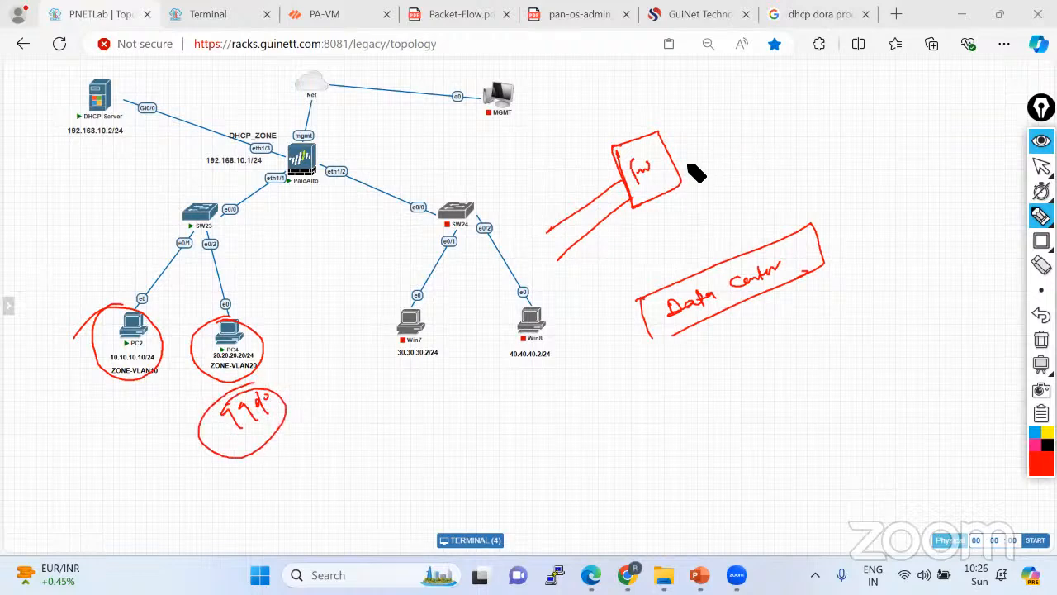
Sketch a link from fw to an R1 router bubble and start writing DNS.
{"action": "left_click_drag", "start_coordinate": [677, 158], "coordinate": [730, 134]}
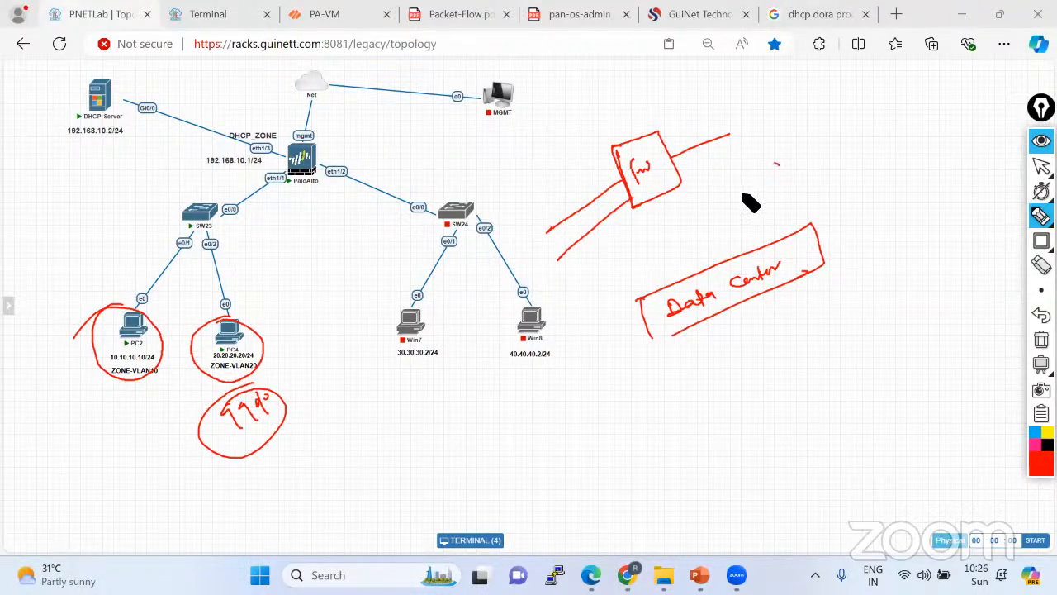
{"action": "mouse_move", "coordinate": [743, 195]}
{"action": "left_mouse_down"}
{"action": "mouse_move", "coordinate": [781, 160]}
{"action": "mouse_move", "coordinate": [775, 184]}
{"action": "left_mouse_up"}
{"action": "left_click_drag", "start_coordinate": [810, 167], "coordinate": [851, 150]}
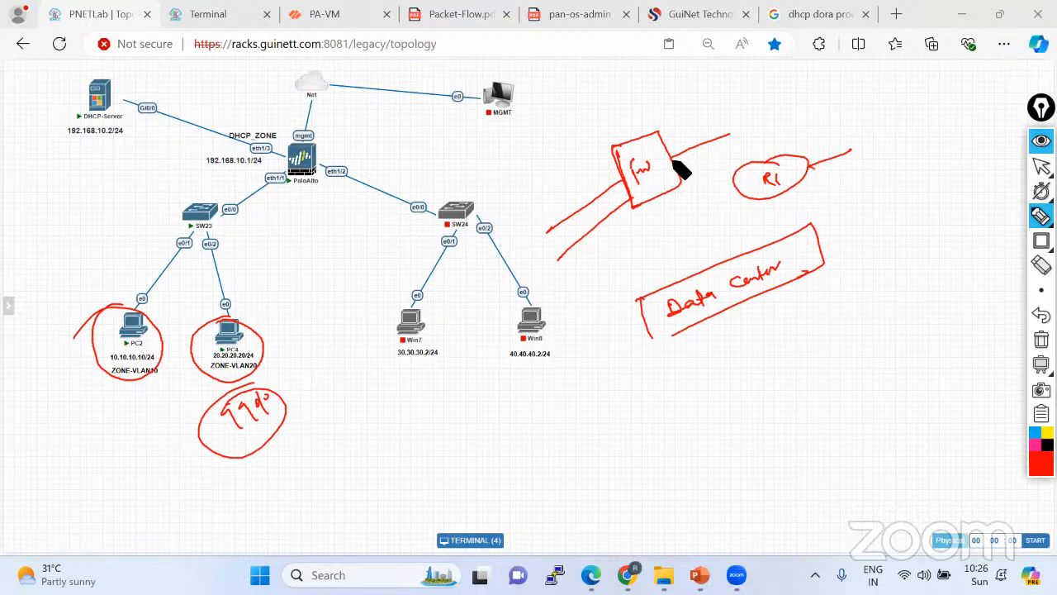
{"action": "left_click_drag", "start_coordinate": [674, 154], "coordinate": [671, 159]}
{"action": "mouse_move", "coordinate": [857, 216]}
{"action": "left_mouse_down"}
{"action": "mouse_move", "coordinate": [859, 231]}
{"action": "mouse_move", "coordinate": [885, 213]}
{"action": "mouse_move", "coordinate": [892, 219]}
{"action": "mouse_move", "coordinate": [857, 204]}
{"action": "left_mouse_up"}
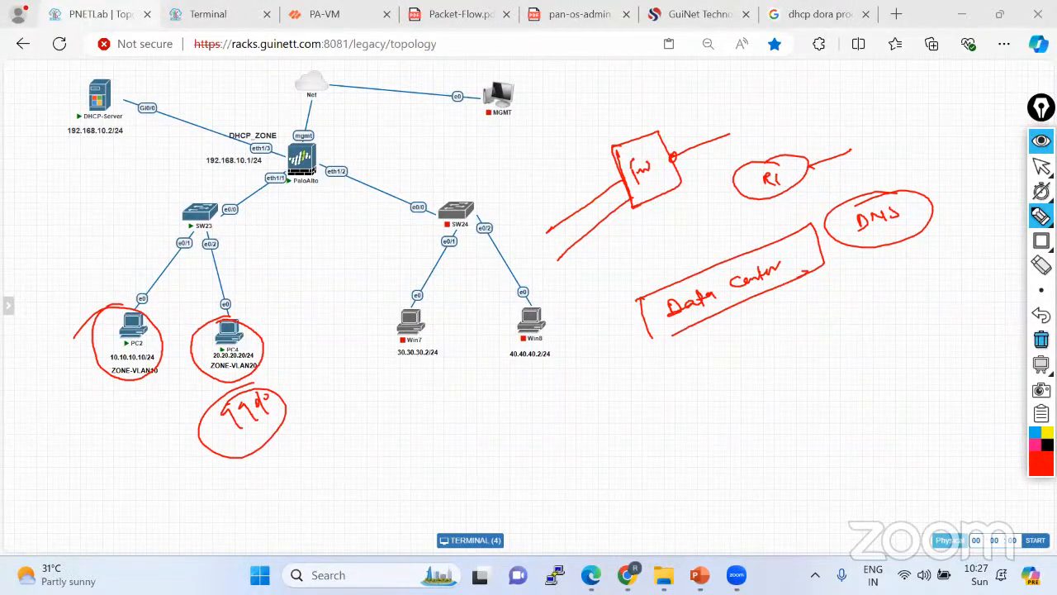
Clear the sketches and glance at the PA-VM DHCP settings before returning to the topology.
{"action": "left_click", "coordinate": [1040, 339]}
{"action": "left_click", "coordinate": [1040, 166]}
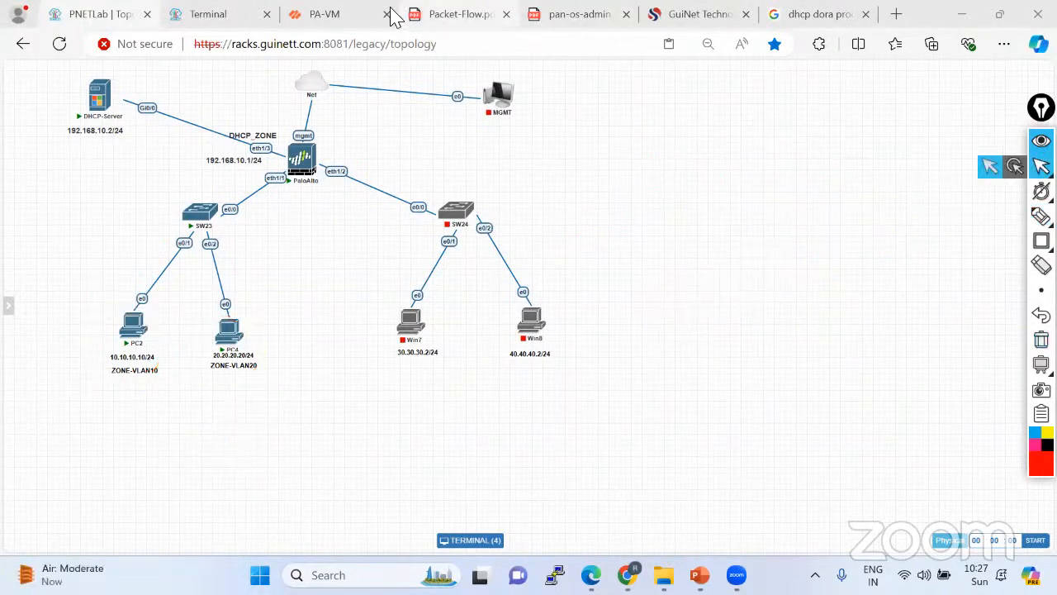
{"action": "left_click", "coordinate": [341, 22]}
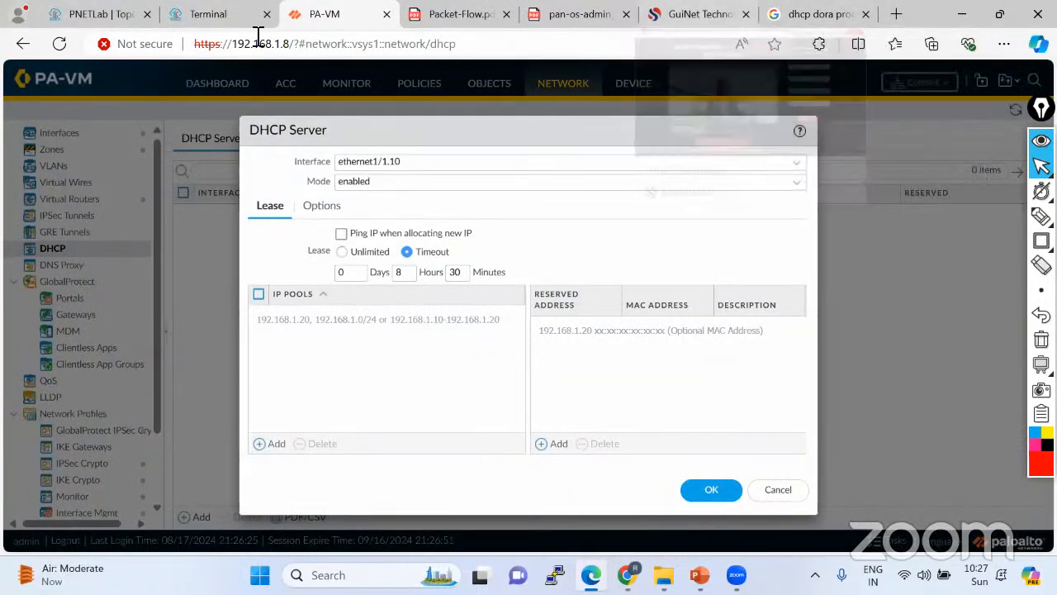
{"action": "left_click", "coordinate": [83, 22]}
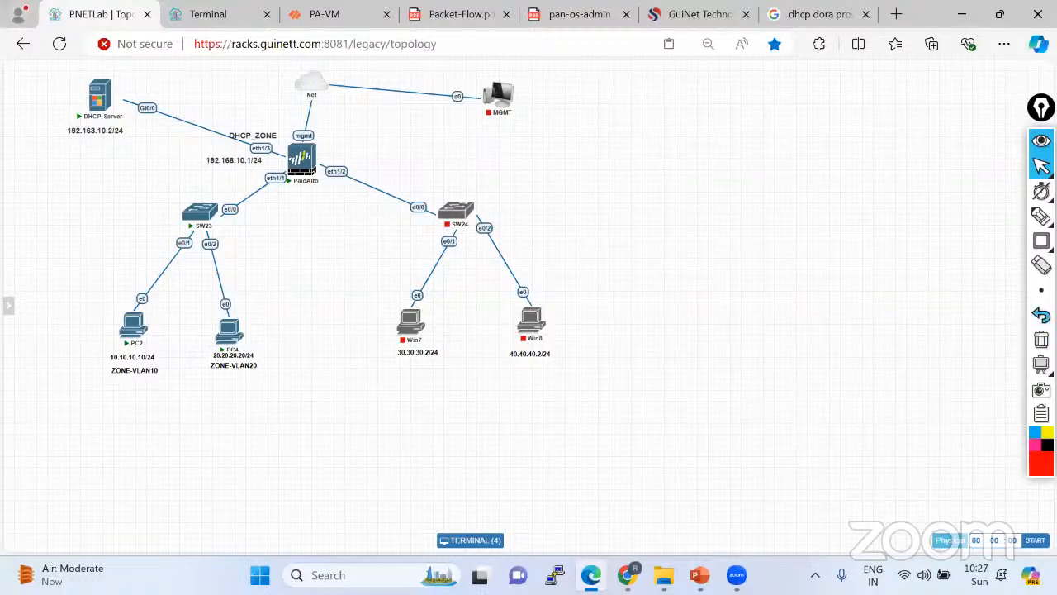
Undo leftover strokes, clear the remaining ink, and select the marker pen.
{"action": "left_click", "coordinate": [1042, 315]}
{"action": "left_click", "coordinate": [1042, 315]}
{"action": "left_click", "coordinate": [1041, 316]}
{"action": "left_click", "coordinate": [1041, 316]}
{"action": "left_click", "coordinate": [1042, 316]}
{"action": "left_click", "coordinate": [1042, 316]}
{"action": "left_click", "coordinate": [1042, 316]}
{"action": "left_click", "coordinate": [1042, 315]}
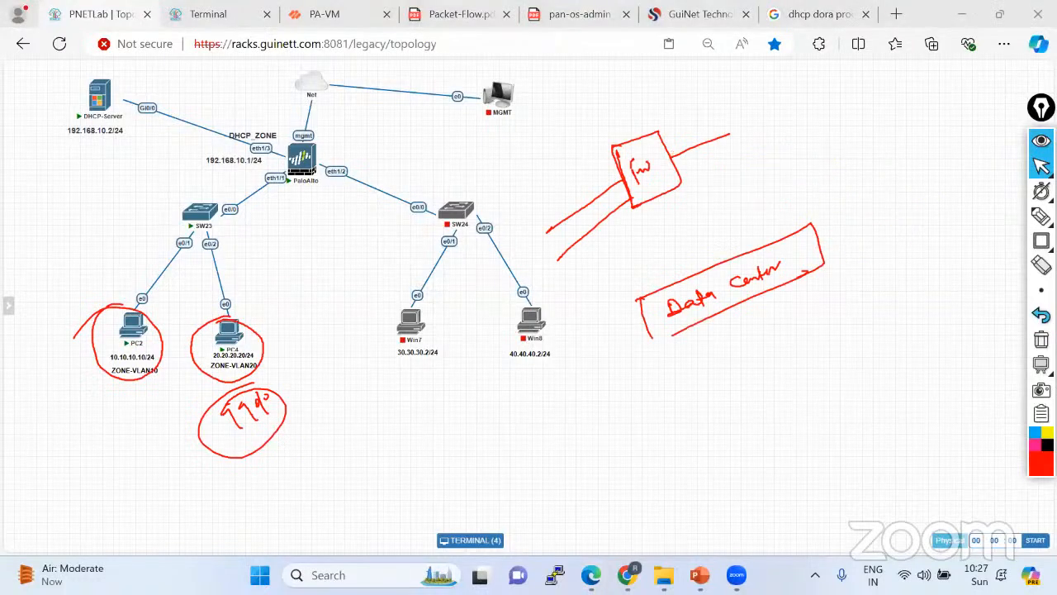
{"action": "left_click", "coordinate": [1042, 316]}
{"action": "left_click", "coordinate": [1042, 316]}
{"action": "left_click", "coordinate": [1041, 316]}
{"action": "left_click", "coordinate": [1042, 316]}
{"action": "left_click", "coordinate": [1042, 315]}
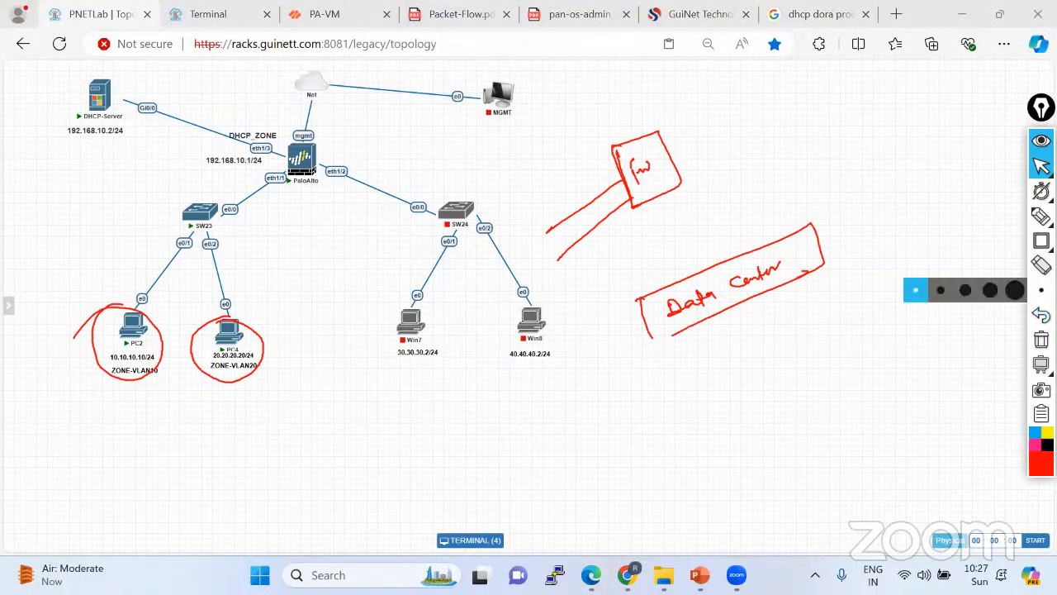
{"action": "left_click", "coordinate": [1042, 340]}
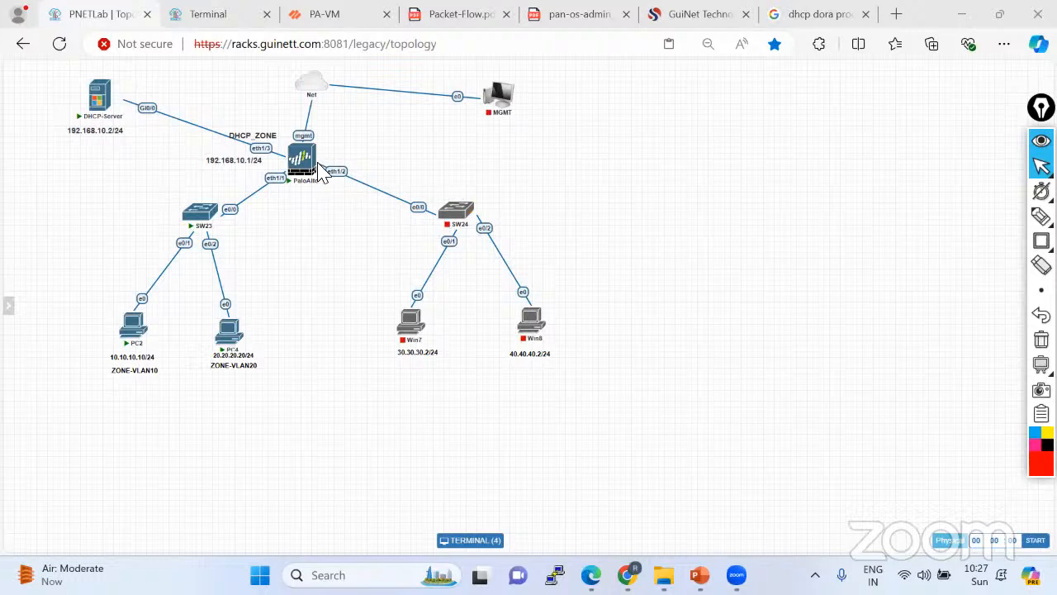
{"action": "left_click", "coordinate": [1041, 217]}
{"action": "left_click", "coordinate": [977, 222]}
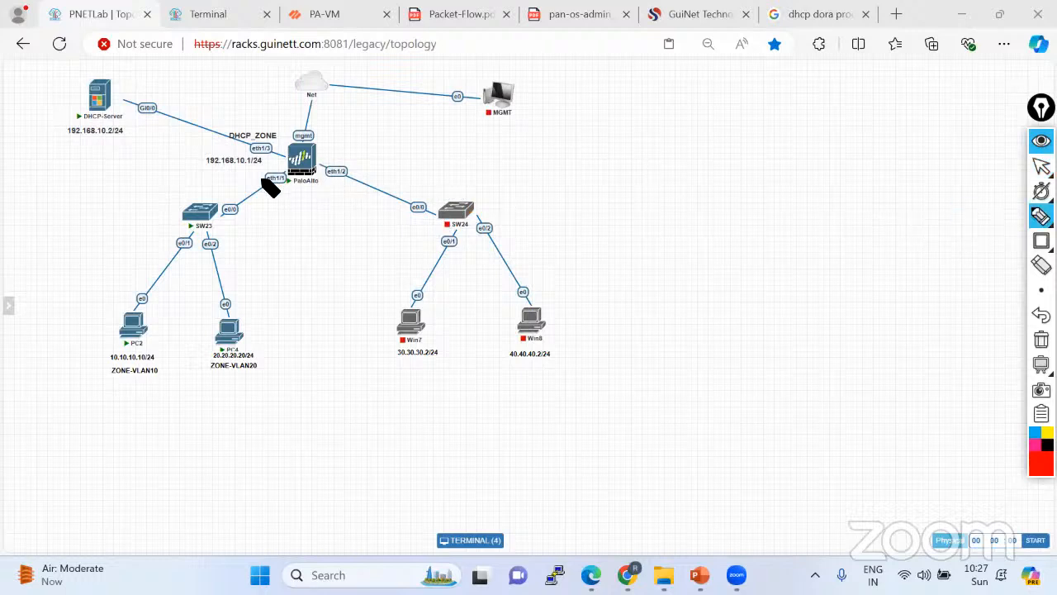
Draw a line from the firewall labelled 10.10.10.0/24 and box the reserved range 10.10.10.1→10.10.10.9.
{"action": "mouse_move", "coordinate": [263, 179]}
{"action": "left_mouse_down"}
{"action": "mouse_move", "coordinate": [595, 138]}
{"action": "mouse_move", "coordinate": [613, 138]}
{"action": "mouse_move", "coordinate": [612, 154]}
{"action": "mouse_move", "coordinate": [636, 147]}
{"action": "left_mouse_up"}
{"action": "left_click_drag", "start_coordinate": [491, 175], "coordinate": [691, 145]}
{"action": "mouse_move", "coordinate": [580, 197]}
{"action": "left_mouse_down"}
{"action": "mouse_move", "coordinate": [630, 202]}
{"action": "mouse_move", "coordinate": [650, 190]}
{"action": "mouse_move", "coordinate": [653, 202]}
{"action": "left_mouse_up"}
{"action": "mouse_move", "coordinate": [684, 187]}
{"action": "left_mouse_down"}
{"action": "mouse_move", "coordinate": [777, 188]}
{"action": "mouse_move", "coordinate": [835, 172]}
{"action": "mouse_move", "coordinate": [869, 182]}
{"action": "left_mouse_up"}
{"action": "left_click_drag", "start_coordinate": [561, 234], "coordinate": [943, 182]}
{"action": "mouse_move", "coordinate": [881, 143]}
{"action": "left_mouse_down"}
{"action": "mouse_move", "coordinate": [881, 183]}
{"action": "mouse_move", "coordinate": [504, 178]}
{"action": "mouse_move", "coordinate": [646, 223]}
{"action": "left_mouse_up"}
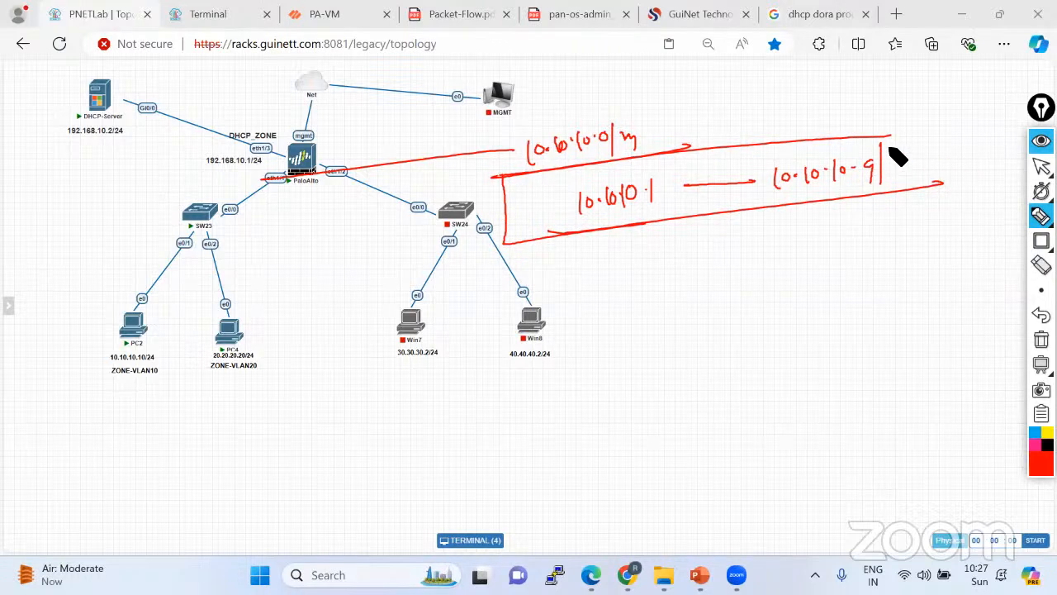
{"action": "left_click_drag", "start_coordinate": [883, 135], "coordinate": [882, 172]}
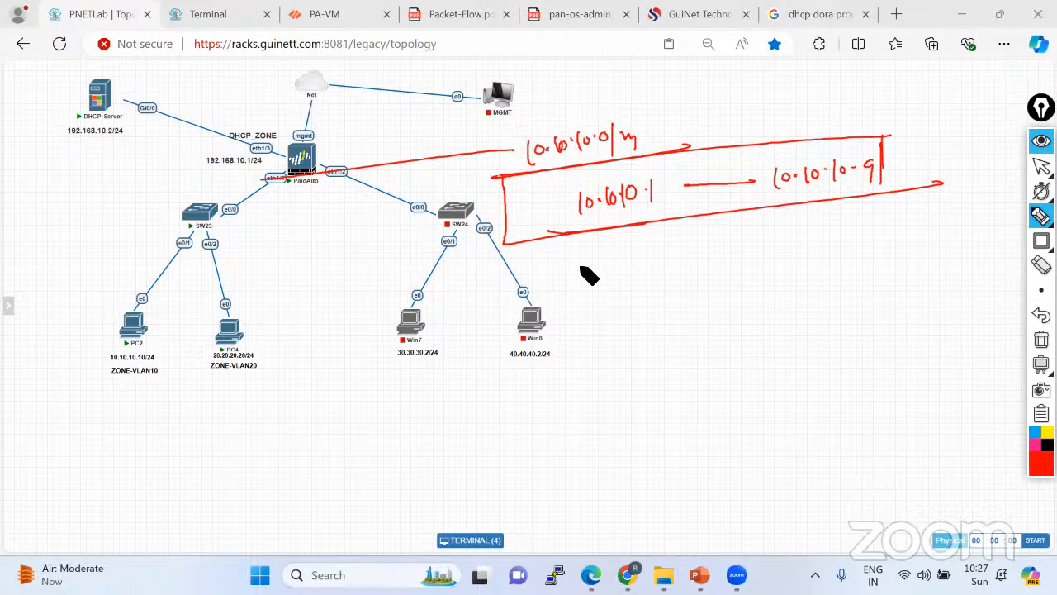
Write the DHCP pool 10.10.10.10→10.10.10.254 with a bracket and box around it.
{"action": "mouse_move", "coordinate": [579, 258]}
{"action": "left_mouse_down"}
{"action": "mouse_move", "coordinate": [580, 285]}
{"action": "mouse_move", "coordinate": [593, 265]}
{"action": "mouse_move", "coordinate": [652, 243]}
{"action": "mouse_move", "coordinate": [818, 235]}
{"action": "left_mouse_up"}
{"action": "left_click_drag", "start_coordinate": [828, 223], "coordinate": [842, 228]}
{"action": "mouse_move", "coordinate": [849, 216]}
{"action": "left_mouse_down"}
{"action": "mouse_move", "coordinate": [849, 232]}
{"action": "mouse_move", "coordinate": [907, 207]}
{"action": "mouse_move", "coordinate": [931, 213]}
{"action": "left_mouse_up"}
{"action": "left_click_drag", "start_coordinate": [593, 308], "coordinate": [930, 241]}
{"action": "left_click_drag", "start_coordinate": [562, 296], "coordinate": [565, 258]}
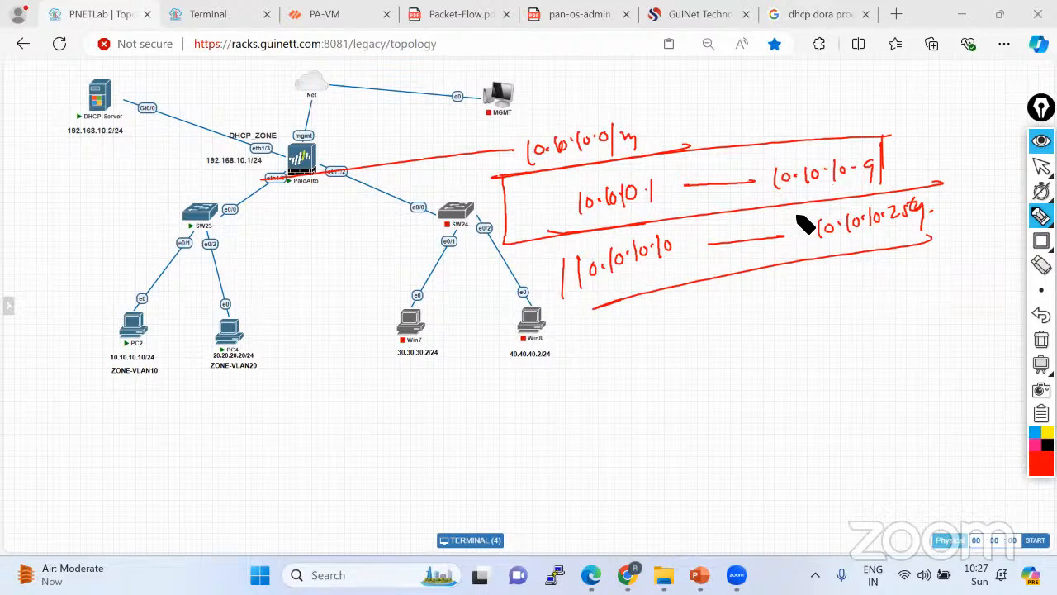
{"action": "left_click_drag", "start_coordinate": [563, 249], "coordinate": [565, 307]}
{"action": "mouse_move", "coordinate": [753, 213]}
{"action": "left_mouse_down"}
{"action": "mouse_move", "coordinate": [585, 296]}
{"action": "mouse_move", "coordinate": [692, 299]}
{"action": "mouse_move", "coordinate": [910, 250]}
{"action": "left_mouse_up"}
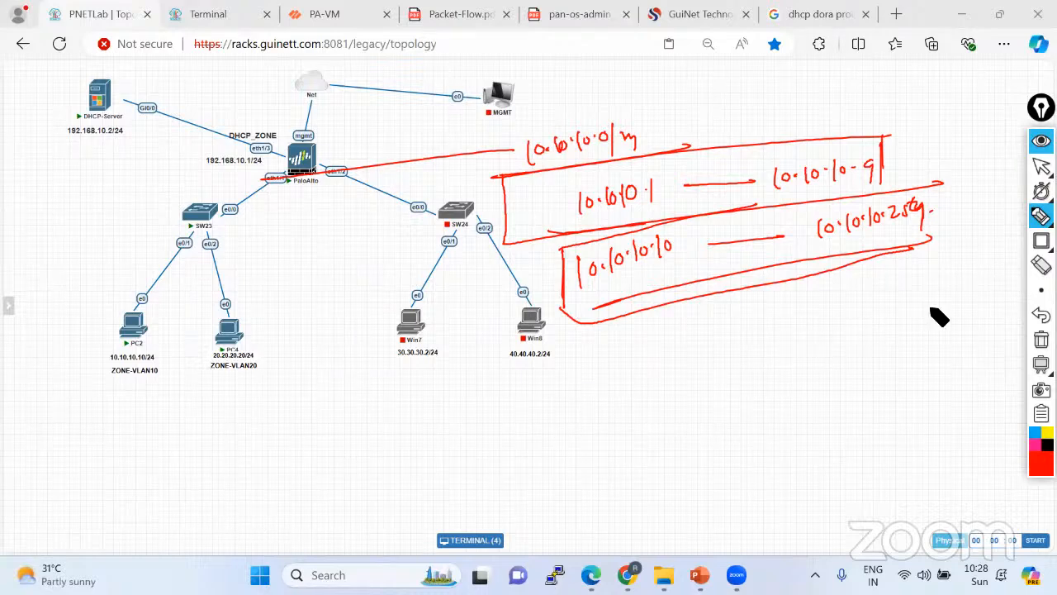
Clear the ink, add pool 10.10.10.10-10.10.10.254 on ethernet1/1.10, and begin a reserved-address entry.
{"action": "left_click", "coordinate": [1041, 339]}
{"action": "left_click", "coordinate": [1041, 165]}
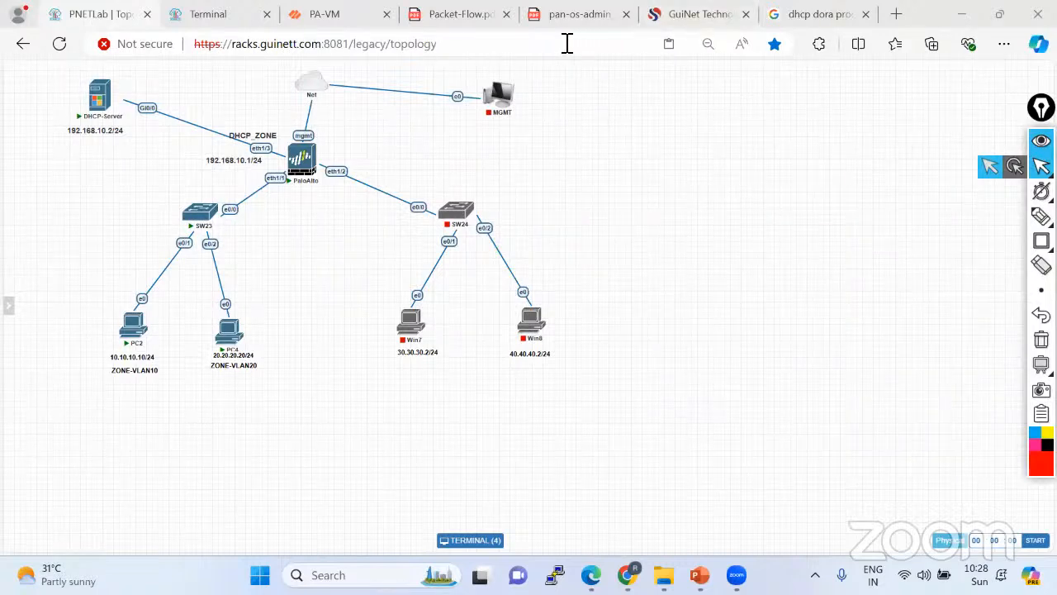
{"action": "left_click", "coordinate": [340, 17]}
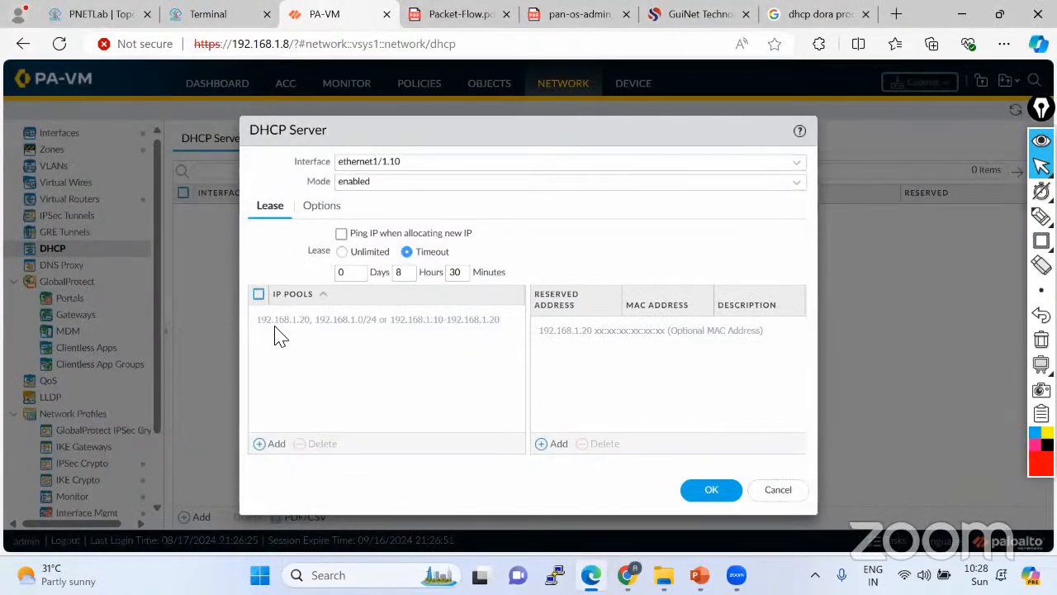
{"action": "left_click", "coordinate": [269, 443]}
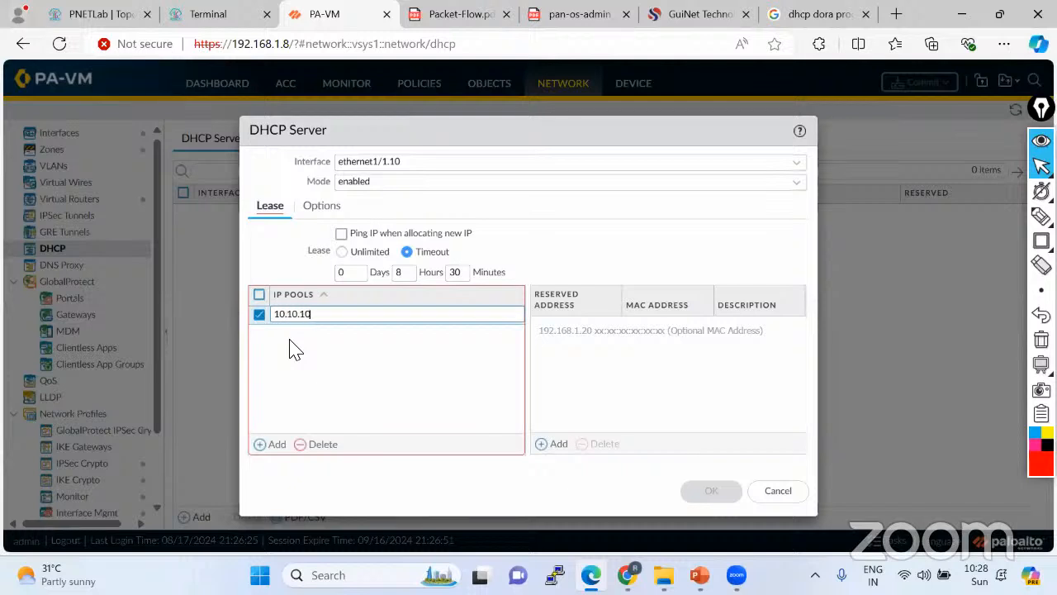
{"action": "type", "text": "10.10.10.10-10"}
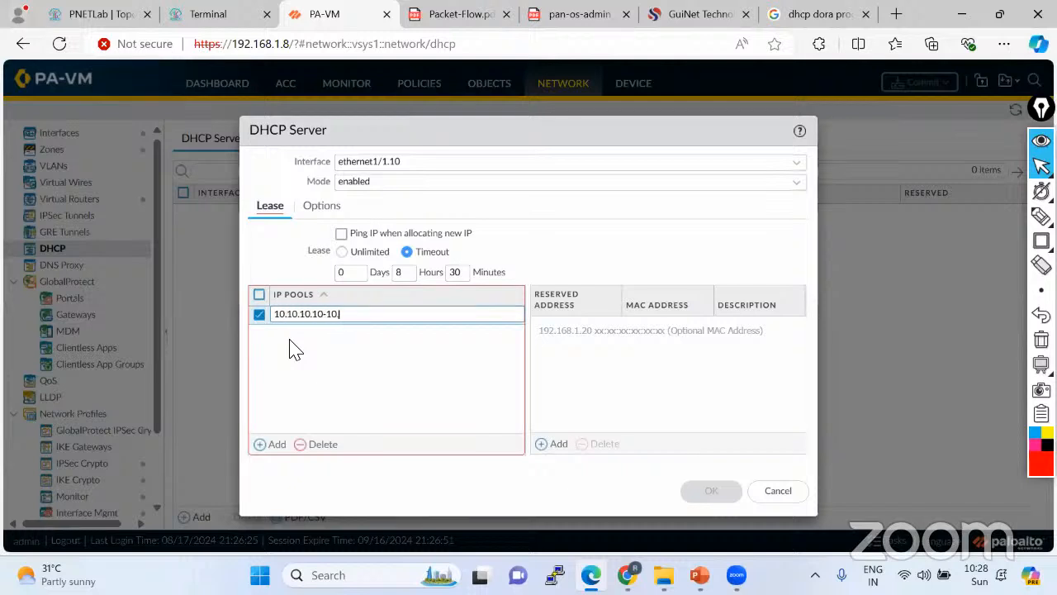
{"action": "type", "text": ".10.10.254"}
{"action": "left_click", "coordinate": [296, 349]}
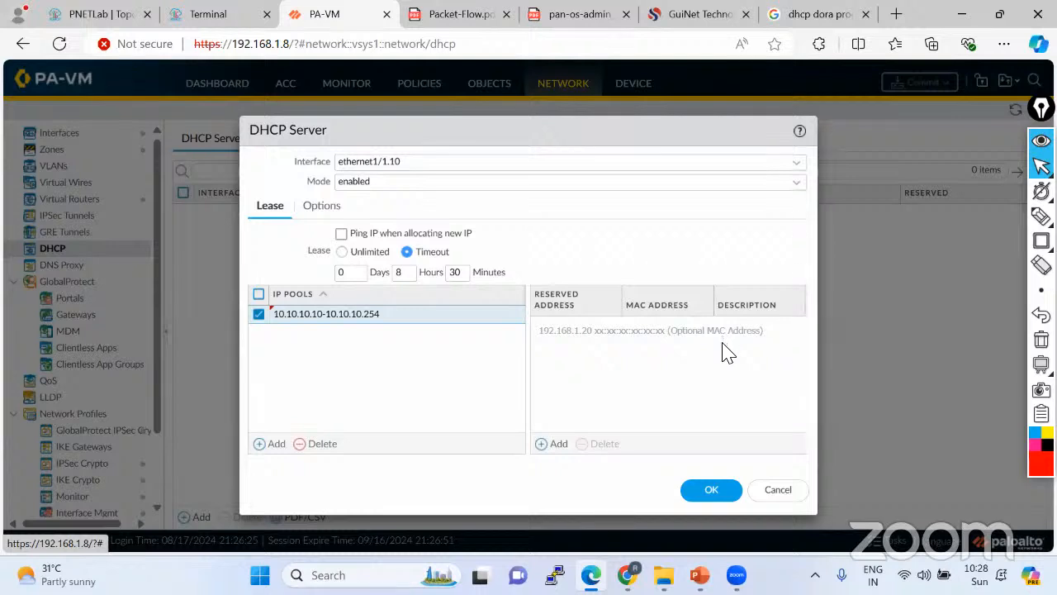
{"action": "left_click", "coordinate": [555, 444]}
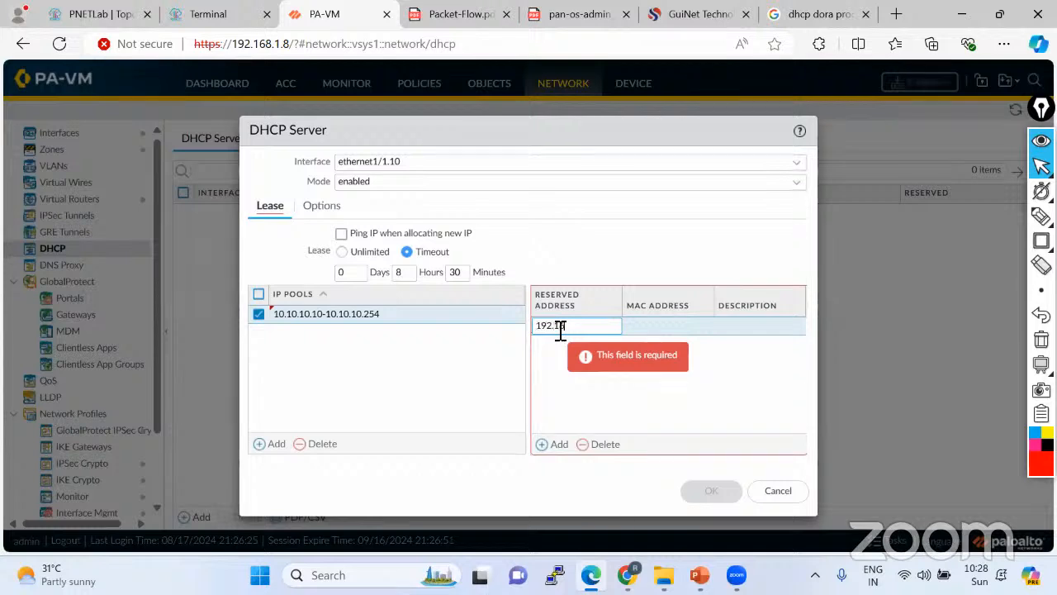
{"action": "type", "text": "192.168."}
{"action": "key", "text": "ctrl+a"}
{"action": "type", "text": "10.10.10"}
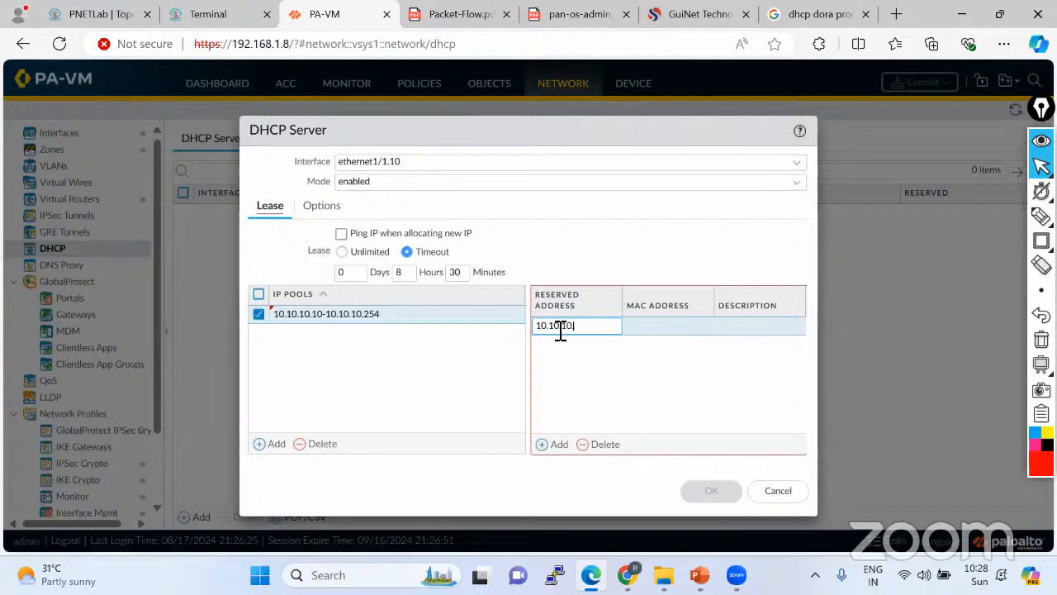
{"action": "type", "text": ".9"}
{"action": "left_click", "coordinate": [641, 333]}
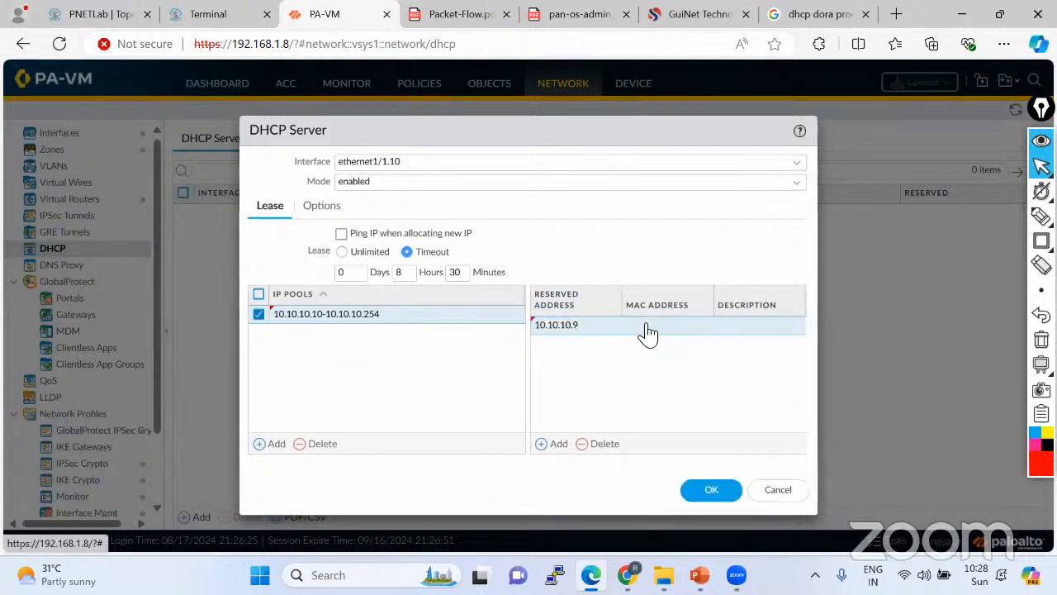
{"action": "left_click", "coordinate": [649, 327]}
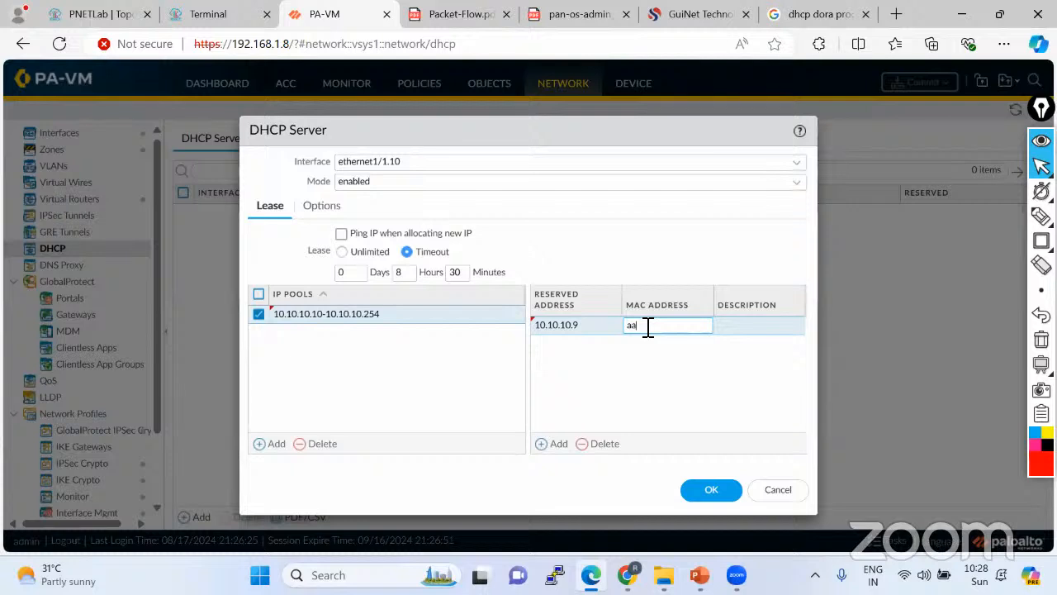
{"action": "type", "text": "aa:bb:cc:dd"}
{"action": "left_click", "coordinate": [668, 366]}
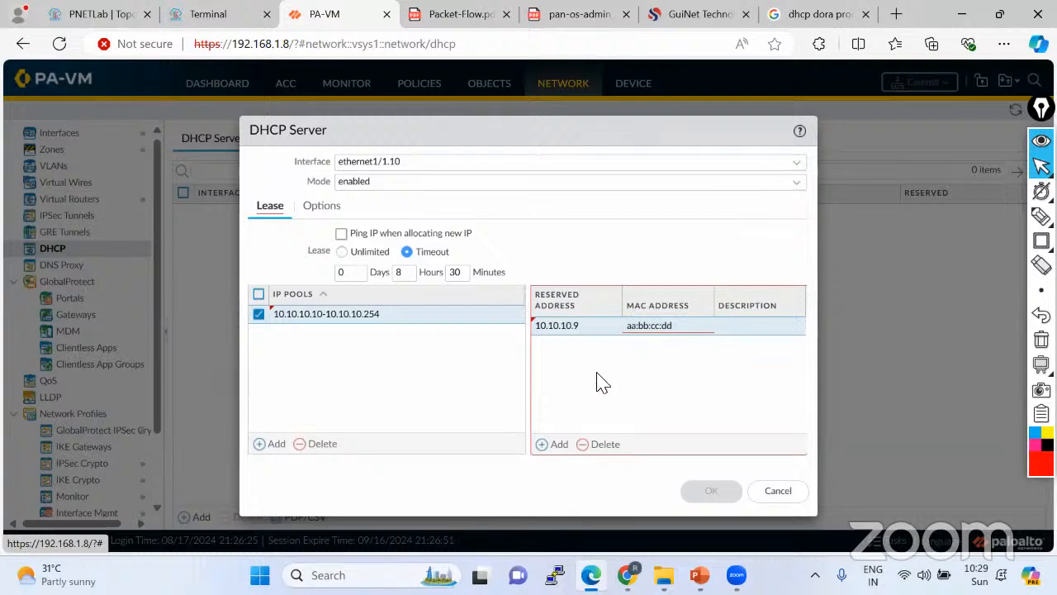
{"action": "left_click", "coordinate": [603, 445]}
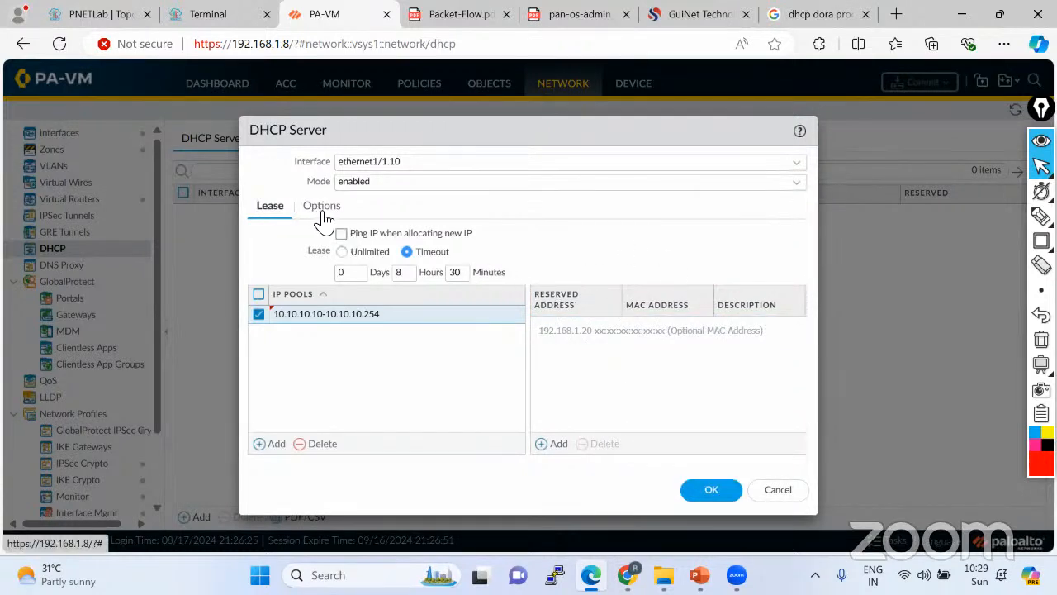
Enter gateway 10.10.10.1 in the DHCP options and start filling in the subnet mask.
{"action": "left_click", "coordinate": [324, 215]}
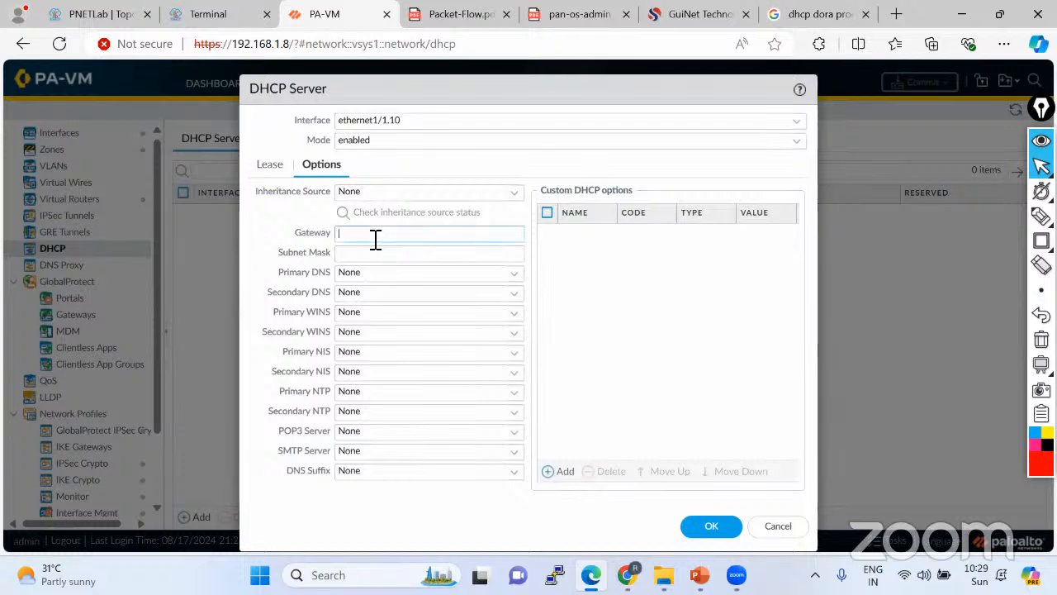
{"action": "type", "text": "10."}
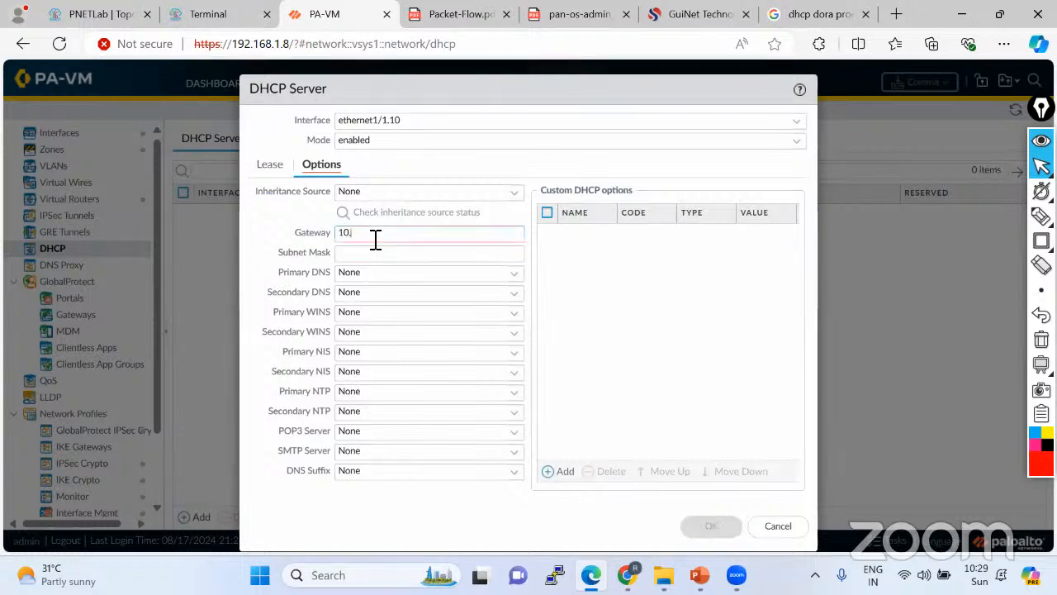
{"action": "type", "text": "10.10.1"}
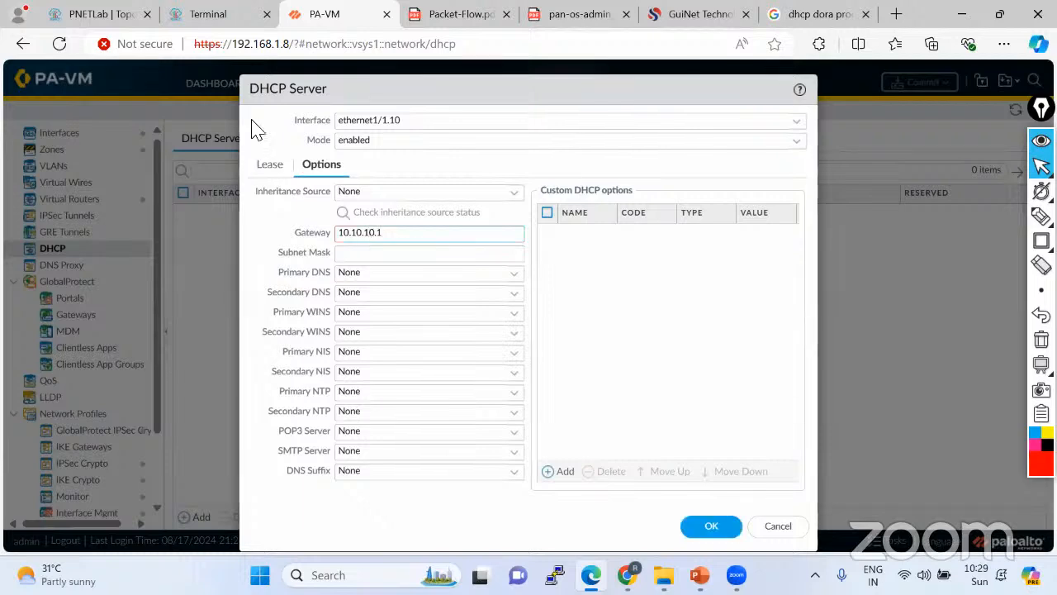
{"action": "left_click", "coordinate": [118, 18]}
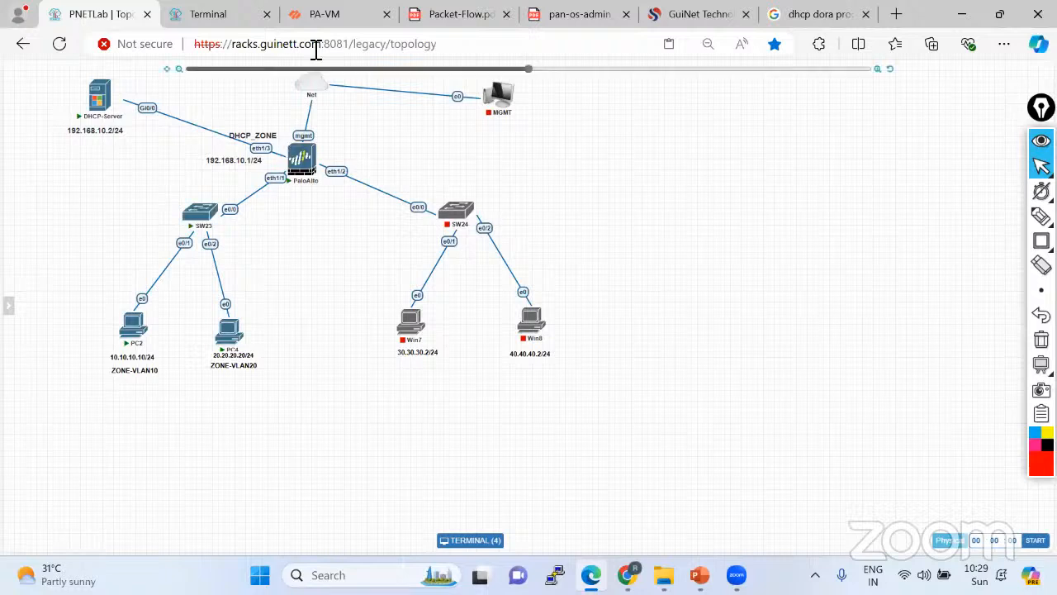
{"action": "left_click", "coordinate": [329, 17]}
{"action": "left_click", "coordinate": [368, 260]}
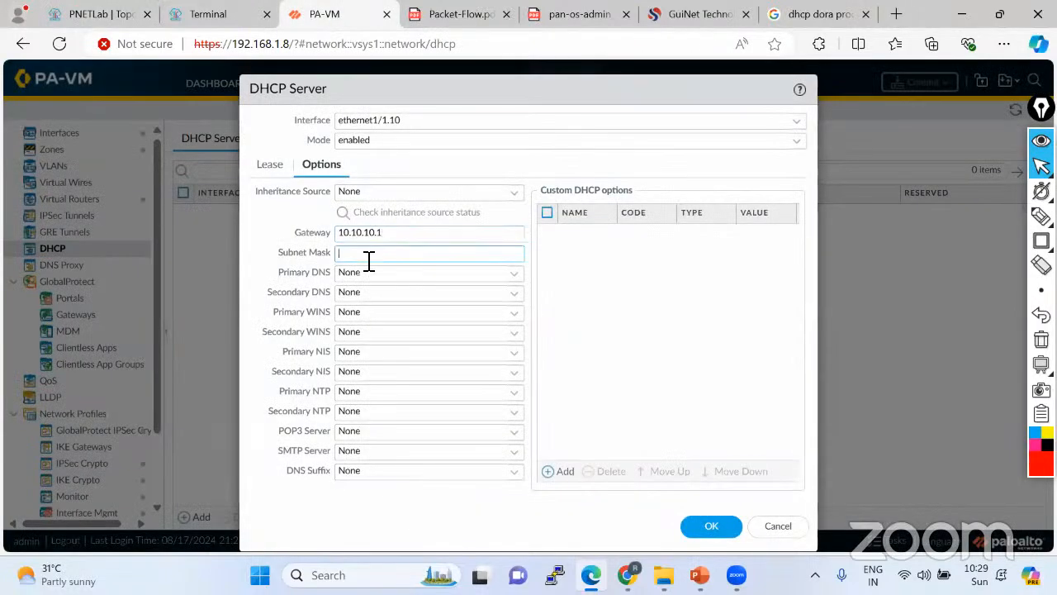
{"action": "type", "text": "255.255.255.0"}
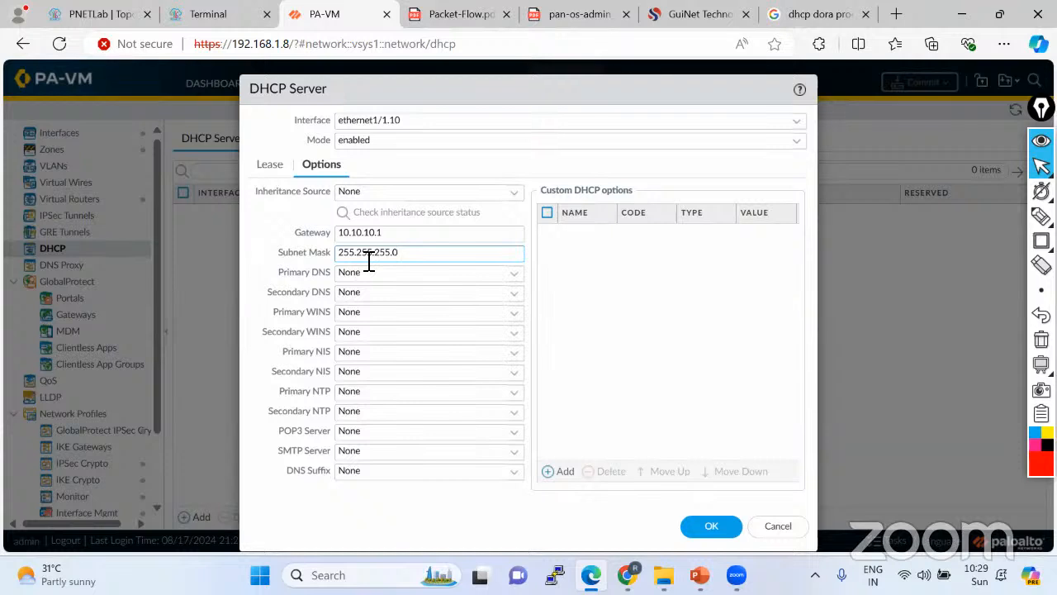
Leave primary DNS and WINS at None, save the DHCP server, and return to the topology.
{"action": "left_click", "coordinate": [520, 283]}
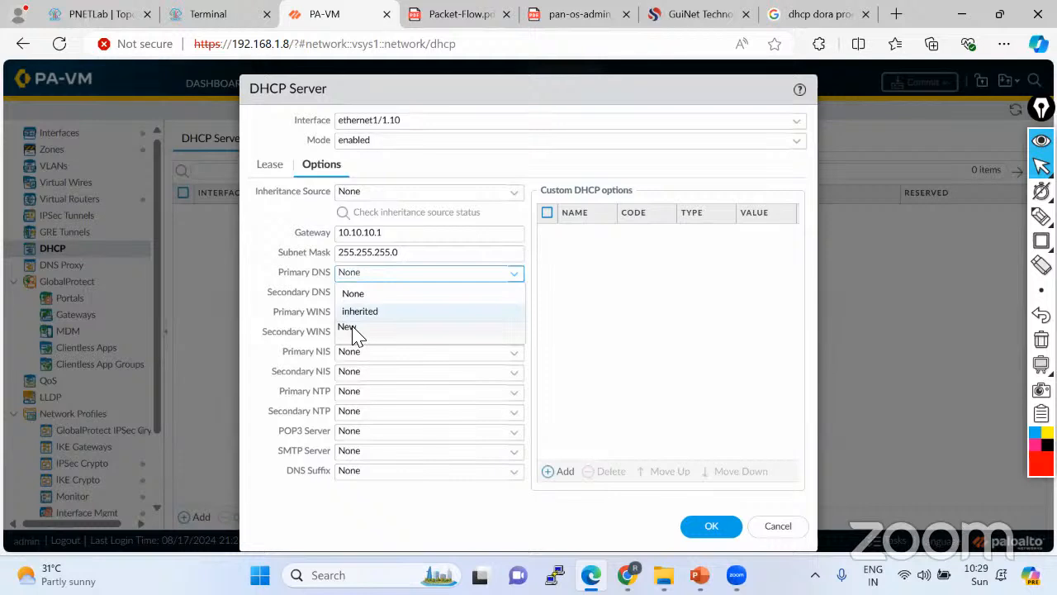
{"action": "left_click", "coordinate": [272, 318]}
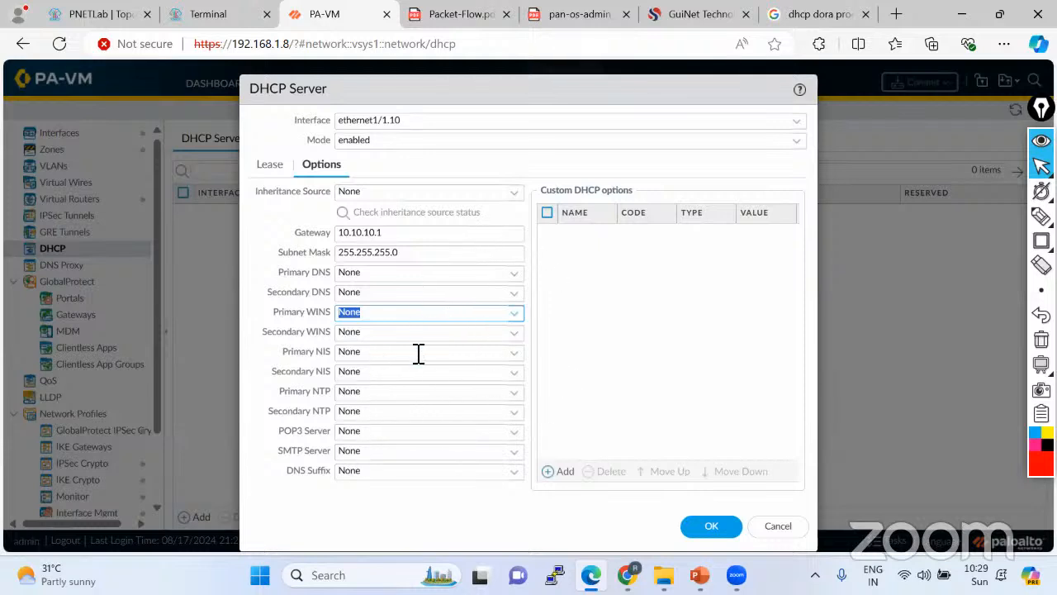
{"action": "left_click", "coordinate": [570, 395]}
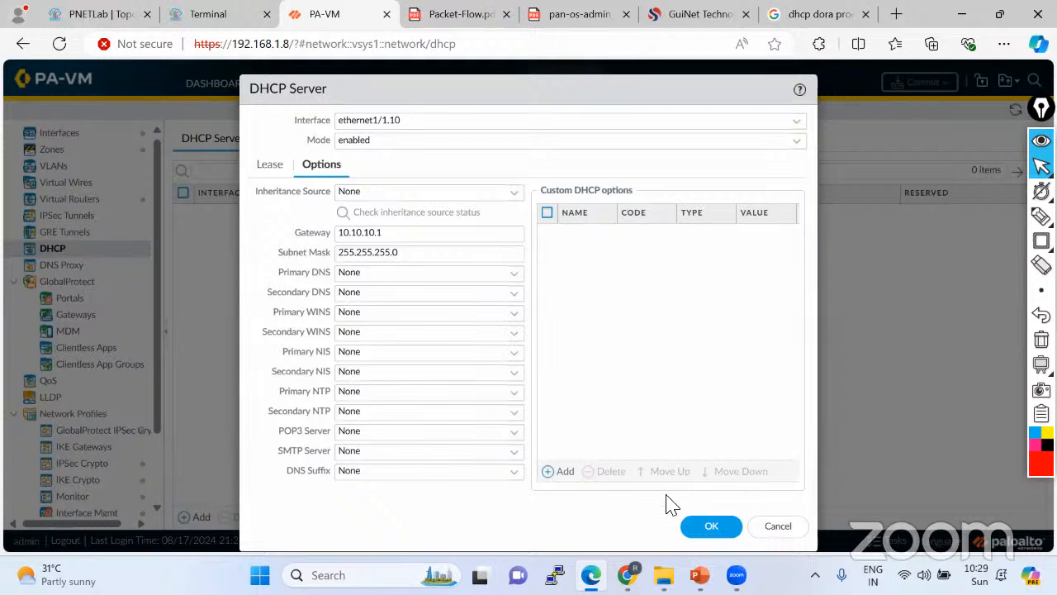
{"action": "left_click", "coordinate": [711, 529]}
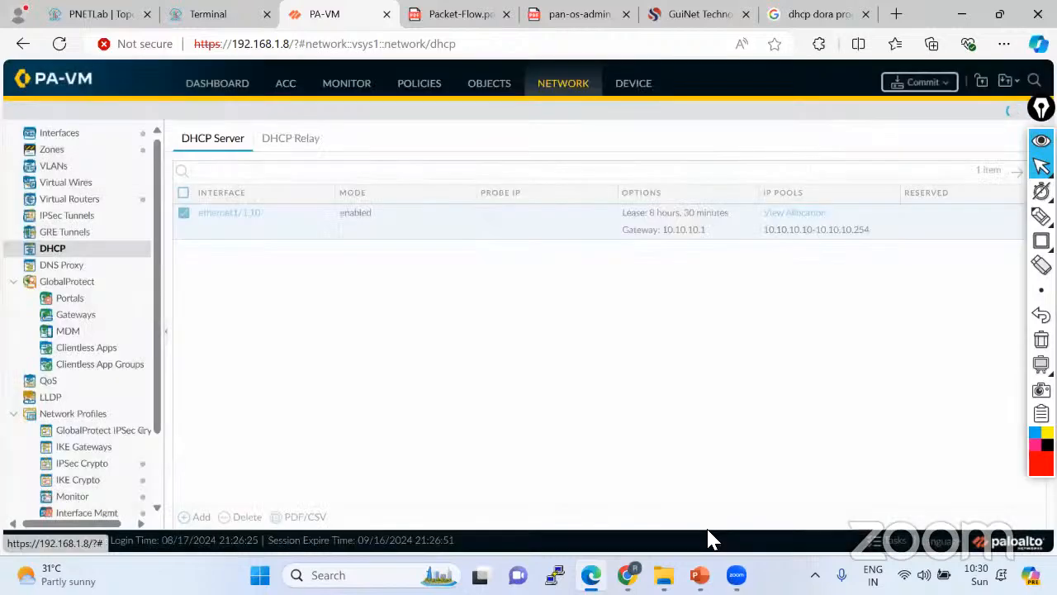
{"action": "left_click", "coordinate": [86, 12]}
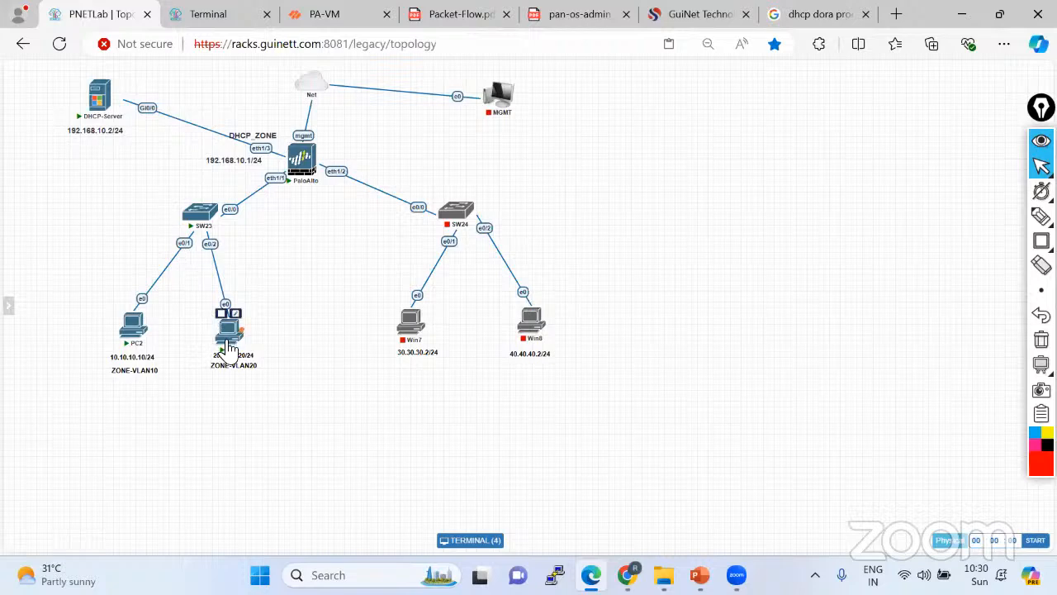
Add a new DHCP server on ethernet1/1.20 with mode set to enabled.
{"action": "left_click", "coordinate": [333, 15]}
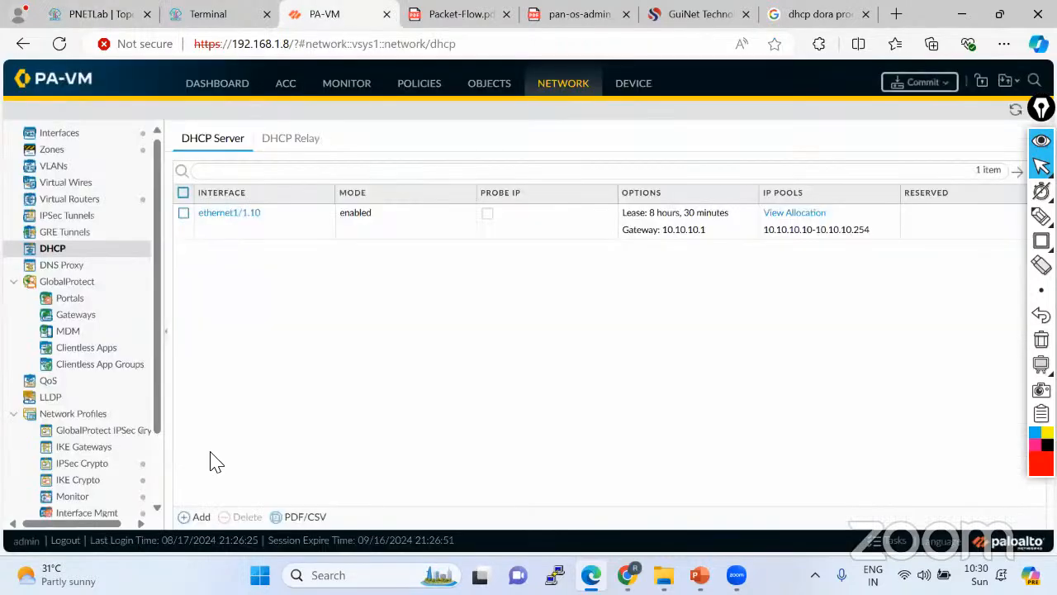
{"action": "left_click", "coordinate": [195, 517]}
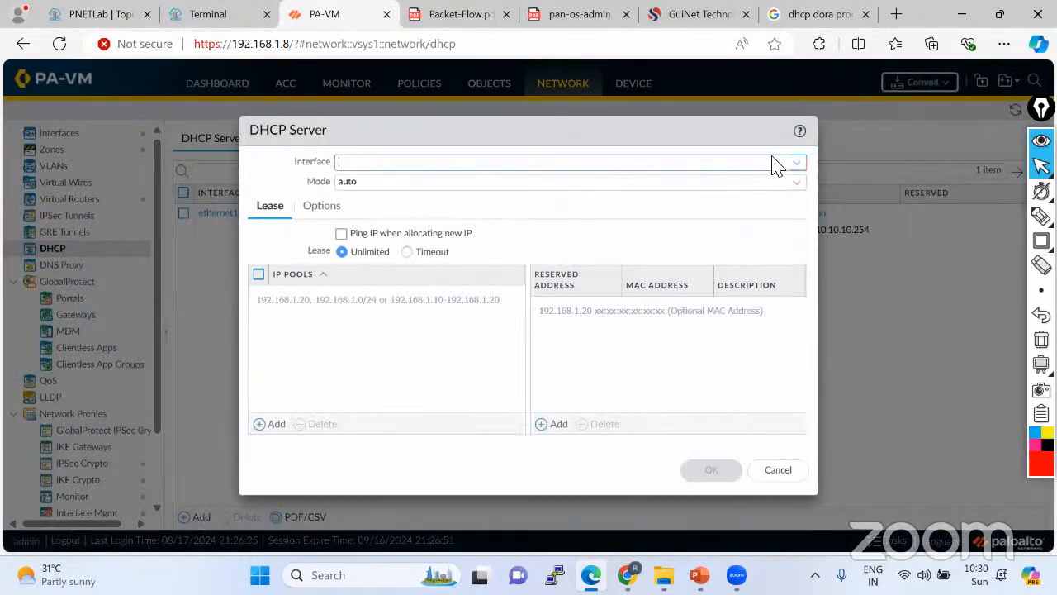
{"action": "left_click", "coordinate": [796, 163]}
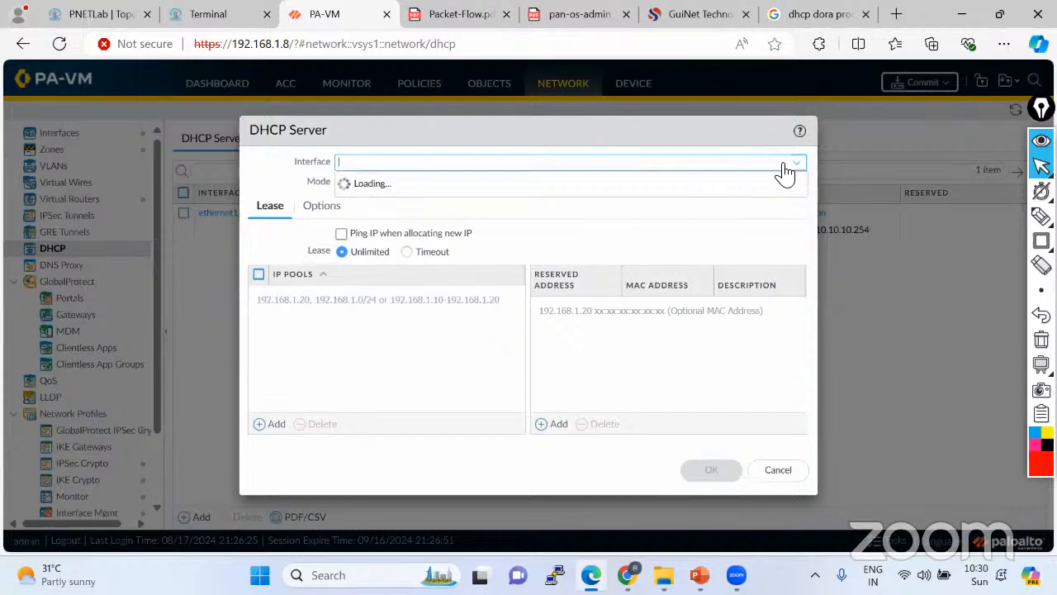
{"action": "left_click", "coordinate": [502, 207]}
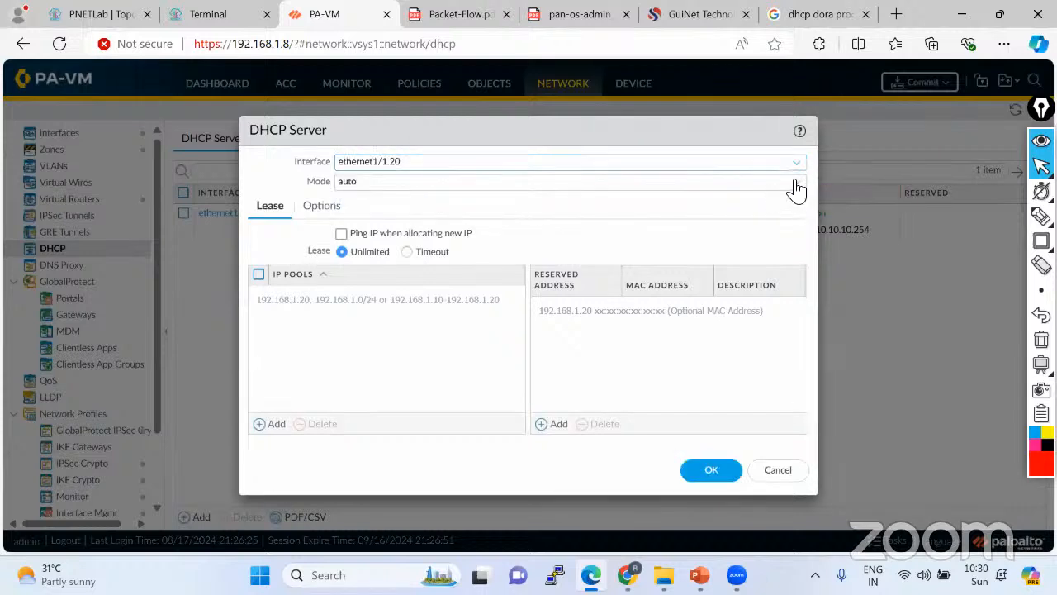
{"action": "left_click", "coordinate": [796, 189]}
{"action": "left_click", "coordinate": [394, 204]}
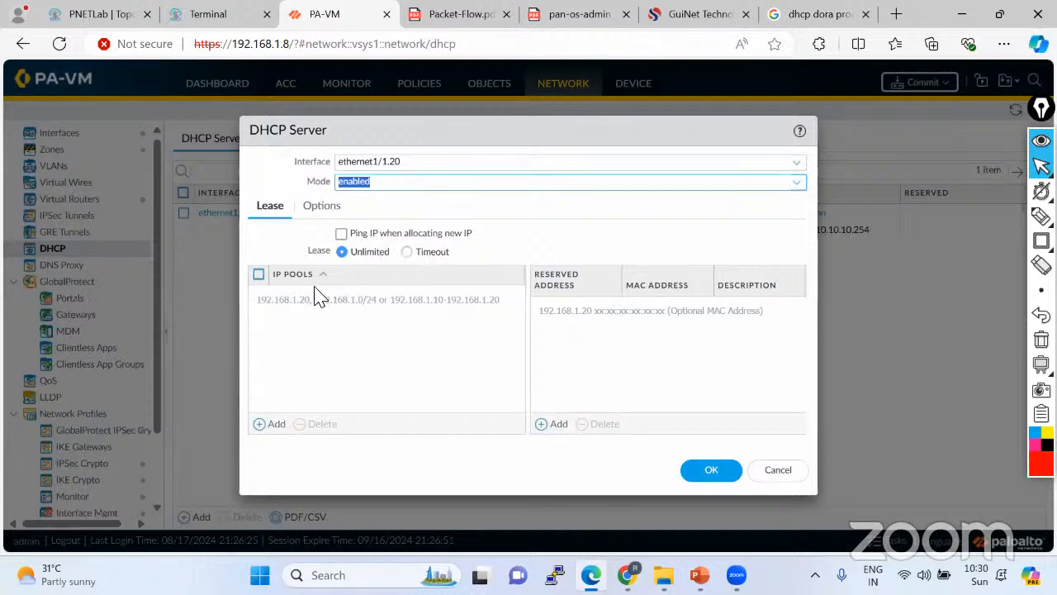
Add IP pool 20.20.20.20-20.20.20.254 and keep the lease Unlimited.
{"action": "left_click", "coordinate": [266, 424]}
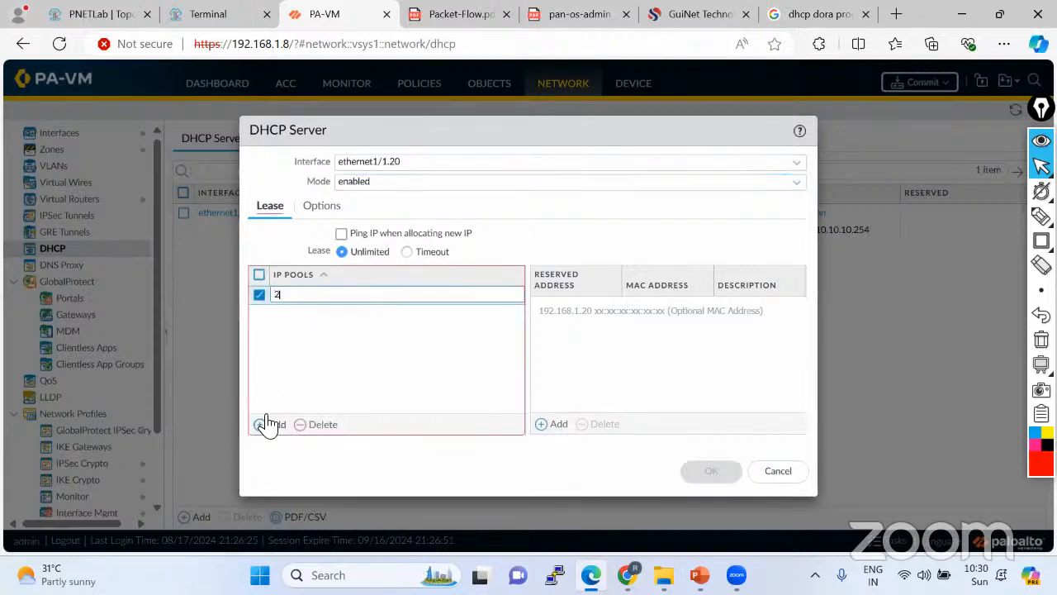
{"action": "type", "text": "20.20.20-20.20"}
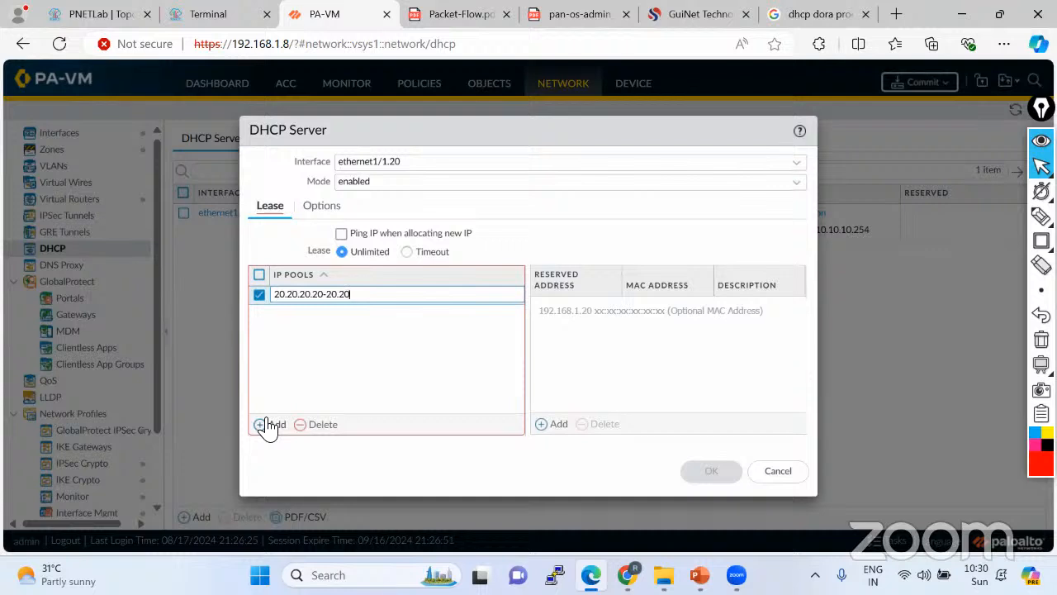
{"action": "type", "text": "-20.20.20.254"}
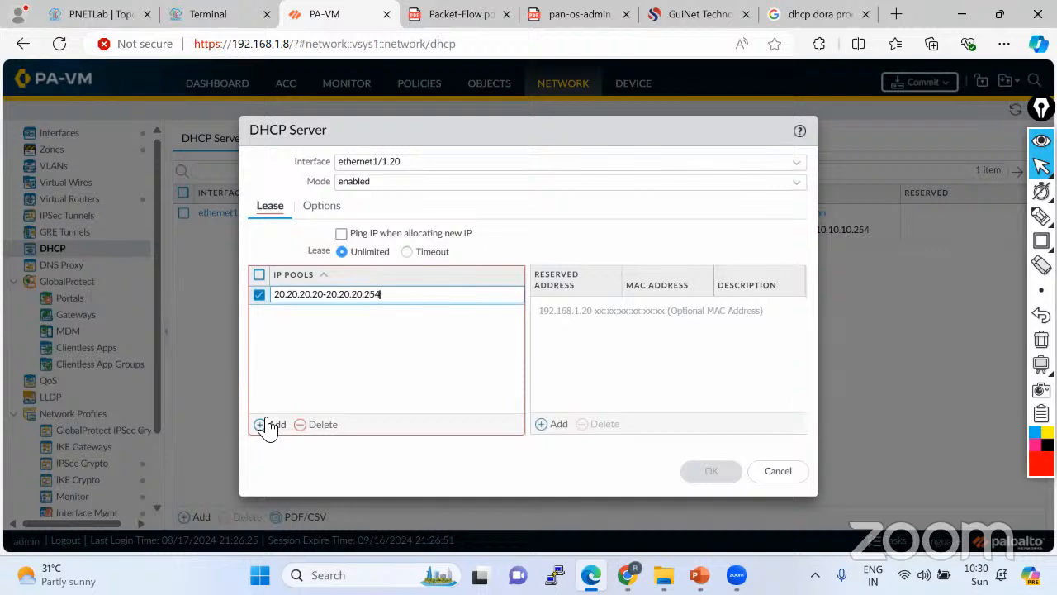
{"action": "left_click", "coordinate": [425, 385]}
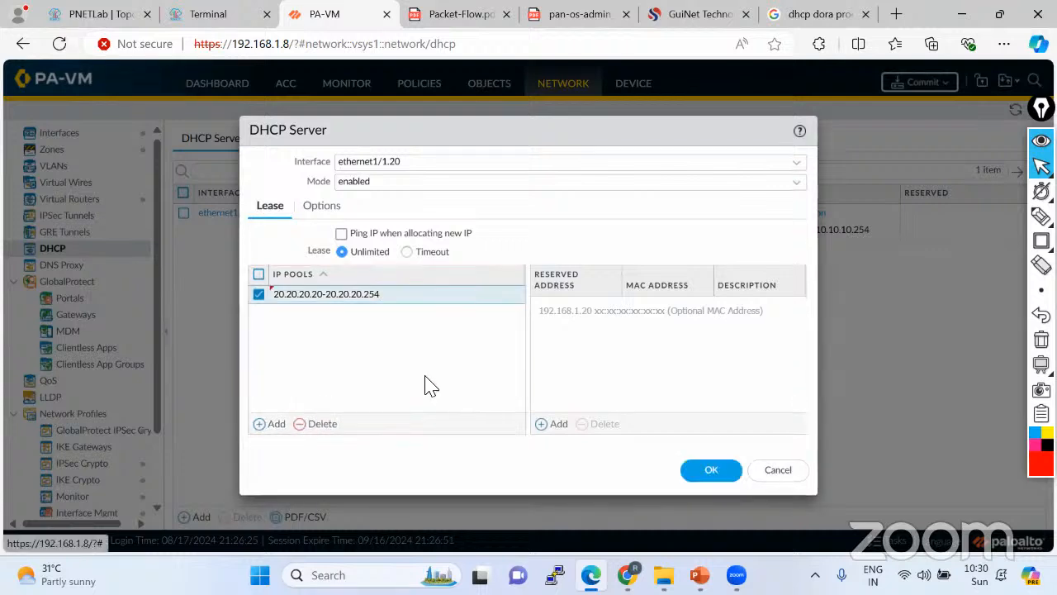
{"action": "left_click", "coordinate": [407, 252]}
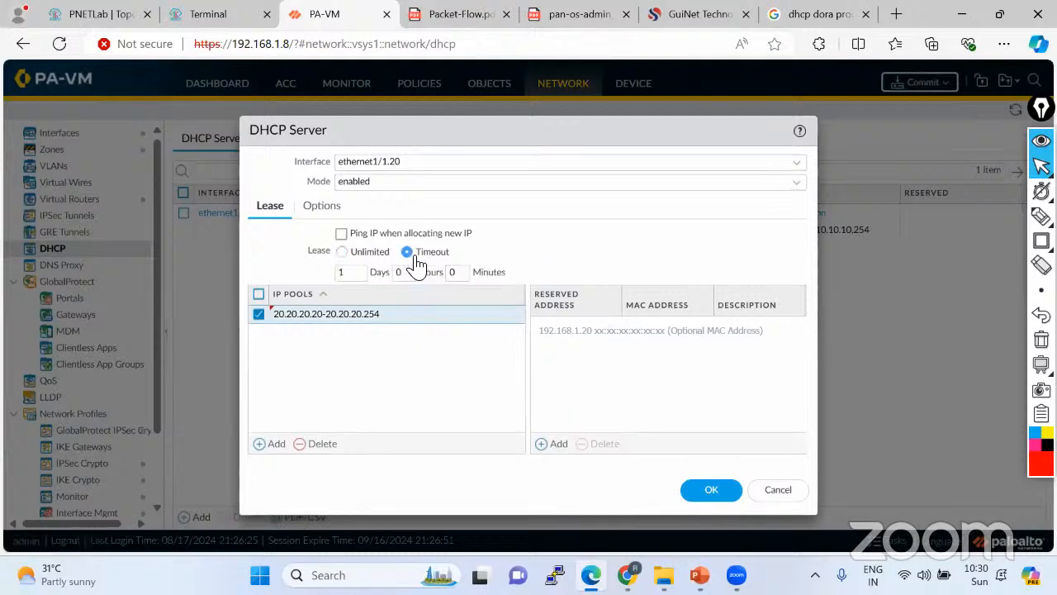
{"action": "left_click", "coordinate": [343, 252]}
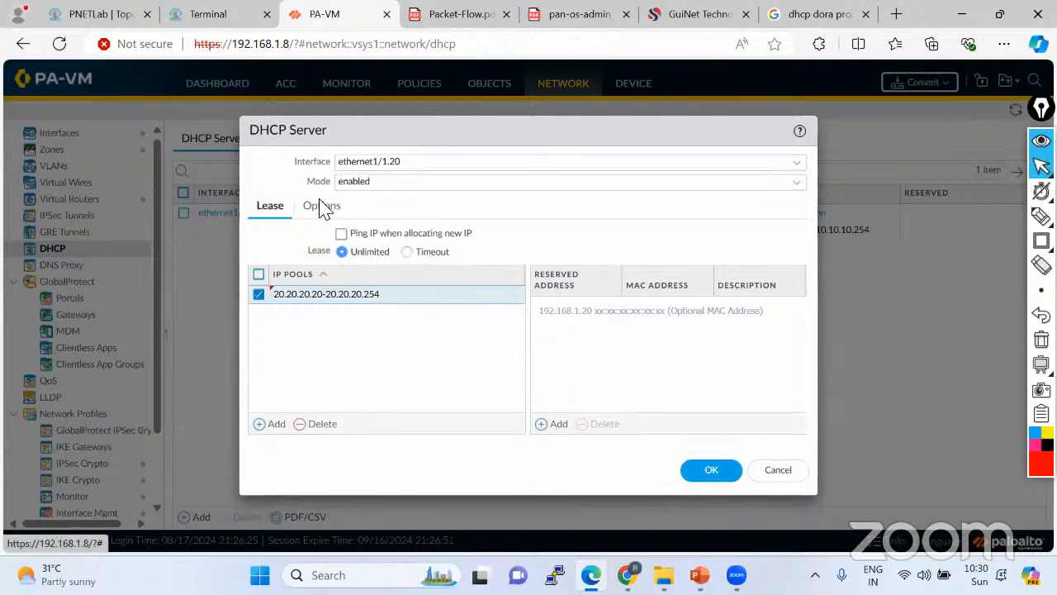
{"action": "left_click", "coordinate": [322, 207]}
Enter gateway 20.20.20.1 and the subnet mask in the ethernet1/1.20 DHCP options, then save the server.
{"action": "left_click", "coordinate": [355, 233]}
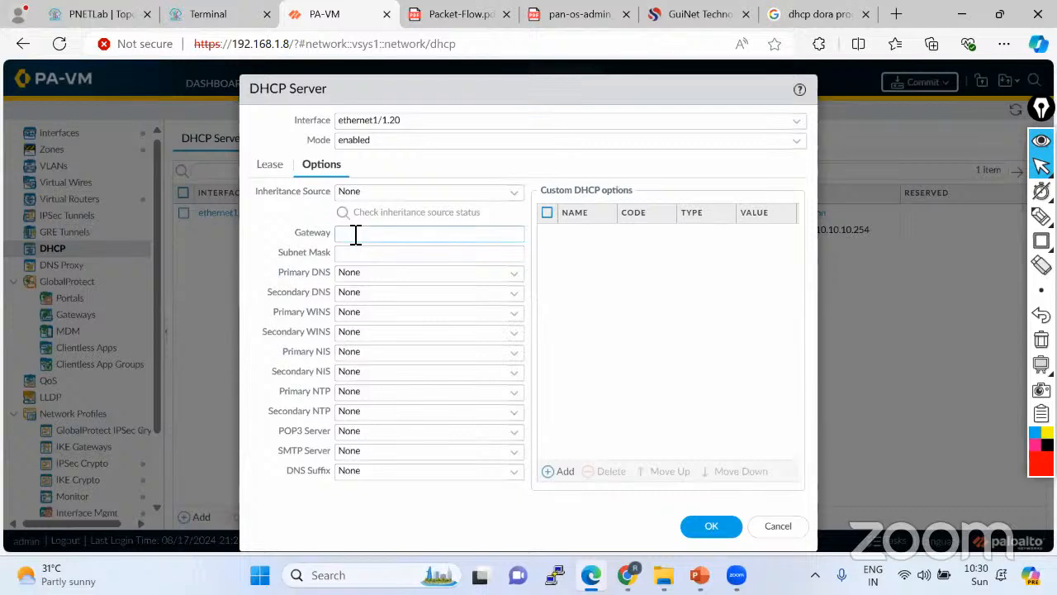
{"action": "type", "text": "20.20.20.1"}
{"action": "left_click", "coordinate": [354, 251]}
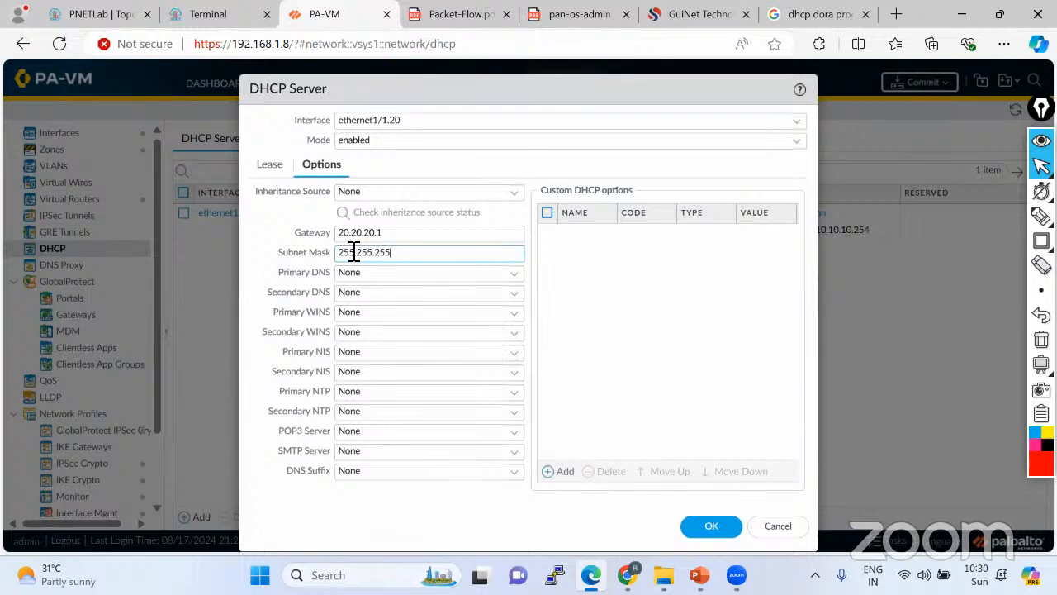
{"action": "left_click", "coordinate": [722, 527]}
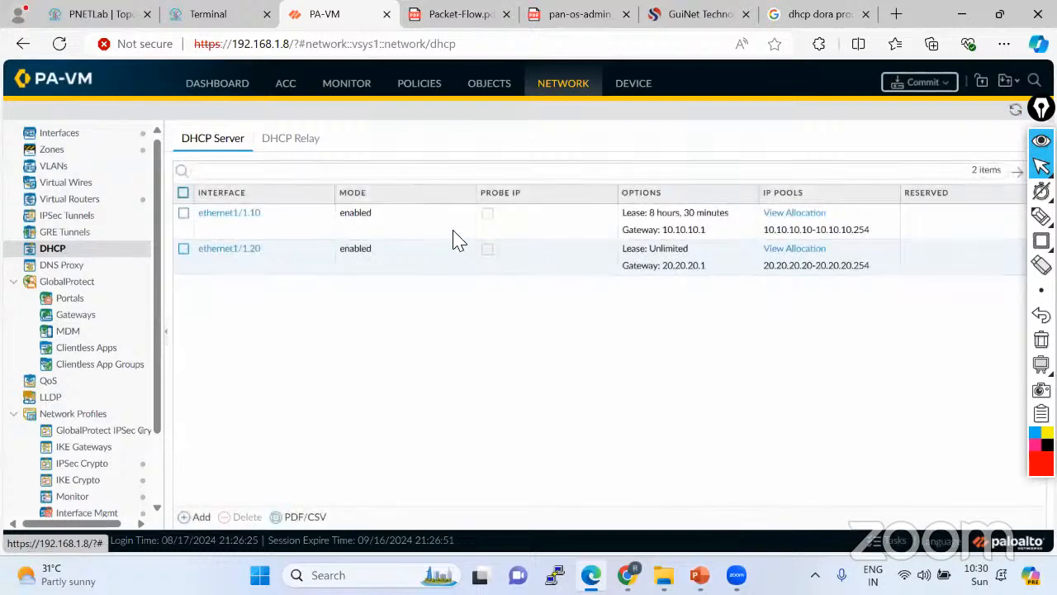
Run ipconfig on PC4 and PC2; both still show autoconfigured 169.254 addresses with no gateway.
{"action": "left_click", "coordinate": [209, 17]}
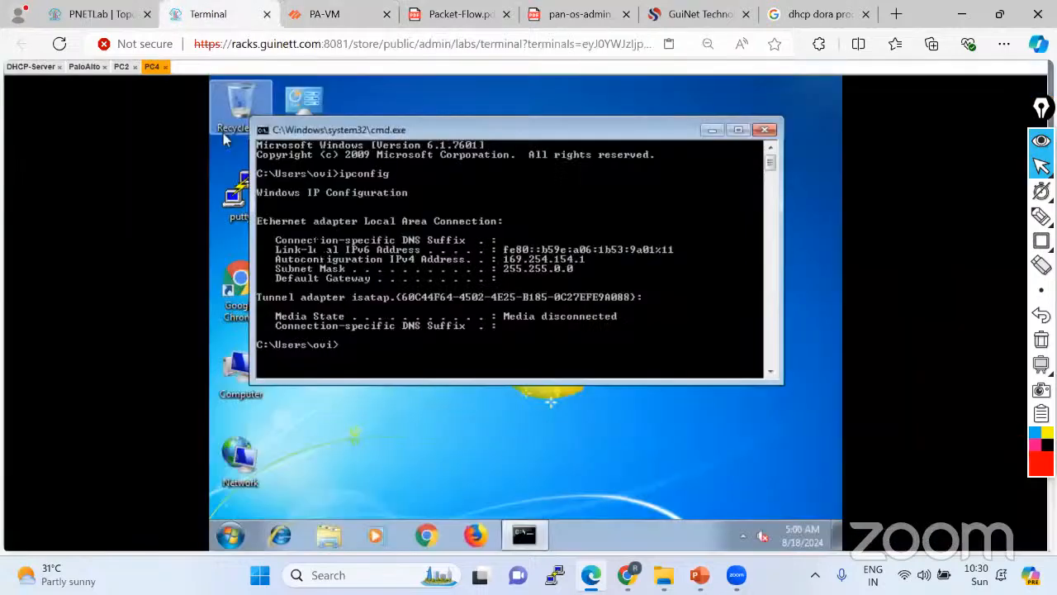
{"action": "type", "text": "ipconfig"}
{"action": "key", "text": "Return"}
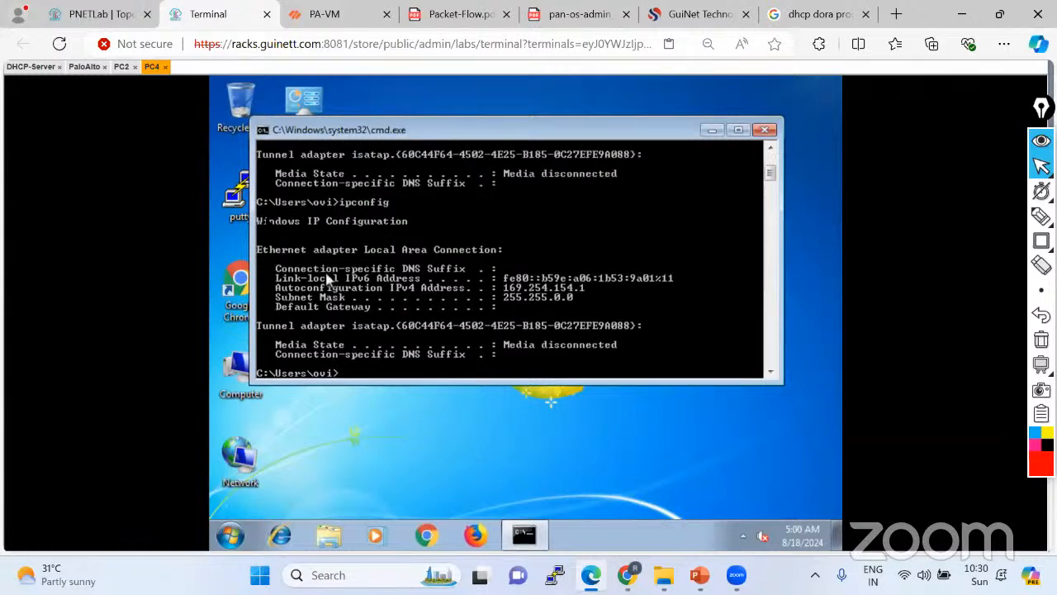
{"action": "left_click", "coordinate": [122, 68]}
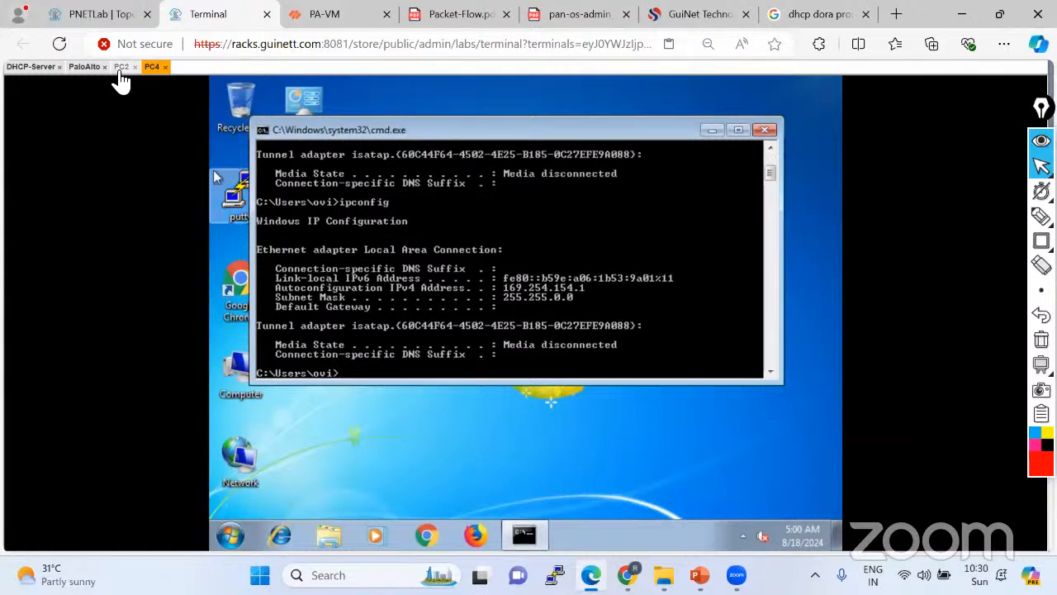
{"action": "key", "text": "Return"}
{"action": "key", "text": "Return"}
{"action": "key", "text": "Return"}
{"action": "type", "text": "ipconfig"}
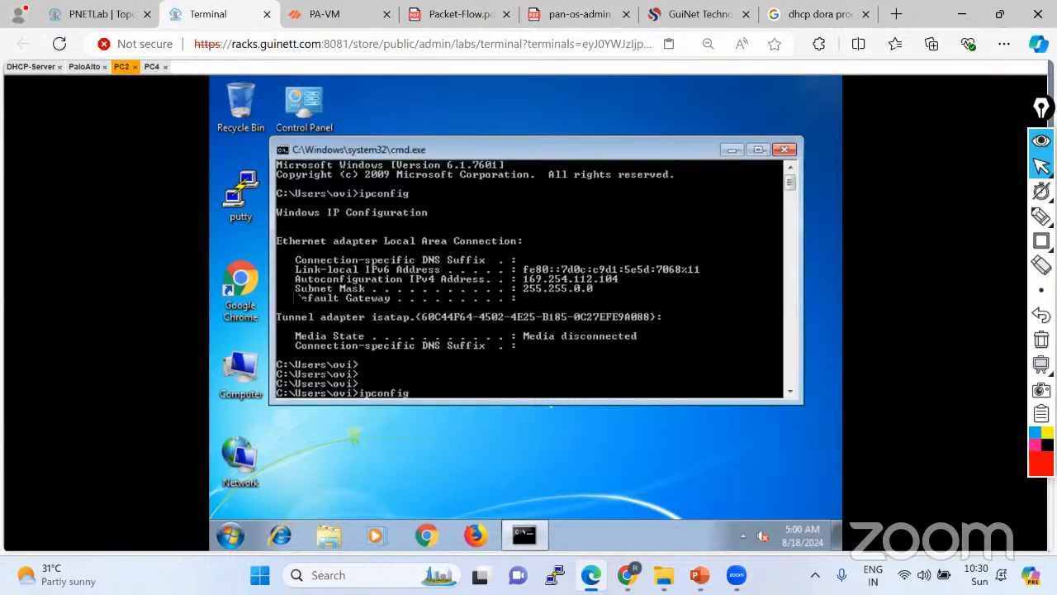
{"action": "key", "text": "Return"}
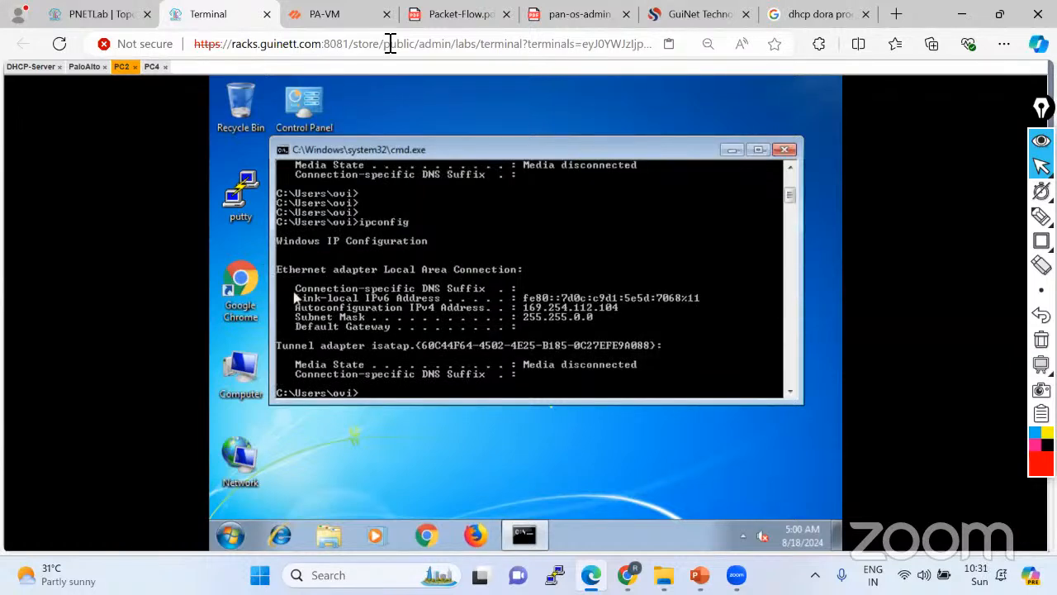
{"action": "left_click", "coordinate": [351, 18]}
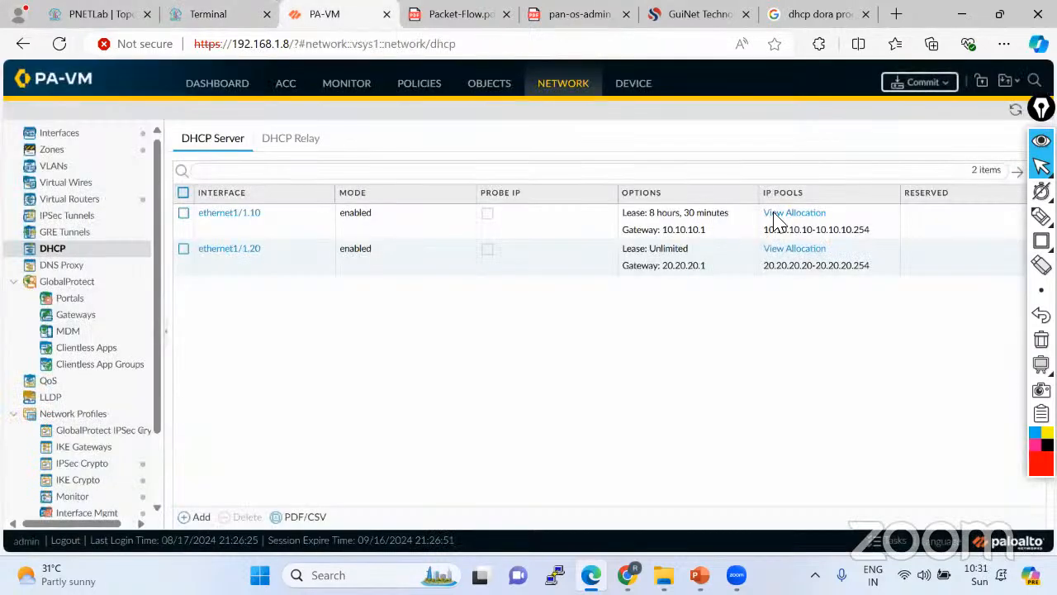
Commit the pending DHCP server changes and close the successful commit report.
{"action": "left_click", "coordinate": [922, 82]}
{"action": "left_click", "coordinate": [673, 488]}
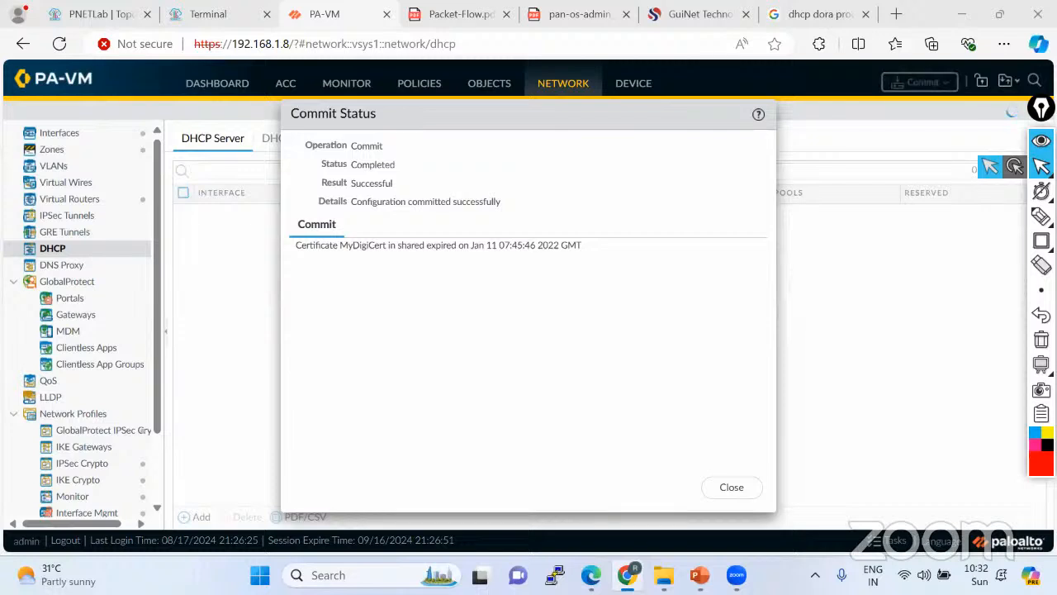
{"action": "left_click", "coordinate": [731, 487]}
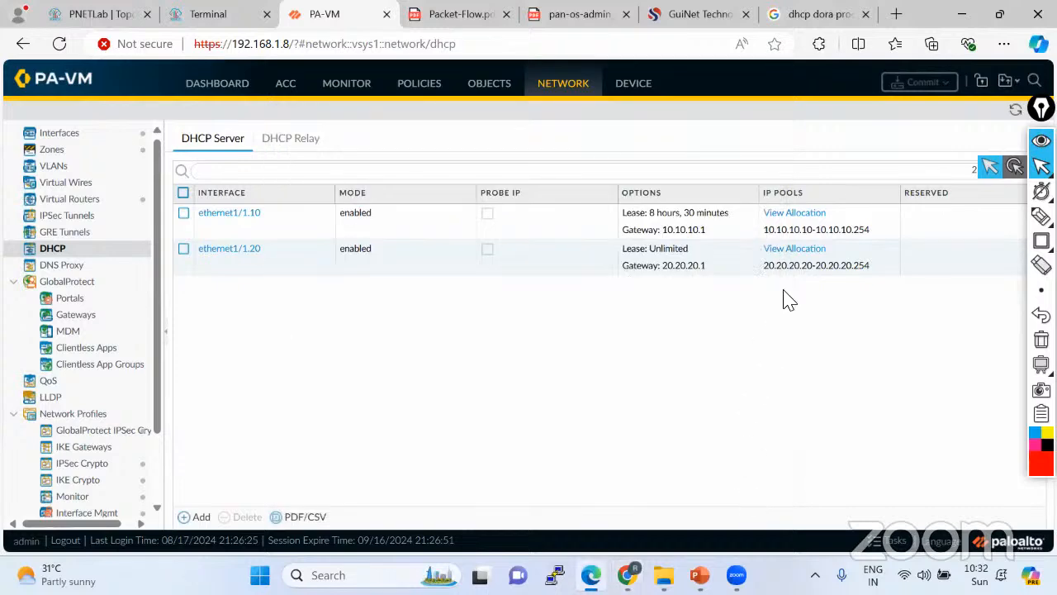
Check the DHCP allocations on ethernet1/1.10 and ethernet1/1.20 for leases 10.10.10.10 and 20.20.20.20.
{"action": "left_click", "coordinate": [799, 216]}
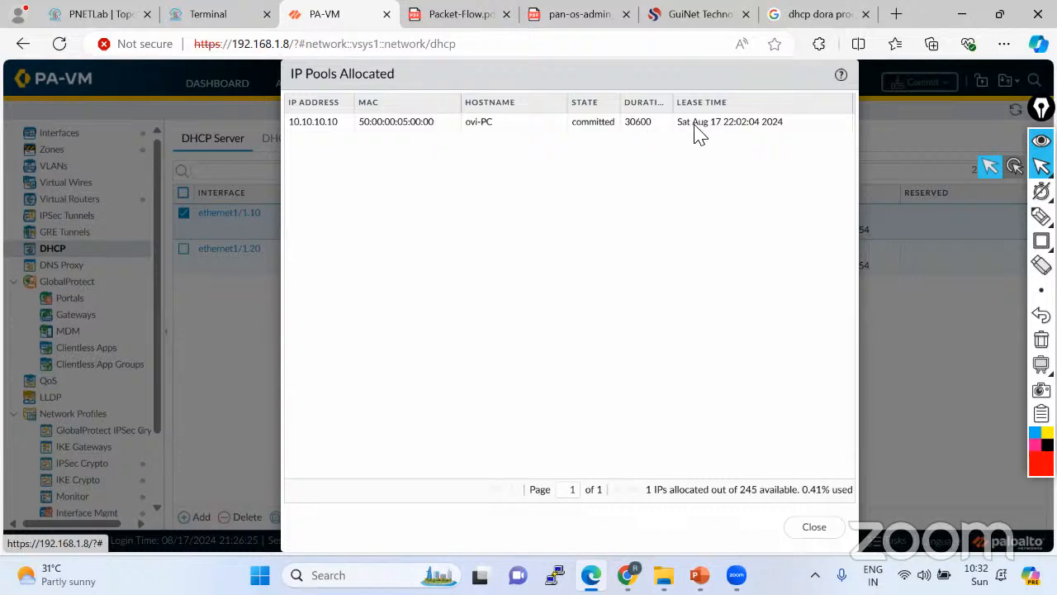
{"action": "left_click", "coordinate": [814, 527]}
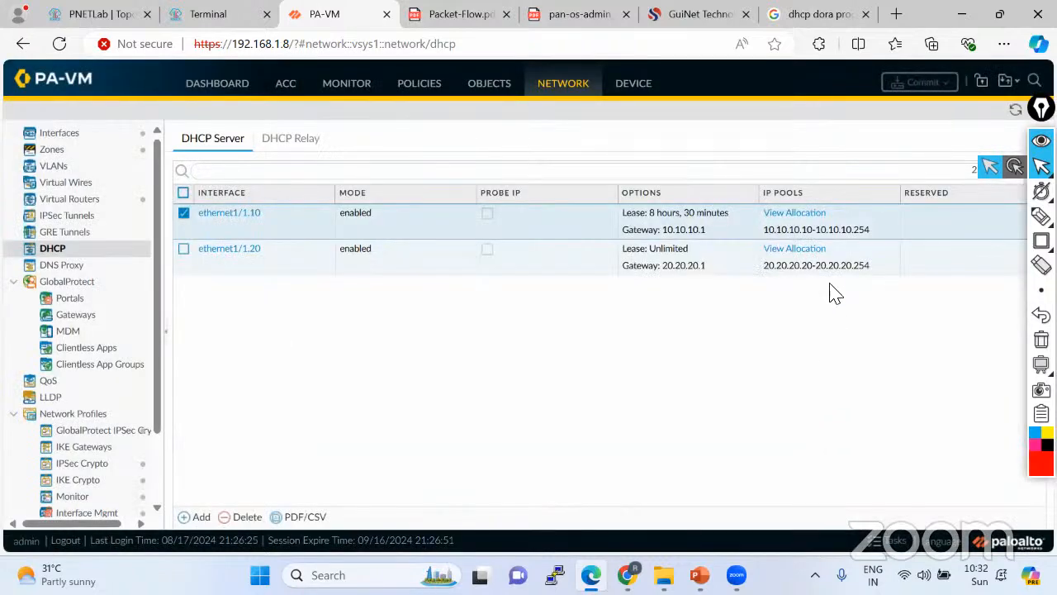
{"action": "left_click", "coordinate": [793, 249]}
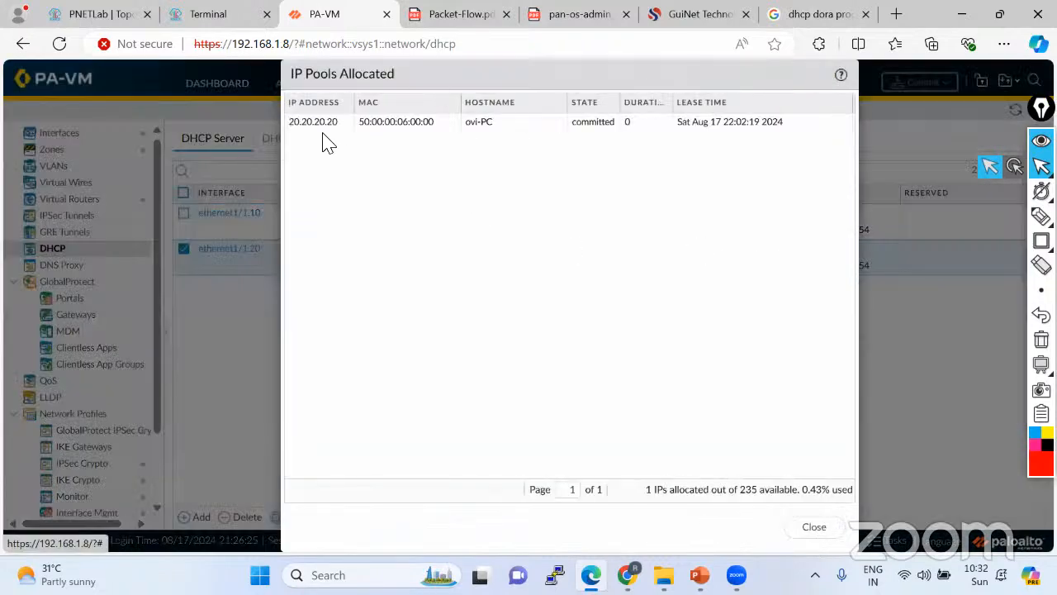
{"action": "left_click", "coordinate": [815, 528]}
{"action": "left_click", "coordinate": [194, 7]}
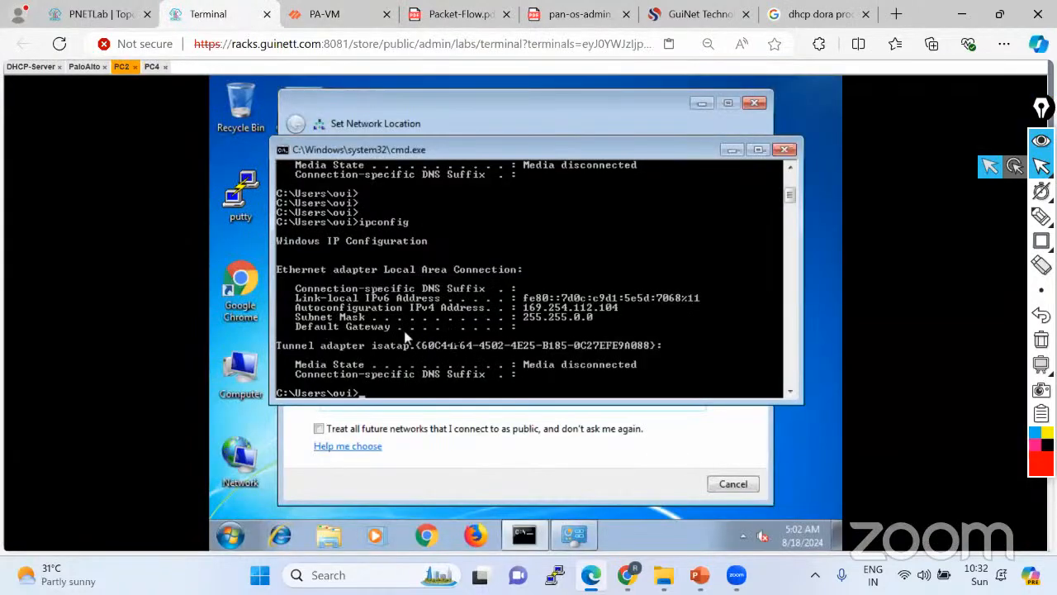
Dismiss PC2's network location prompt and rerun ipconfig on PC4 to confirm 20.20.20.20.
{"action": "left_click", "coordinate": [732, 486]}
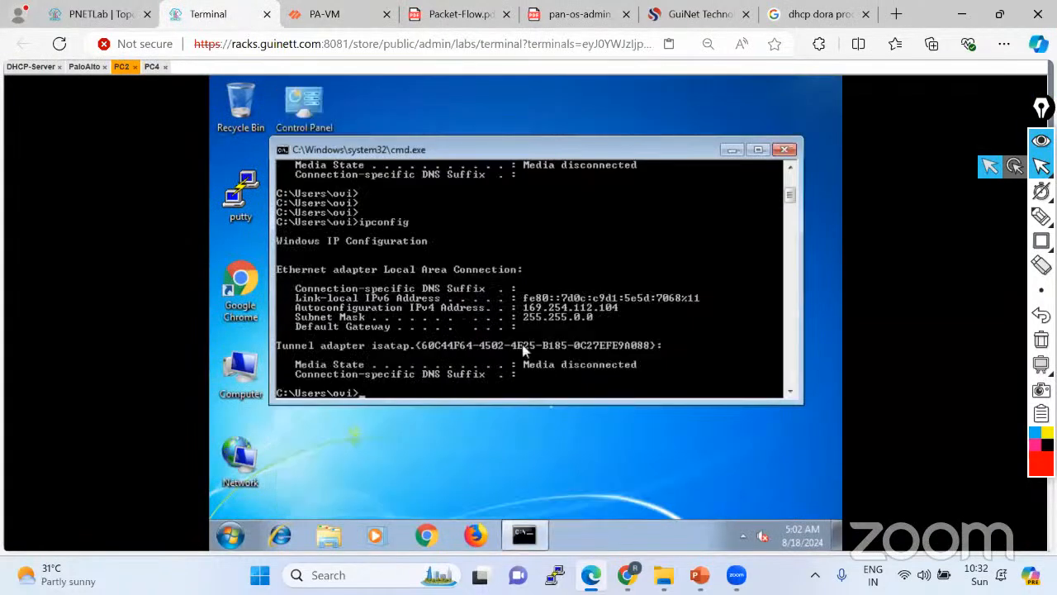
{"action": "left_click", "coordinate": [151, 66]}
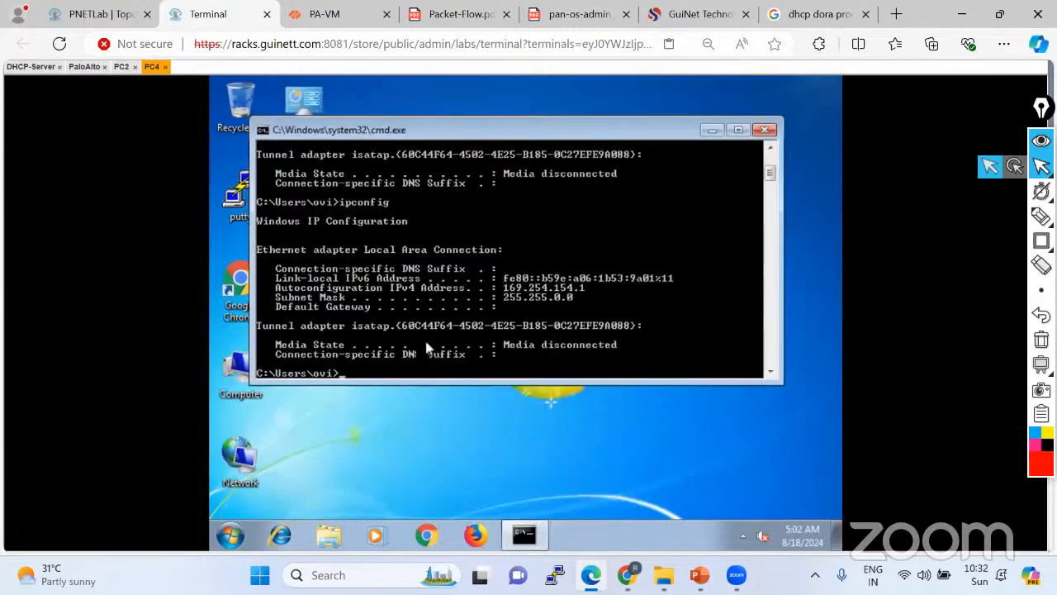
{"action": "key", "text": "Up"}
{"action": "key", "text": "Return"}
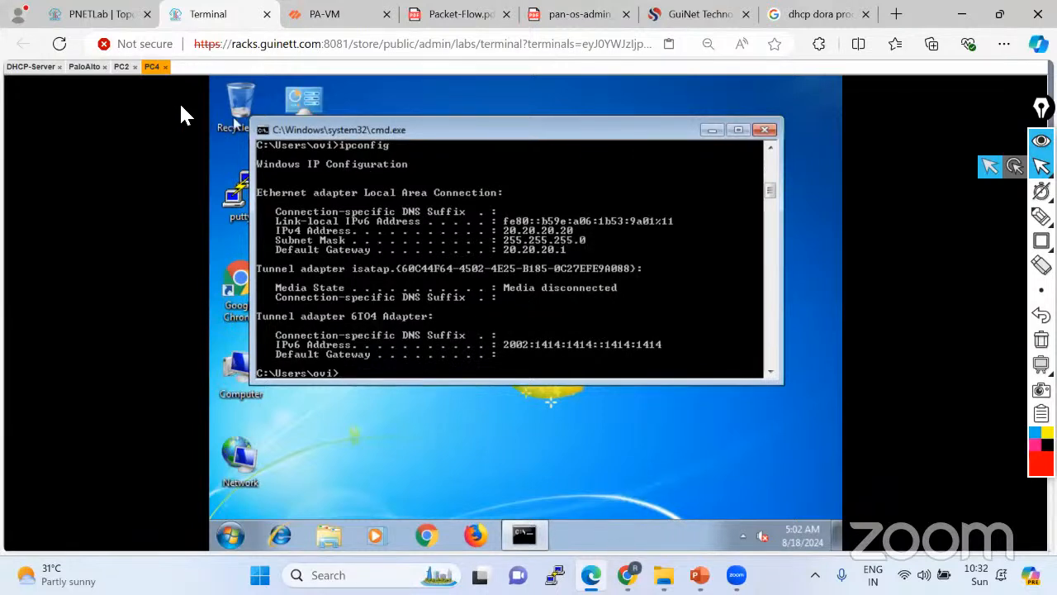
Ping 20.20.20.20 from PC2 and 10.10.10.10 from PC4, getting replies.
{"action": "left_click", "coordinate": [121, 67]}
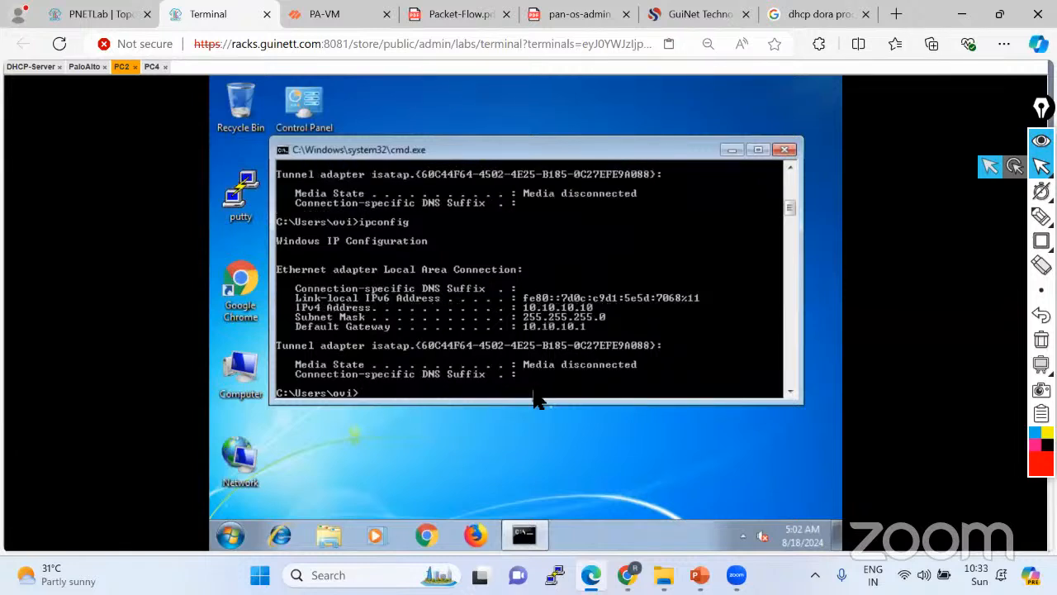
{"action": "type", "text": "ping 20.20.20.20"}
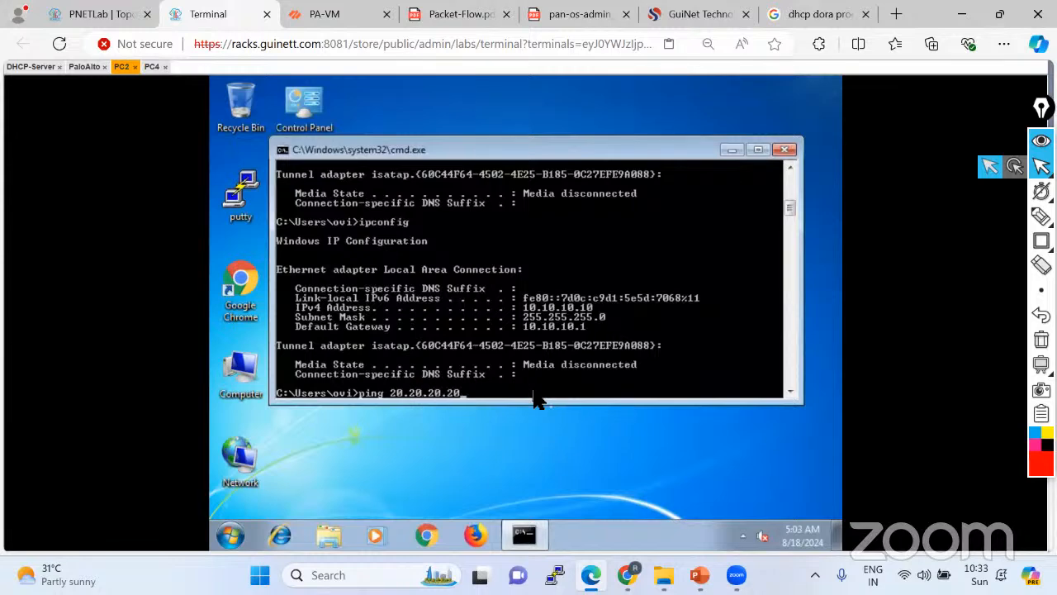
{"action": "key", "text": "Return"}
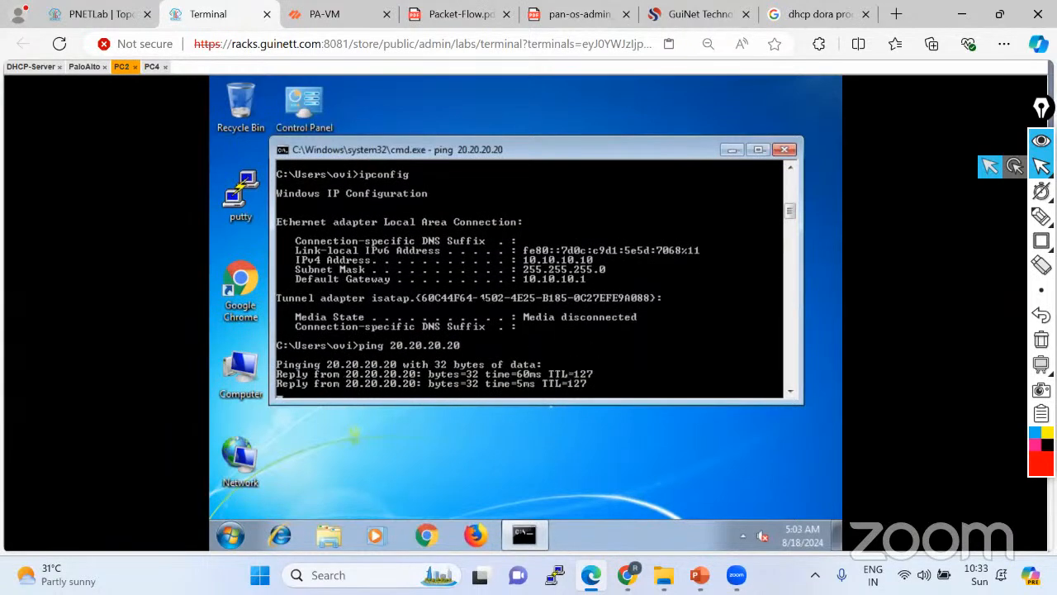
{"action": "left_click", "coordinate": [154, 68]}
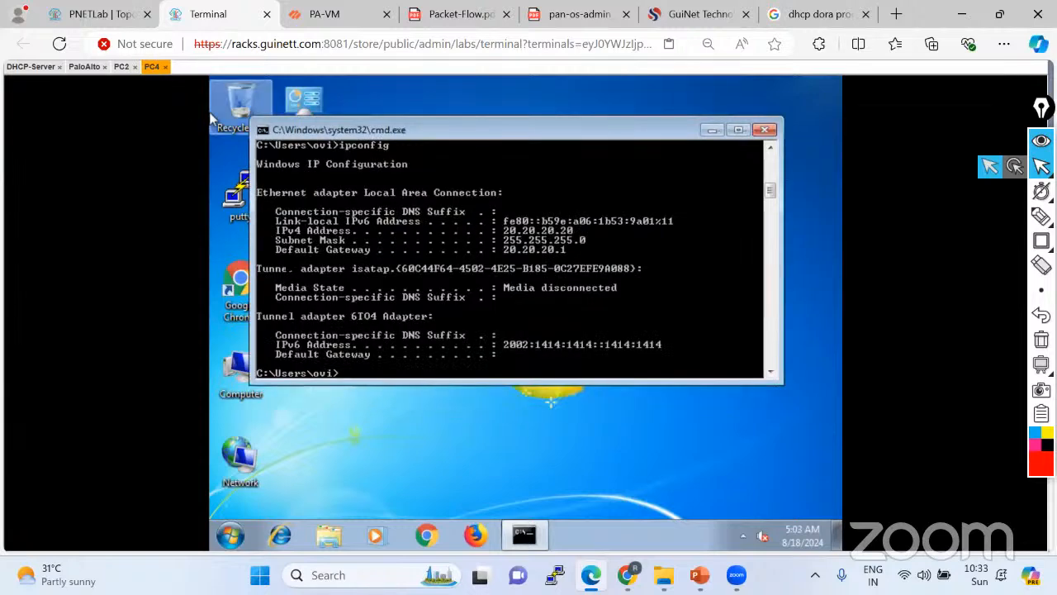
{"action": "type", "text": "ping 20.20."}
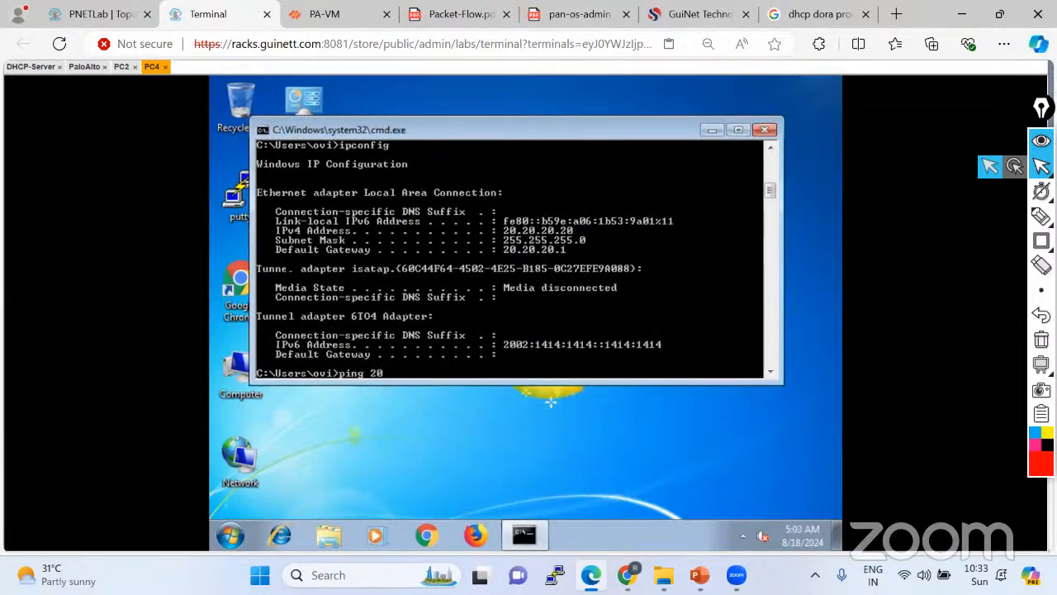
{"action": "key", "text": "BackSpace"}
{"action": "key", "text": "BackSpace"}
{"action": "key", "text": "BackSpace"}
{"action": "key", "text": "BackSpace"}
{"action": "key", "text": "BackSpace"}
{"action": "key", "text": "BackSpace"}
{"action": "type", "text": "10.10.10.10"}
{"action": "key", "text": "Return"}
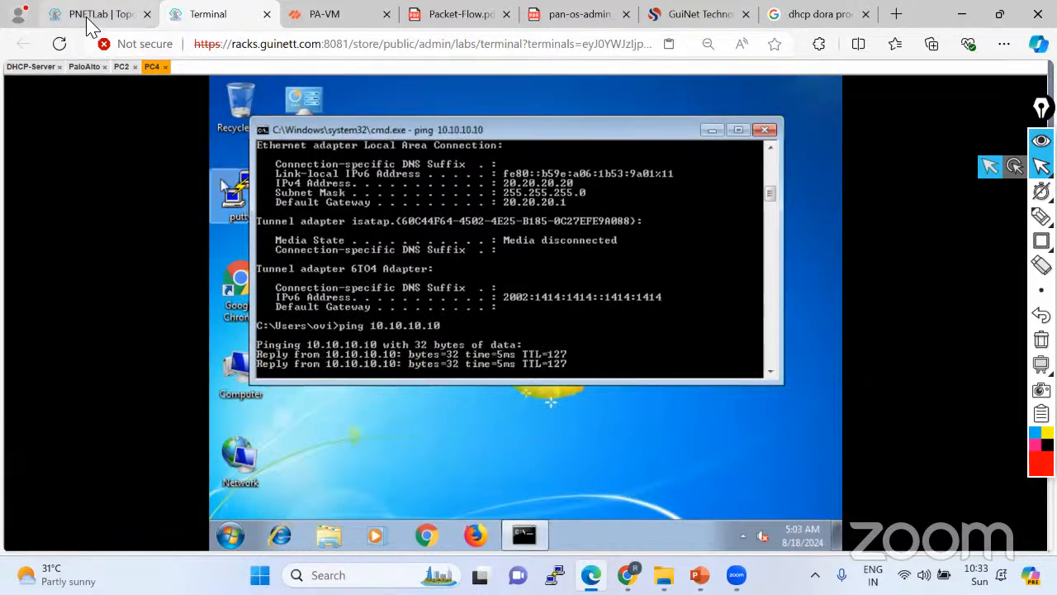
{"action": "left_click", "coordinate": [89, 16]}
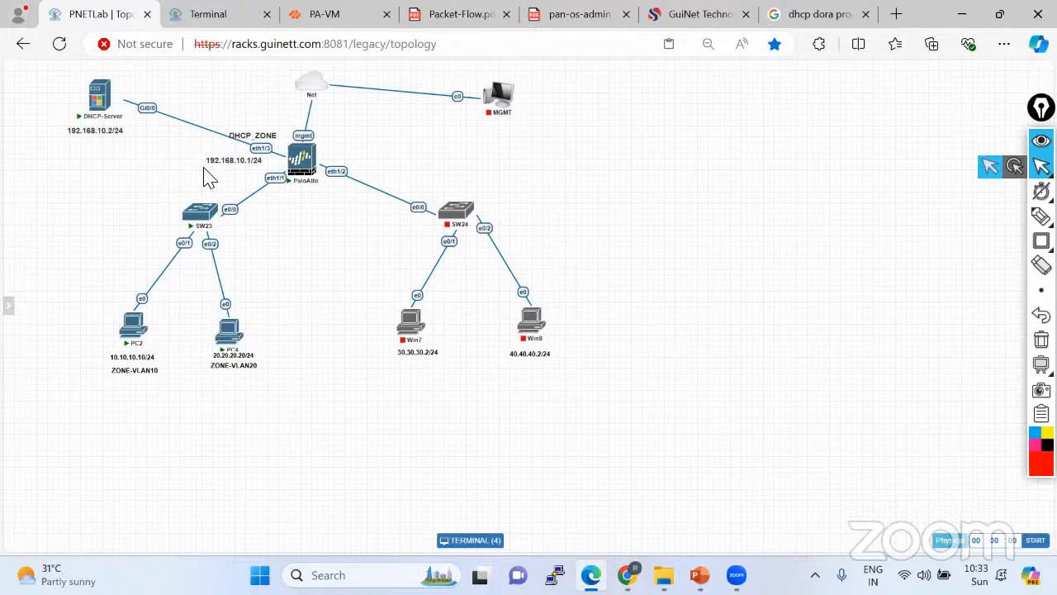
Review the ethernet1/1.10 and 1/1.20 subinterface addresses in Network > Interfaces, then Device > Setup.
{"action": "left_click", "coordinate": [339, 20]}
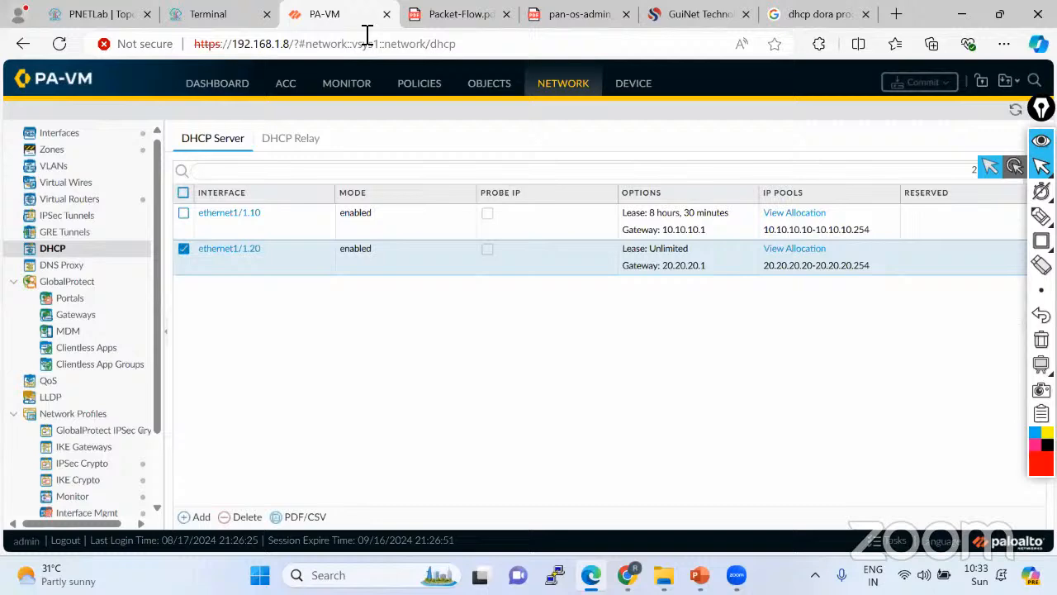
{"action": "left_click", "coordinate": [83, 135]}
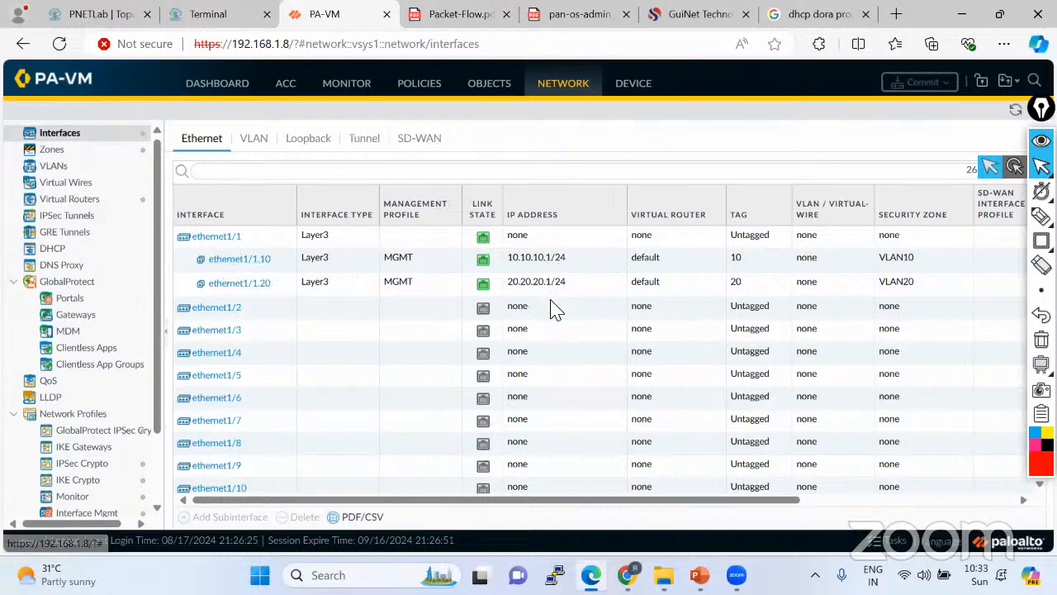
{"action": "left_click", "coordinate": [83, 19]}
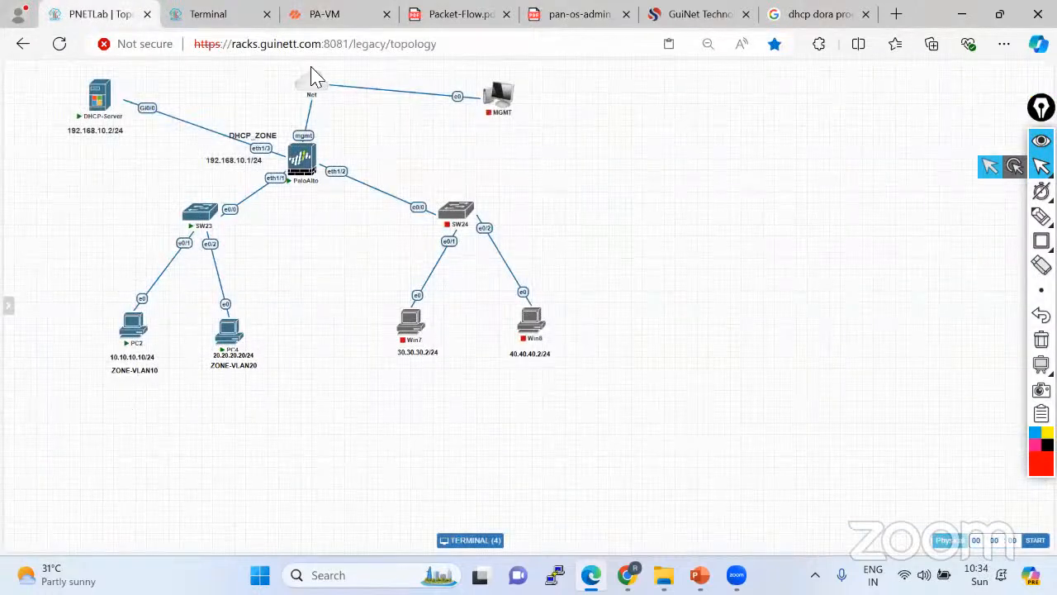
{"action": "left_click", "coordinate": [342, 14]}
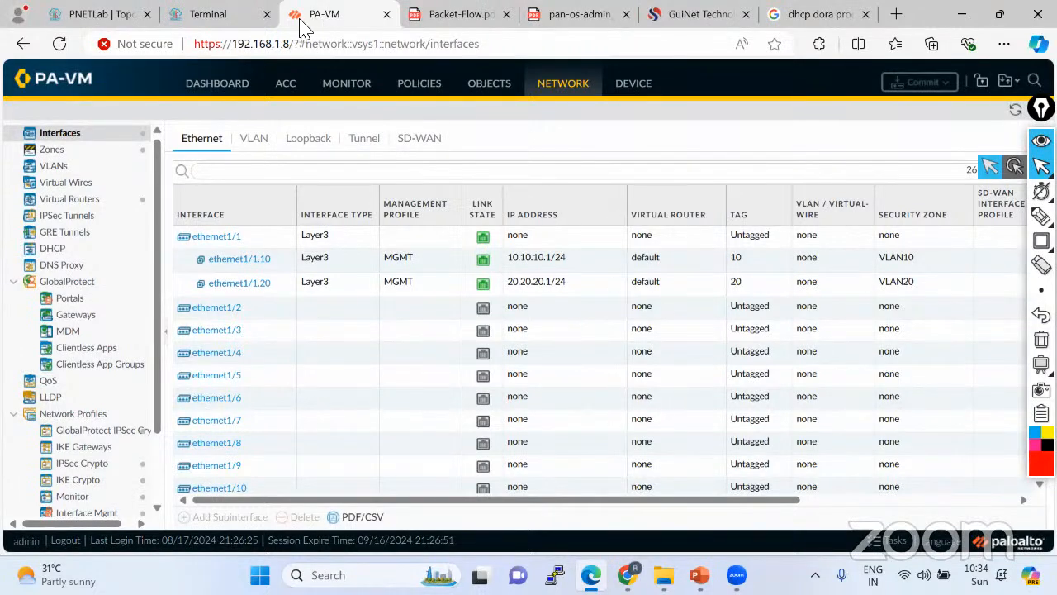
{"action": "mouse_move", "coordinate": [217, 25]}
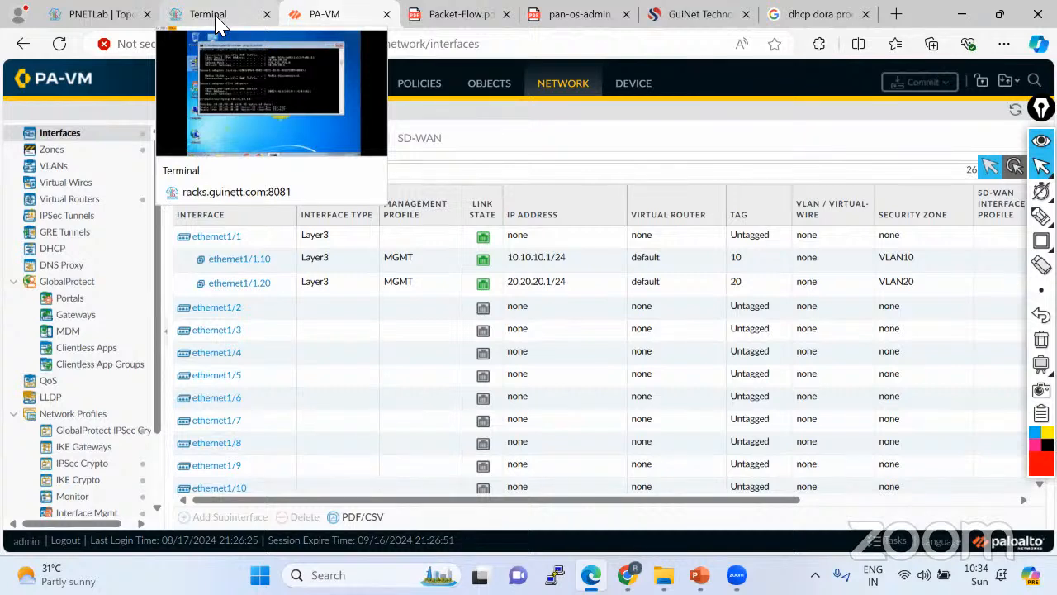
{"action": "left_click", "coordinate": [86, 10]}
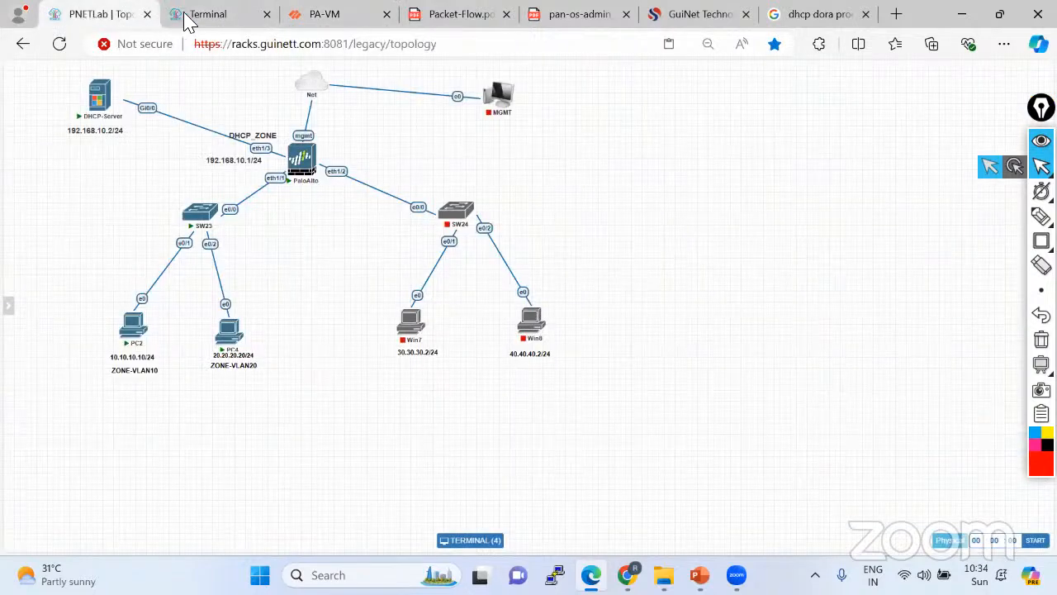
{"action": "left_click", "coordinate": [319, 15]}
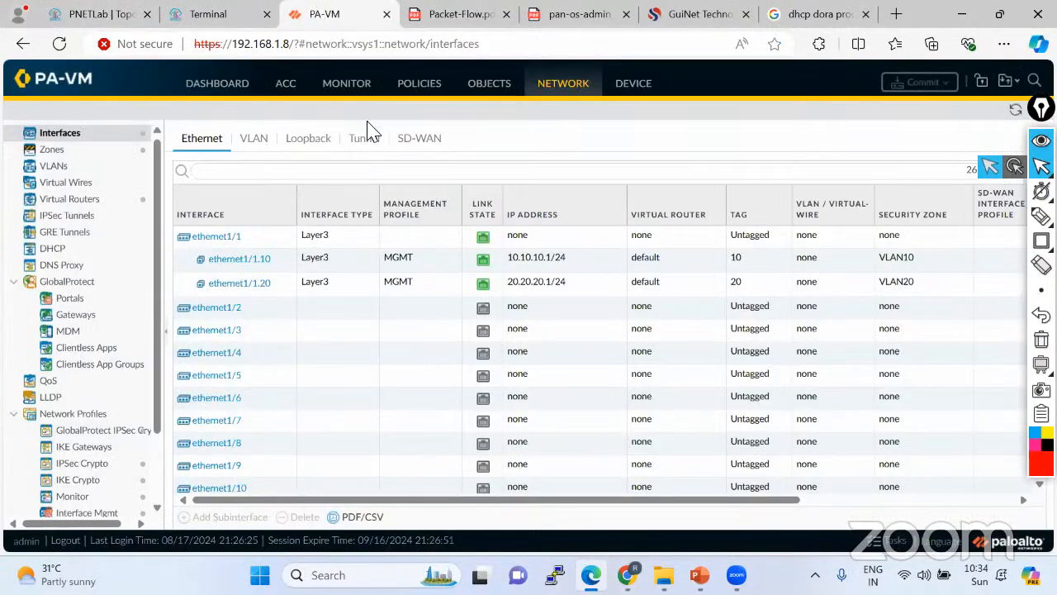
{"action": "left_click", "coordinate": [639, 89]}
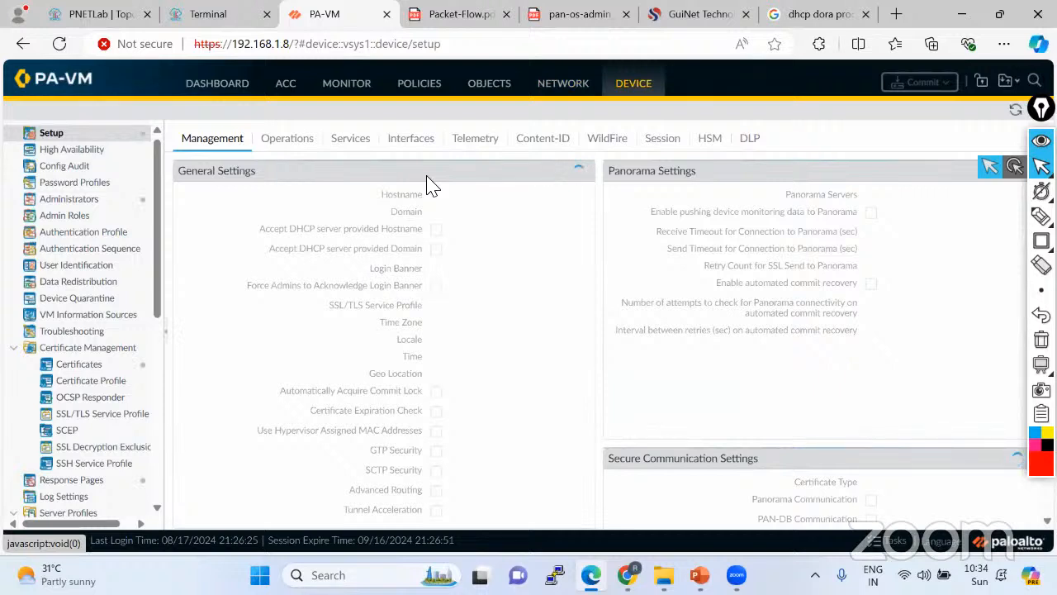
{"action": "left_click", "coordinate": [195, 19]}
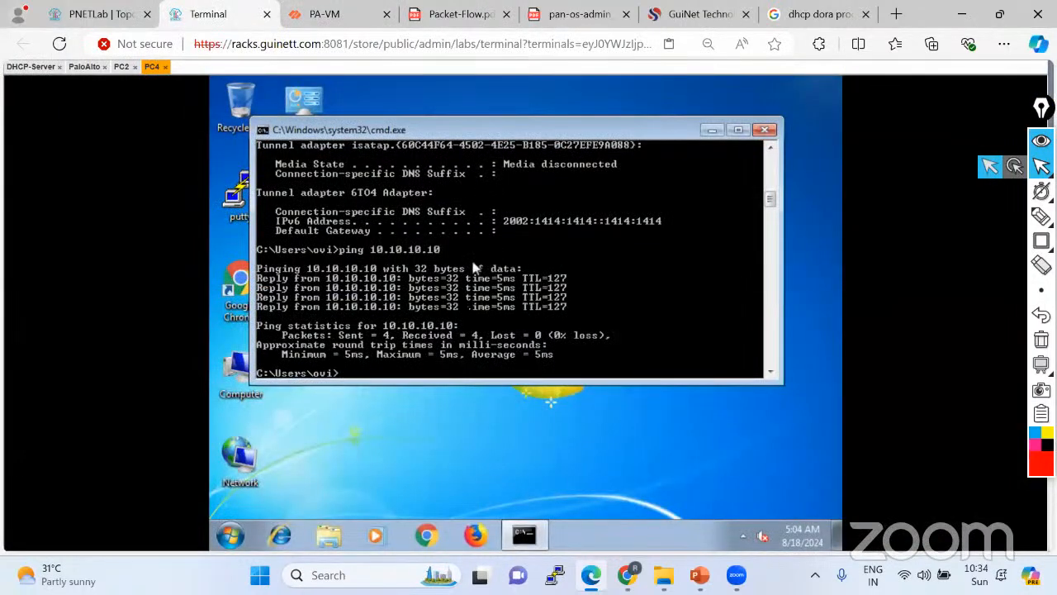
Release and renew PC4's DHCP lease with ipconfig /release and ipconfig /renew.
{"action": "key", "text": "Return"}
{"action": "key", "text": "Return"}
{"action": "key", "text": "Return"}
{"action": "key", "text": "Return"}
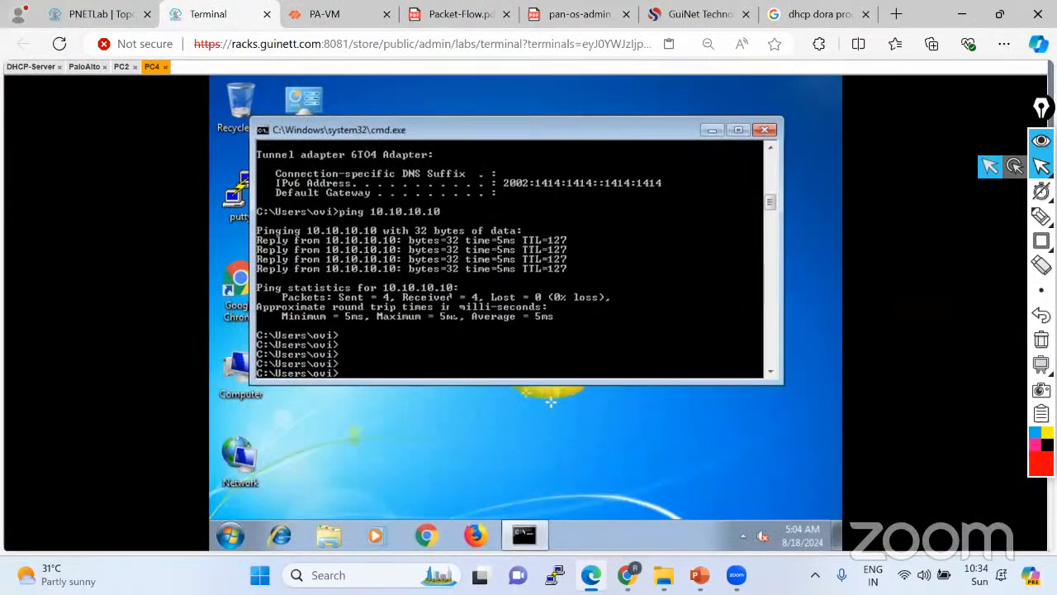
{"action": "key", "text": "Up"}
{"action": "key", "text": "Up"}
{"action": "key", "text": "Return"}
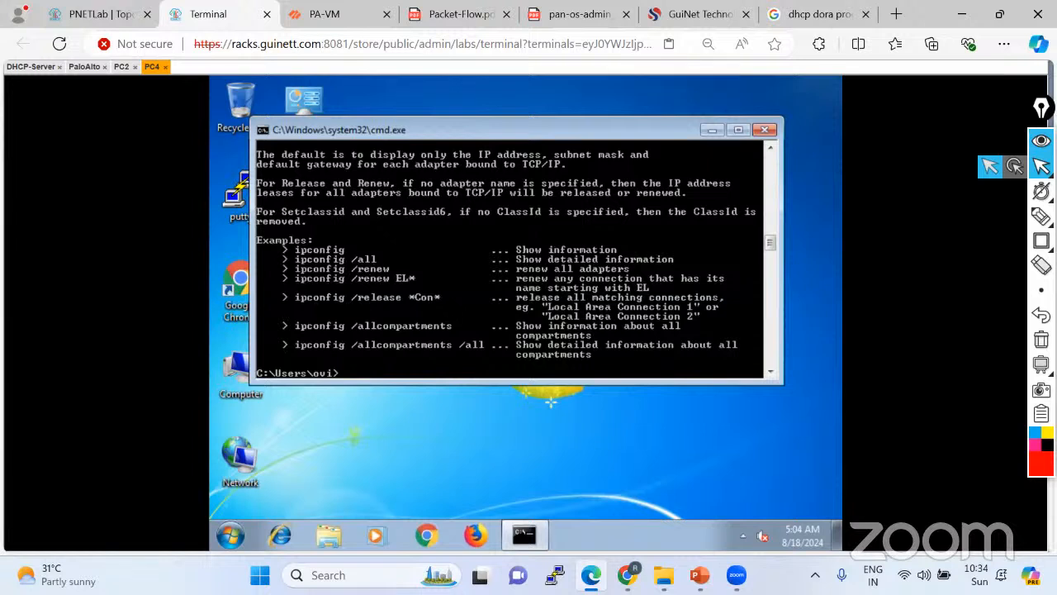
{"action": "key", "text": "Up"}
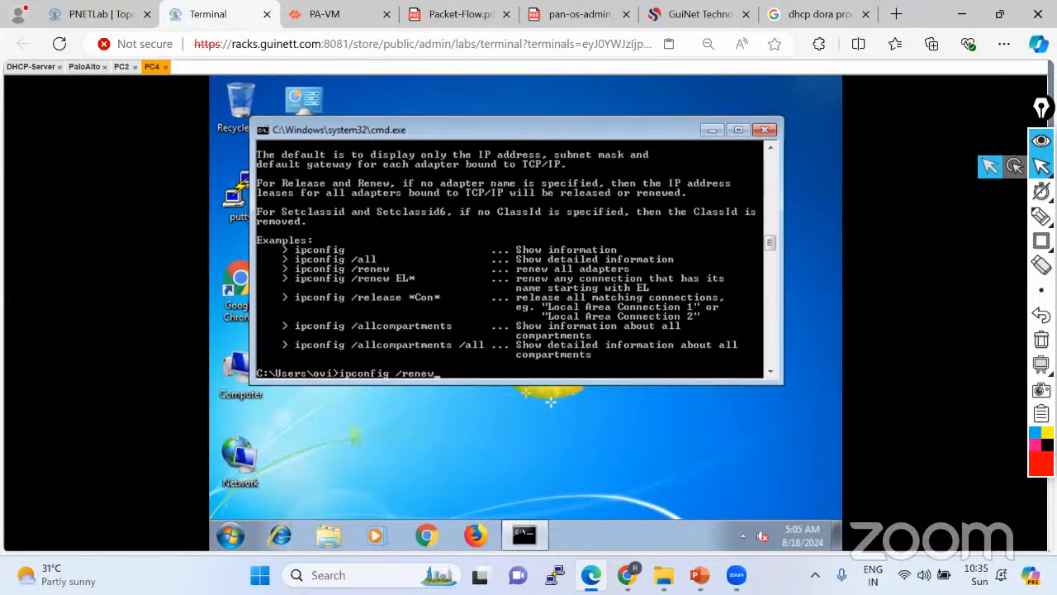
{"action": "key", "text": "Return"}
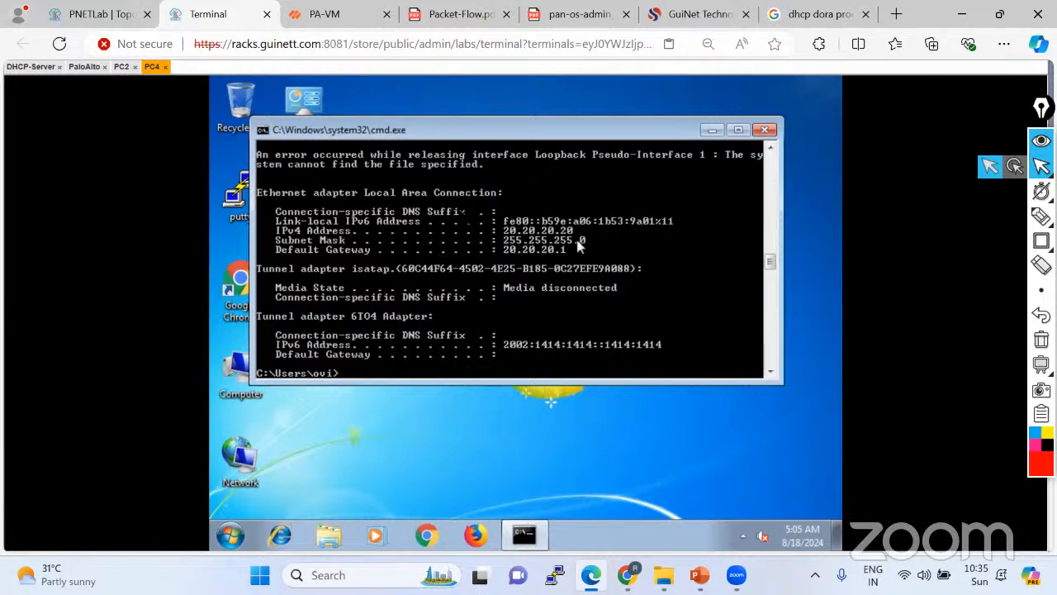
Confirm PC4's Local Area Connection IPv4 is set to obtain an address automatically.
{"action": "right_click", "coordinate": [248, 460]}
{"action": "left_click", "coordinate": [290, 435]}
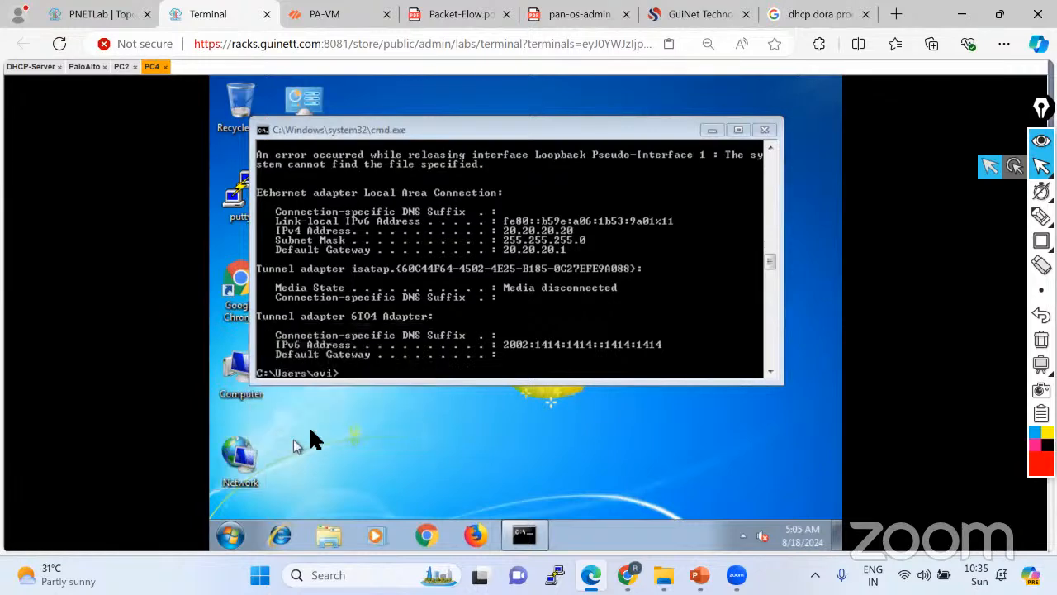
{"action": "left_click", "coordinate": [243, 165]}
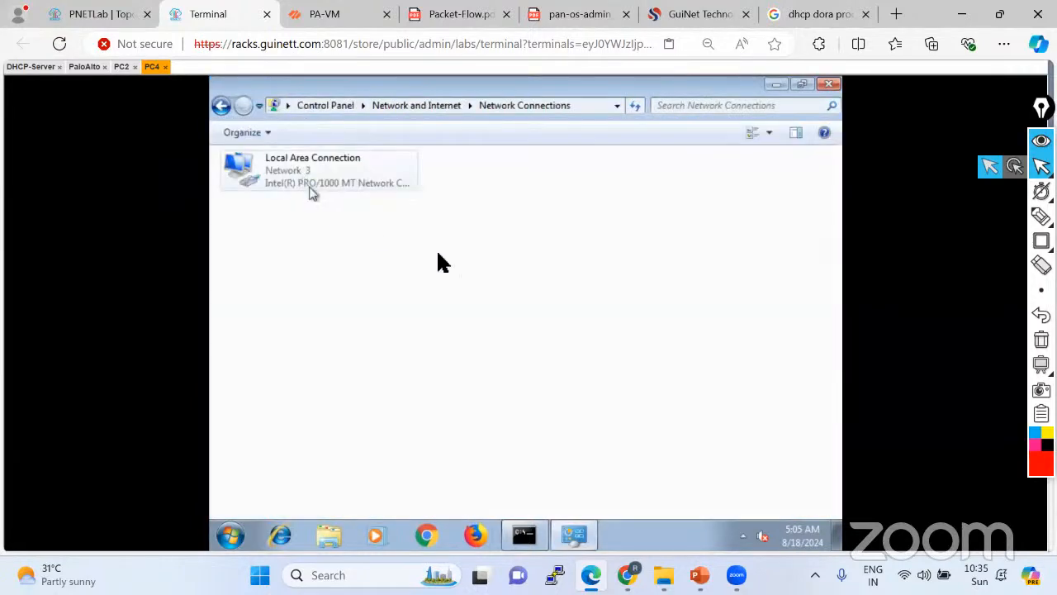
{"action": "right_click", "coordinate": [319, 177]}
{"action": "left_click", "coordinate": [372, 330]}
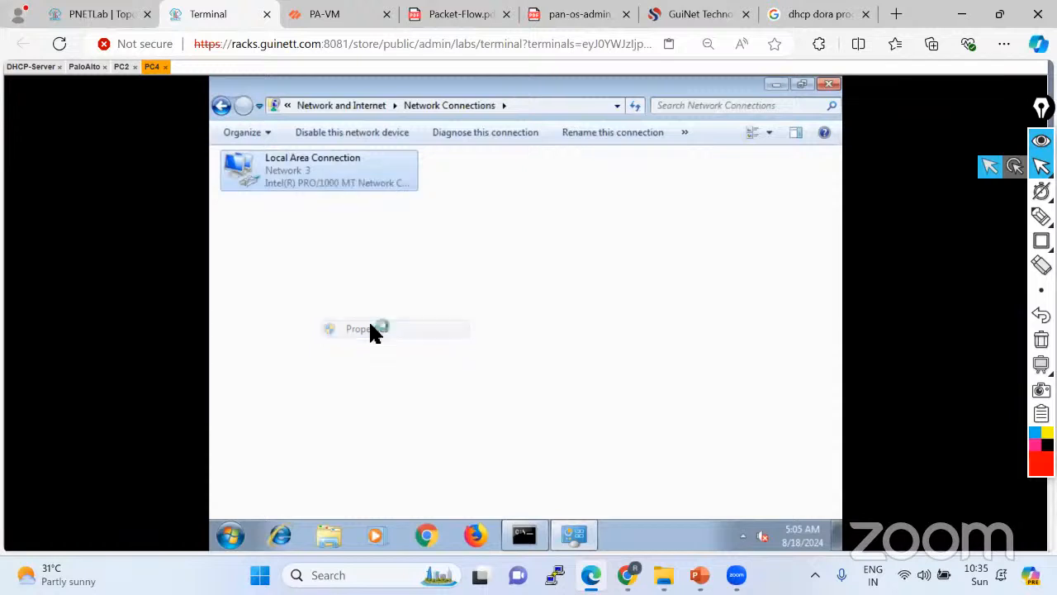
{"action": "double_click", "coordinate": [399, 335]}
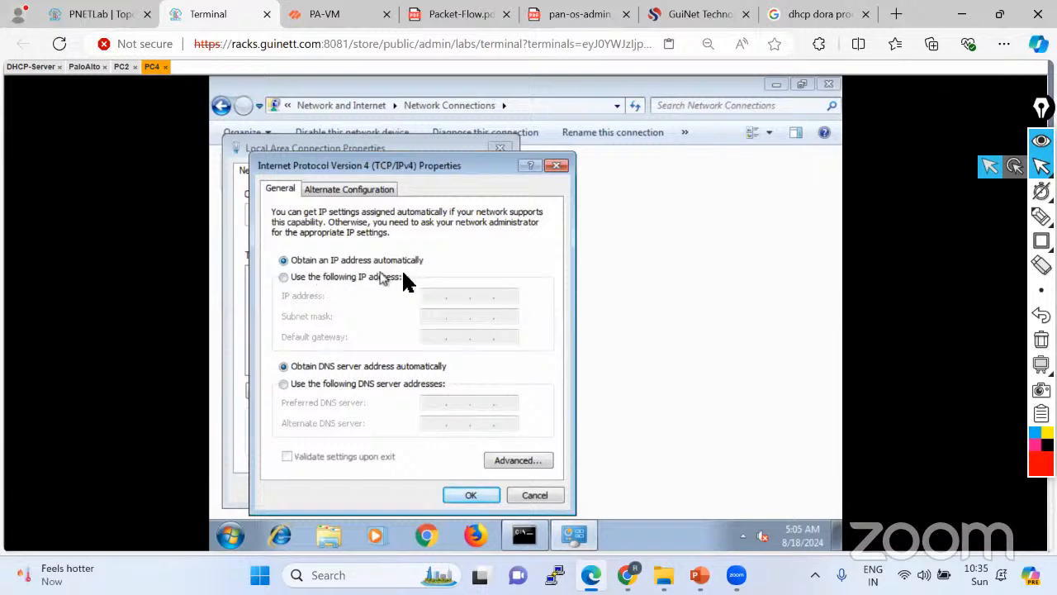
{"action": "left_click", "coordinate": [533, 494]}
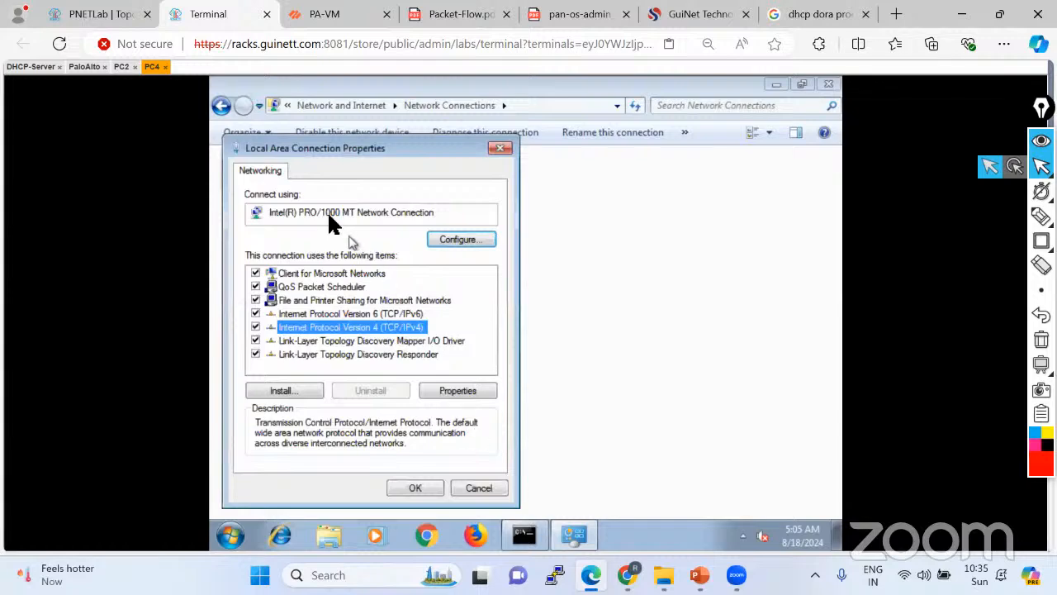
{"action": "left_click", "coordinate": [500, 148]}
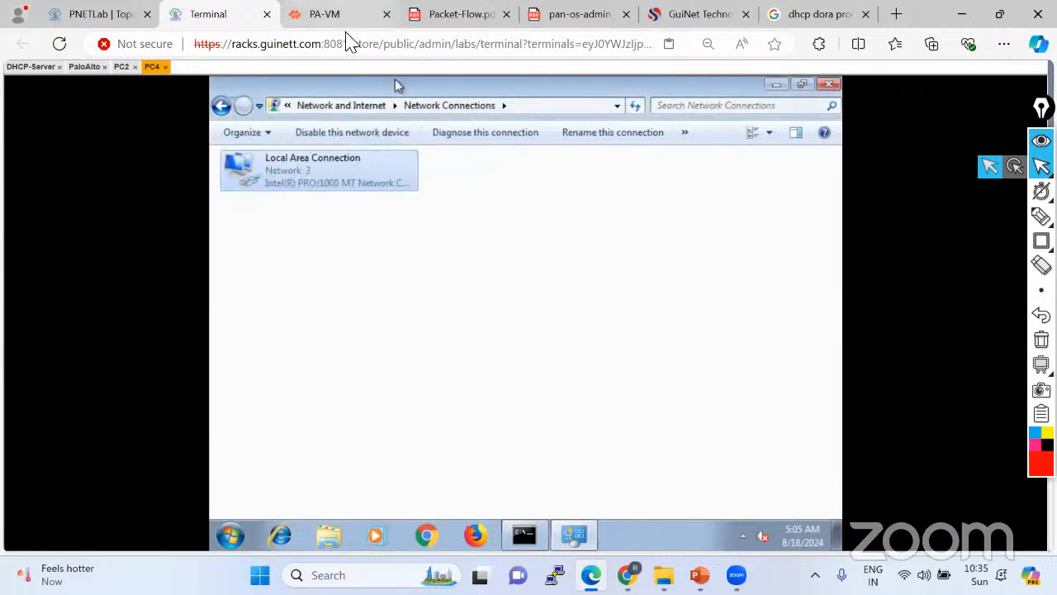
{"action": "left_click", "coordinate": [345, 18]}
View the ethernet1/1.10 DHCP allocation showing 10.10.10.10 leased, 1 of 245 IPs used.
{"action": "left_click", "coordinate": [562, 83]}
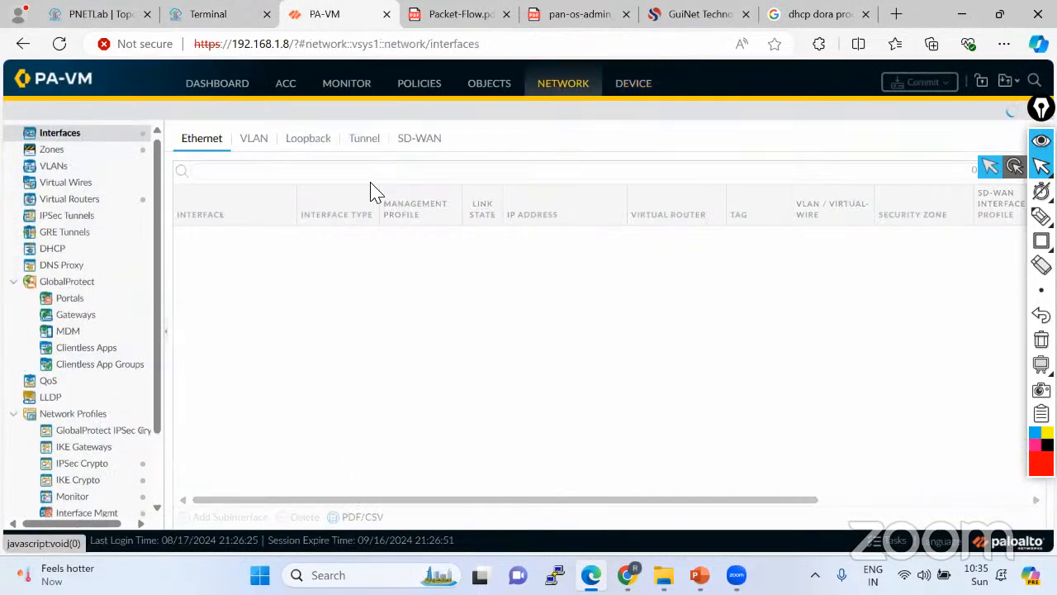
{"action": "left_click", "coordinate": [76, 247]}
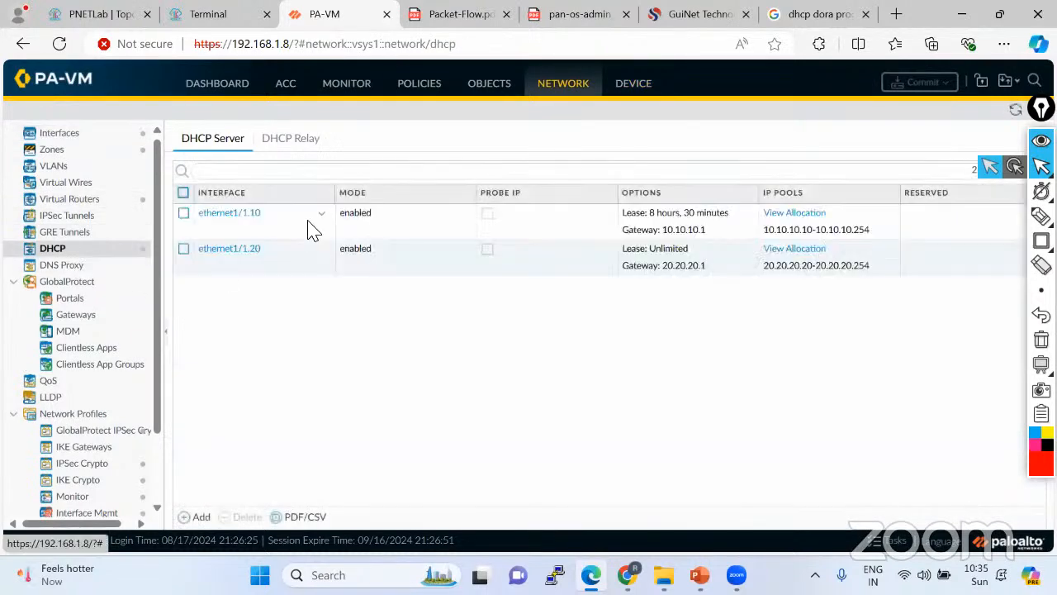
{"action": "left_click", "coordinate": [785, 213]}
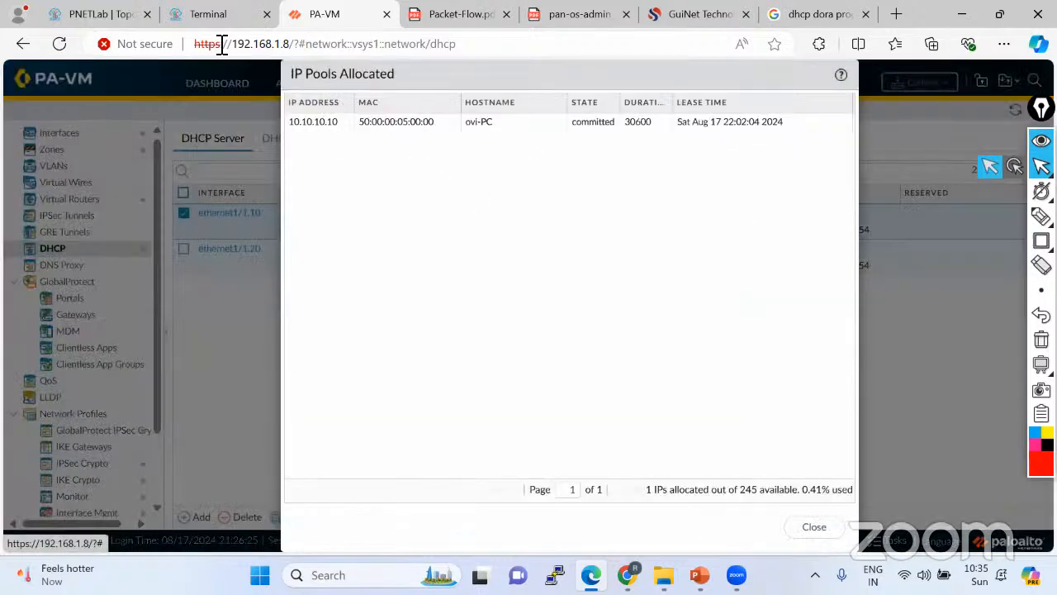
{"action": "left_click", "coordinate": [91, 14]}
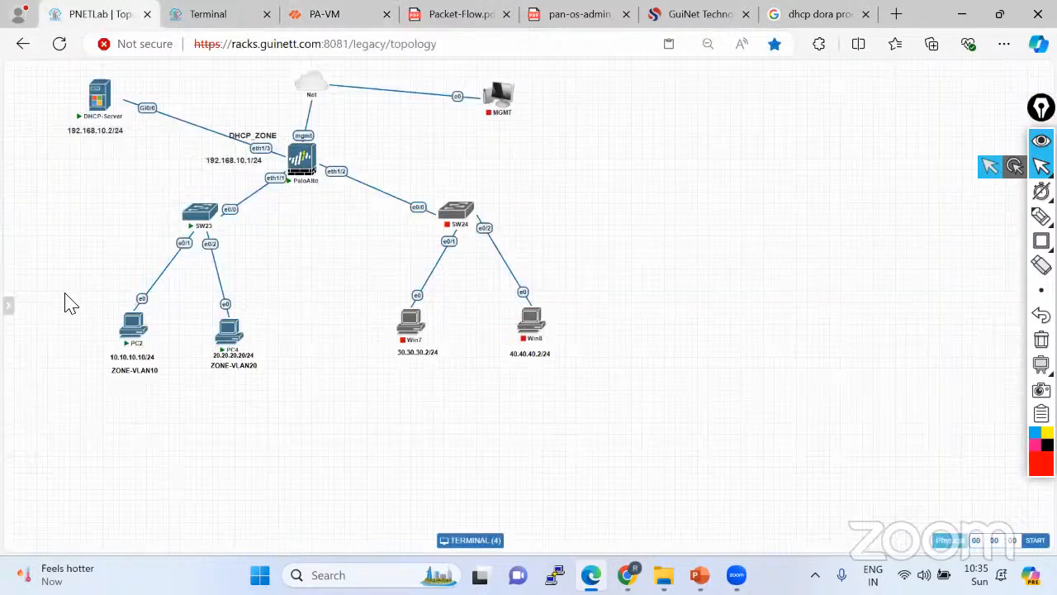
Add a new node named Win from the Windows template to the lab.
{"action": "right_click", "coordinate": [37, 244]}
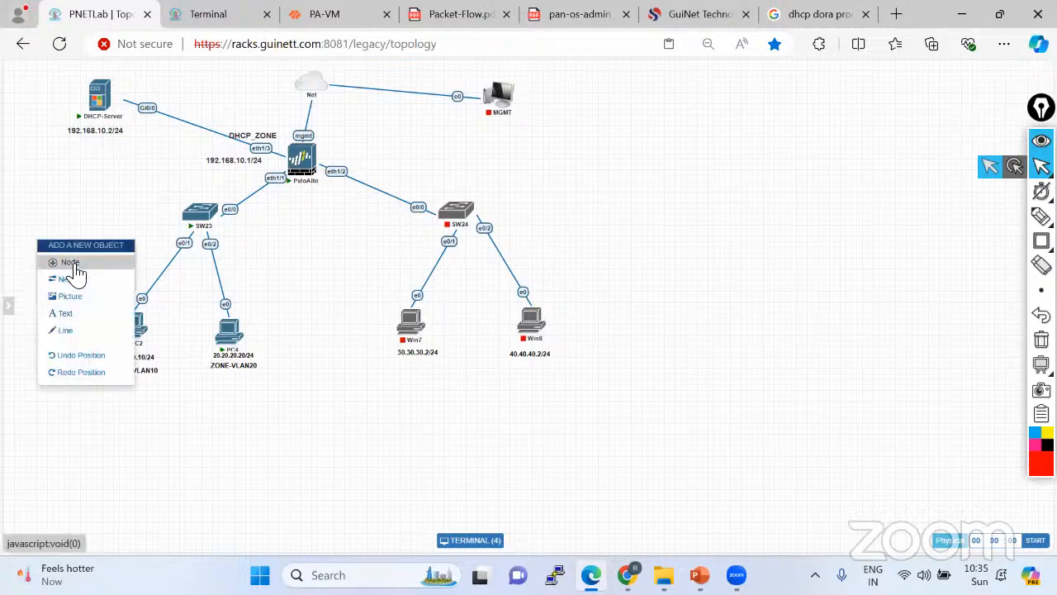
{"action": "left_click", "coordinate": [73, 264]}
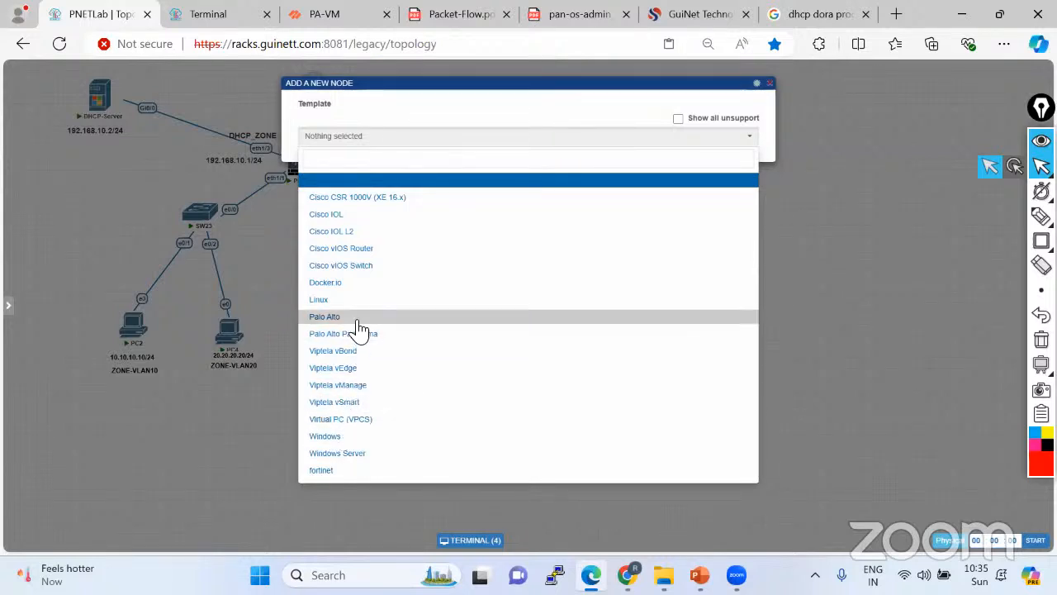
{"action": "left_click", "coordinate": [331, 436]}
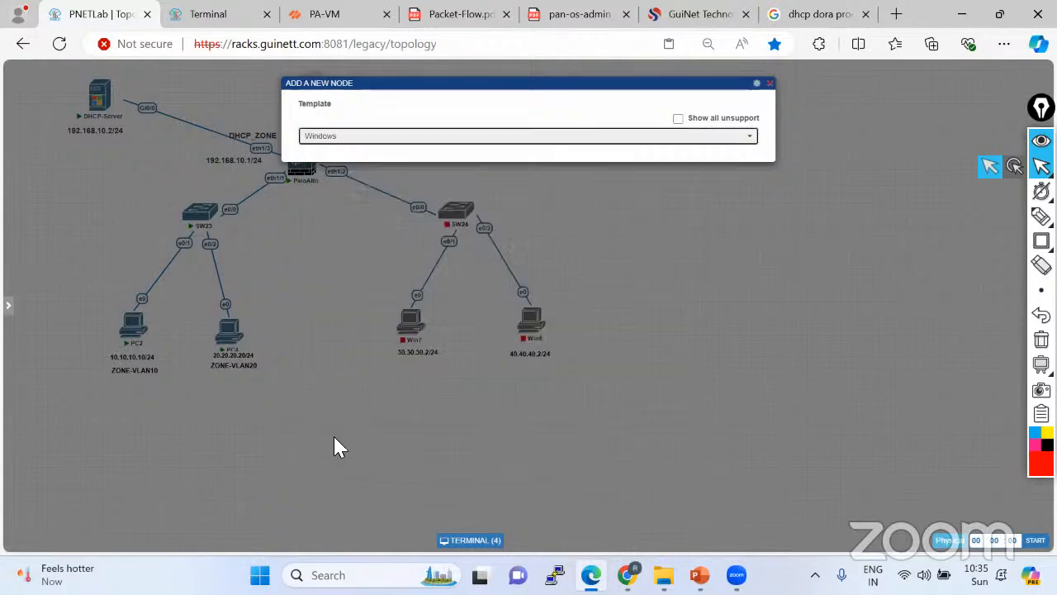
{"action": "scroll", "coordinate": [510, 287], "scroll_direction": "down", "scroll_amount": 5}
{"action": "left_click", "coordinate": [504, 517]}
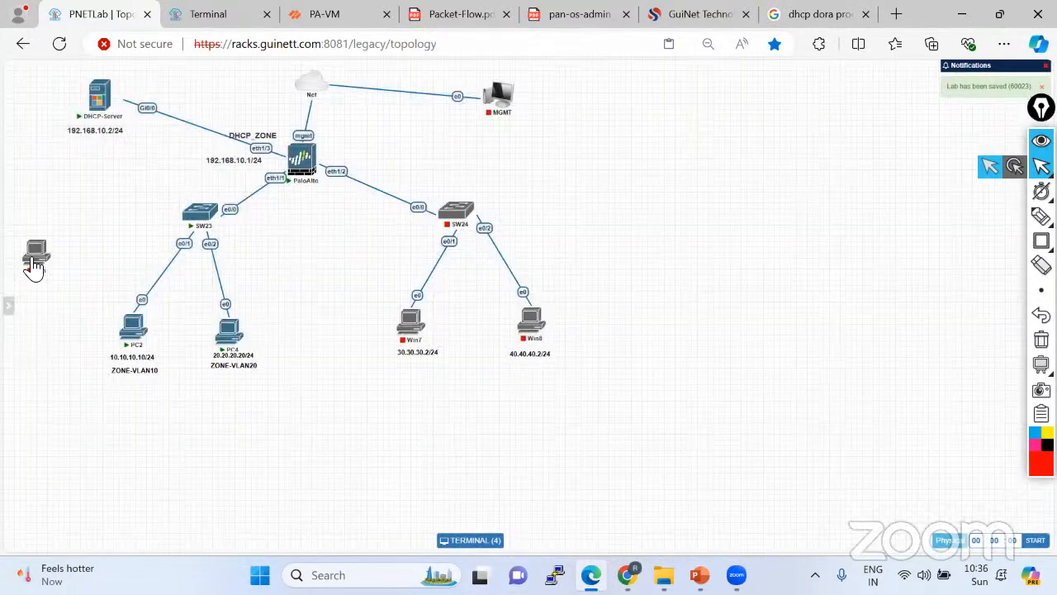
Place Win beside PC2 and link it to SW23 port e0/3.
{"action": "mouse_move", "coordinate": [37, 248]}
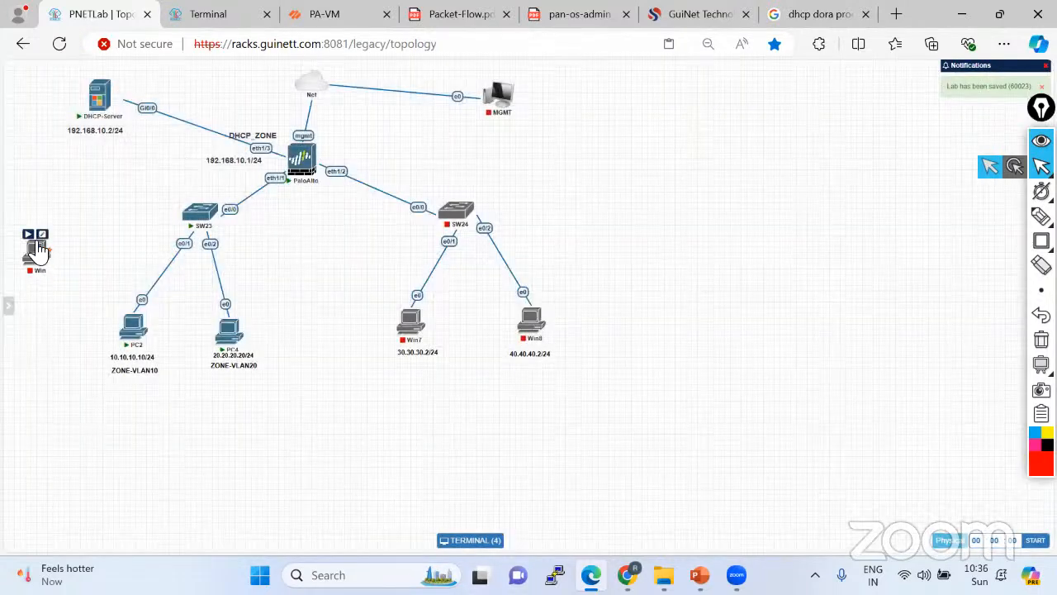
{"action": "left_click_drag", "start_coordinate": [42, 264], "coordinate": [64, 333]}
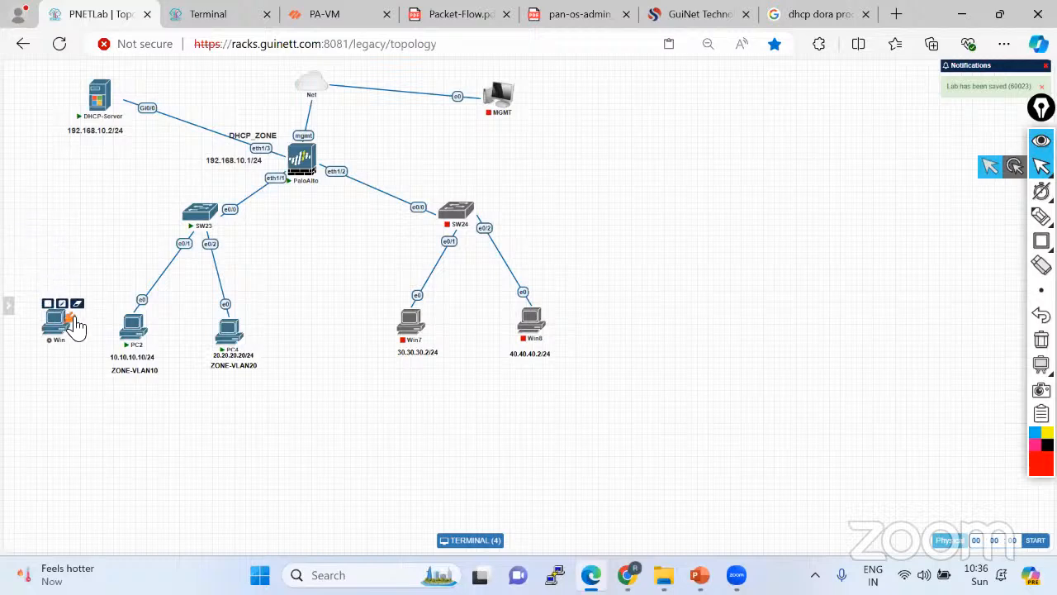
{"action": "left_click_drag", "start_coordinate": [159, 264], "coordinate": [198, 213]}
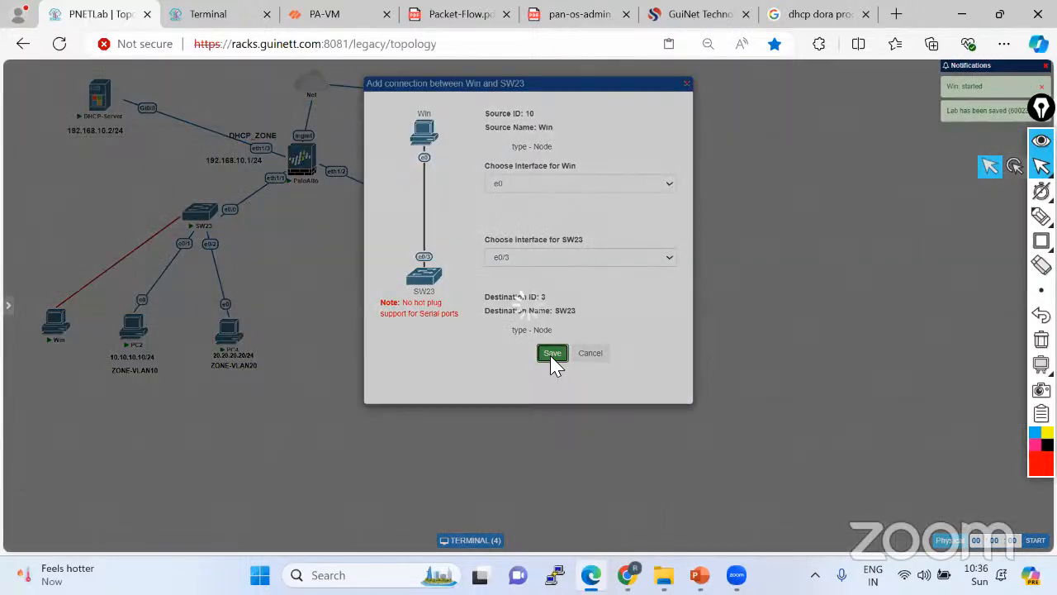
{"action": "left_click", "coordinate": [552, 353]}
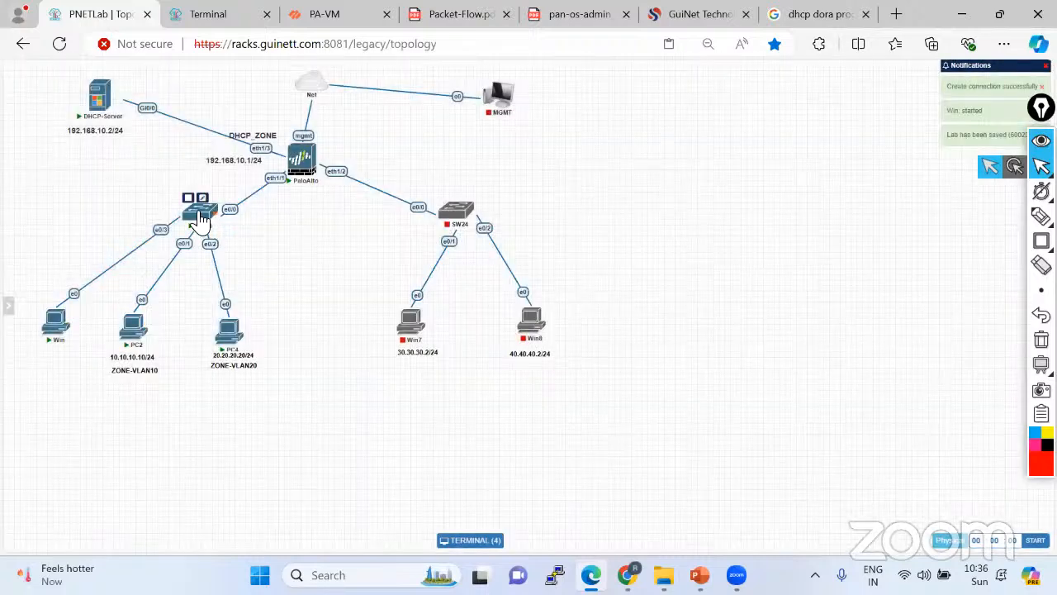
{"action": "left_click", "coordinate": [201, 219]}
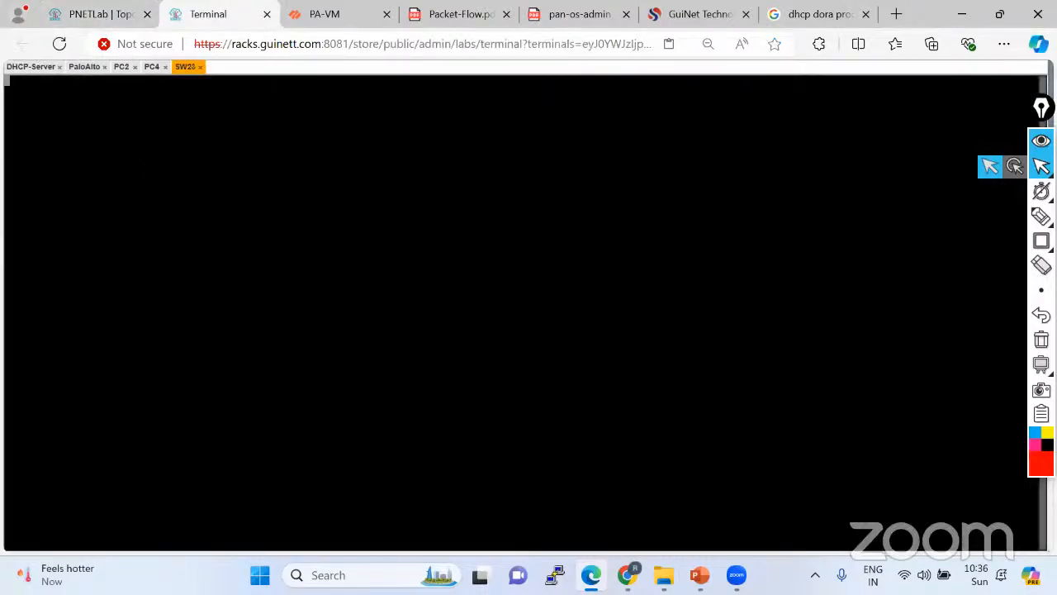
Enter privileged mode on SW23 and nudge SW23's position on the topology.
{"action": "key", "text": "Return"}
{"action": "key", "text": "Return"}
{"action": "key", "text": "Return"}
{"action": "key", "text": "Return"}
{"action": "key", "text": "Return"}
{"action": "key", "text": "Return"}
{"action": "key", "text": "Return"}
{"action": "key", "text": "Return"}
{"action": "key", "text": "Return"}
{"action": "type", "text": "e"}
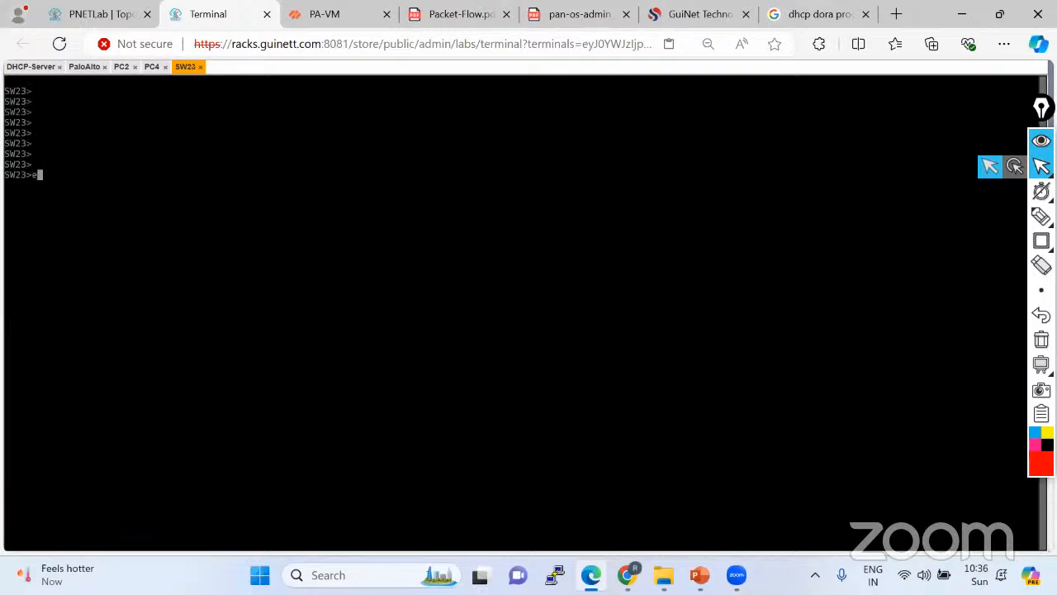
{"action": "type", "text": "n"}
{"action": "key", "text": "Return"}
{"action": "key", "text": "Return"}
{"action": "key", "text": "Return"}
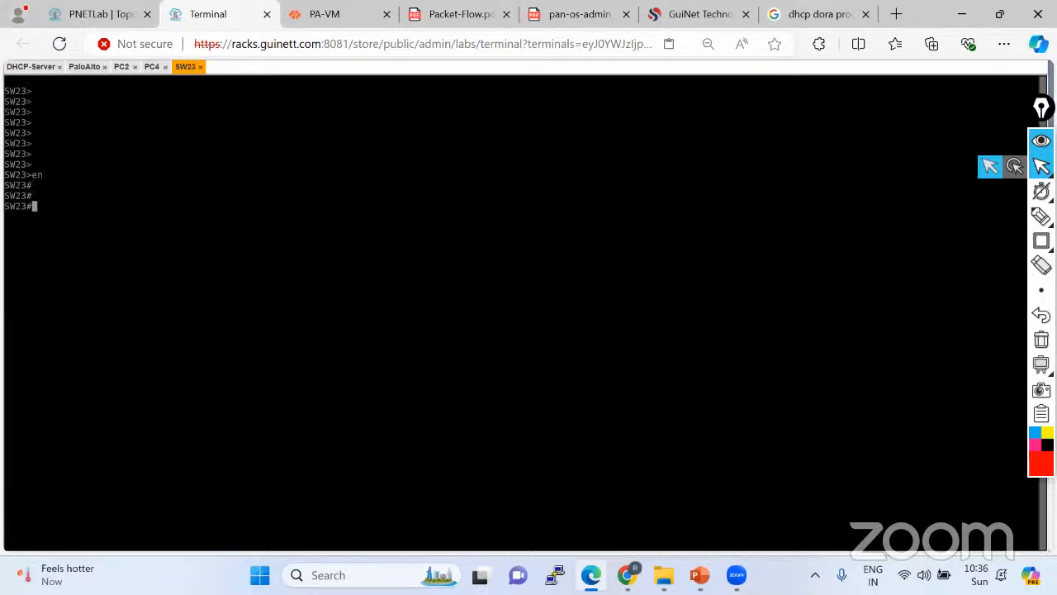
{"action": "left_click", "coordinate": [103, 14]}
{"action": "left_click_drag", "start_coordinate": [217, 245], "coordinate": [200, 242]}
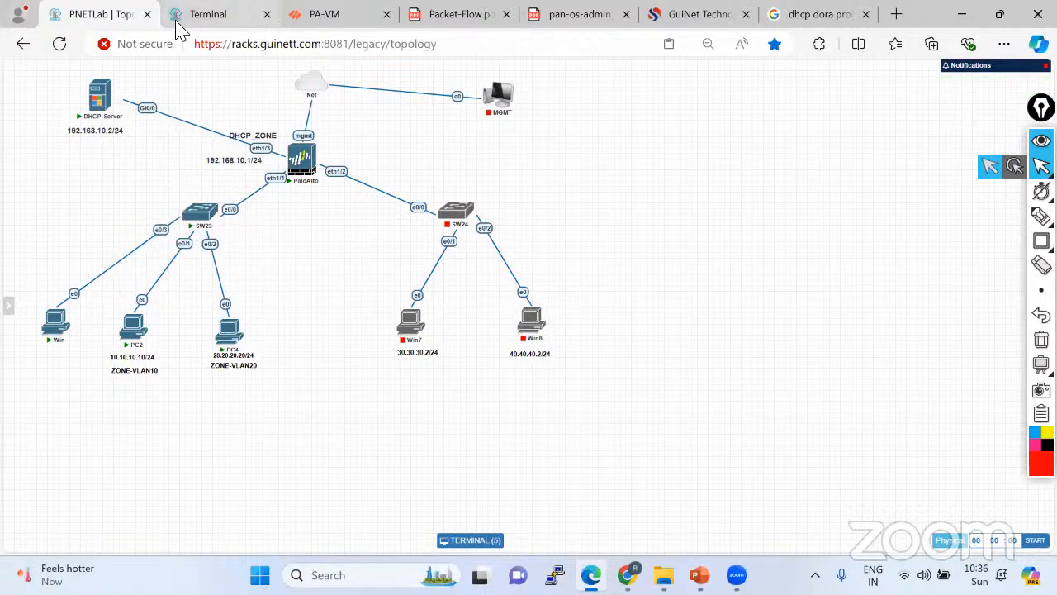
{"action": "left_click", "coordinate": [203, 18]}
Make SW23 interface eth0/3 an access port from global configuration mode.
{"action": "type", "text": "conf"}
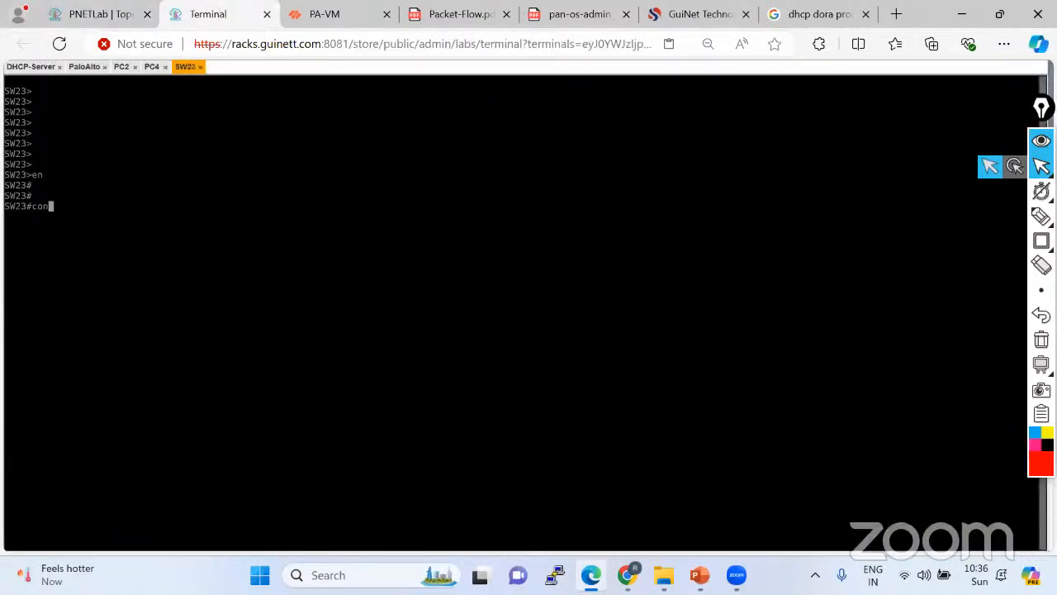
{"action": "key", "text": "Return"}
{"action": "key", "text": "Return"}
{"action": "key", "text": "Return"}
{"action": "key", "text": "Return"}
{"action": "key", "text": "Return"}
{"action": "key", "text": "Return"}
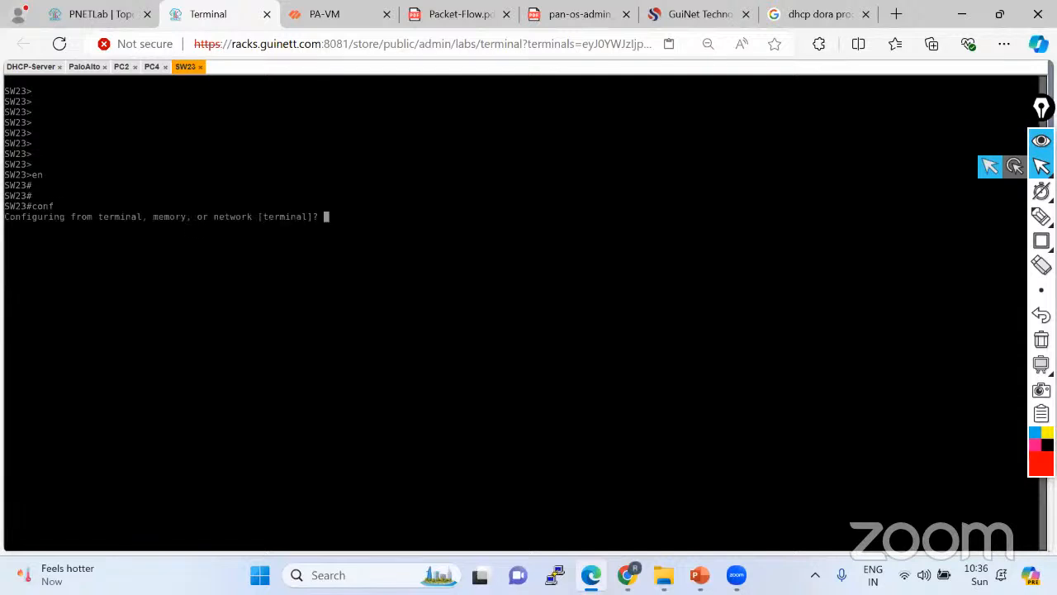
{"action": "type", "text": "in"}
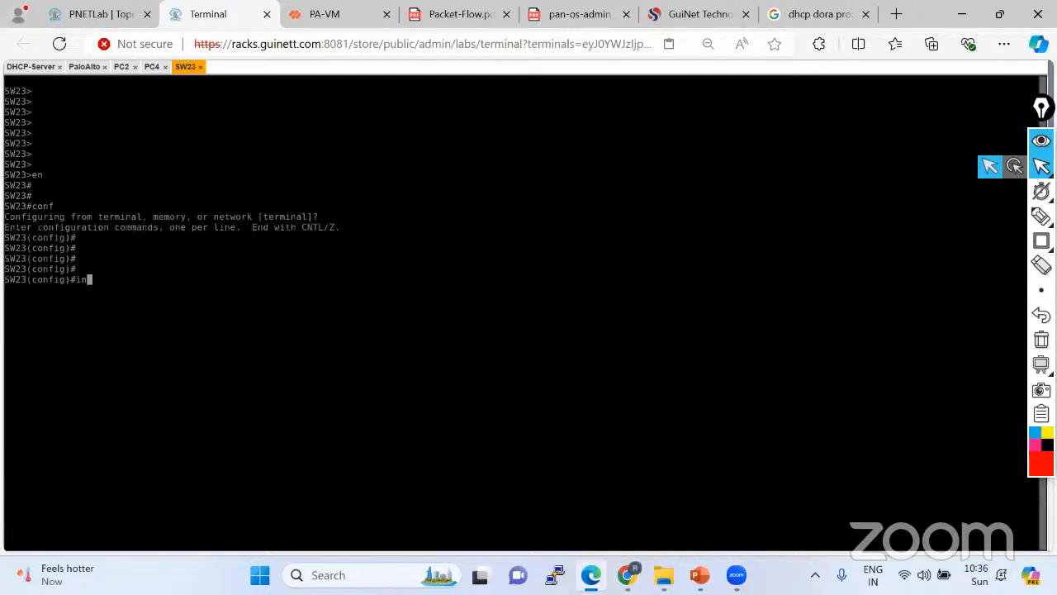
{"action": "type", "text": "t eth0/3"}
{"action": "key", "text": "Return"}
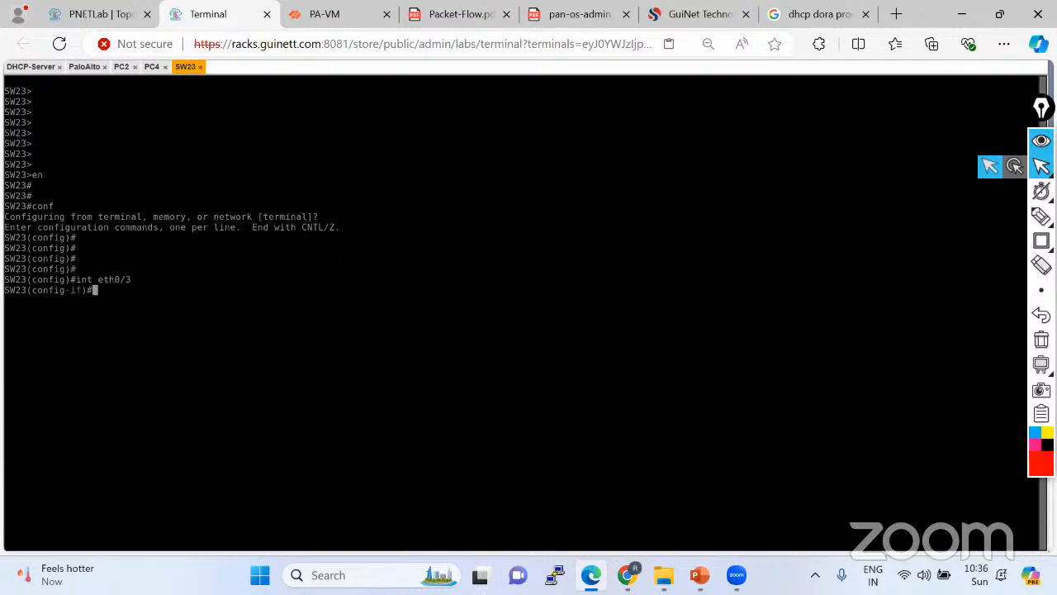
{"action": "type", "text": "swi"}
{"action": "key", "text": "Tab"}
{"action": "type", "text": "mo"}
{"action": "key", "text": "Tab"}
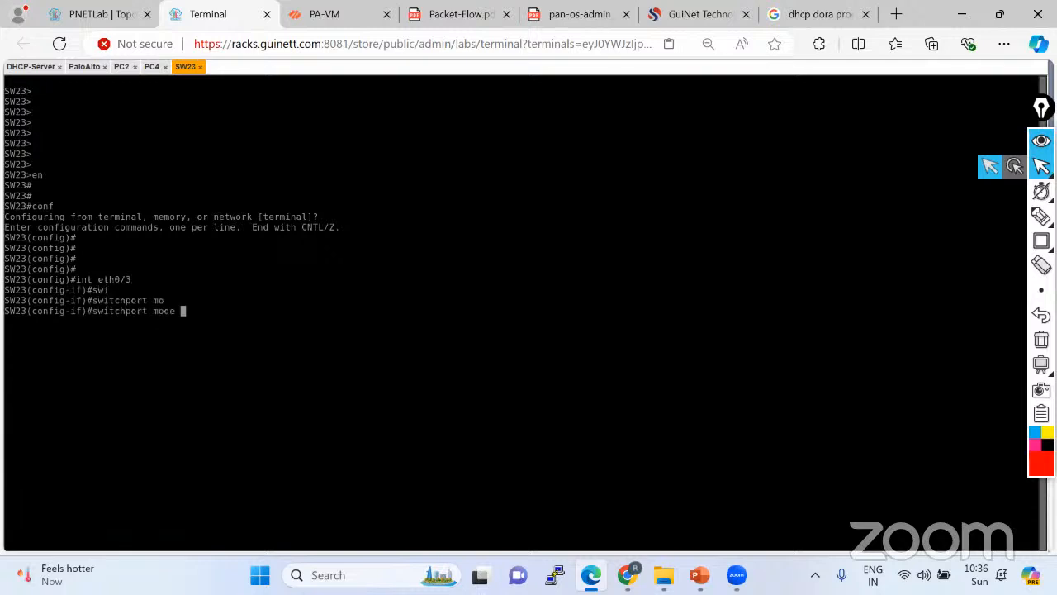
{"action": "type", "text": "acc"}
{"action": "key", "text": "Tab"}
{"action": "key", "text": "Return"}
Assign eth0/3 to access VLAN 10 and save the switch configuration with do wr.
{"action": "type", "text": "swi"}
{"action": "key", "text": "Tab"}
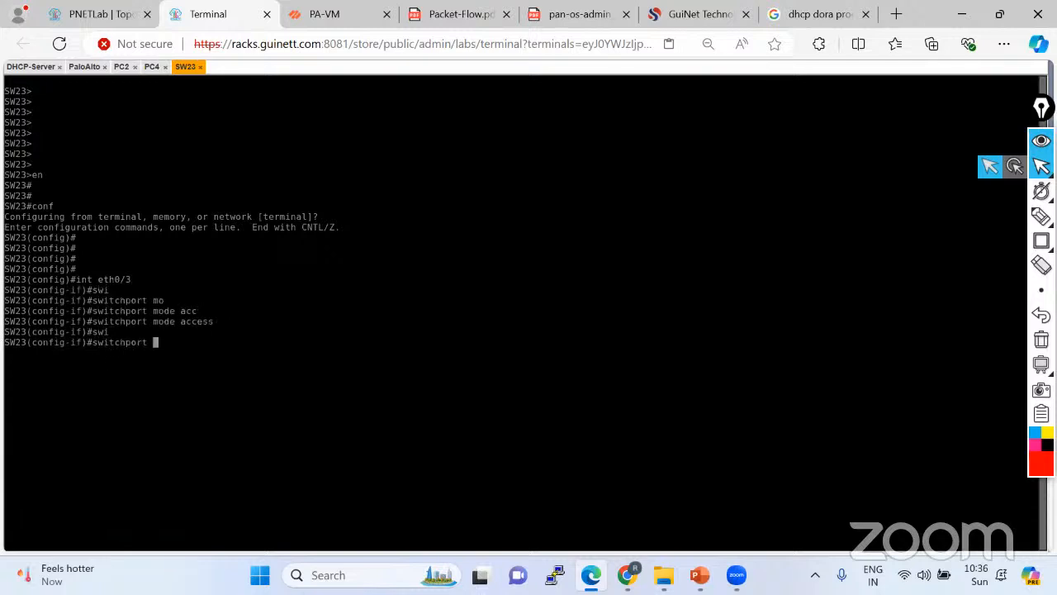
{"action": "type", "text": "acc"}
{"action": "key", "text": "Tab"}
{"action": "type", "text": "vl"}
{"action": "key", "text": "Tab"}
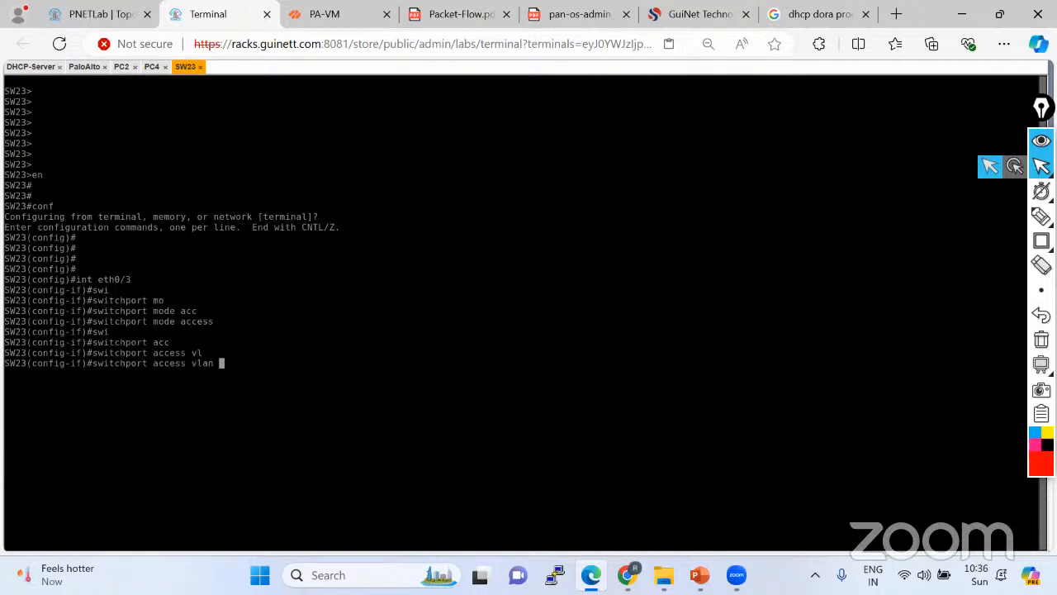
{"action": "type", "text": "10"}
{"action": "key", "text": "Return"}
{"action": "key", "text": "Return"}
{"action": "key", "text": "Return"}
{"action": "type", "text": "do wr"}
{"action": "key", "text": "Return"}
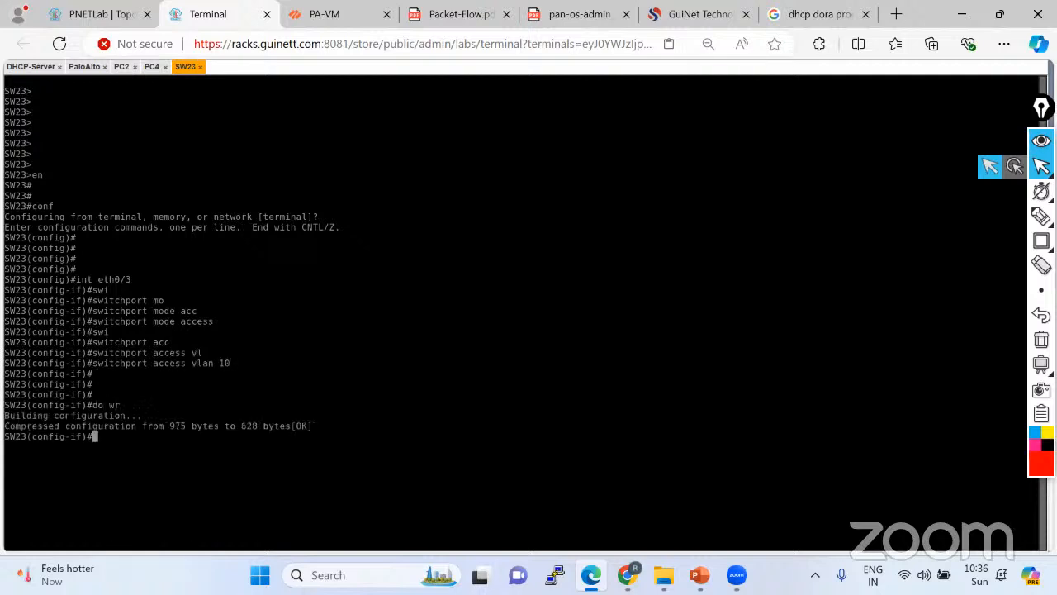
{"action": "left_click", "coordinate": [91, 14]}
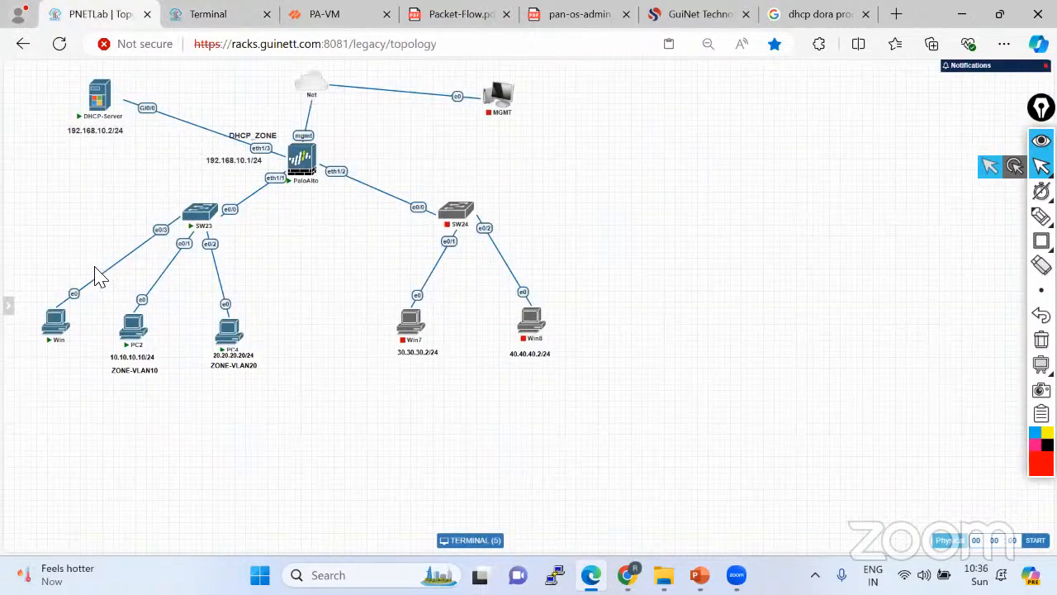
{"action": "left_click", "coordinate": [57, 331]}
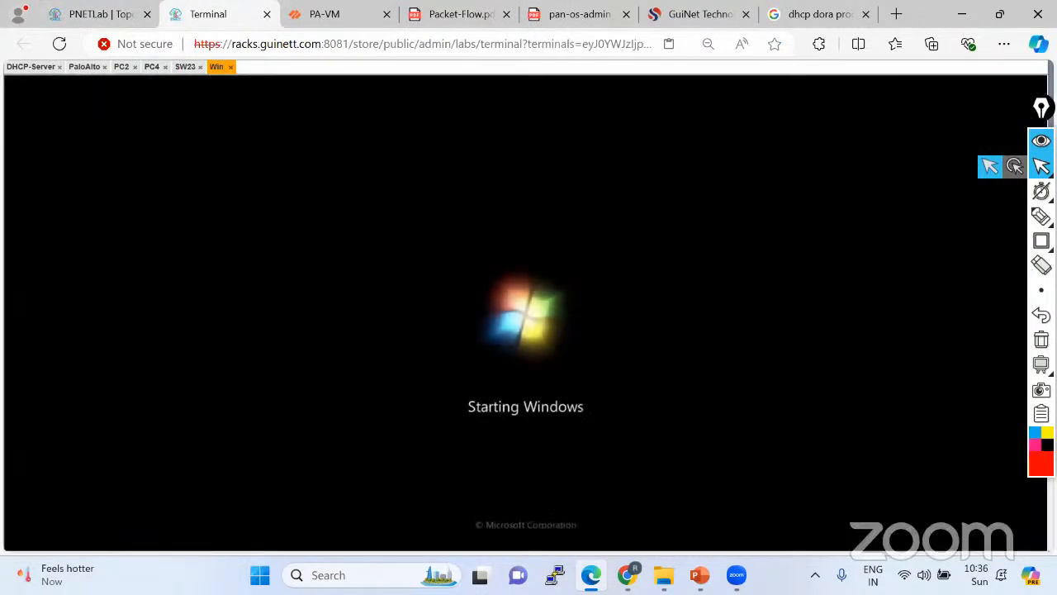
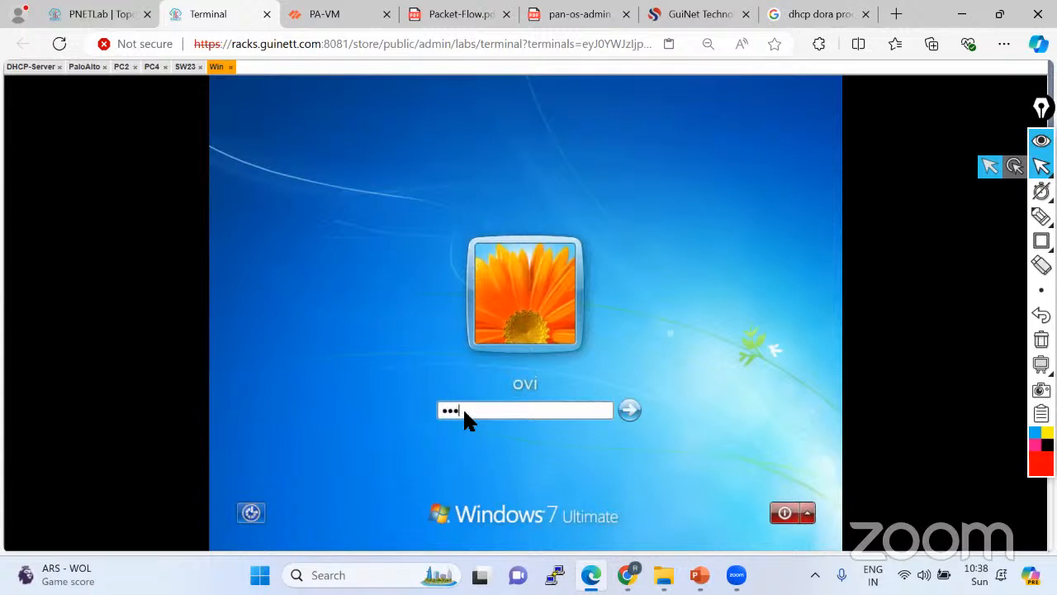
Sign in to Windows 7, glance at the SW23 and PC4 consoles, then return to Win.
{"action": "key", "text": "Return"}
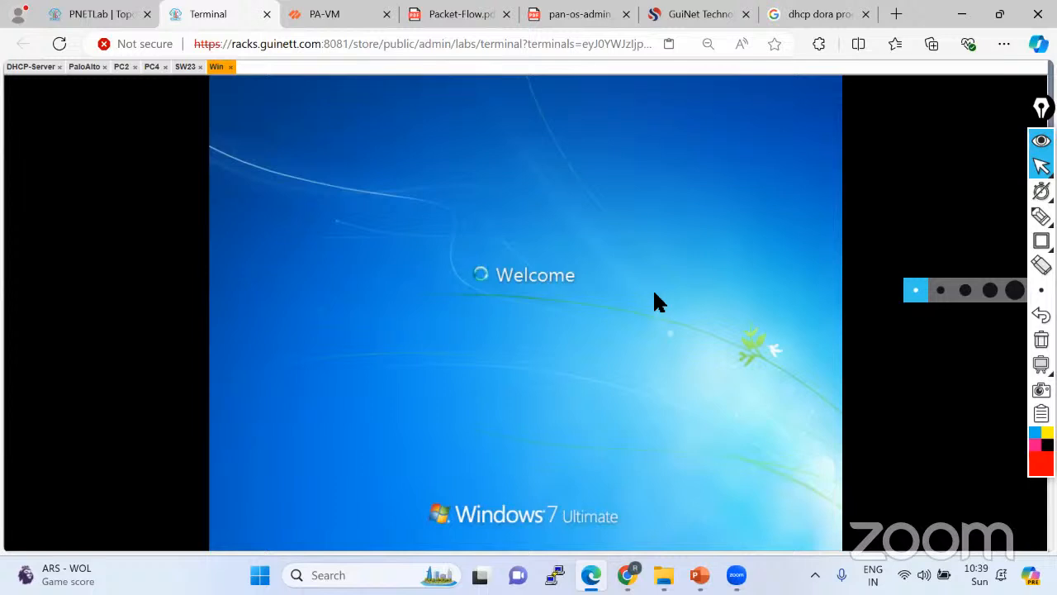
{"action": "left_click", "coordinate": [183, 68]}
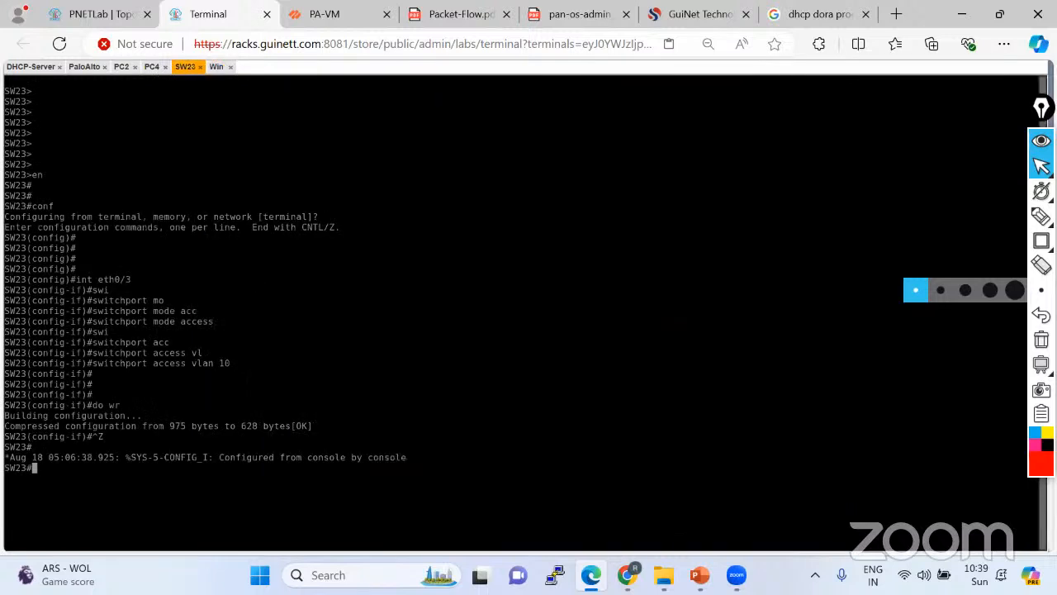
{"action": "left_click", "coordinate": [151, 67]}
{"action": "left_click", "coordinate": [217, 68]}
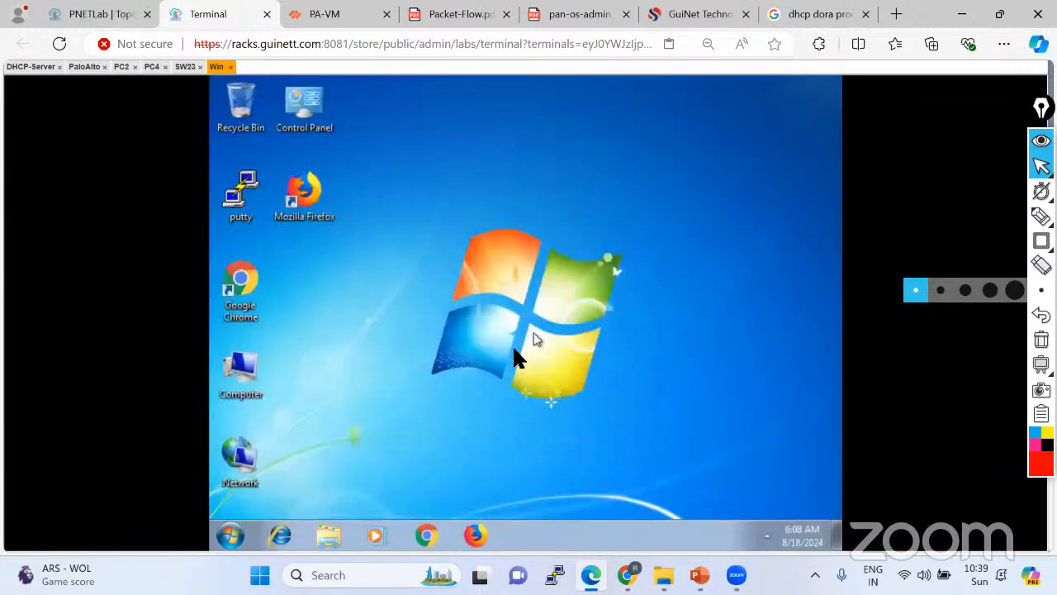
{"action": "right_click", "coordinate": [609, 208]}
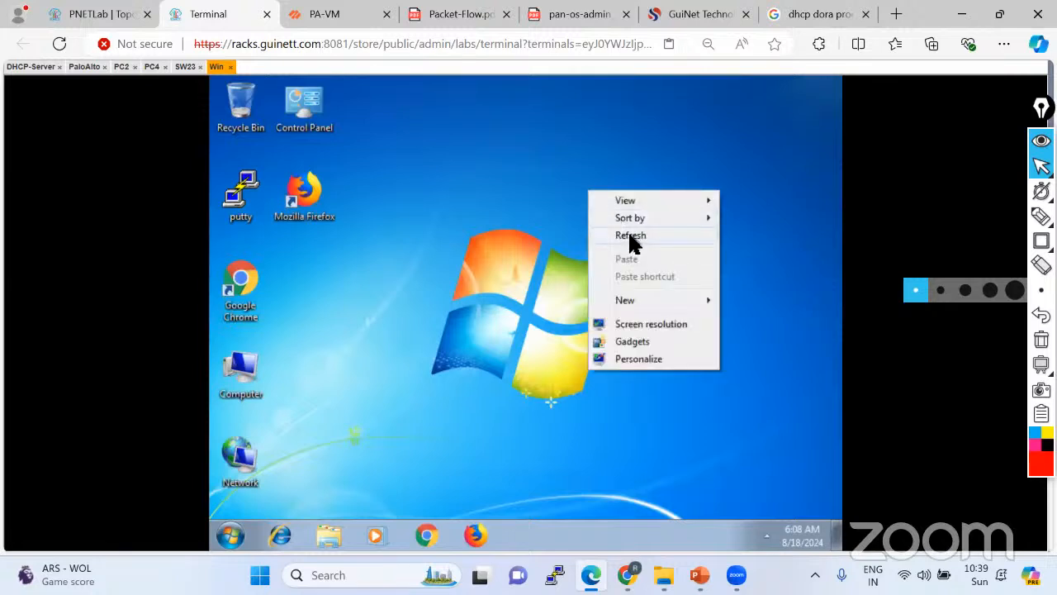
{"action": "left_click", "coordinate": [630, 235]}
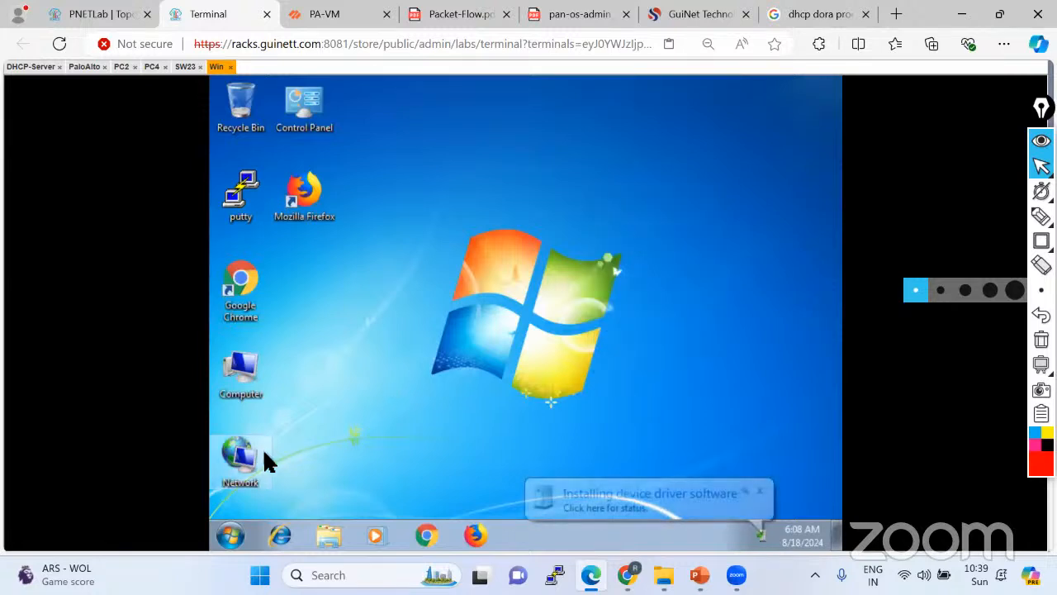
{"action": "left_click", "coordinate": [759, 493]}
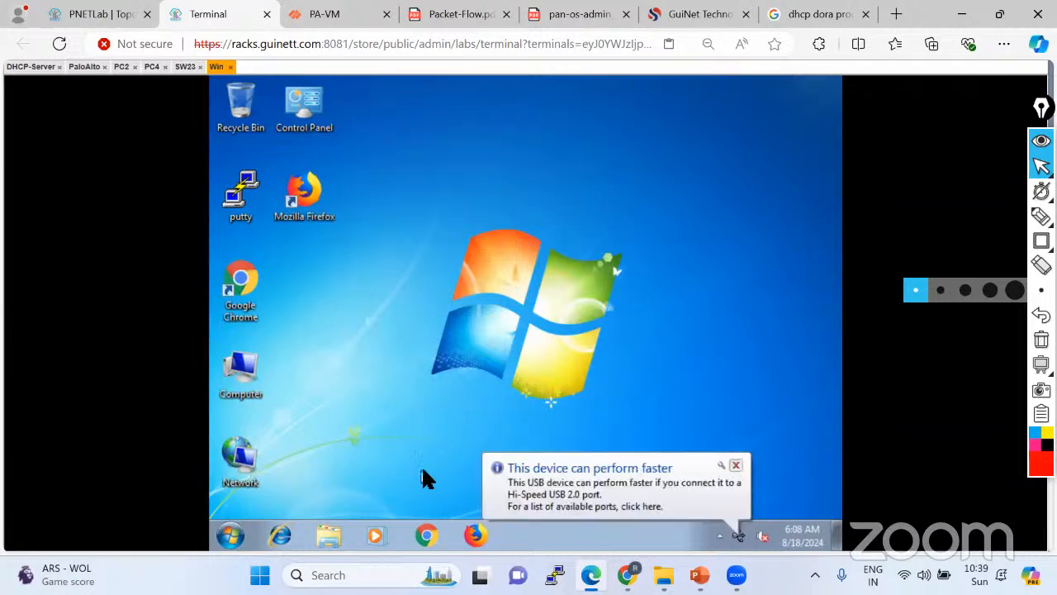
{"action": "right_click", "coordinate": [244, 467]}
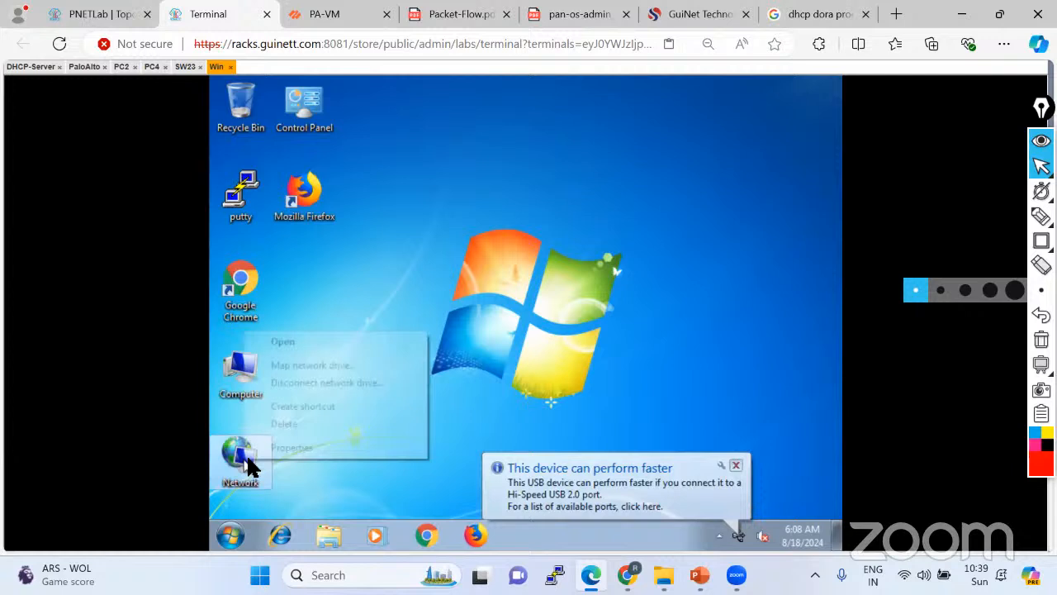
{"action": "left_click", "coordinate": [322, 446]}
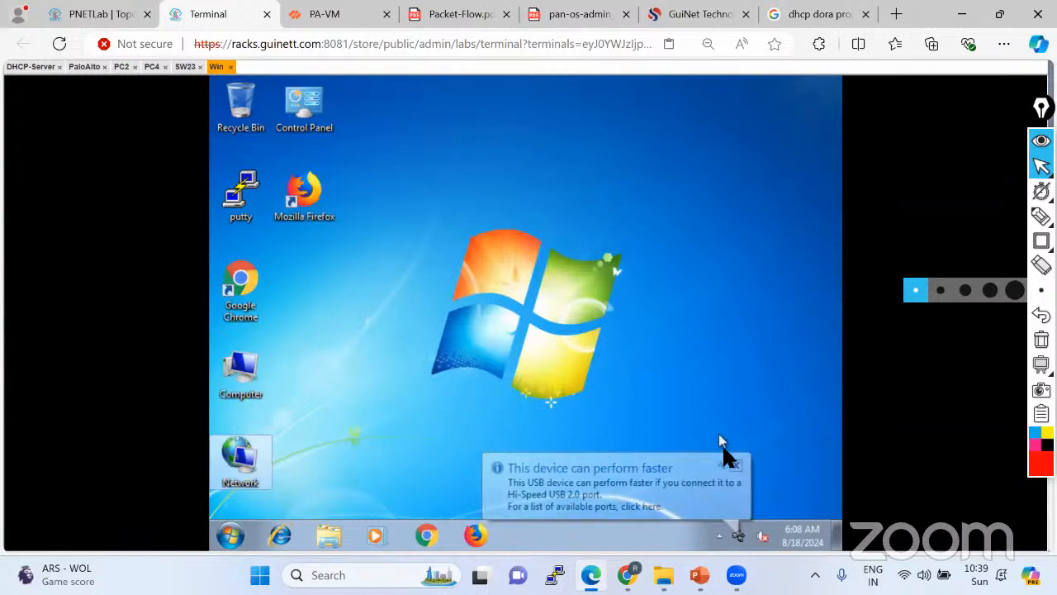
{"action": "left_click", "coordinate": [736, 468]}
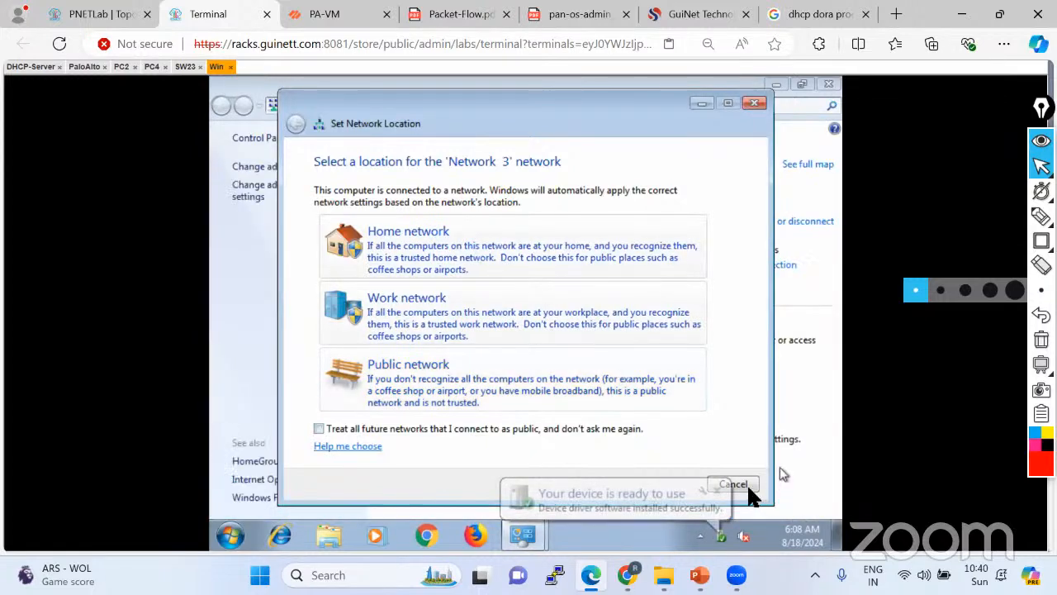
{"action": "left_click", "coordinate": [743, 484]}
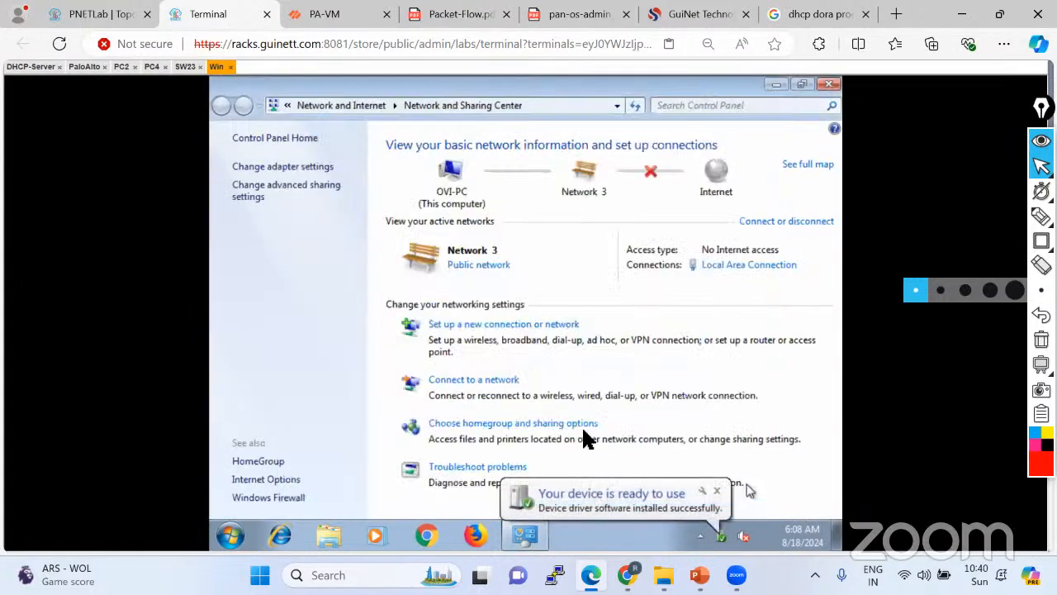
{"action": "left_click", "coordinate": [289, 166]}
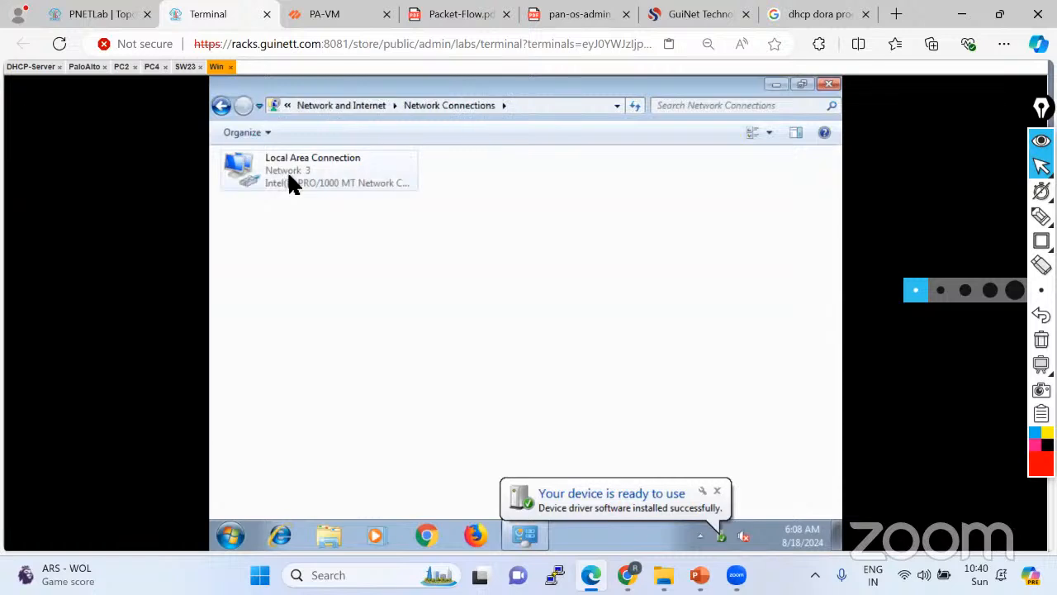
{"action": "right_click", "coordinate": [288, 171]}
{"action": "left_click", "coordinate": [327, 330]}
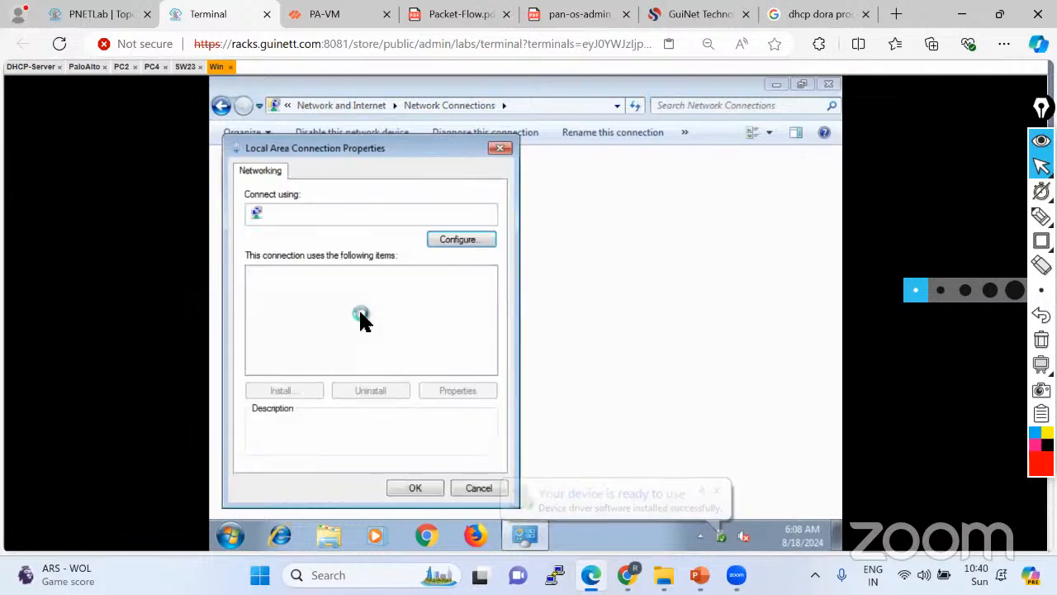
{"action": "double_click", "coordinate": [373, 327]}
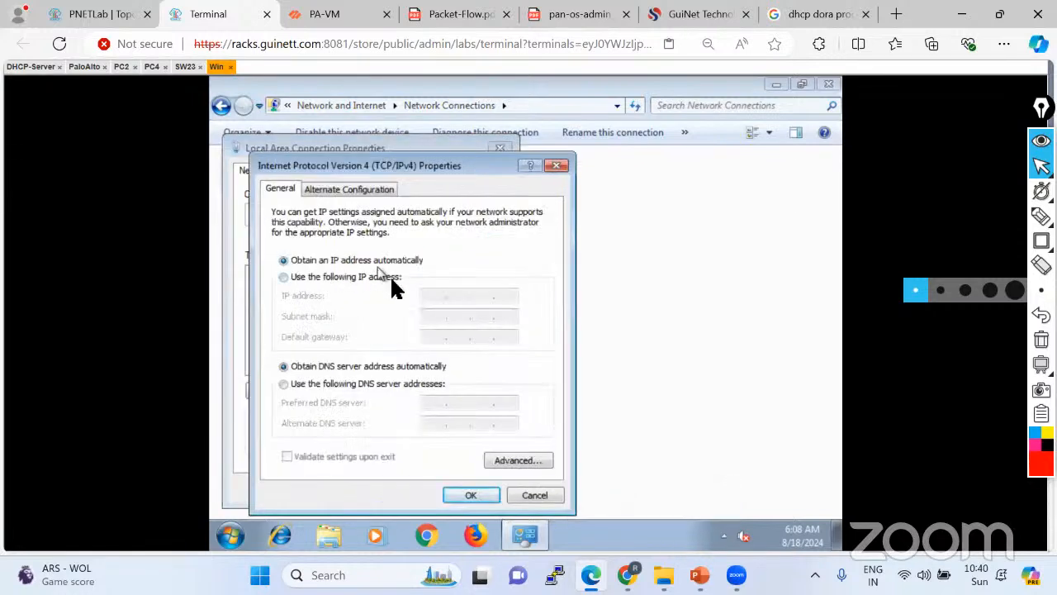
{"action": "left_click", "coordinate": [527, 489]}
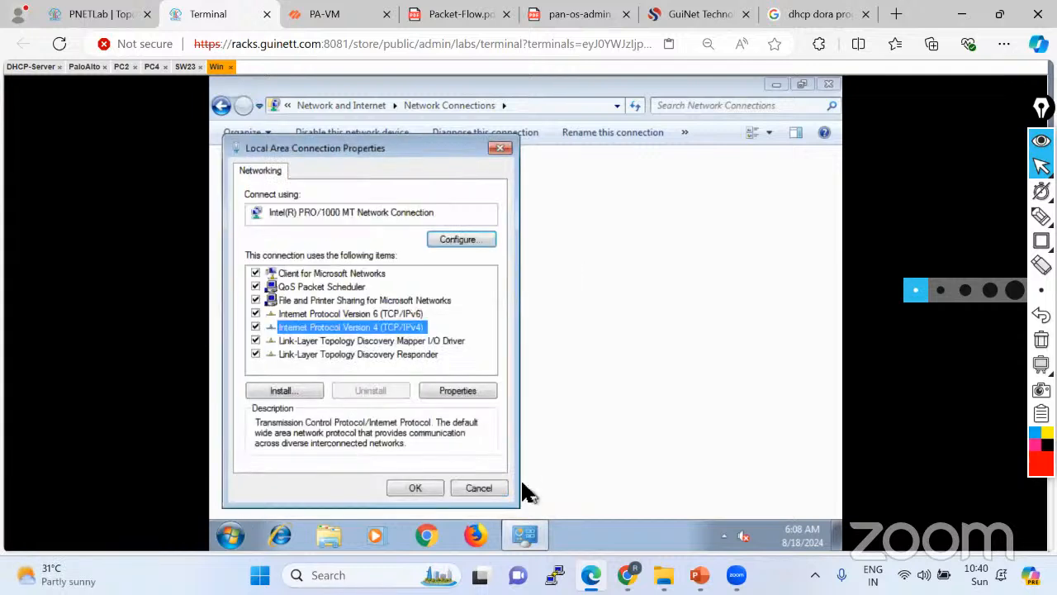
{"action": "left_click", "coordinate": [484, 489]}
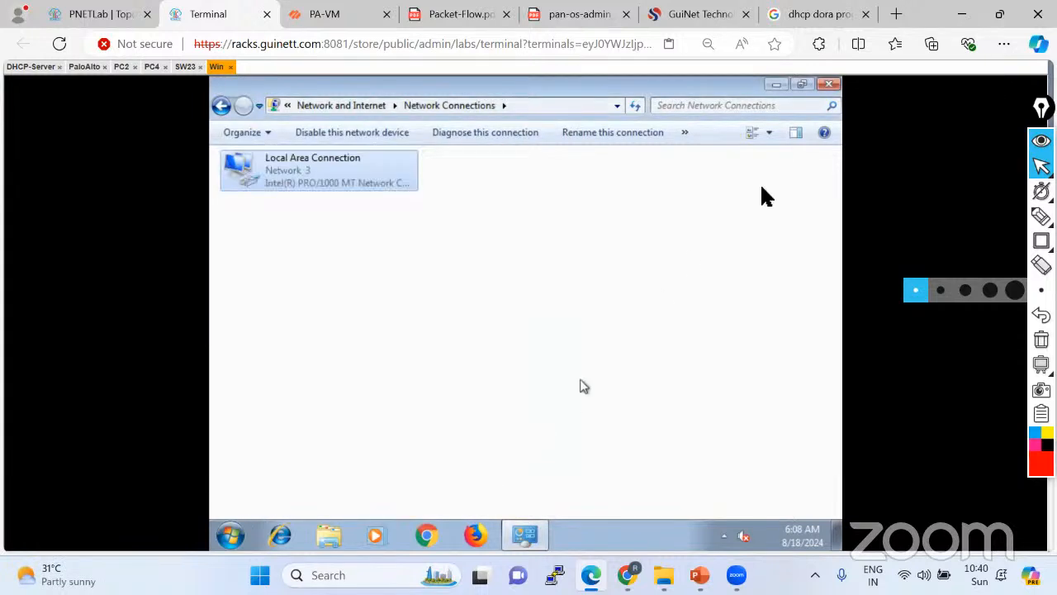
{"action": "left_click", "coordinate": [828, 84]}
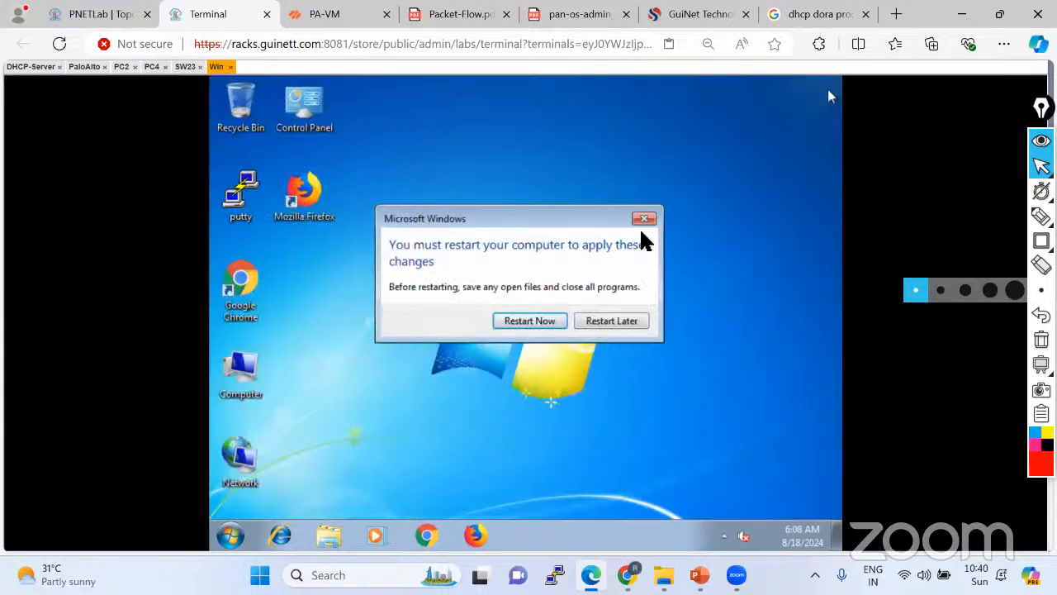
{"action": "left_click", "coordinate": [611, 320]}
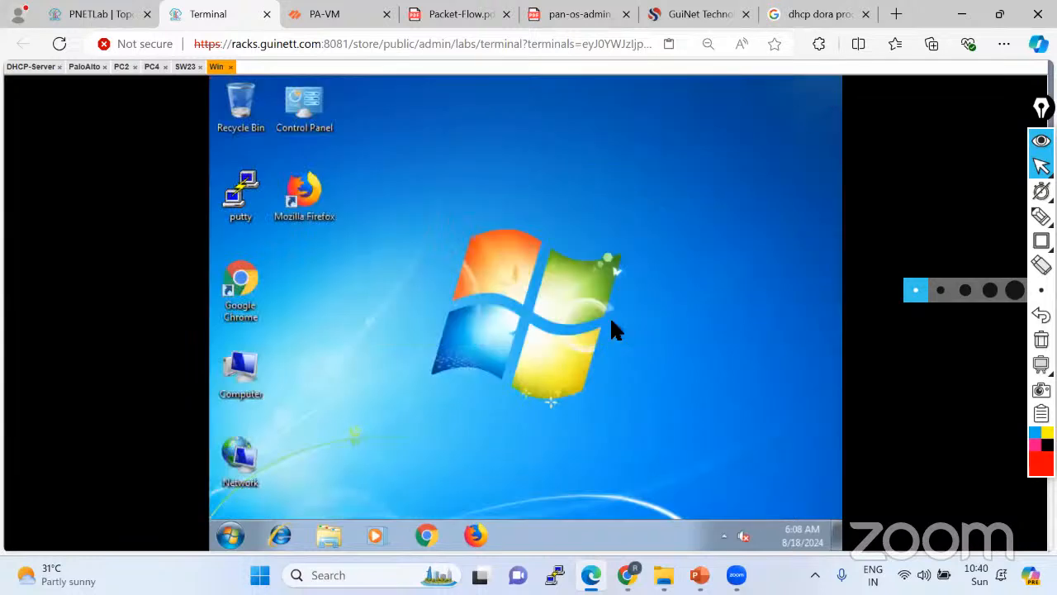
Launch cmd from Start search and run ipconfig, showing 10.10.10.11 with gateway 10.10.10.1.
{"action": "left_click", "coordinate": [231, 536]}
{"action": "left_click", "coordinate": [245, 494]}
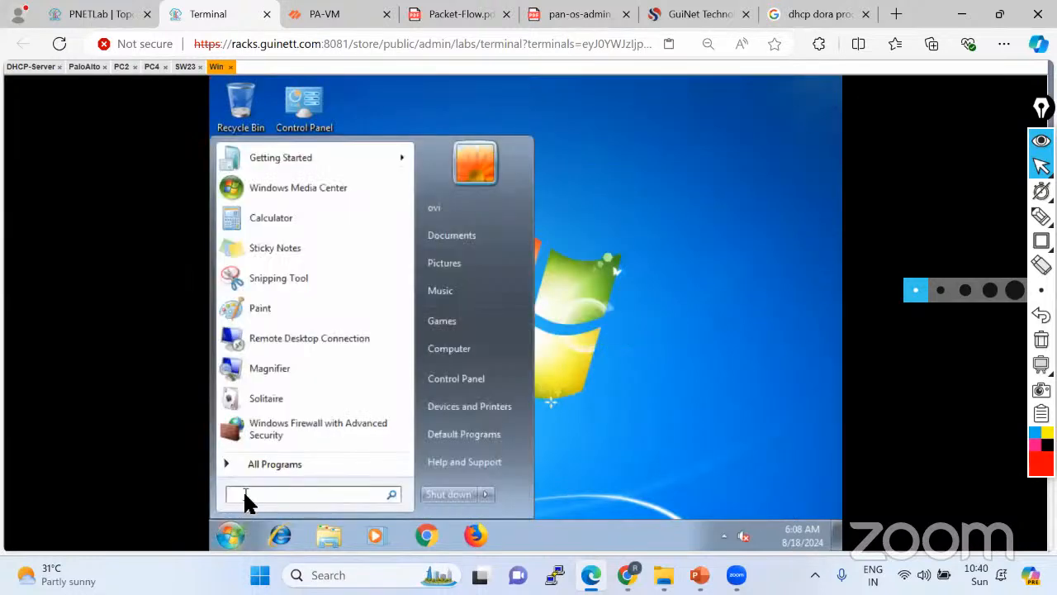
{"action": "type", "text": "cmd"}
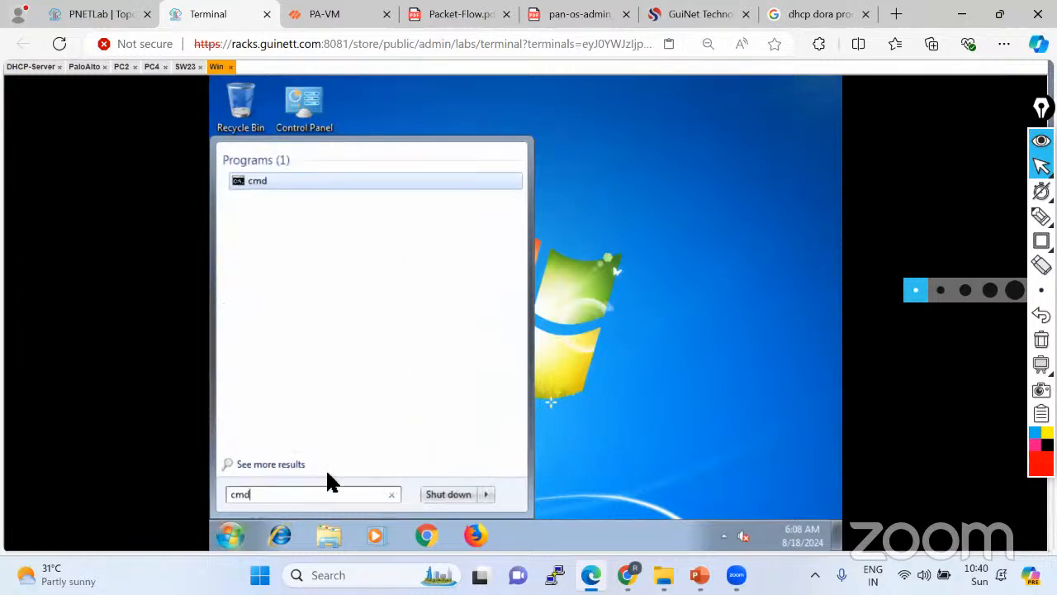
{"action": "key", "text": "Return"}
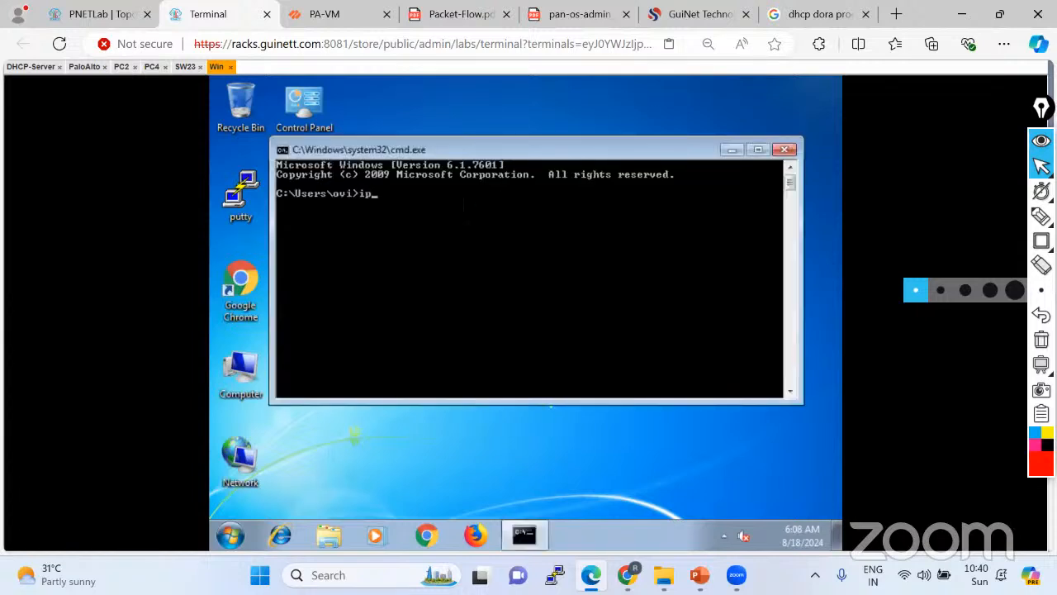
{"action": "type", "text": "ipconfig"}
{"action": "key", "text": "Return"}
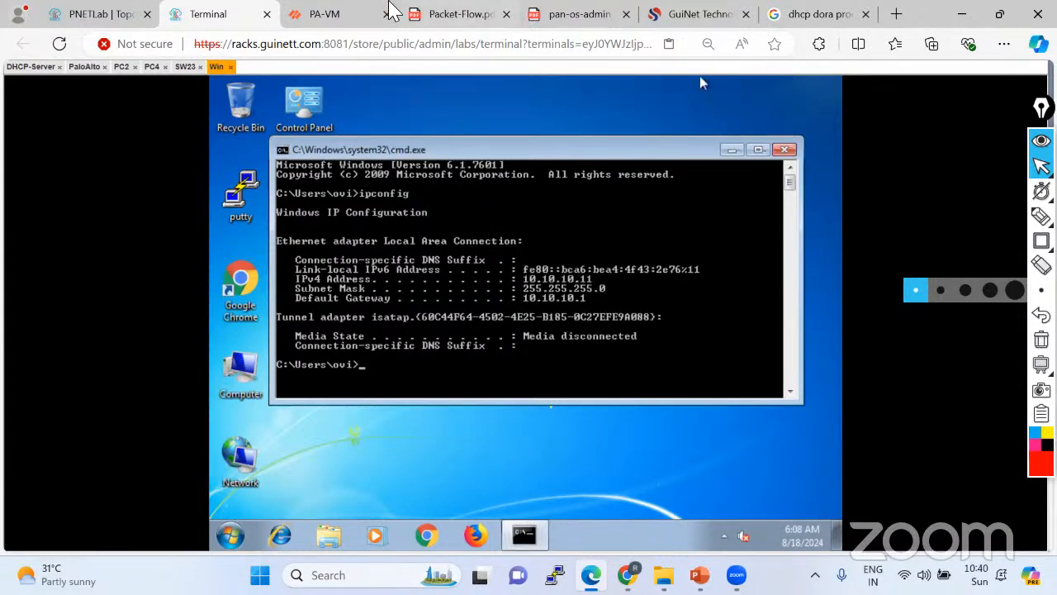
Review ethernet1/1.10's allocated leases 10.10.10.11 and 10.10.10.10, then close the list.
{"action": "left_click", "coordinate": [326, 14]}
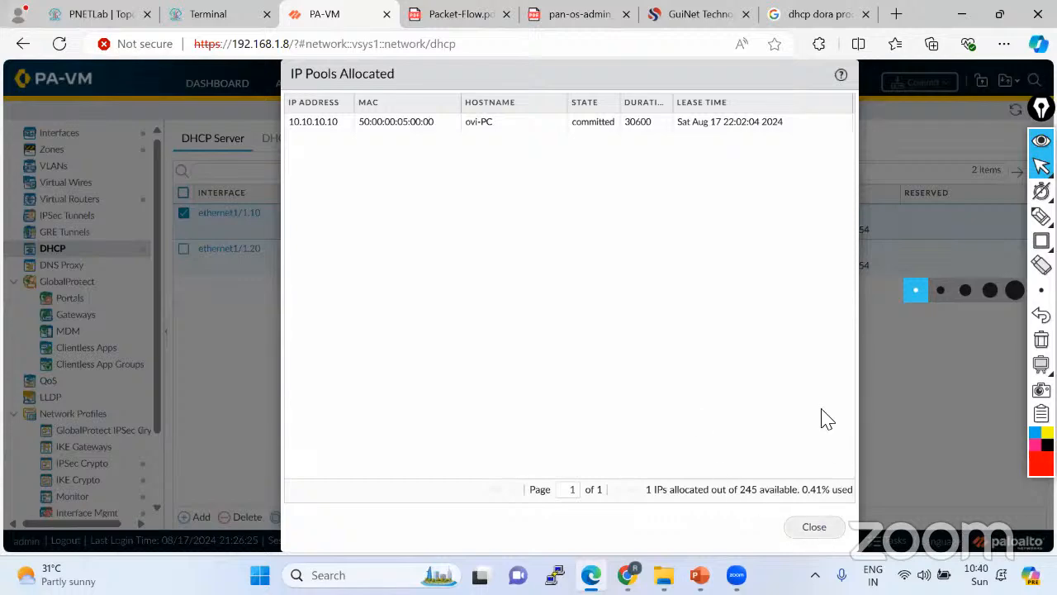
{"action": "left_click", "coordinate": [816, 530]}
{"action": "left_click", "coordinate": [787, 214]}
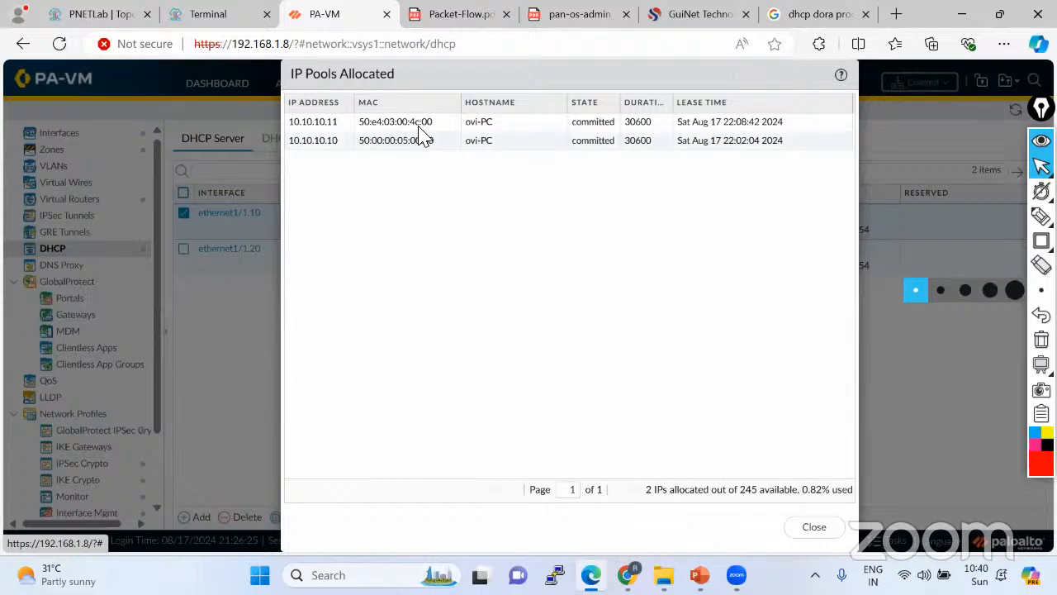
{"action": "left_click", "coordinate": [815, 527]}
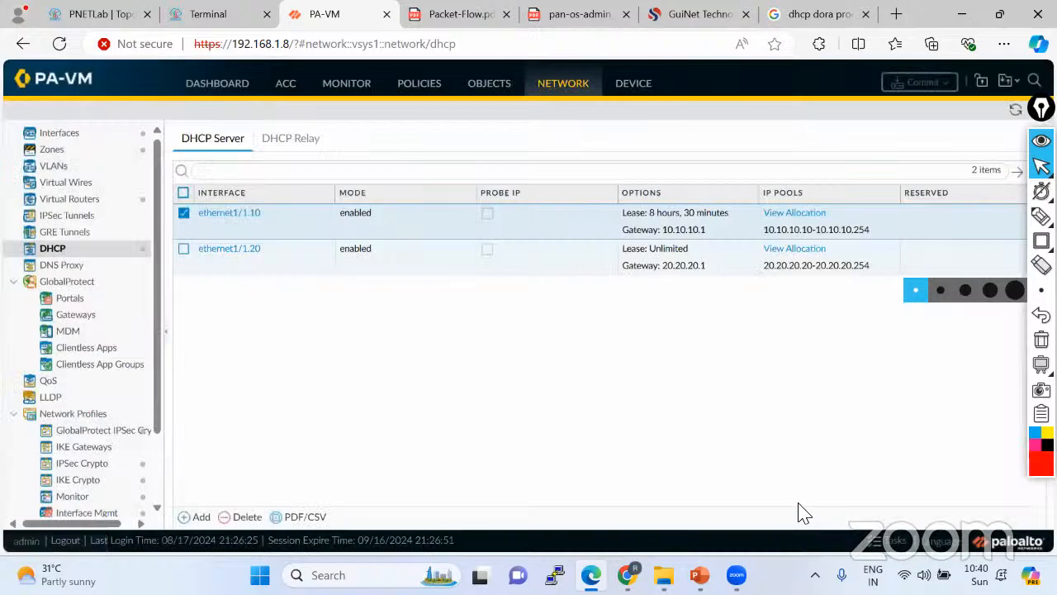
Stop the Win node in the PNETLab topology.
{"action": "left_click", "coordinate": [101, 23]}
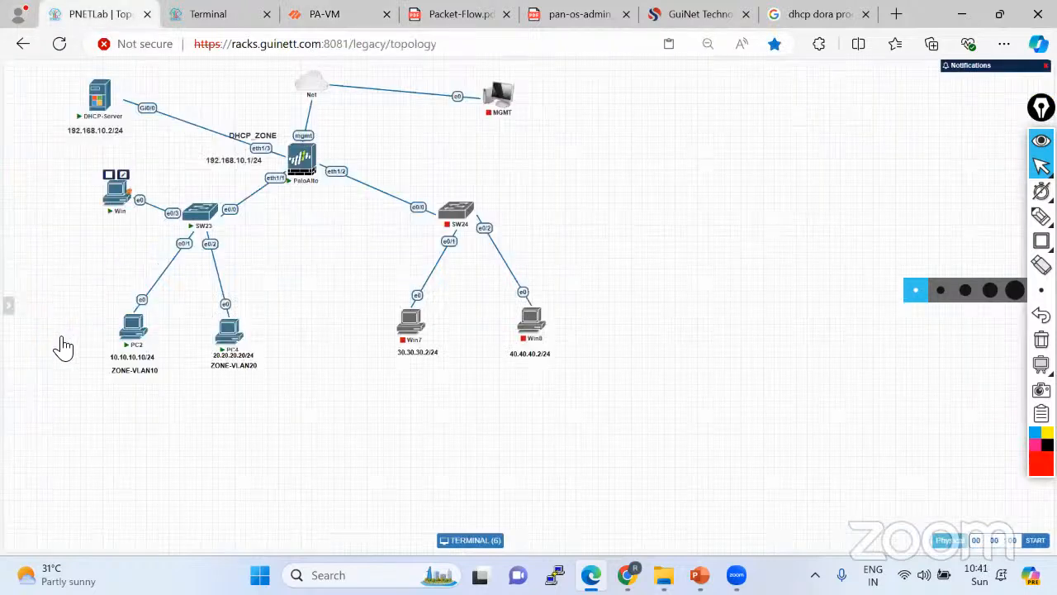
{"action": "left_click", "coordinate": [58, 337]}
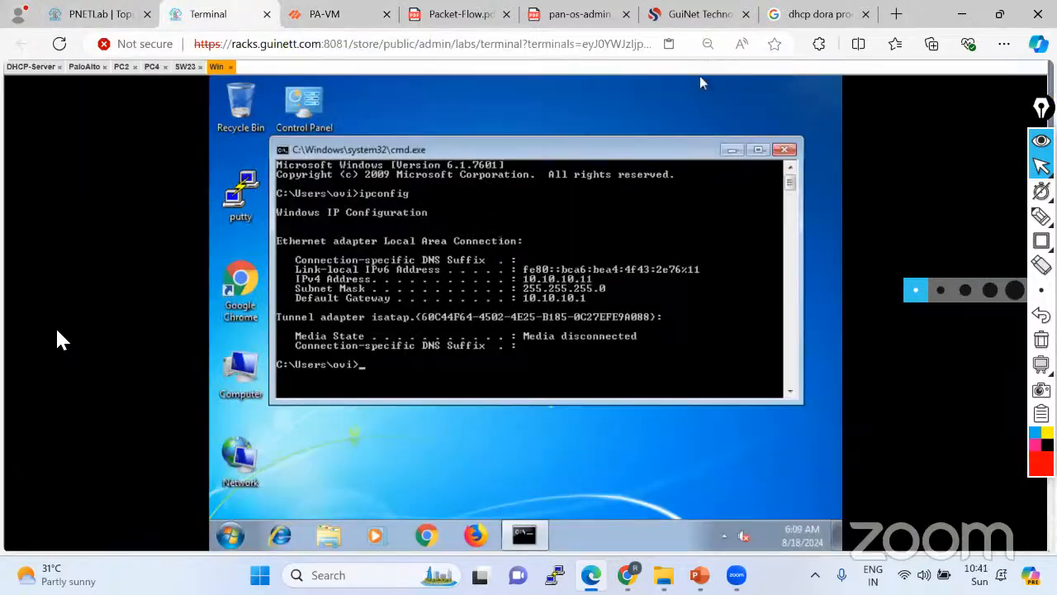
{"action": "left_click", "coordinate": [94, 15]}
{"action": "right_click", "coordinate": [60, 332]}
{"action": "left_click", "coordinate": [89, 375]}
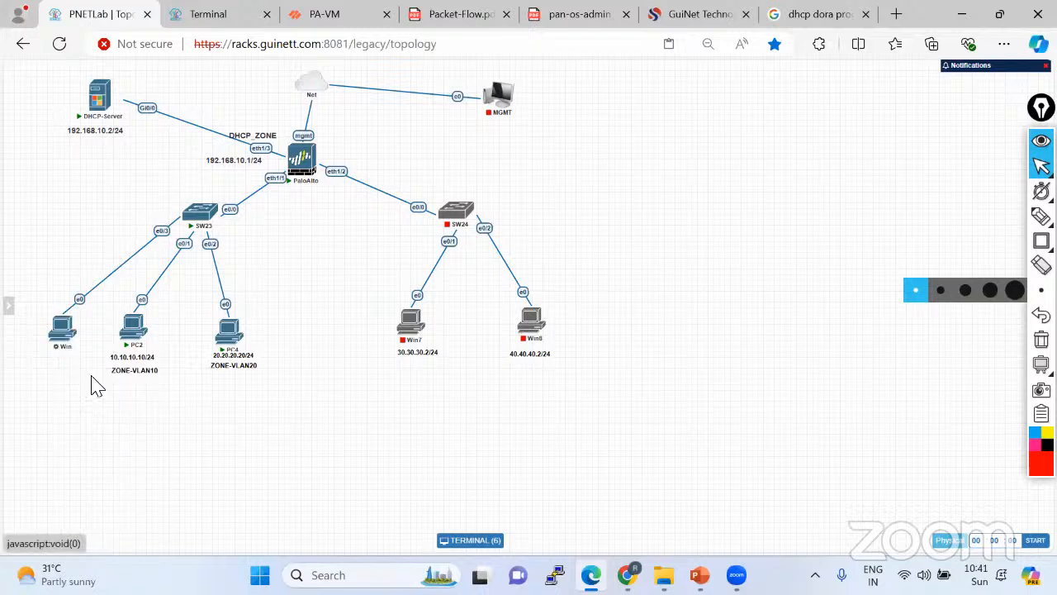
{"action": "right_click", "coordinate": [62, 339]}
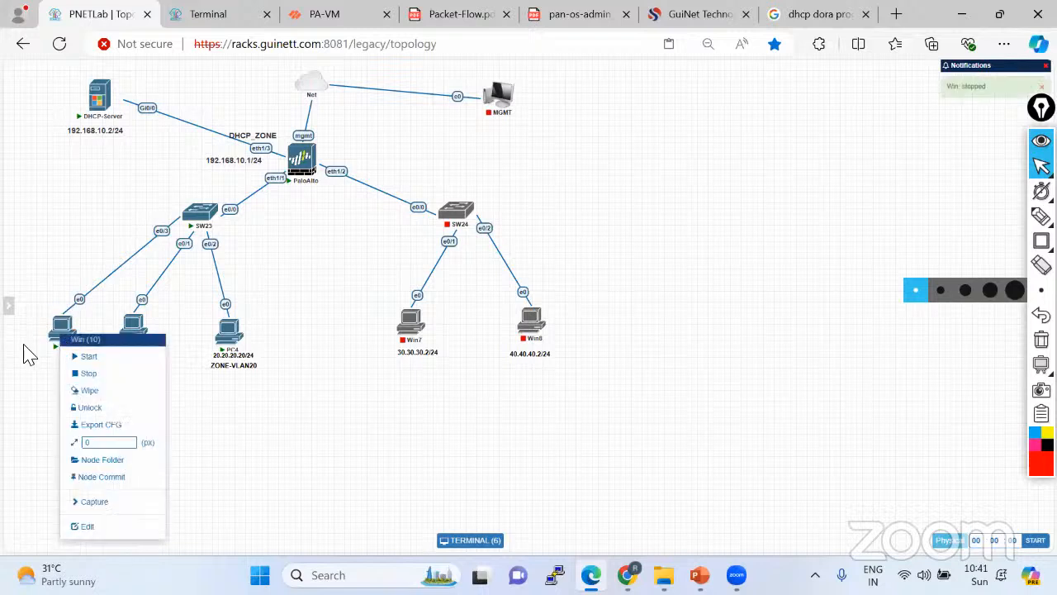
{"action": "left_click", "coordinate": [88, 373]}
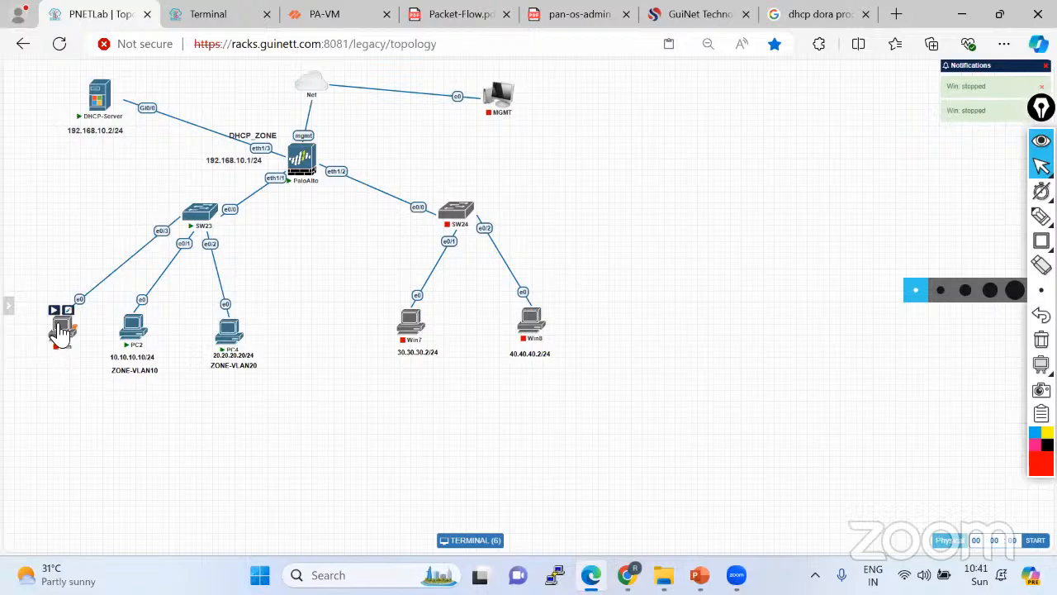
Delete the Win node from the topology and confirm the removal.
{"action": "right_click", "coordinate": [60, 331]}
{"action": "left_click", "coordinate": [91, 533]}
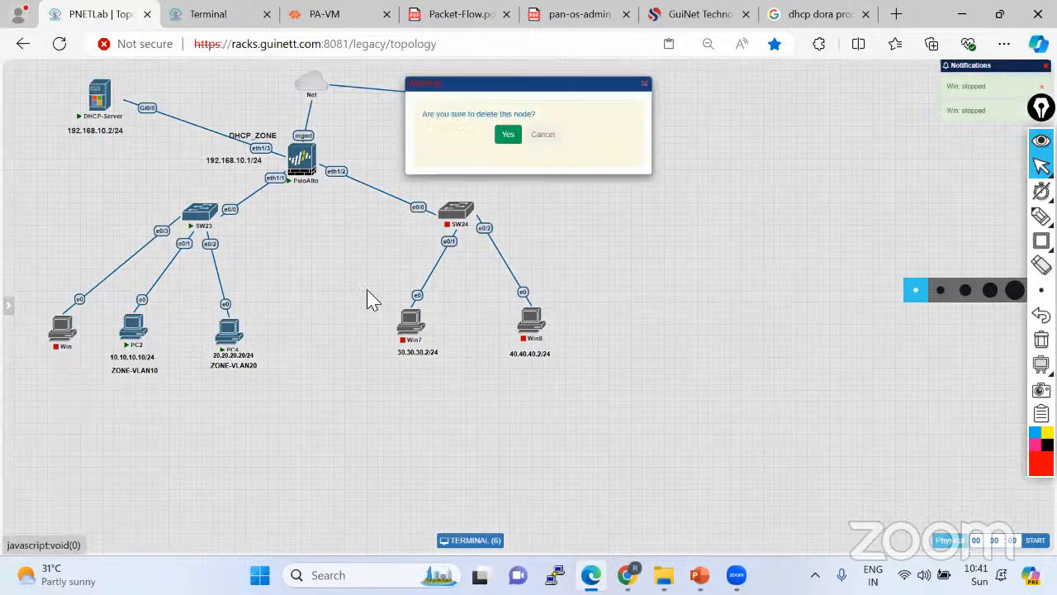
{"action": "left_click", "coordinate": [506, 132]}
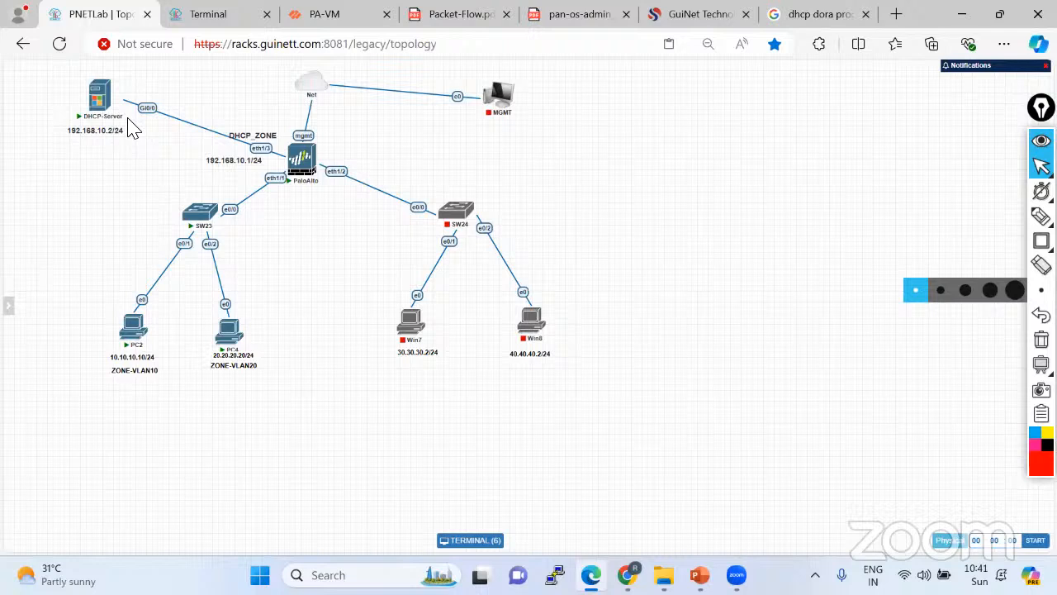
{"action": "left_click", "coordinate": [322, 19]}
Confirm the PA-VM DHCP Relay table has no entries yet.
{"action": "left_click", "coordinate": [287, 139]}
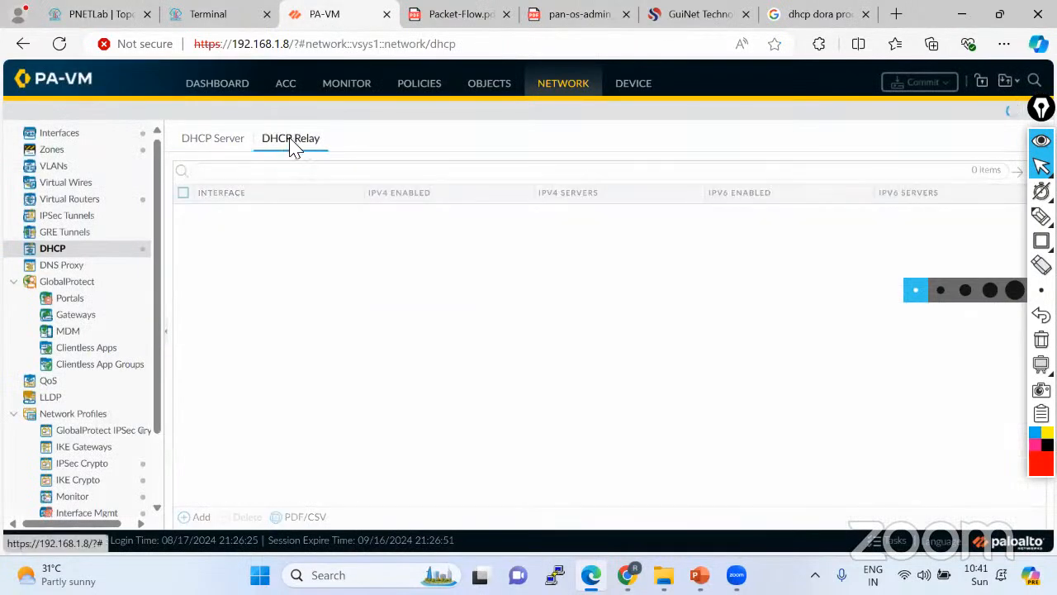
{"action": "left_click", "coordinate": [238, 147]}
{"action": "left_click", "coordinate": [294, 142]}
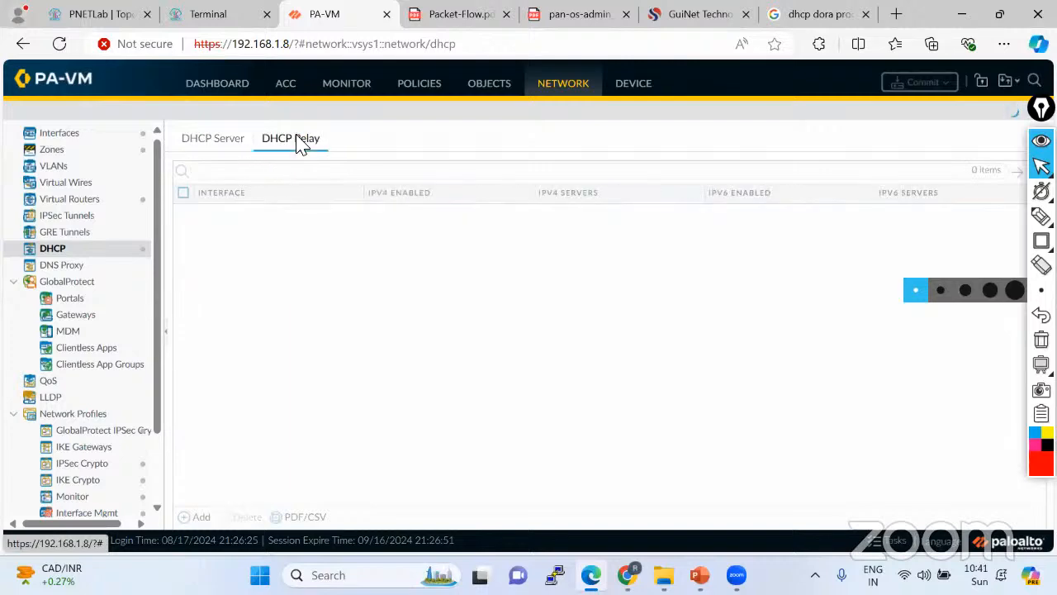
{"action": "left_click", "coordinate": [90, 18]}
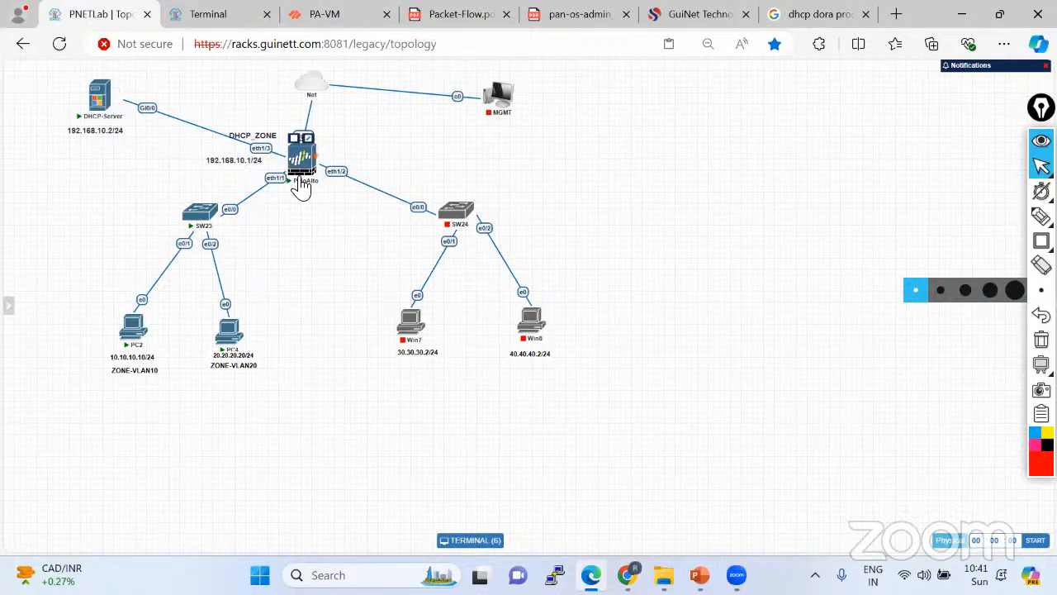
Open the DHCP-Server console, close the Win console, and enter global configuration mode.
{"action": "left_click", "coordinate": [113, 115]}
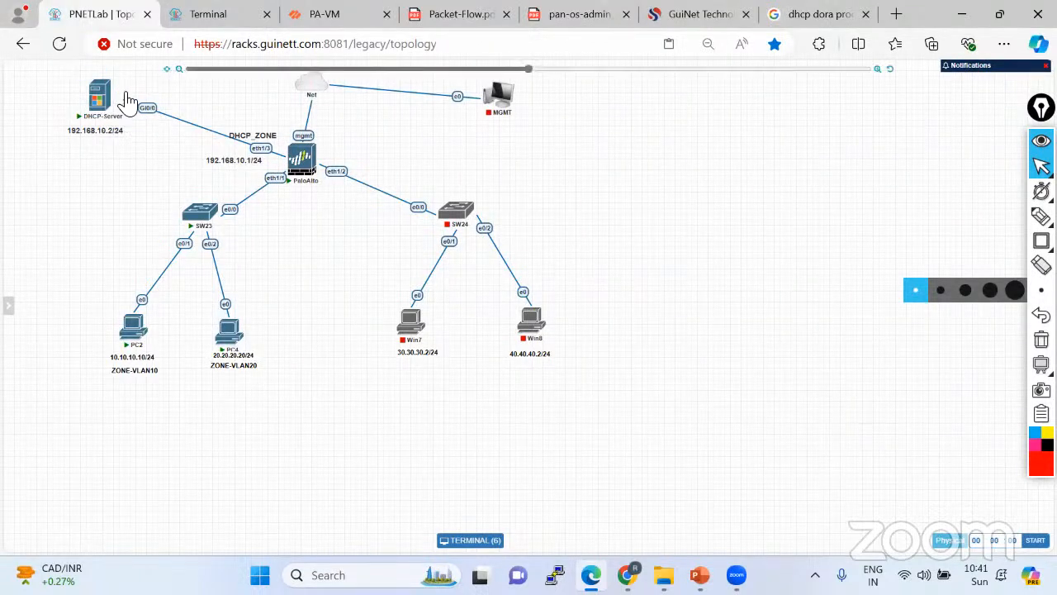
{"action": "left_click", "coordinate": [194, 17]}
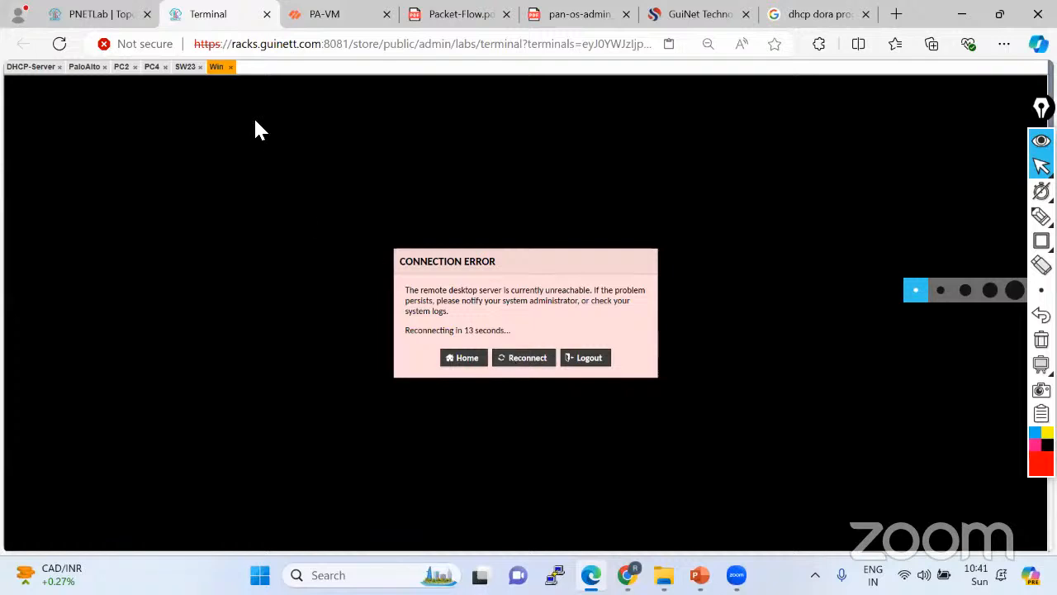
{"action": "left_click", "coordinate": [230, 67]}
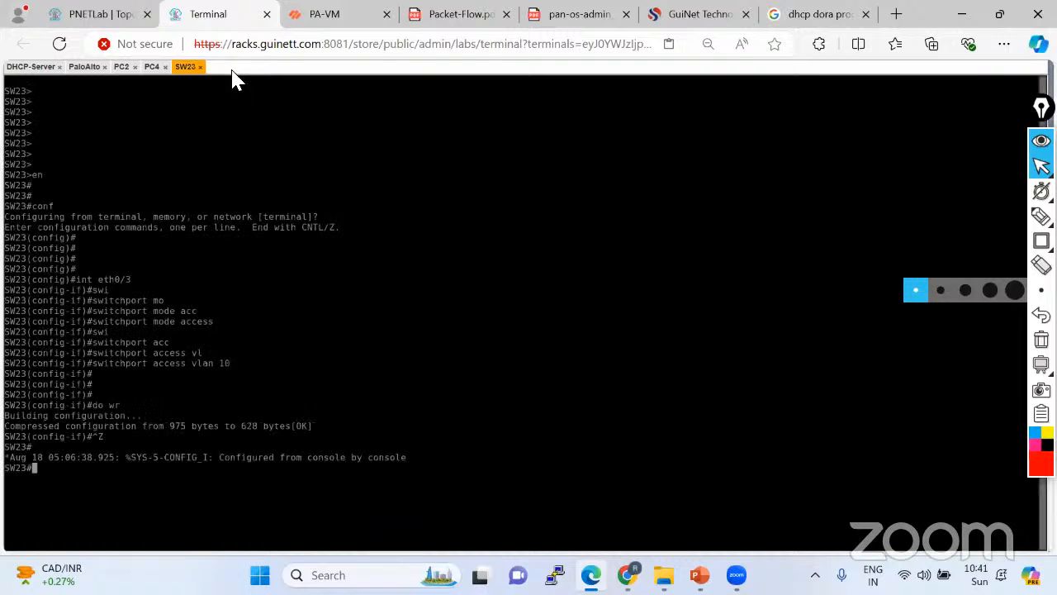
{"action": "left_click", "coordinate": [30, 66]}
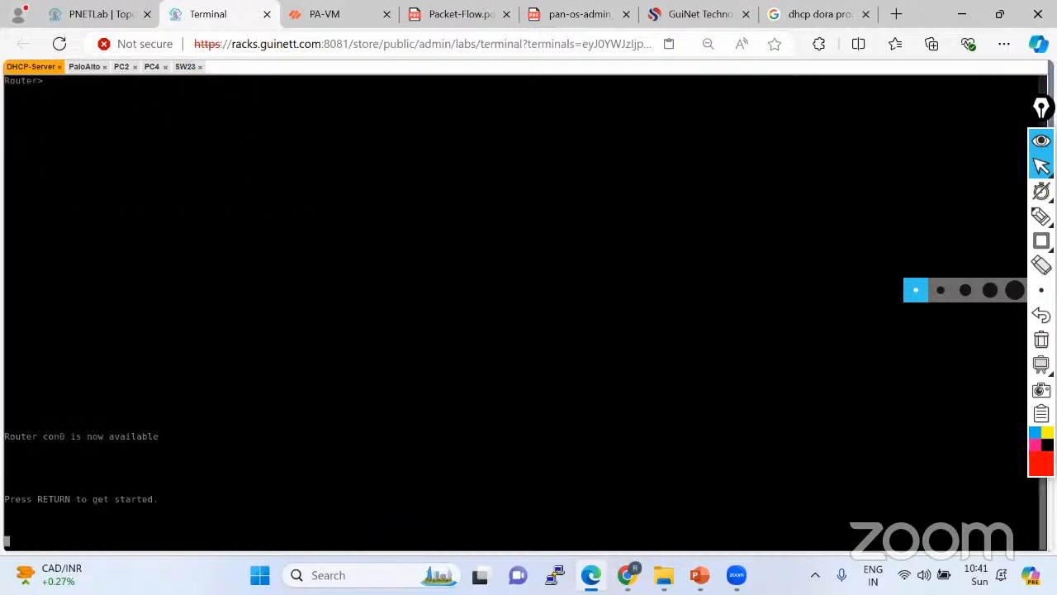
{"action": "key", "text": "Return"}
{"action": "key", "text": "Return"}
{"action": "key", "text": "Return"}
{"action": "key", "text": "Return"}
{"action": "key", "text": "Return"}
{"action": "key", "text": "Return"}
{"action": "key", "text": "Return"}
{"action": "key", "text": "Return"}
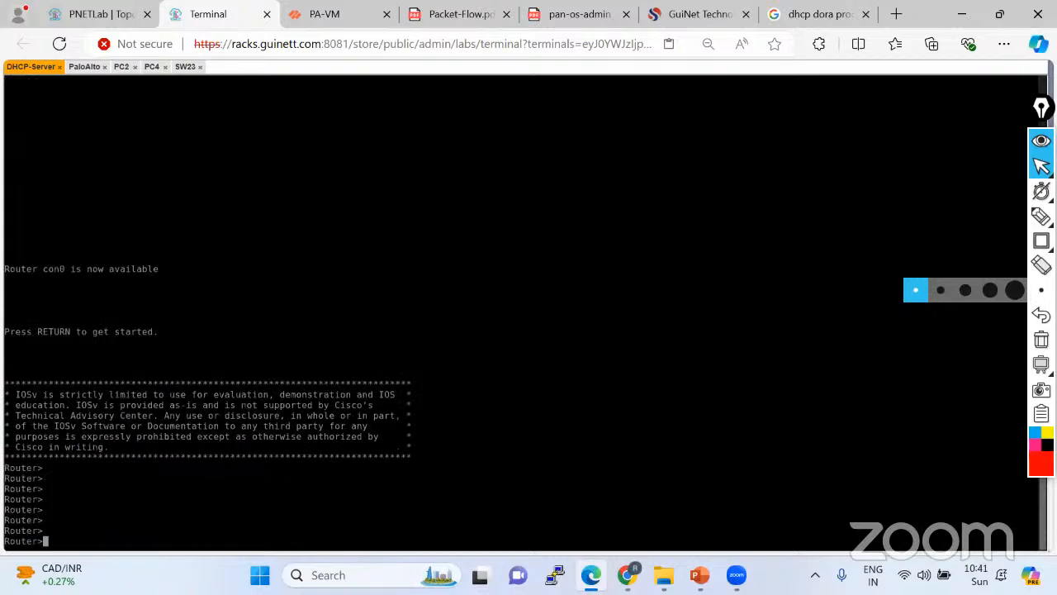
{"action": "type", "text": "en"}
{"action": "key", "text": "Return"}
{"action": "key", "text": "Return"}
{"action": "type", "text": "cofn t"}
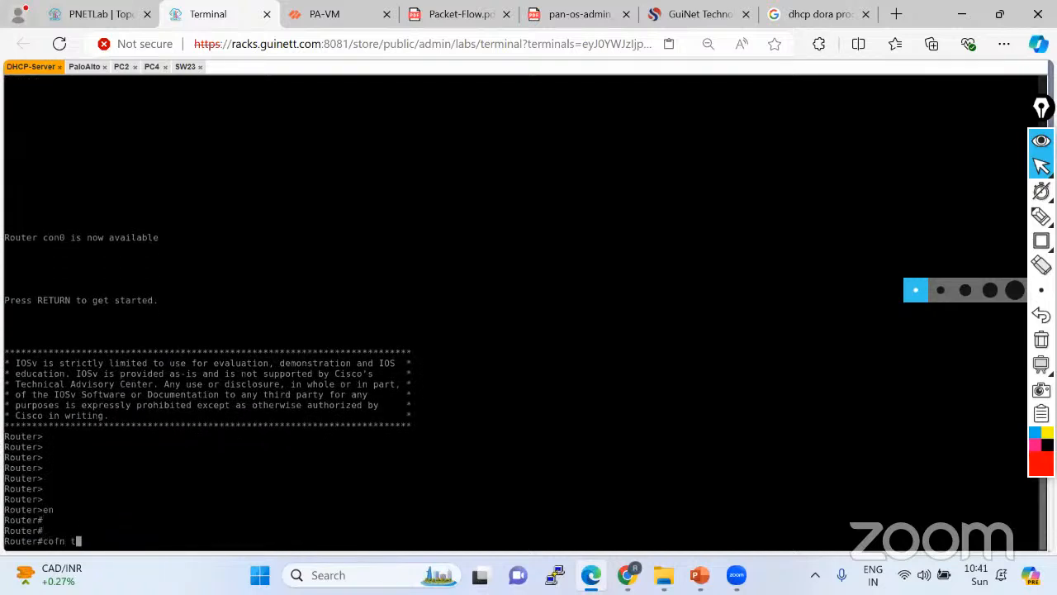
{"action": "key", "text": "Return"}
{"action": "type", "text": "conf t"}
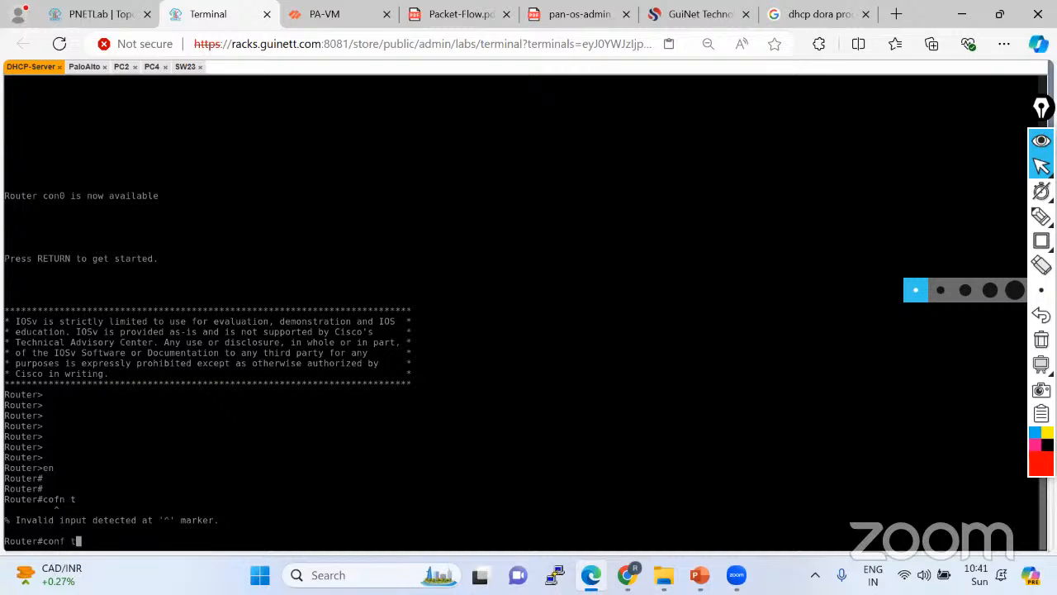
{"action": "key", "text": "Return"}
Set the router hostname to DHCP_Server.
{"action": "type", "text": "ho"}
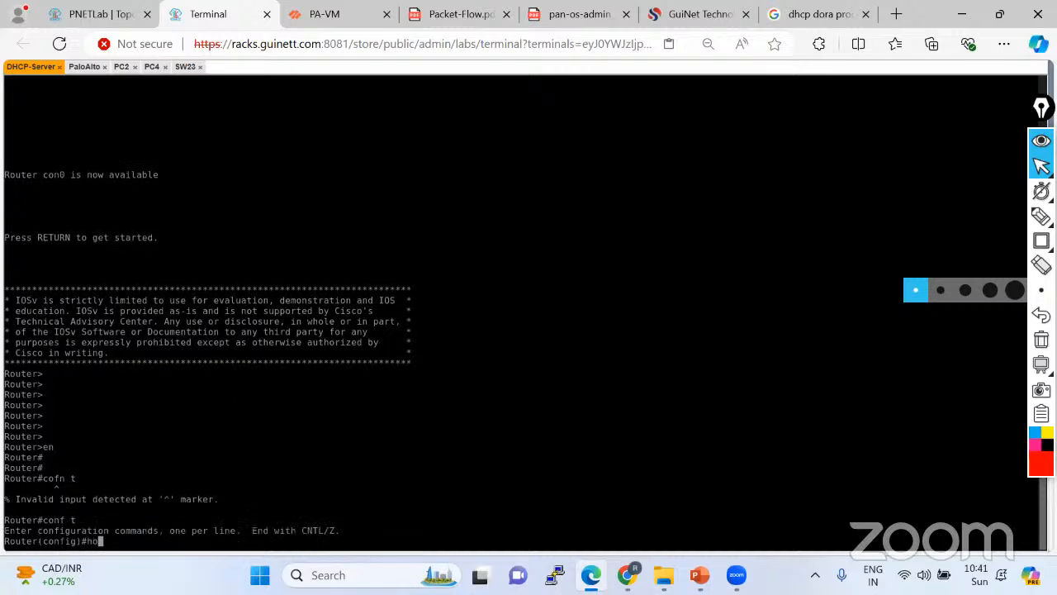
{"action": "type", "text": "st"}
{"action": "key", "text": "Tab"}
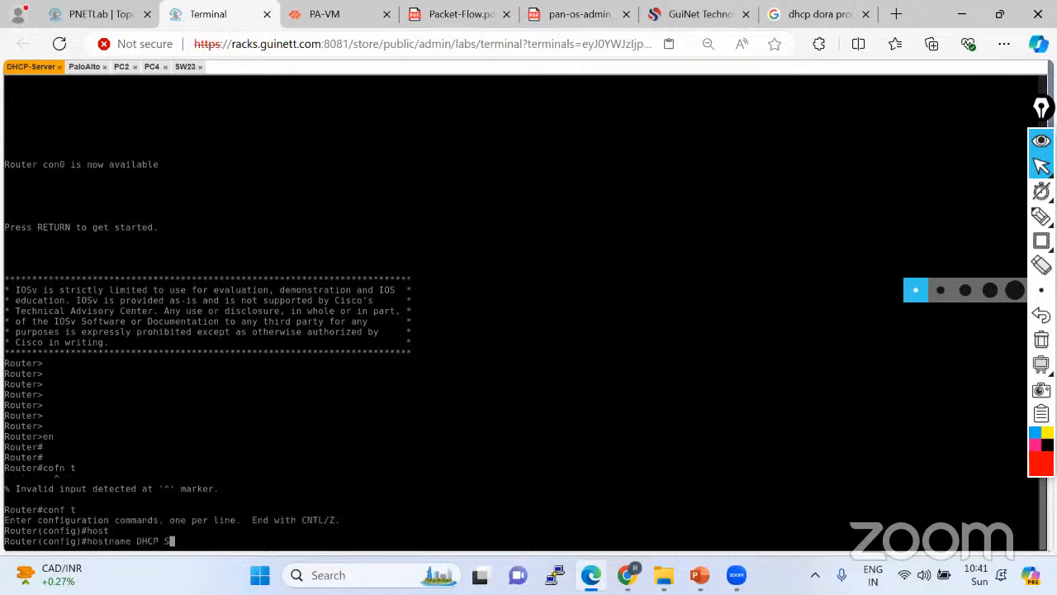
{"action": "type", "text": "DHCP Server"}
{"action": "key", "text": "Return"}
{"action": "key", "text": "Return"}
{"action": "key", "text": "Return"}
{"action": "key", "text": "Return"}
{"action": "key", "text": "Return"}
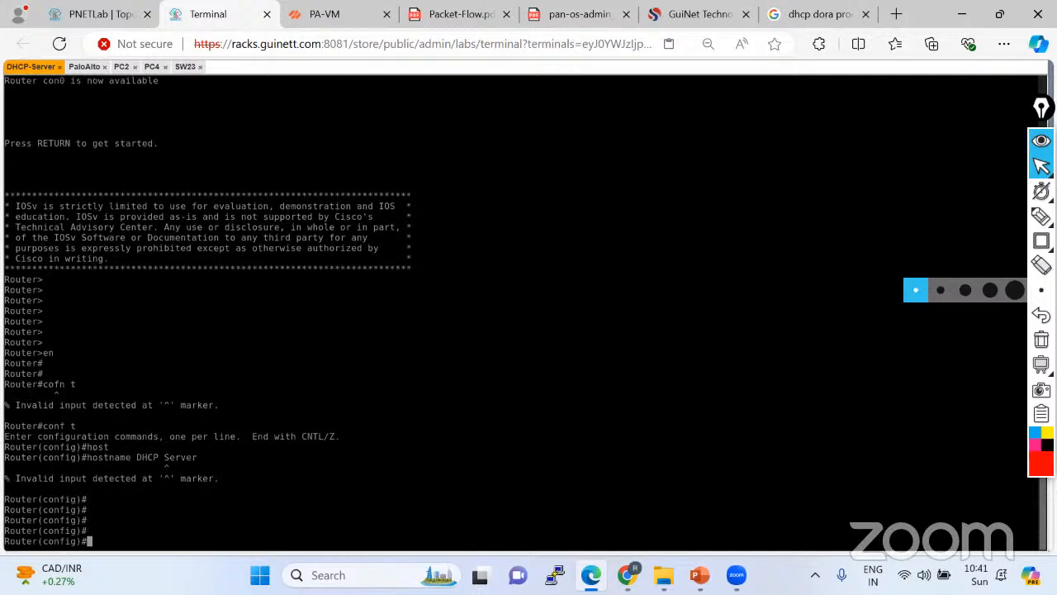
{"action": "key", "text": "Up"}
{"action": "key", "text": "BackSpace"}
{"action": "type", "text": "_"}
{"action": "key", "text": "Return"}
{"action": "key", "text": "Return"}
{"action": "key", "text": "Return"}
{"action": "key", "text": "Return"}
{"action": "key", "text": "Return"}
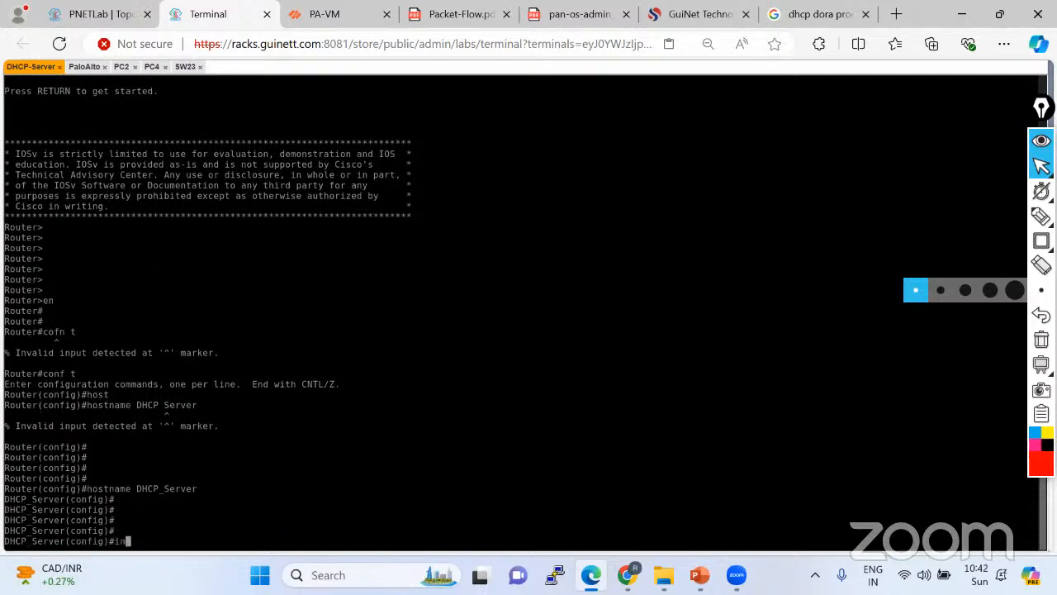
Give Gi0/0 address 192.168.10.2 255.255.255.0 and bring it up with no shutdown.
{"action": "type", "text": "int"}
{"action": "left_click", "coordinate": [91, 16]}
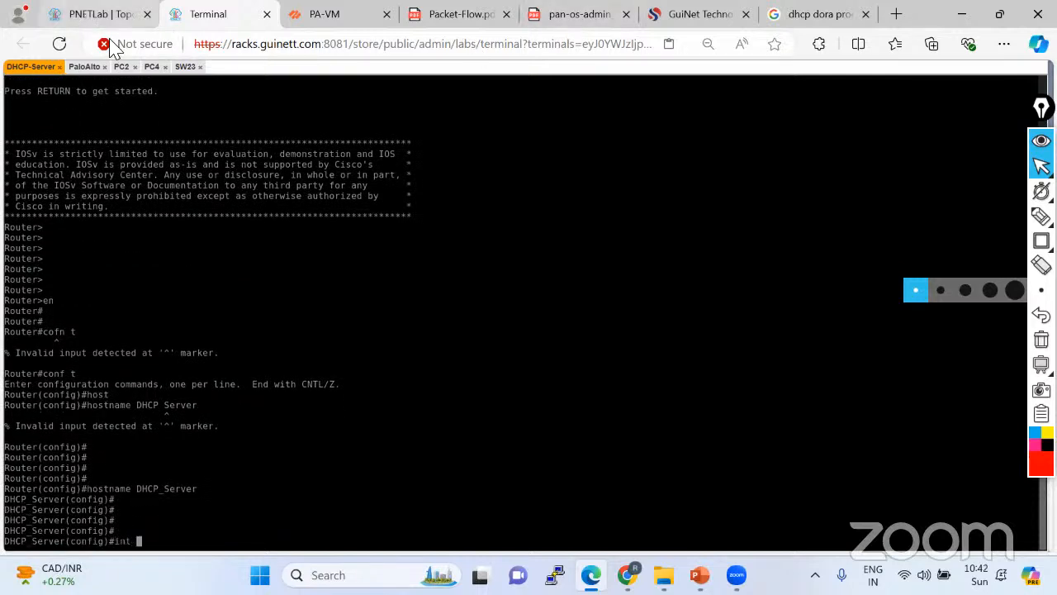
{"action": "left_click_drag", "start_coordinate": [88, 143], "coordinate": [131, 138]}
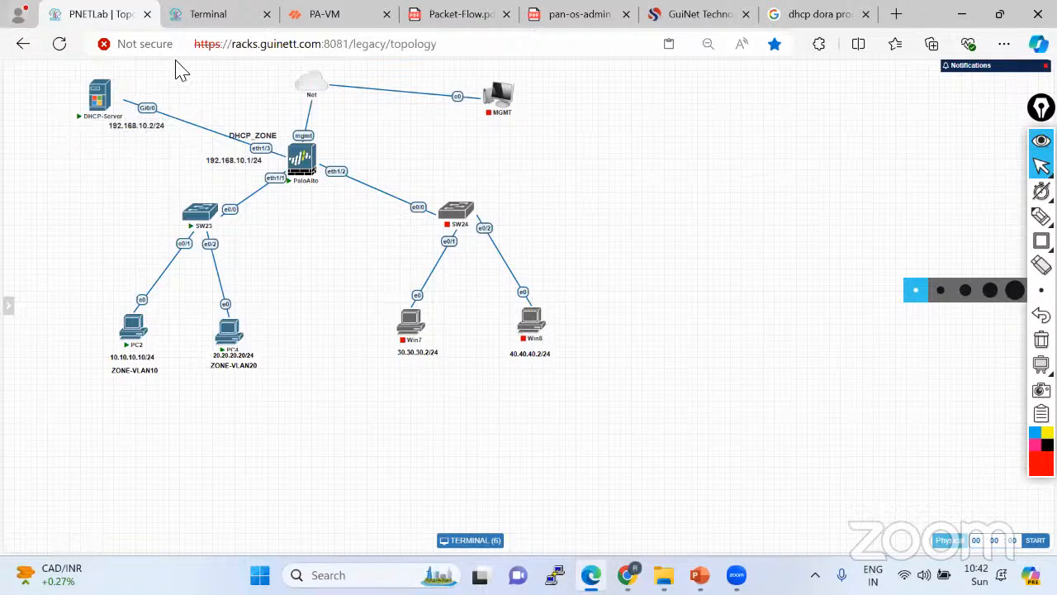
{"action": "left_click", "coordinate": [211, 17]}
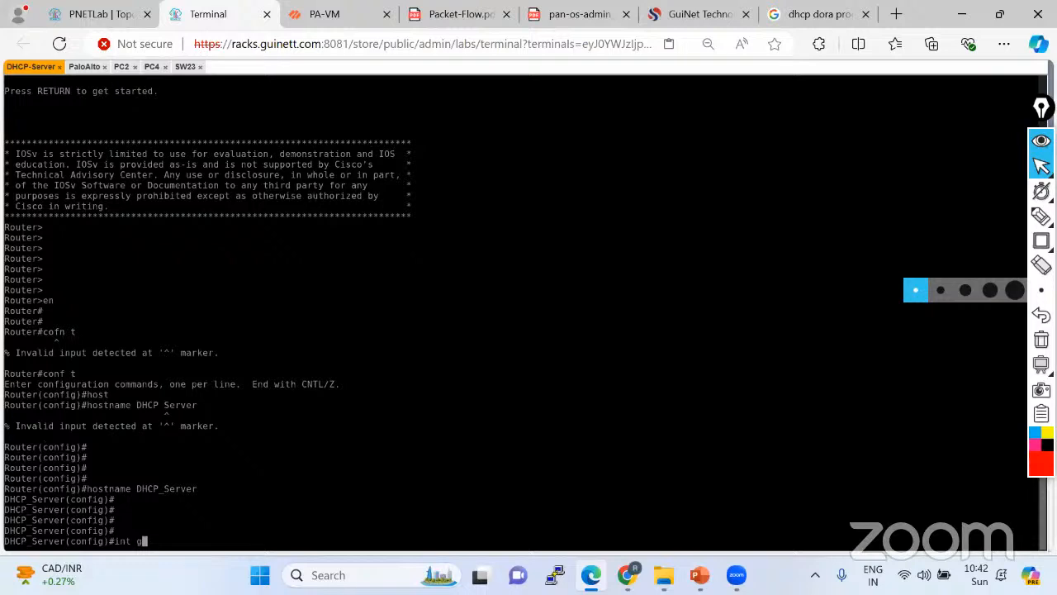
{"action": "type", "text": "gi0/0"}
{"action": "key", "text": "Return"}
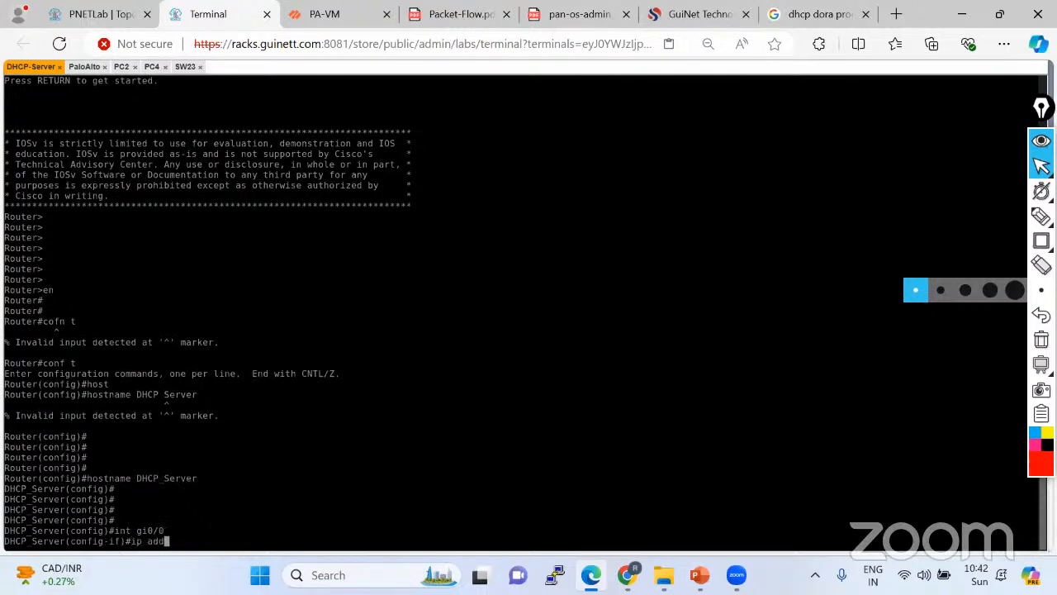
{"action": "type", "text": "ip add"}
{"action": "key", "text": "Tab"}
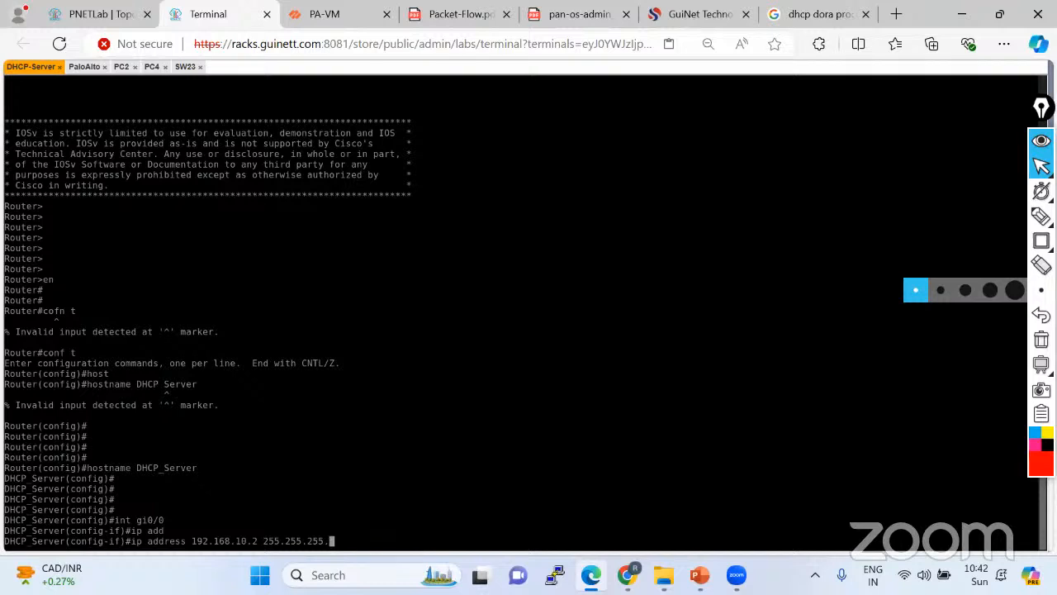
{"action": "key", "text": "Return"}
{"action": "key", "text": "Return"}
{"action": "type", "text": "no sh"}
{"action": "key", "text": "Tab"}
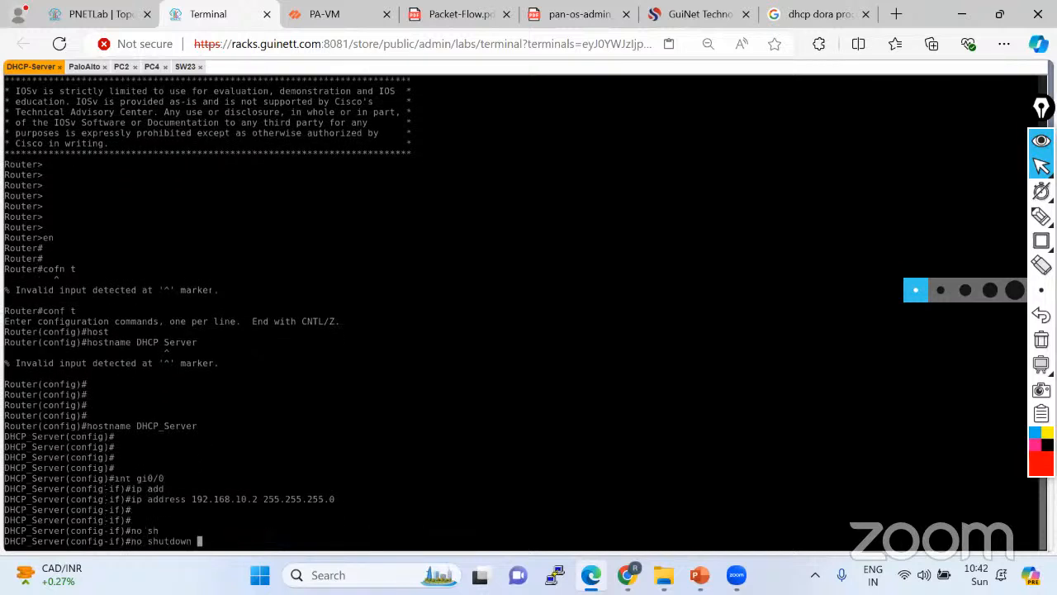
{"action": "key", "text": "Return"}
{"action": "key", "text": "Return"}
{"action": "key", "text": "Return"}
{"action": "key", "text": "Return"}
{"action": "key", "text": "Return"}
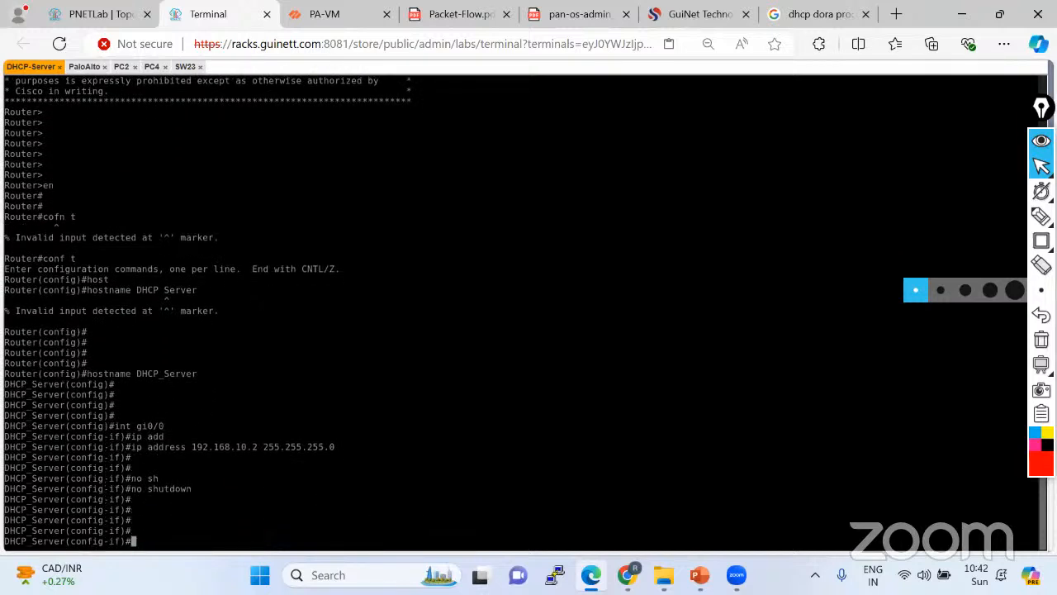
{"action": "left_click", "coordinate": [104, 15]}
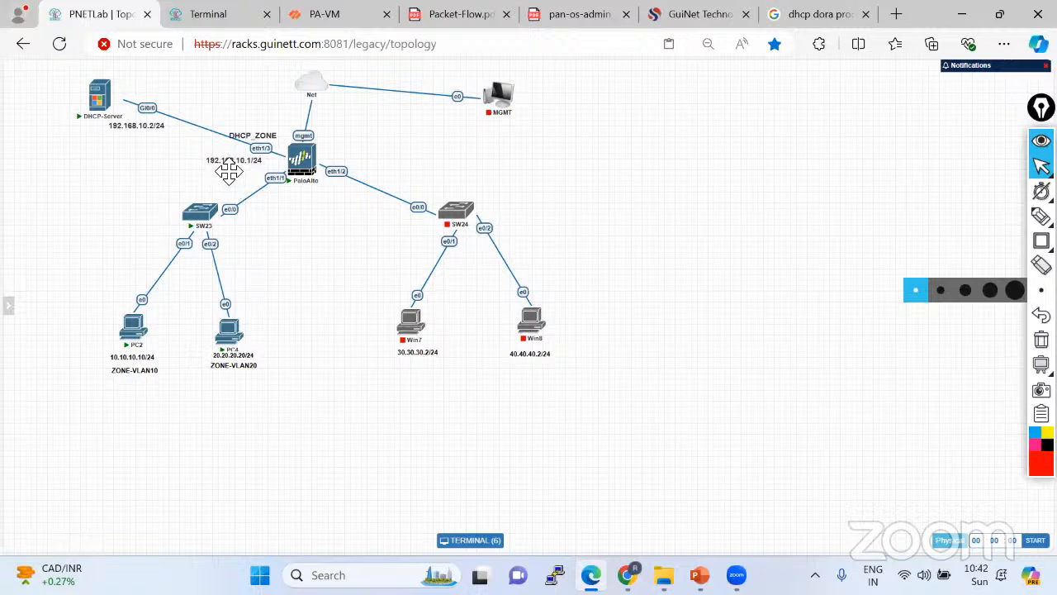
Make ethernet1/3 a Layer3 interface in the default virtual router.
{"action": "left_click", "coordinate": [330, 23]}
{"action": "left_click", "coordinate": [89, 137]}
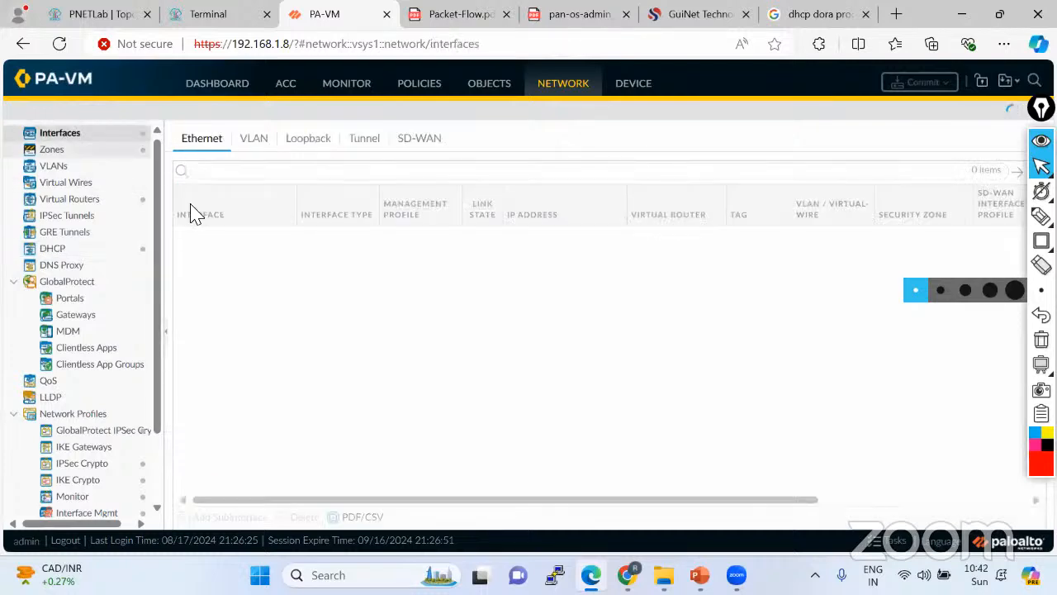
{"action": "left_click", "coordinate": [109, 16]}
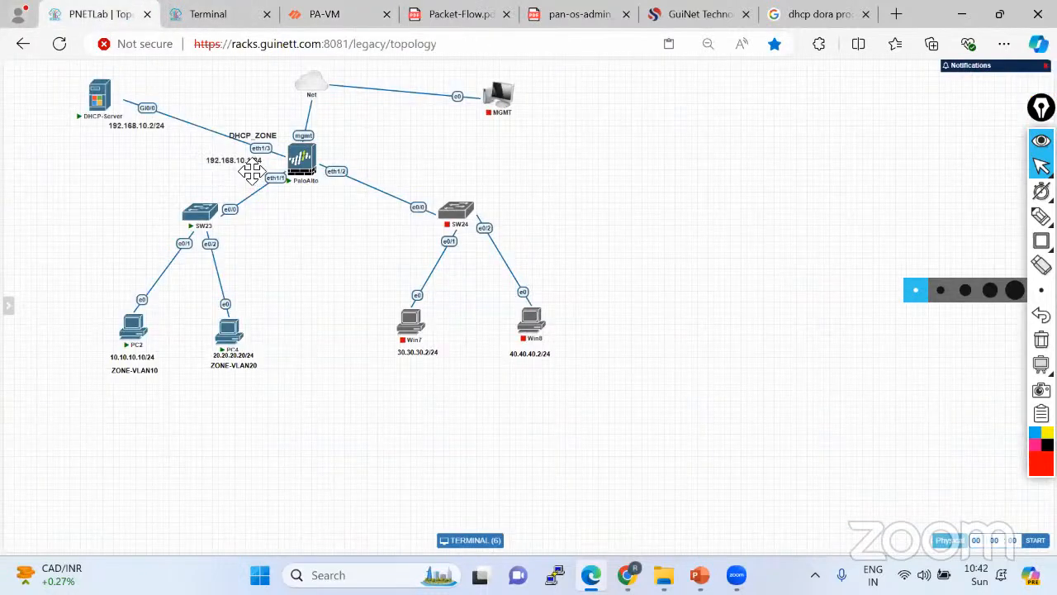
{"action": "left_click", "coordinate": [341, 20]}
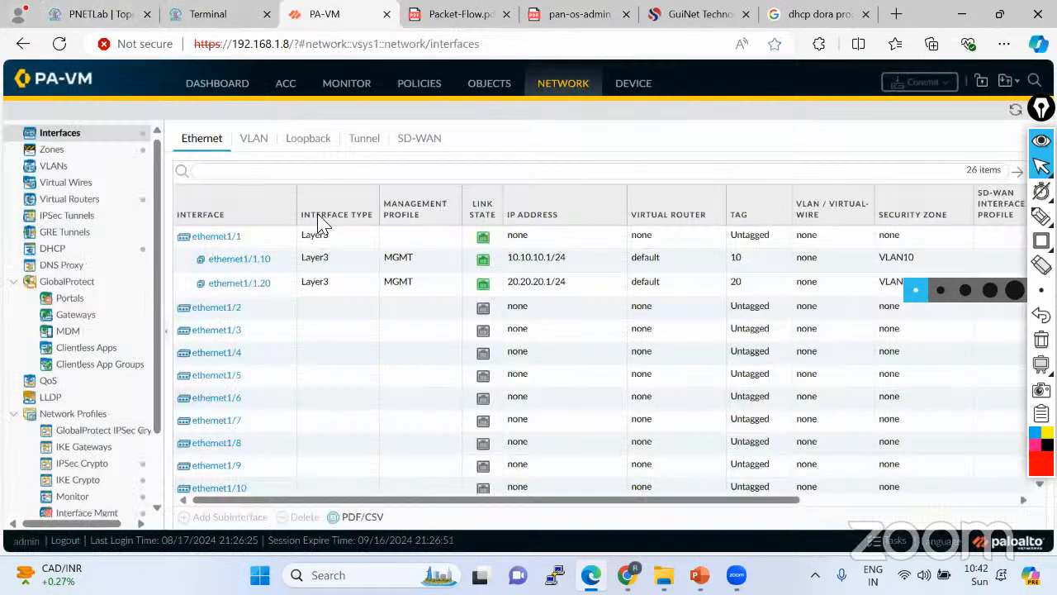
{"action": "left_click", "coordinate": [216, 331]}
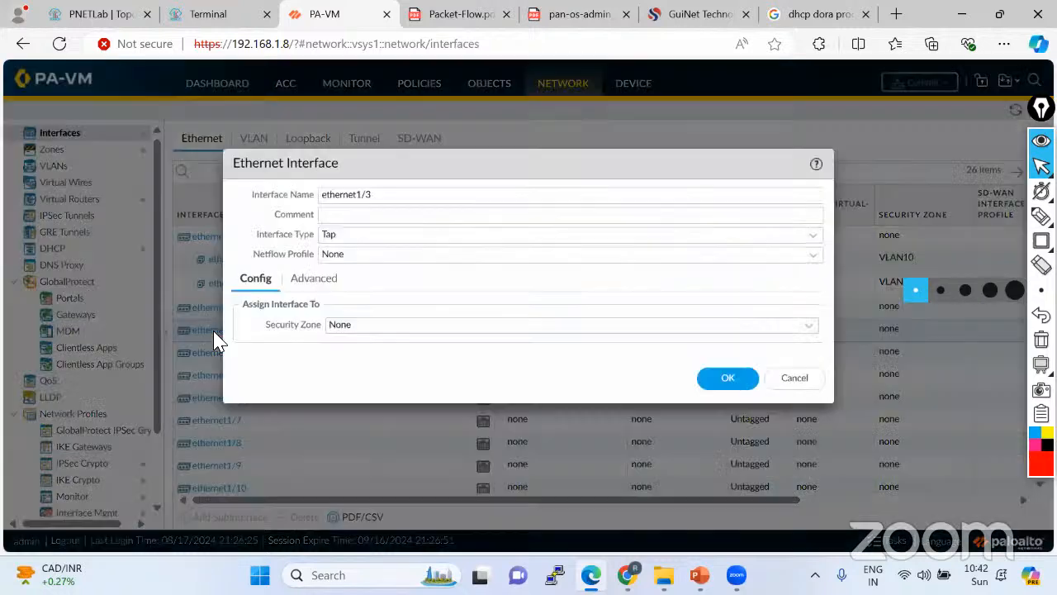
{"action": "left_click", "coordinate": [806, 237]}
{"action": "left_click", "coordinate": [383, 327]}
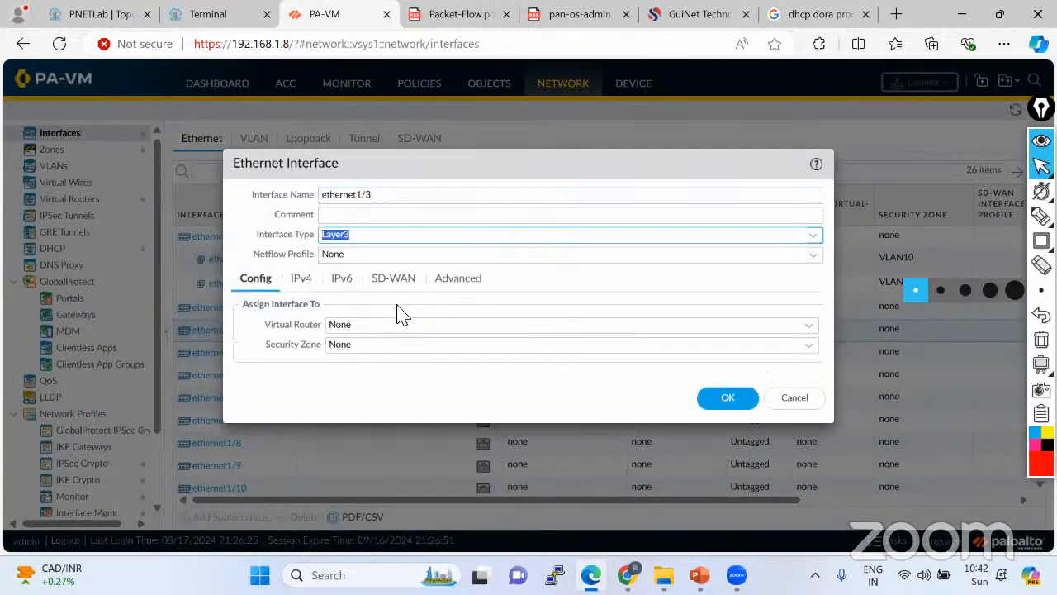
{"action": "left_click", "coordinate": [809, 327]}
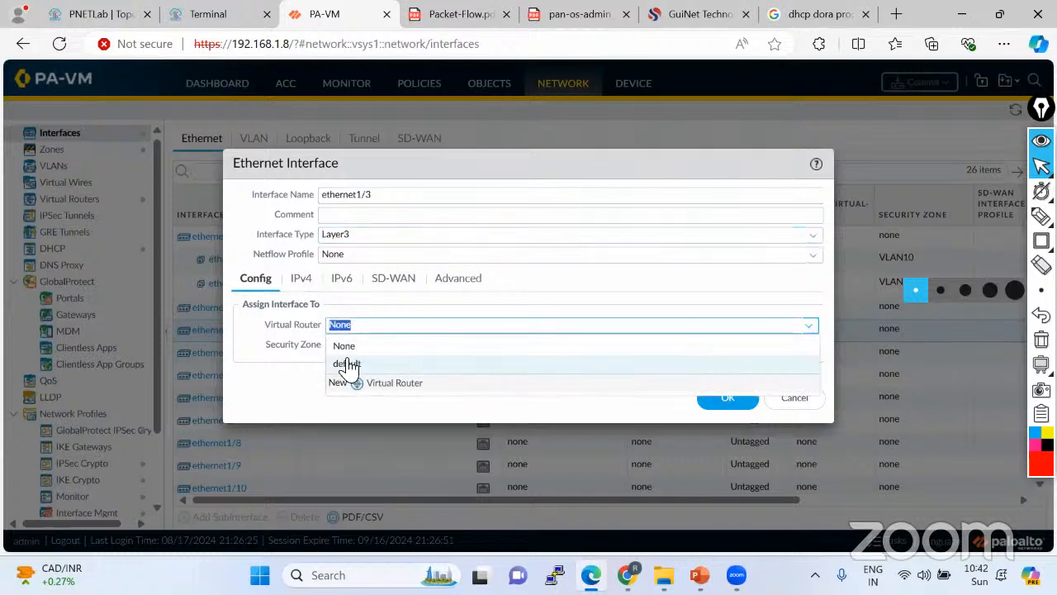
{"action": "left_click", "coordinate": [347, 366]}
Create a new DHCP security zone for ethernet1/3.
{"action": "left_click", "coordinate": [809, 349]}
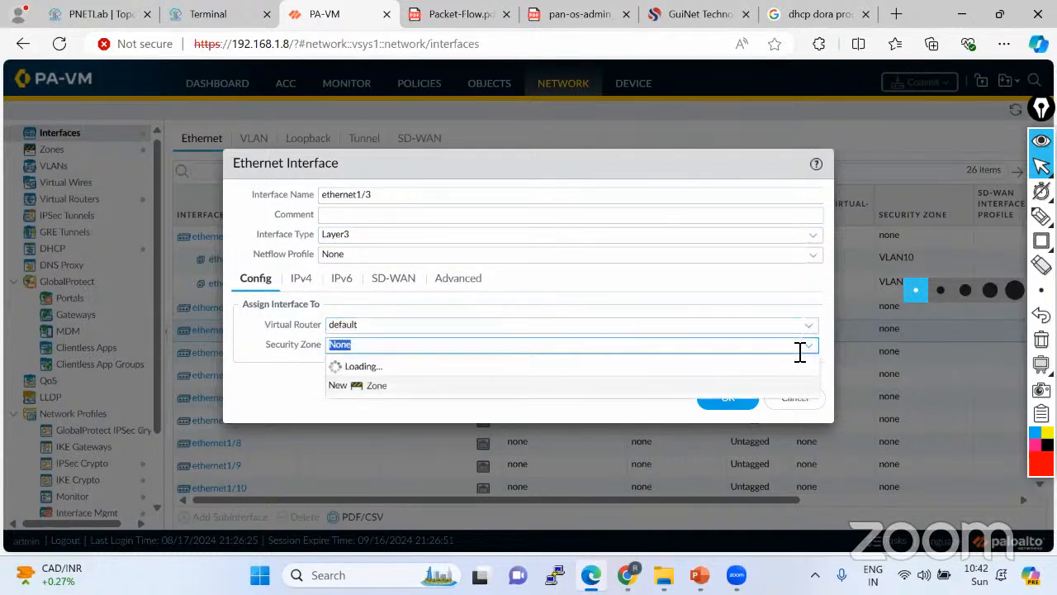
{"action": "left_click", "coordinate": [373, 438]}
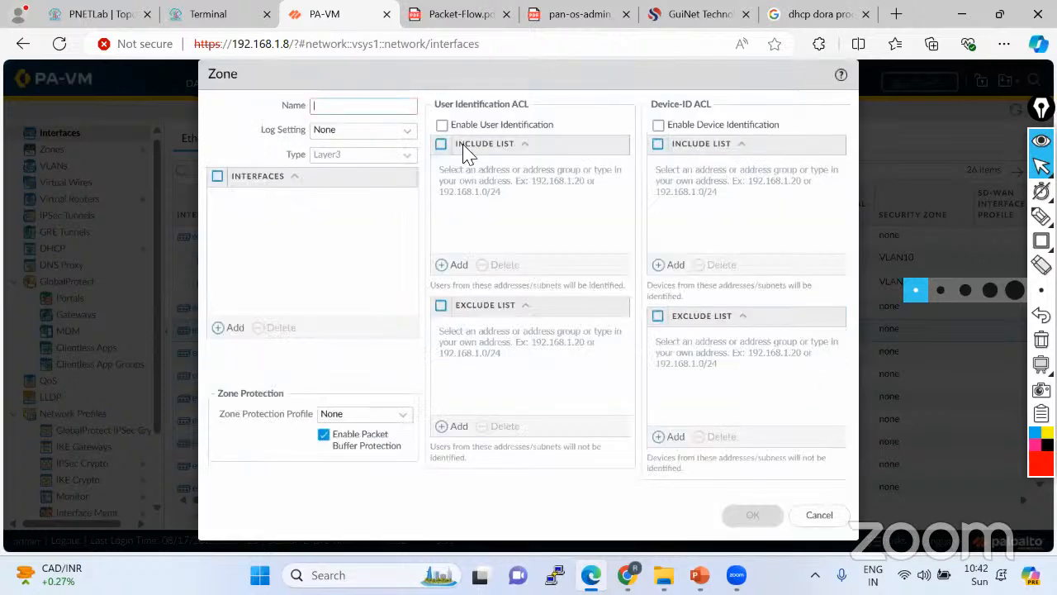
{"action": "type", "text": "DHCP"}
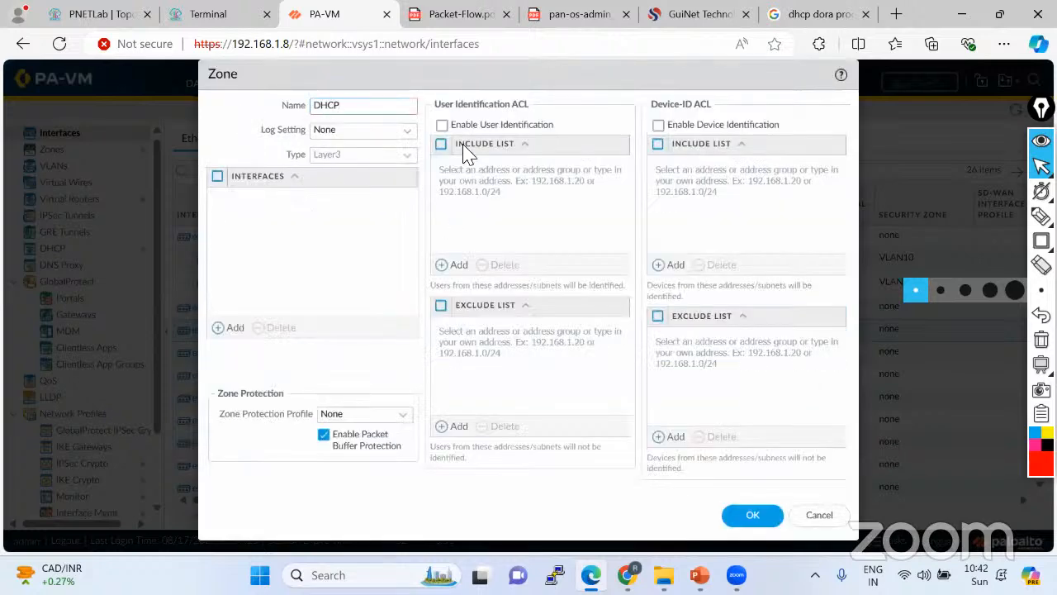
{"action": "left_click", "coordinate": [755, 520]}
Add IPv4 address 192.168.10.1/24 to ethernet1/3.
{"action": "left_click", "coordinate": [303, 279]}
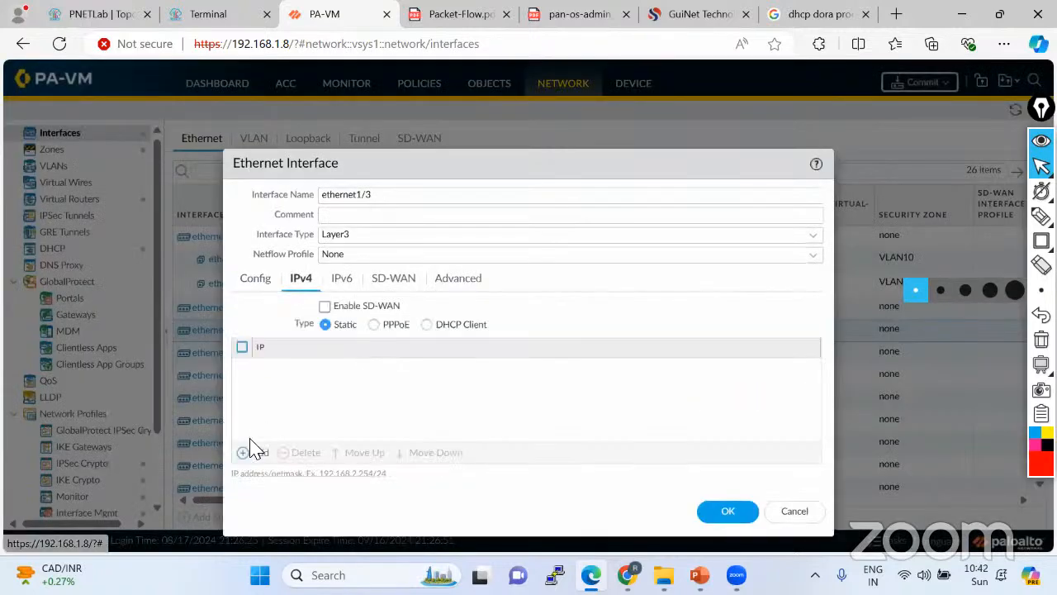
{"action": "left_click", "coordinate": [260, 453]}
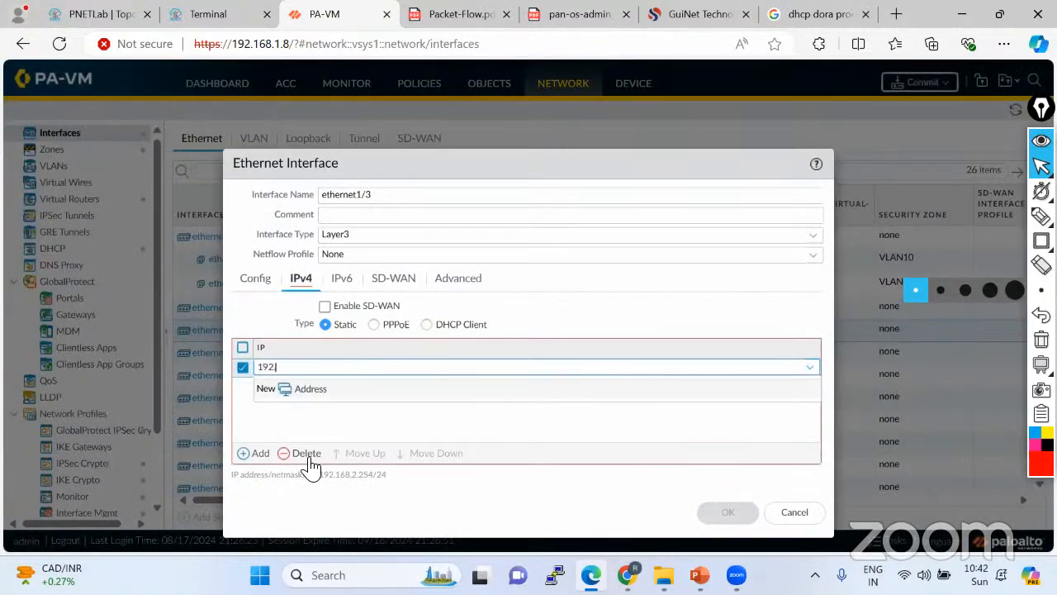
{"action": "type", "text": "192.168.10.124"}
{"action": "key", "text": "Return"}
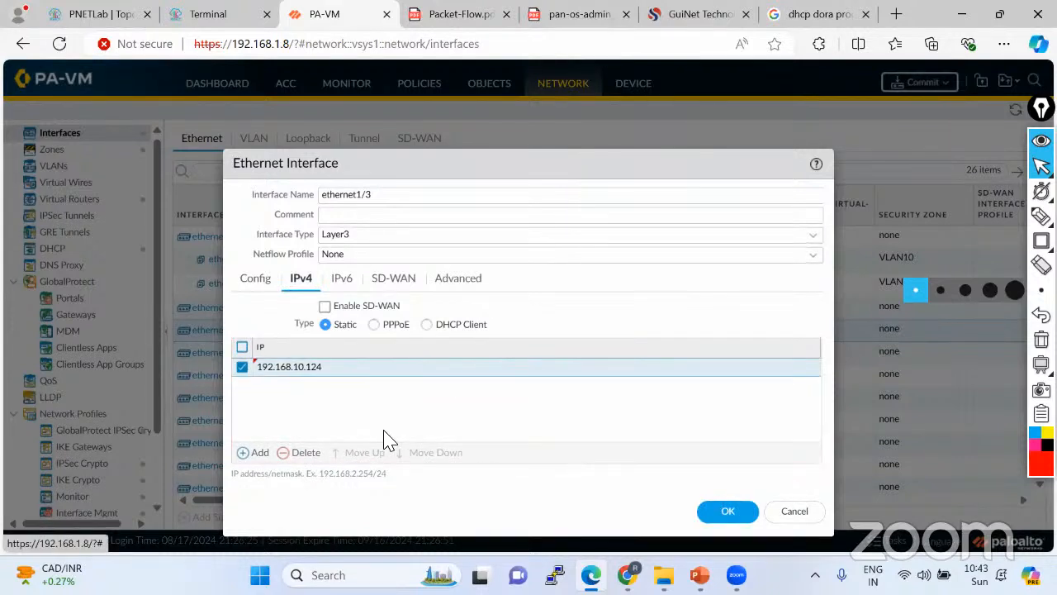
{"action": "left_click", "coordinate": [299, 370]}
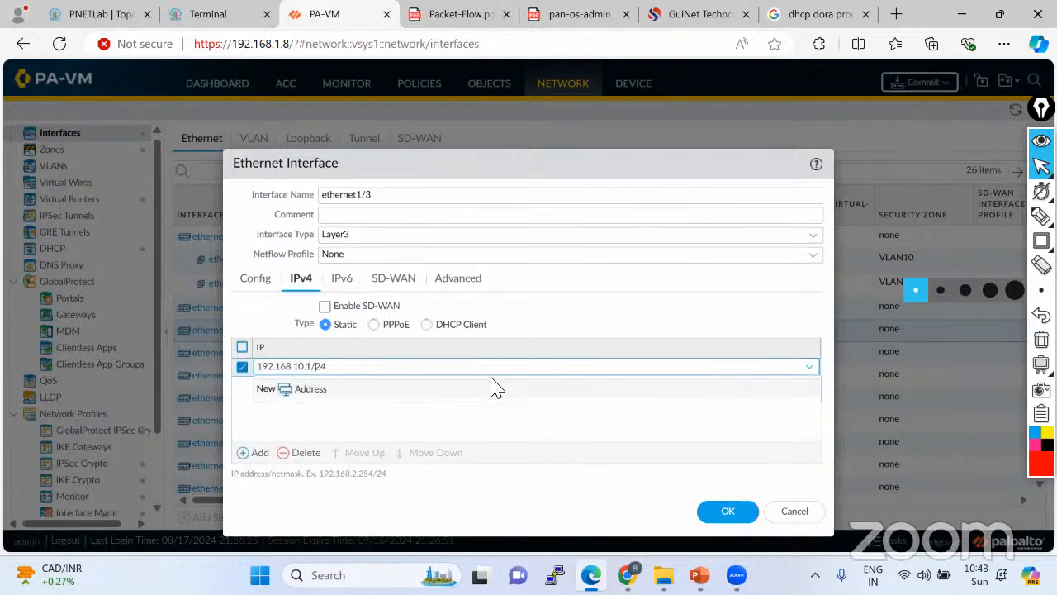
{"action": "left_click", "coordinate": [379, 425]}
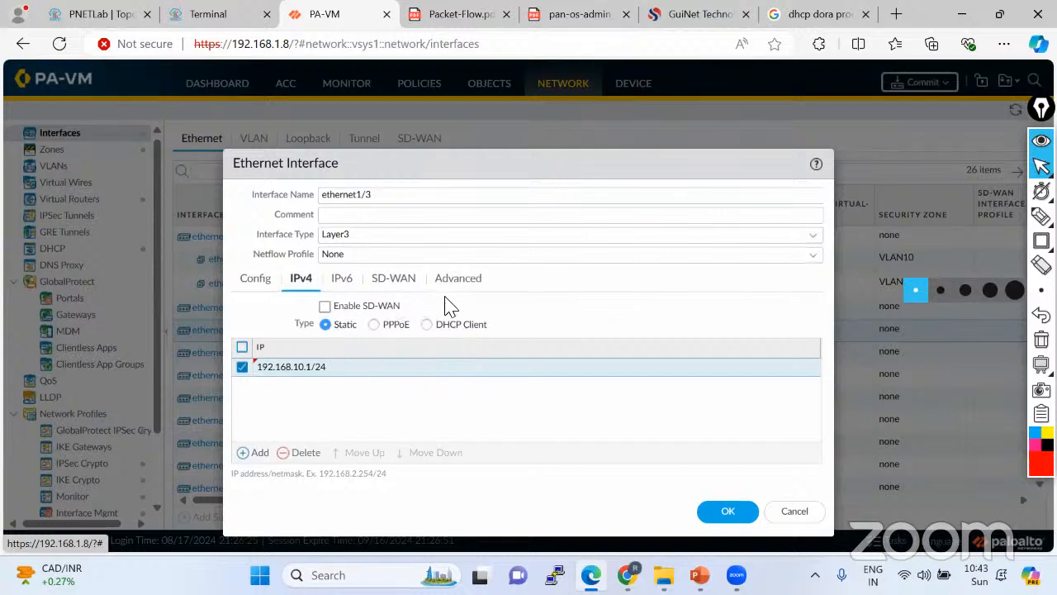
{"action": "left_click", "coordinate": [270, 285]}
{"action": "left_click", "coordinate": [301, 283]}
{"action": "left_click", "coordinate": [264, 280]}
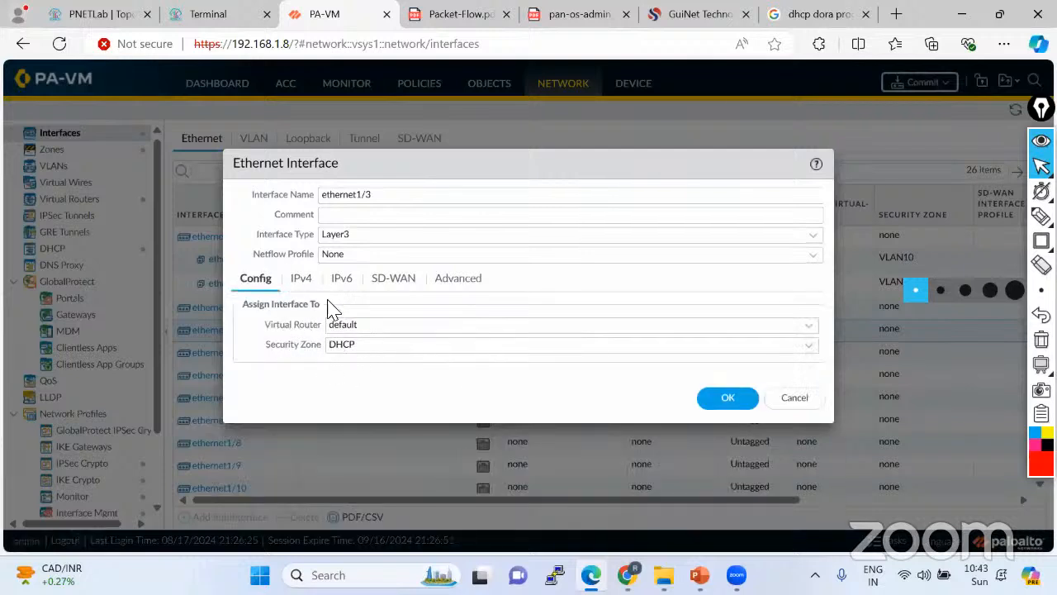
{"action": "left_click", "coordinate": [304, 282]}
Apply the MGMT management profile and save the ethernet1/3 settings.
{"action": "left_click", "coordinate": [461, 282]}
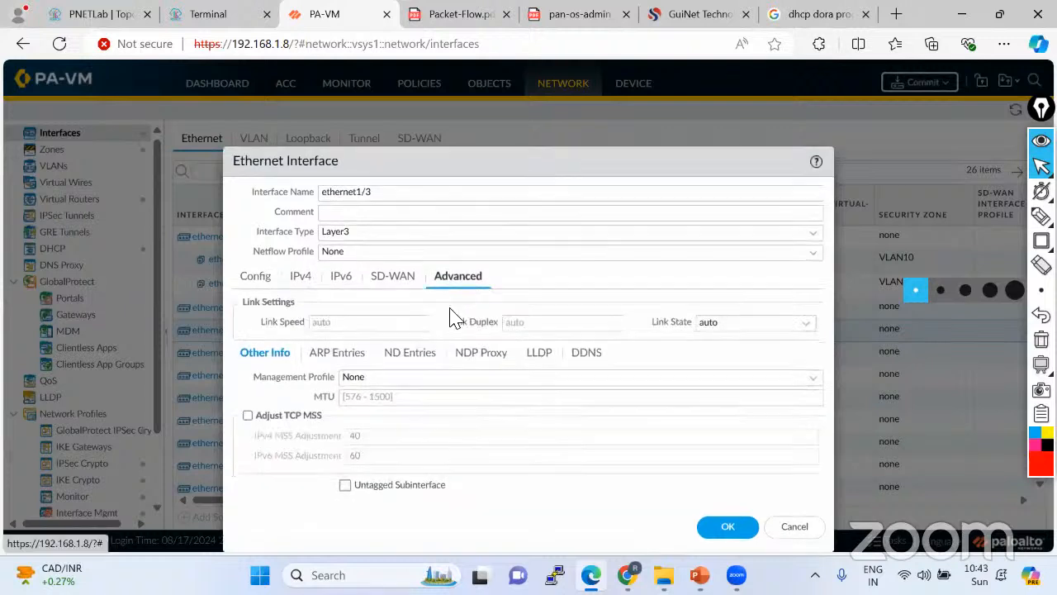
{"action": "left_click", "coordinate": [814, 379]}
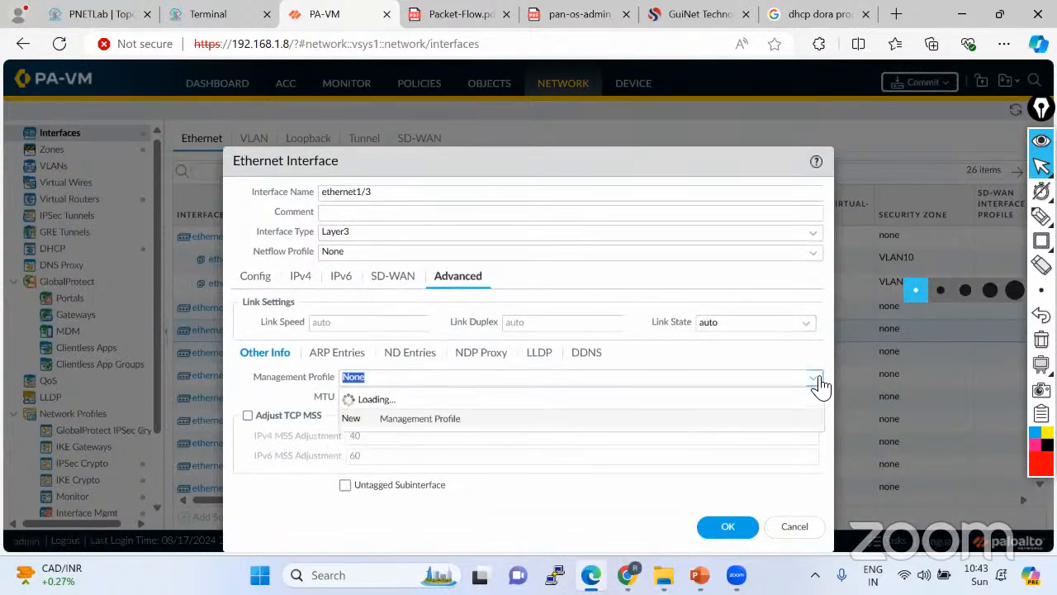
{"action": "left_click", "coordinate": [408, 443]}
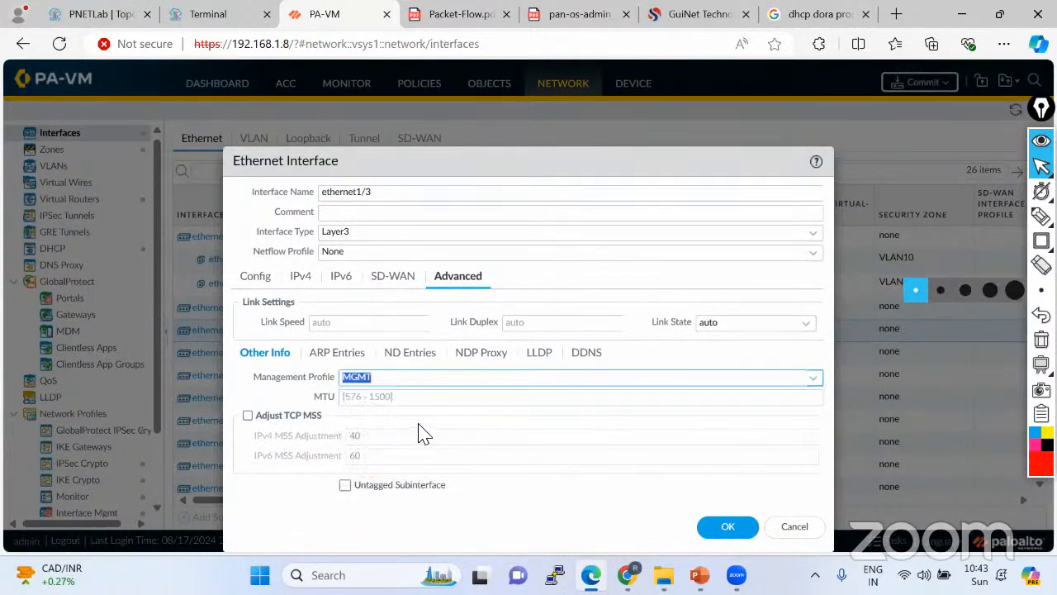
{"action": "left_click", "coordinate": [727, 527]}
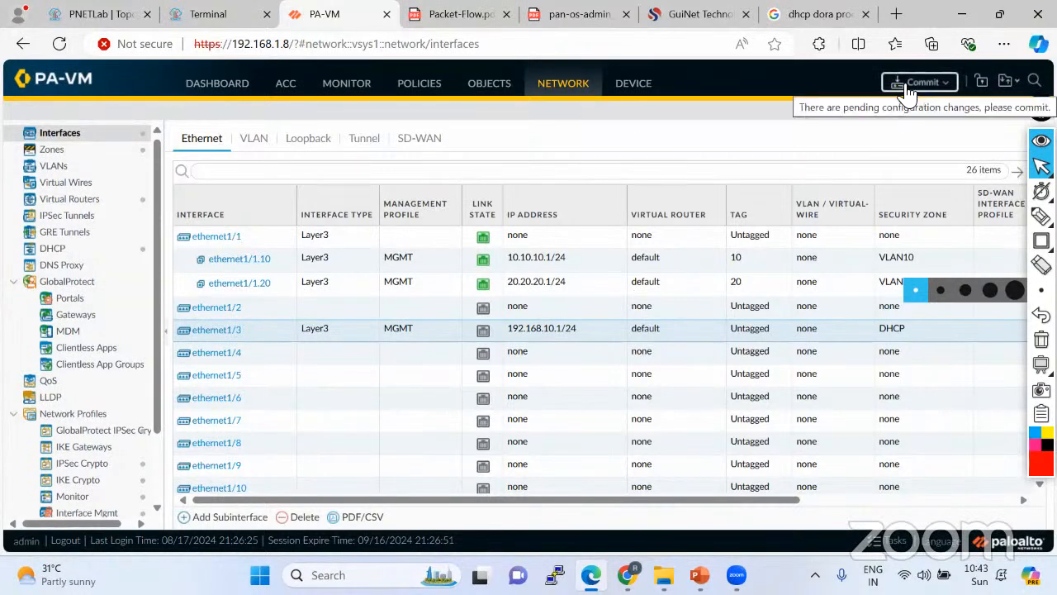
Show the lab topology and reposition labels around the firewall, DHCP server and VLAN PCs.
{"action": "left_click", "coordinate": [100, 15]}
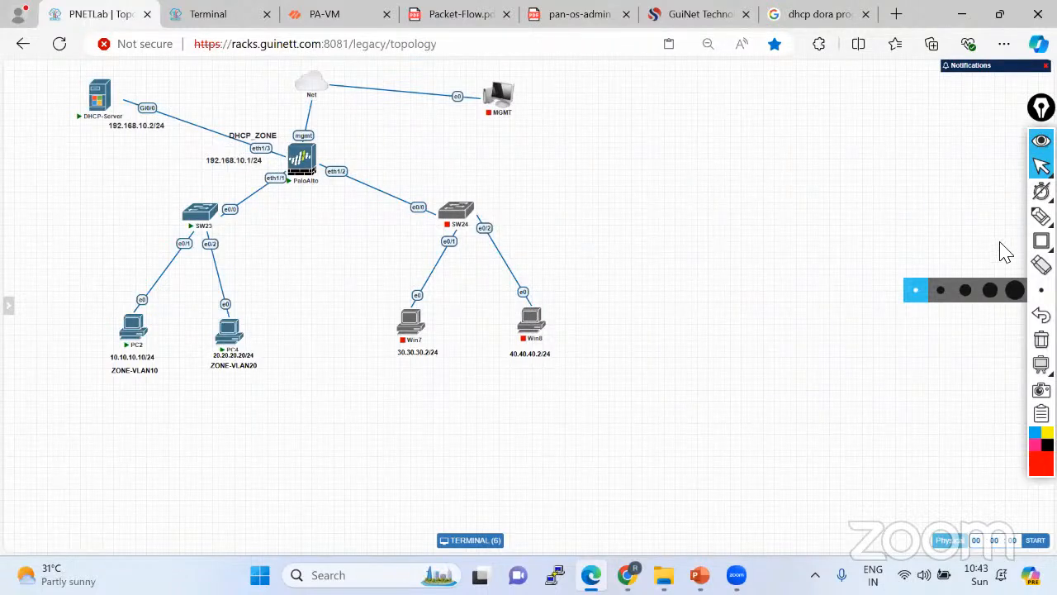
{"action": "left_click", "coordinate": [981, 218]}
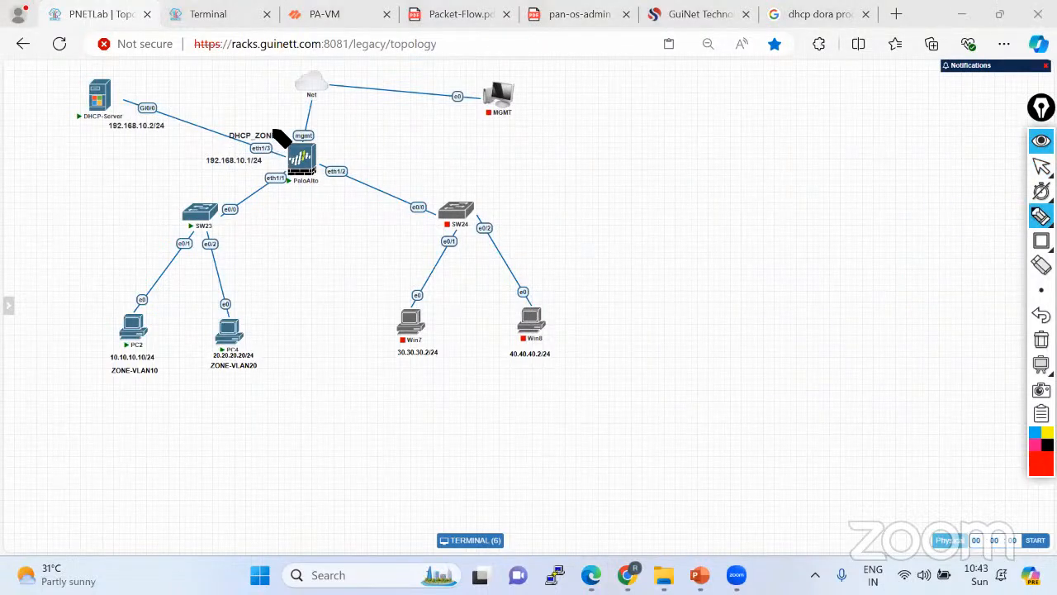
{"action": "mouse_move", "coordinate": [272, 132]}
{"action": "left_mouse_down"}
{"action": "mouse_move", "coordinate": [230, 142]}
{"action": "mouse_move", "coordinate": [277, 142]}
{"action": "mouse_move", "coordinate": [268, 129]}
{"action": "left_mouse_up"}
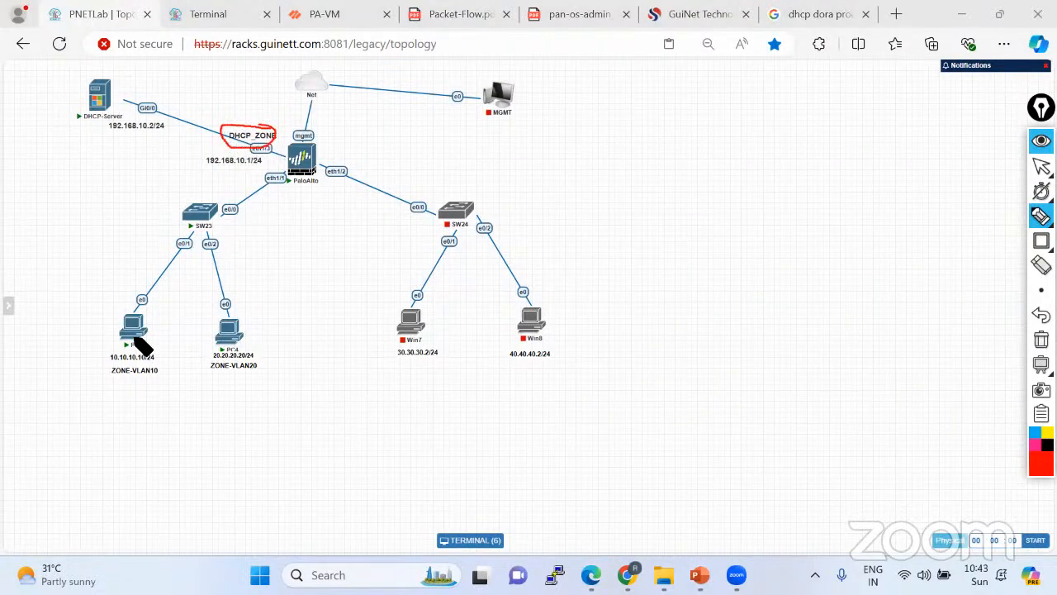
{"action": "left_click_drag", "start_coordinate": [114, 364], "coordinate": [132, 364]}
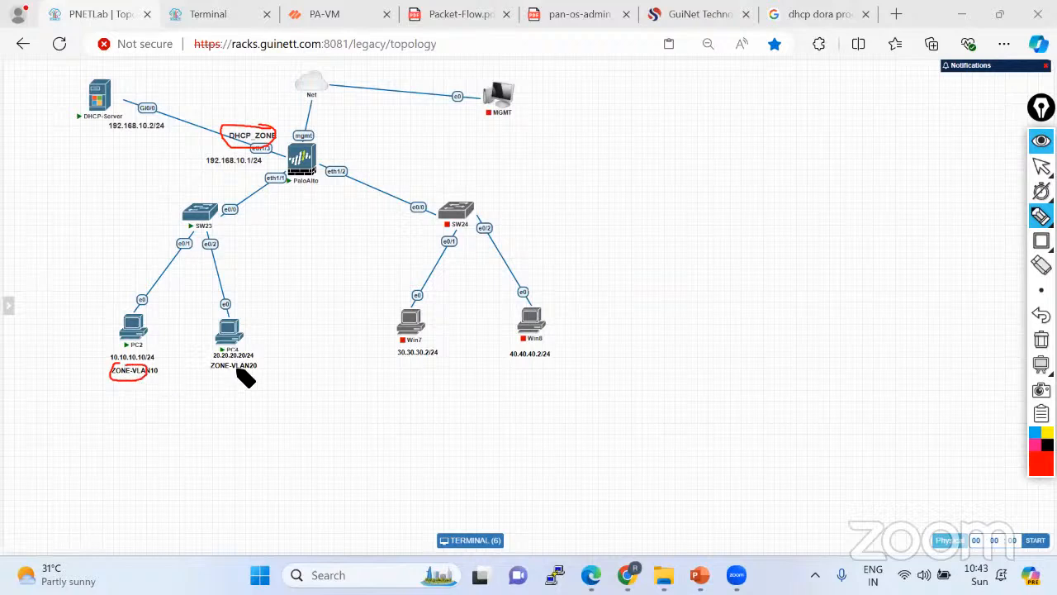
{"action": "mouse_move", "coordinate": [252, 361]}
{"action": "left_mouse_down"}
{"action": "mouse_move", "coordinate": [213, 368]}
{"action": "mouse_move", "coordinate": [232, 353]}
{"action": "left_mouse_up"}
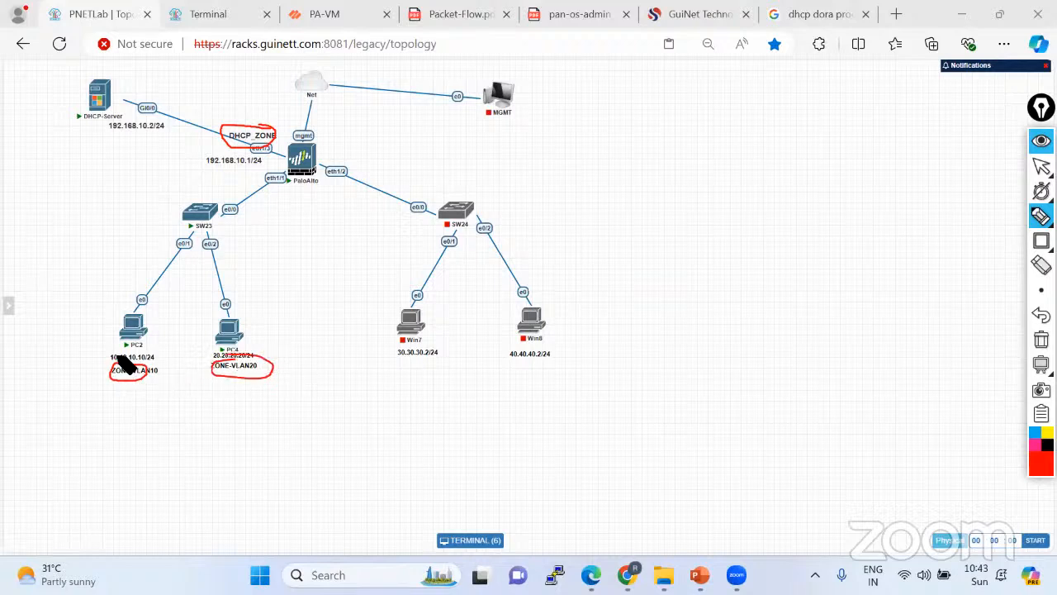
{"action": "mouse_move", "coordinate": [118, 358]}
{"action": "left_mouse_down"}
{"action": "mouse_move", "coordinate": [168, 306]}
{"action": "mouse_move", "coordinate": [237, 165]}
{"action": "mouse_move", "coordinate": [133, 114]}
{"action": "left_mouse_up"}
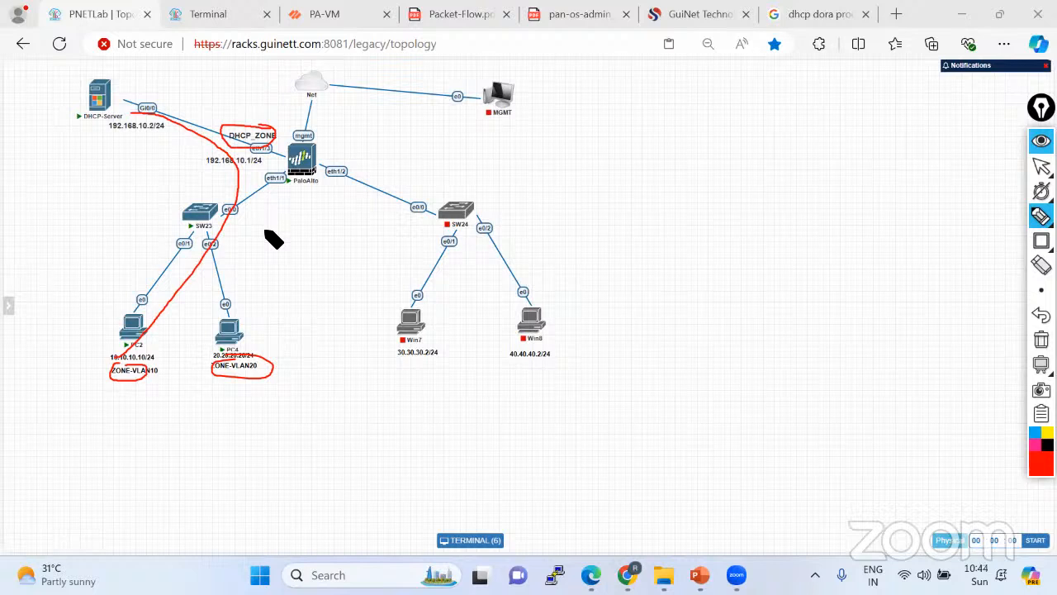
{"action": "left_click", "coordinate": [1041, 340]}
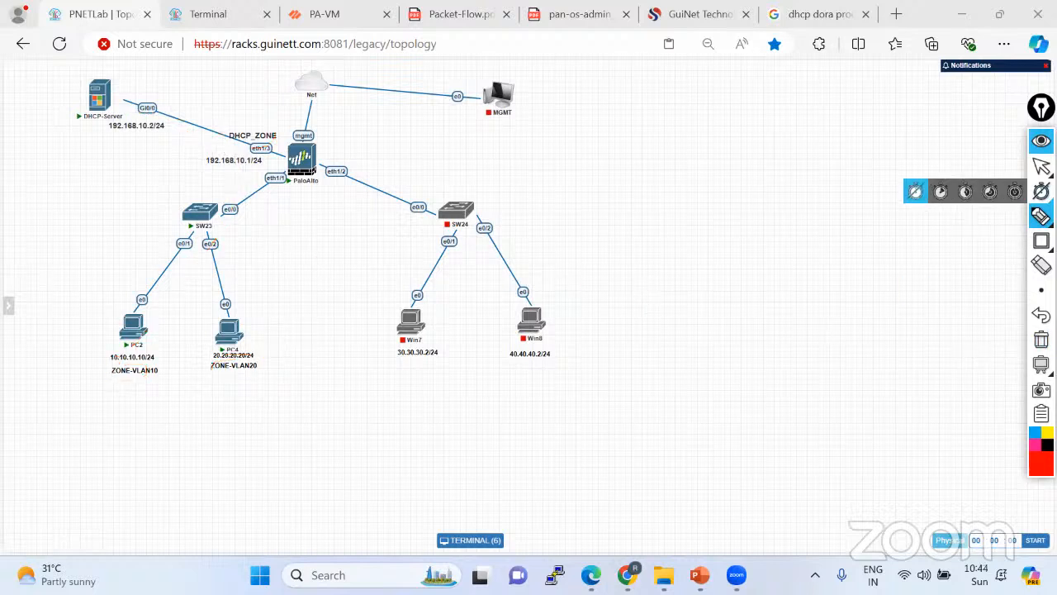
Start a new universal security policy rule and correct its name.
{"action": "left_click", "coordinate": [334, 15]}
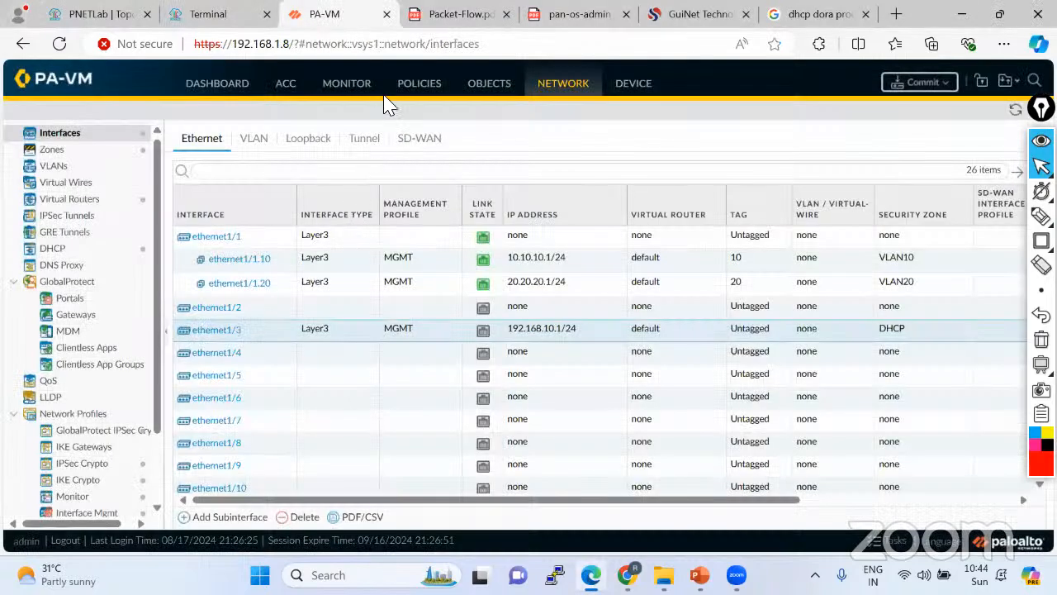
{"action": "left_click", "coordinate": [413, 86]}
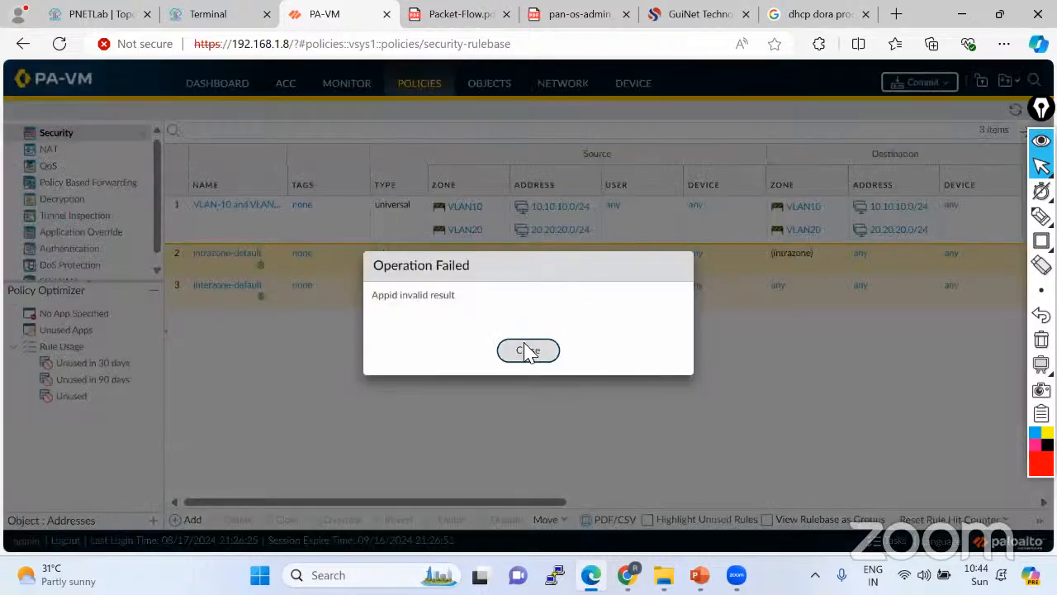
{"action": "left_click", "coordinate": [527, 351]}
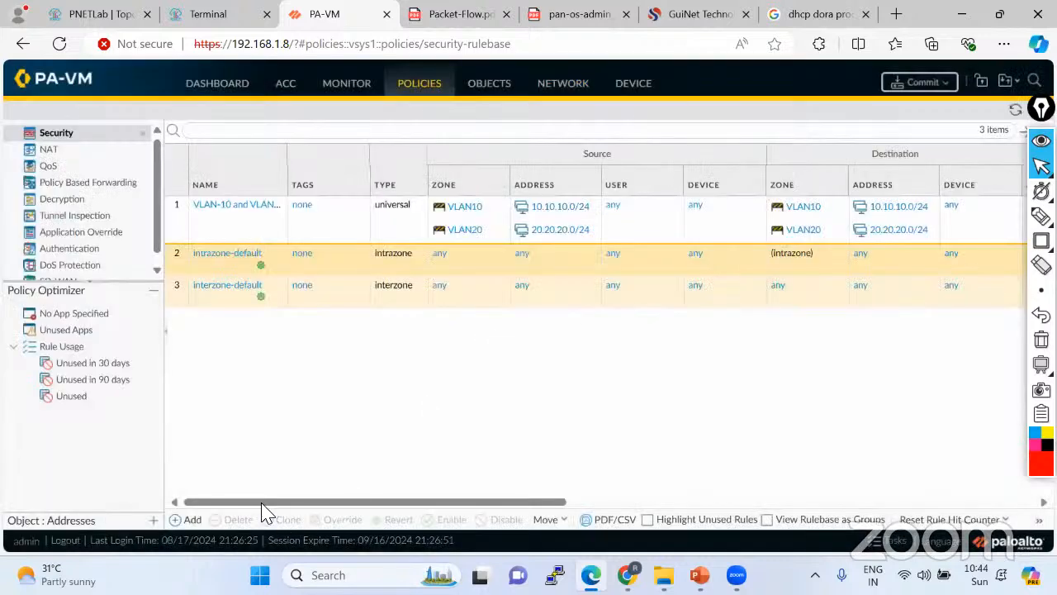
{"action": "left_click", "coordinate": [197, 520]}
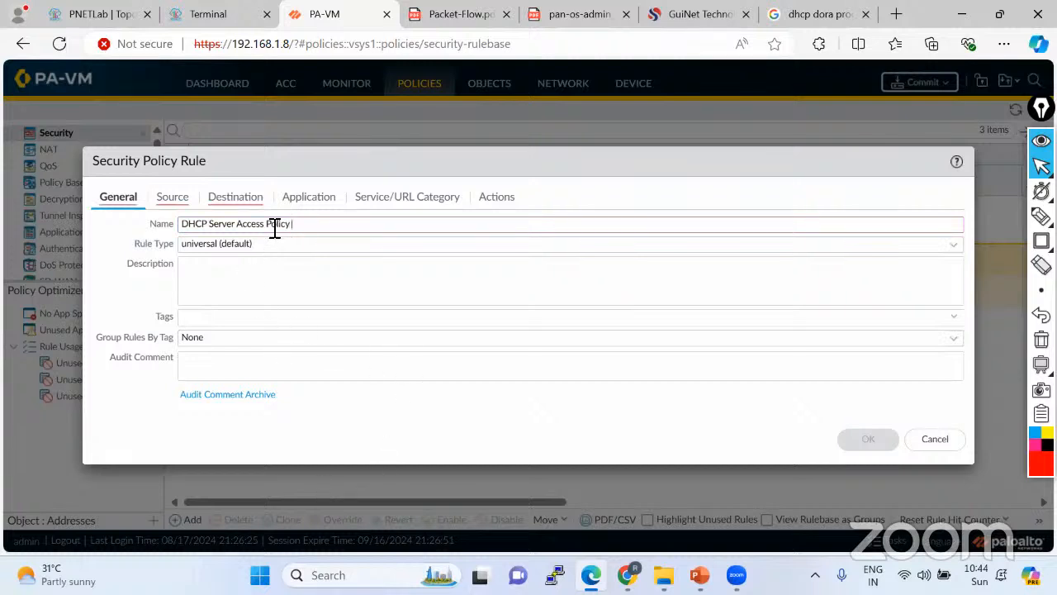
{"action": "mouse_move", "coordinate": [274, 228]}
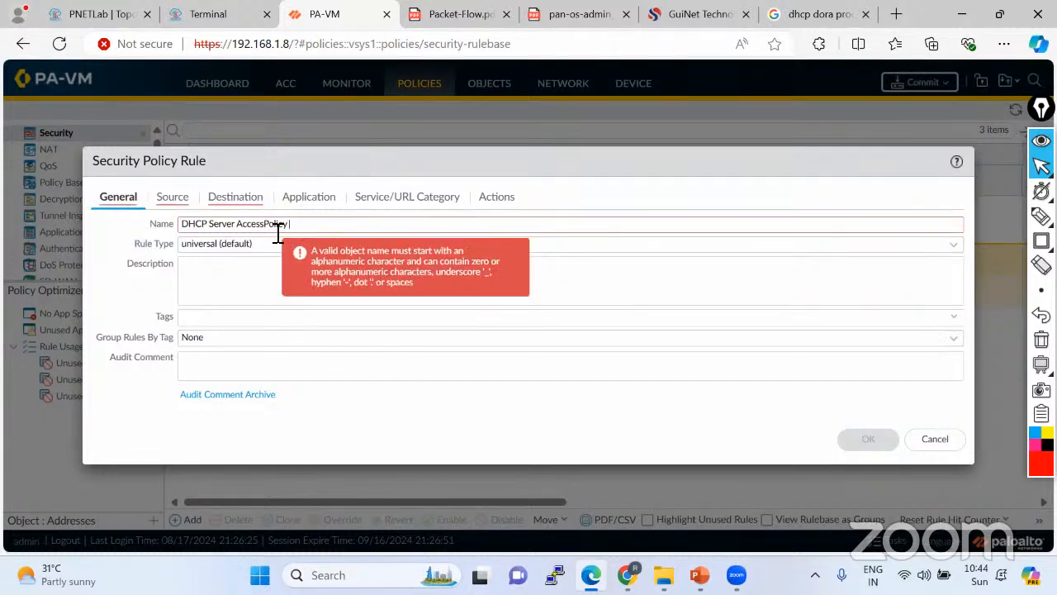
{"action": "left_click", "coordinate": [241, 230]}
{"action": "key", "text": "BackSpace"}
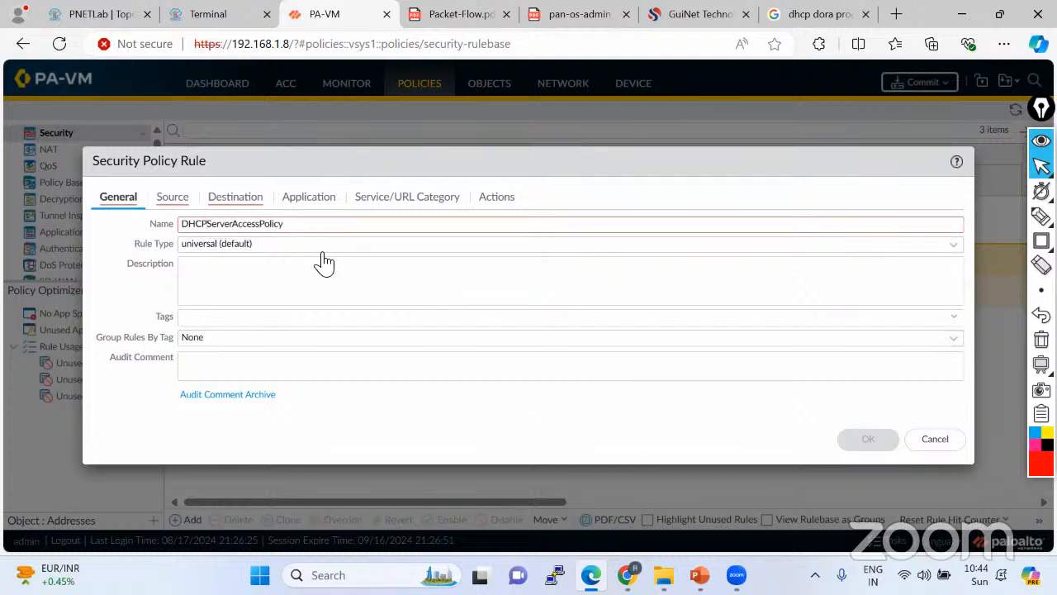
{"action": "left_click", "coordinate": [318, 244]}
{"action": "left_click", "coordinate": [217, 264]}
{"action": "type", "text": "_"}
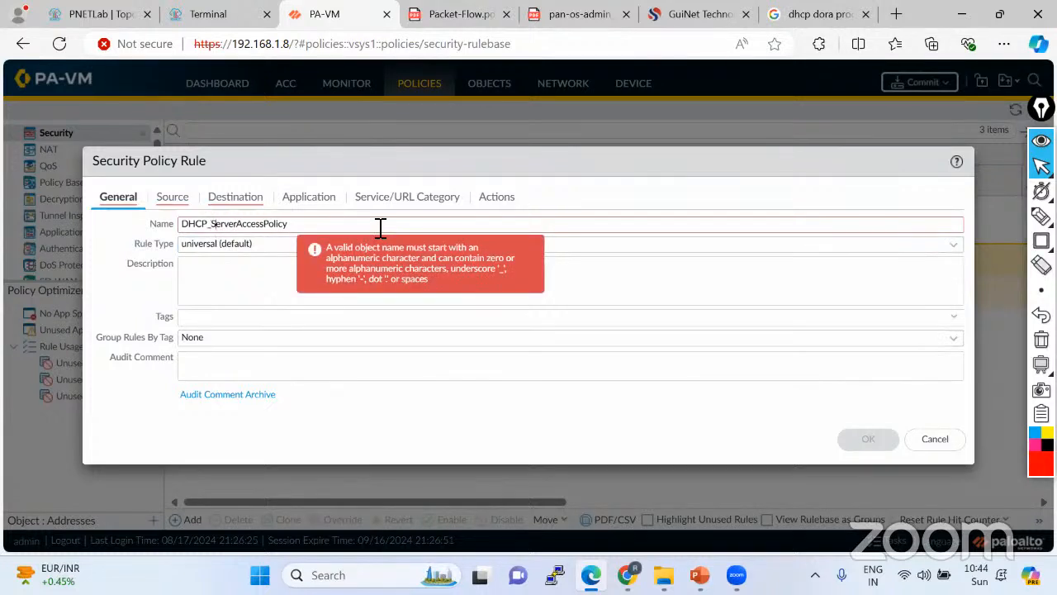
{"action": "type", "text": "_"}
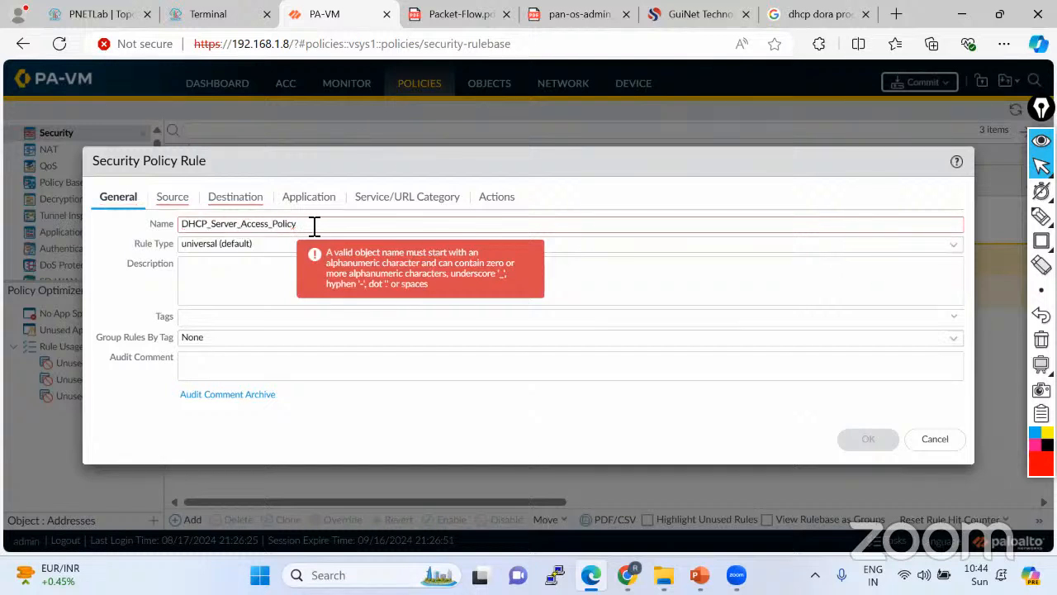
{"action": "left_click", "coordinate": [128, 268]}
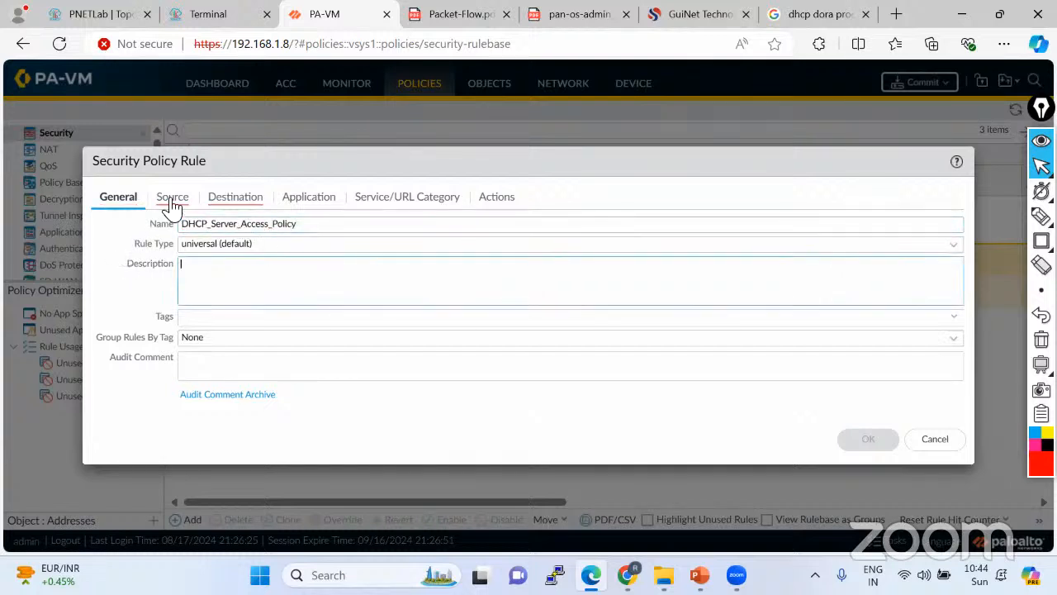
Add source zones VLAN10 and VLAN20 and source addresses 10.10.10.0/24 and 20.20.20.0/24.
{"action": "left_click", "coordinate": [177, 201]}
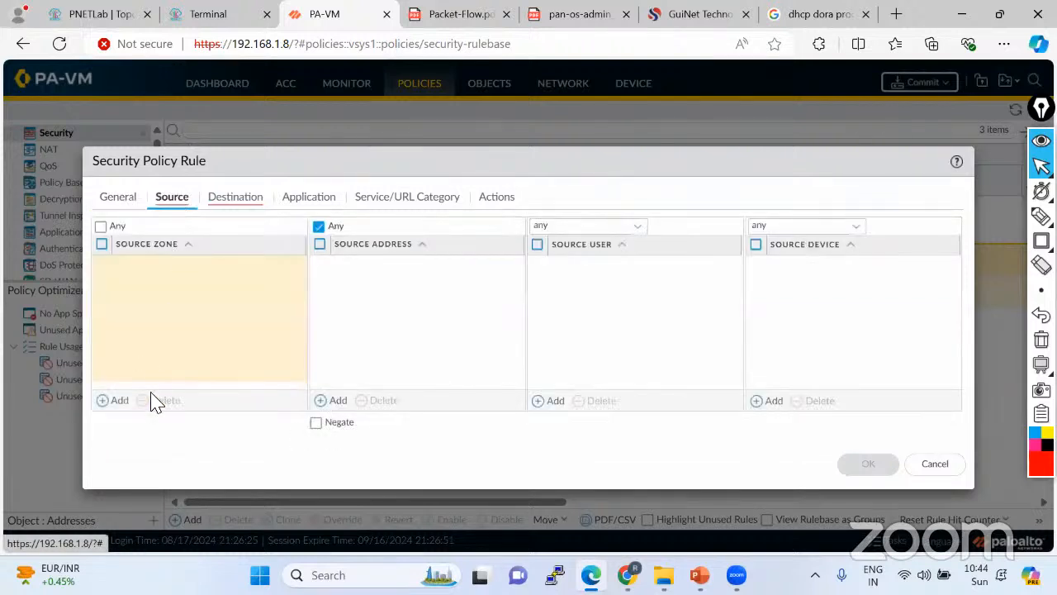
{"action": "left_click", "coordinate": [120, 402]}
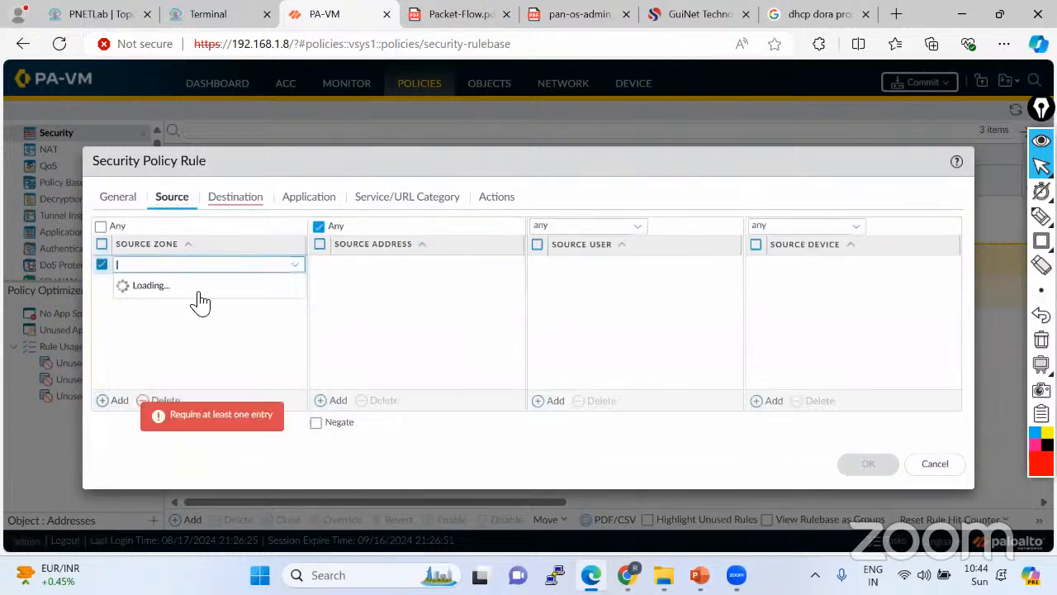
{"action": "left_click", "coordinate": [205, 318]}
{"action": "left_click", "coordinate": [120, 401]}
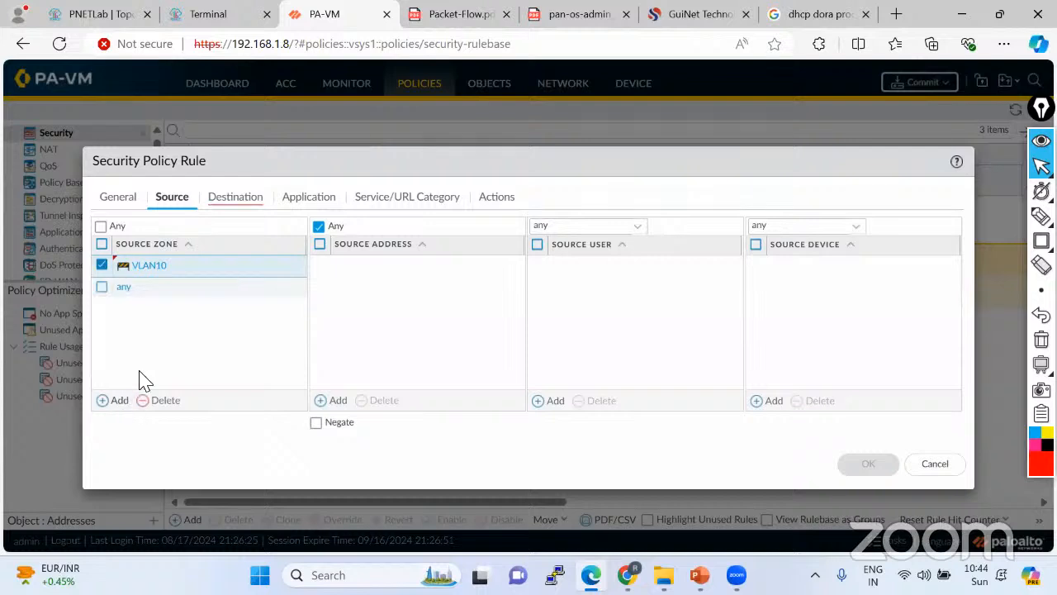
{"action": "left_click", "coordinate": [149, 361]}
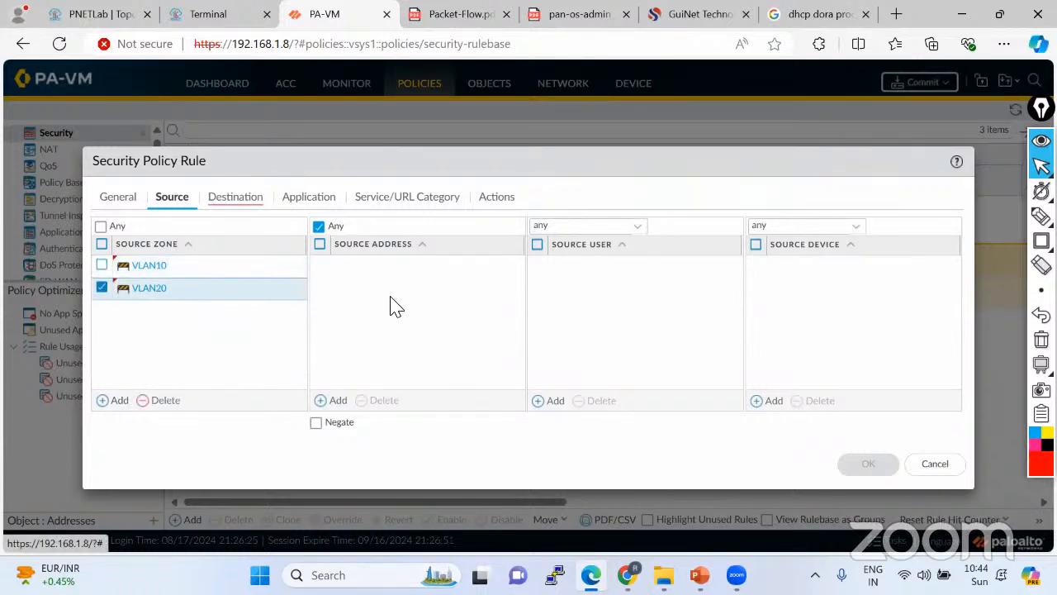
{"action": "left_click", "coordinate": [337, 401]}
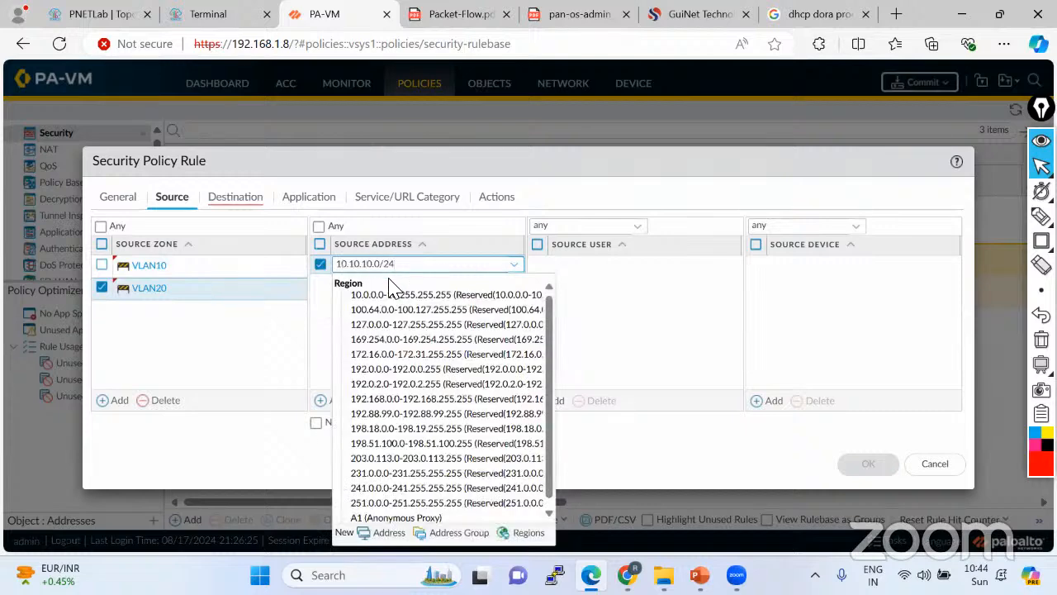
{"action": "key", "text": "Return"}
{"action": "left_click", "coordinate": [338, 402]}
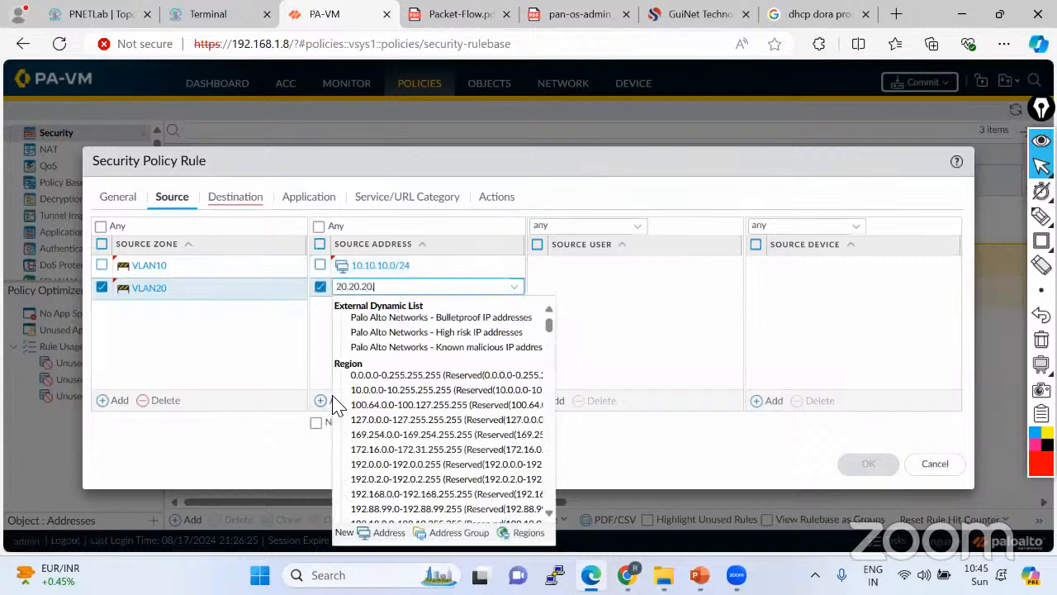
{"action": "type", "text": "20.20.20.0/24"}
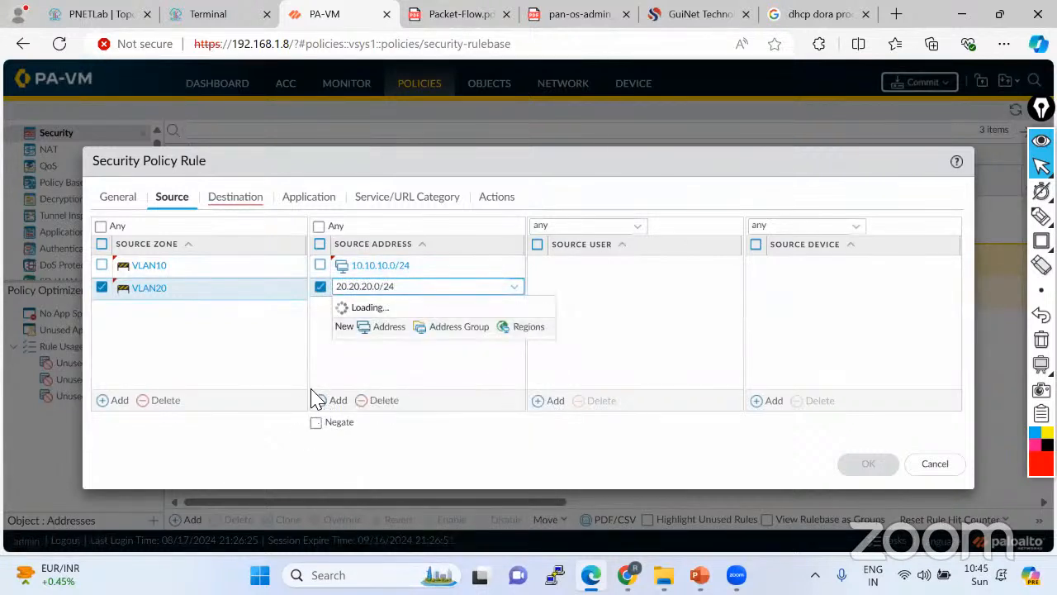
{"action": "key", "text": "Return"}
Set the rule's destination to zone DHCP and address 192.168.10.0/24.
{"action": "left_click", "coordinate": [236, 198]}
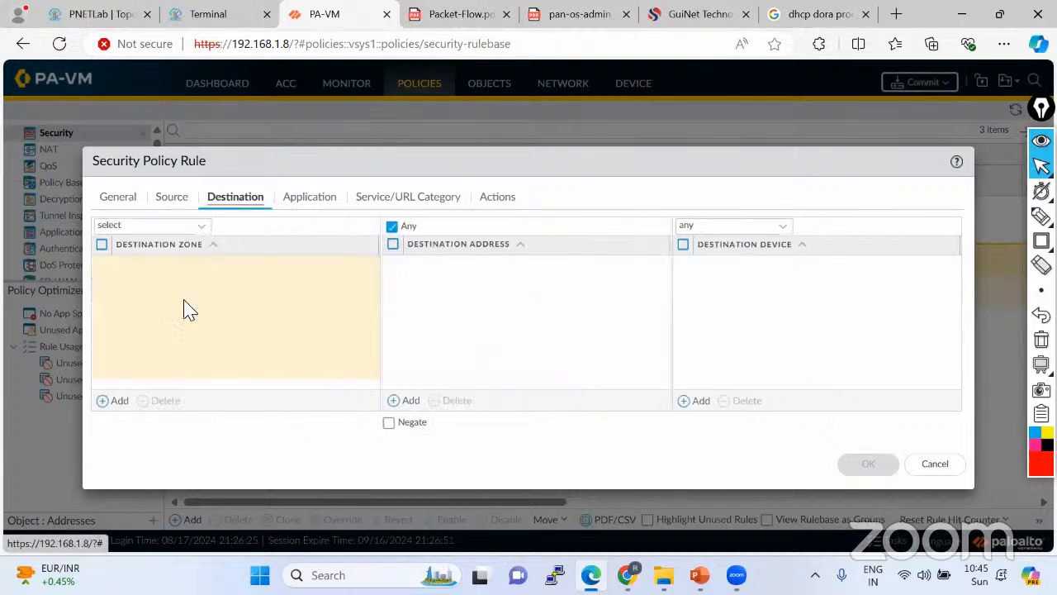
{"action": "left_click", "coordinate": [117, 402]}
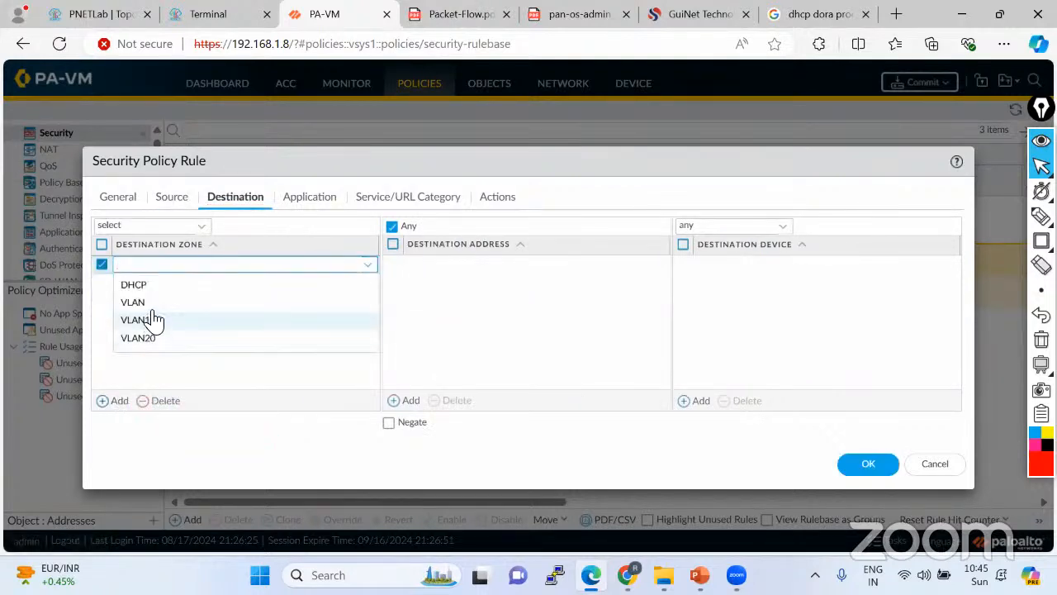
{"action": "left_click", "coordinate": [135, 286]}
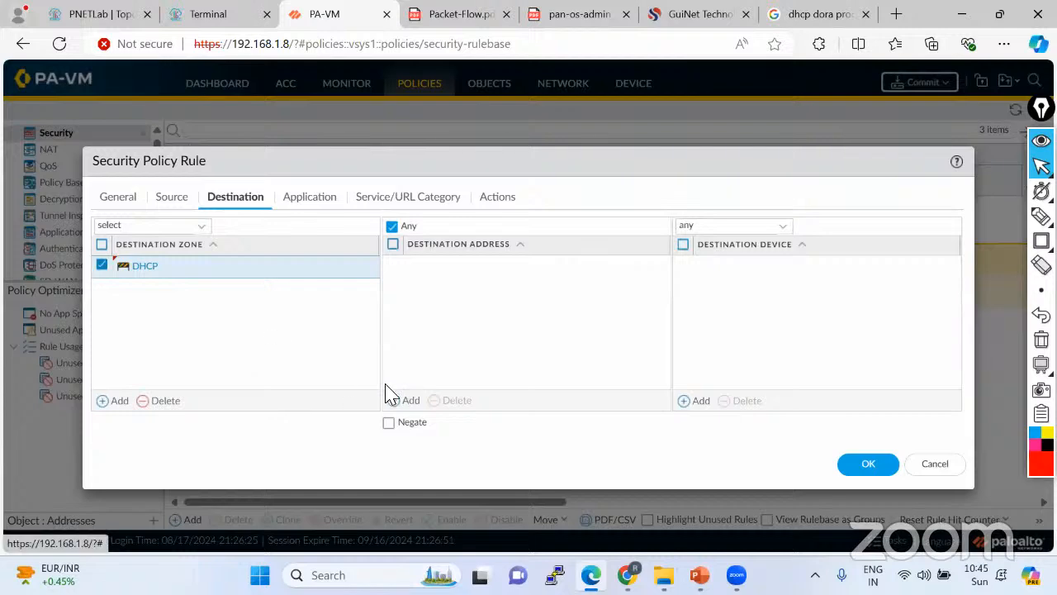
{"action": "left_click", "coordinate": [407, 401]}
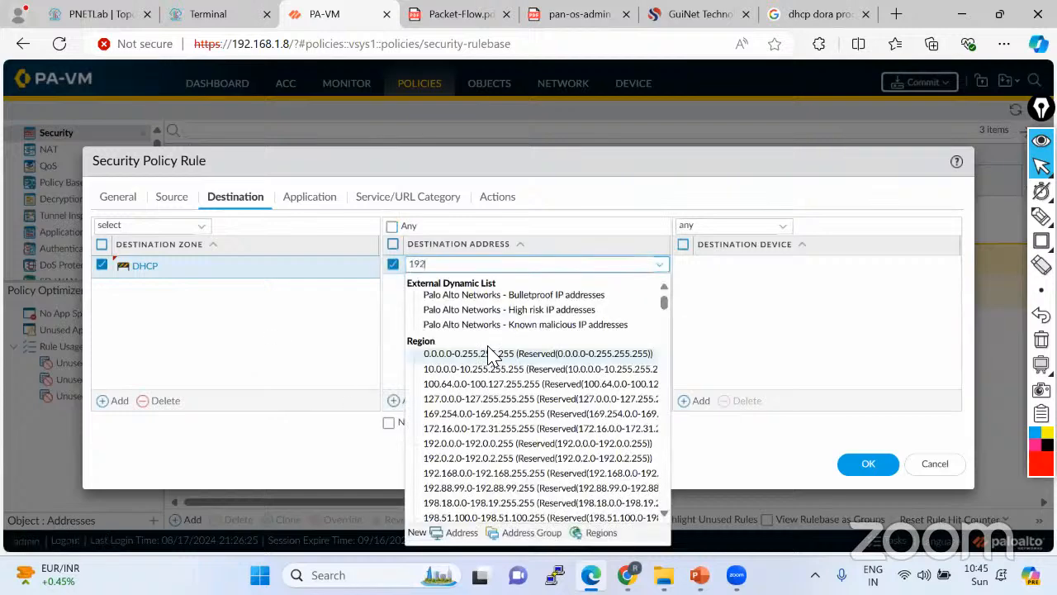
{"action": "type", "text": "192.168.10.0/24"}
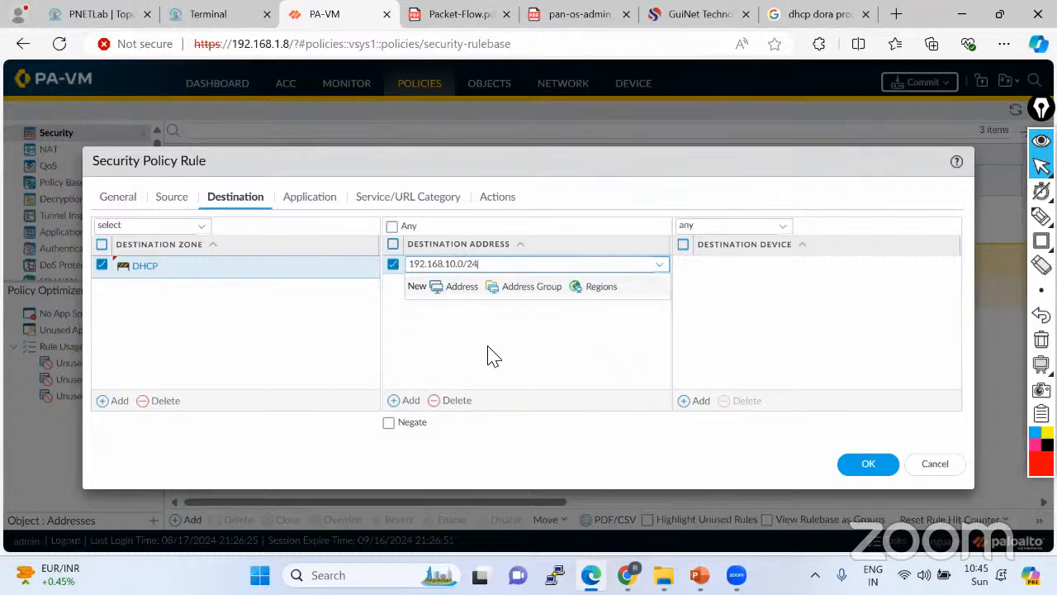
{"action": "key", "text": "Return"}
Verify the rule's action is Allow and save it to the rulebase.
{"action": "left_click", "coordinate": [116, 16]}
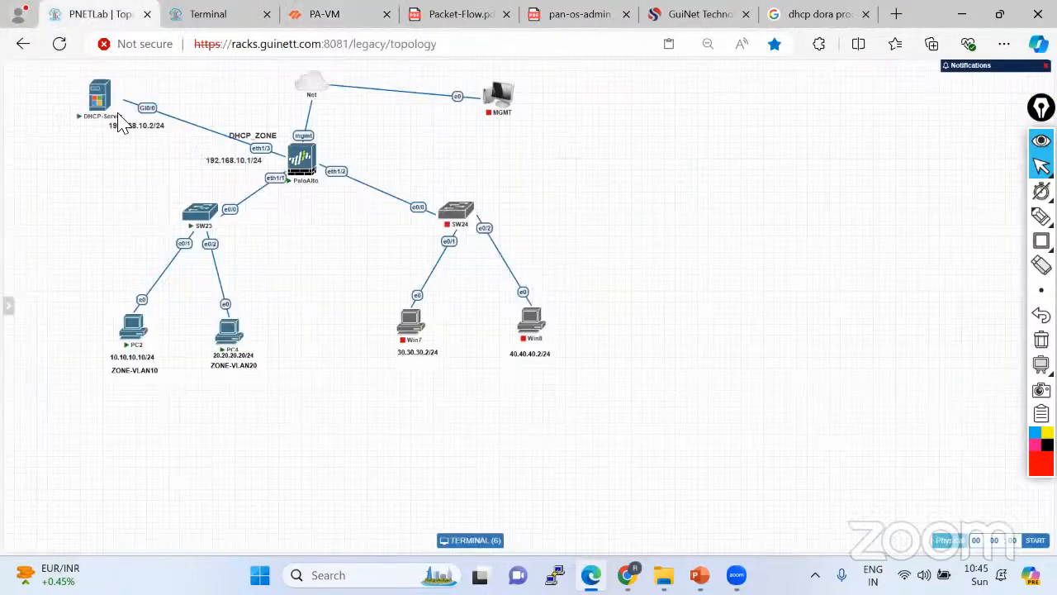
{"action": "left_click", "coordinate": [325, 18]}
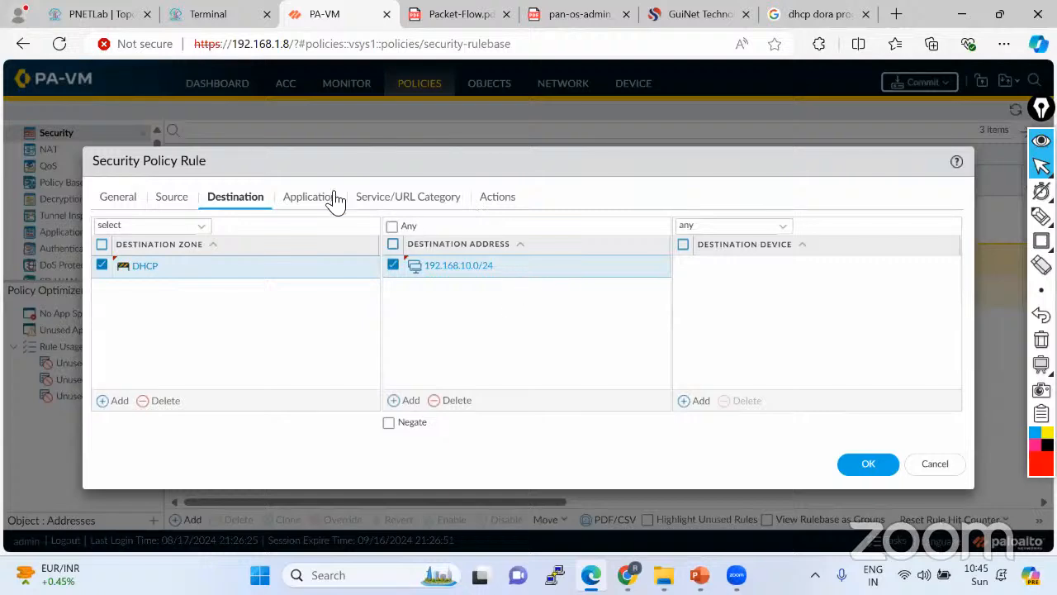
{"action": "left_click", "coordinate": [401, 198]}
{"action": "left_click", "coordinate": [515, 202]}
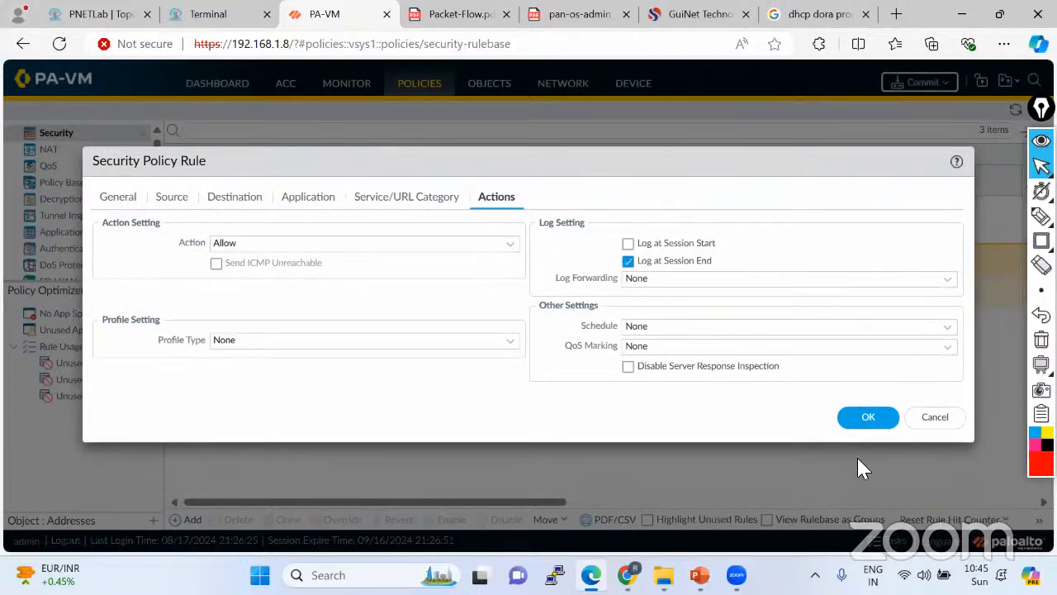
{"action": "left_click", "coordinate": [868, 417]}
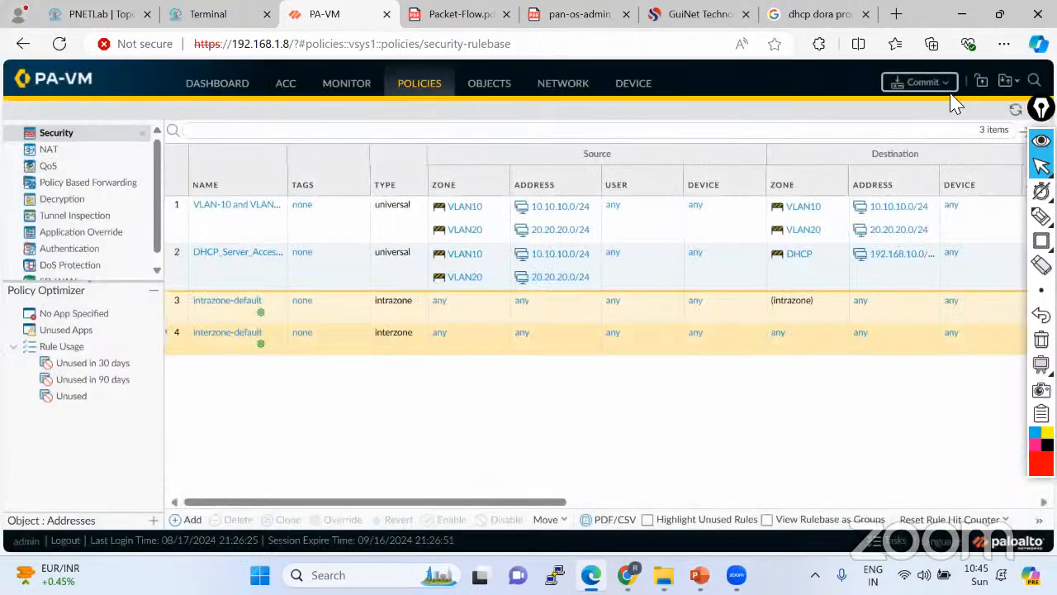
Commit all configuration changes to the firewall after dismissing the initial error.
{"action": "left_click", "coordinate": [924, 82]}
{"action": "left_click", "coordinate": [531, 357]}
{"action": "left_click", "coordinate": [920, 81]}
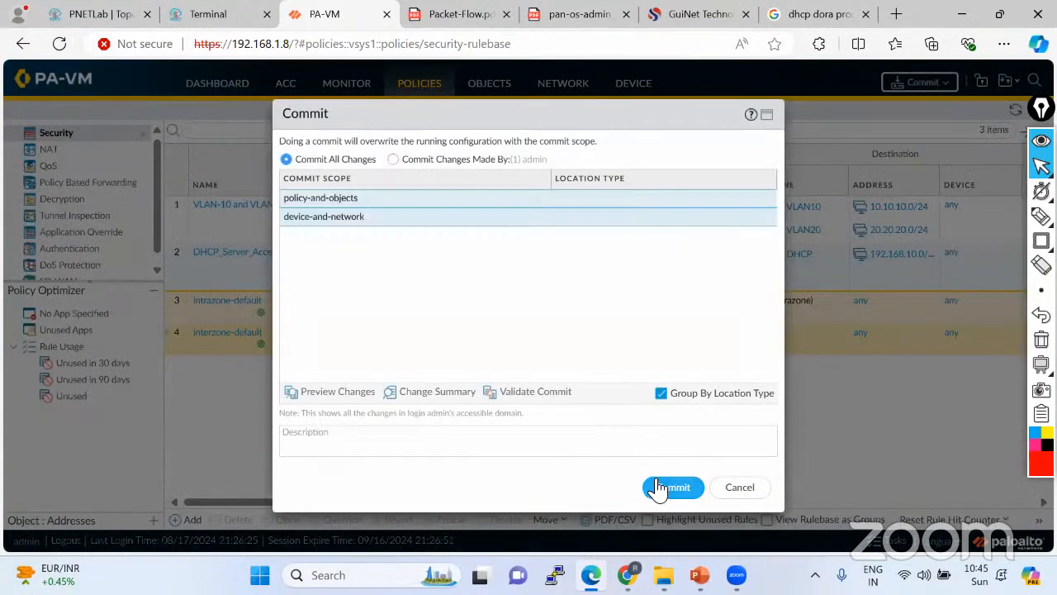
{"action": "left_click", "coordinate": [658, 488]}
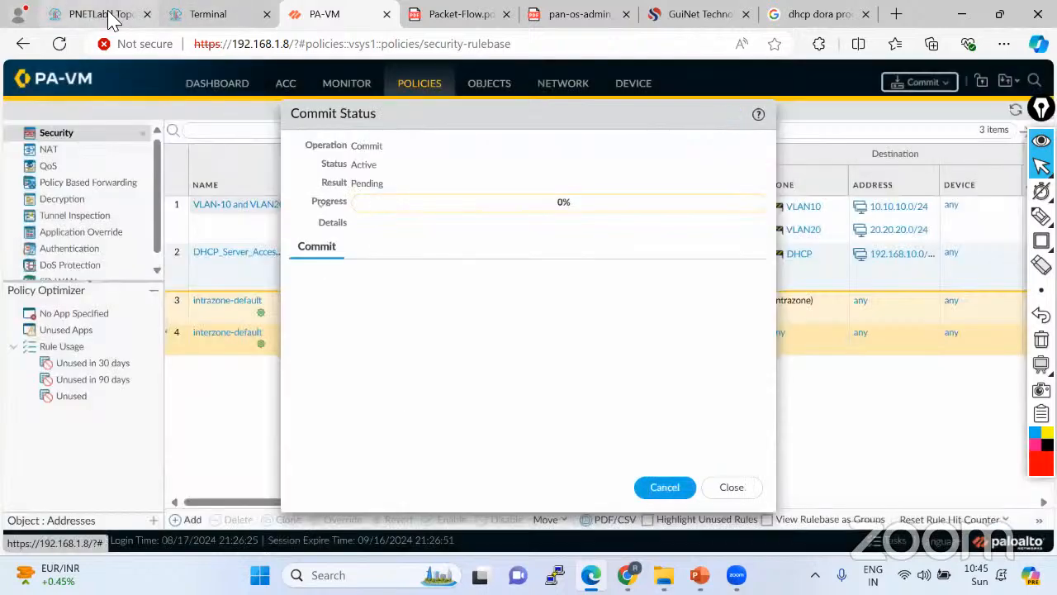
Glance at the PNETLab topology, then return to the firewall to watch commit progress.
{"action": "left_click", "coordinate": [100, 14]}
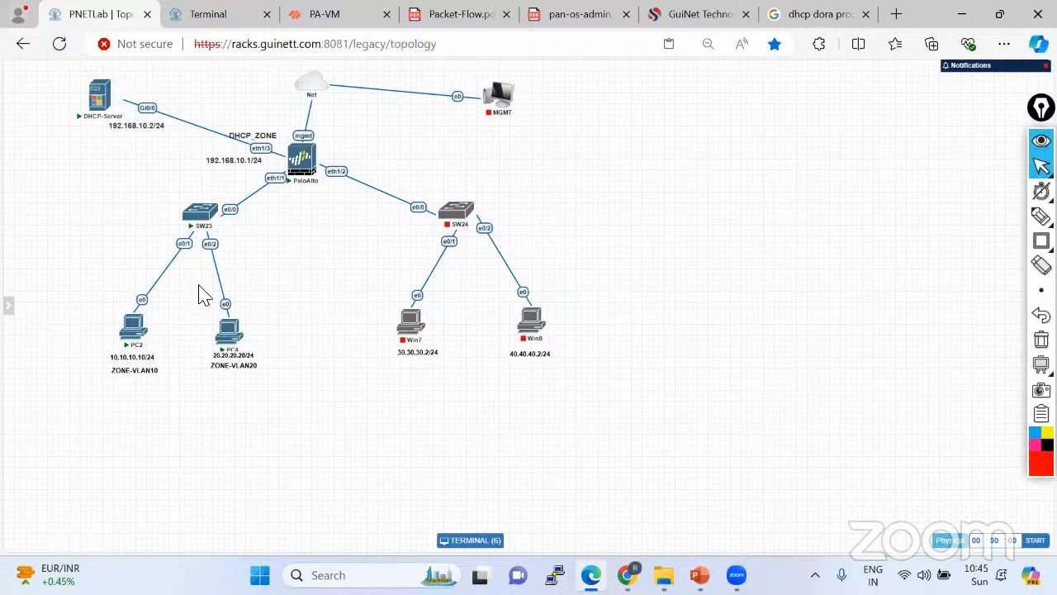
{"action": "mouse_move", "coordinate": [304, 183]}
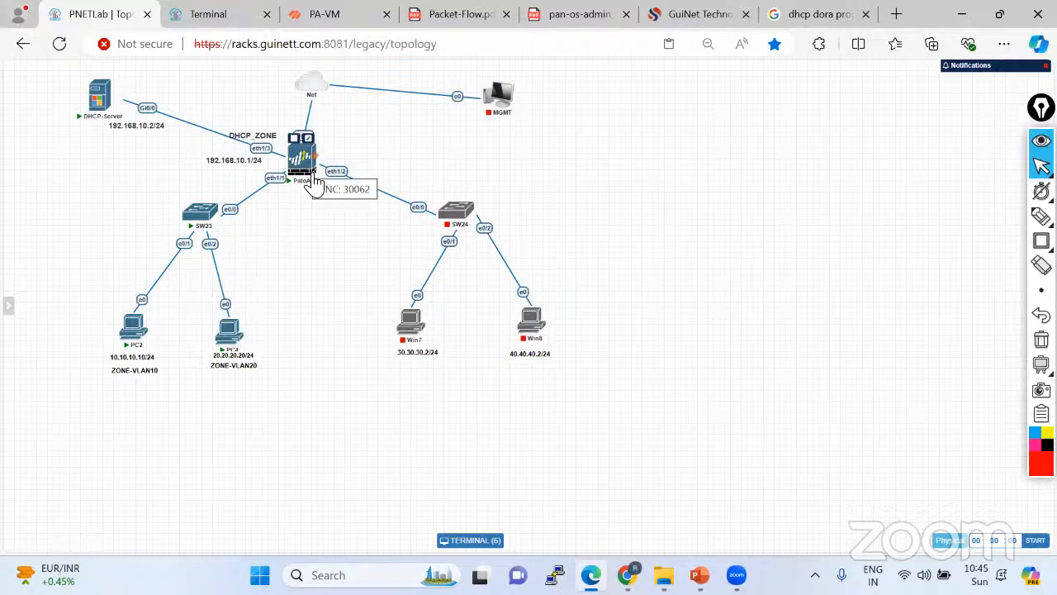
{"action": "left_click", "coordinate": [339, 23]}
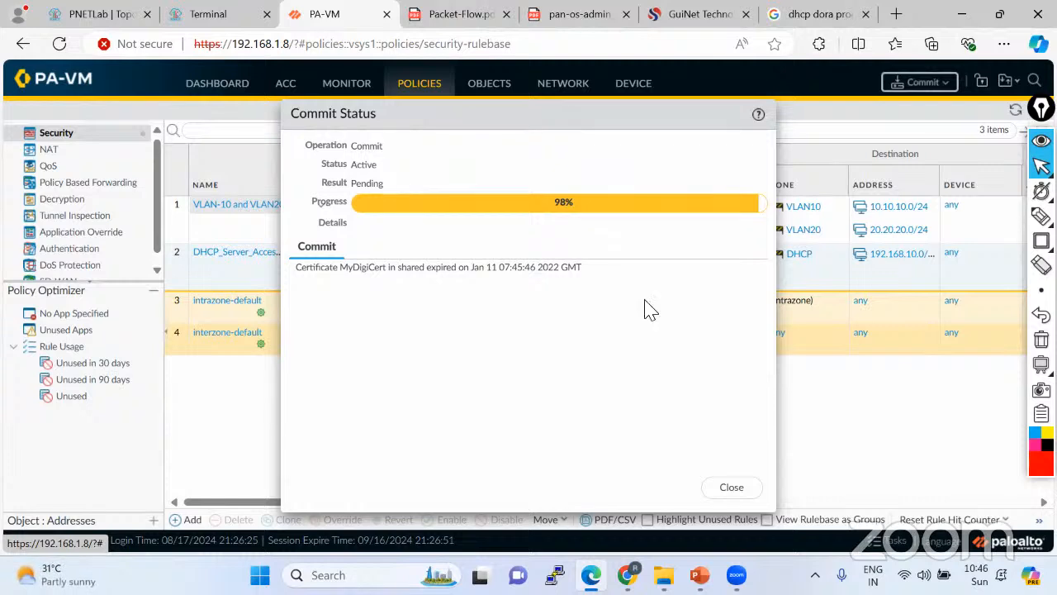
{"action": "left_click", "coordinate": [1041, 216]}
{"action": "left_click", "coordinate": [1041, 165]}
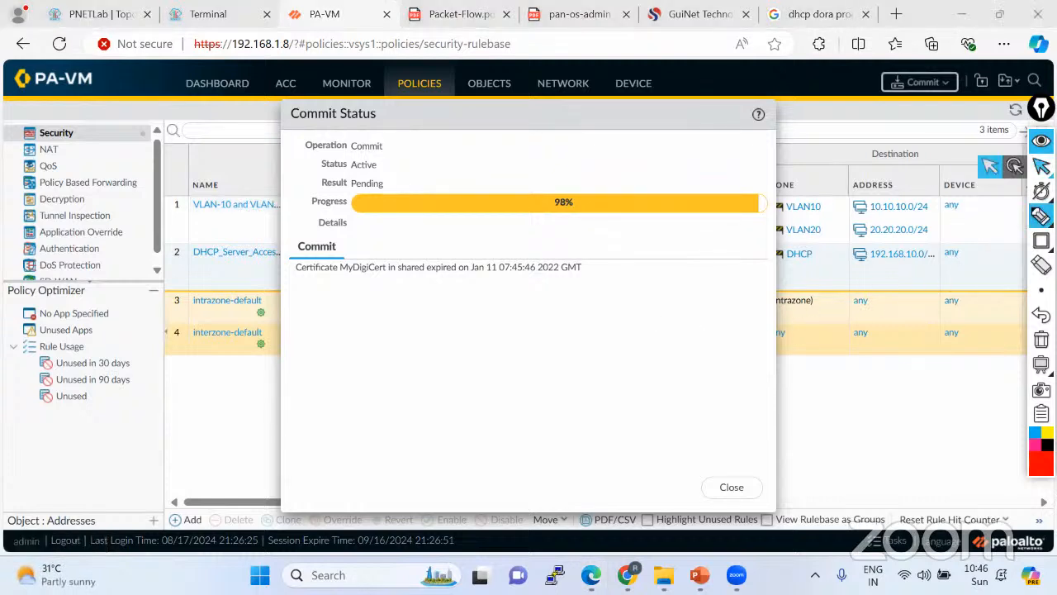
Sketch the path from PC2 through the firewall to the DHCP-Server, with a circled c2S note.
{"action": "left_click", "coordinate": [103, 17]}
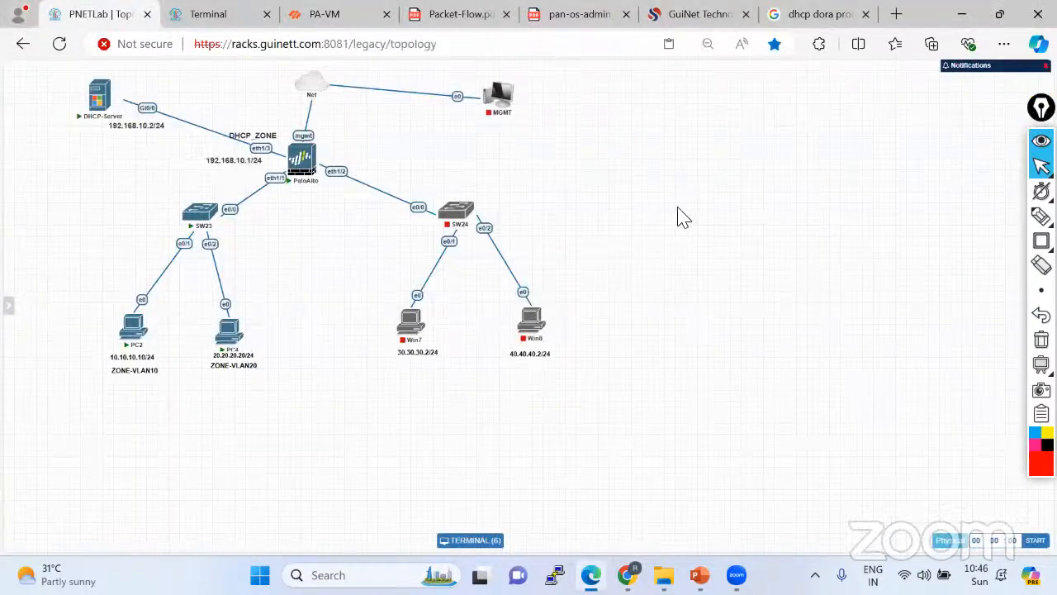
{"action": "left_click", "coordinate": [1041, 217]}
{"action": "left_click", "coordinate": [989, 220]}
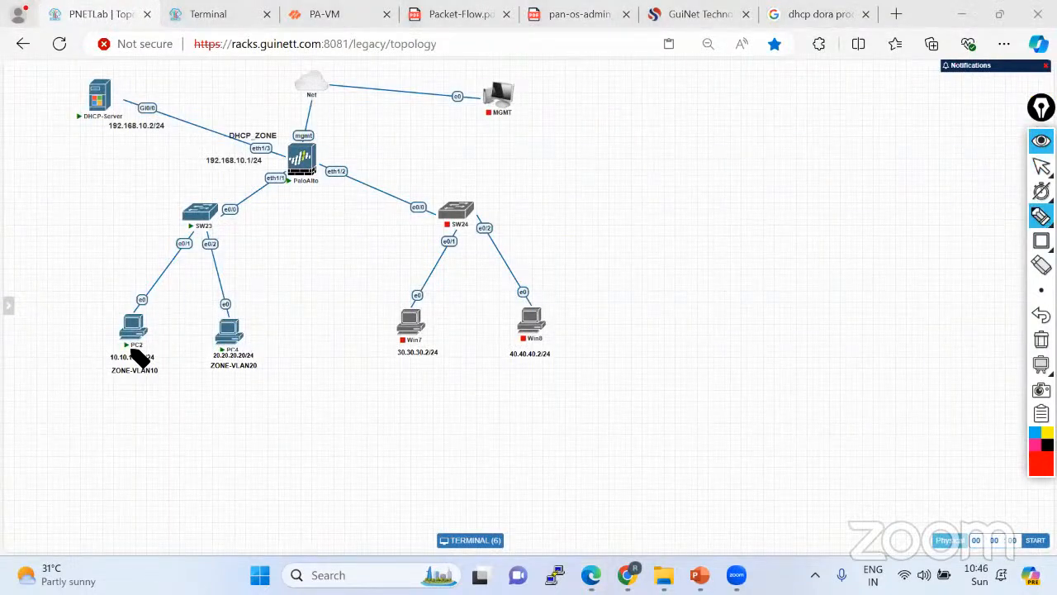
{"action": "mouse_move", "coordinate": [125, 337]}
{"action": "left_mouse_down"}
{"action": "mouse_move", "coordinate": [186, 219]}
{"action": "mouse_move", "coordinate": [278, 171]}
{"action": "mouse_move", "coordinate": [226, 117]}
{"action": "mouse_move", "coordinate": [112, 100]}
{"action": "left_mouse_up"}
{"action": "left_click_drag", "start_coordinate": [66, 320], "coordinate": [97, 299]}
{"action": "left_click_drag", "start_coordinate": [30, 320], "coordinate": [48, 342]}
{"action": "left_click_drag", "start_coordinate": [74, 273], "coordinate": [96, 307]}
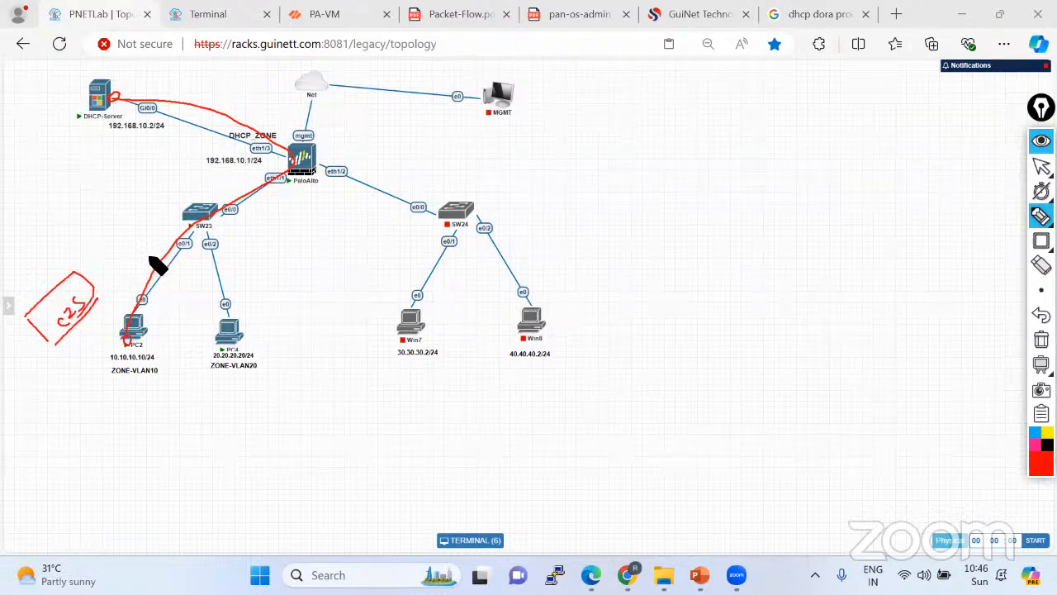
Draw a two-part Sip/Dip box holding PC2's source IP and the server's destination IP.
{"action": "mouse_move", "coordinate": [308, 364]}
{"action": "left_mouse_down"}
{"action": "mouse_move", "coordinate": [66, 471]}
{"action": "mouse_move", "coordinate": [323, 404]}
{"action": "mouse_move", "coordinate": [329, 384]}
{"action": "left_mouse_up"}
{"action": "left_click_drag", "start_coordinate": [307, 361], "coordinate": [319, 393]}
{"action": "left_click_drag", "start_coordinate": [167, 419], "coordinate": [195, 463]}
{"action": "mouse_move", "coordinate": [97, 486]}
{"action": "left_mouse_down"}
{"action": "mouse_move", "coordinate": [160, 455]}
{"action": "mouse_move", "coordinate": [159, 446]}
{"action": "mouse_move", "coordinate": [94, 449]}
{"action": "mouse_move", "coordinate": [104, 444]}
{"action": "left_mouse_up"}
{"action": "left_click_drag", "start_coordinate": [111, 438], "coordinate": [122, 423]}
{"action": "mouse_move", "coordinate": [207, 392]}
{"action": "left_mouse_down"}
{"action": "mouse_move", "coordinate": [212, 370]}
{"action": "mouse_move", "coordinate": [225, 395]}
{"action": "left_mouse_up"}
{"action": "mouse_move", "coordinate": [219, 444]}
{"action": "left_mouse_down"}
{"action": "mouse_move", "coordinate": [217, 432]}
{"action": "mouse_move", "coordinate": [237, 434]}
{"action": "mouse_move", "coordinate": [253, 406]}
{"action": "mouse_move", "coordinate": [291, 390]}
{"action": "left_mouse_up"}
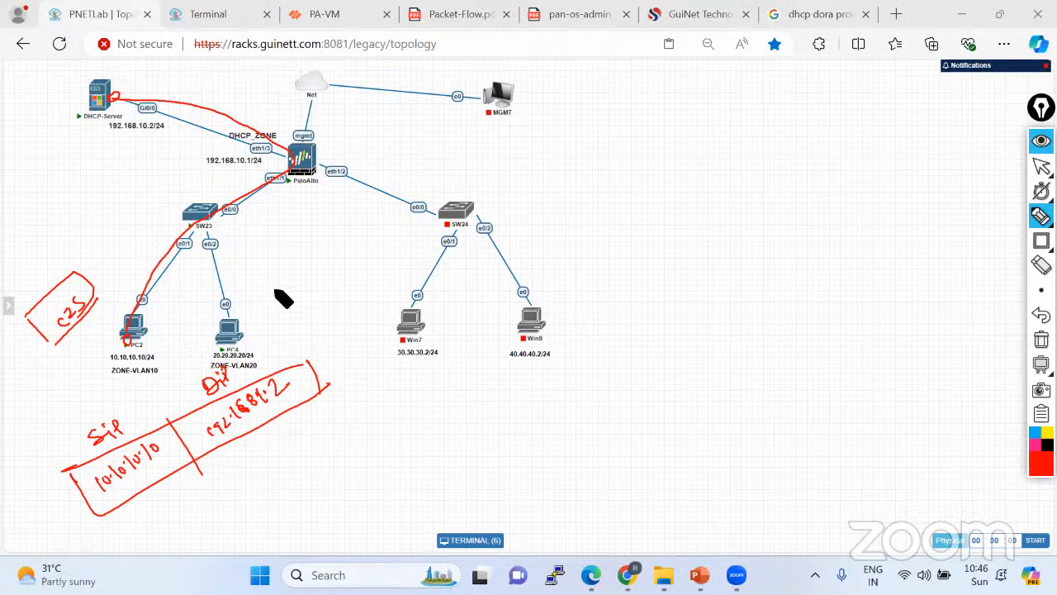
Annotate Routing Policy NAT and Server notes beside the firewall, then erase all drawings.
{"action": "mouse_move", "coordinate": [317, 158]}
{"action": "left_mouse_down"}
{"action": "mouse_move", "coordinate": [446, 94]}
{"action": "mouse_move", "coordinate": [484, 123]}
{"action": "mouse_move", "coordinate": [455, 165]}
{"action": "mouse_move", "coordinate": [482, 141]}
{"action": "mouse_move", "coordinate": [517, 149]}
{"action": "mouse_move", "coordinate": [484, 182]}
{"action": "mouse_move", "coordinate": [512, 156]}
{"action": "left_mouse_up"}
{"action": "left_click", "coordinate": [409, 126]}
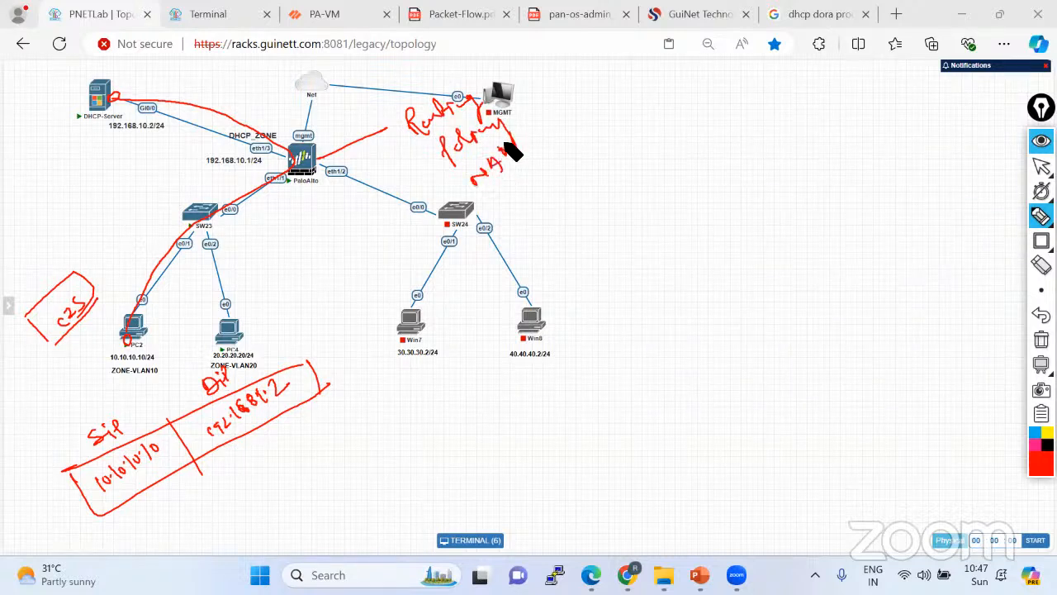
{"action": "mouse_move", "coordinate": [389, 123]}
{"action": "left_mouse_down"}
{"action": "mouse_move", "coordinate": [491, 90]}
{"action": "mouse_move", "coordinate": [521, 166]}
{"action": "mouse_move", "coordinate": [578, 131]}
{"action": "left_mouse_up"}
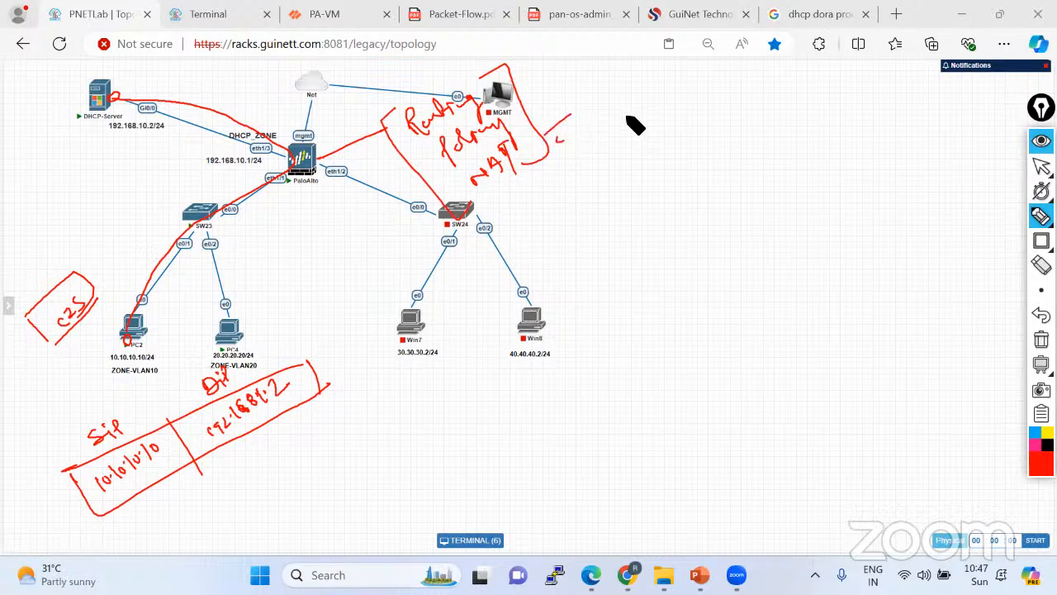
{"action": "mouse_move", "coordinate": [630, 104]}
{"action": "left_mouse_down"}
{"action": "mouse_move", "coordinate": [621, 124]}
{"action": "mouse_move", "coordinate": [708, 78]}
{"action": "left_mouse_up"}
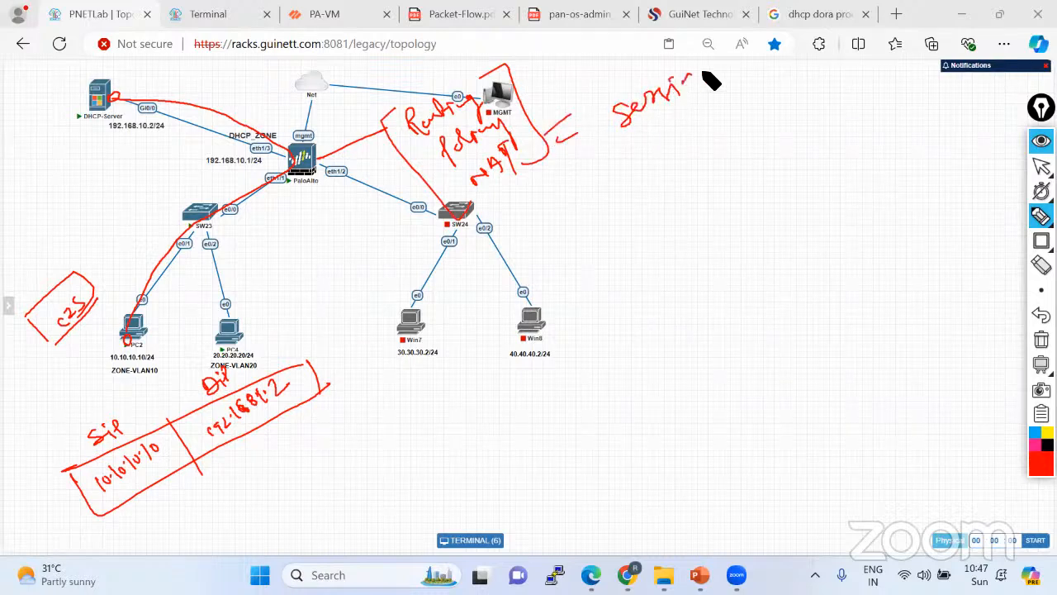
{"action": "left_click_drag", "start_coordinate": [632, 142], "coordinate": [750, 76]}
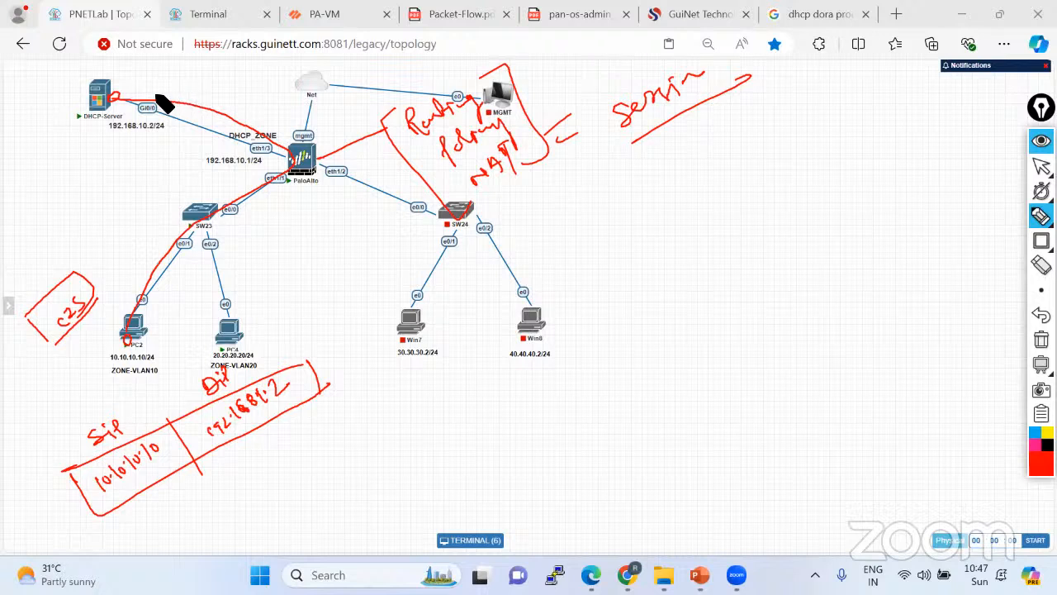
{"action": "mouse_move", "coordinate": [611, 141]}
{"action": "left_mouse_down"}
{"action": "mouse_move", "coordinate": [597, 106]}
{"action": "mouse_move", "coordinate": [731, 111]}
{"action": "left_mouse_up"}
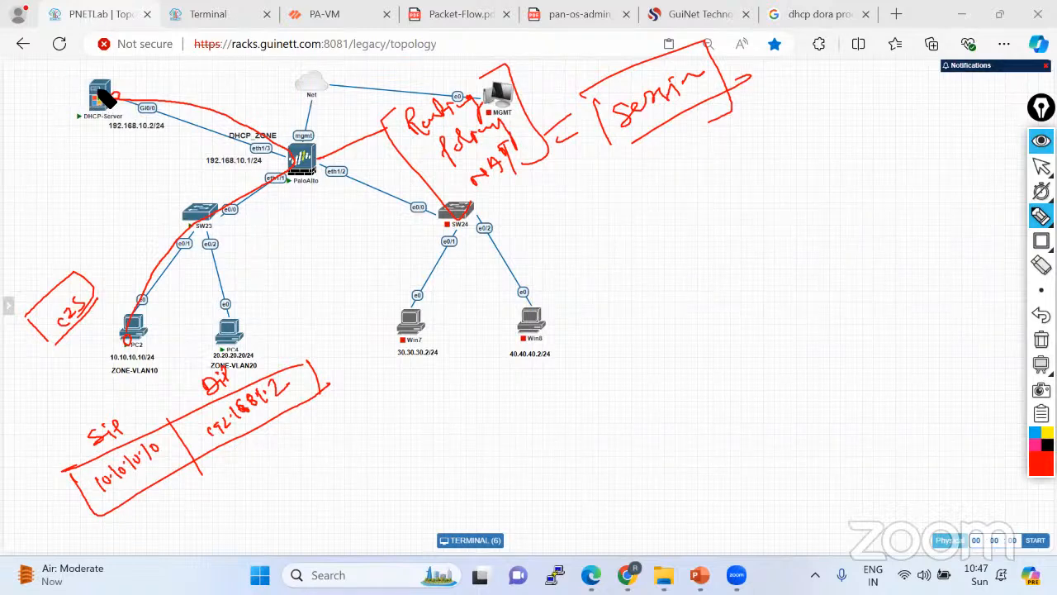
{"action": "mouse_move", "coordinate": [106, 103]}
{"action": "left_mouse_down"}
{"action": "mouse_move", "coordinate": [135, 263]}
{"action": "mouse_move", "coordinate": [132, 341]}
{"action": "left_mouse_up"}
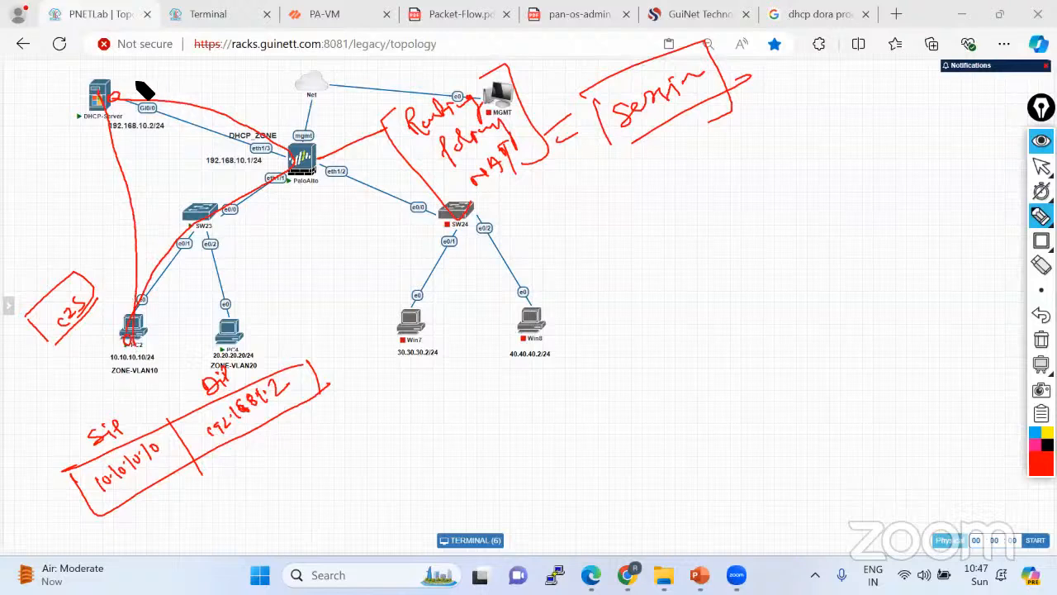
{"action": "mouse_move", "coordinate": [176, 62]}
{"action": "left_mouse_down"}
{"action": "mouse_move", "coordinate": [207, 71]}
{"action": "mouse_move", "coordinate": [227, 58]}
{"action": "left_mouse_up"}
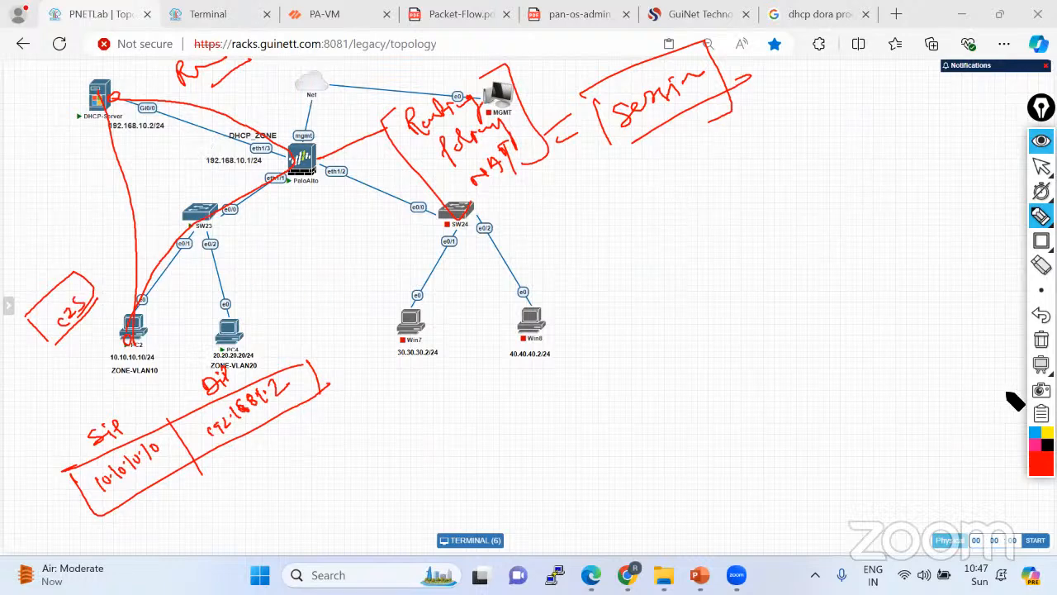
{"action": "left_click", "coordinate": [1041, 339]}
{"action": "left_click", "coordinate": [1041, 166]}
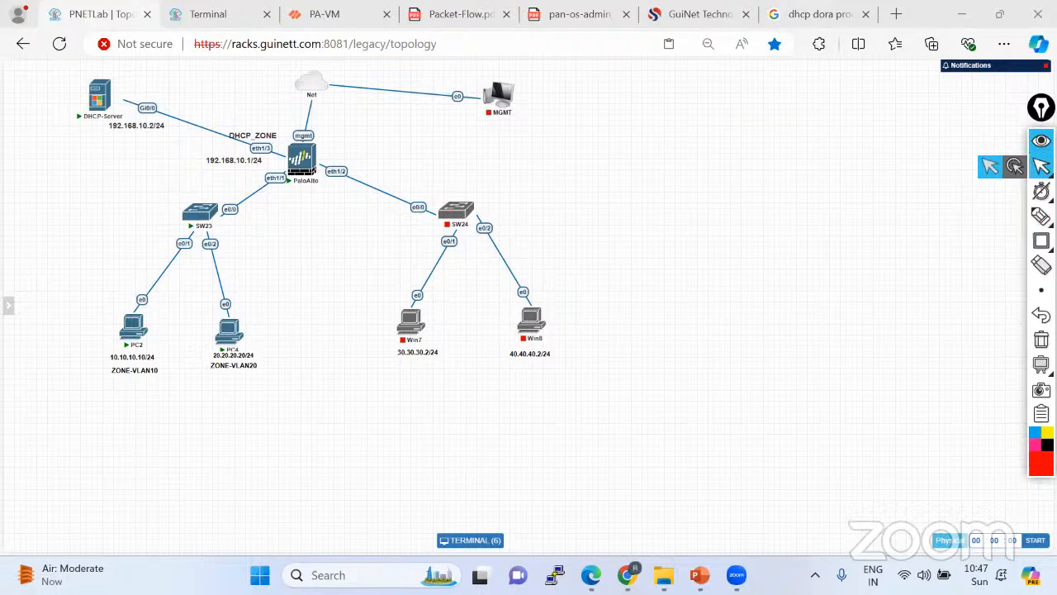
Dismiss the firewall's Operation Failed message and Commit Status summary.
{"action": "left_click", "coordinate": [323, 18]}
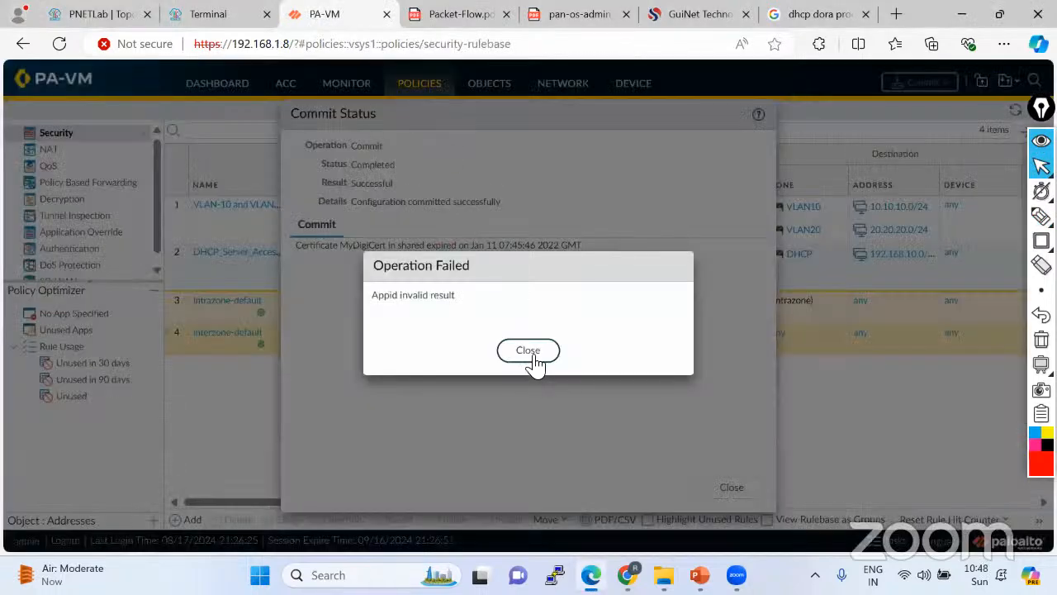
{"action": "left_click", "coordinate": [529, 351]}
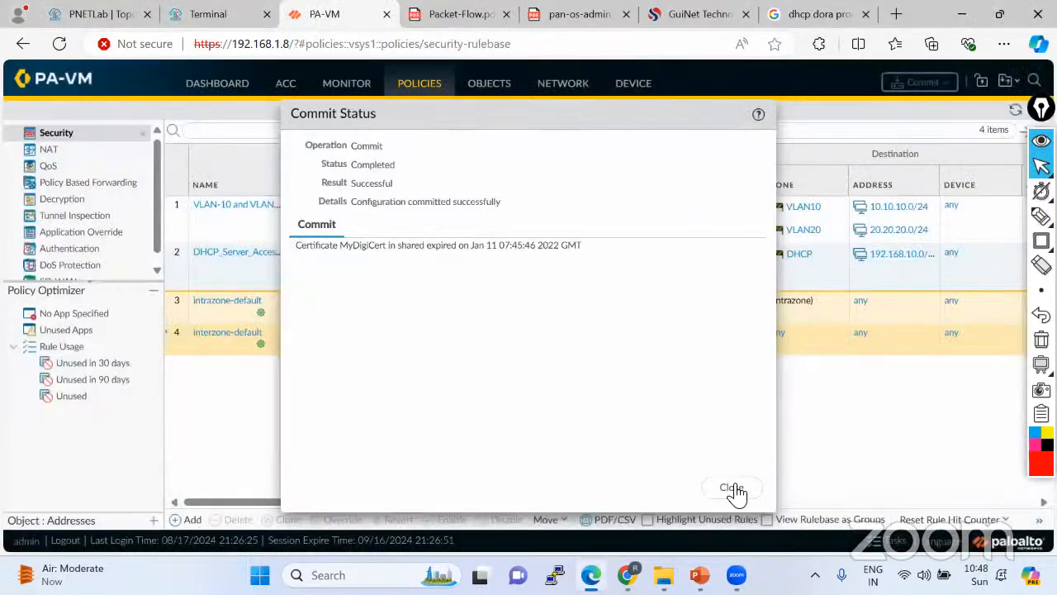
{"action": "left_click", "coordinate": [733, 488]}
View PC2's console showing its successful ping to 20.20.20.20, then go back to the topology.
{"action": "left_click", "coordinate": [204, 20]}
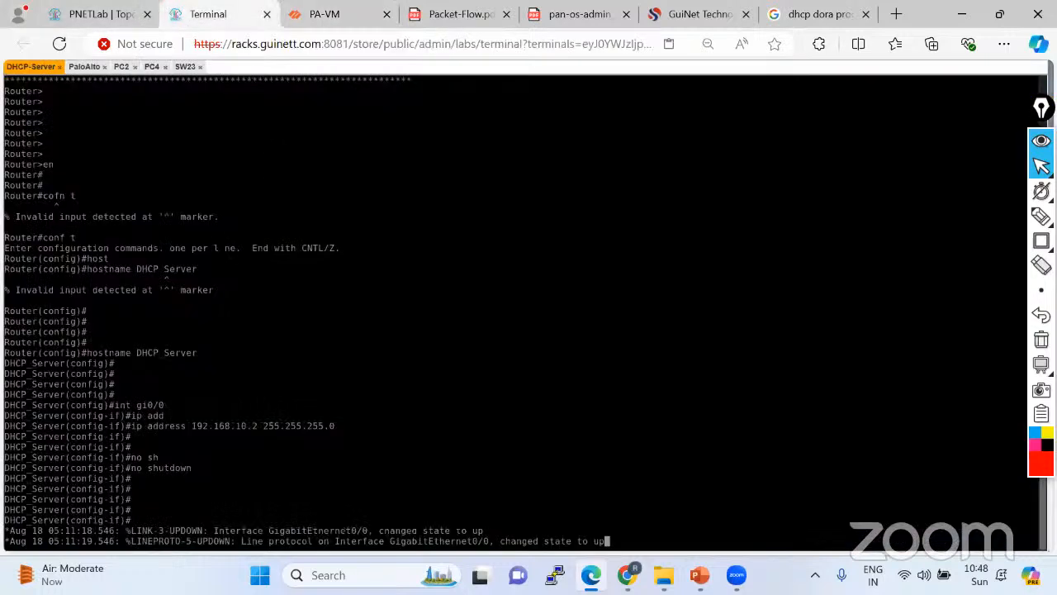
{"action": "left_click", "coordinate": [121, 66]}
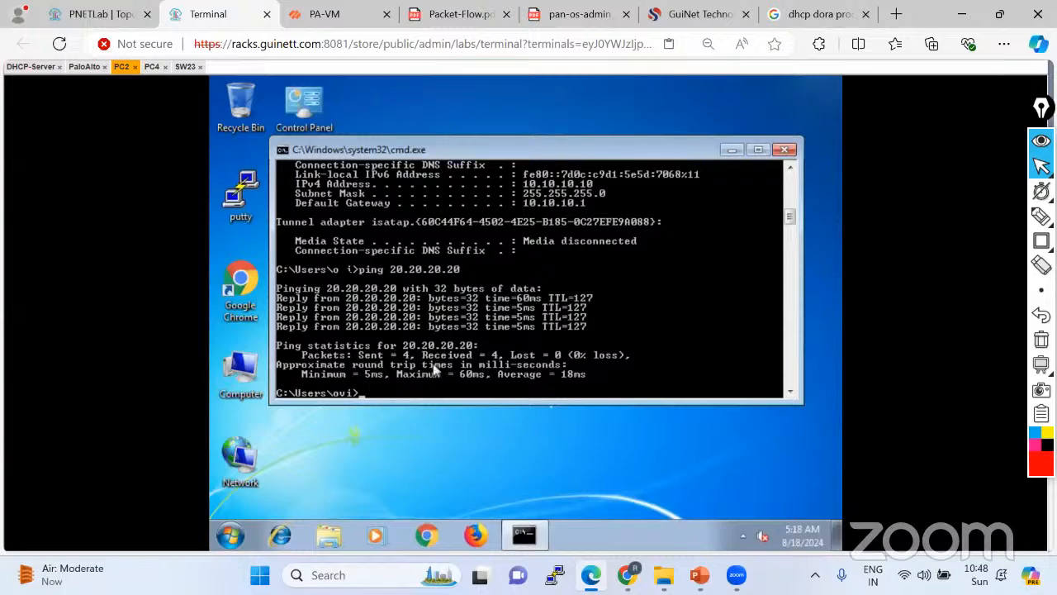
{"action": "left_click", "coordinate": [91, 15]}
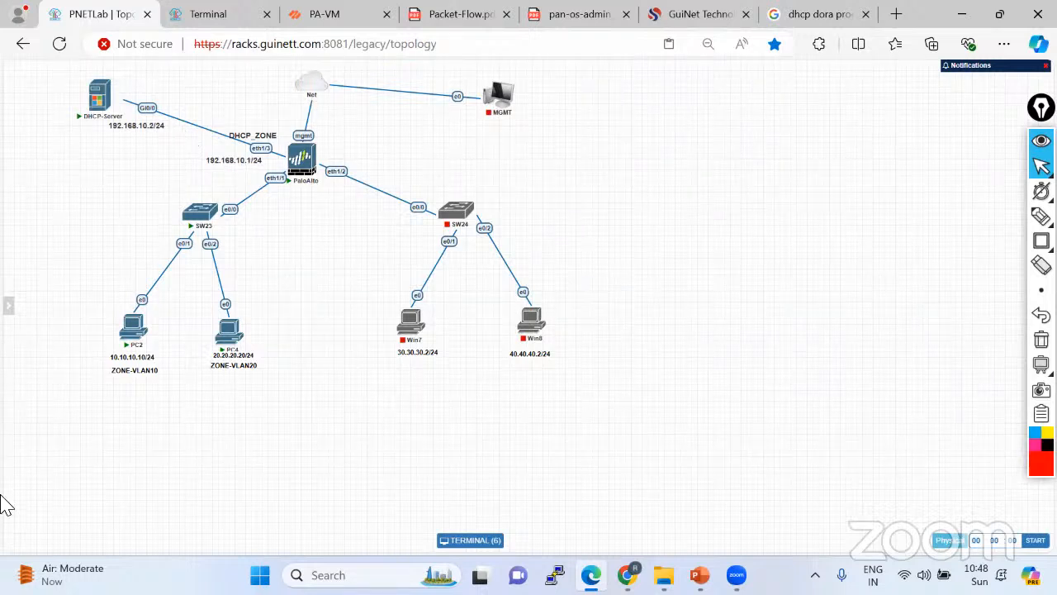
Trace PC2 to the DHCP server, marking 192.168.10.2/24 and 10.10.10.10/24, then erase the sketch.
{"action": "mouse_move", "coordinate": [1041, 217]}
{"action": "left_click", "coordinate": [963, 216]}
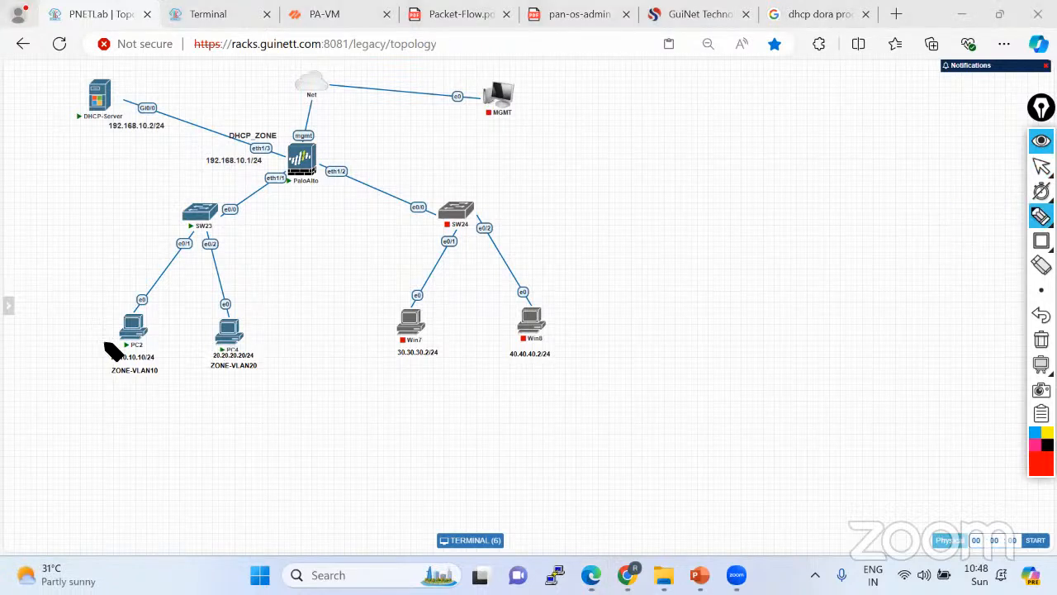
{"action": "mouse_move", "coordinate": [104, 347]}
{"action": "left_mouse_down"}
{"action": "mouse_move", "coordinate": [160, 311]}
{"action": "mouse_move", "coordinate": [284, 196]}
{"action": "mouse_move", "coordinate": [103, 105]}
{"action": "left_mouse_up"}
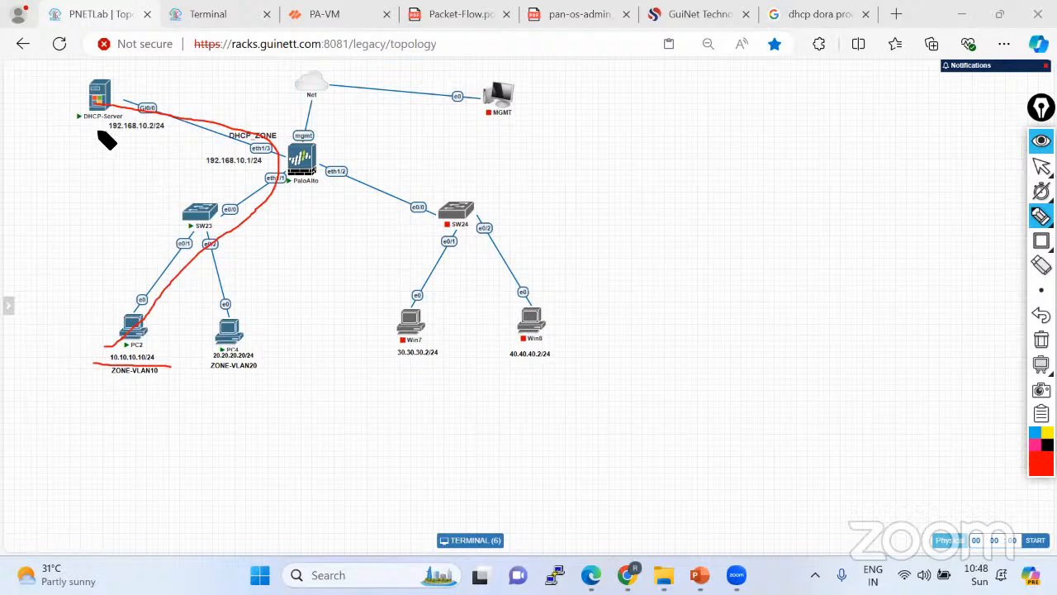
{"action": "left_click_drag", "start_coordinate": [97, 130], "coordinate": [175, 129]}
{"action": "mouse_move", "coordinate": [120, 97]}
{"action": "left_mouse_down"}
{"action": "mouse_move", "coordinate": [286, 103]}
{"action": "mouse_move", "coordinate": [284, 231]}
{"action": "left_mouse_up"}
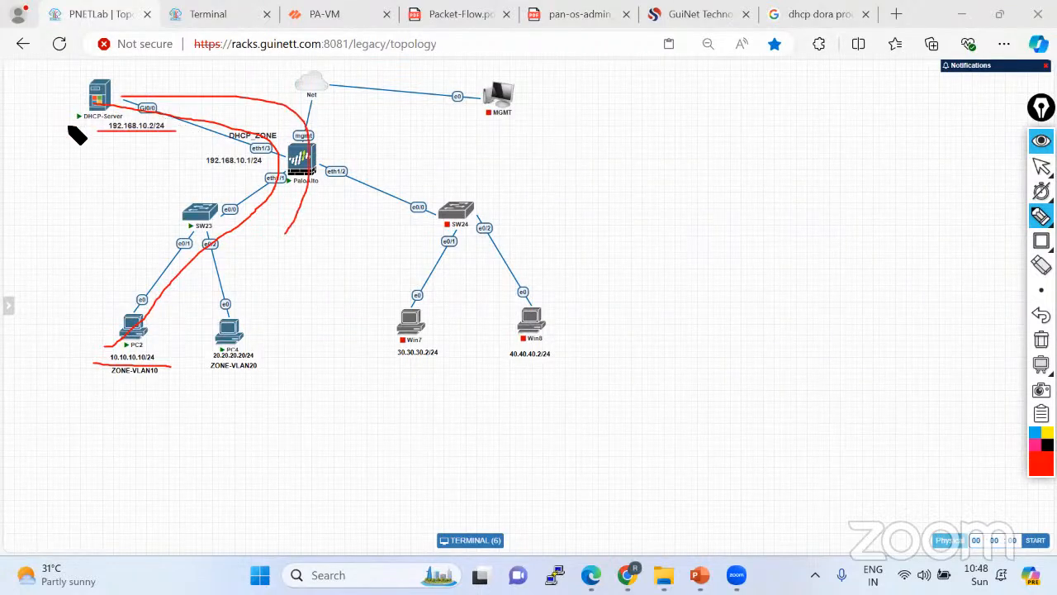
{"action": "left_click_drag", "start_coordinate": [98, 120], "coordinate": [96, 134]}
{"action": "left_click_drag", "start_coordinate": [185, 116], "coordinate": [181, 152]}
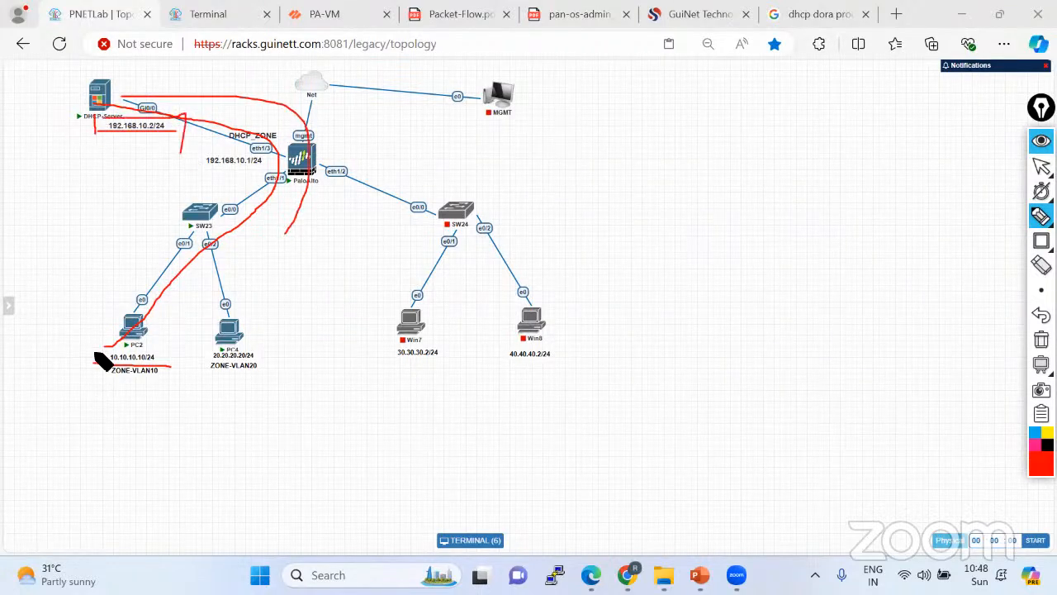
{"action": "mouse_move", "coordinate": [94, 350]}
{"action": "left_mouse_down"}
{"action": "mouse_move", "coordinate": [95, 370]}
{"action": "mouse_move", "coordinate": [157, 361]}
{"action": "left_mouse_up"}
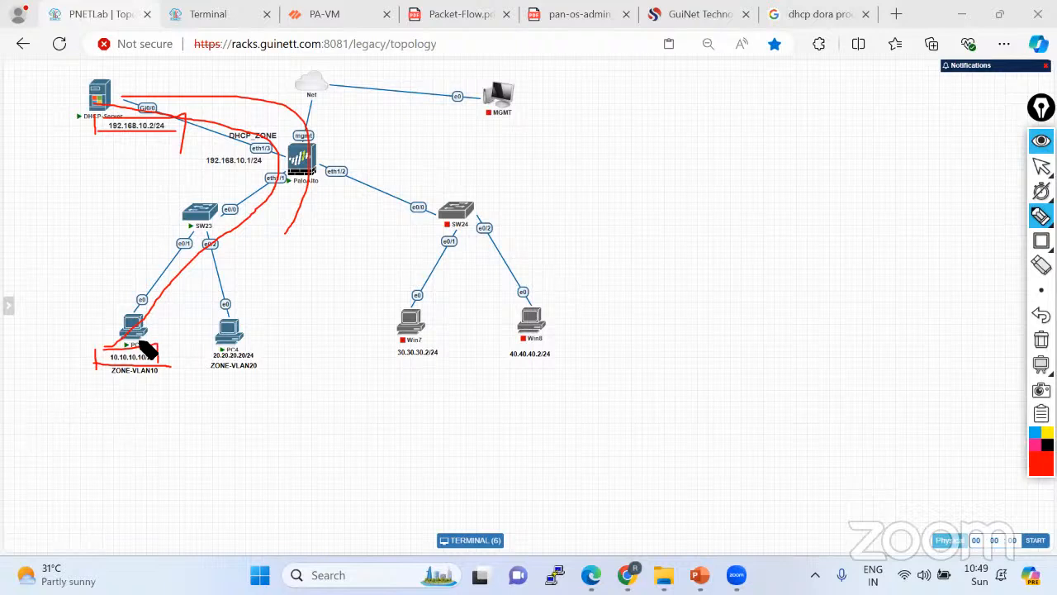
{"action": "mouse_move", "coordinate": [1042, 240]}
{"action": "left_click", "coordinate": [1042, 340]}
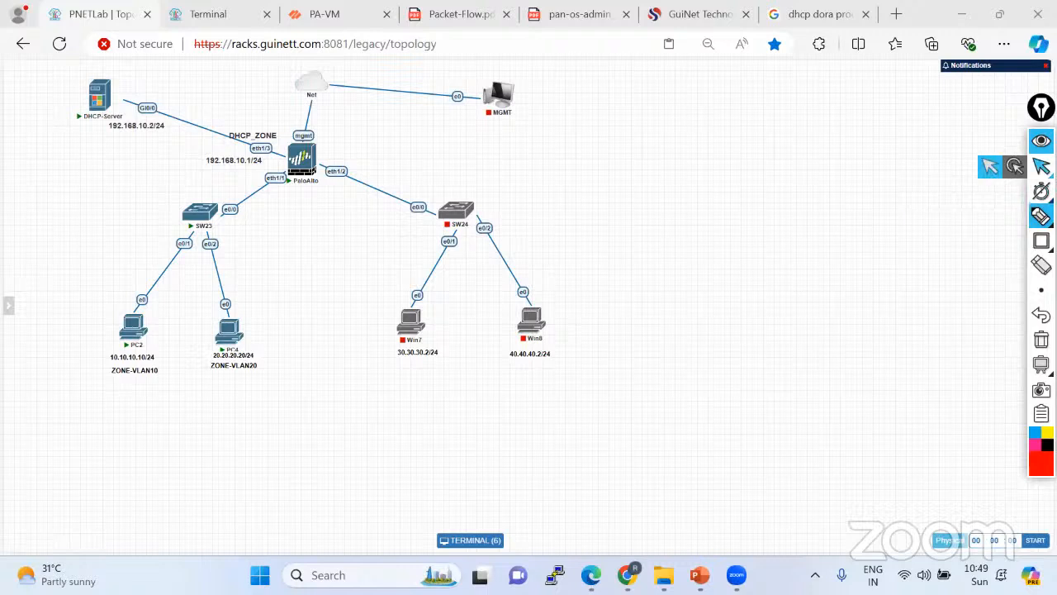
{"action": "left_click", "coordinate": [1041, 166]}
Circle the 192.168.10.1/24 gateway and eth1/1 from PC2, clear it, and return to the firewall.
{"action": "mouse_move", "coordinate": [221, 324]}
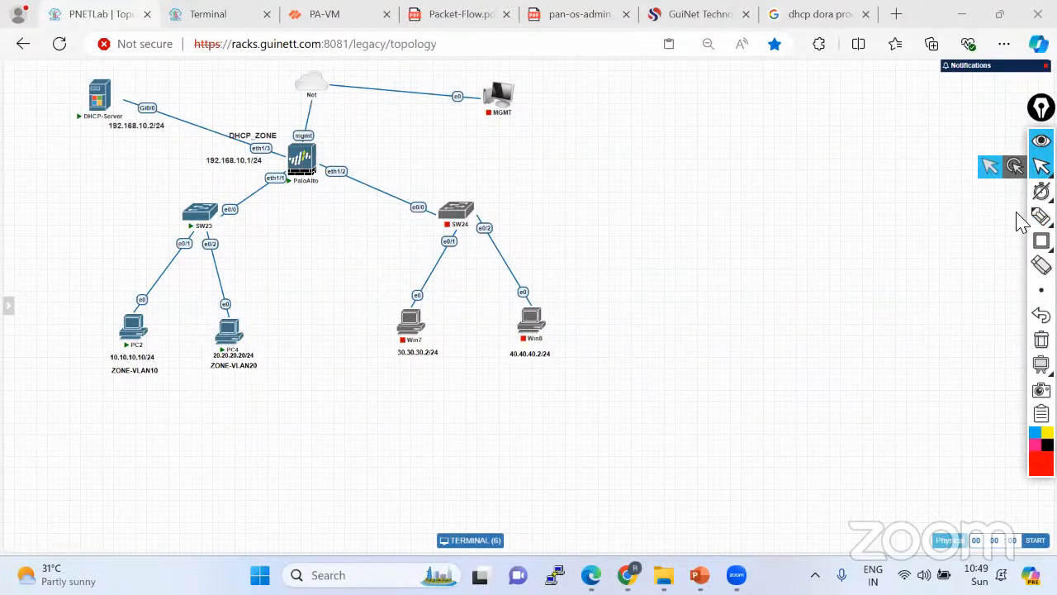
{"action": "left_click", "coordinate": [1040, 218]}
{"action": "mouse_move", "coordinate": [266, 144]}
{"action": "left_mouse_down"}
{"action": "mouse_move", "coordinate": [242, 148]}
{"action": "mouse_move", "coordinate": [289, 187]}
{"action": "left_mouse_up"}
{"action": "mouse_move", "coordinate": [141, 288]}
{"action": "left_mouse_down"}
{"action": "mouse_move", "coordinate": [279, 147]}
{"action": "mouse_move", "coordinate": [358, 146]}
{"action": "mouse_move", "coordinate": [366, 157]}
{"action": "mouse_move", "coordinate": [378, 133]}
{"action": "left_mouse_up"}
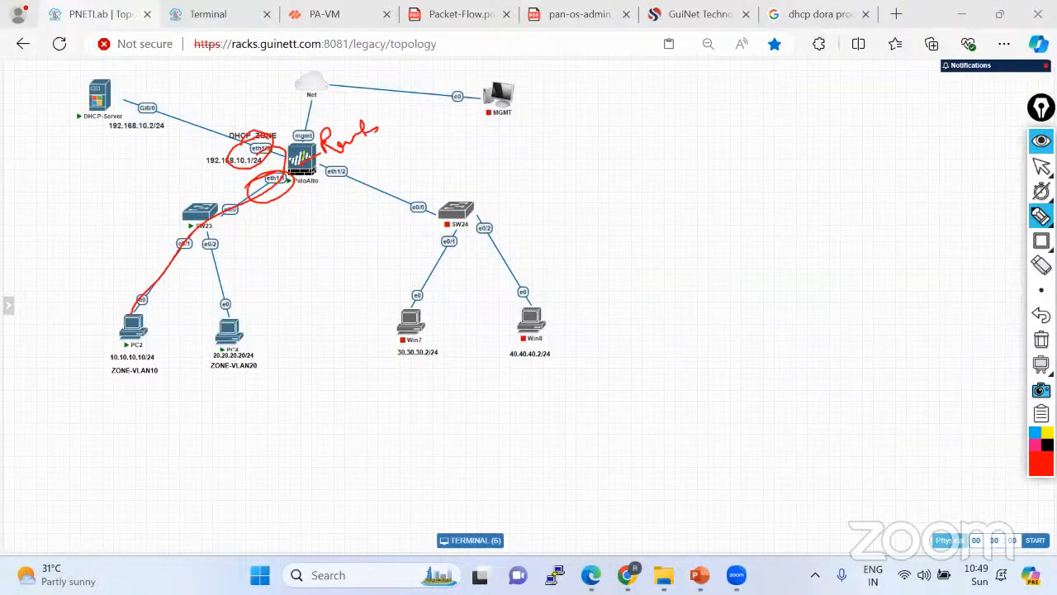
{"action": "left_click", "coordinate": [1041, 340]}
{"action": "left_click", "coordinate": [1041, 166]}
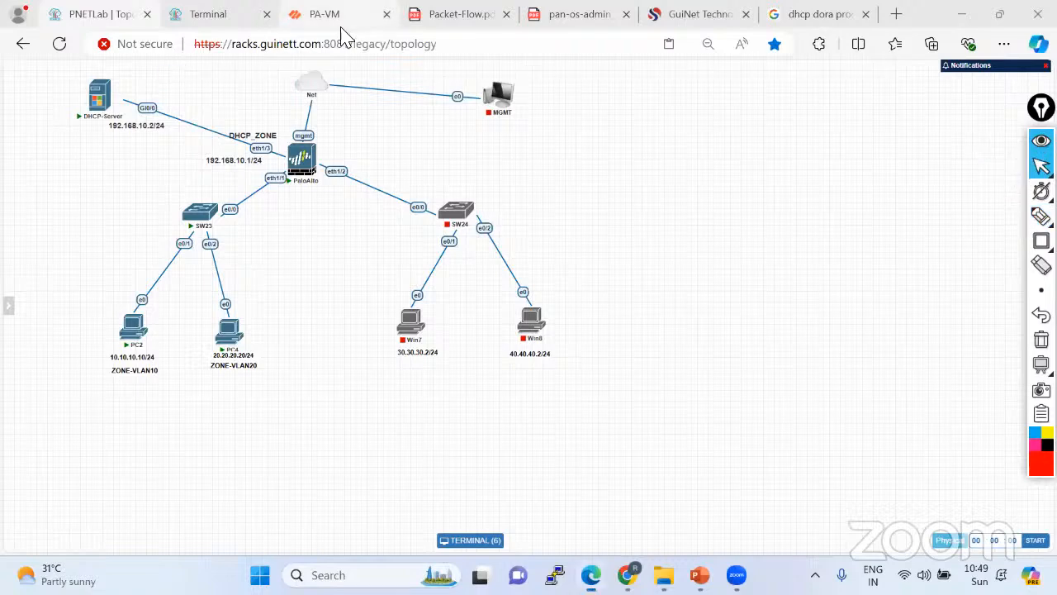
{"action": "left_click", "coordinate": [343, 17]}
Check the default virtual router's runtime route table, then go back to PC2's console.
{"action": "left_click", "coordinate": [550, 82]}
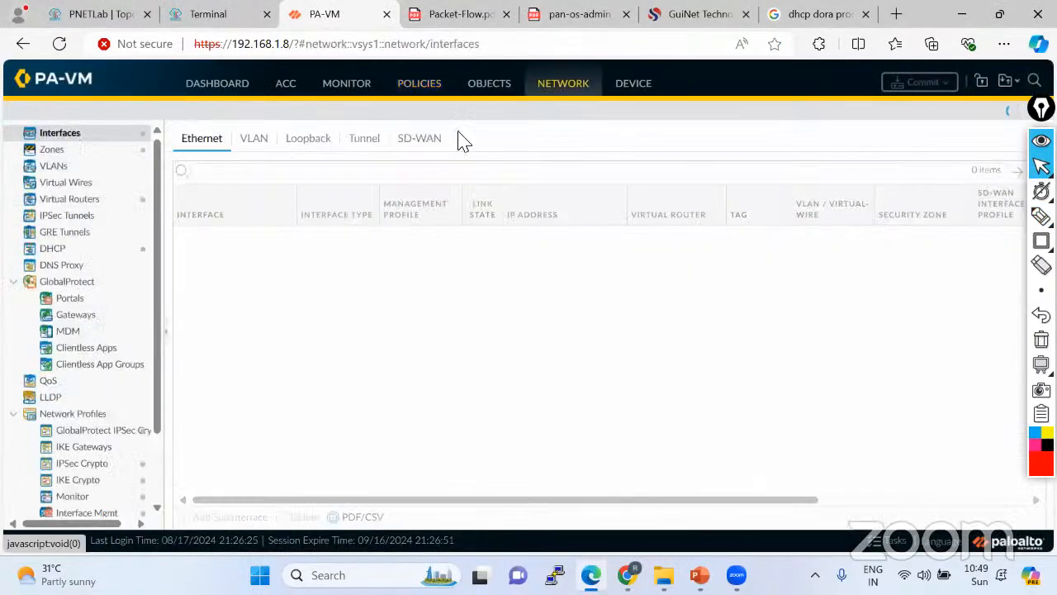
{"action": "left_click", "coordinate": [87, 205]}
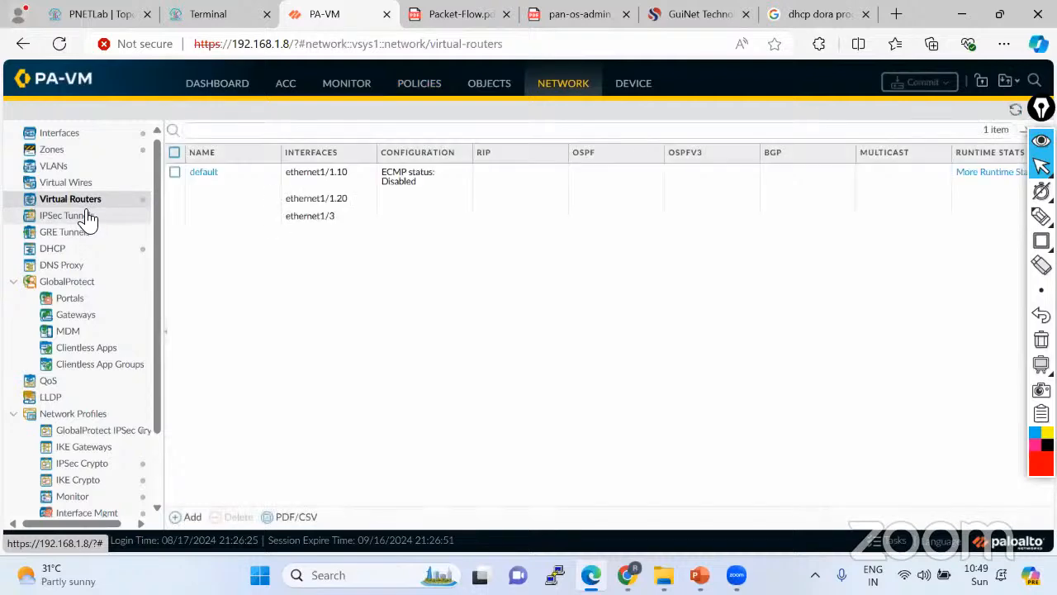
{"action": "left_click", "coordinate": [995, 173]}
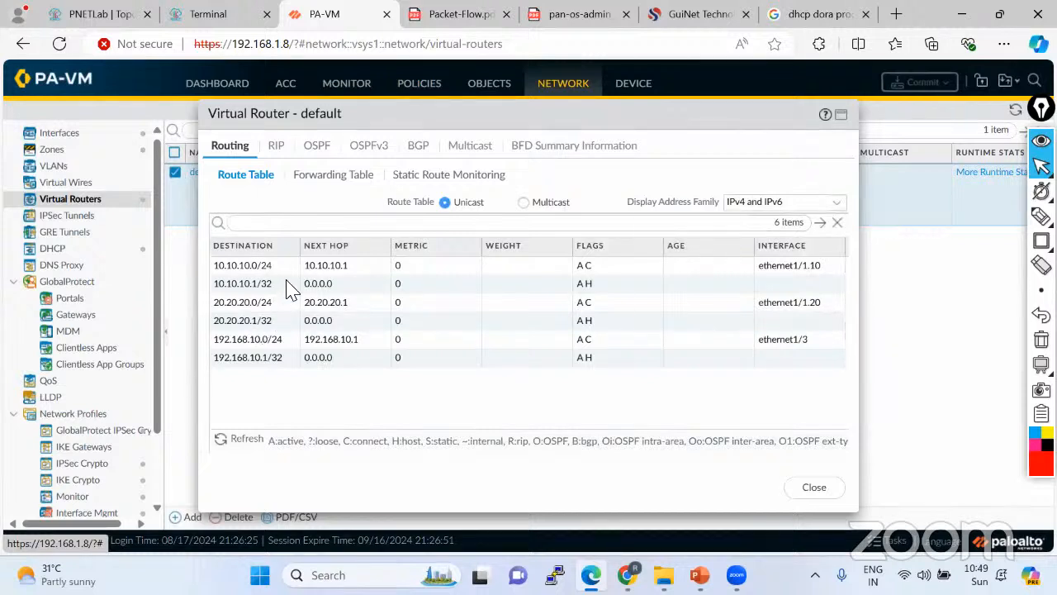
{"action": "left_click", "coordinate": [826, 491]}
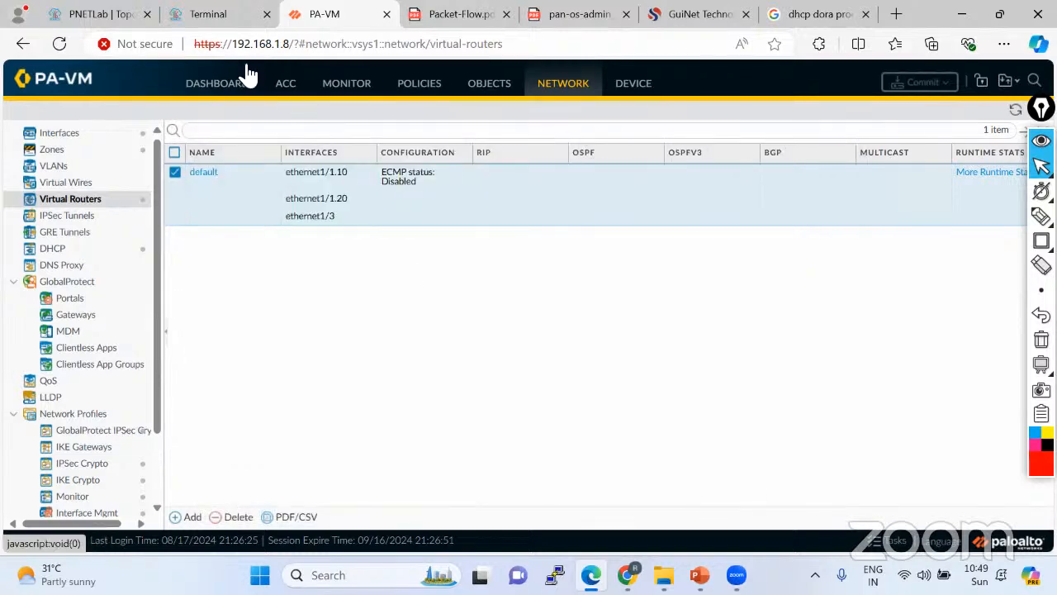
{"action": "left_click", "coordinate": [217, 16]}
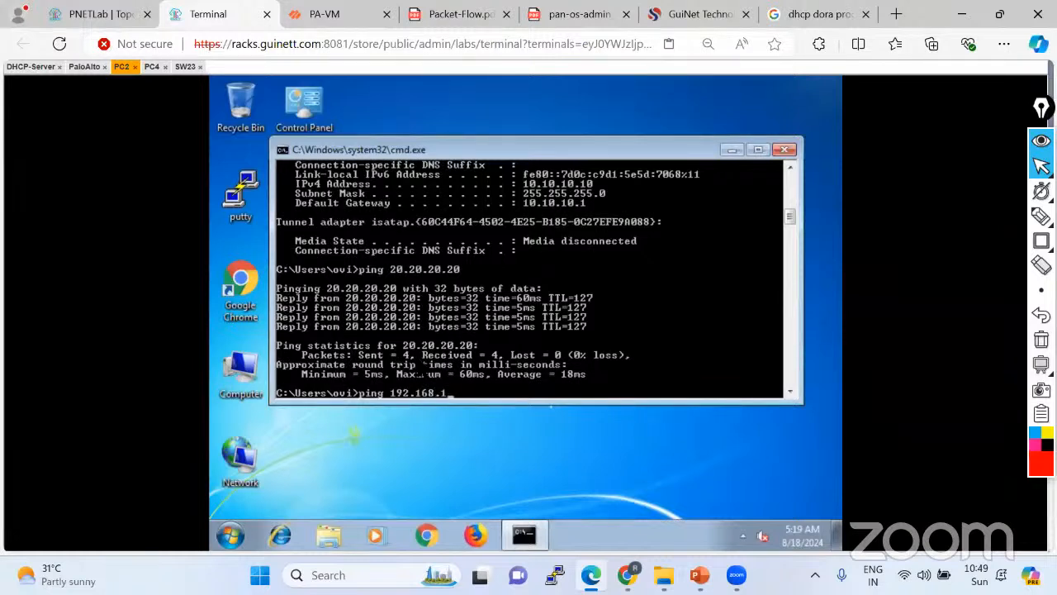
Ping 192.168.10.2 from PC2, then inspect the DHCP server's interfaces and routing table.
{"action": "key", "text": "Return"}
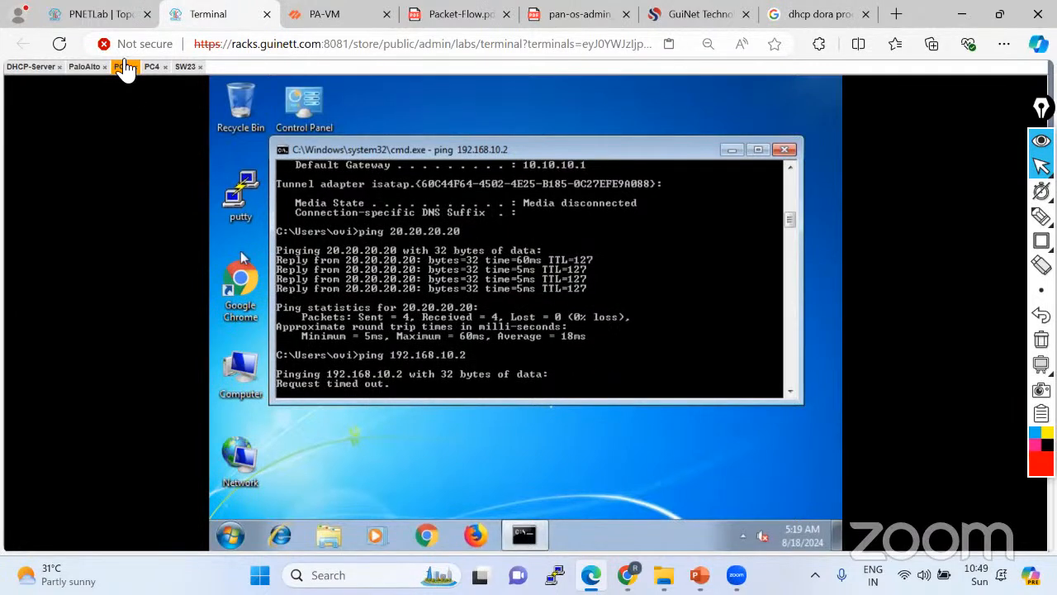
{"action": "left_click", "coordinate": [28, 66]}
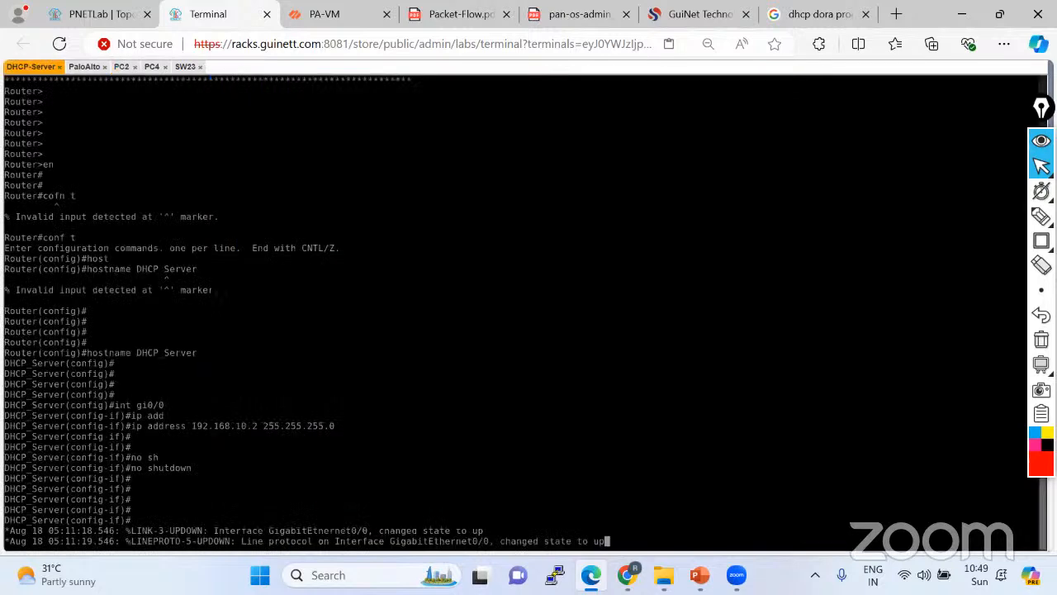
{"action": "key", "text": "Return"}
{"action": "key", "text": "Return"}
{"action": "key", "text": "Return"}
{"action": "key", "text": "Return"}
{"action": "key", "text": "Return"}
{"action": "key", "text": "Return"}
{"action": "key", "text": "ctrl+z"}
{"action": "key", "text": "Return"}
{"action": "key", "text": "Return"}
{"action": "key", "text": "Return"}
{"action": "type", "text": "sh ip"}
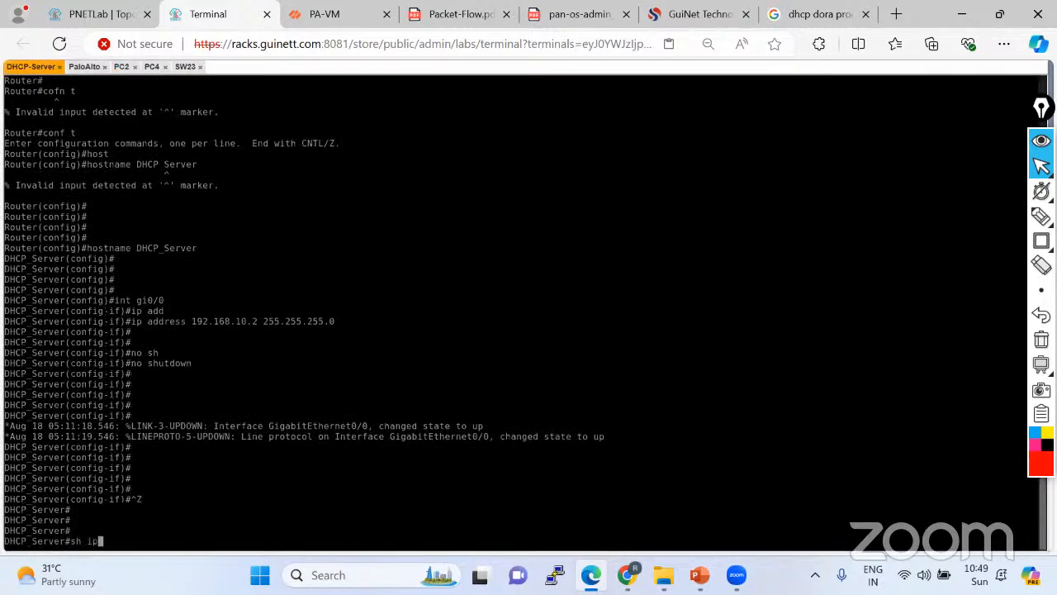
{"action": "type", "text": " i"}
{"action": "type", "text": "nt bri"}
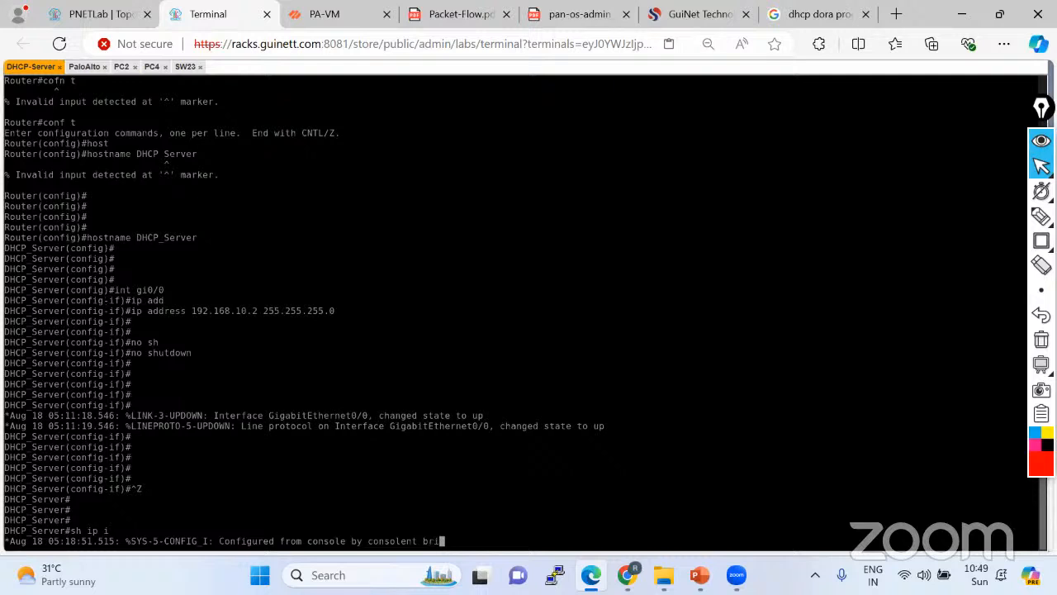
{"action": "type", "text": "ef"}
{"action": "key", "text": "Return"}
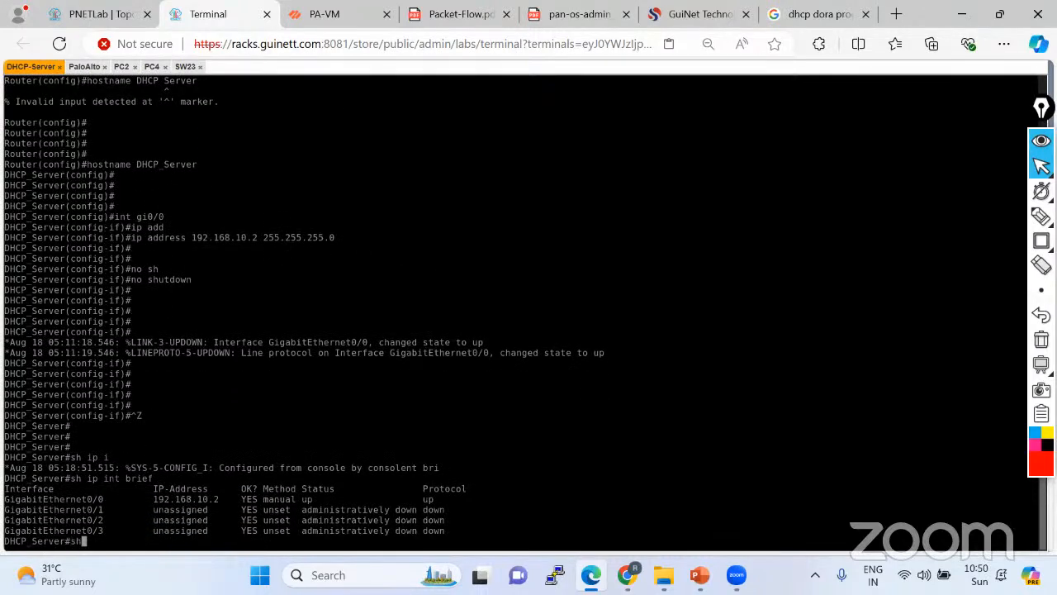
{"action": "type", "text": "sh ip route"}
{"action": "key", "text": "Return"}
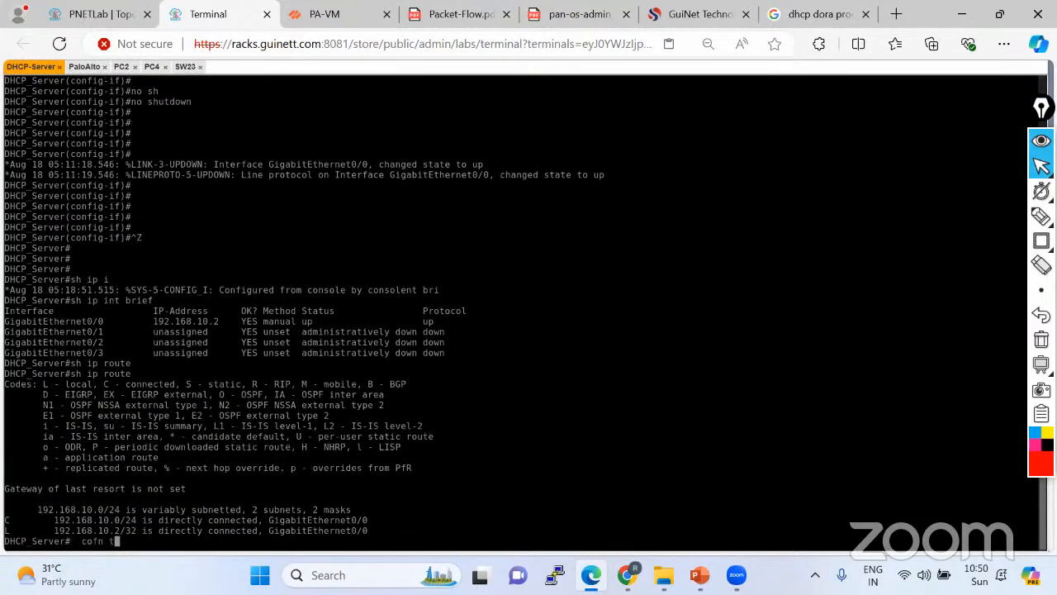
Add a default route via 192.168.10.1 on the DHCP server and save with do wr.
{"action": "key", "text": "Return"}
{"action": "type", "text": "conf t"}
{"action": "key", "text": "Return"}
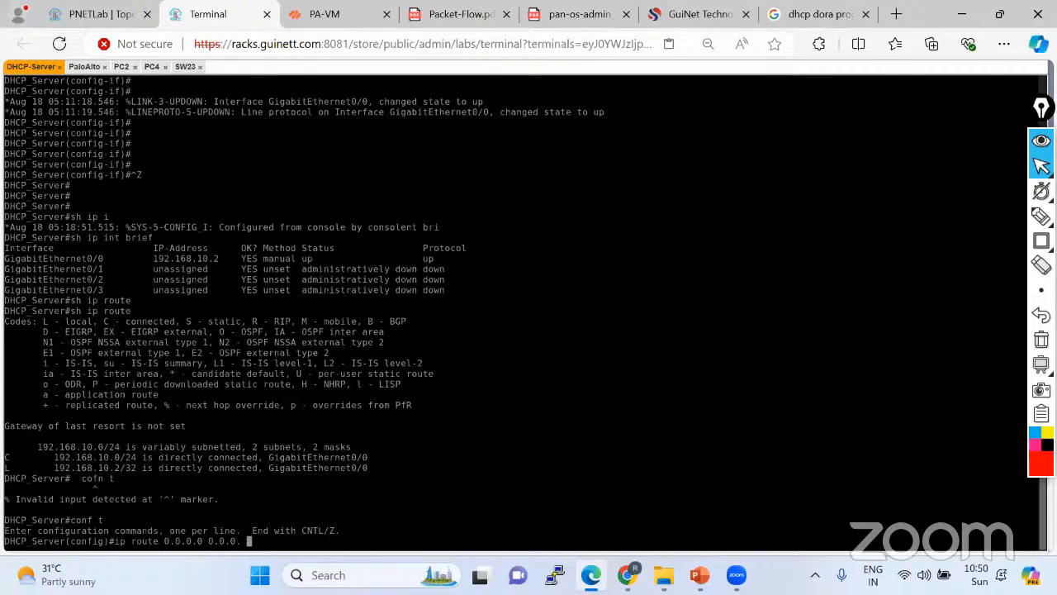
{"action": "type", "text": "168.10.1"}
{"action": "key", "text": "Return"}
{"action": "key", "text": "Return"}
{"action": "key", "text": "Return"}
{"action": "key", "text": "Return"}
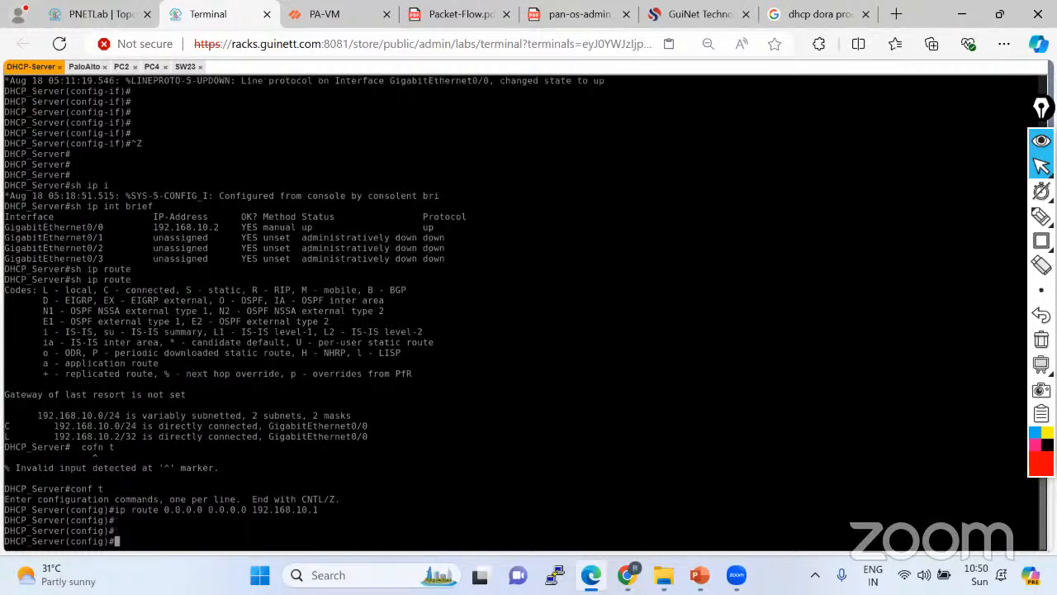
{"action": "type", "text": "do wr"}
{"action": "key", "text": "Return"}
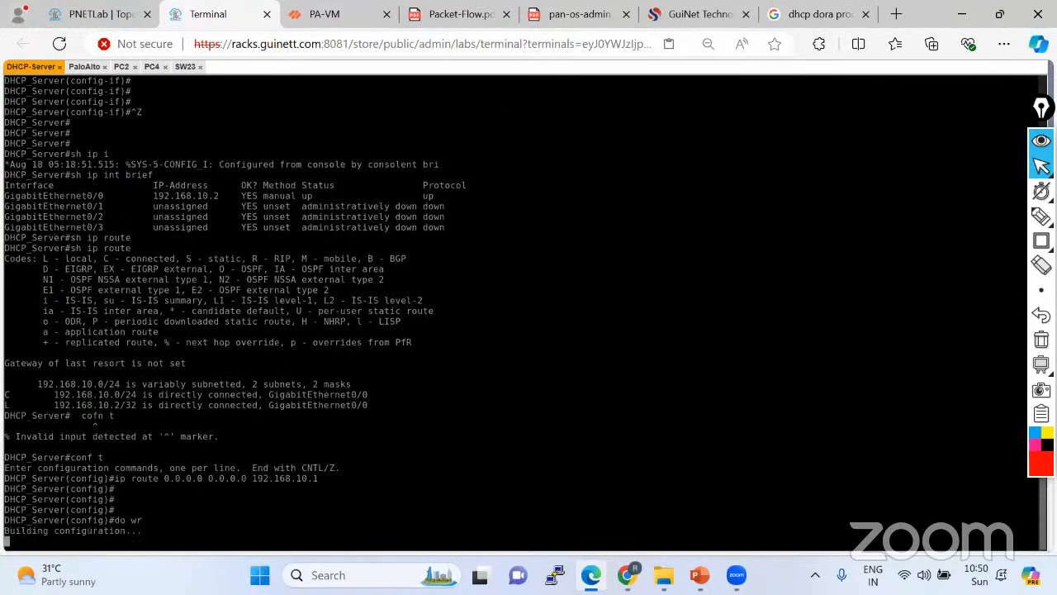
Rerun PC2's ping to 192.168.10.2, now getting 4/4 replies.
{"action": "left_click", "coordinate": [122, 67]}
{"action": "key", "text": "Up"}
{"action": "key", "text": "Return"}
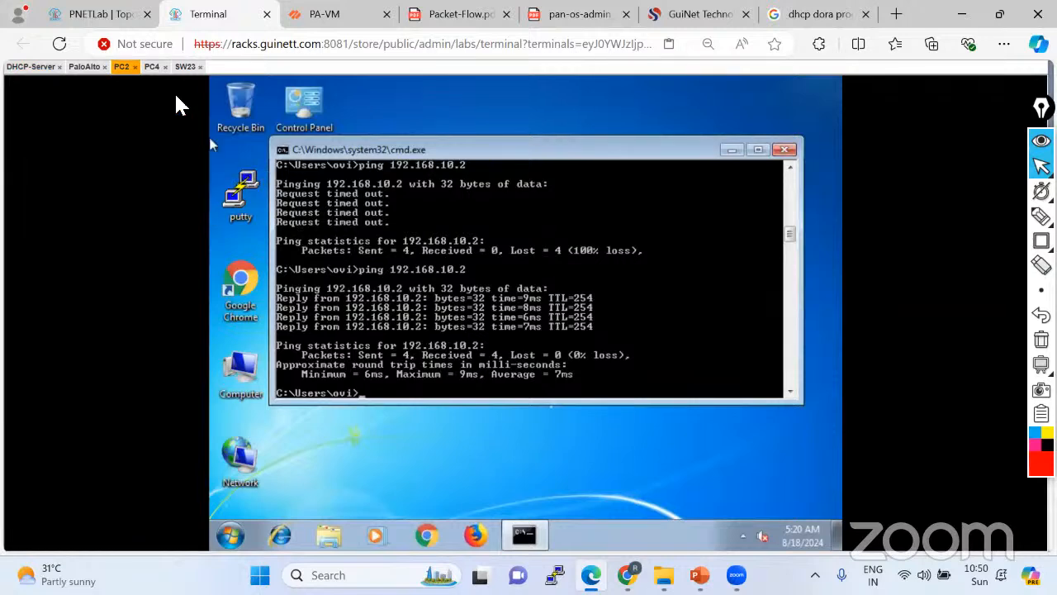
Ping 192.168.10.2 from PC4's command prompt, stop it after replies, and return to the topology.
{"action": "left_click", "coordinate": [151, 66]}
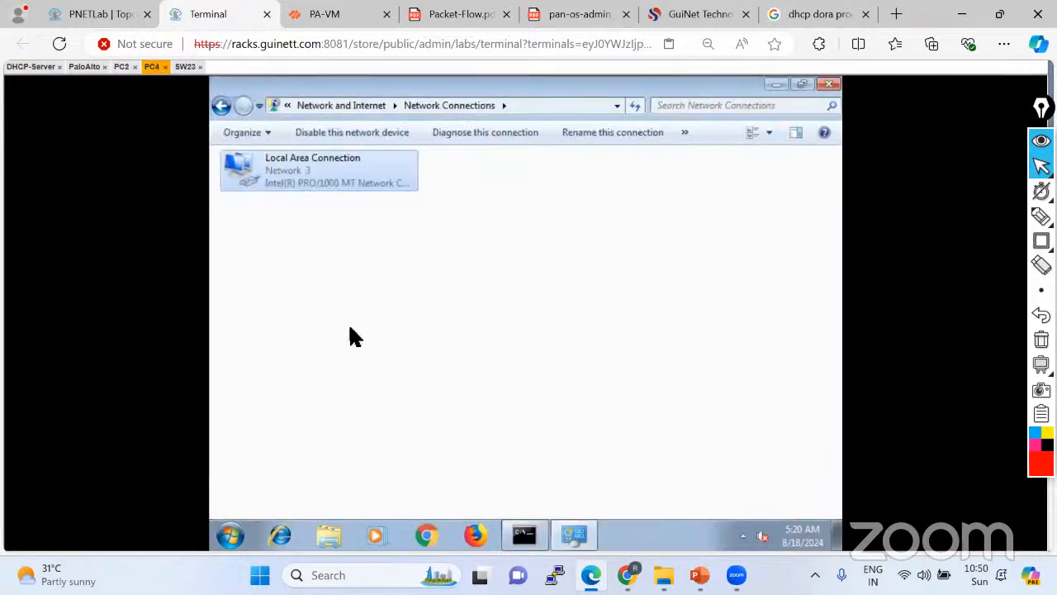
{"action": "left_click", "coordinate": [523, 535]}
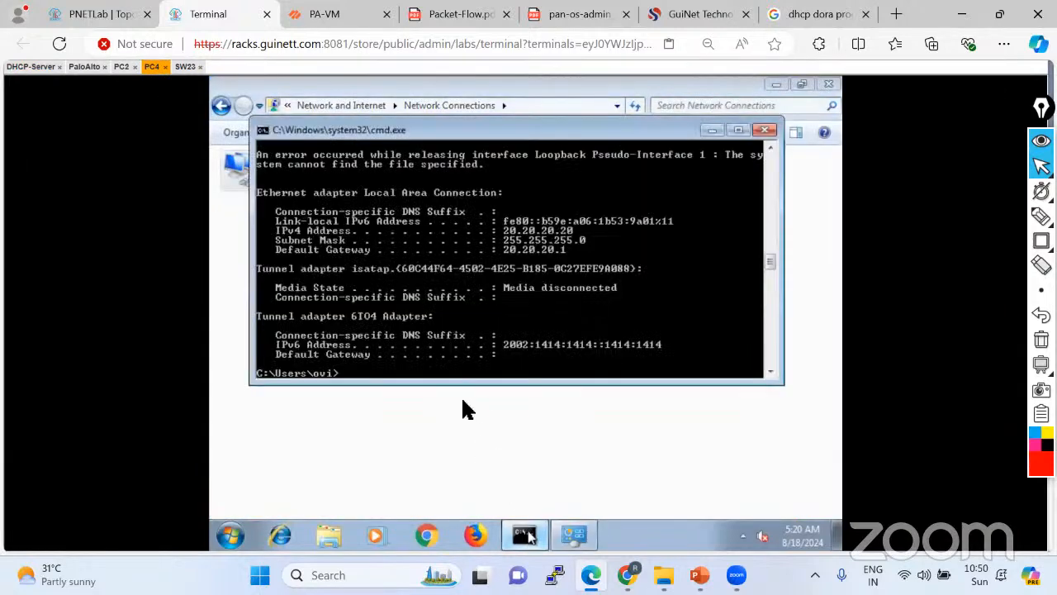
{"action": "type", "text": "ping 1"}
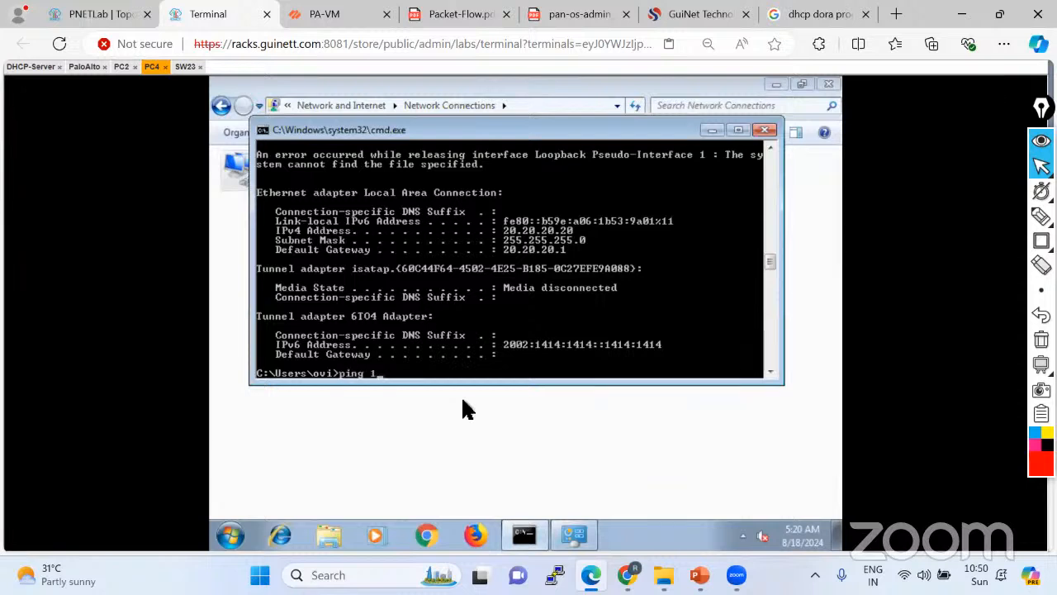
{"action": "type", "text": "92.168.10"}
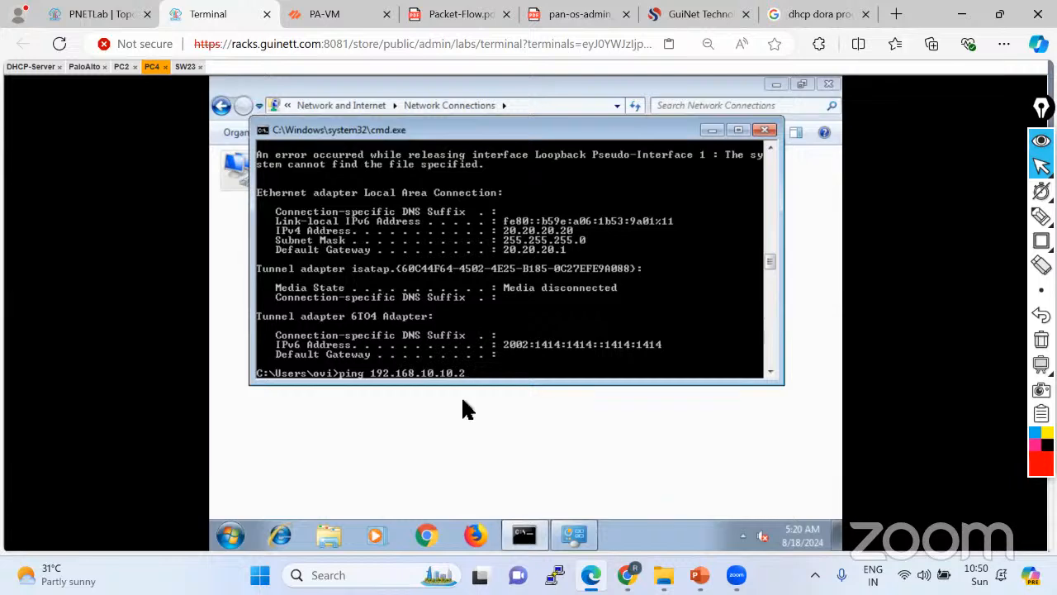
{"action": "type", "text": ".2"}
{"action": "key", "text": "Return"}
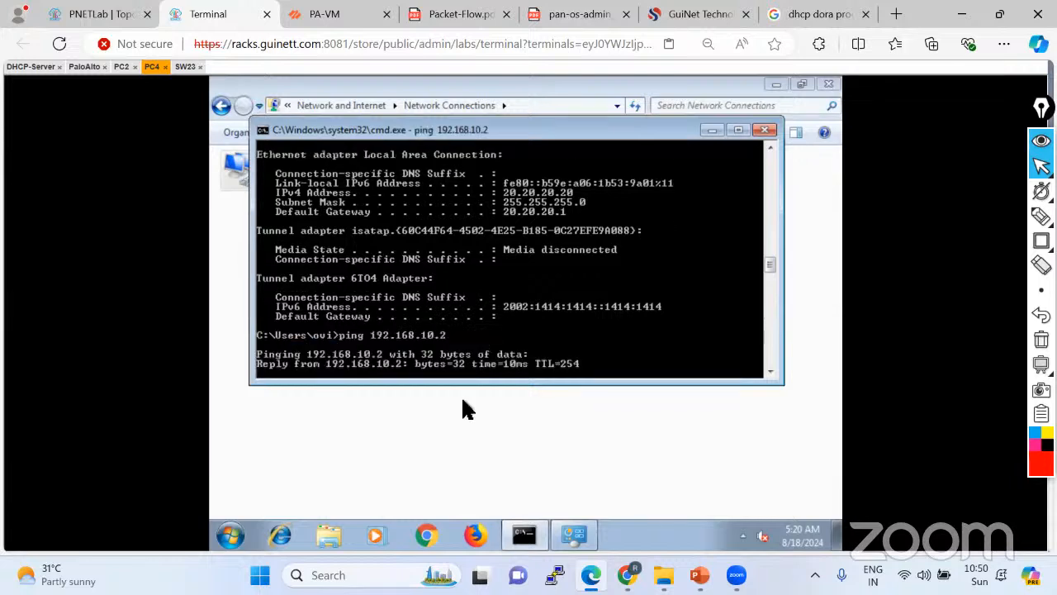
{"action": "key", "text": "ctrl+c"}
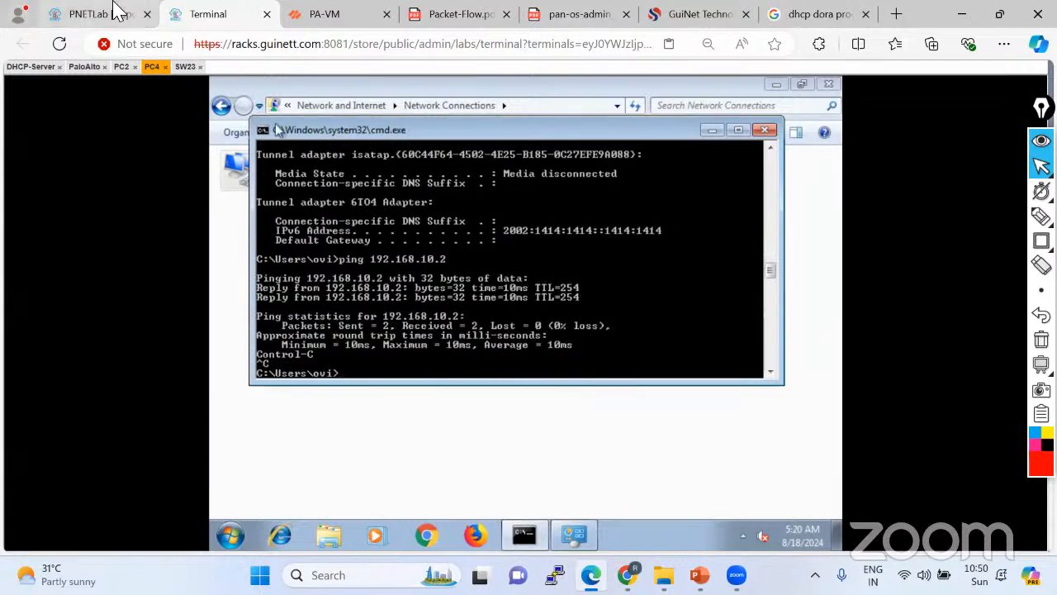
{"action": "left_click", "coordinate": [86, 14]}
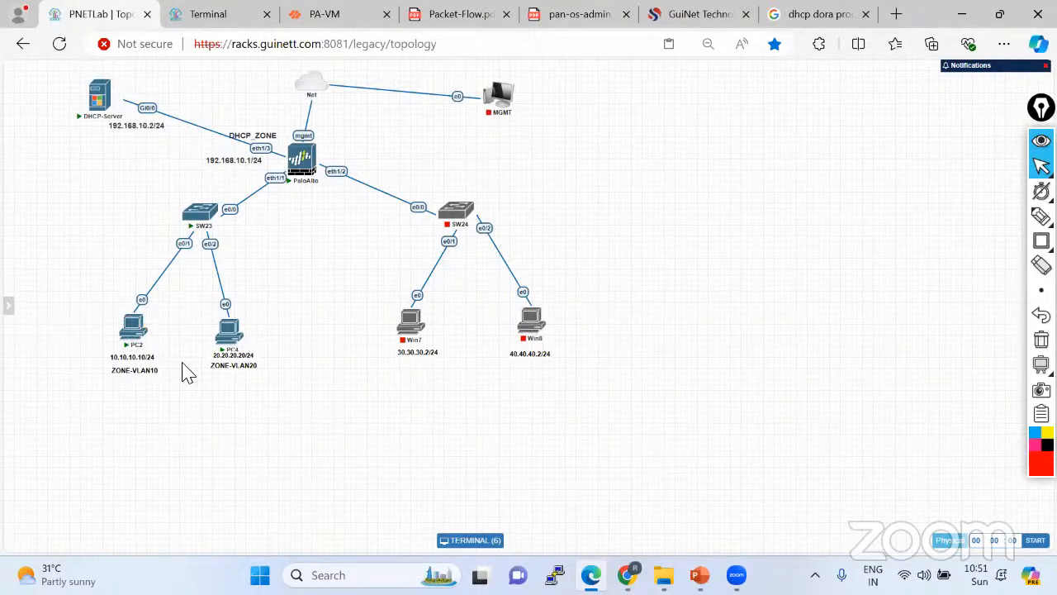
Open the firewall's DHCP settings and review the existing DHCP server entries.
{"action": "left_click", "coordinate": [344, 13]}
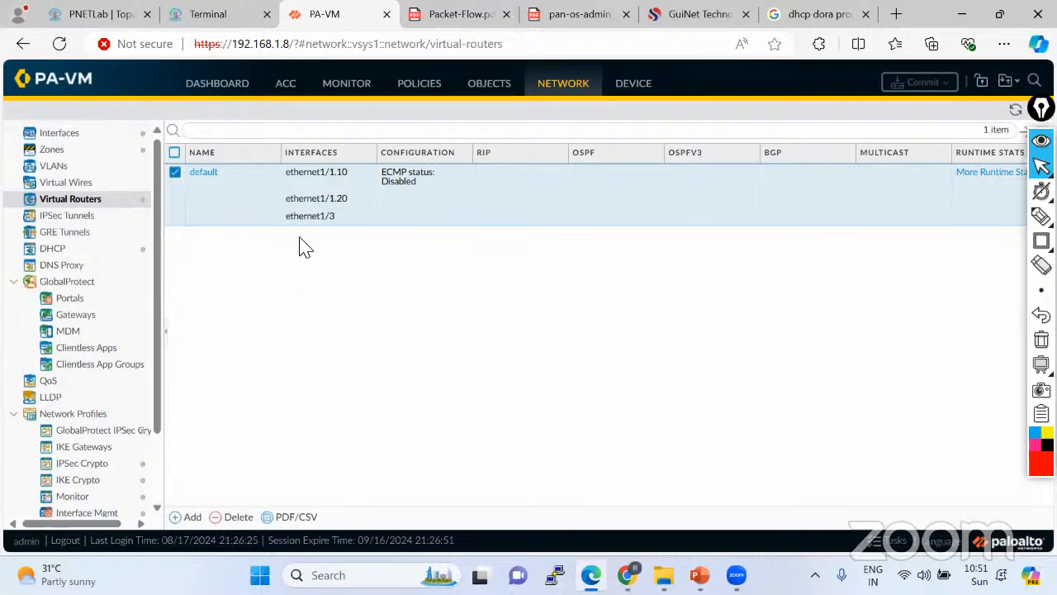
{"action": "left_click", "coordinate": [82, 14]}
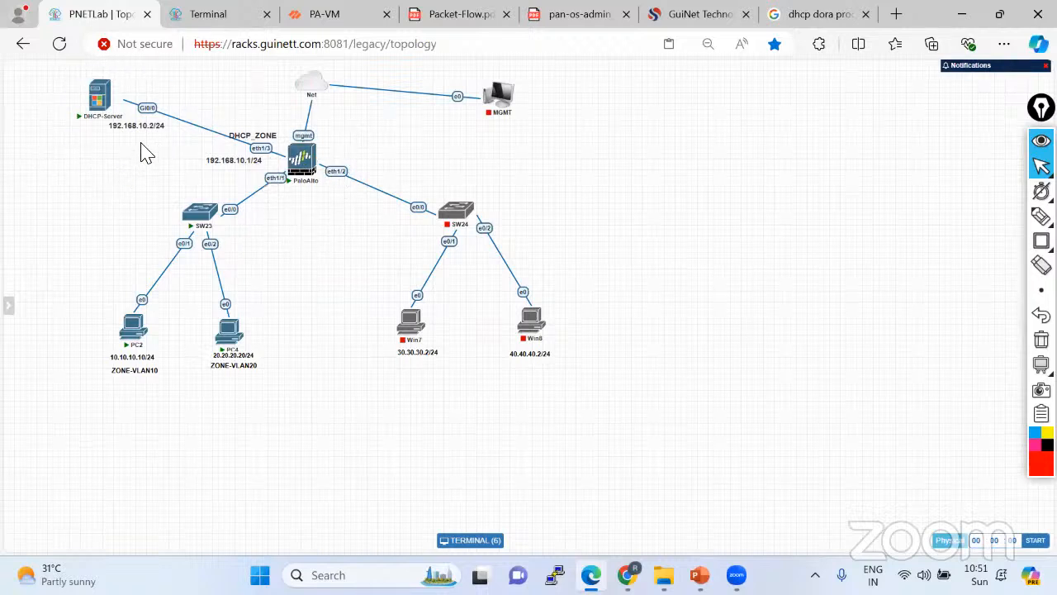
{"action": "left_click", "coordinate": [349, 16]}
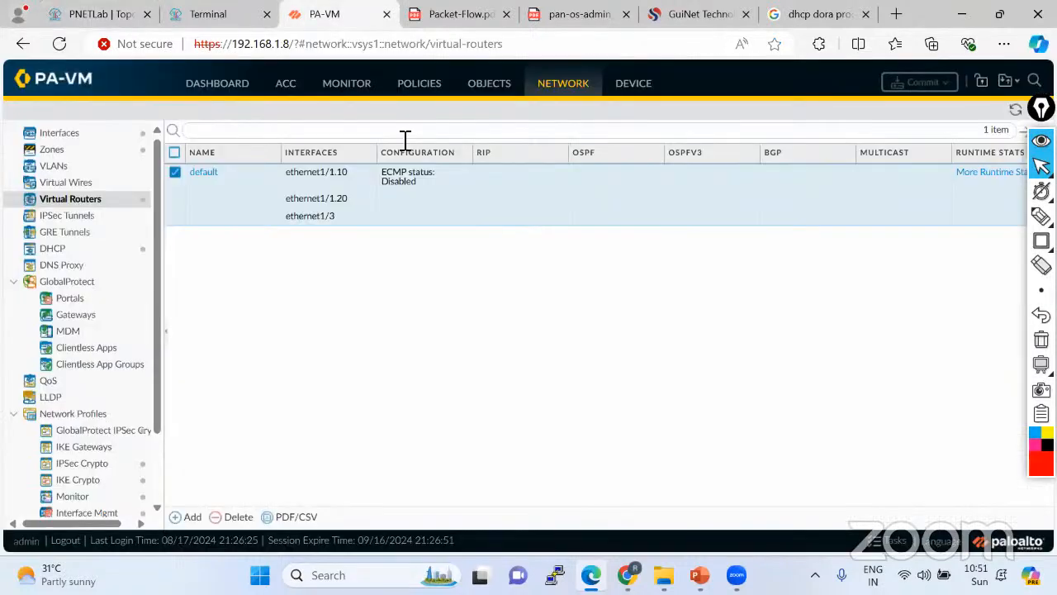
{"action": "left_click", "coordinate": [55, 248]}
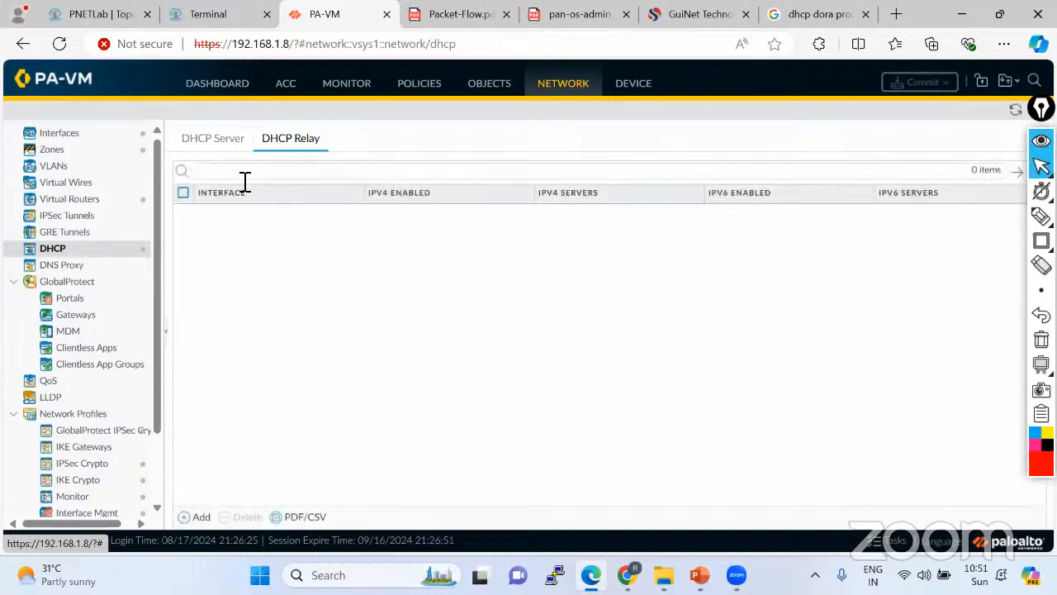
{"action": "left_click", "coordinate": [228, 140]}
{"action": "left_click", "coordinate": [292, 140]}
Create a DHCP relay on ethernet1/1.10 with IPv4 server 192.168.10.2 and try to save it.
{"action": "left_click", "coordinate": [202, 519]}
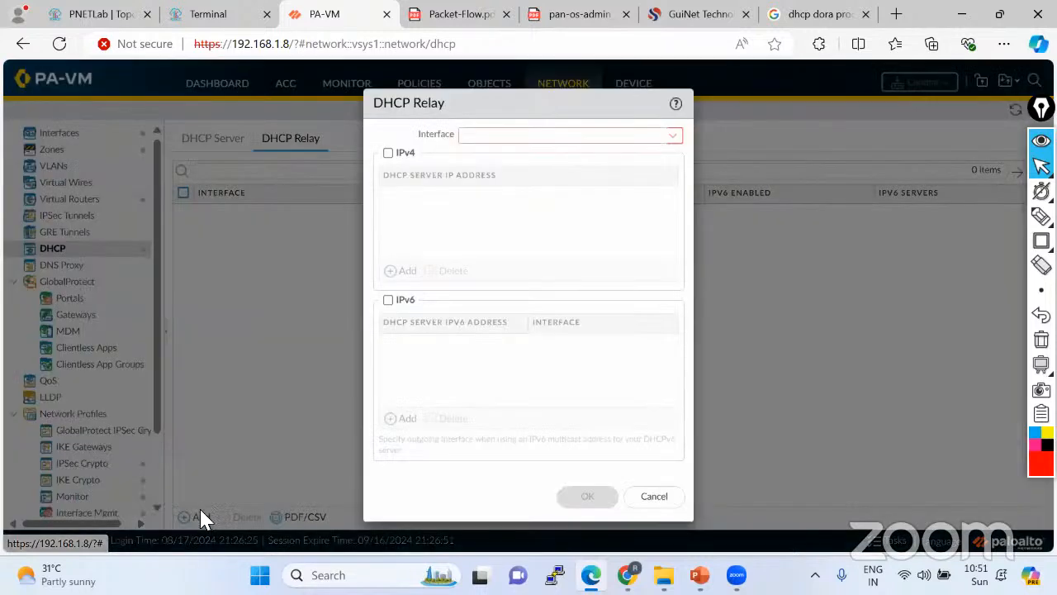
{"action": "left_click", "coordinate": [675, 137]}
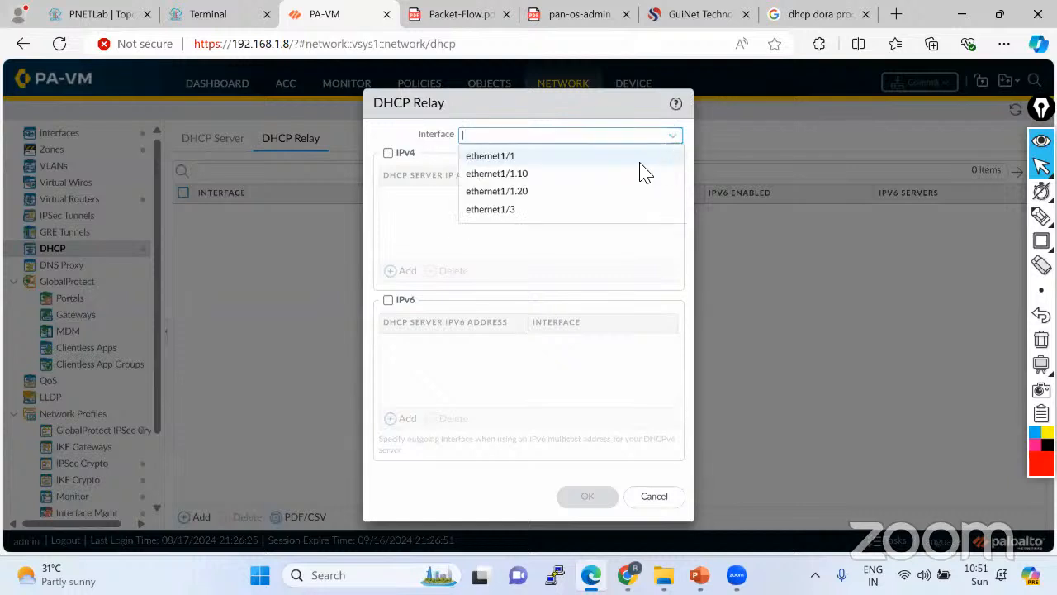
{"action": "left_click", "coordinate": [528, 176]}
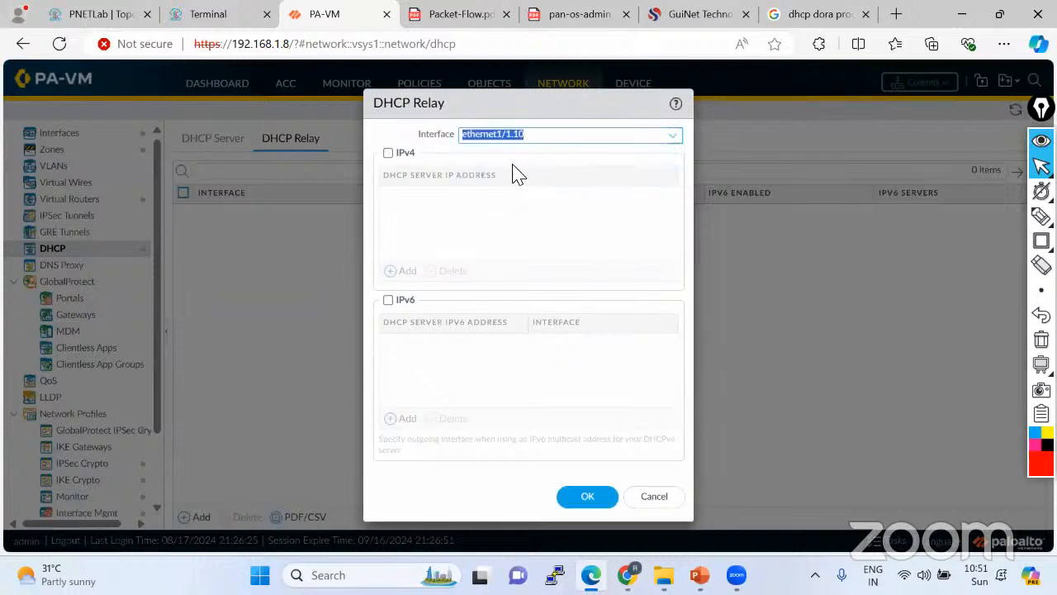
{"action": "left_click", "coordinate": [388, 153]}
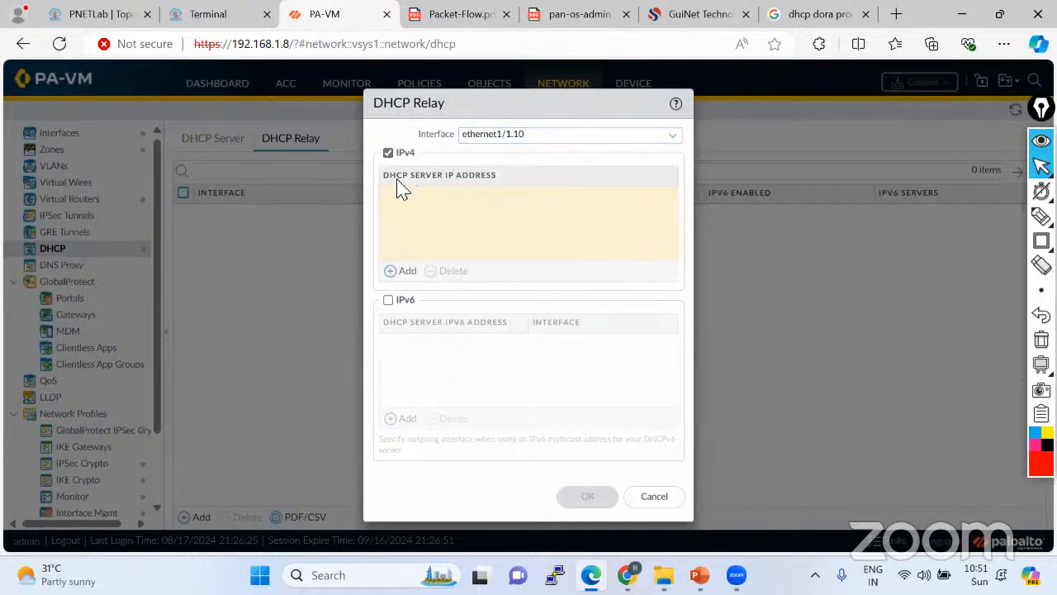
{"action": "left_click", "coordinate": [95, 18]}
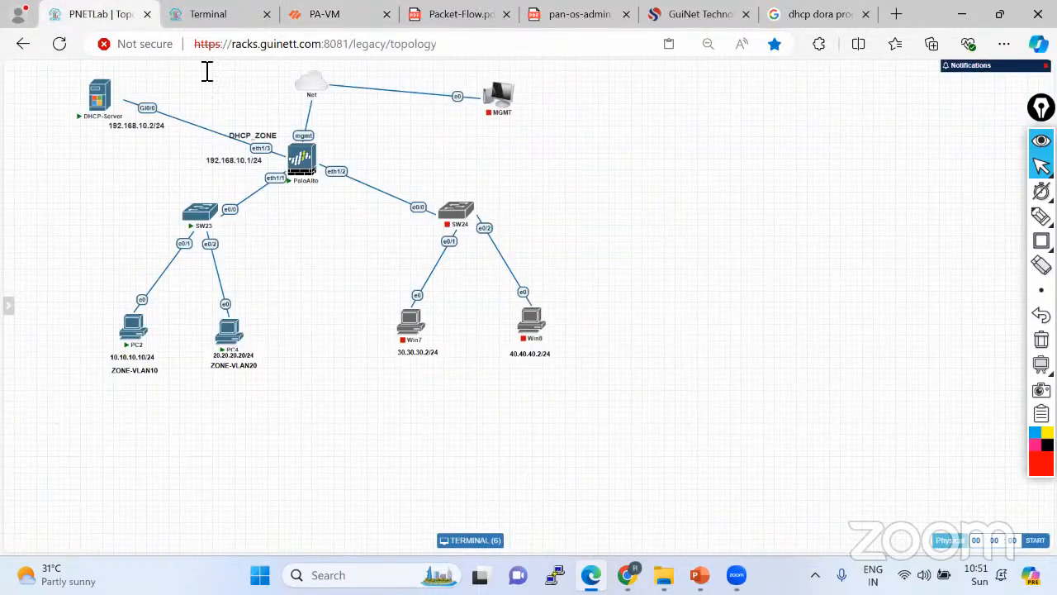
{"action": "left_click", "coordinate": [354, 20]}
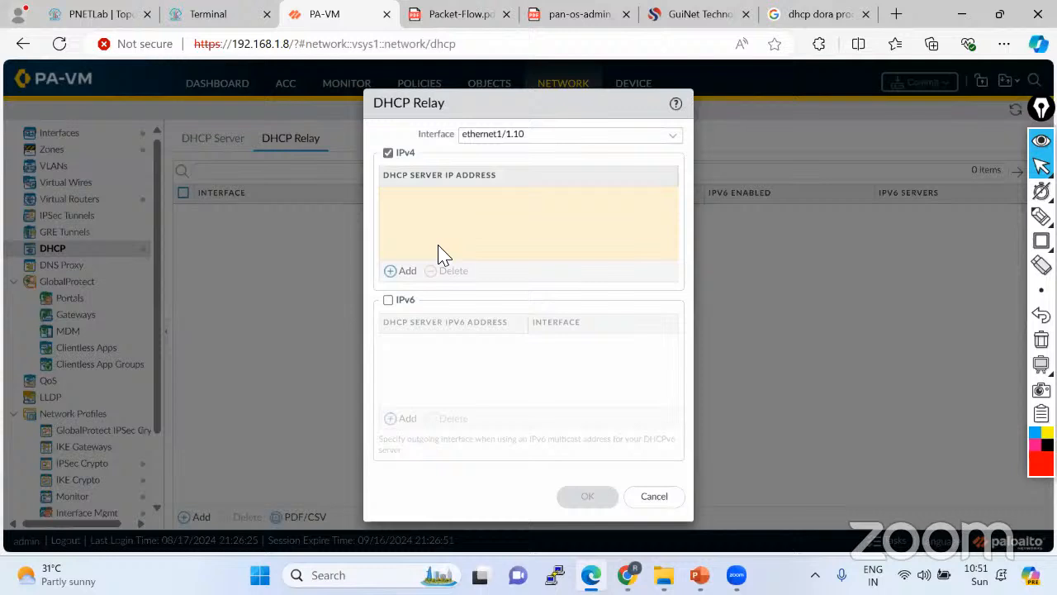
{"action": "left_click", "coordinate": [407, 273]}
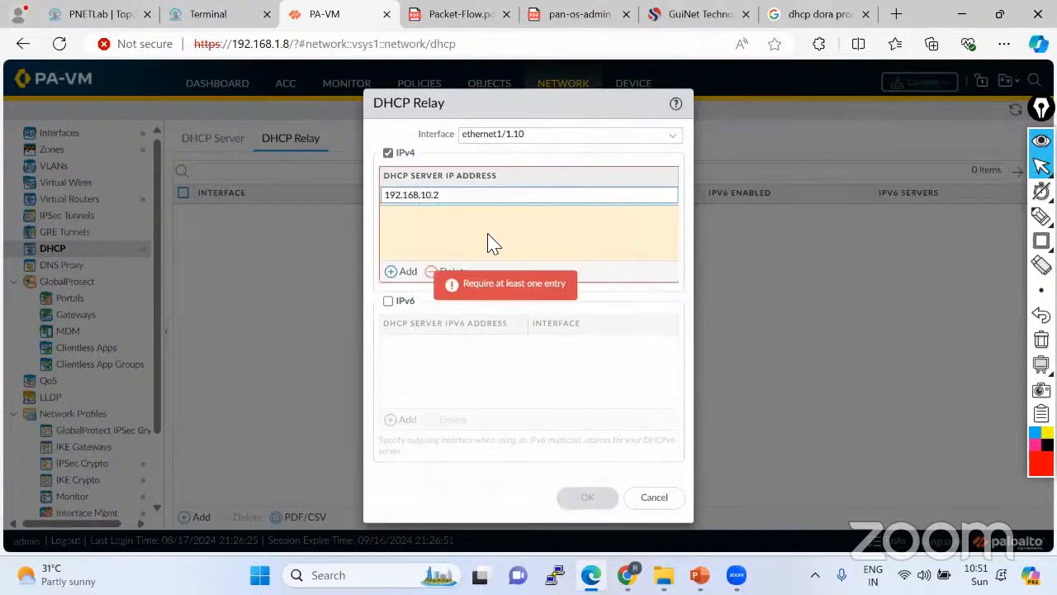
{"action": "left_click", "coordinate": [529, 233]}
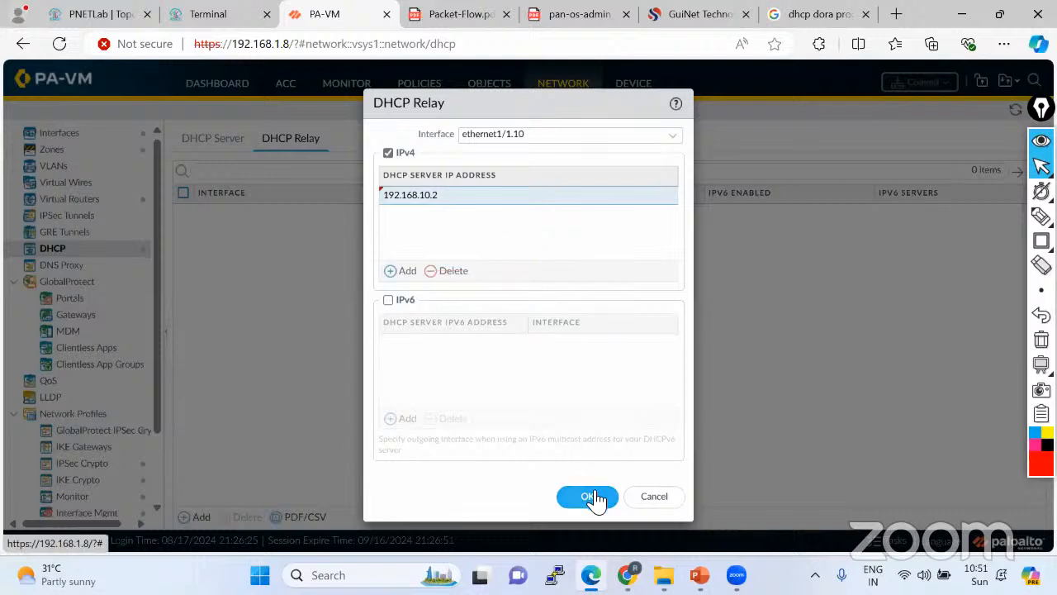
{"action": "left_click", "coordinate": [589, 494]}
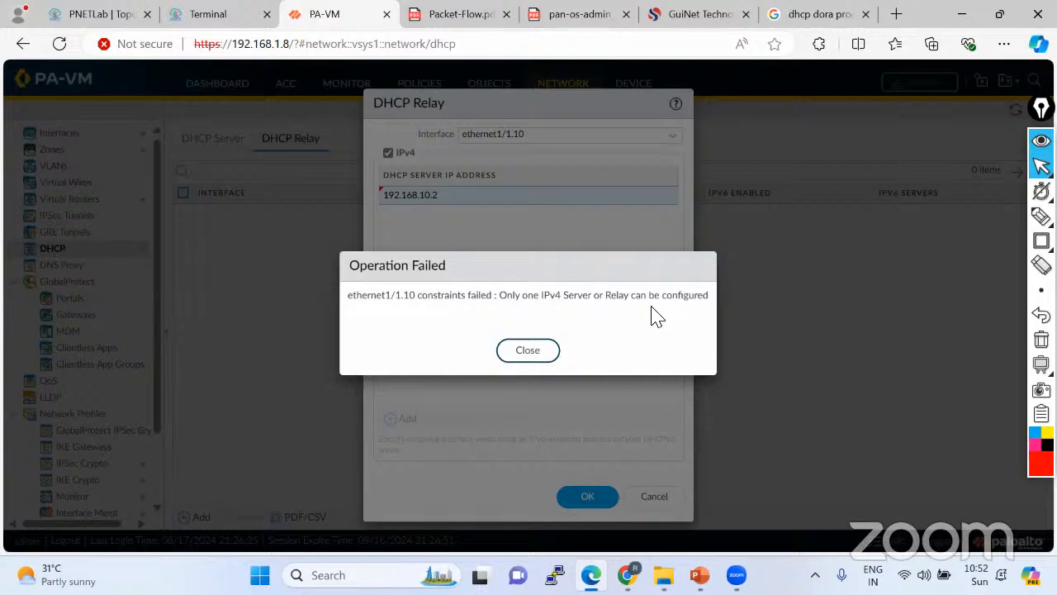
Dismiss the relay error and delete the ethernet1/1.10 and ethernet1/1.20 DHCP server entries.
{"action": "left_click", "coordinate": [536, 357]}
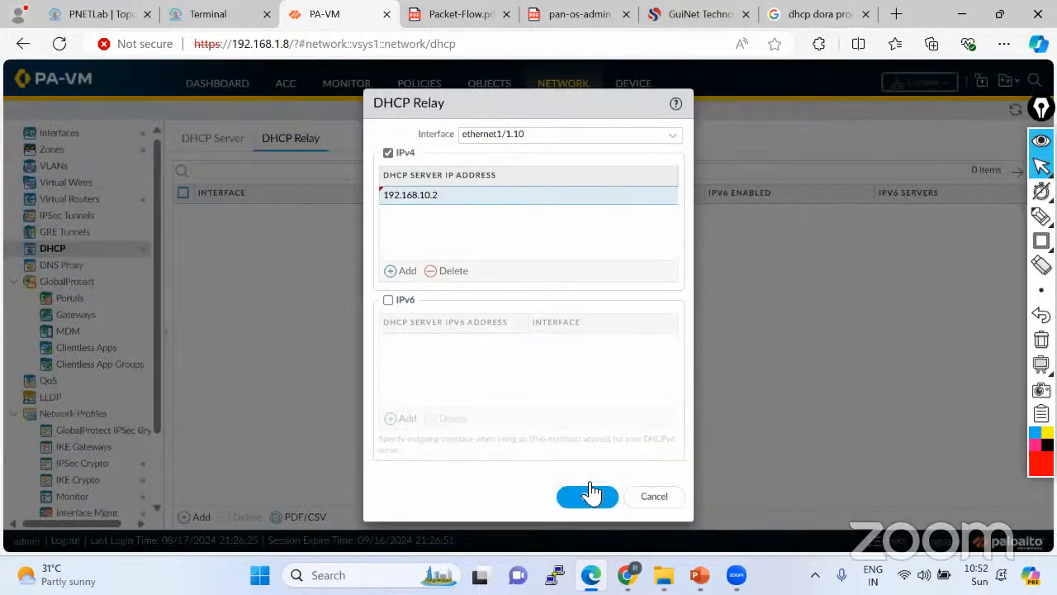
{"action": "left_click", "coordinate": [592, 493]}
{"action": "left_click", "coordinate": [215, 140]}
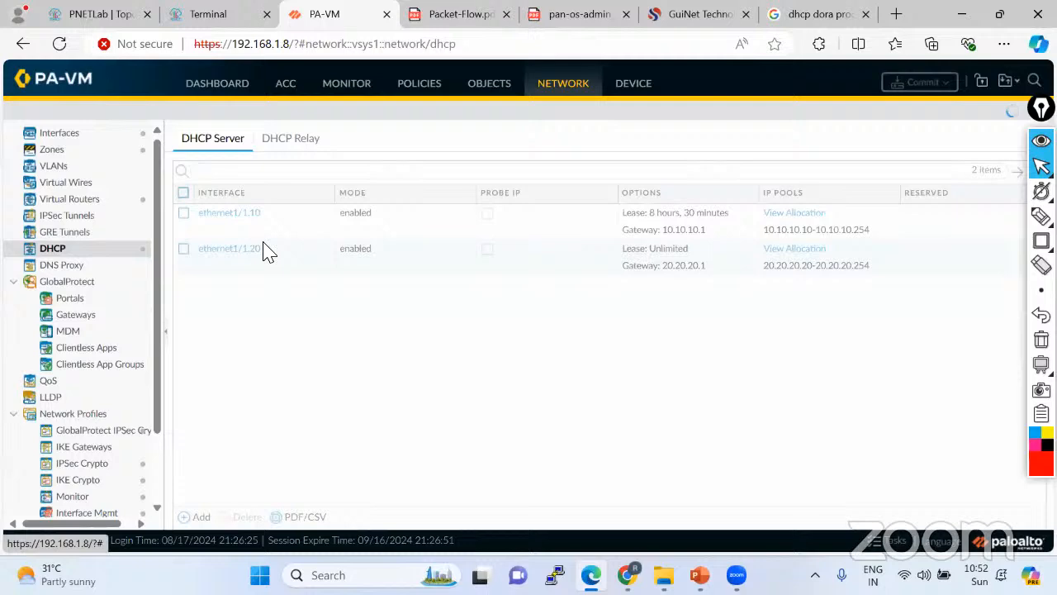
{"action": "left_click", "coordinate": [183, 213]}
{"action": "left_click", "coordinate": [183, 247]}
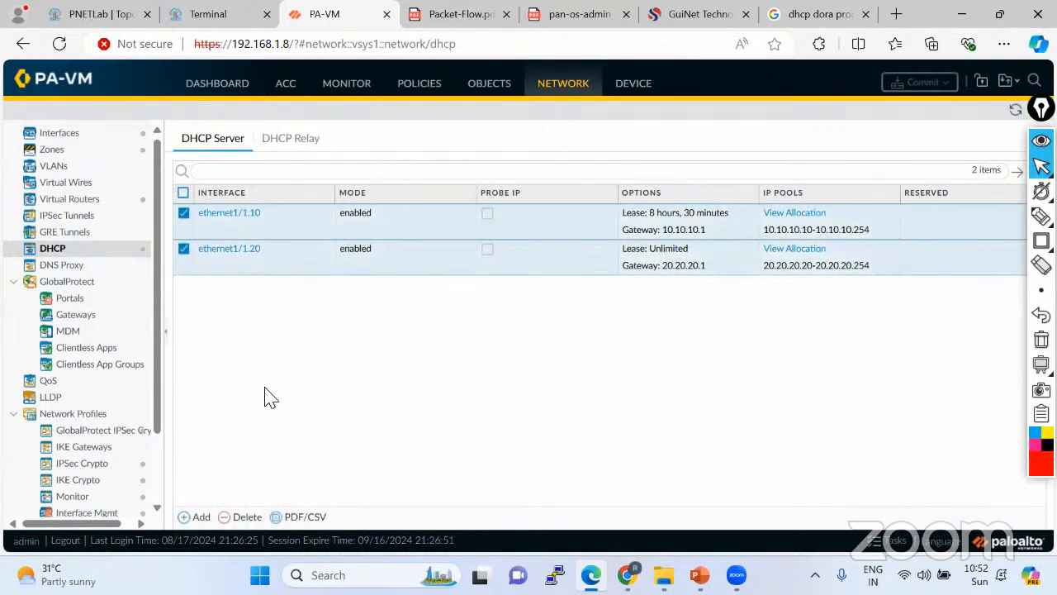
{"action": "left_click", "coordinate": [247, 516]}
{"action": "left_click", "coordinate": [483, 350]}
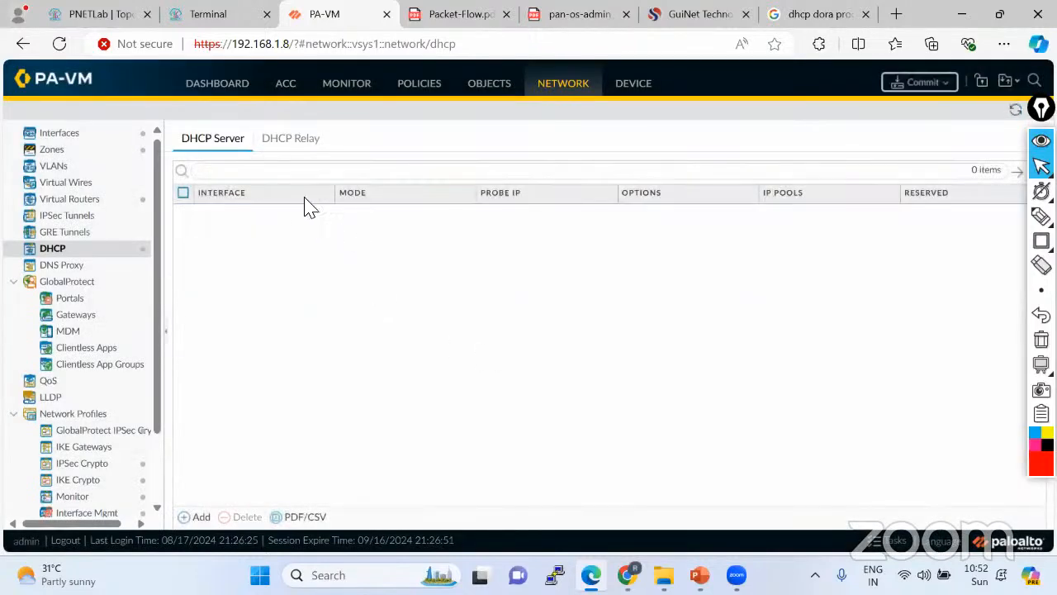
{"action": "left_click", "coordinate": [294, 142]}
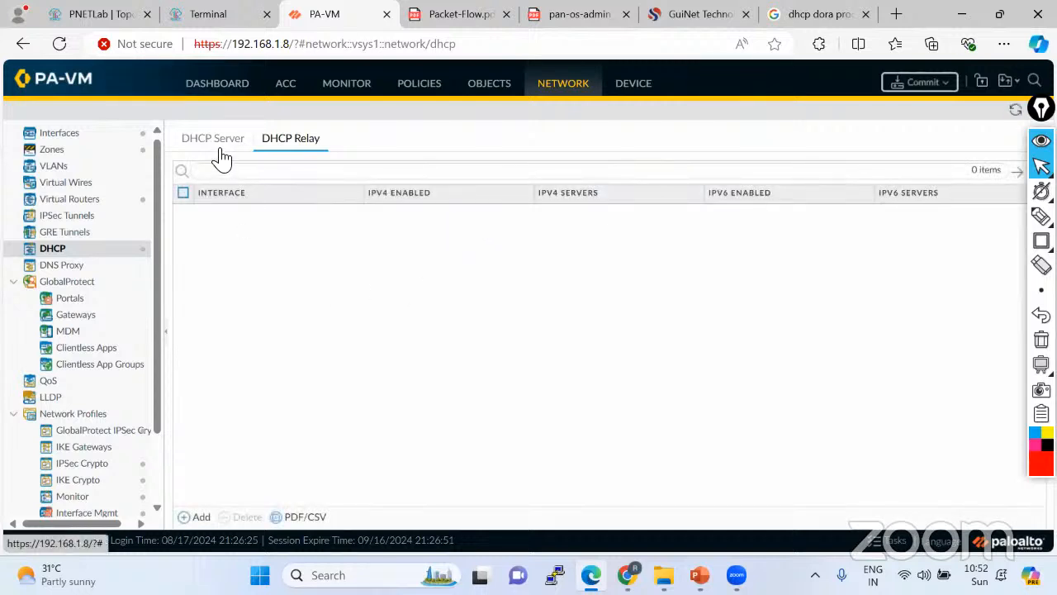
Add an IPv4 DHCP relay on ethernet1/1.10 pointing to server 192.168.10.2 and save it.
{"action": "left_click", "coordinate": [193, 519]}
{"action": "left_click", "coordinate": [675, 136]}
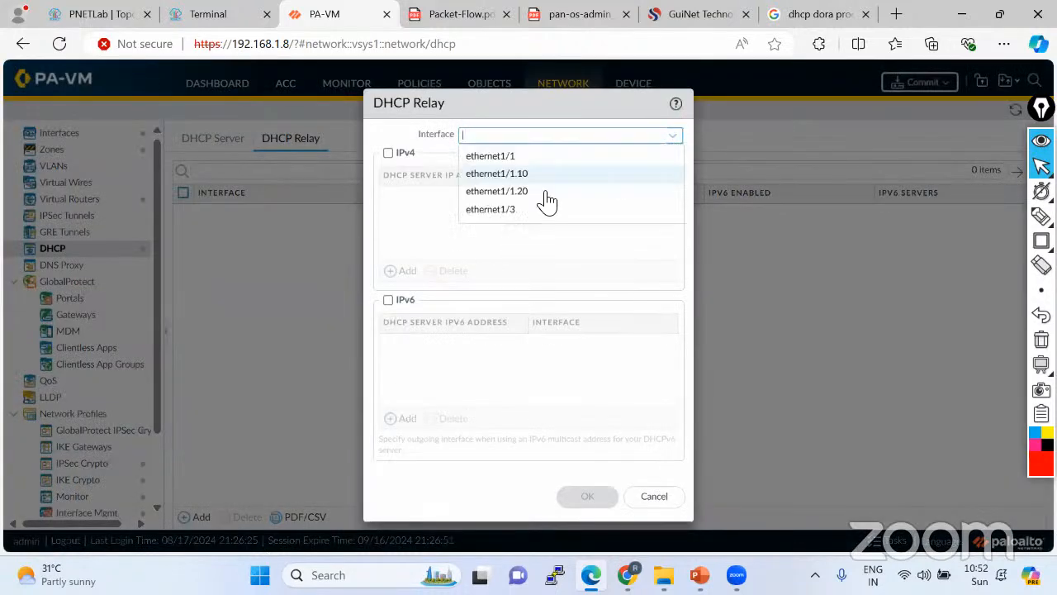
{"action": "left_click", "coordinate": [505, 174]}
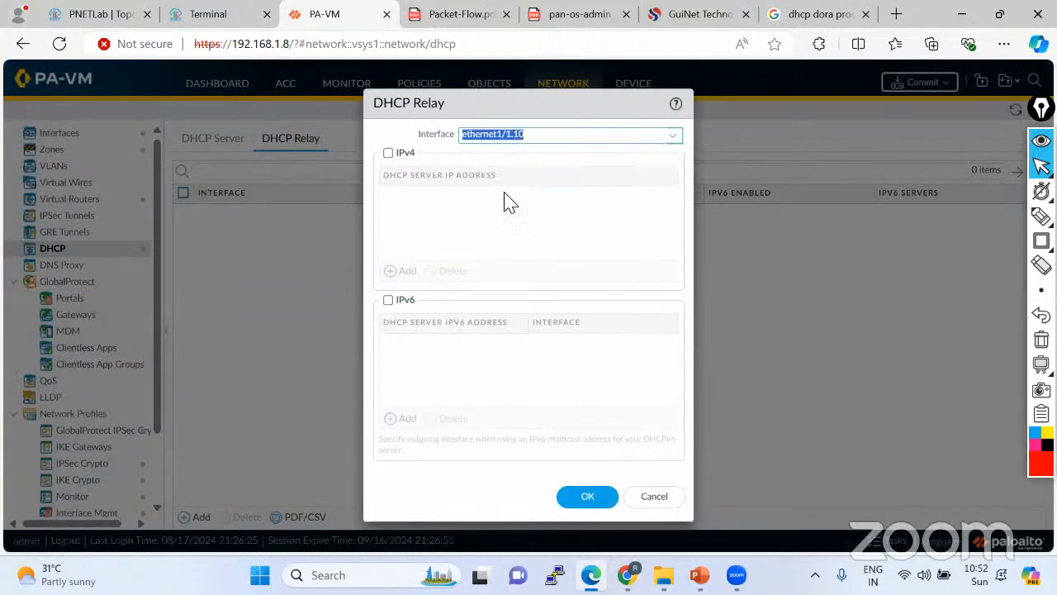
{"action": "left_click", "coordinate": [389, 155]}
{"action": "left_click", "coordinate": [406, 272]}
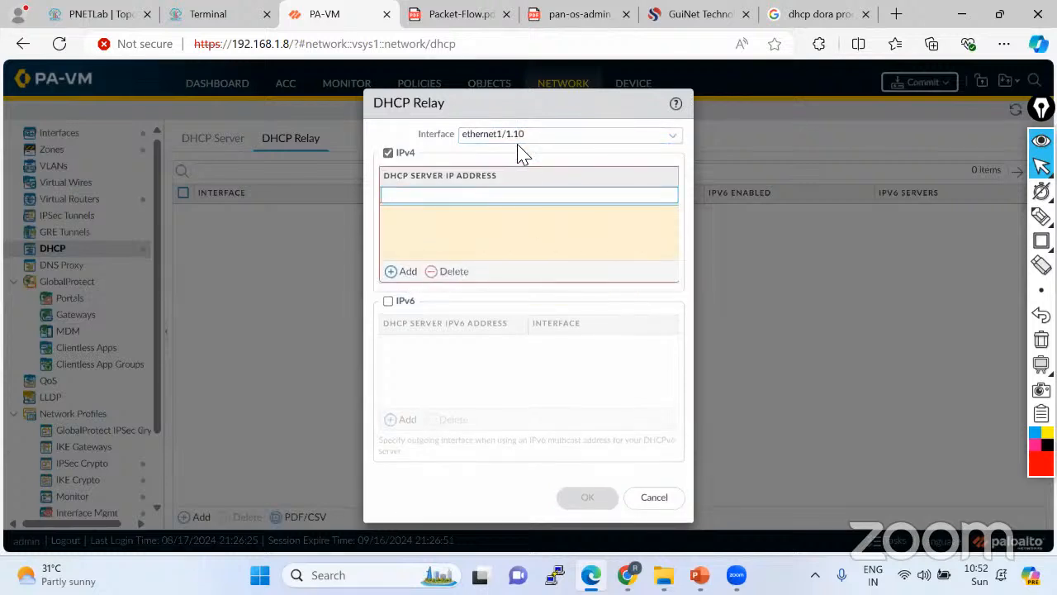
{"action": "type", "text": "192.168.10.2"}
{"action": "left_click", "coordinate": [447, 233]}
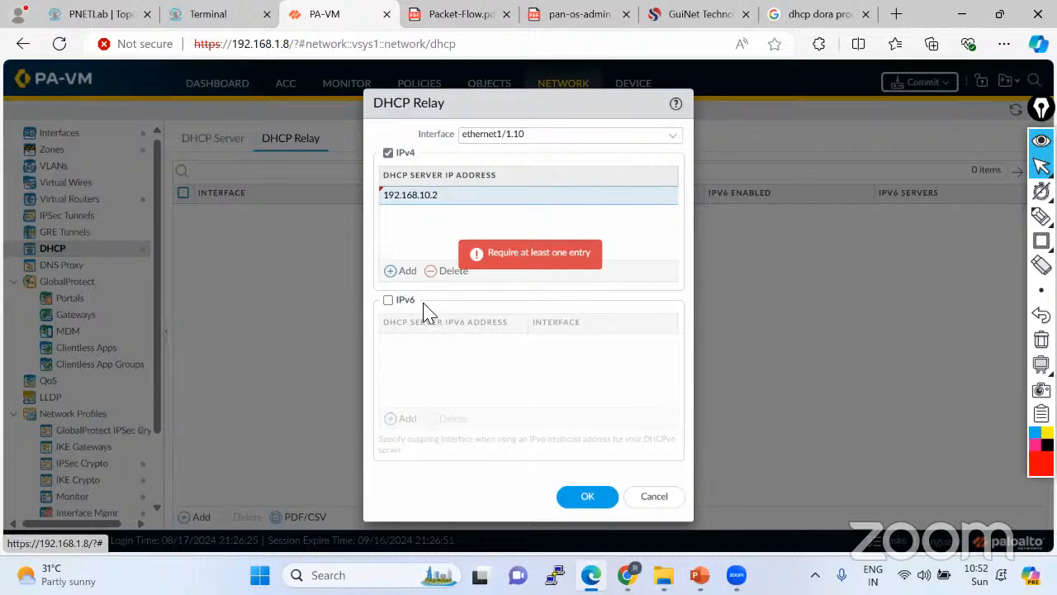
{"action": "left_click", "coordinate": [591, 501]}
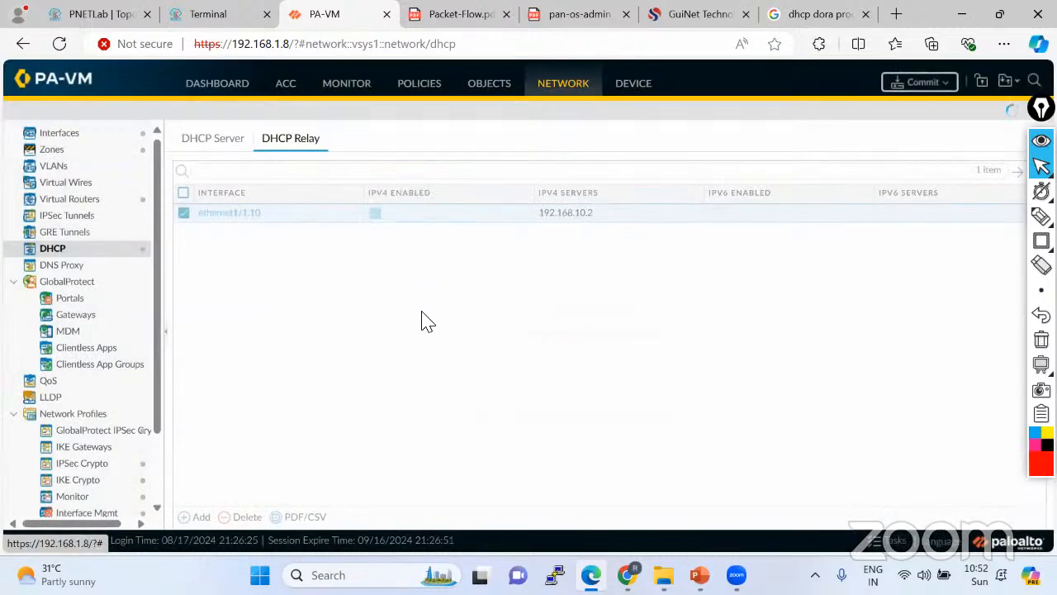
Add a DHCP relay on ethernet1/1.20 with IPv4 enabled, forwarding to server 192.168.10.2.
{"action": "left_click", "coordinate": [200, 517]}
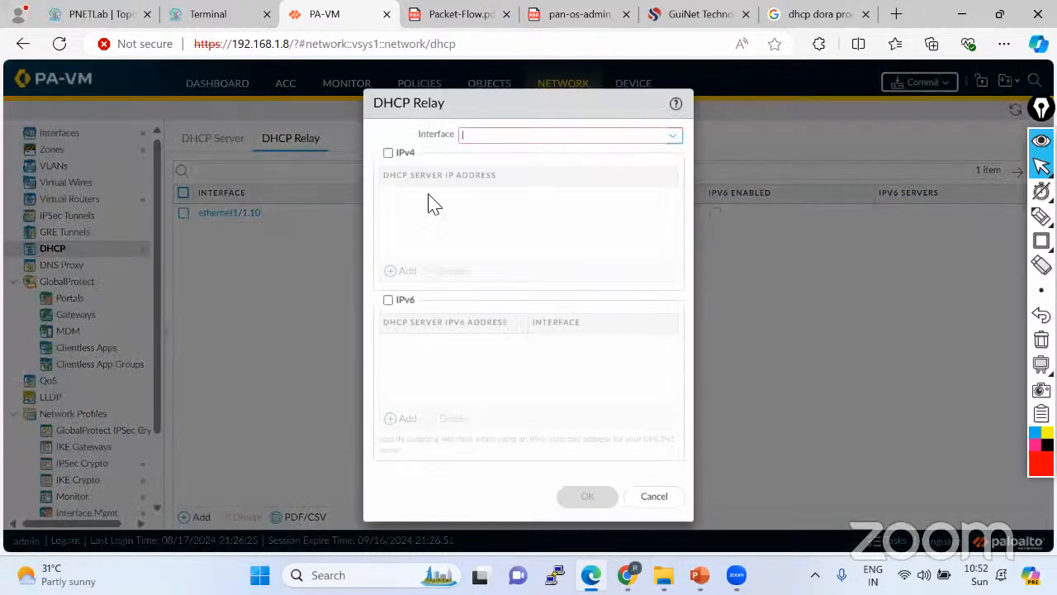
{"action": "left_click", "coordinate": [672, 136]}
{"action": "left_click", "coordinate": [521, 176]}
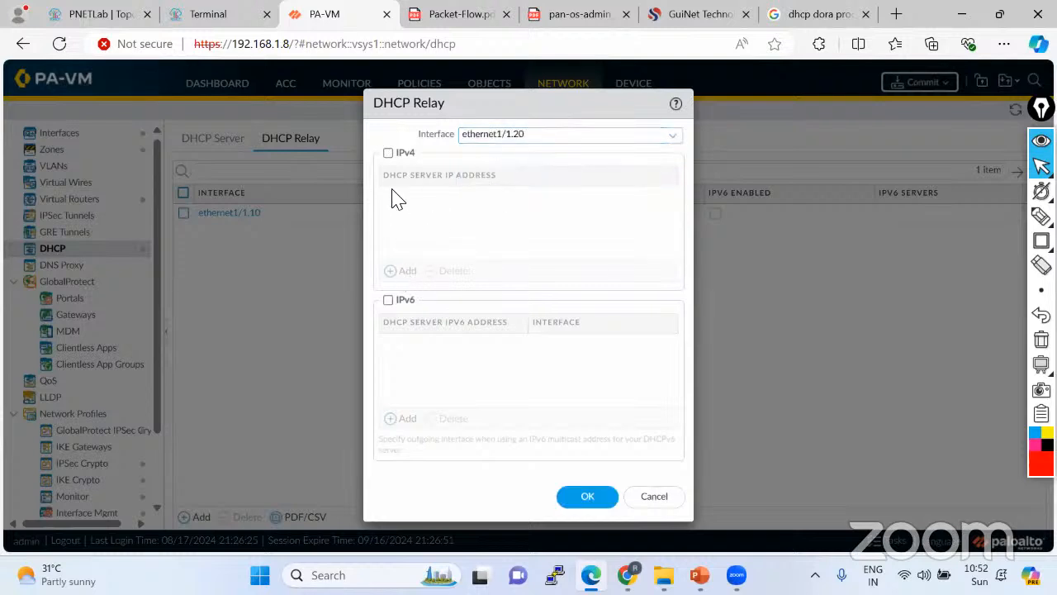
{"action": "left_click", "coordinate": [388, 152]}
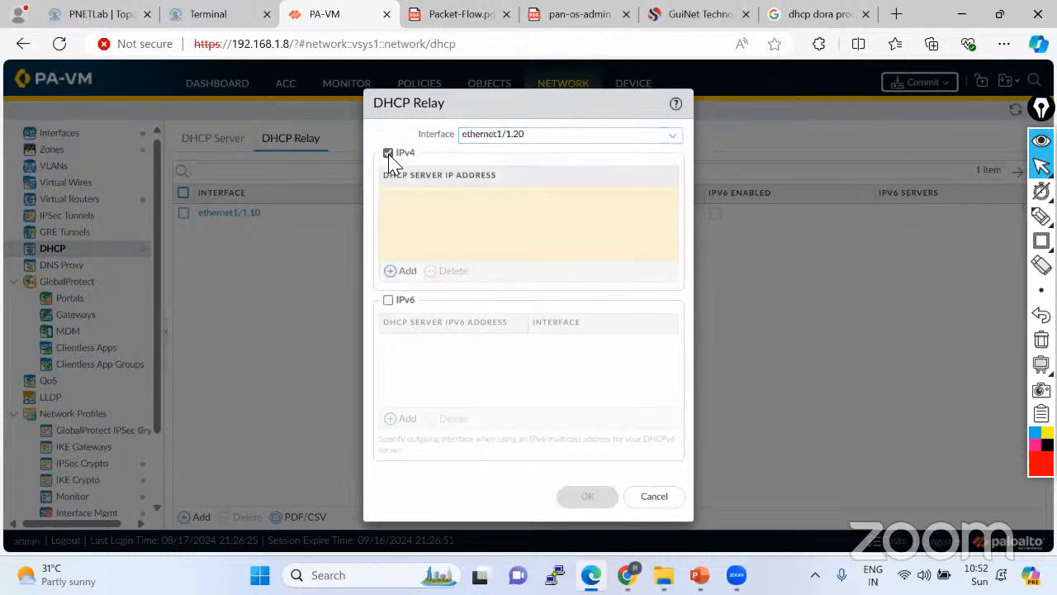
{"action": "left_click", "coordinate": [406, 272]}
{"action": "type", "text": "192.168"}
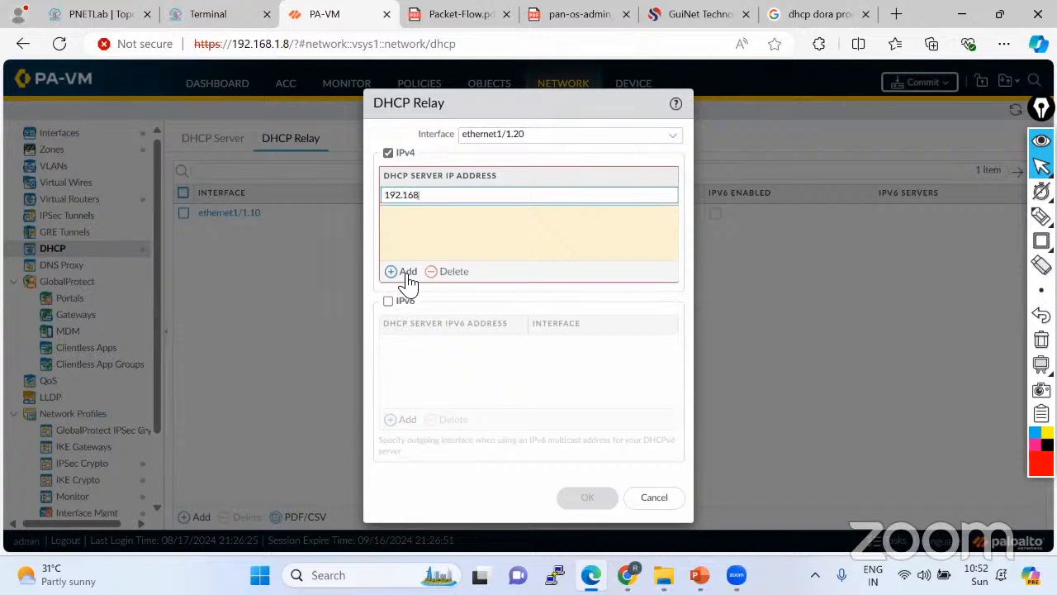
{"action": "type", "text": ".10.2"}
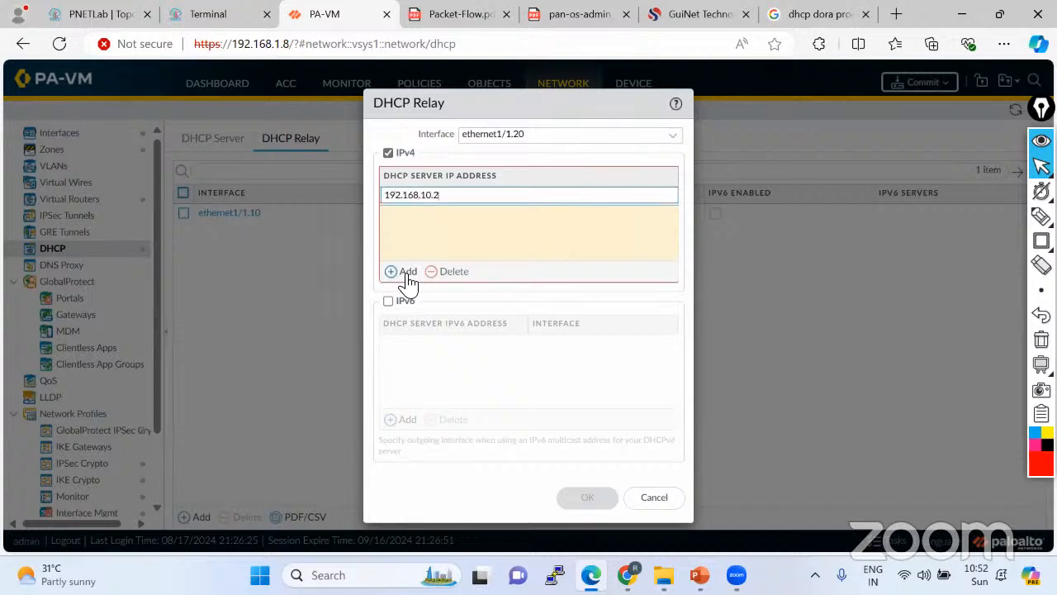
{"action": "left_click", "coordinate": [489, 254]}
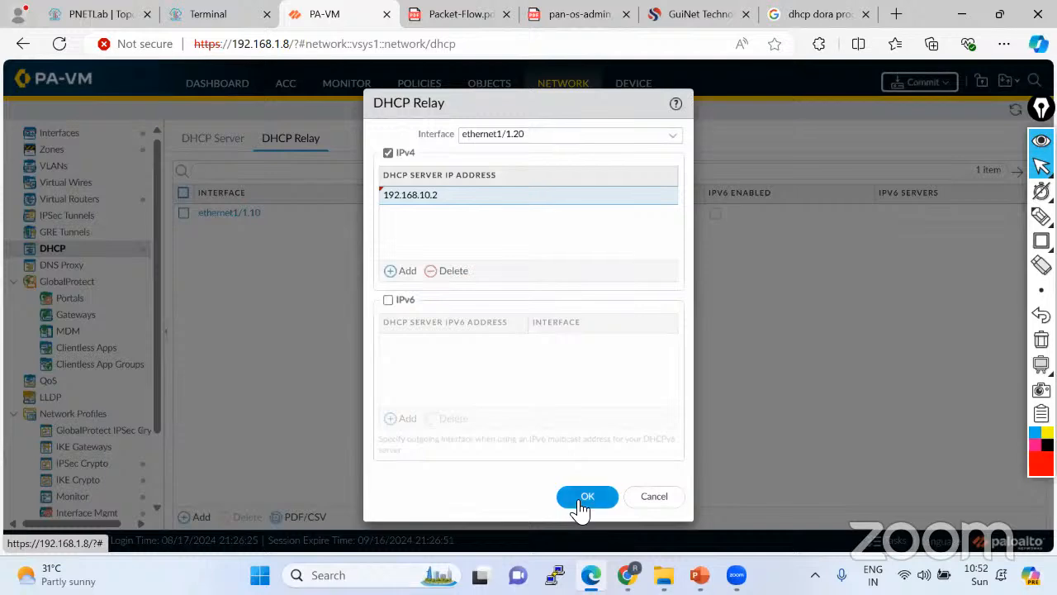
{"action": "left_click", "coordinate": [573, 499]}
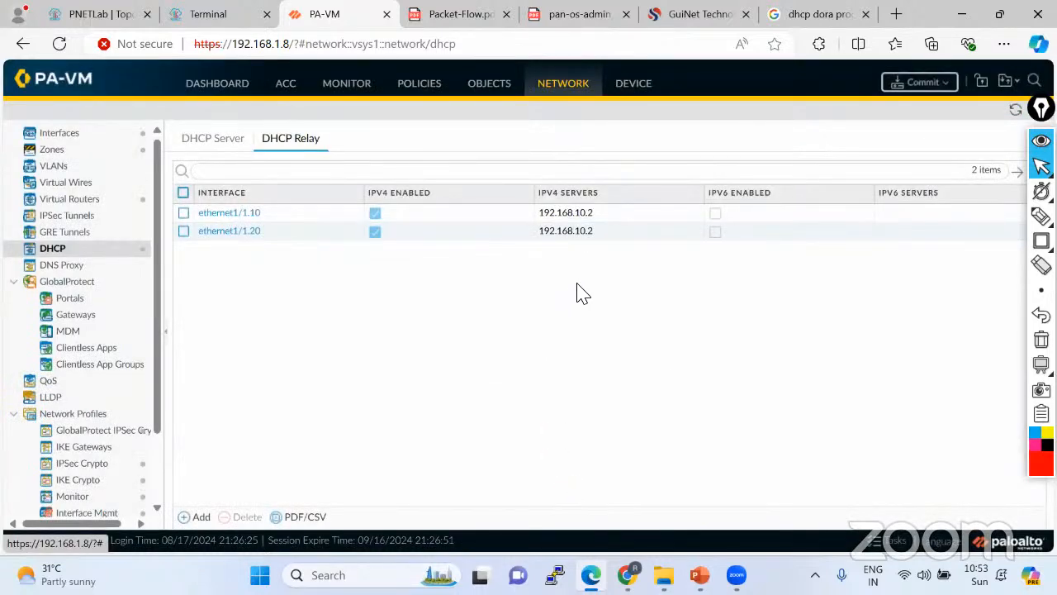
Commit all pending changes to the PA-VM, then return to the PNETLab lab topology.
{"action": "left_click", "coordinate": [920, 82]}
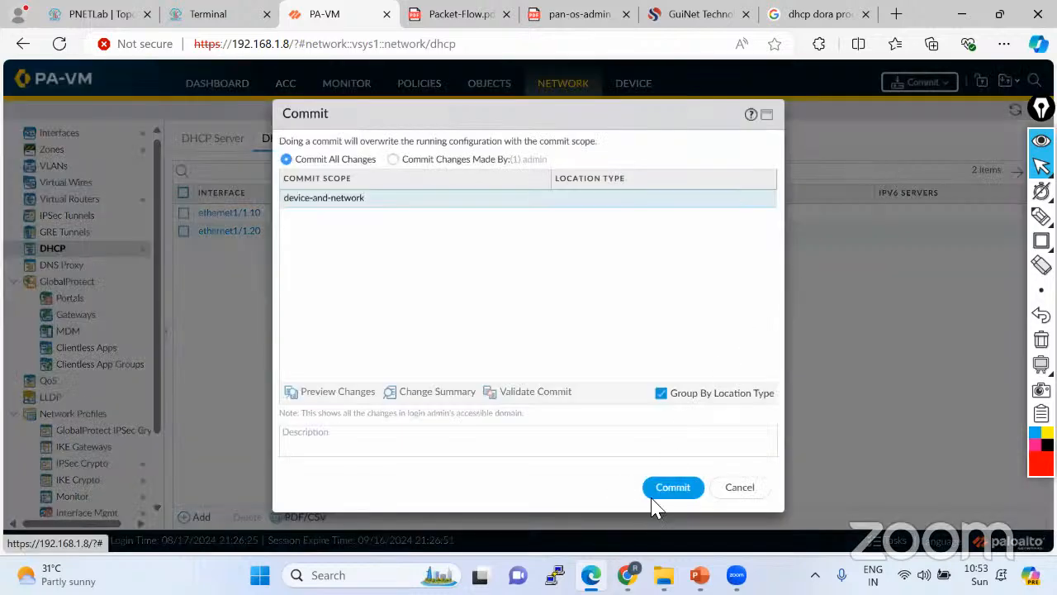
{"action": "left_click", "coordinate": [670, 489]}
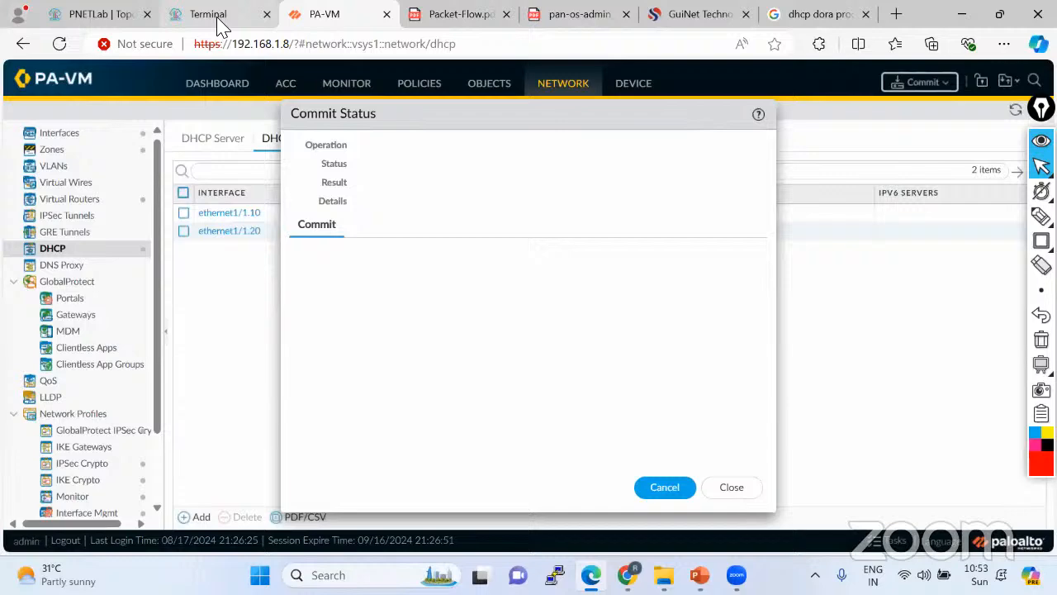
{"action": "left_click", "coordinate": [219, 21]}
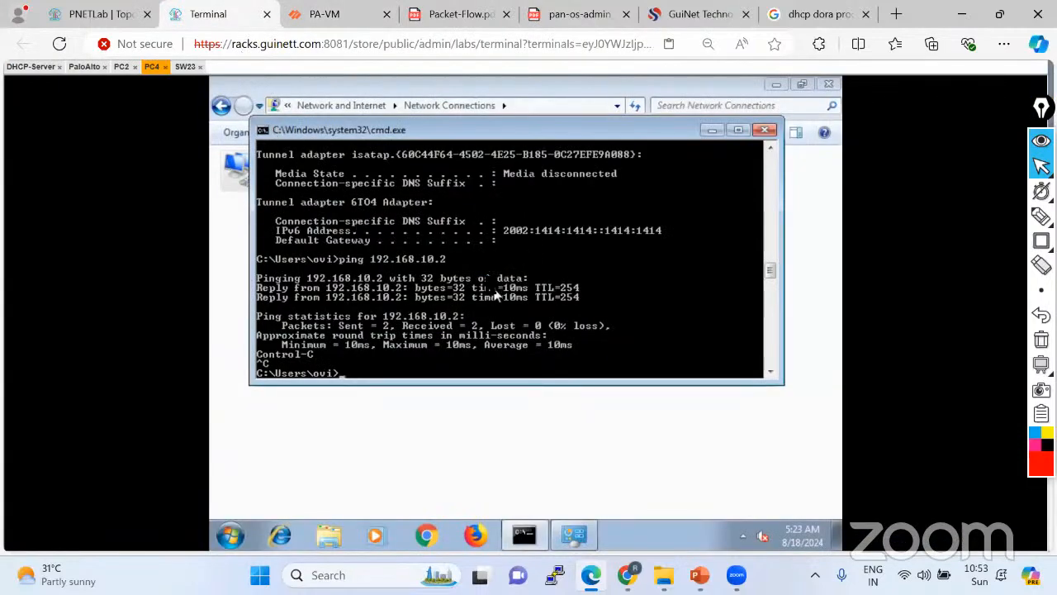
{"action": "left_click", "coordinate": [89, 25]}
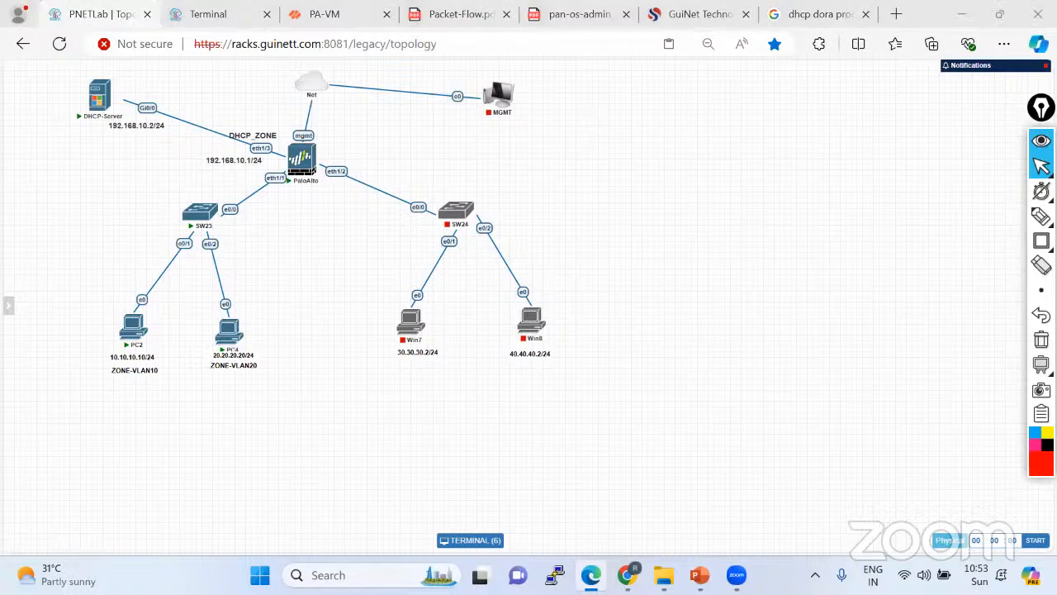
Switch back to the PA-VM tab to see the Commit Status report completed successfully.
{"action": "key", "text": "alt+Tab"}
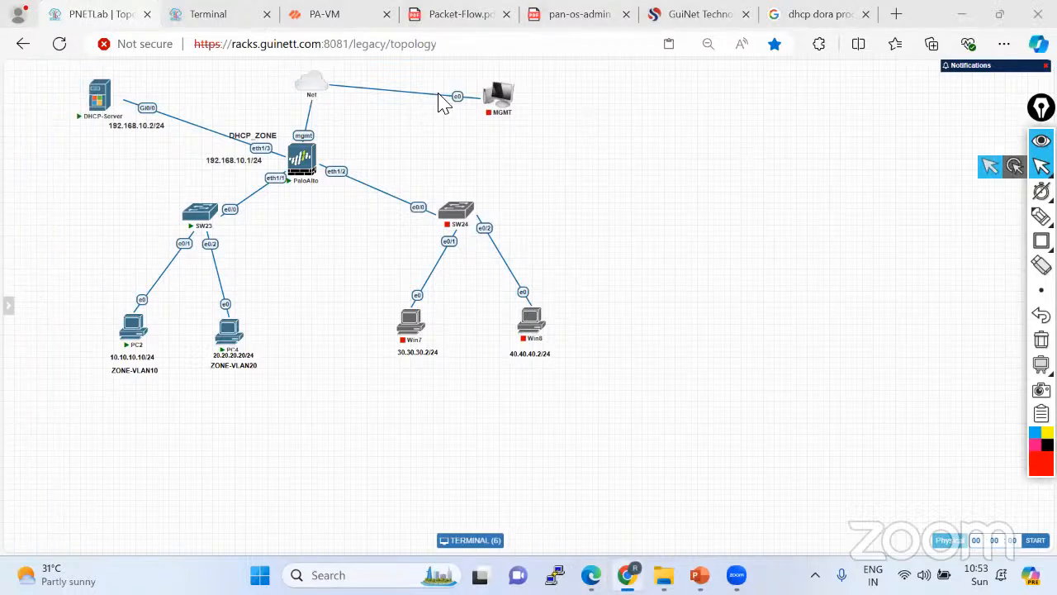
{"action": "left_click", "coordinate": [339, 14]}
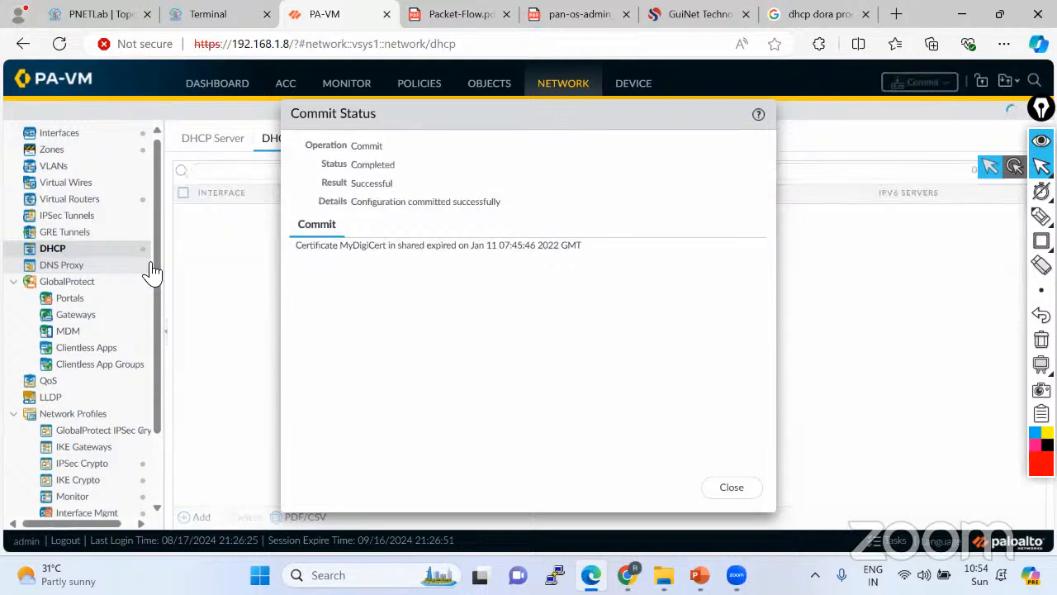
Close the successful commit status report and return to the PNETLab topology.
{"action": "left_click", "coordinate": [725, 488]}
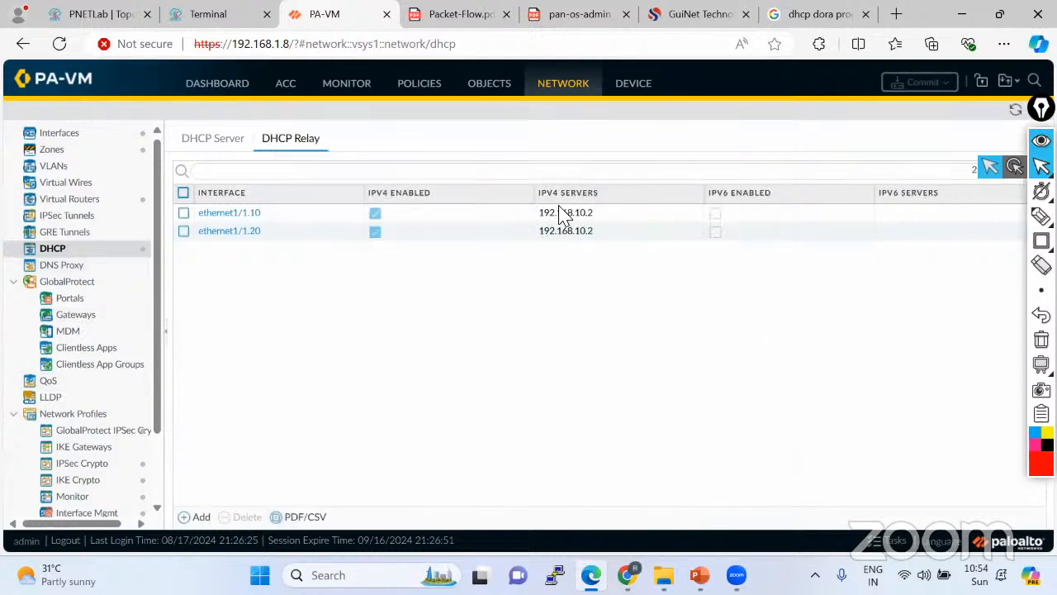
{"action": "left_click", "coordinate": [103, 14]}
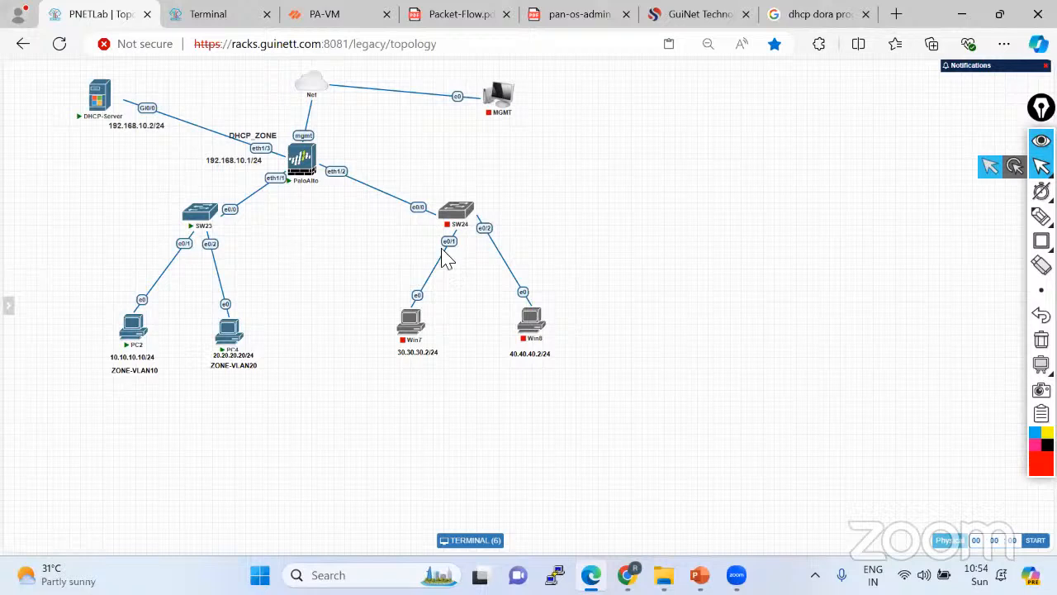
Work on the PNETLab topology canvas, leaving it free of annotations.
{"action": "left_click", "coordinate": [1042, 216]}
{"action": "left_click", "coordinate": [963, 220]}
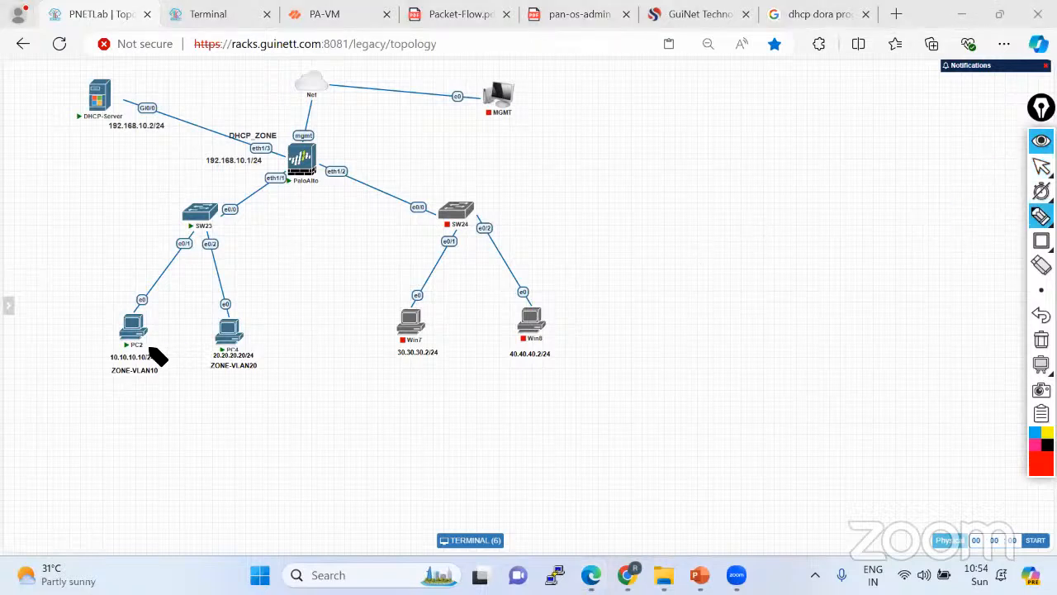
{"action": "mouse_move", "coordinate": [142, 347]}
{"action": "left_mouse_down"}
{"action": "mouse_move", "coordinate": [159, 289]}
{"action": "mouse_move", "coordinate": [217, 223]}
{"action": "mouse_move", "coordinate": [302, 170]}
{"action": "left_mouse_up"}
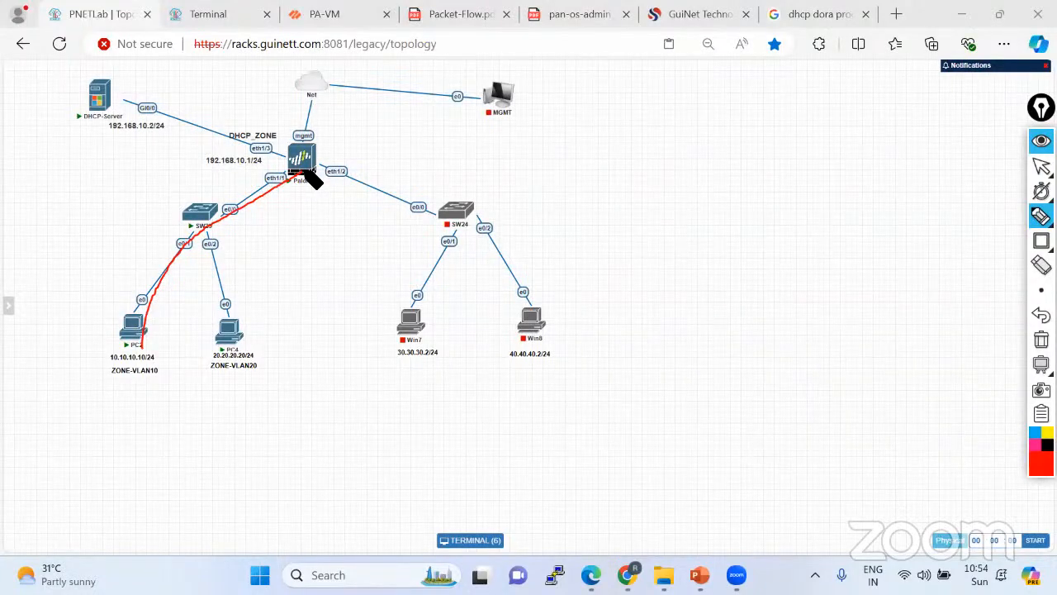
{"action": "left_click_drag", "start_coordinate": [299, 172], "coordinate": [106, 90]}
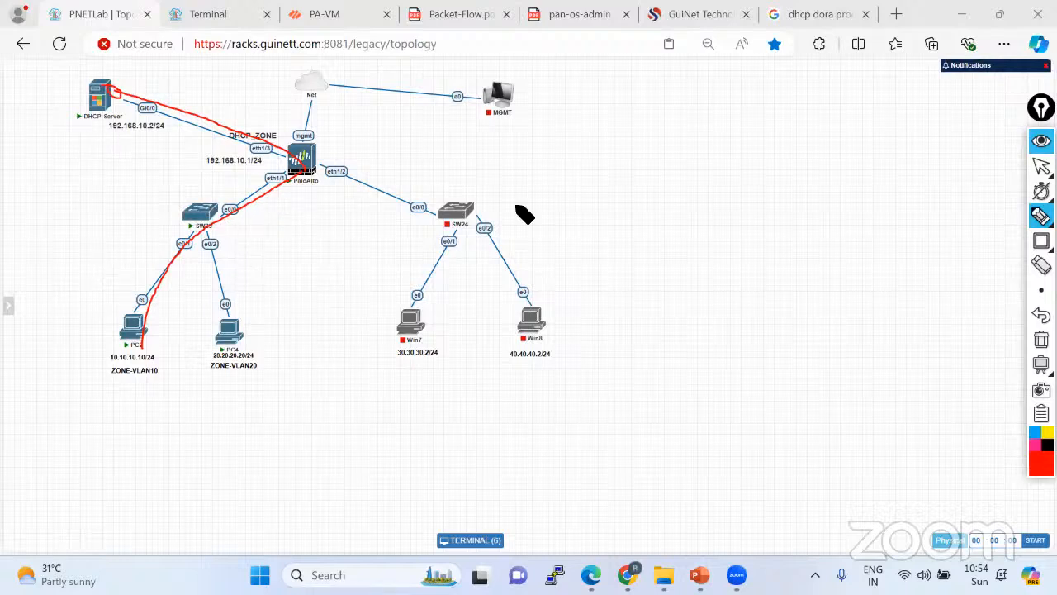
{"action": "left_click", "coordinate": [1041, 339]}
{"action": "left_click", "coordinate": [1041, 166]}
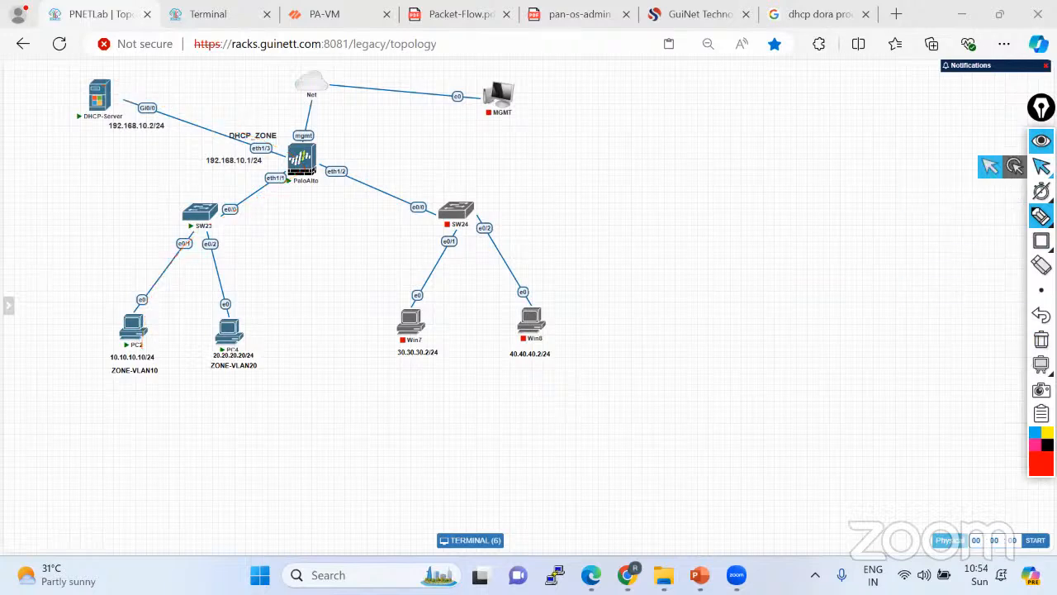
Rerun ipconfig /renew on PC4 and enter ipconfig at PC2's prompt.
{"action": "left_click", "coordinate": [312, 21]}
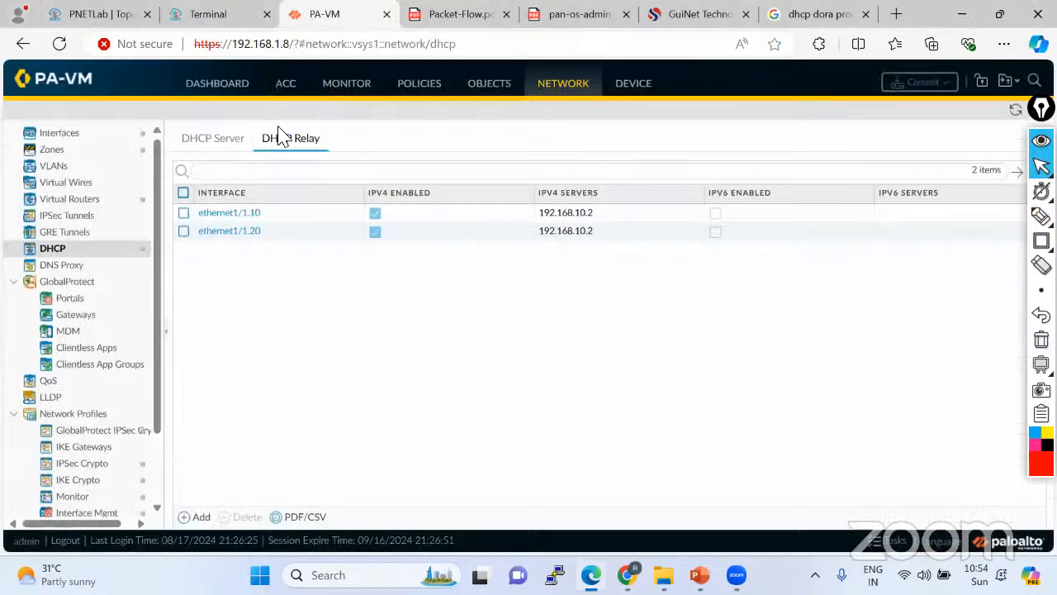
{"action": "left_click", "coordinate": [235, 17]}
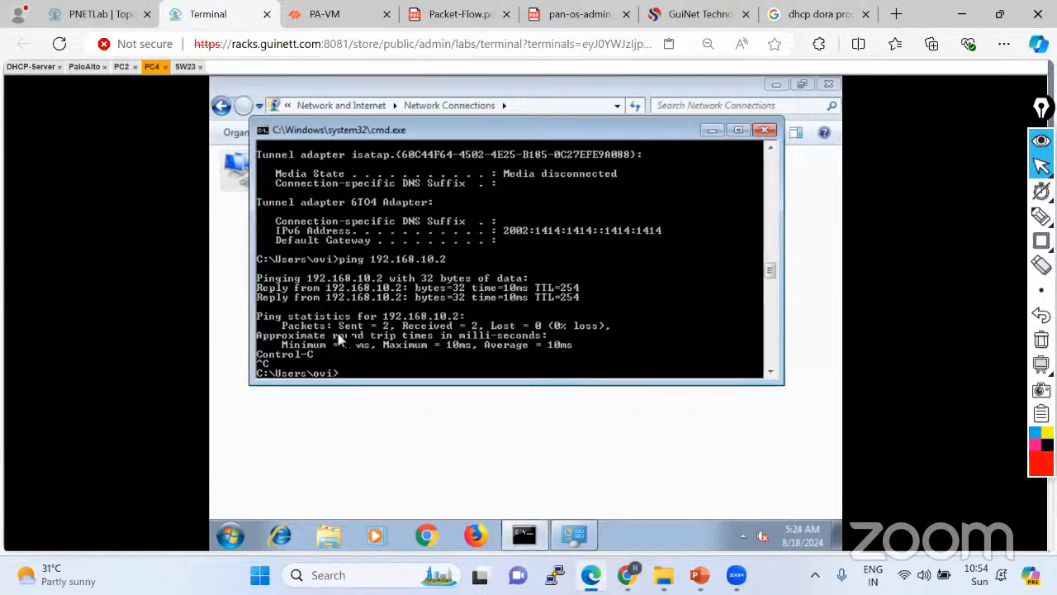
{"action": "key", "text": "Return"}
{"action": "key", "text": "Return"}
{"action": "key", "text": "Return"}
{"action": "key", "text": "Up"}
{"action": "key", "text": "Up"}
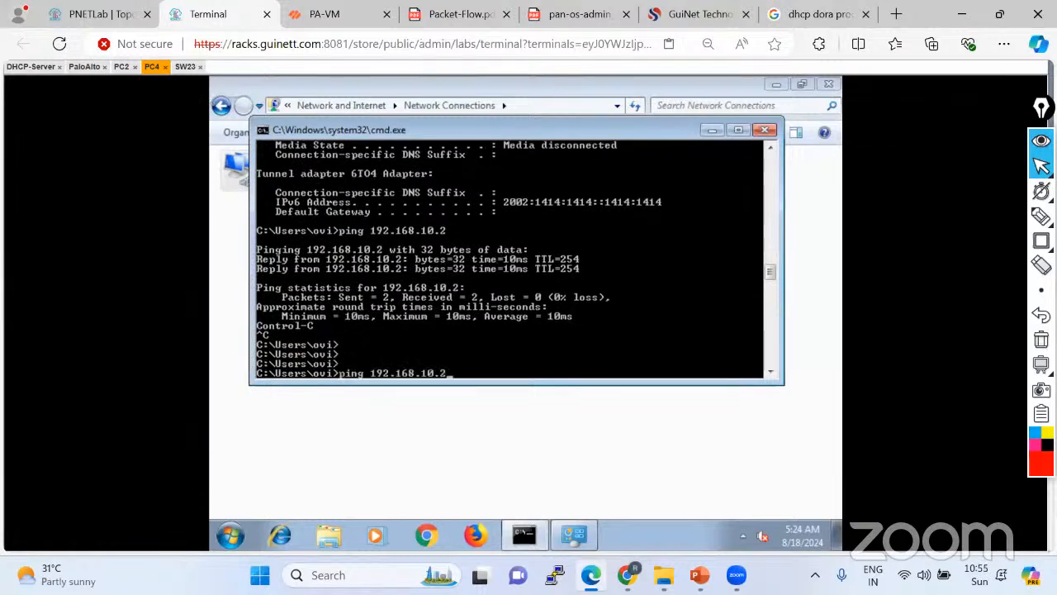
{"action": "key", "text": "Return"}
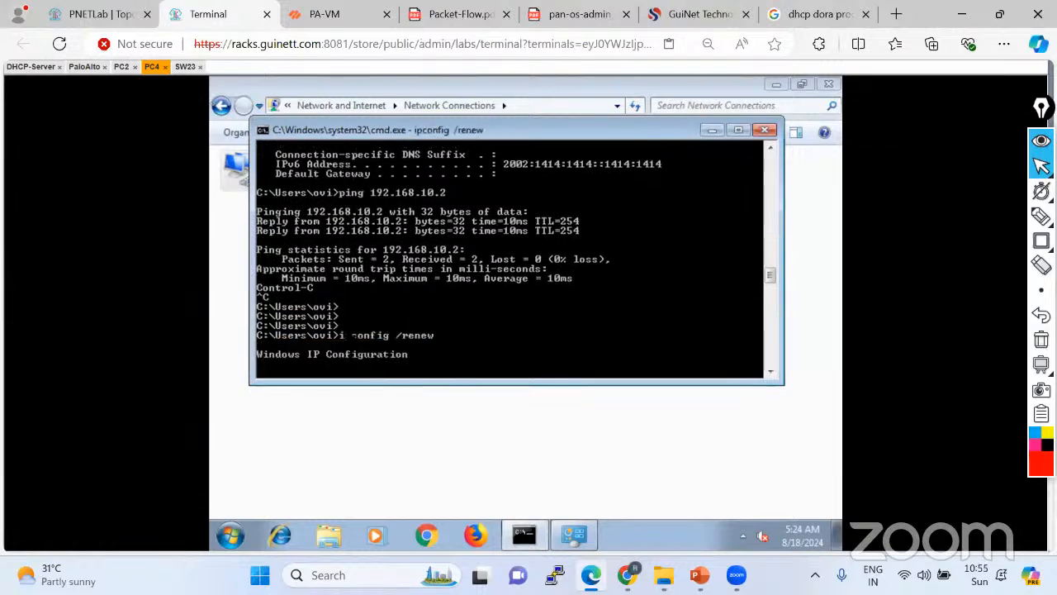
{"action": "left_click", "coordinate": [121, 66]}
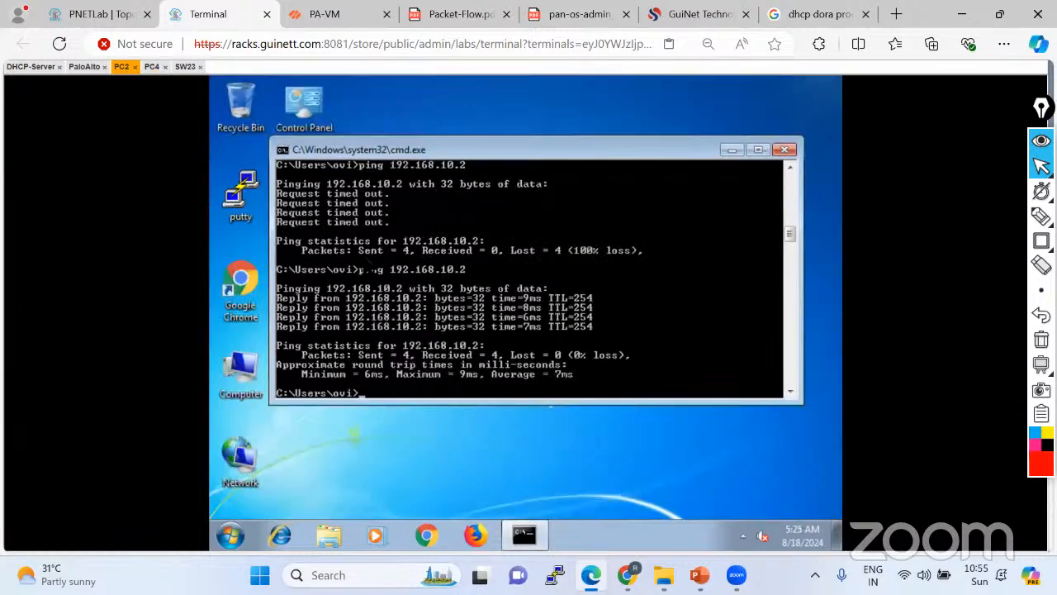
{"action": "type", "text": "ipconfig /renew"}
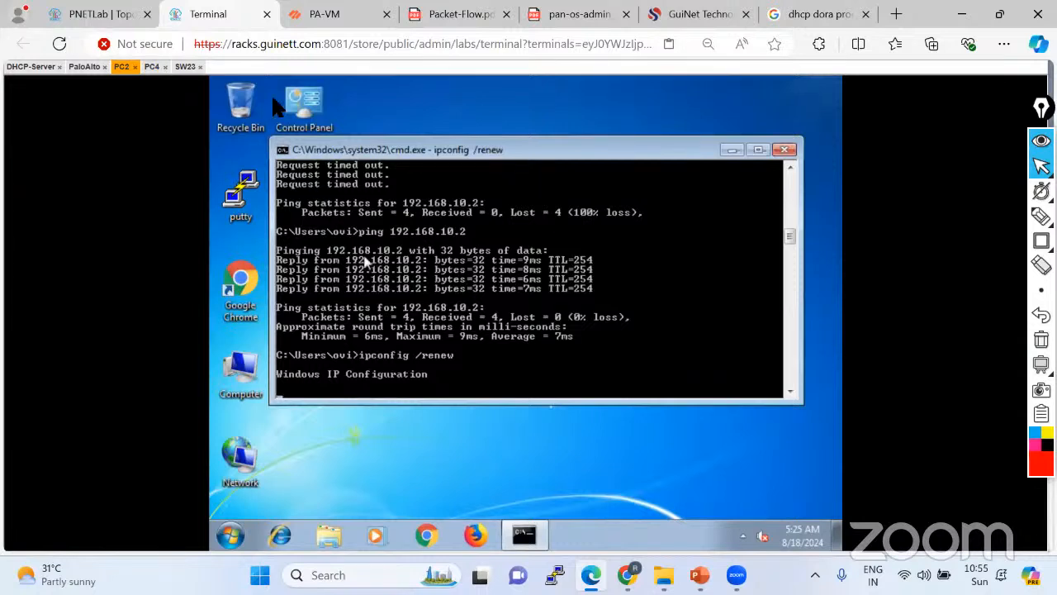
{"action": "left_click", "coordinate": [152, 69]}
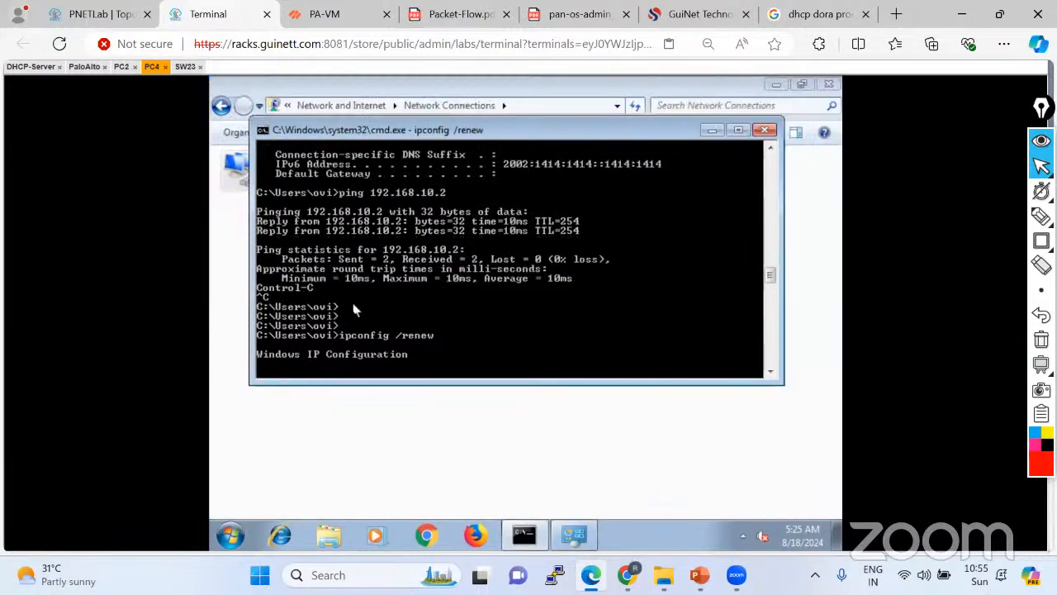
{"action": "left_click", "coordinate": [122, 67]}
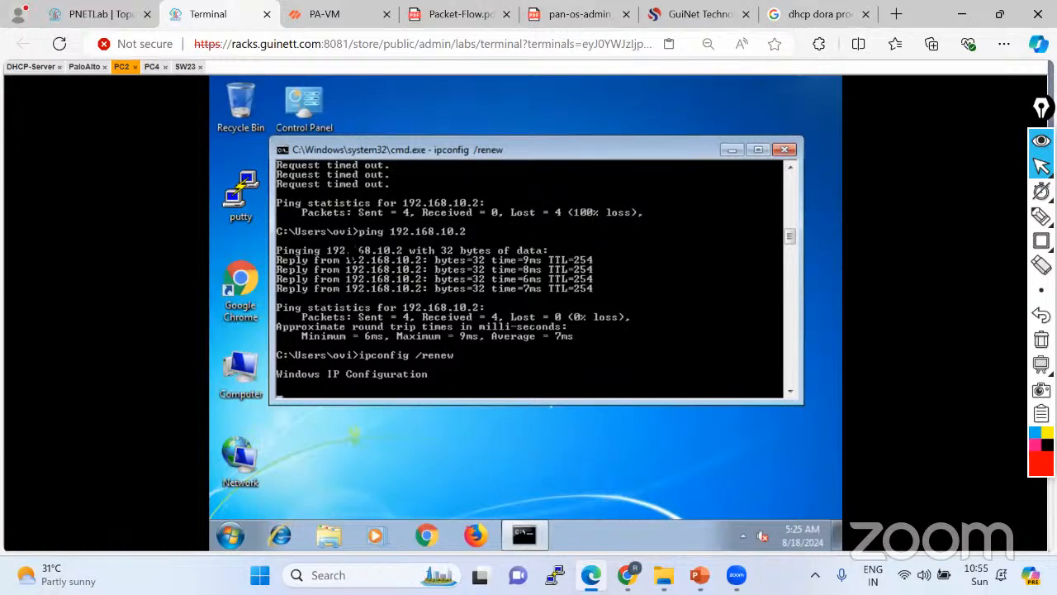
On PC4, cancel the stuck renew, show ipconfig, and request a new address again.
{"action": "left_click", "coordinate": [152, 67]}
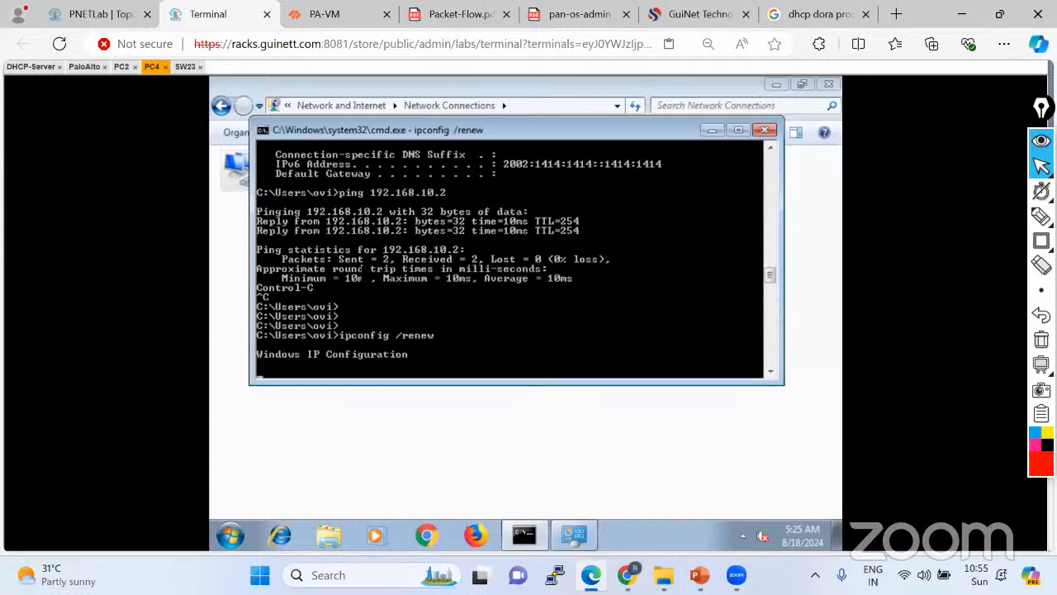
{"action": "key", "text": "ctrl+c"}
{"action": "key", "text": "Return"}
{"action": "key", "text": "Return"}
{"action": "key", "text": "Return"}
{"action": "key", "text": "Return"}
{"action": "key", "text": "Return"}
{"action": "key", "text": "Return"}
{"action": "key", "text": "Return"}
{"action": "key", "text": "Return"}
{"action": "key", "text": "Return"}
{"action": "key", "text": "Up"}
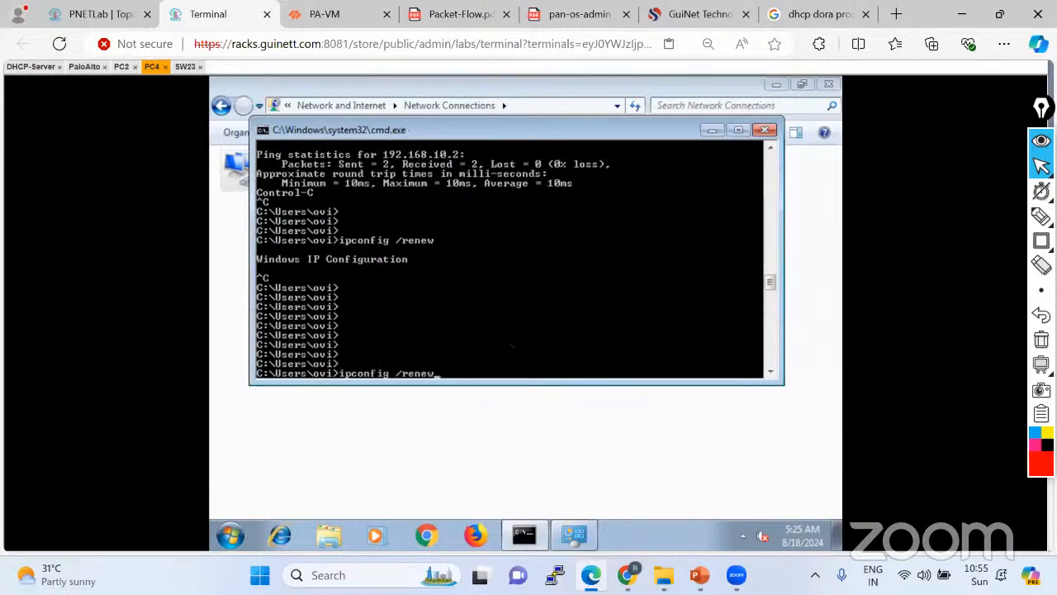
{"action": "key", "text": "BackSpace"}
{"action": "key", "text": "BackSpace"}
{"action": "key", "text": "BackSpace"}
{"action": "key", "text": "BackSpace"}
{"action": "key", "text": "BackSpace"}
{"action": "key", "text": "BackSpace"}
{"action": "key", "text": "BackSpace"}
{"action": "key", "text": "Return"}
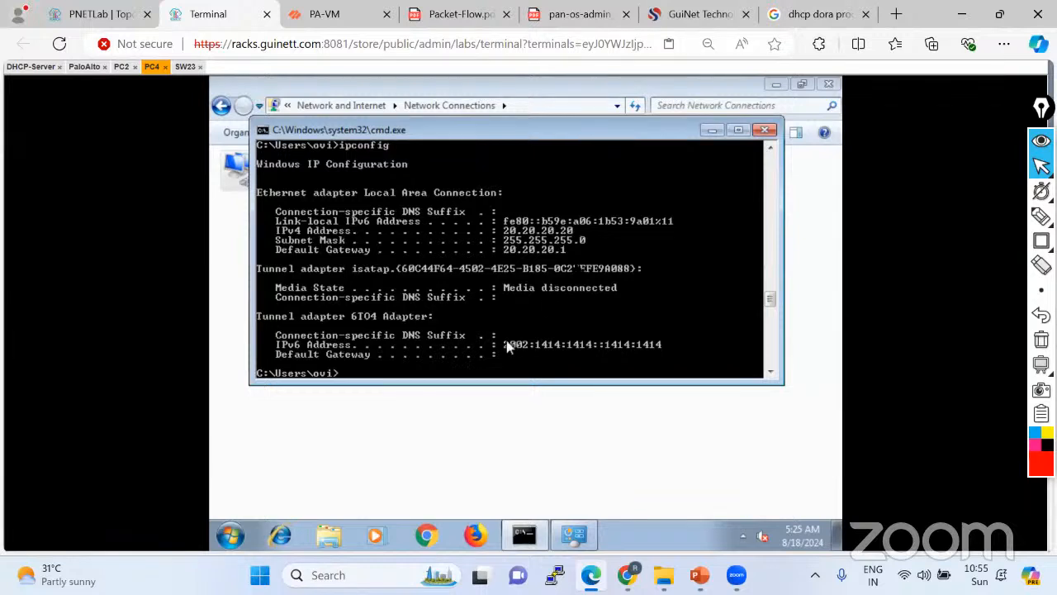
{"action": "key", "text": "Up"}
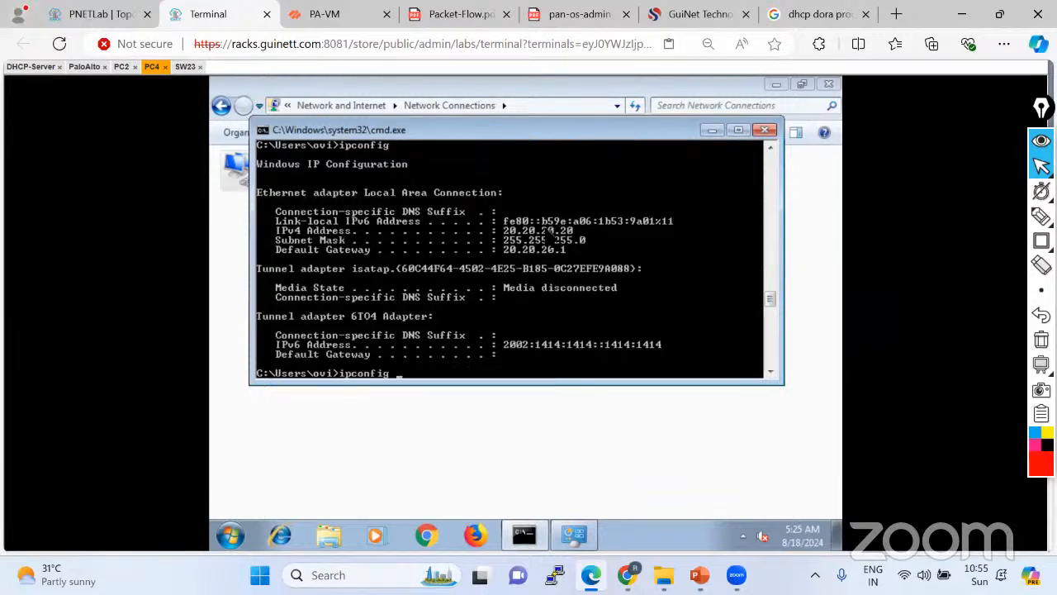
{"action": "key", "text": "Up"}
{"action": "key", "text": "Return"}
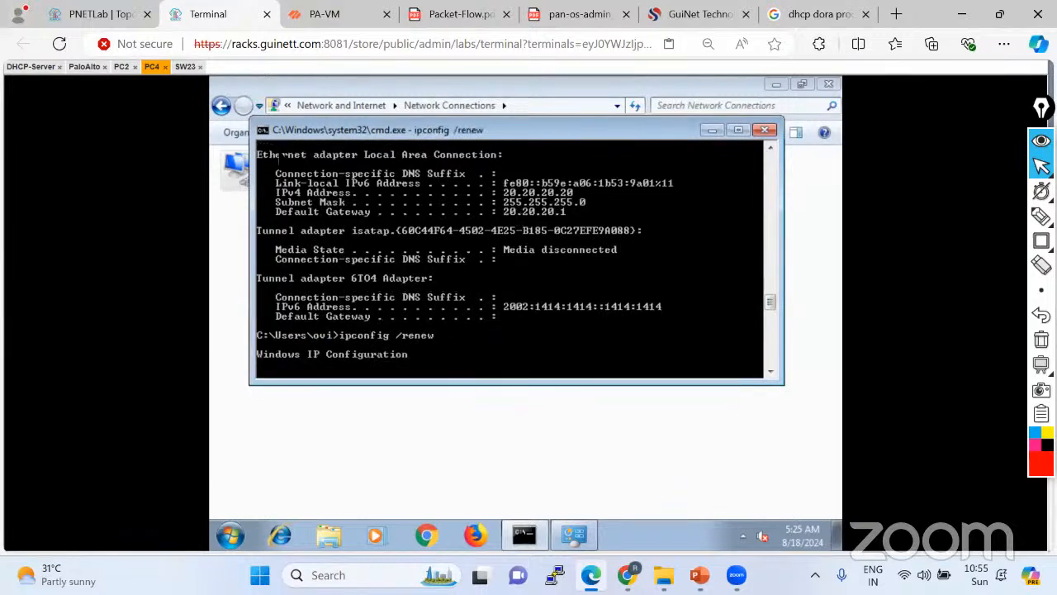
On PC2, run ipconfig /release and then ipconfig /renew.
{"action": "left_click", "coordinate": [123, 67]}
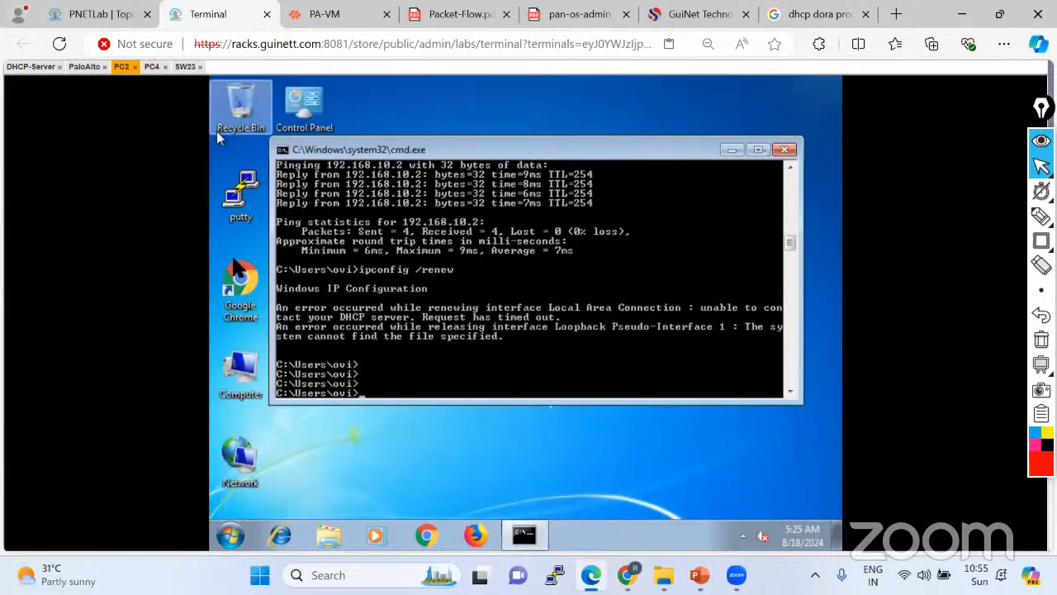
{"action": "key", "text": "Up"}
{"action": "key", "text": "BackSpace"}
{"action": "key", "text": "BackSpace"}
{"action": "key", "text": "BackSpace"}
{"action": "key", "text": "BackSpace"}
{"action": "type", "text": "elease"}
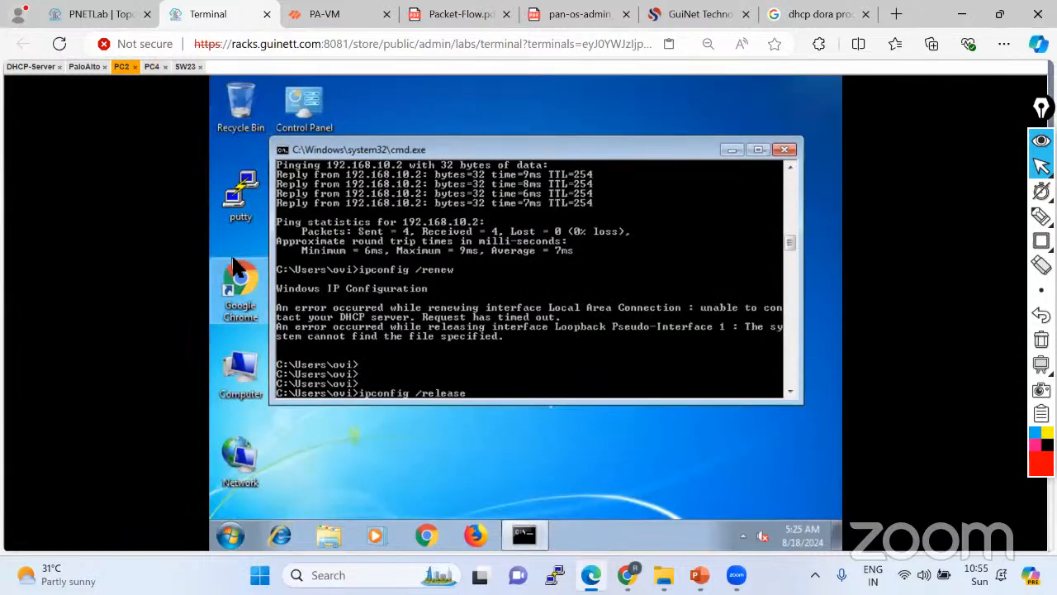
{"action": "key", "text": "Return"}
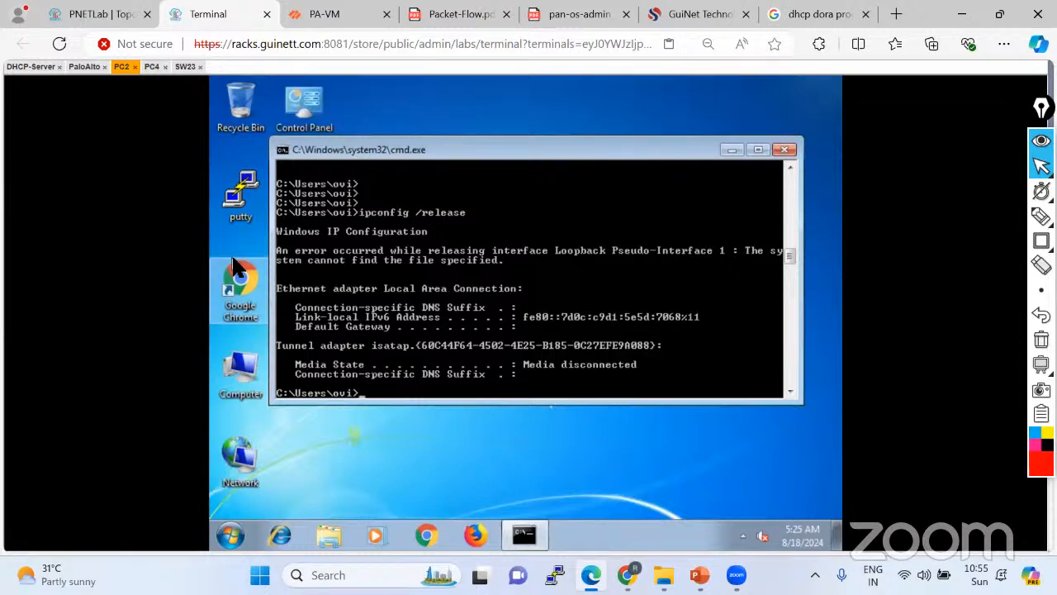
{"action": "key", "text": "Return"}
{"action": "key", "text": "Return"}
{"action": "key", "text": "Return"}
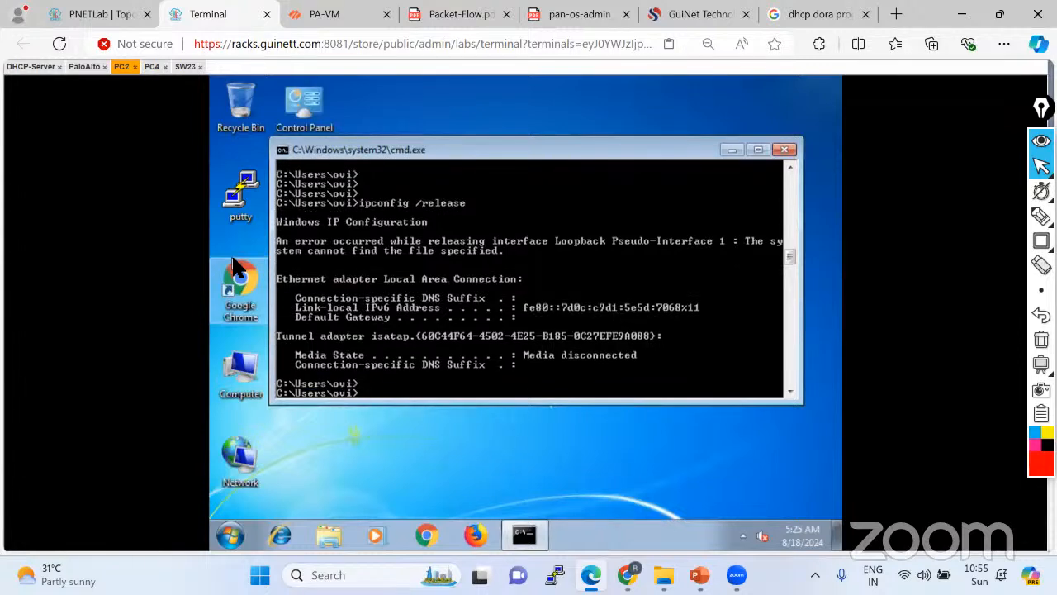
{"action": "key", "text": "Up"}
{"action": "key", "text": "BackSpace"}
{"action": "key", "text": "BackSpace"}
{"action": "key", "text": "BackSpace"}
{"action": "key", "text": "BackSpace"}
{"action": "key", "text": "BackSpace"}
{"action": "key", "text": "BackSpace"}
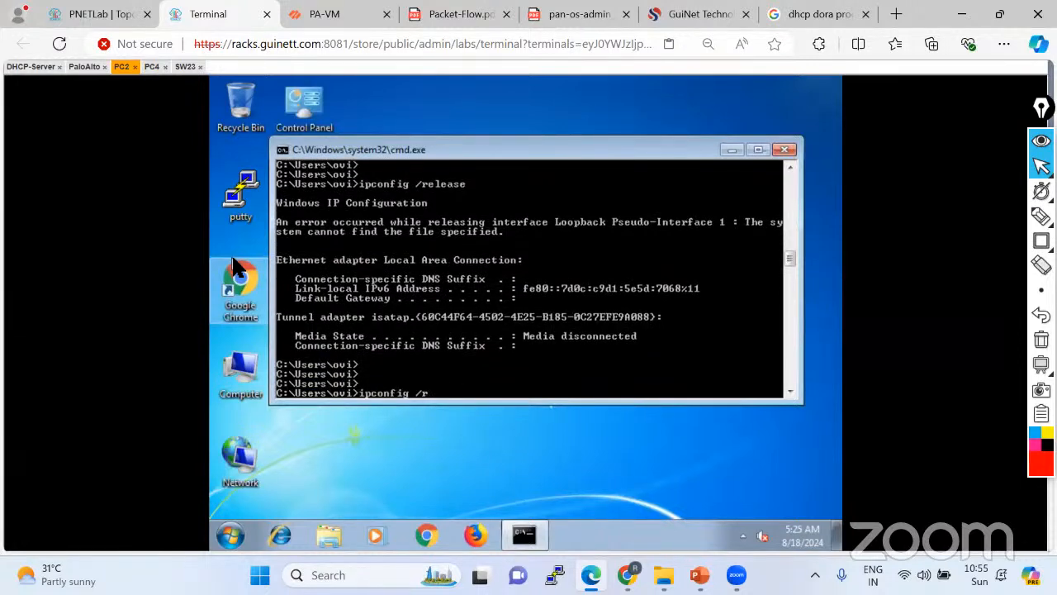
{"action": "type", "text": "enew"}
{"action": "key", "text": "Return"}
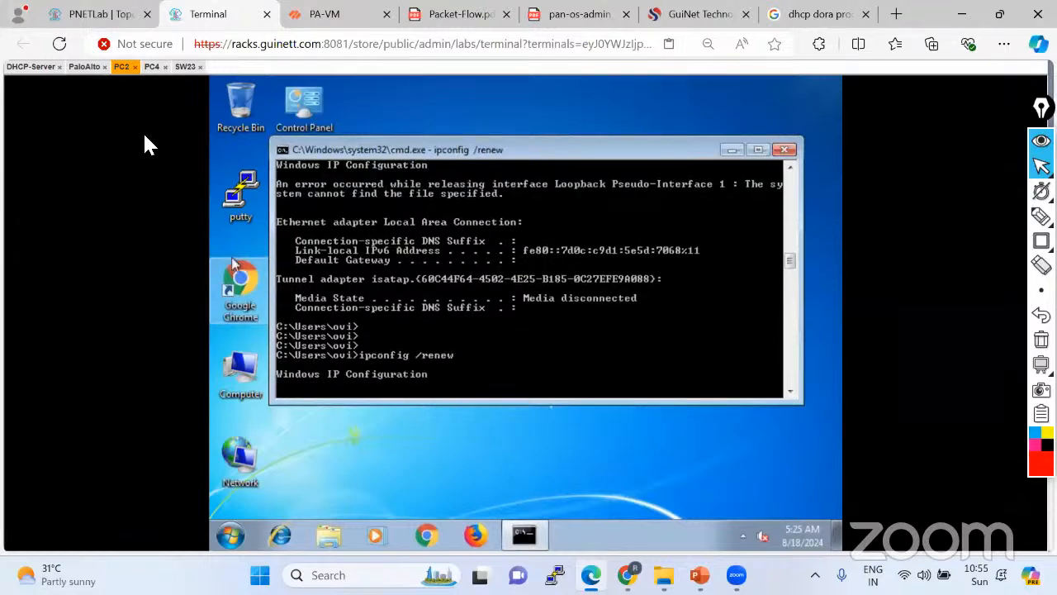
On PC4, abort the stalled renew, run ipconfig /release, then ipconfig /renew.
{"action": "left_click", "coordinate": [153, 67]}
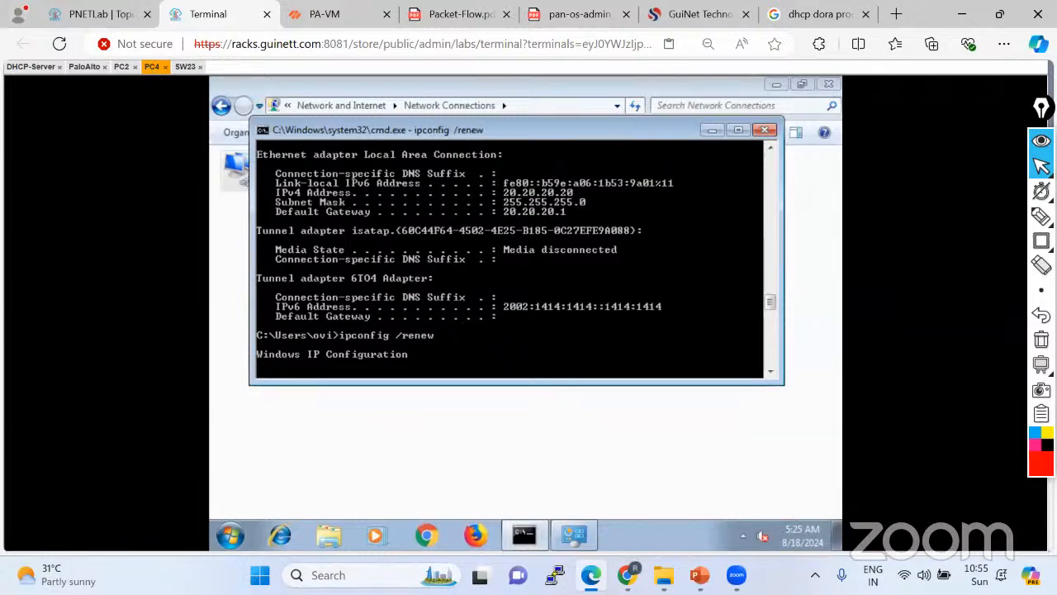
{"action": "key", "text": "ctrl+c"}
{"action": "key", "text": "Return"}
{"action": "key", "text": "Return"}
{"action": "key", "text": "Return"}
{"action": "key", "text": "Return"}
{"action": "key", "text": "Up"}
{"action": "key", "text": "BackSpace"}
{"action": "key", "text": "BackSpace"}
{"action": "key", "text": "BackSpace"}
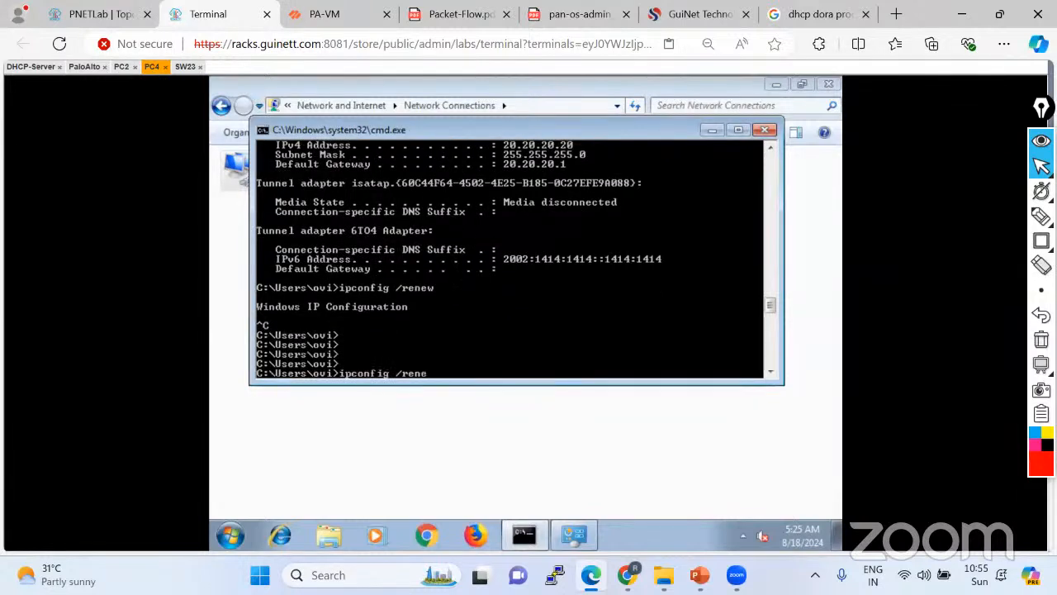
{"action": "type", "text": "lease"}
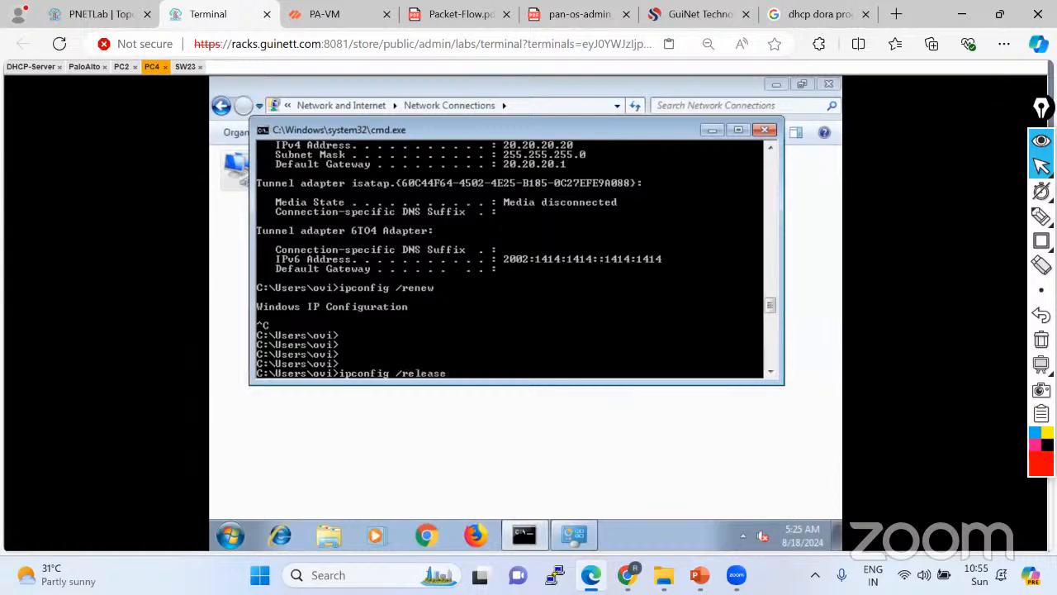
{"action": "key", "text": "Return"}
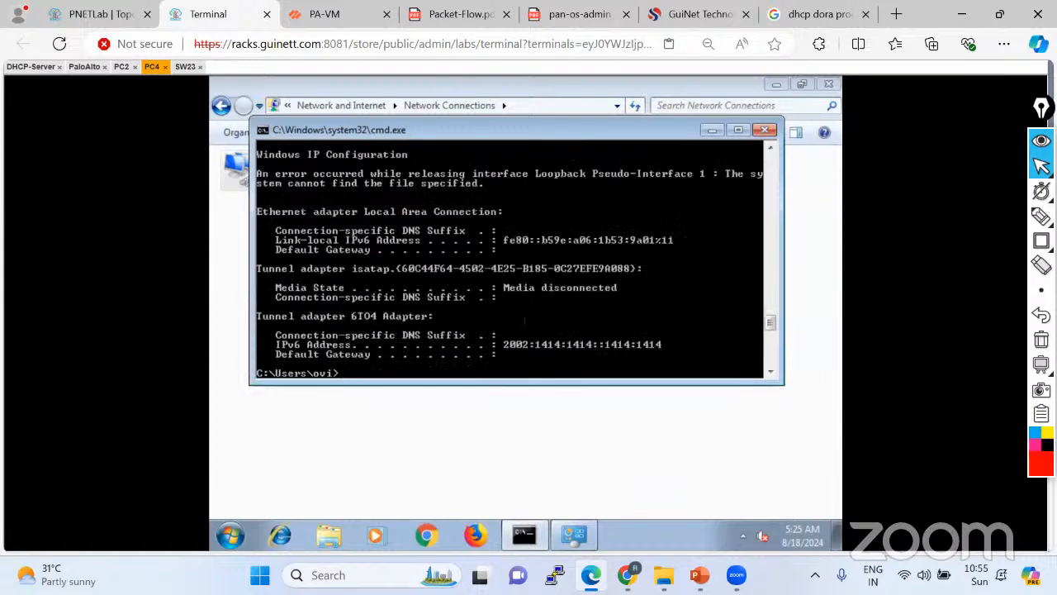
{"action": "key", "text": "Up"}
{"action": "key", "text": "BackSpace"}
{"action": "key", "text": "BackSpace"}
{"action": "key", "text": "BackSpace"}
{"action": "key", "text": "BackSpace"}
{"action": "key", "text": "BackSpace"}
{"action": "type", "text": "ne"}
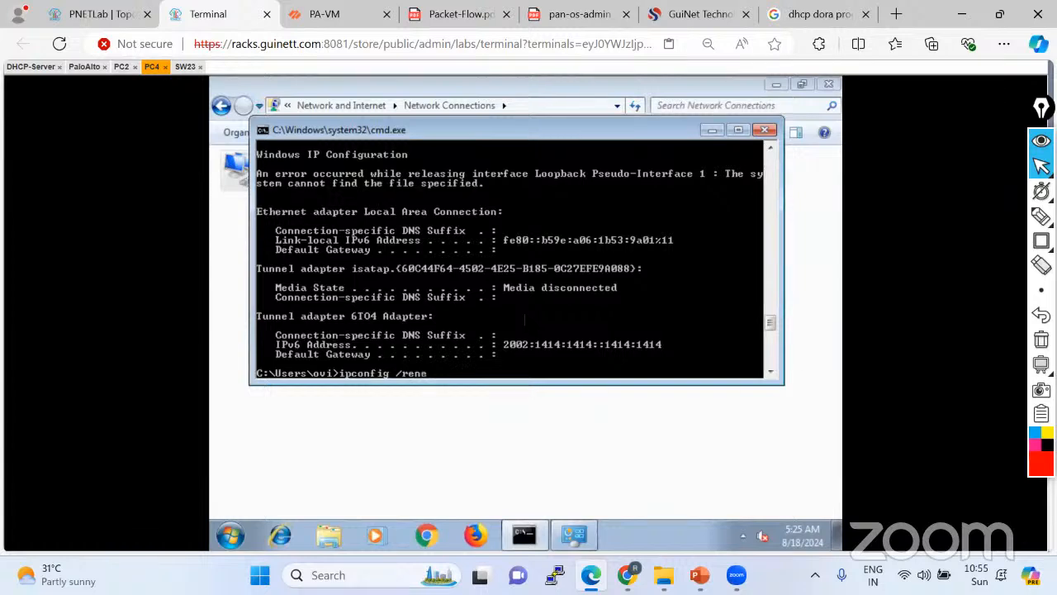
{"action": "type", "text": "w"}
{"action": "key", "text": "Return"}
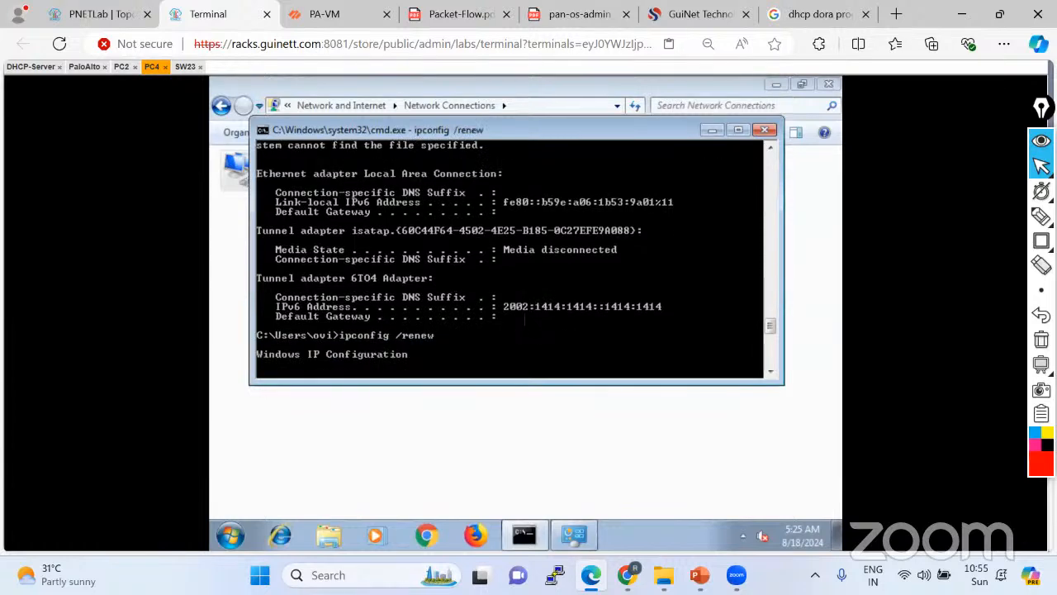
On PC2, abort the hanging renew and run ipconfig to see its 169.254 address.
{"action": "left_click", "coordinate": [122, 67]}
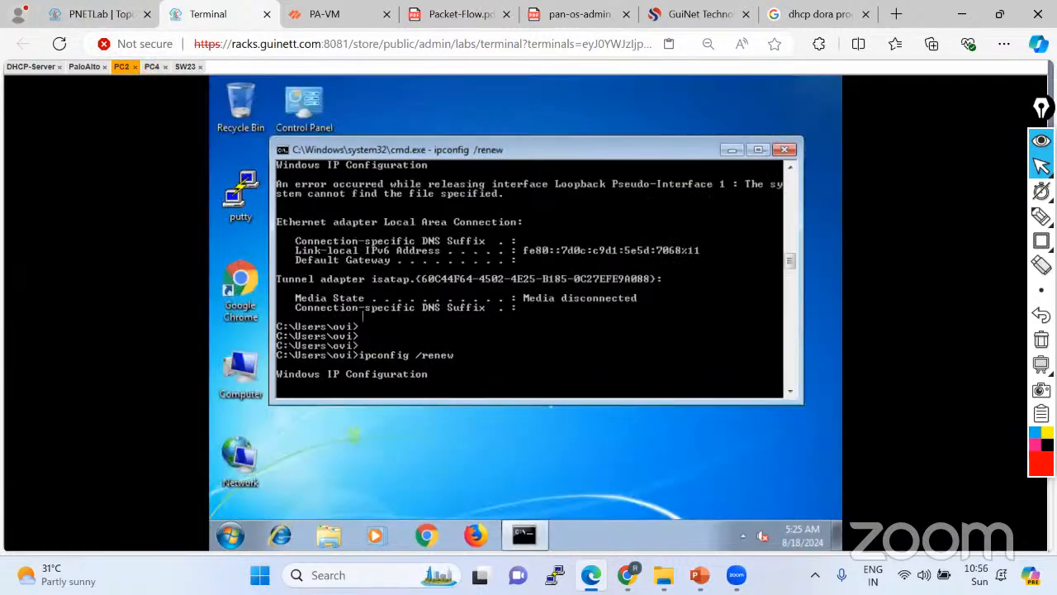
{"action": "key", "text": "ctrl+c"}
{"action": "key", "text": "Return"}
{"action": "key", "text": "Return"}
{"action": "key", "text": "Return"}
{"action": "key", "text": "Return"}
{"action": "key", "text": "Return"}
{"action": "key", "text": "Return"}
{"action": "key", "text": "Return"}
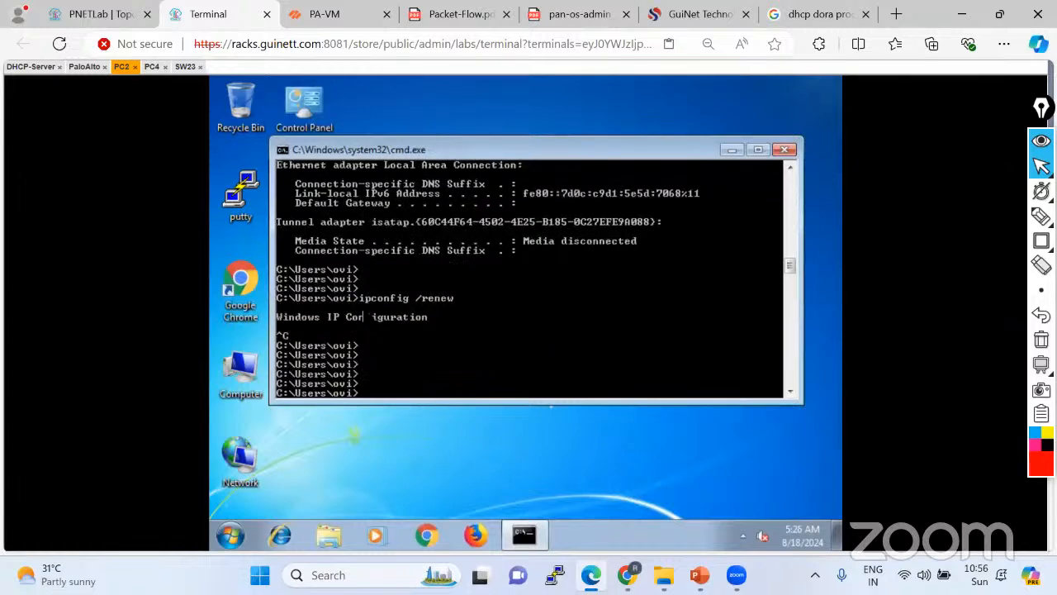
{"action": "type", "text": "ipconfig /release"}
{"action": "key", "text": "BackSpace"}
{"action": "key", "text": "BackSpace"}
{"action": "key", "text": "BackSpace"}
{"action": "key", "text": "BackSpace"}
{"action": "key", "text": "BackSpace"}
{"action": "key", "text": "BackSpace"}
{"action": "key", "text": "BackSpace"}
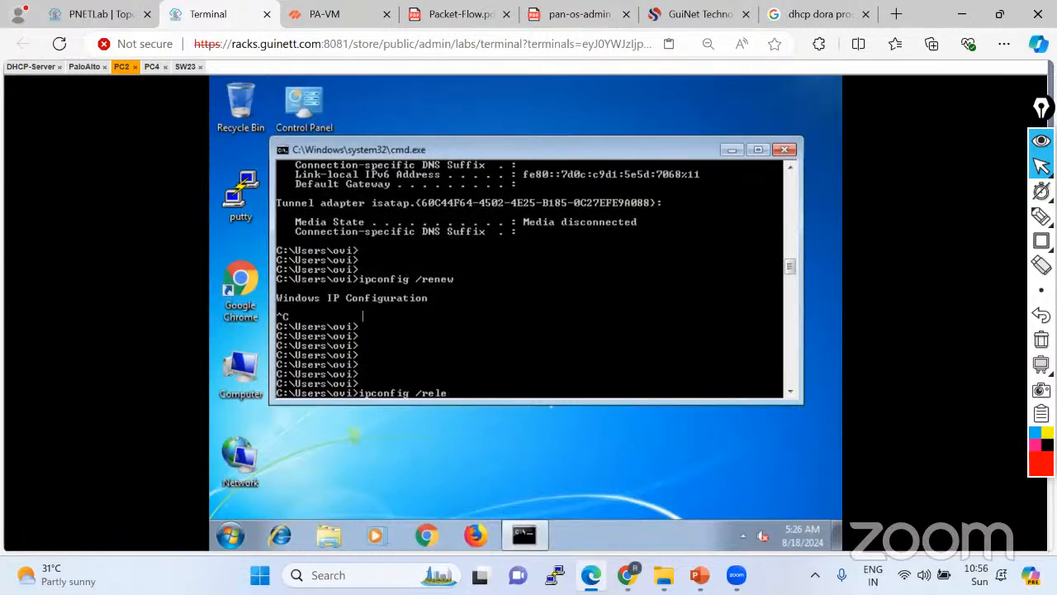
{"action": "key", "text": "Return"}
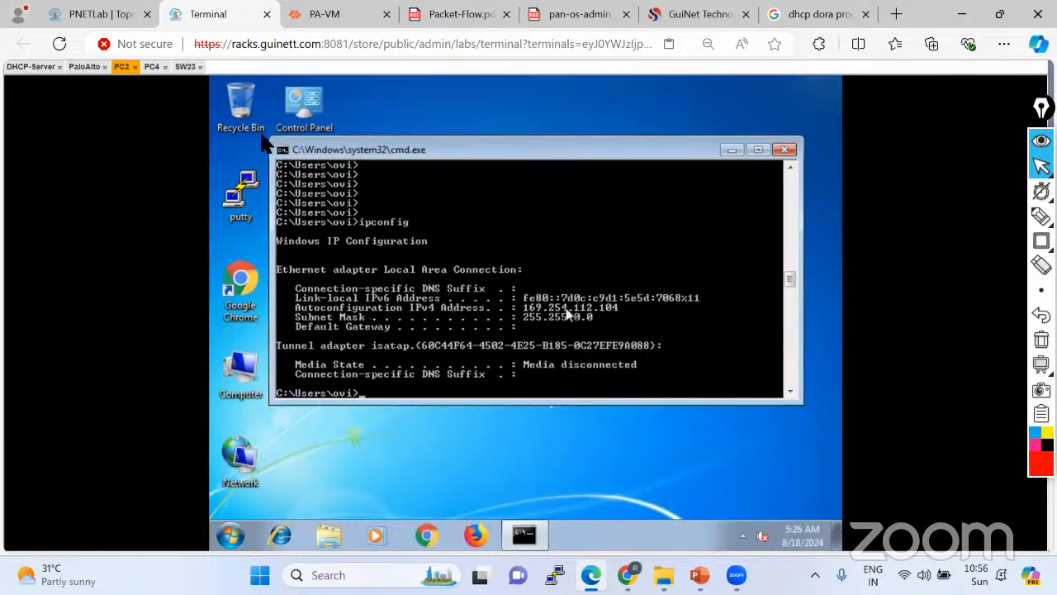
On PC4, abort the hanging renew and bring back plain ipconfig at the prompt.
{"action": "left_click", "coordinate": [151, 66]}
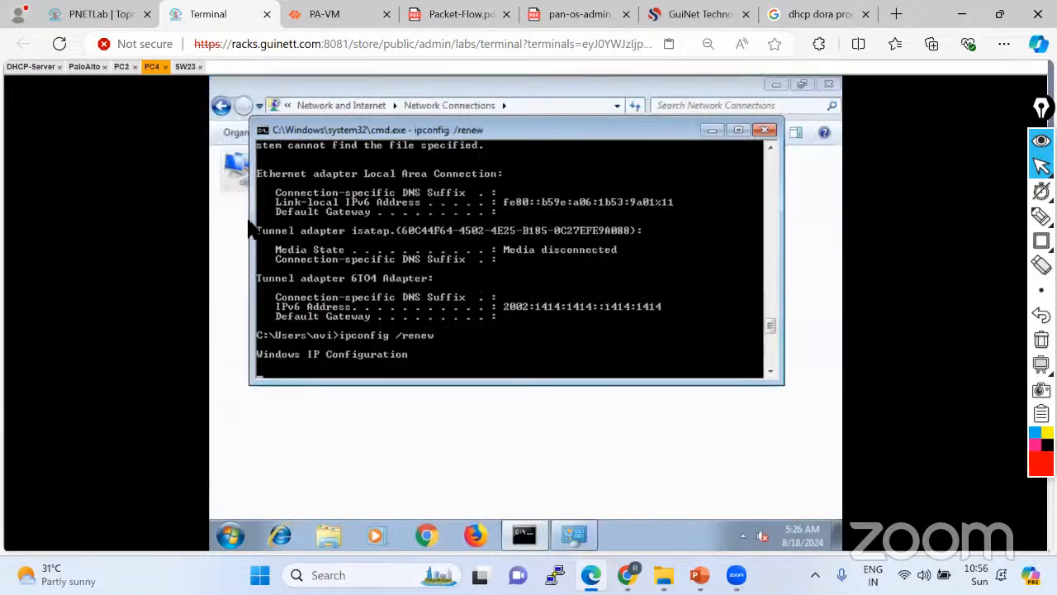
{"action": "key", "text": "ctrl+c"}
{"action": "key", "text": "Return"}
{"action": "key", "text": "Return"}
{"action": "key", "text": "Return"}
{"action": "key", "text": "Up"}
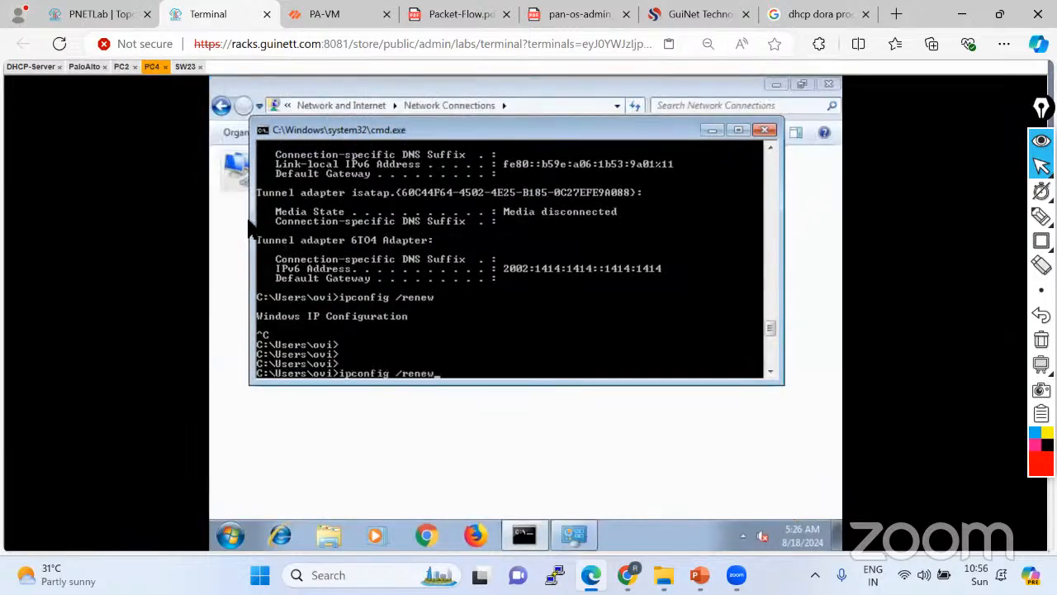
{"action": "key", "text": "BackSpace"}
{"action": "key", "text": "BackSpace"}
{"action": "key", "text": "BackSpace"}
{"action": "key", "text": "BackSpace"}
{"action": "key", "text": "BackSpace"}
{"action": "key", "text": "BackSpace"}
{"action": "key", "text": "BackSpace"}
{"action": "key", "text": "Return"}
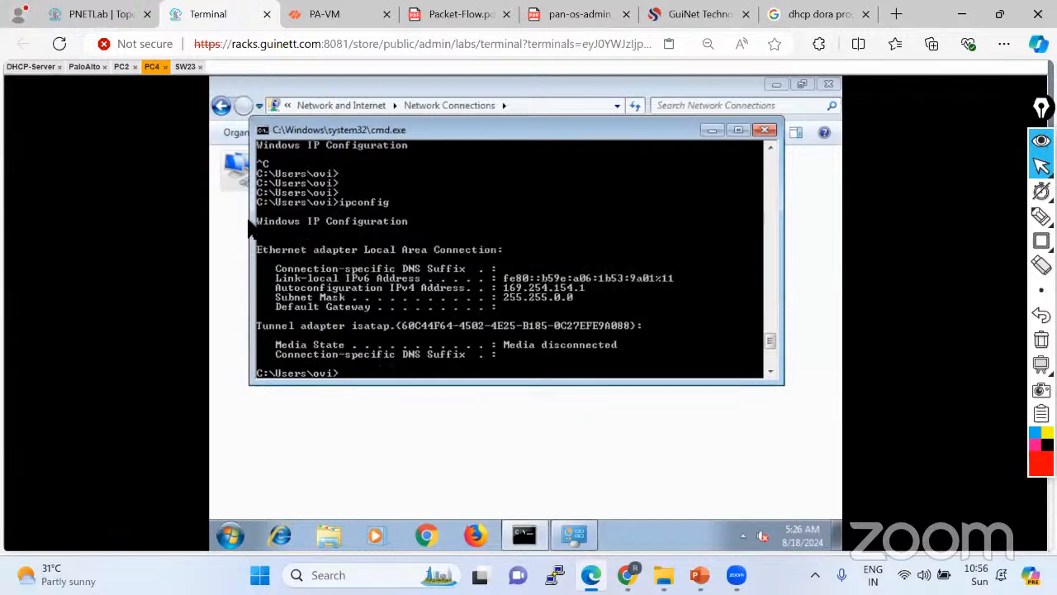
On DHCP_Server, enter conf t and create DHCP pool VLAN20-SUBENT.
{"action": "left_click", "coordinate": [31, 67]}
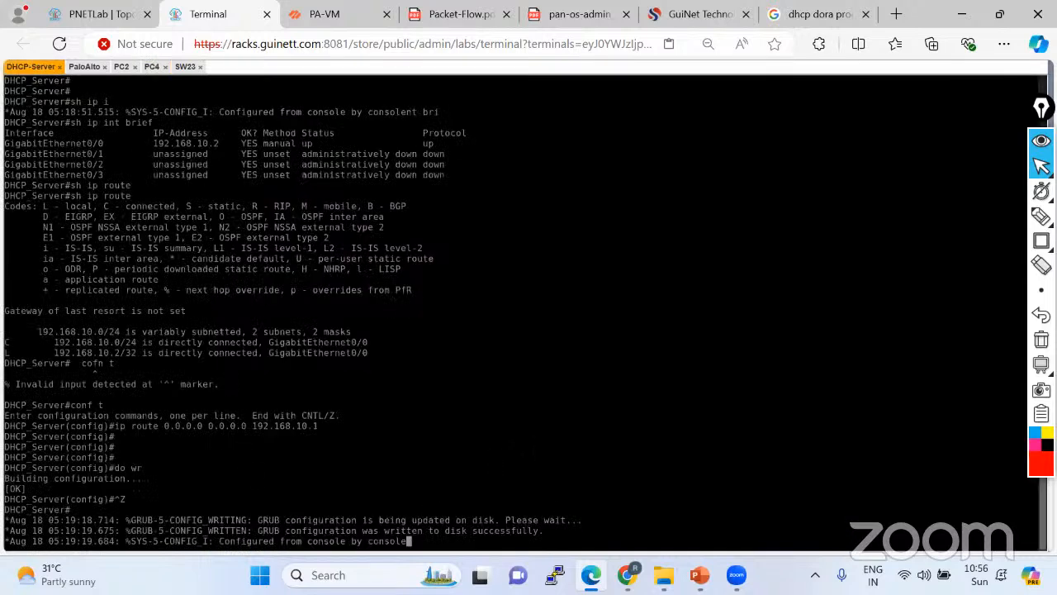
{"action": "key", "text": "Return"}
{"action": "key", "text": "Return"}
{"action": "key", "text": "Return"}
{"action": "key", "text": "Return"}
{"action": "key", "text": "Return"}
{"action": "key", "text": "Return"}
{"action": "key", "text": "Return"}
{"action": "key", "text": "Return"}
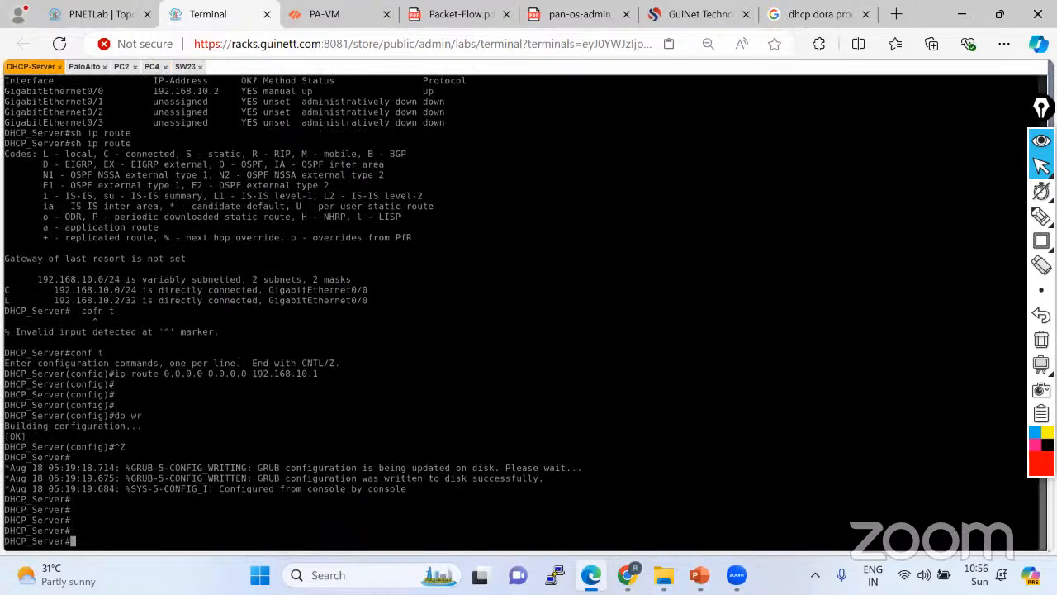
{"action": "type", "text": "conf t"}
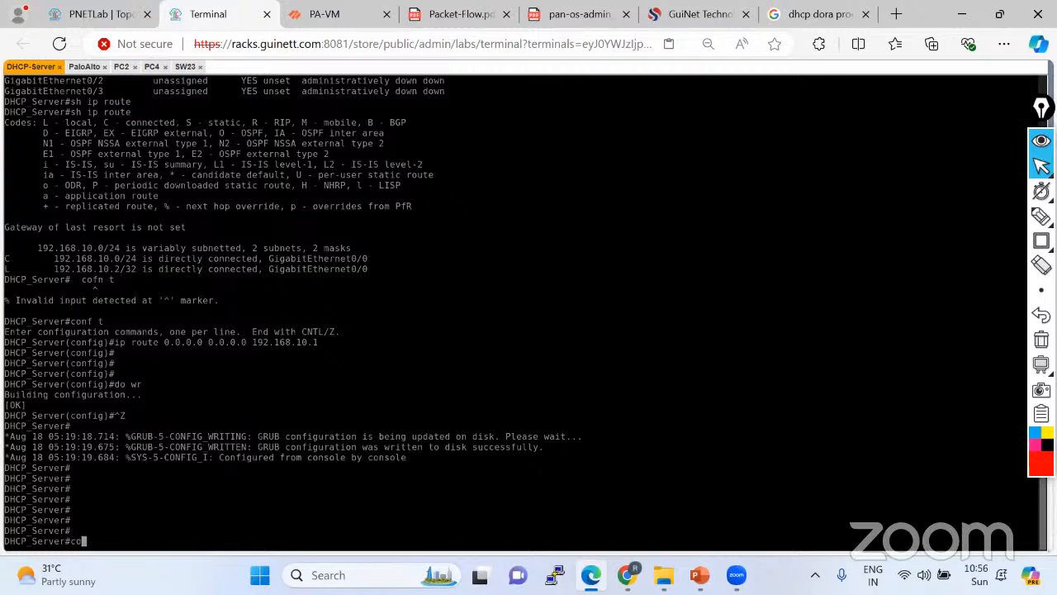
{"action": "key", "text": "Return"}
{"action": "key", "text": "Return"}
{"action": "key", "text": "Return"}
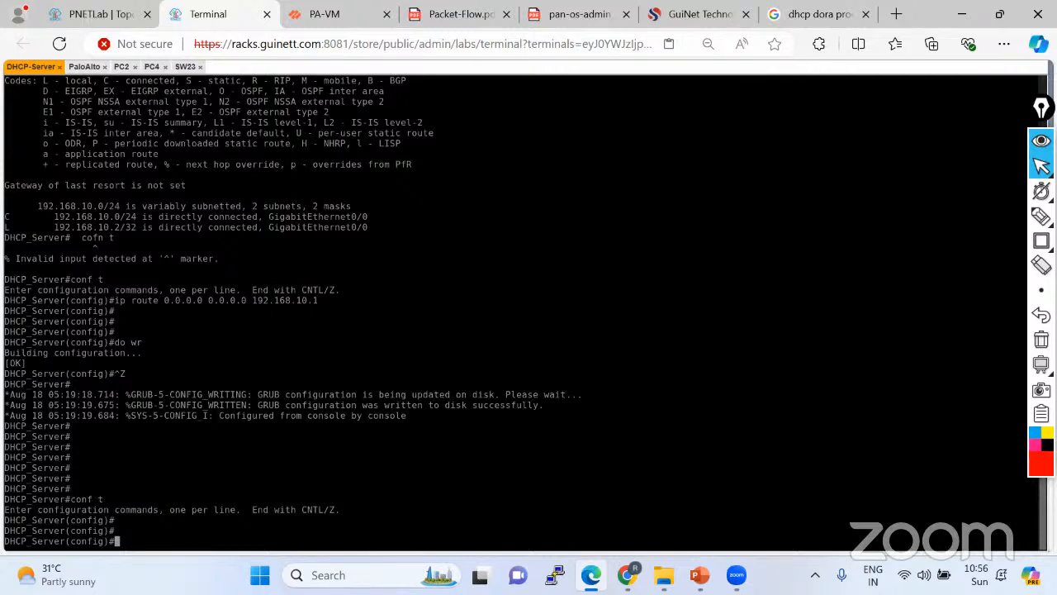
{"action": "type", "text": "ip dhc"}
{"action": "key", "text": "Tab"}
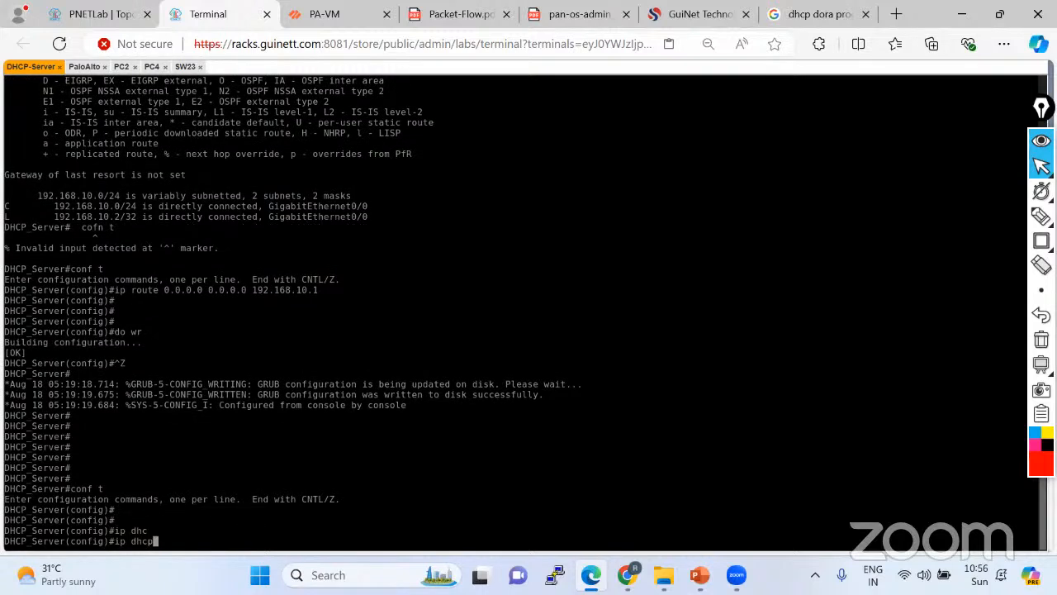
{"action": "type", "text": "po"}
{"action": "key", "text": "Tab"}
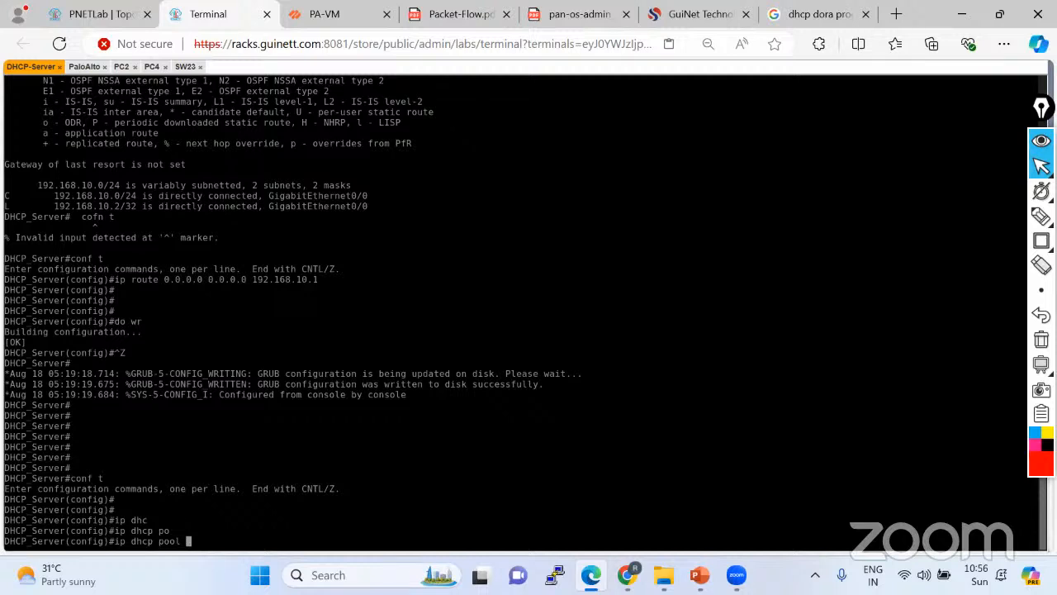
{"action": "type", "text": "VLAN20"}
{"action": "type", "text": "-SUBENT"}
{"action": "key", "text": "Return"}
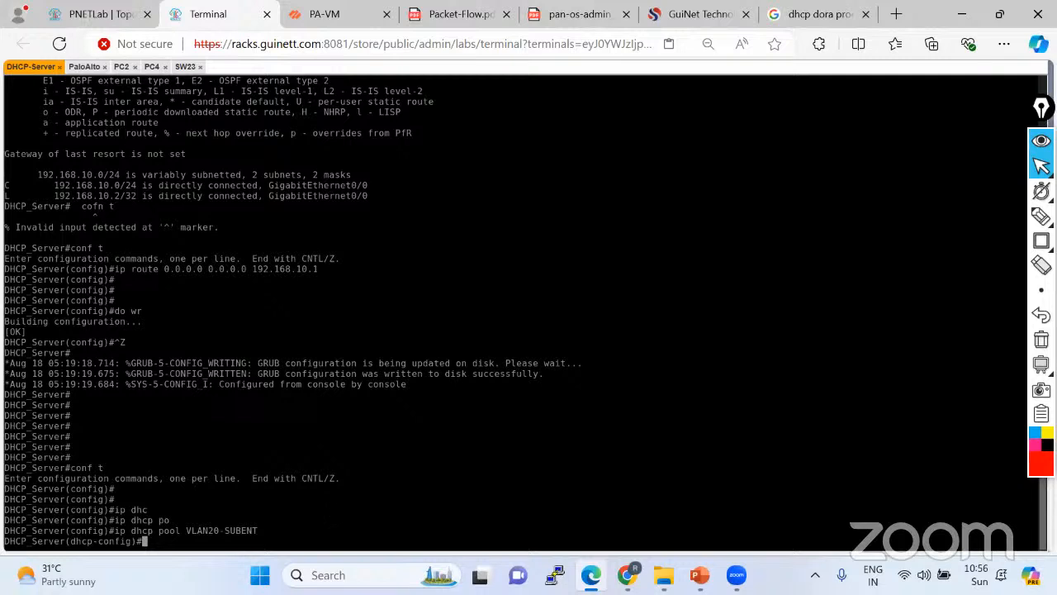
Give the pool network 20.20.20.0 255.255.255.0 and default-router 20.20.20.1, then exit.
{"action": "type", "text": "netw"}
{"action": "key", "text": "Tab"}
{"action": "type", "text": "20.202"}
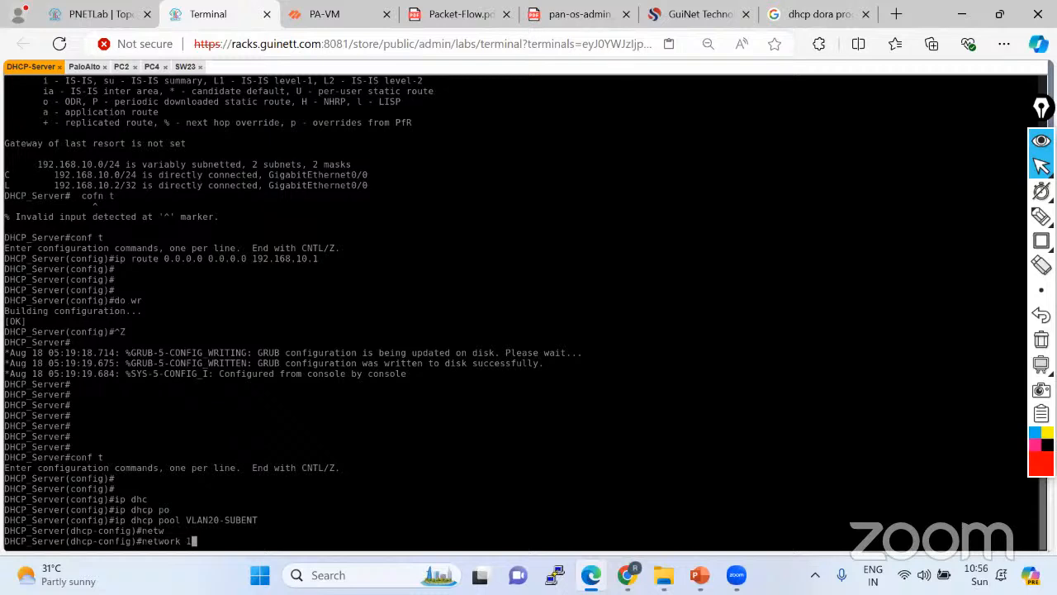
{"action": "type", "text": "0"}
{"action": "key", "text": "BackSpace"}
{"action": "key", "text": "BackSpace"}
{"action": "type", "text": ".20.0 255.255.255"}
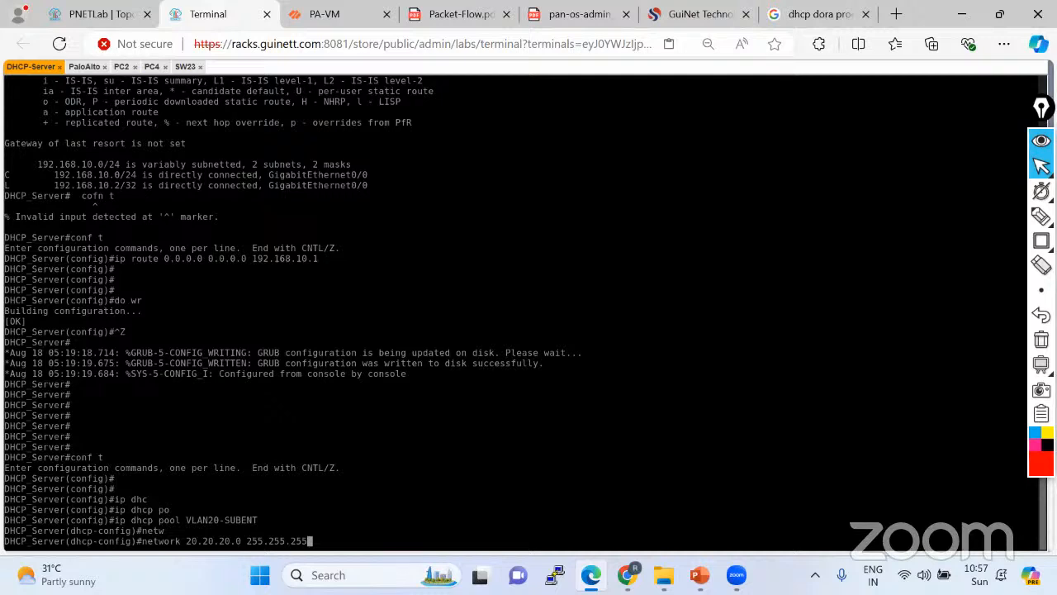
{"action": "type", "text": ".0 ?"}
{"action": "key", "text": "Return"}
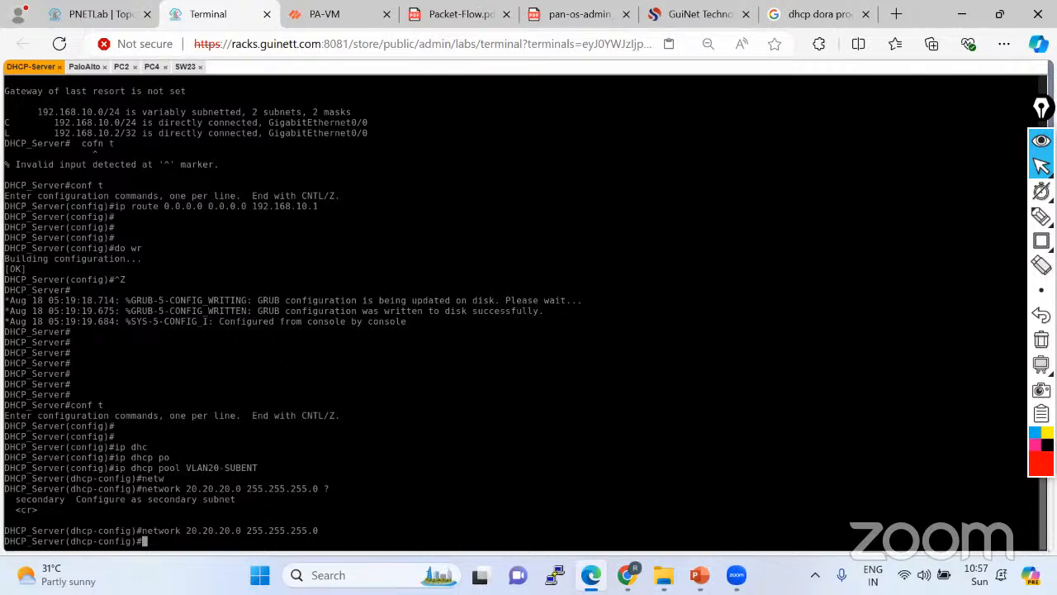
{"action": "type", "text": "def"}
{"action": "key", "text": "Tab"}
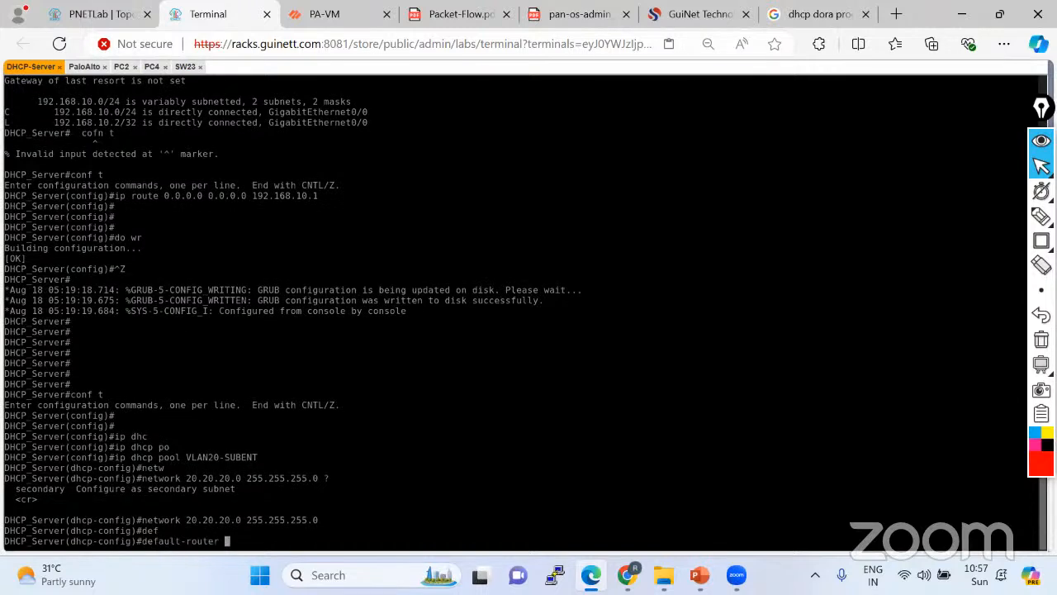
{"action": "type", "text": "20.20.20.1"}
{"action": "key", "text": "Return"}
{"action": "type", "text": "exit"}
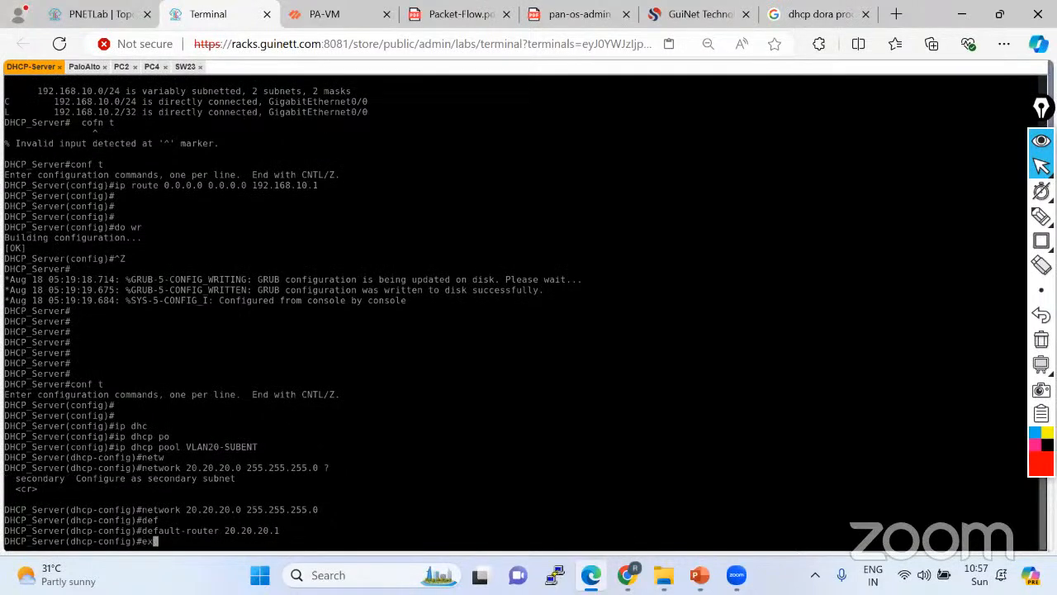
{"action": "key", "text": "Return"}
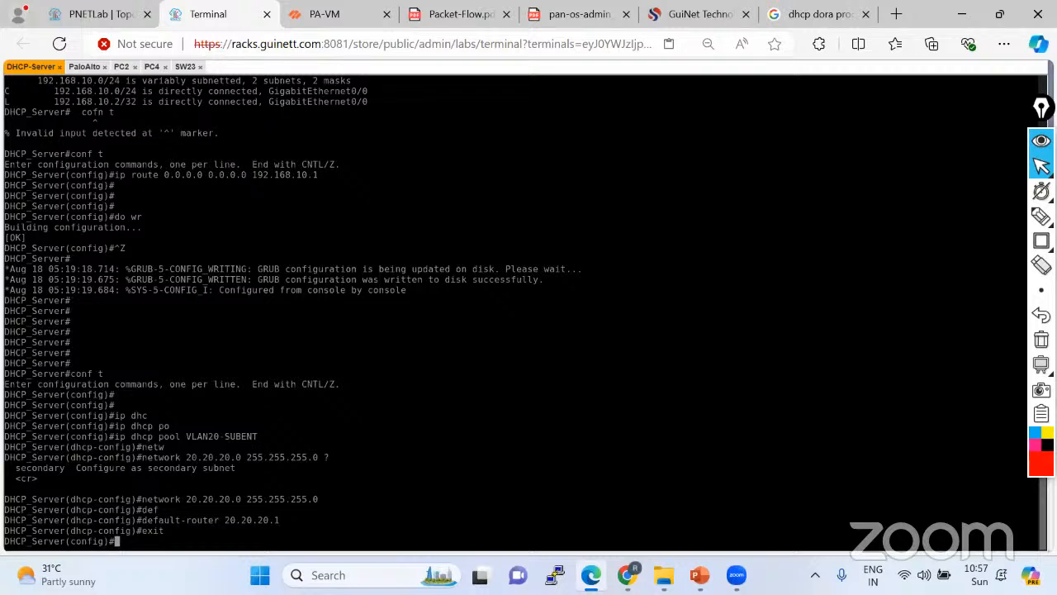
Enter ip dhcp excluded-address 20.20.20.1 20.20.20.40 on DHCP_Server.
{"action": "type", "text": "ip "}
{"action": "type", "text": "dhcp"}
{"action": "key", "text": "Tab"}
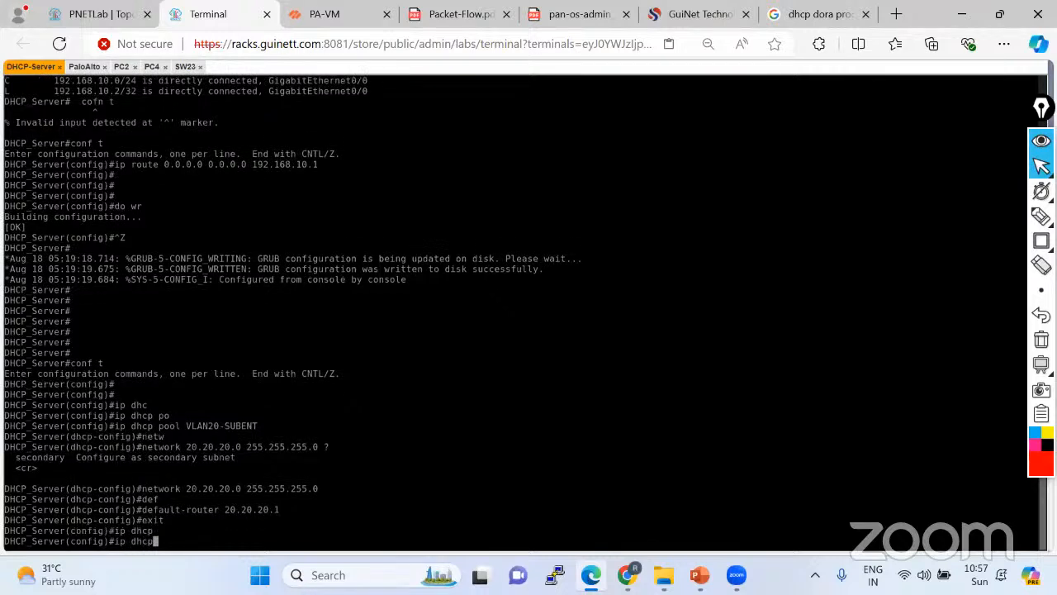
{"action": "key", "text": "BackSpace"}
{"action": "key", "text": "BackSpace"}
{"action": "type", "text": "chp exc"}
{"action": "key", "text": "Tab"}
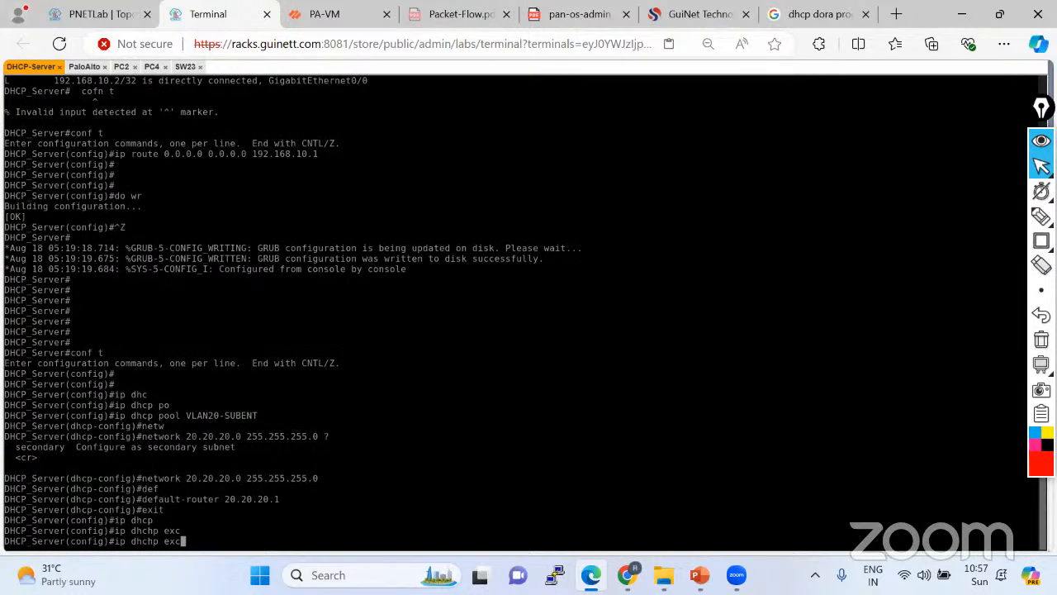
{"action": "key", "text": "BackSpace"}
{"action": "key", "text": "BackSpace"}
{"action": "key", "text": "BackSpace"}
{"action": "key", "text": "BackSpace"}
{"action": "key", "text": "BackSpace"}
{"action": "key", "text": "BackSpace"}
{"action": "type", "text": "p exc"}
{"action": "key", "text": "Tab"}
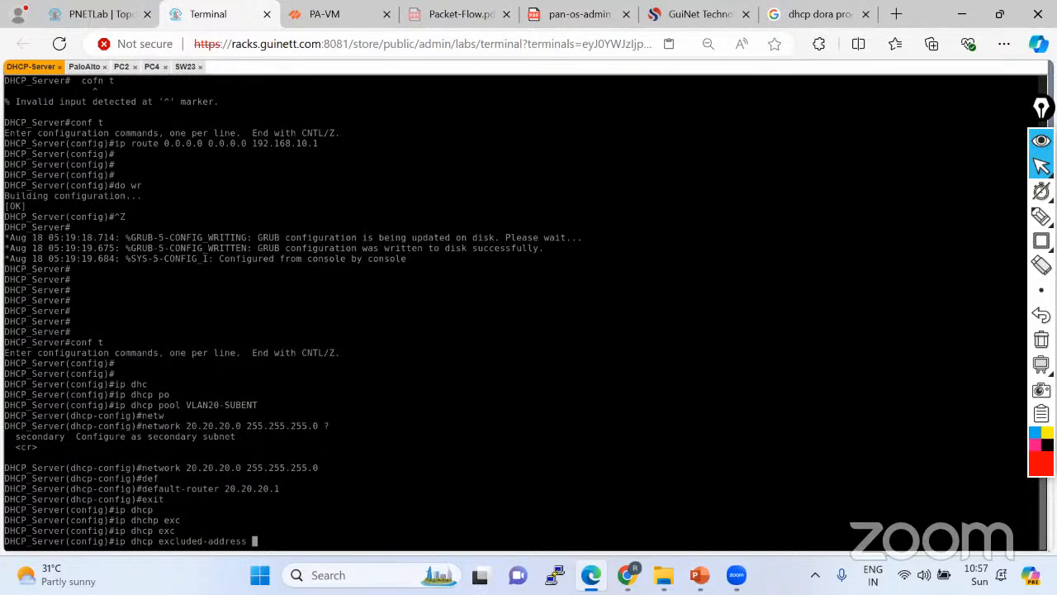
{"action": "type", "text": "20.20.20.1 20.20.20.40"}
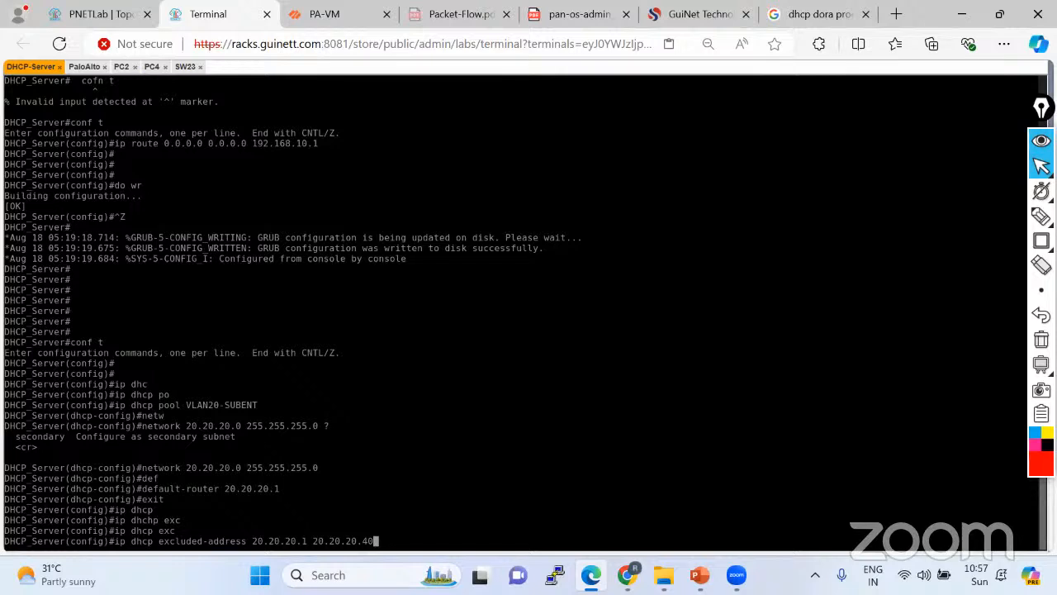
{"action": "key", "text": "Return"}
{"action": "key", "text": "Return"}
{"action": "key", "text": "Return"}
{"action": "key", "text": "Return"}
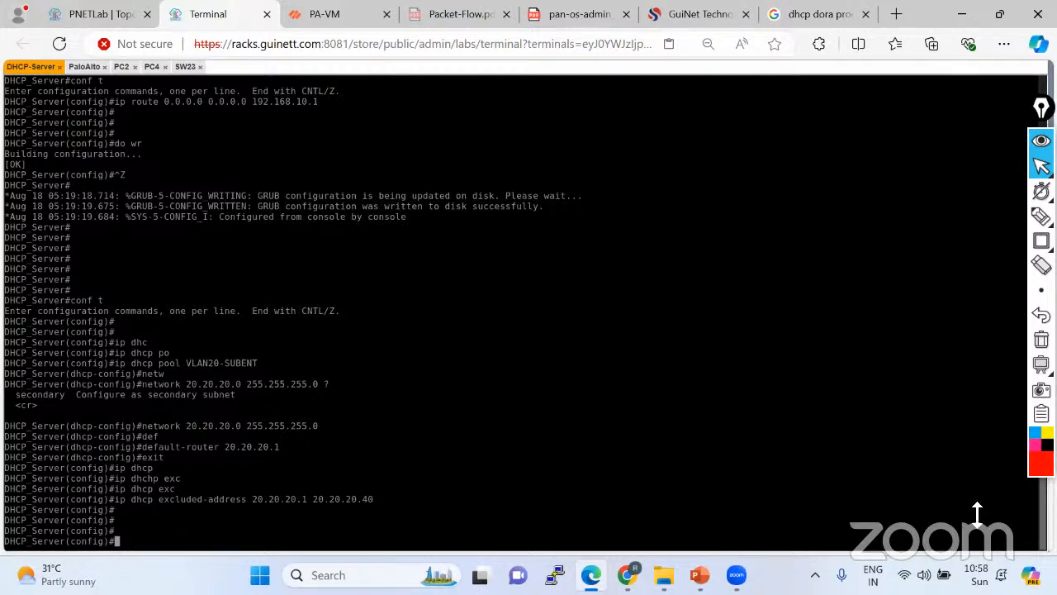
Create DHCP pool VLAN10-SUBENT from a copy of the VLAN20-SUBENT pool command.
{"action": "left_click_drag", "start_coordinate": [115, 363], "coordinate": [256, 364]}
{"action": "type", "text": "ip dhcp pool VLAN20-SUBENT"}
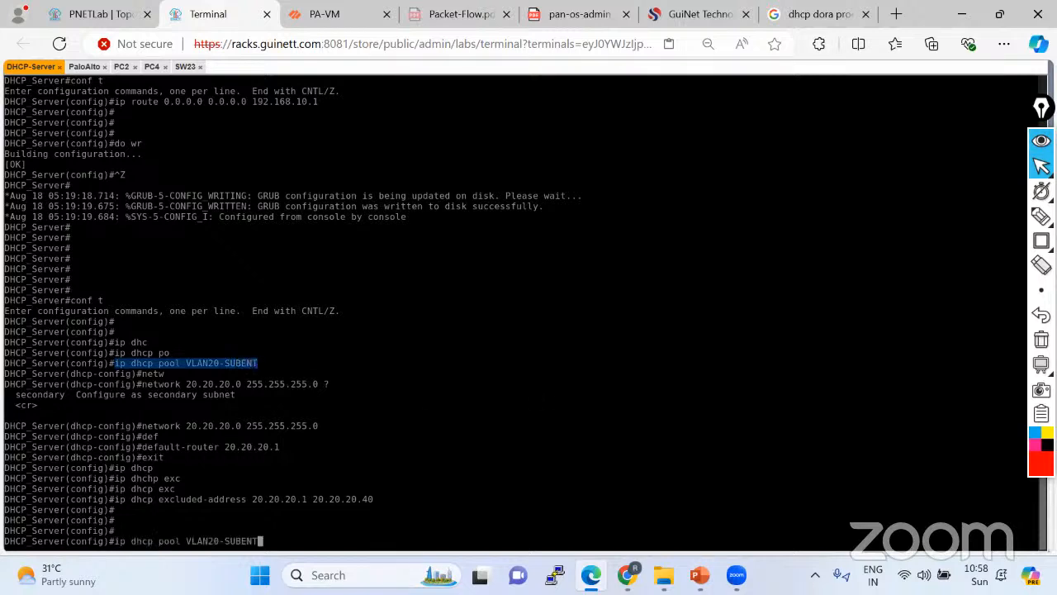
{"action": "key", "text": "Left"}
{"action": "key", "text": "Left"}
{"action": "key", "text": "Left"}
{"action": "key", "text": "Left"}
{"action": "key", "text": "Left"}
{"action": "key", "text": "Left"}
{"action": "key", "text": "Left"}
{"action": "key", "text": "Left"}
{"action": "key", "text": "BackSpace"}
{"action": "type", "text": "1"}
{"action": "key", "text": "Return"}
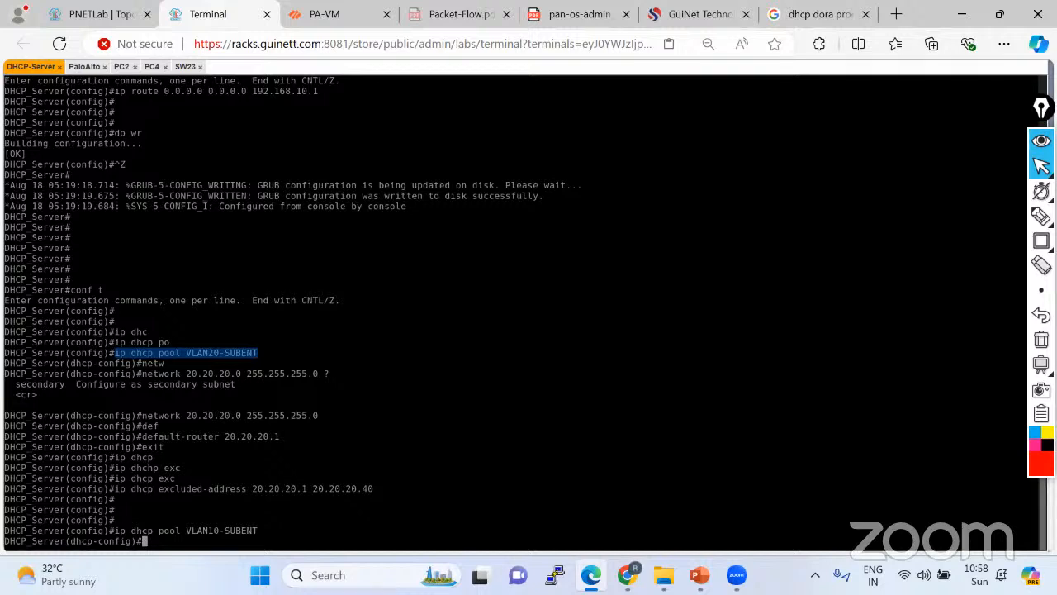
Set the pool's network 10.10.10.0 255.255.255.0 and default-router 10.10.10.1, then exit.
{"action": "type", "text": "netw"}
{"action": "key", "text": "Tab"}
{"action": "type", "text": "10.10.10."}
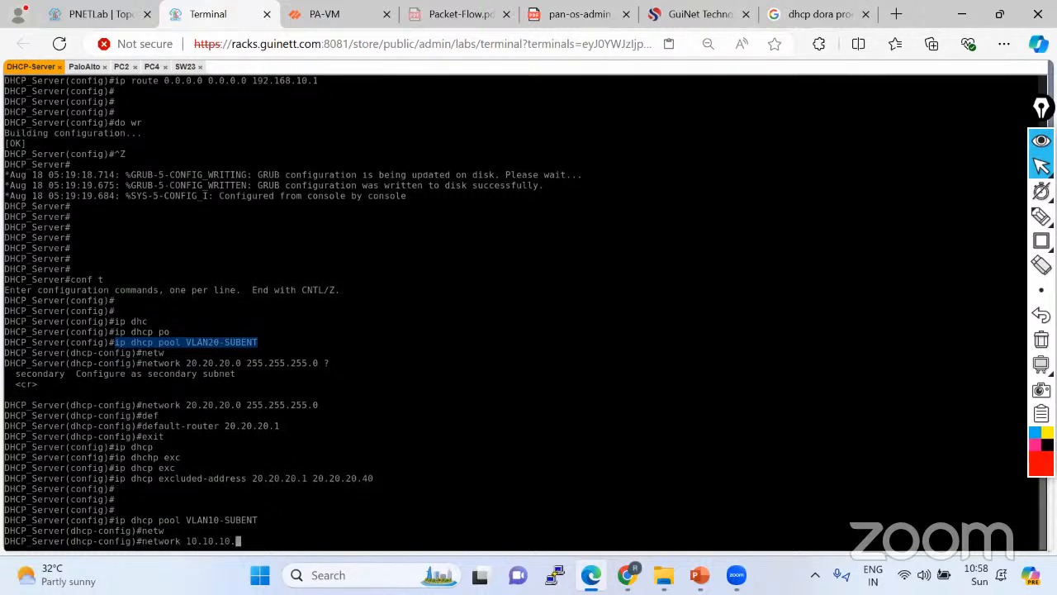
{"action": "type", "text": "0 255.255.255.0"}
{"action": "key", "text": "Return"}
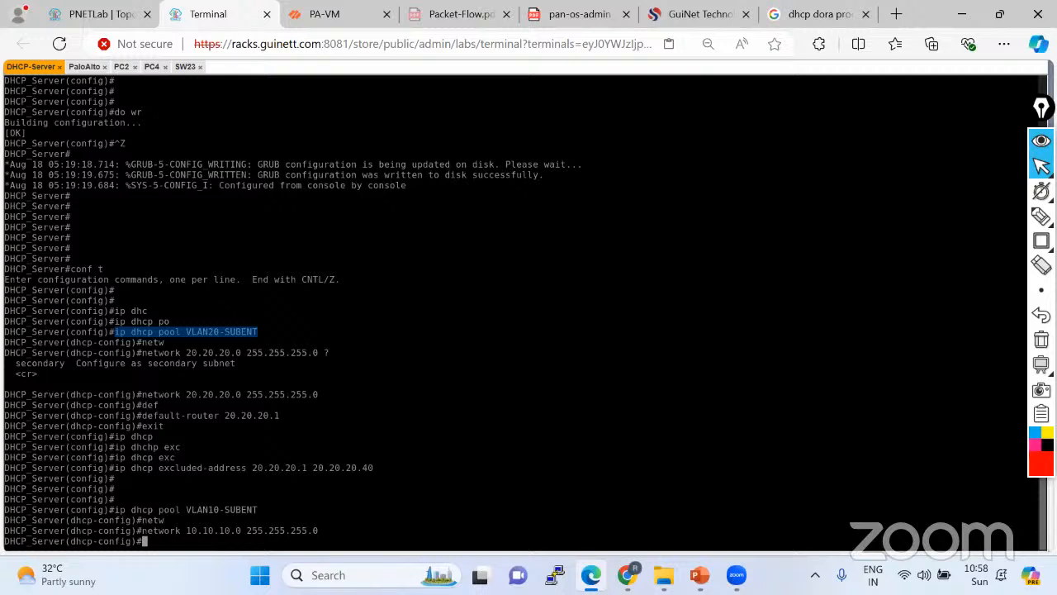
{"action": "type", "text": "def"}
{"action": "key", "text": "Tab"}
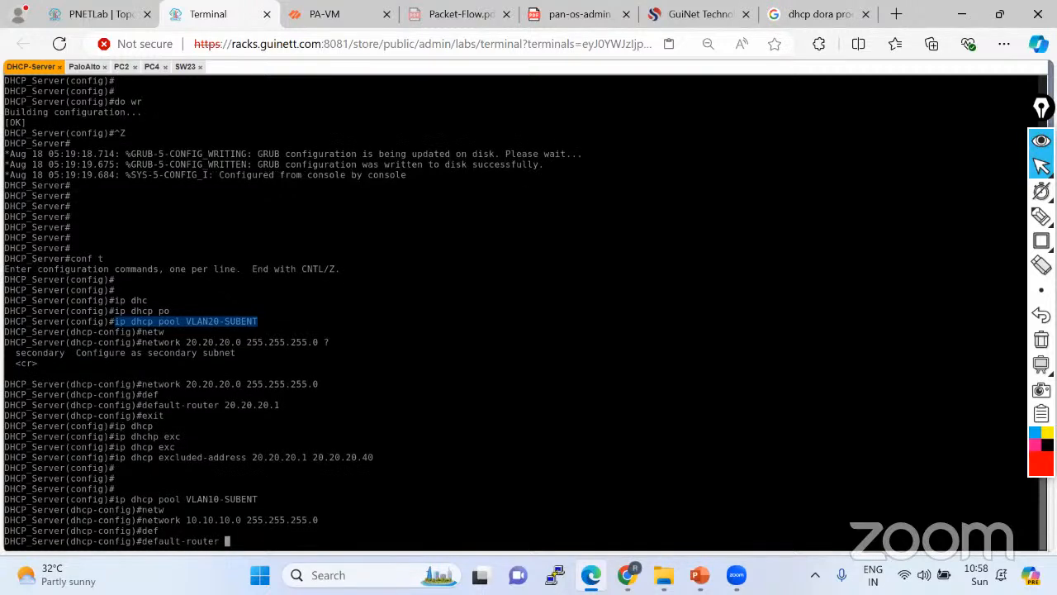
{"action": "type", "text": "10.10.10.1"}
{"action": "key", "text": "Return"}
{"action": "key", "text": "Return"}
{"action": "key", "text": "Return"}
{"action": "type", "text": "exit"}
{"action": "key", "text": "Return"}
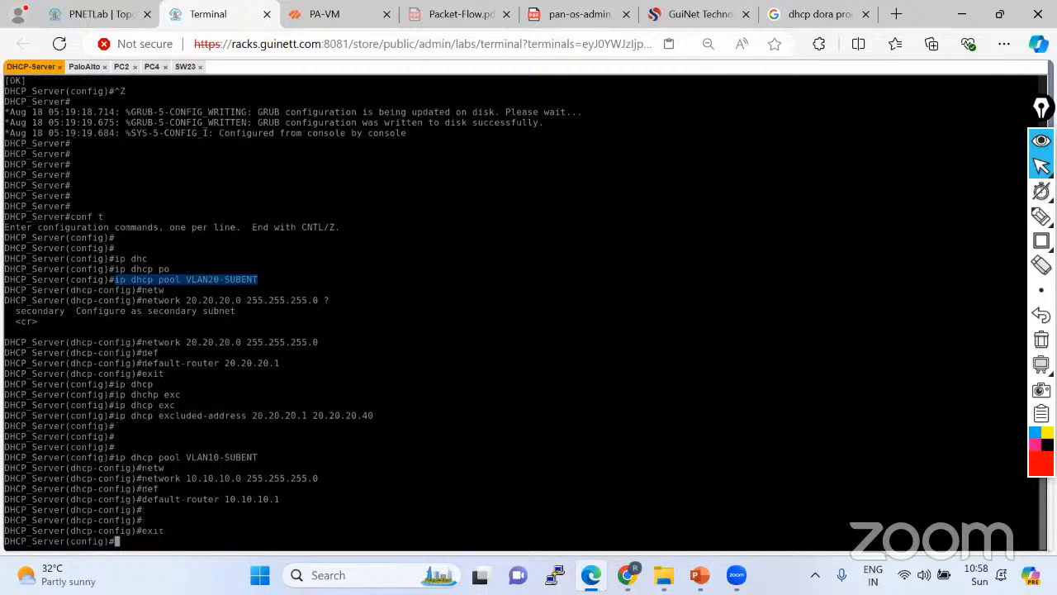
Exclude addresses 10.10.10.1 through 10.10.10.100 from DHCP leasing.
{"action": "type", "text": "ip dhcp exc"}
{"action": "key", "text": "Tab"}
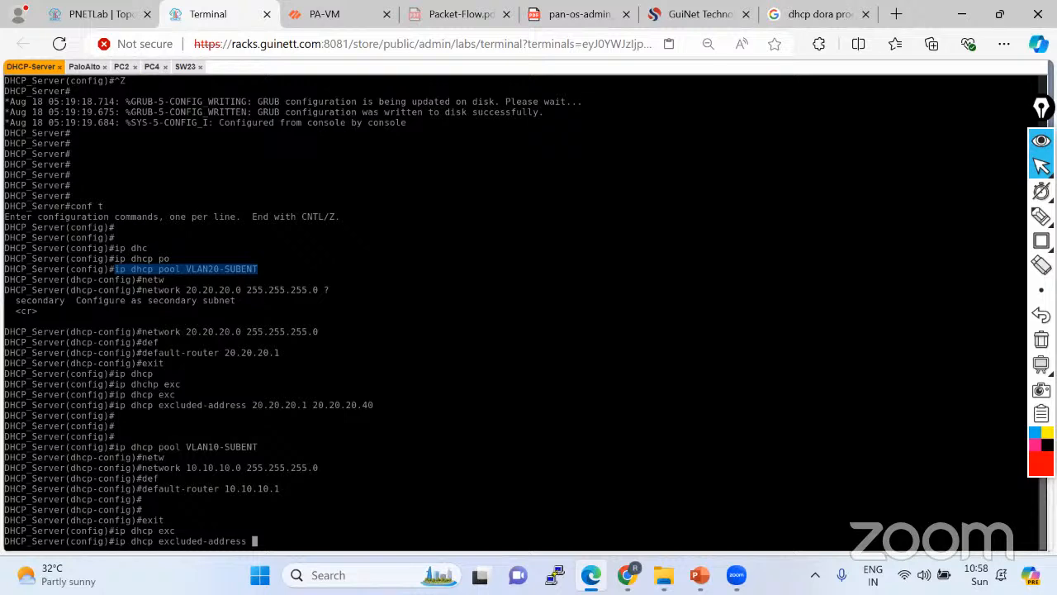
{"action": "type", "text": "10.10.10.1 10.10.10.11"}
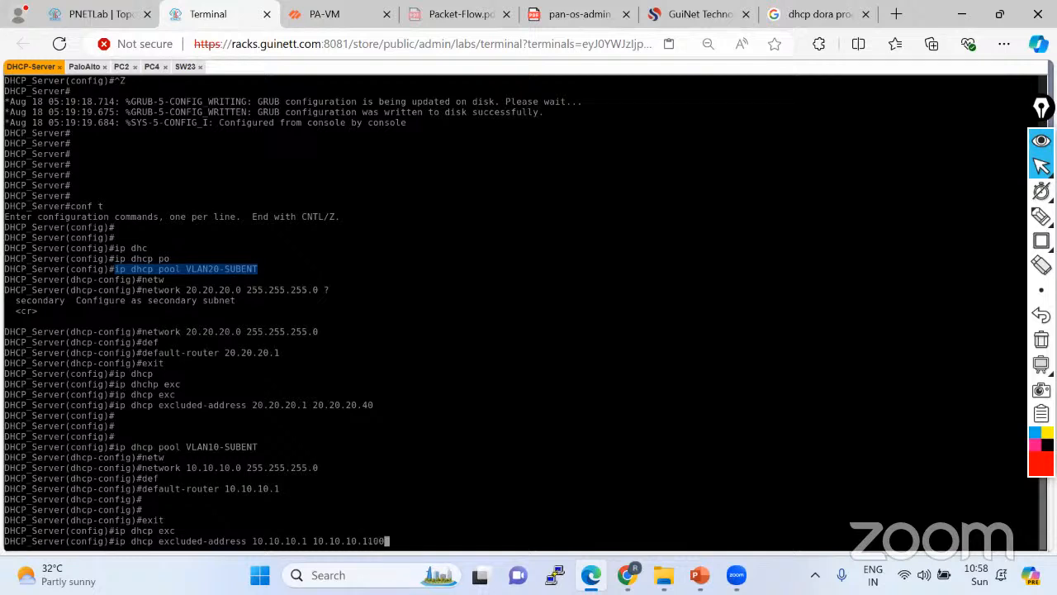
{"action": "type", "text": "0"}
{"action": "key", "text": "Return"}
{"action": "key", "text": "Return"}
{"action": "key", "text": "Return"}
{"action": "key", "text": "Return"}
{"action": "key", "text": "Return"}
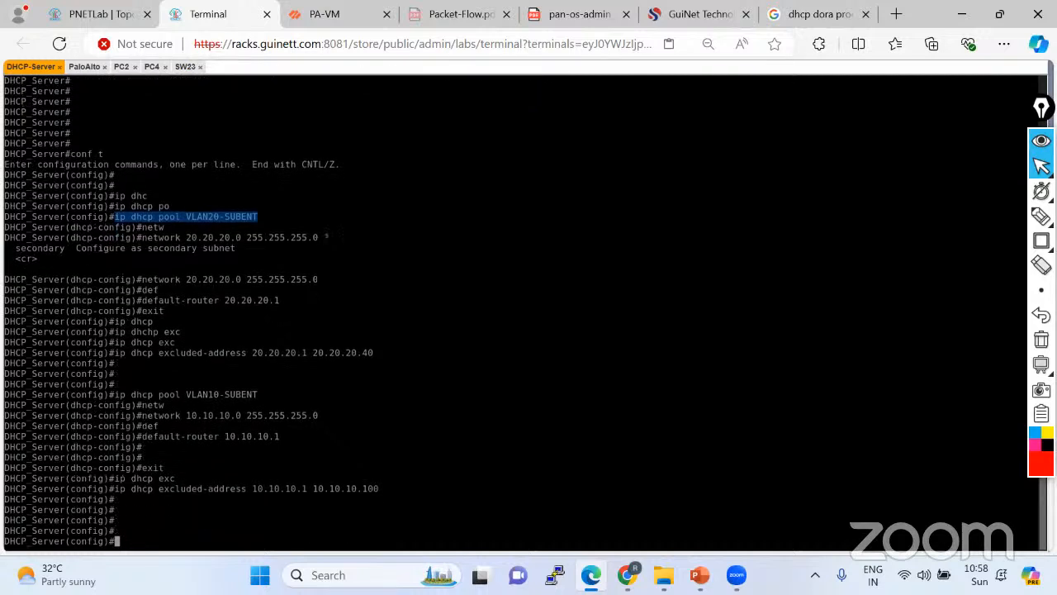
Save with do wr, then verify both pools and exclusions via show run | sec dhcp.
{"action": "type", "text": "do wr"}
{"action": "key", "text": "Return"}
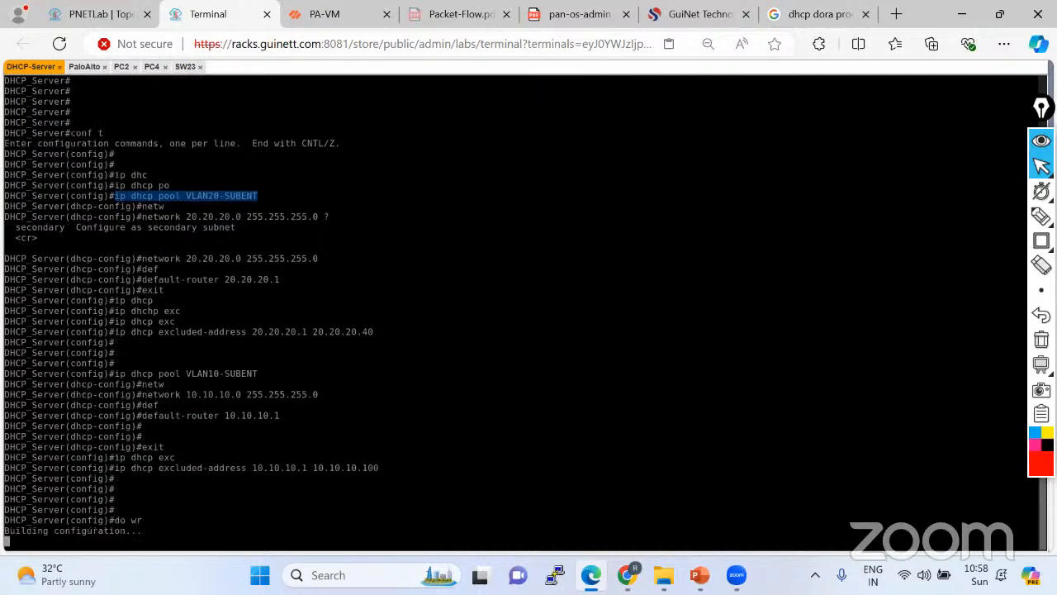
{"action": "key", "text": "ctrl+z"}
{"action": "key", "text": "Return"}
{"action": "key", "text": "Return"}
{"action": "key", "text": "Return"}
{"action": "key", "text": "Return"}
{"action": "key", "text": "Return"}
{"action": "key", "text": "Return"}
{"action": "key", "text": "Return"}
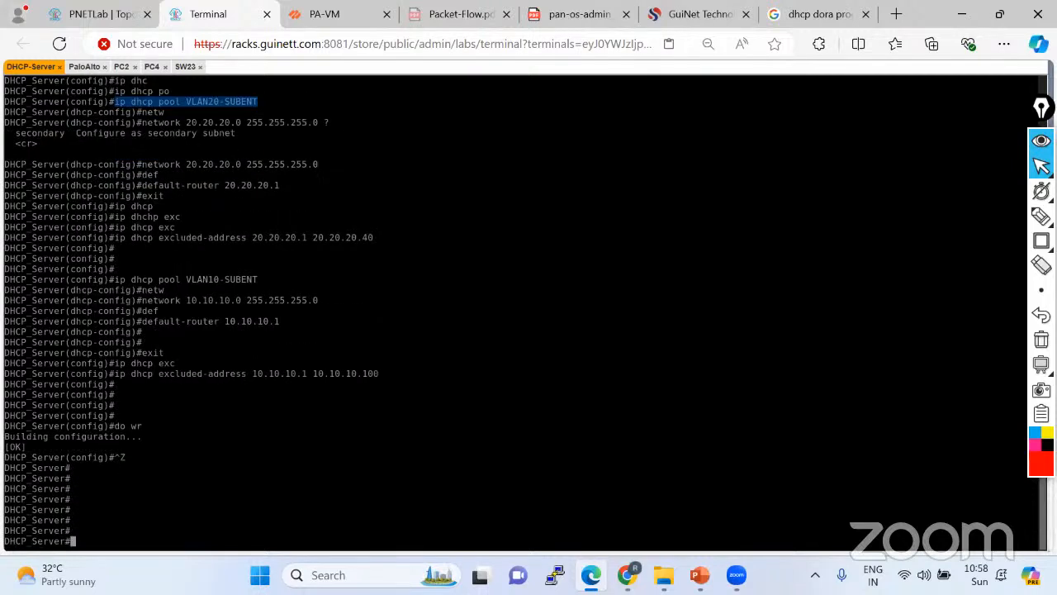
{"action": "key", "text": "Return"}
{"action": "key", "text": "Return"}
{"action": "key", "text": "Return"}
{"action": "key", "text": "Return"}
{"action": "key", "text": "Return"}
{"action": "type", "text": "sh ru"}
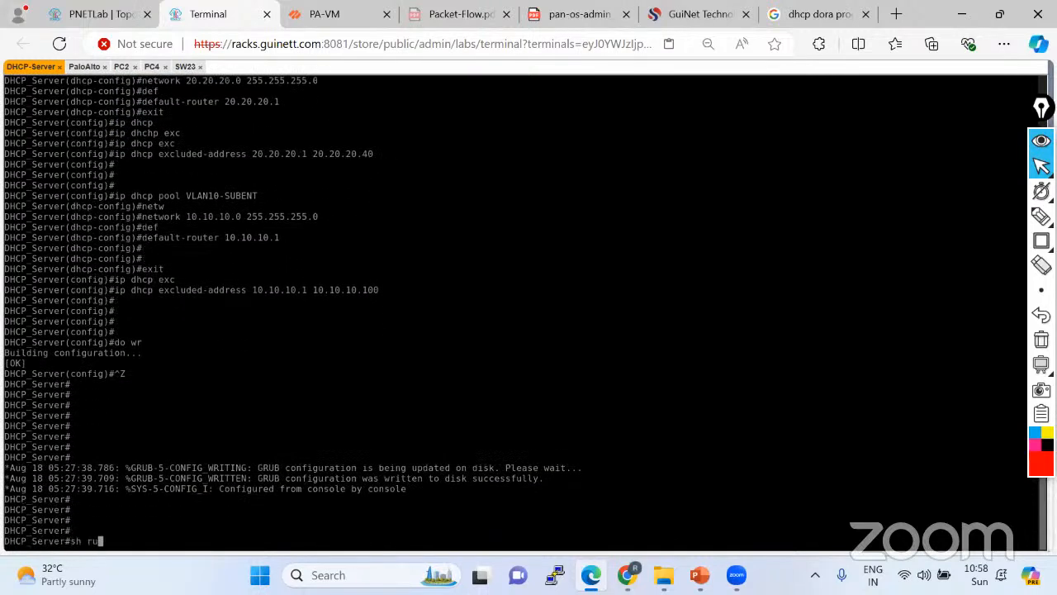
{"action": "type", "text": "n | sec "}
{"action": "type", "text": "dhc"}
{"action": "type", "text": "p"}
{"action": "key", "text": "Return"}
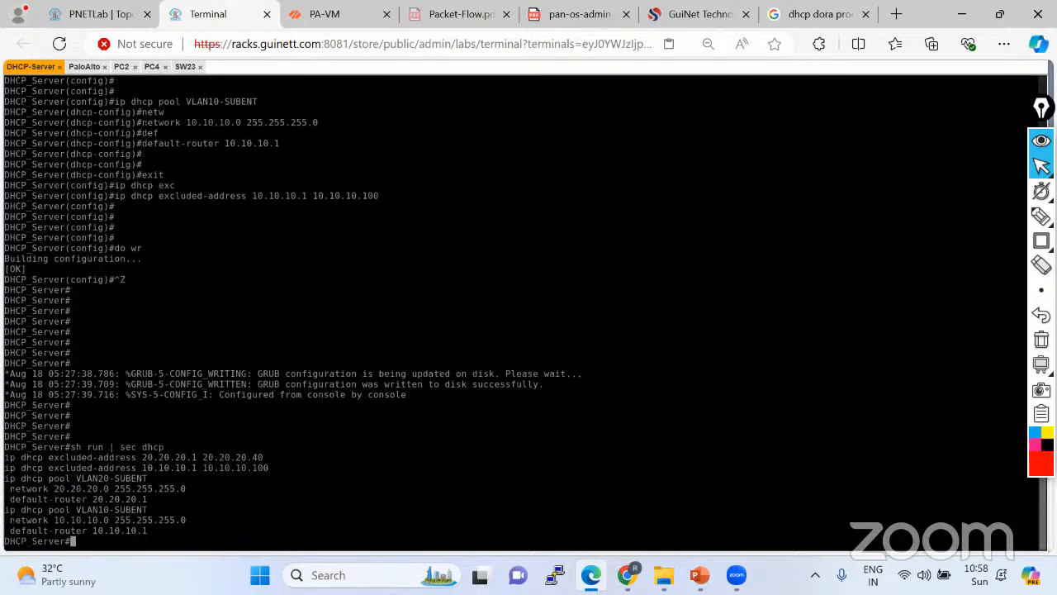
{"action": "key", "text": "Return"}
{"action": "key", "text": "Return"}
{"action": "key", "text": "Return"}
{"action": "key", "text": "Return"}
{"action": "key", "text": "Return"}
{"action": "key", "text": "Return"}
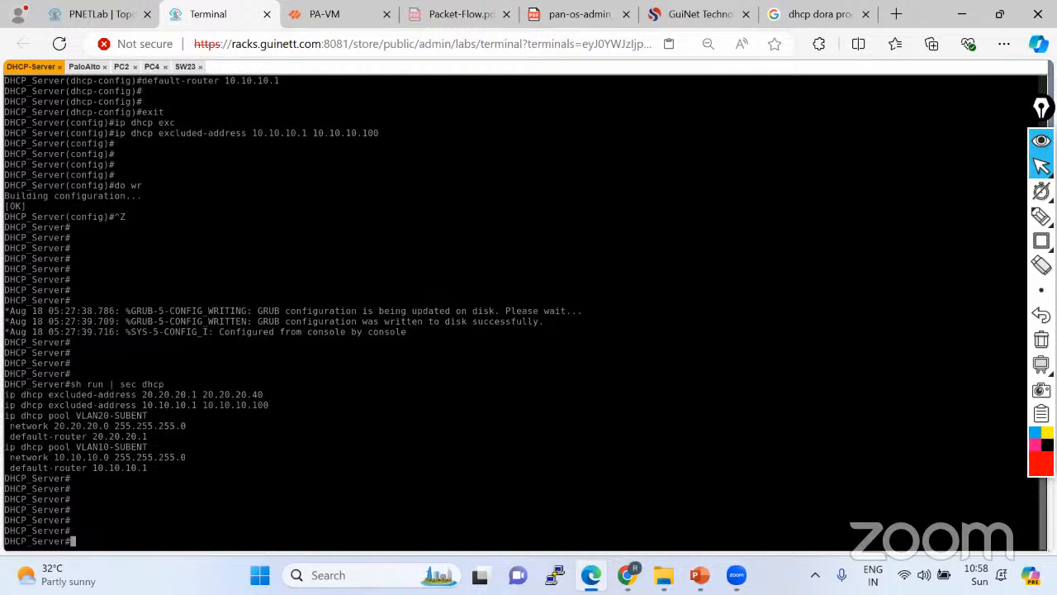
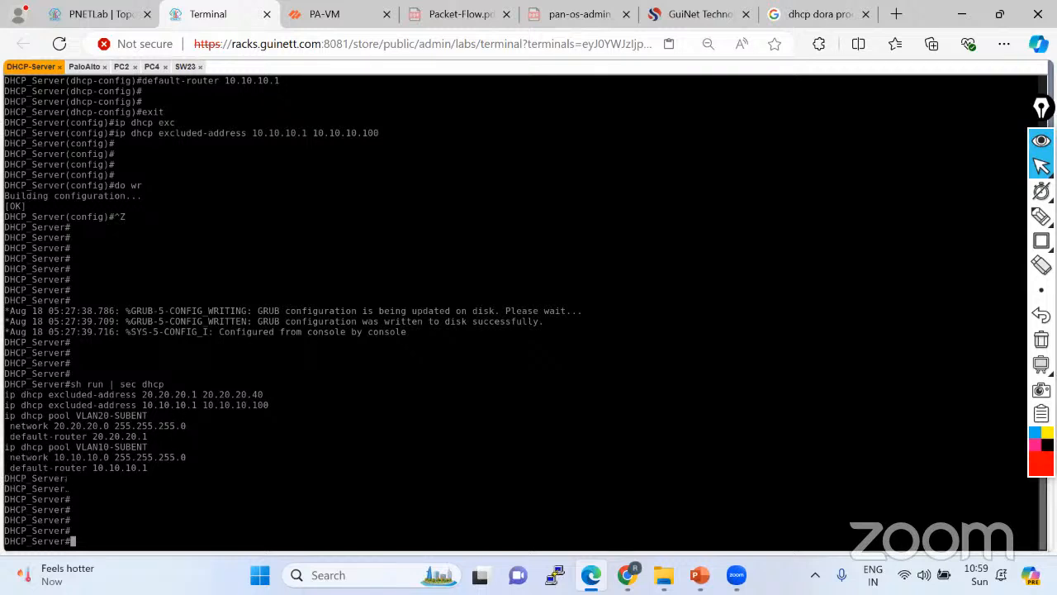
On PC2's console, rerun ipconfig and type ipconfig /renew; PC2 still shows 169.254.112.104.
{"action": "left_click", "coordinate": [124, 68]}
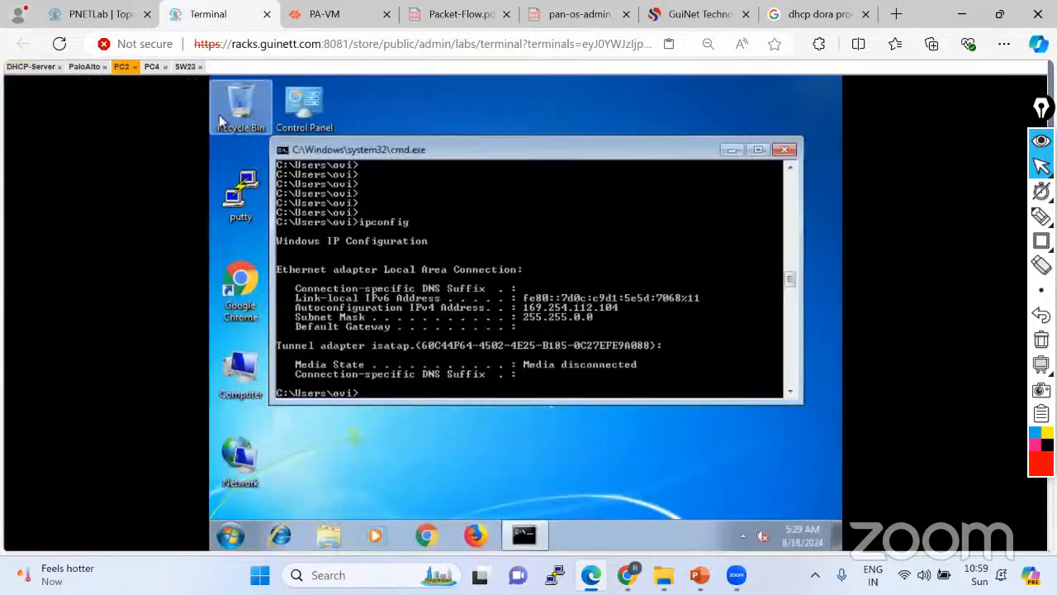
{"action": "key", "text": "Up"}
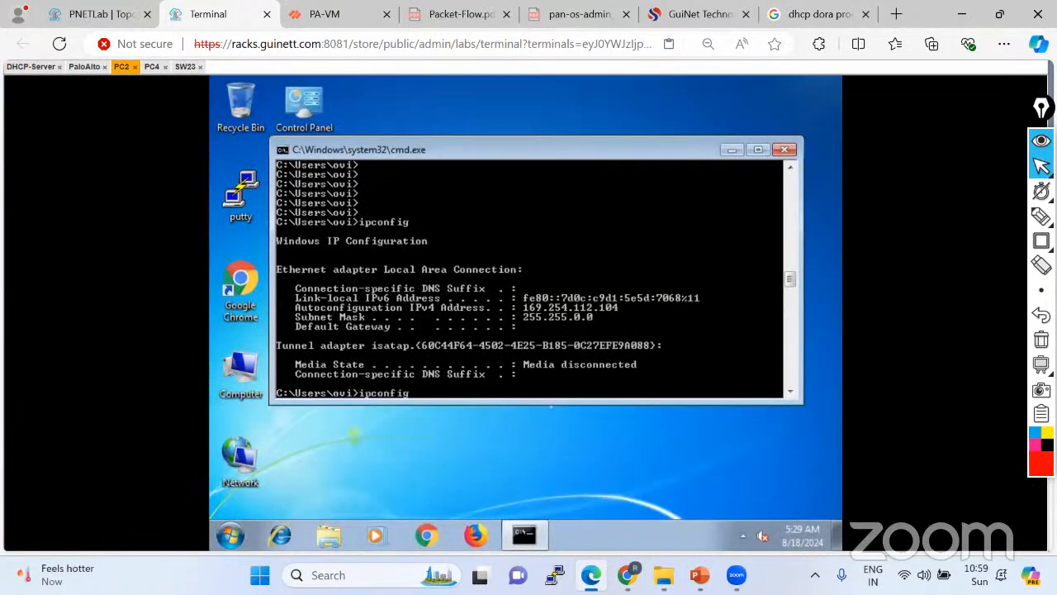
{"action": "key", "text": "Return"}
{"action": "key", "text": "Return"}
{"action": "key", "text": "Return"}
{"action": "key", "text": "Up"}
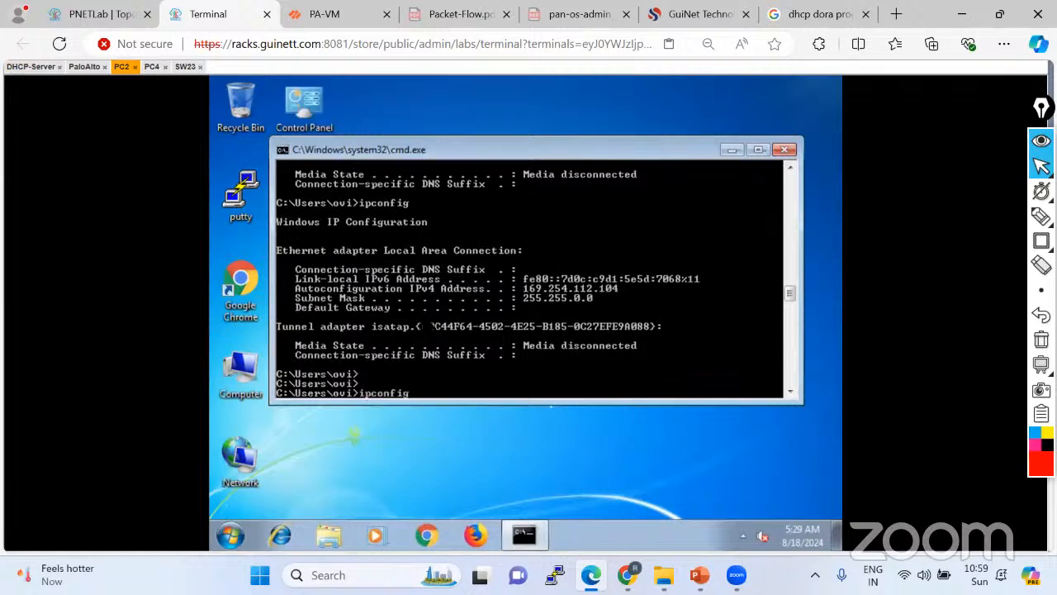
{"action": "type", "text": "/renew"}
Show PA-VM's DHCP Relay page with ethernet1/1.10 and 1.20 relaying to 192.168.10.2.
{"action": "left_click", "coordinate": [114, 18]}
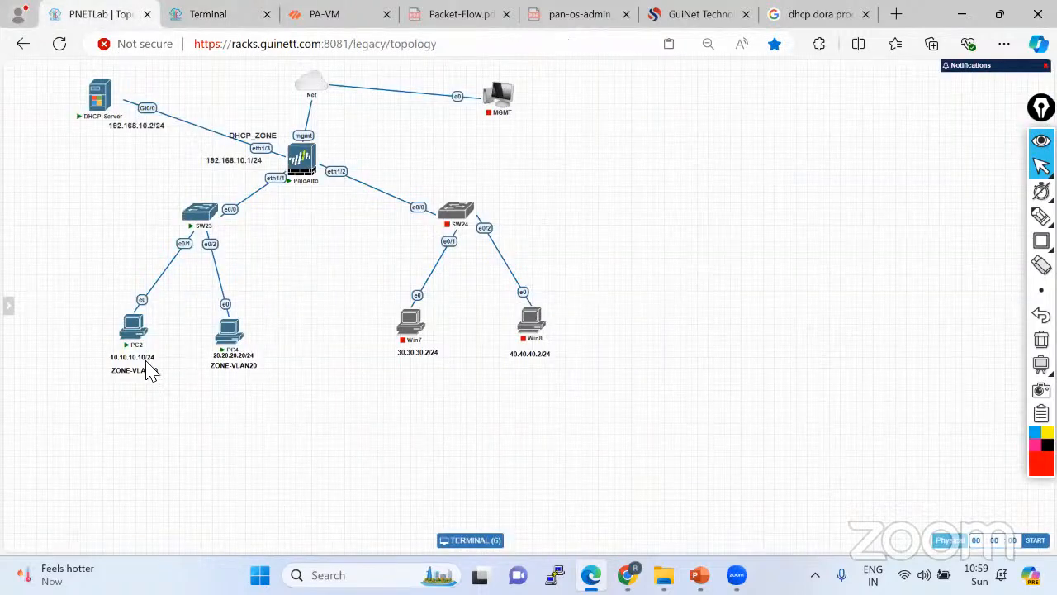
{"action": "mouse_move", "coordinate": [315, 180]}
{"action": "left_click", "coordinate": [320, 15]}
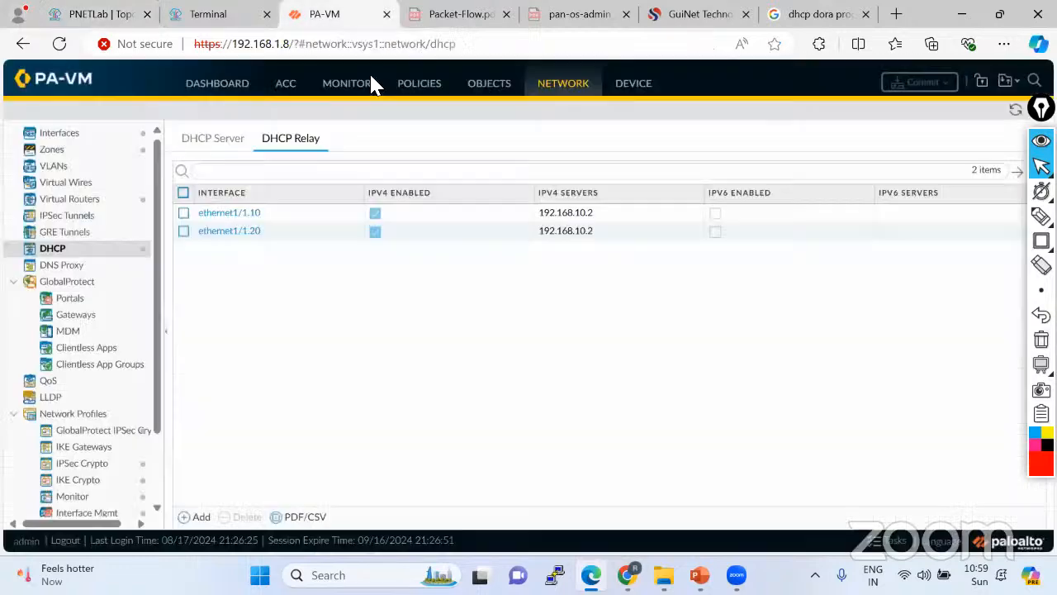
Renew PC2's address, then check PC4 with ipconfig and run ipconfig /renew on it.
{"action": "left_click", "coordinate": [206, 17]}
{"action": "key", "text": "Return"}
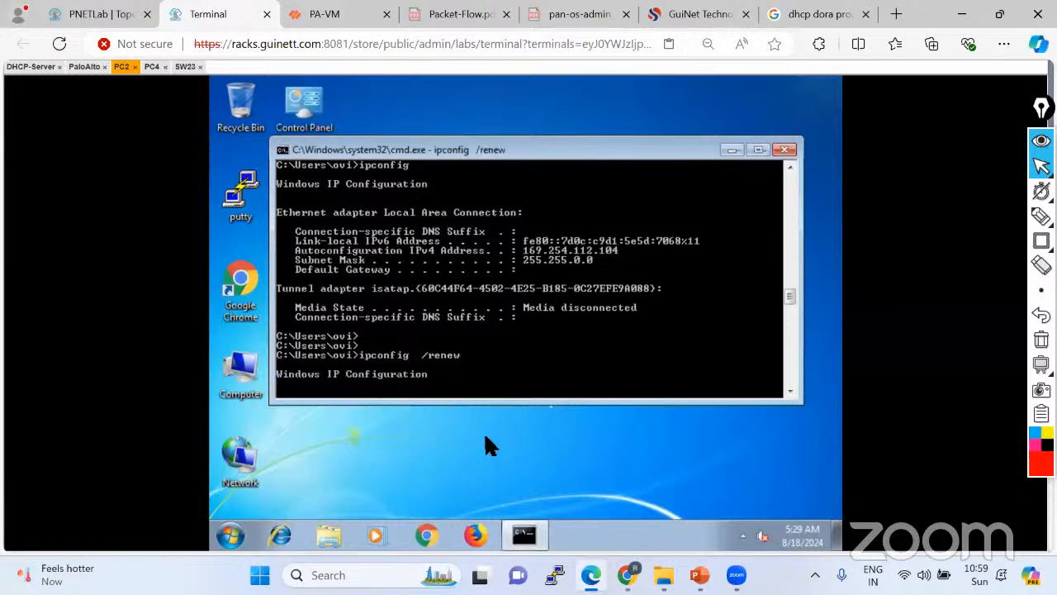
{"action": "left_click", "coordinate": [151, 66]}
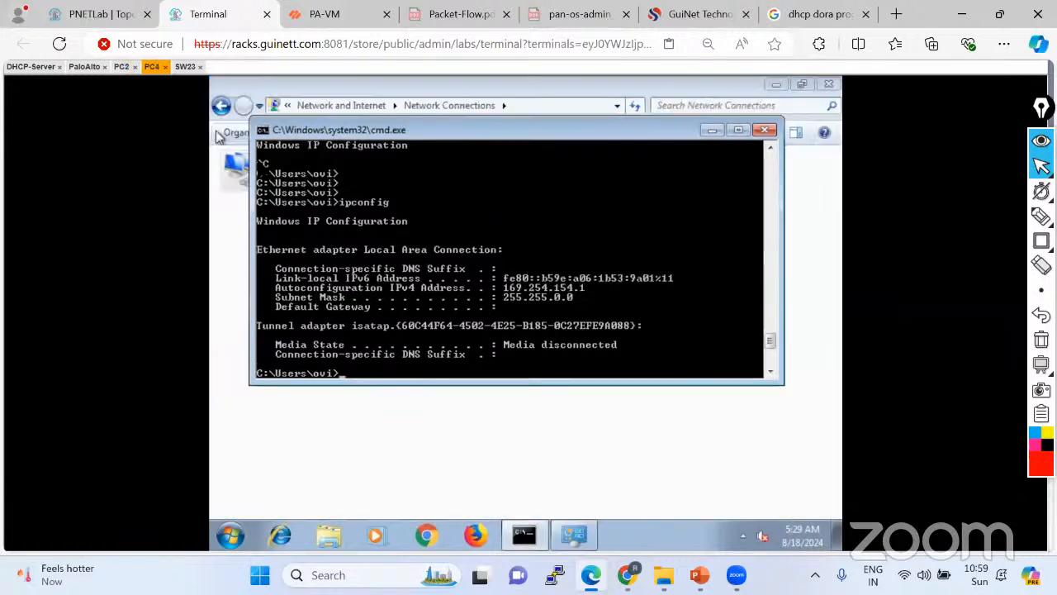
{"action": "key", "text": "Up"}
{"action": "key", "text": "Return"}
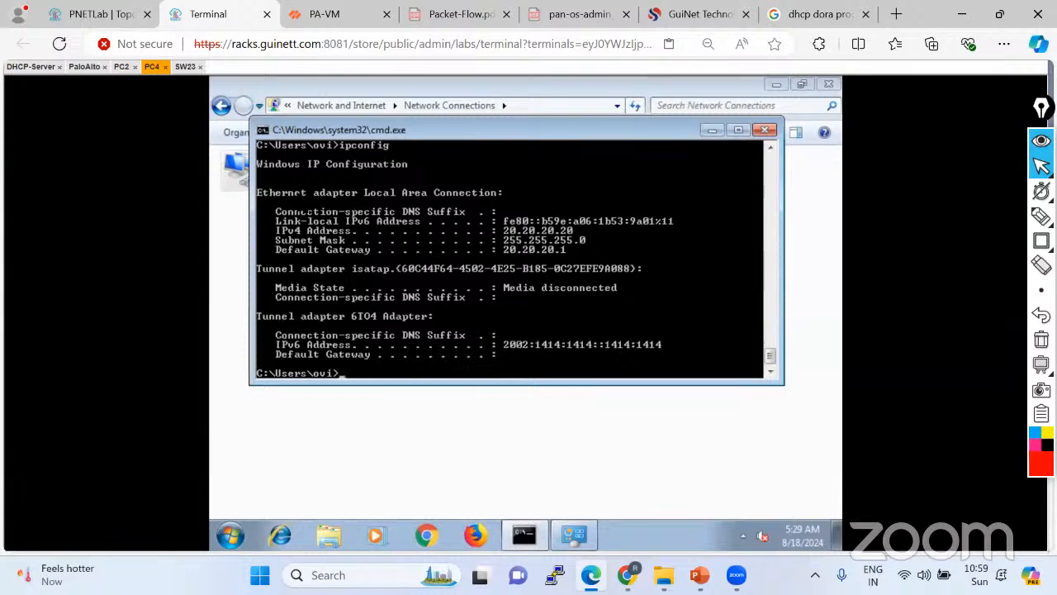
{"action": "key", "text": "Up"}
{"action": "type", "text": "/renew"}
{"action": "key", "text": "Return"}
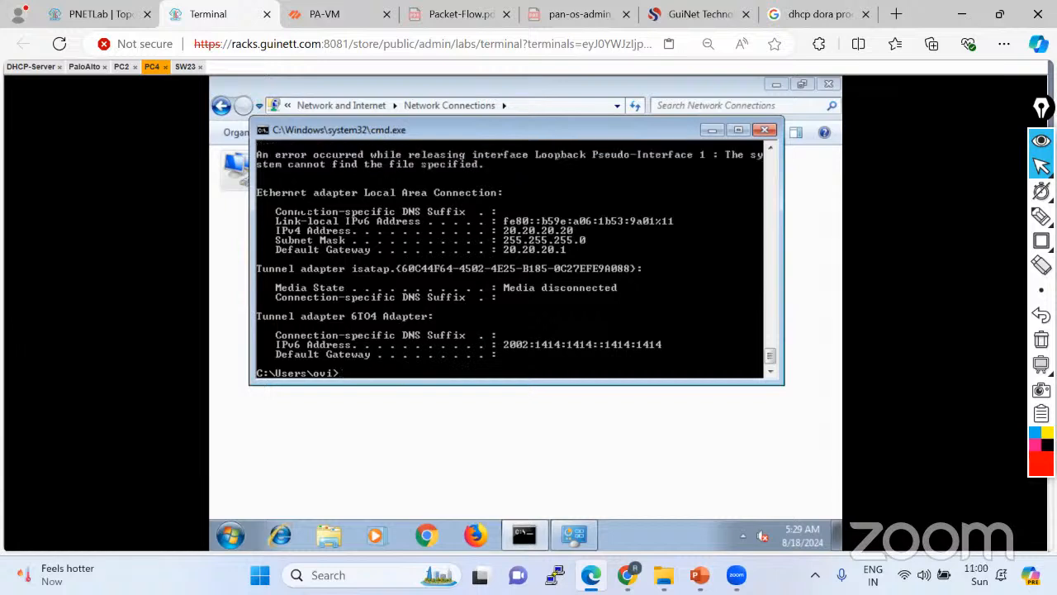
Release and renew PC4's lease, confirm PC2 now holds 10.10.10.101, then go to DHCP-Server.
{"action": "key", "text": "Up"}
{"action": "key", "text": "BackSpace"}
{"action": "key", "text": "BackSpace"}
{"action": "key", "text": "BackSpace"}
{"action": "key", "text": "BackSpace"}
{"action": "type", "text": "elease"}
{"action": "key", "text": "Return"}
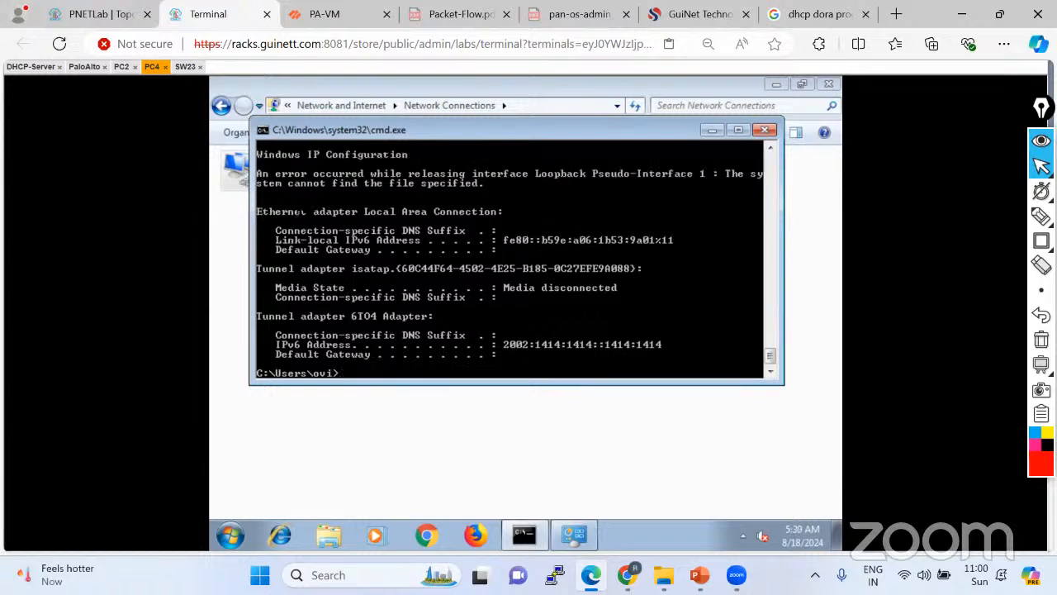
{"action": "key", "text": "Up"}
{"action": "key", "text": "BackSpace"}
{"action": "key", "text": "BackSpace"}
{"action": "key", "text": "BackSpace"}
{"action": "key", "text": "BackSpace"}
{"action": "key", "text": "BackSpace"}
{"action": "type", "text": "new"}
{"action": "key", "text": "Return"}
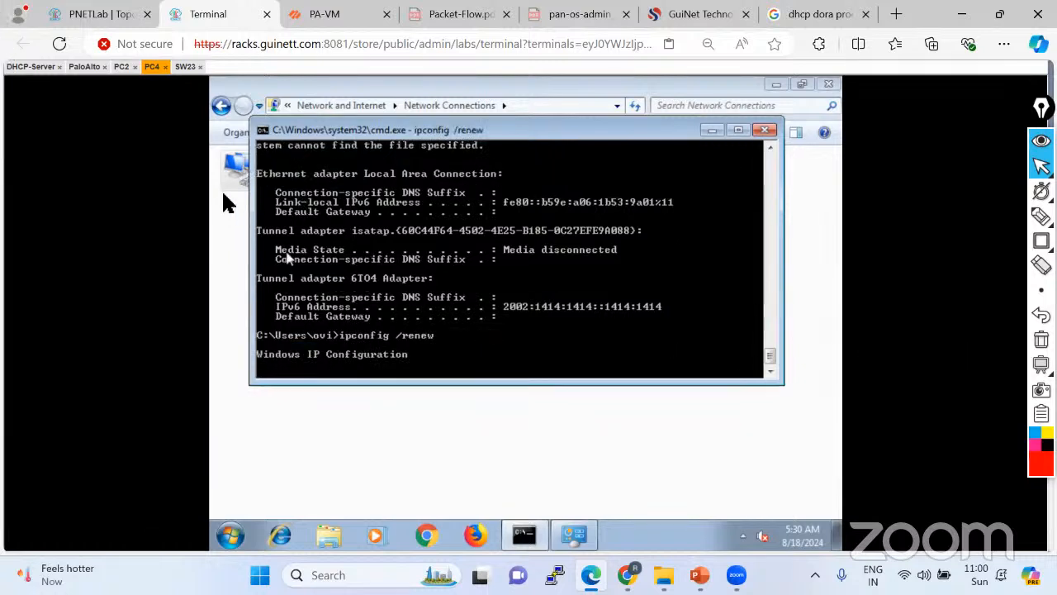
{"action": "left_click", "coordinate": [121, 67]}
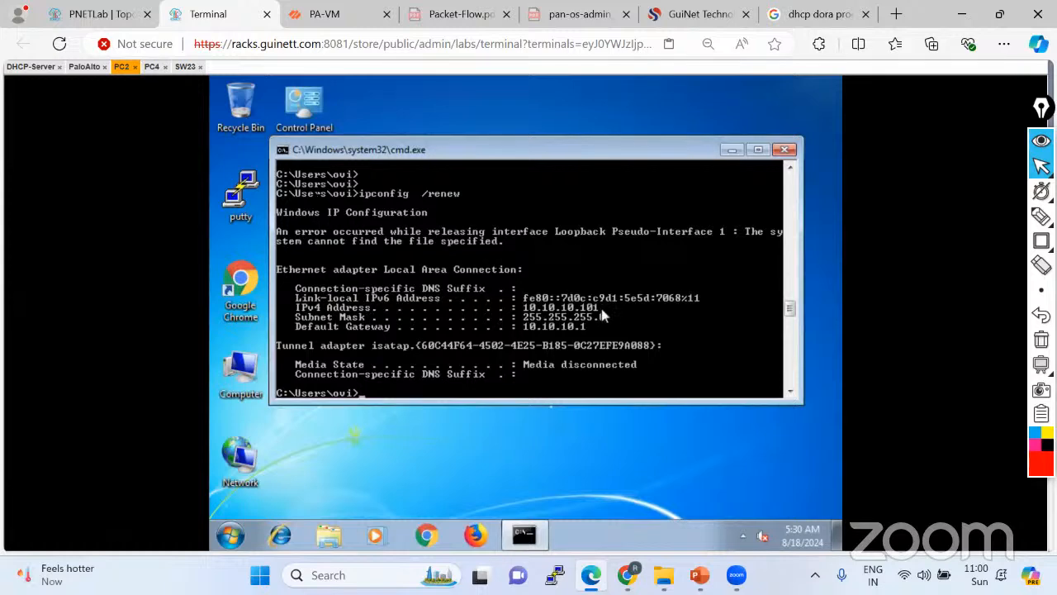
{"action": "left_click", "coordinate": [25, 68]}
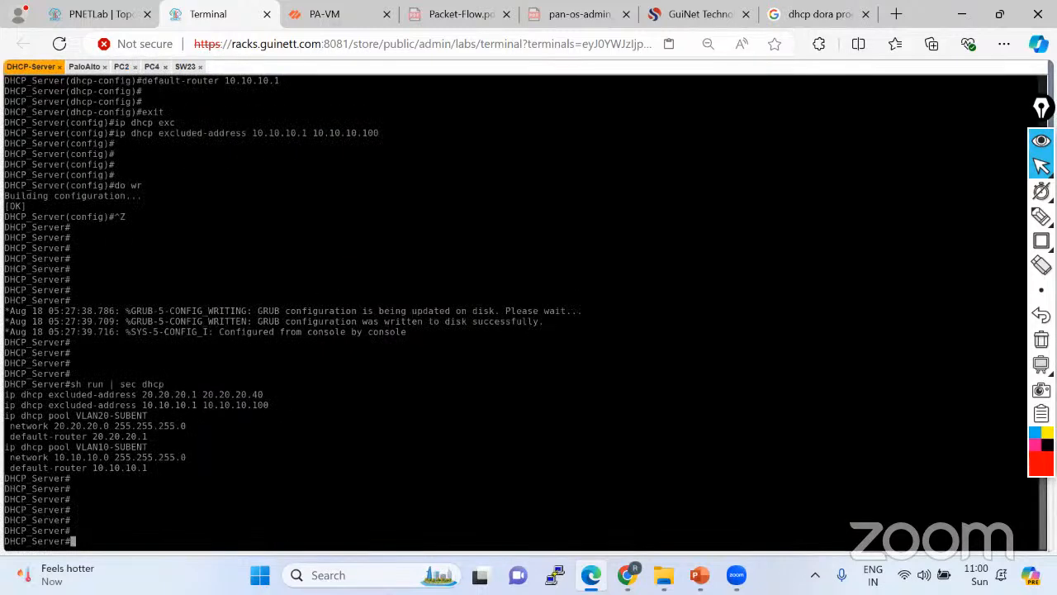
Check PC2 and PC4, then run sh ip dhcp binding to see leases 10.10.10.101 and 20.20.20.41.
{"action": "left_click", "coordinate": [121, 66]}
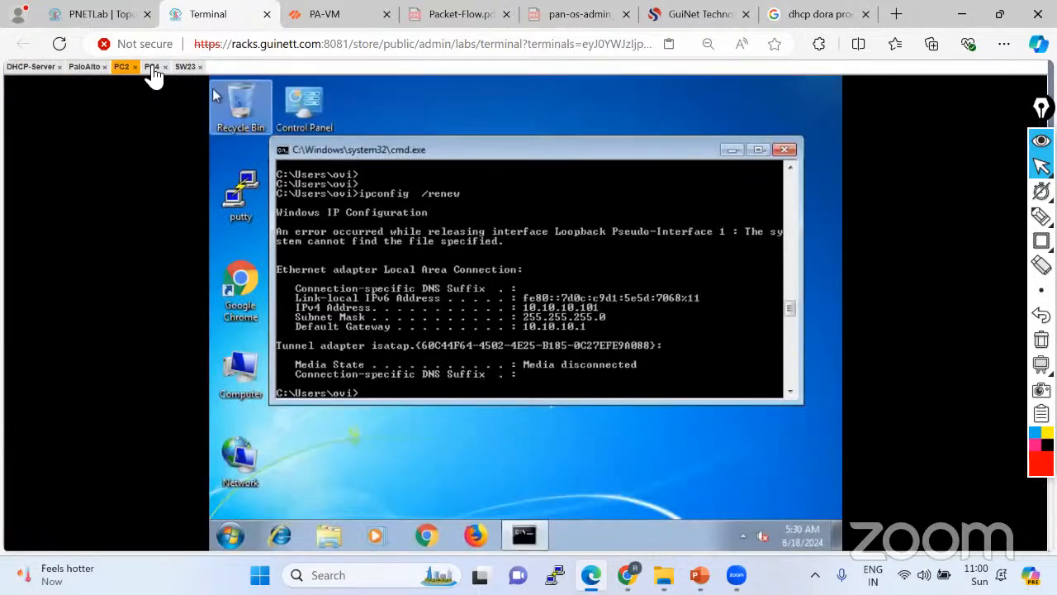
{"action": "left_click", "coordinate": [152, 66]}
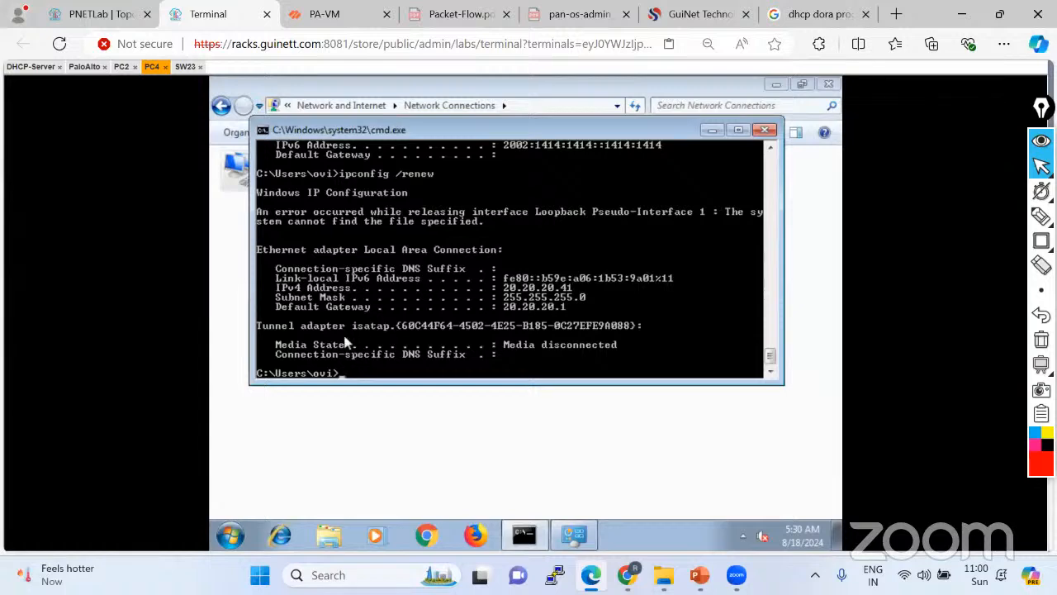
{"action": "left_click", "coordinate": [25, 66]}
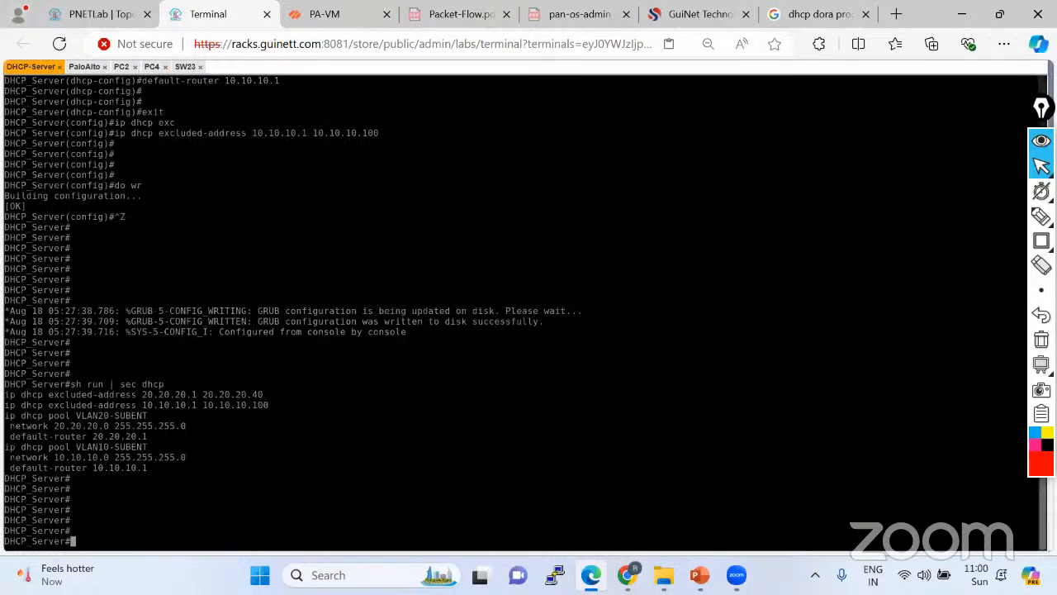
{"action": "type", "text": "sh ip dhcp"}
{"action": "key", "text": "Tab"}
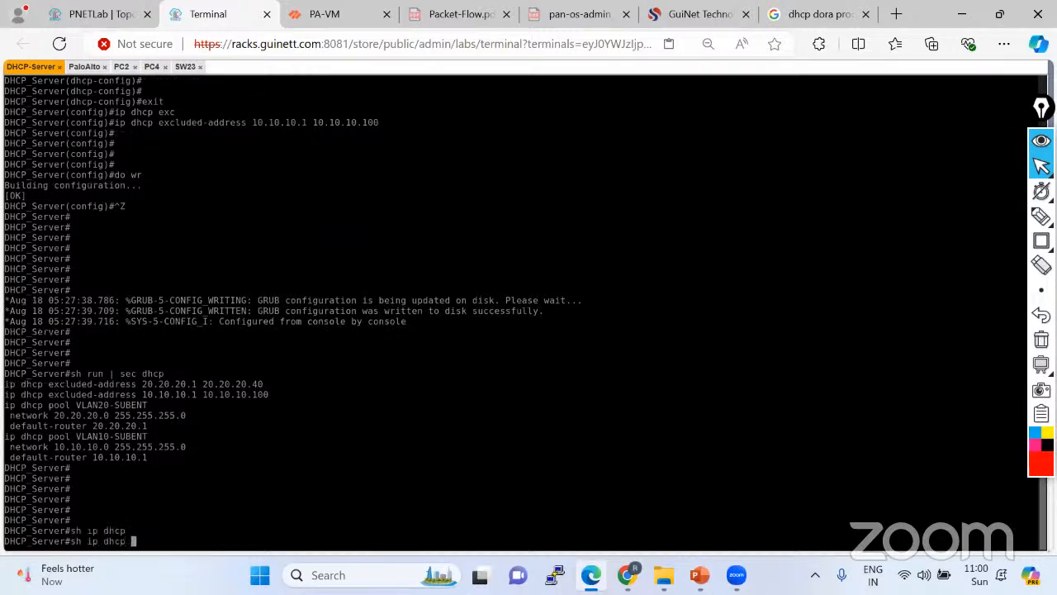
{"action": "type", "text": "bi"}
{"action": "key", "text": "Tab"}
{"action": "key", "text": "Return"}
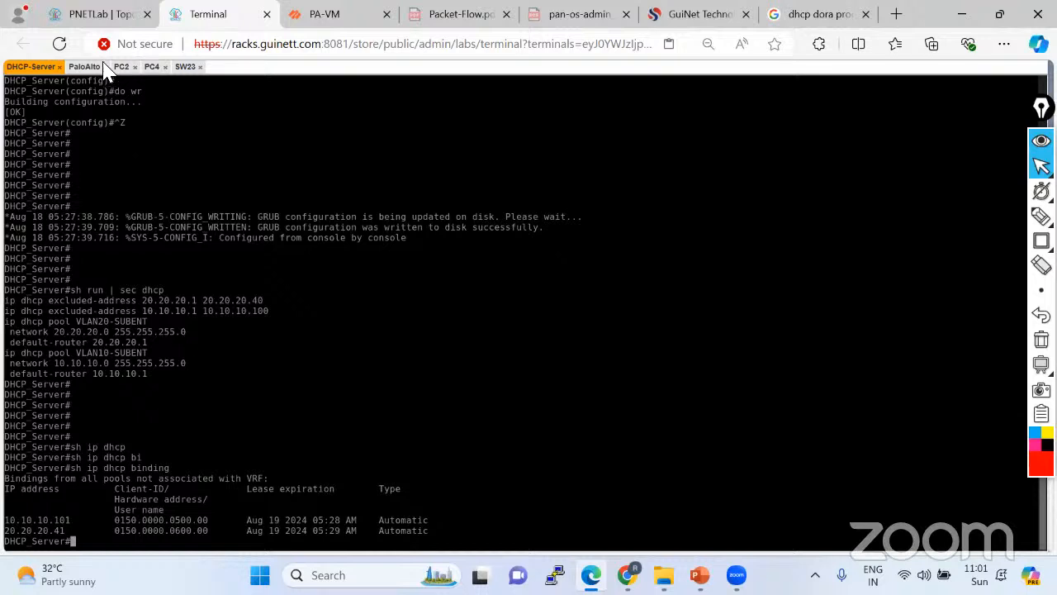
{"action": "left_click", "coordinate": [92, 23]}
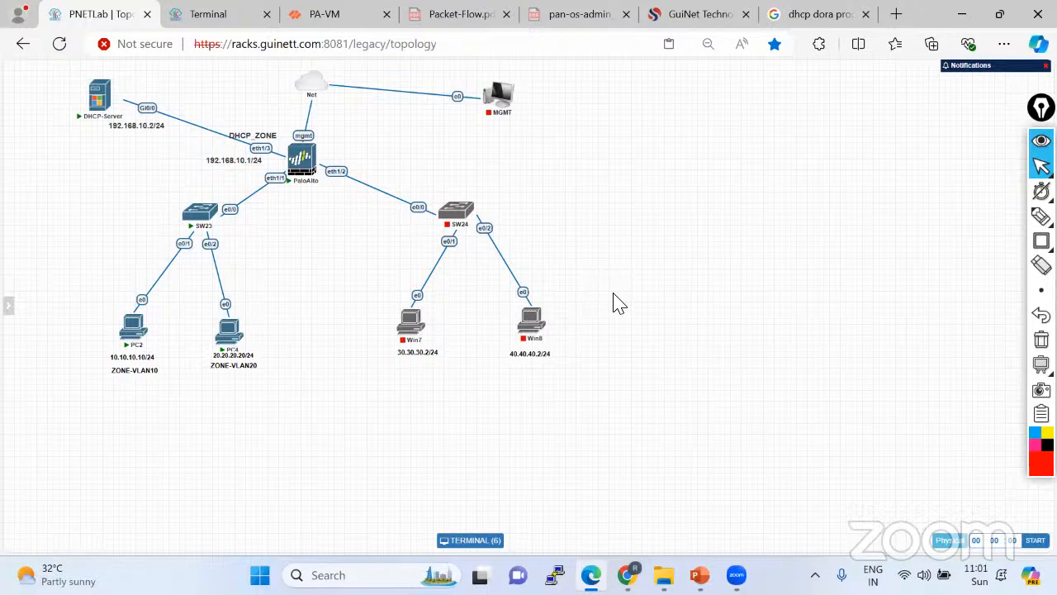
With the red freehand pen, draw a box around SW23, SW24 and the PCs.
{"action": "left_click", "coordinate": [1040, 216]}
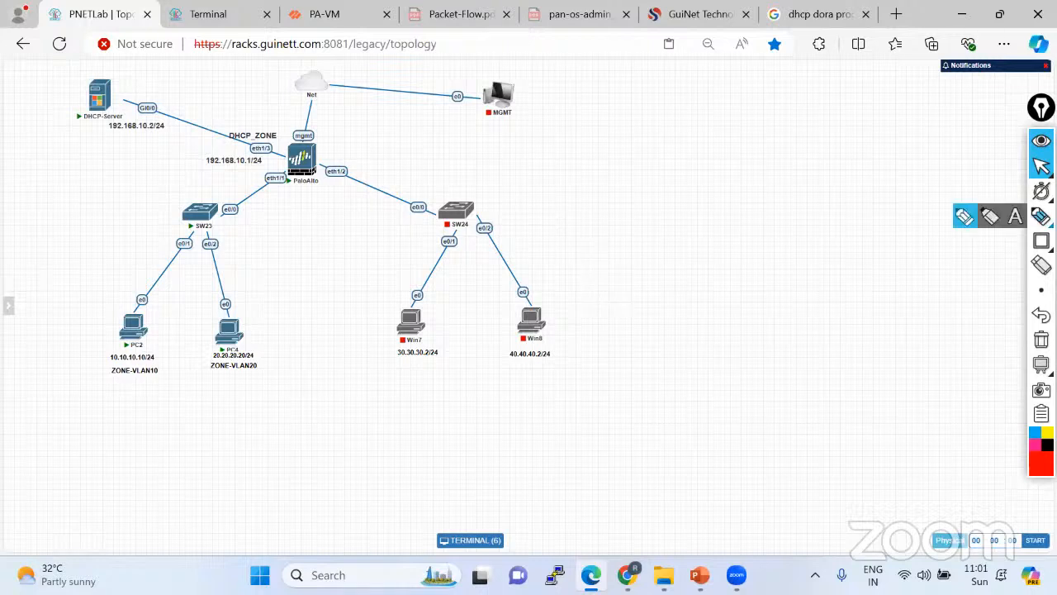
{"action": "left_click", "coordinate": [964, 218]}
{"action": "mouse_move", "coordinate": [23, 211]}
{"action": "left_mouse_down"}
{"action": "mouse_move", "coordinate": [588, 200]}
{"action": "mouse_move", "coordinate": [23, 285]}
{"action": "mouse_move", "coordinate": [259, 419]}
{"action": "mouse_move", "coordinate": [615, 394]}
{"action": "left_mouse_up"}
{"action": "left_click_drag", "start_coordinate": [587, 201], "coordinate": [599, 400]}
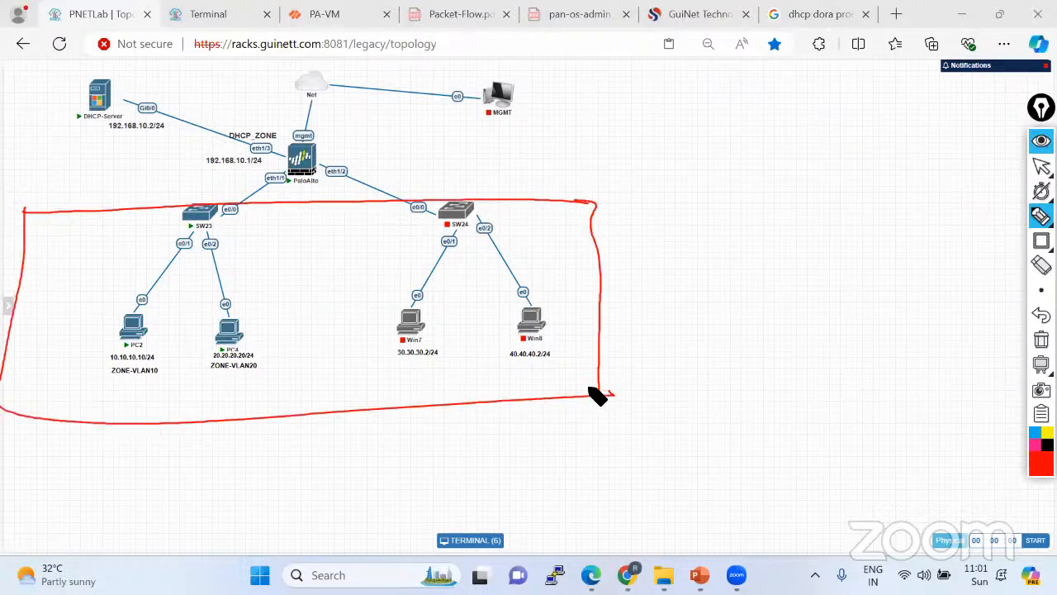
Handwrite LAN, DHCP, Public, Private and NAT notes beside the boxed devices.
{"action": "left_click_drag", "start_coordinate": [610, 288], "coordinate": [691, 281]}
{"action": "mouse_move", "coordinate": [692, 281]}
{"action": "left_mouse_down"}
{"action": "mouse_move", "coordinate": [699, 266]}
{"action": "mouse_move", "coordinate": [707, 279]}
{"action": "left_mouse_up"}
{"action": "mouse_move", "coordinate": [709, 279]}
{"action": "left_mouse_down"}
{"action": "mouse_move", "coordinate": [732, 262]}
{"action": "mouse_move", "coordinate": [809, 256]}
{"action": "mouse_move", "coordinate": [826, 240]}
{"action": "left_mouse_up"}
{"action": "mouse_move", "coordinate": [740, 294]}
{"action": "left_mouse_down"}
{"action": "mouse_move", "coordinate": [899, 256]}
{"action": "mouse_move", "coordinate": [861, 231]}
{"action": "mouse_move", "coordinate": [908, 232]}
{"action": "mouse_move", "coordinate": [958, 212]}
{"action": "left_mouse_up"}
{"action": "mouse_move", "coordinate": [892, 297]}
{"action": "left_mouse_down"}
{"action": "mouse_move", "coordinate": [947, 266]}
{"action": "mouse_move", "coordinate": [950, 278]}
{"action": "left_mouse_up"}
{"action": "left_click_drag", "start_coordinate": [961, 267], "coordinate": [959, 277]}
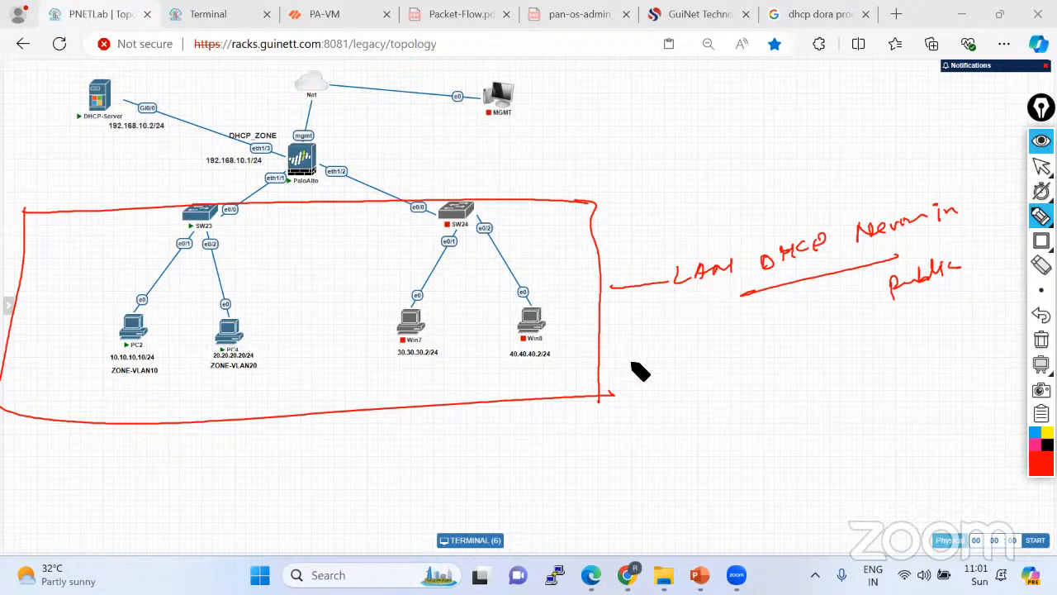
{"action": "mouse_move", "coordinate": [641, 353]}
{"action": "left_mouse_down"}
{"action": "mouse_move", "coordinate": [651, 364]}
{"action": "mouse_move", "coordinate": [726, 346]}
{"action": "left_mouse_up"}
{"action": "left_click_drag", "start_coordinate": [650, 394], "coordinate": [787, 348]}
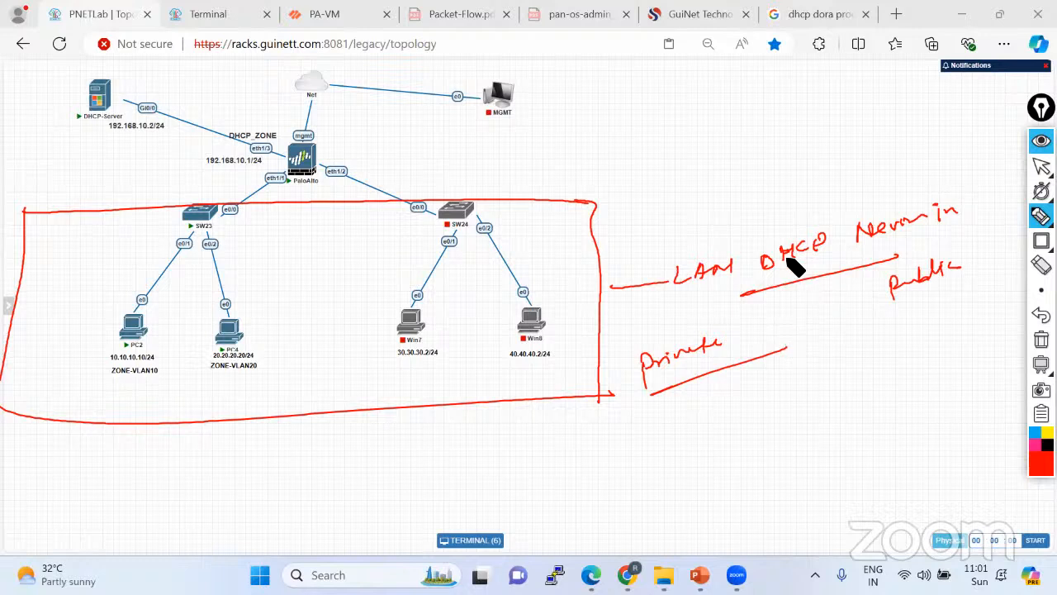
{"action": "mouse_move", "coordinate": [757, 221]}
{"action": "left_mouse_down"}
{"action": "mouse_move", "coordinate": [795, 207]}
{"action": "mouse_move", "coordinate": [811, 188]}
{"action": "mouse_move", "coordinate": [809, 229]}
{"action": "mouse_move", "coordinate": [826, 237]}
{"action": "left_mouse_up"}
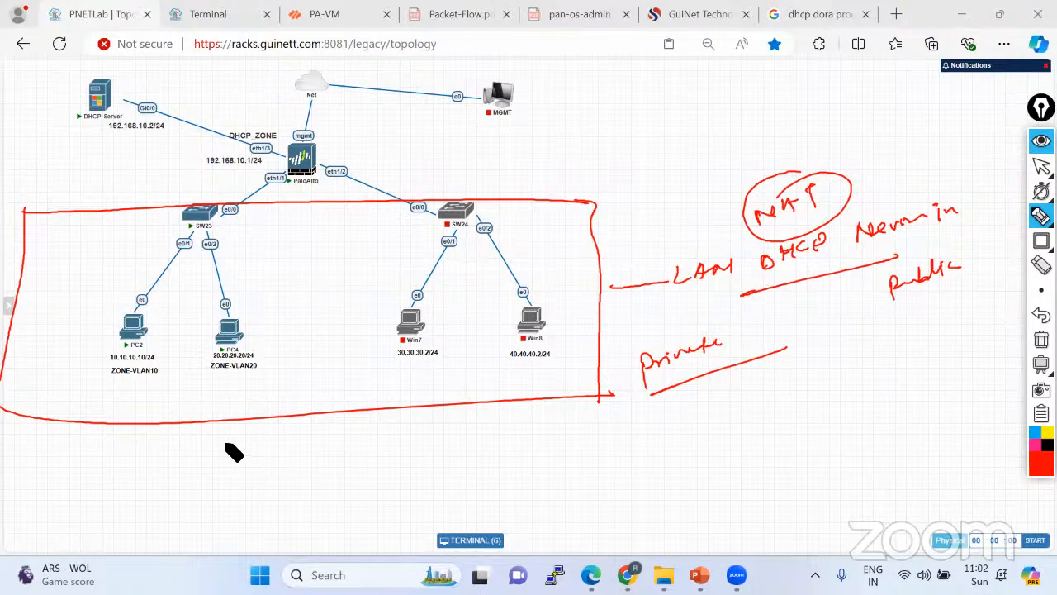
Clear old sketches, then mark the DHCP server, 192.168.10.2/24, PC2/PC4 and the path to the firewall.
{"action": "left_click", "coordinate": [1041, 338]}
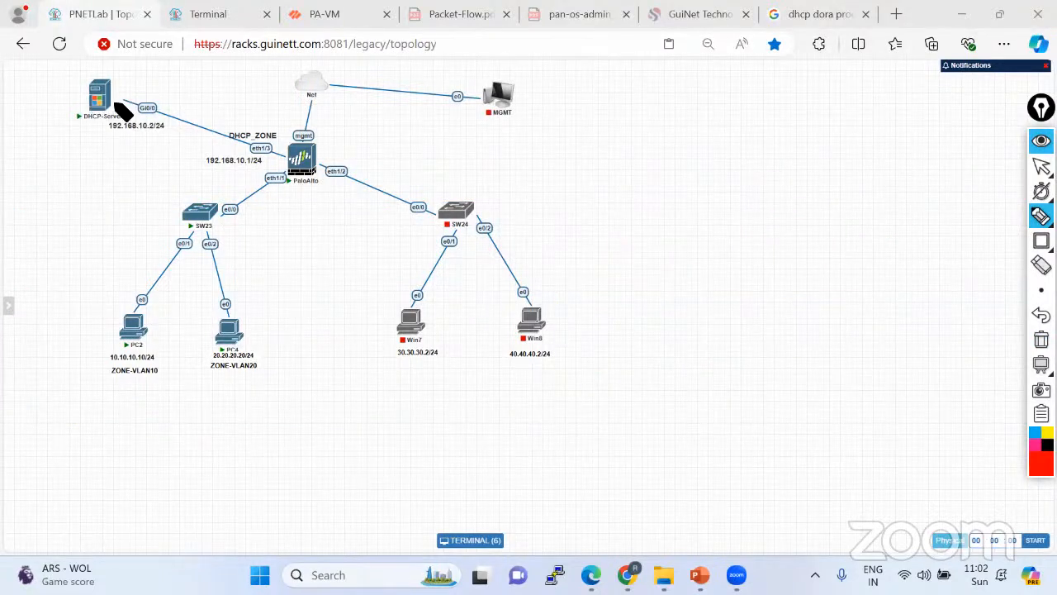
{"action": "left_click_drag", "start_coordinate": [107, 106], "coordinate": [195, 52]}
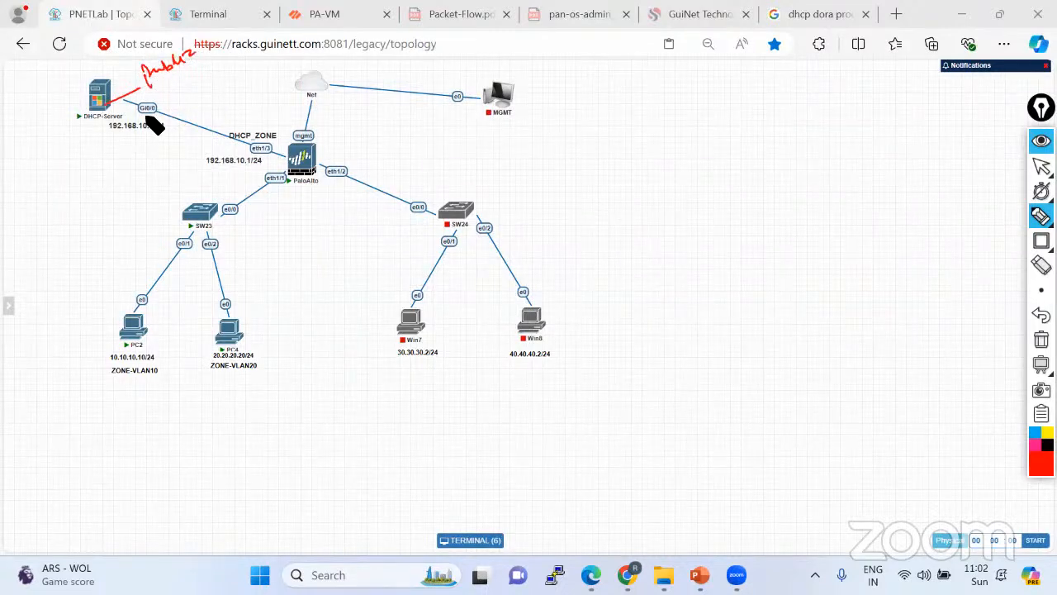
{"action": "left_click_drag", "start_coordinate": [156, 124], "coordinate": [136, 107]}
{"action": "mouse_move", "coordinate": [105, 376]}
{"action": "left_mouse_down"}
{"action": "mouse_move", "coordinate": [247, 361]}
{"action": "mouse_move", "coordinate": [137, 398]}
{"action": "left_mouse_up"}
{"action": "mouse_move", "coordinate": [203, 225]}
{"action": "left_mouse_down"}
{"action": "mouse_move", "coordinate": [267, 198]}
{"action": "mouse_move", "coordinate": [247, 148]}
{"action": "mouse_move", "coordinate": [355, 122]}
{"action": "left_mouse_up"}
{"action": "mouse_move", "coordinate": [299, 154]}
{"action": "left_mouse_down"}
{"action": "mouse_move", "coordinate": [343, 118]}
{"action": "mouse_move", "coordinate": [318, 159]}
{"action": "left_mouse_up"}
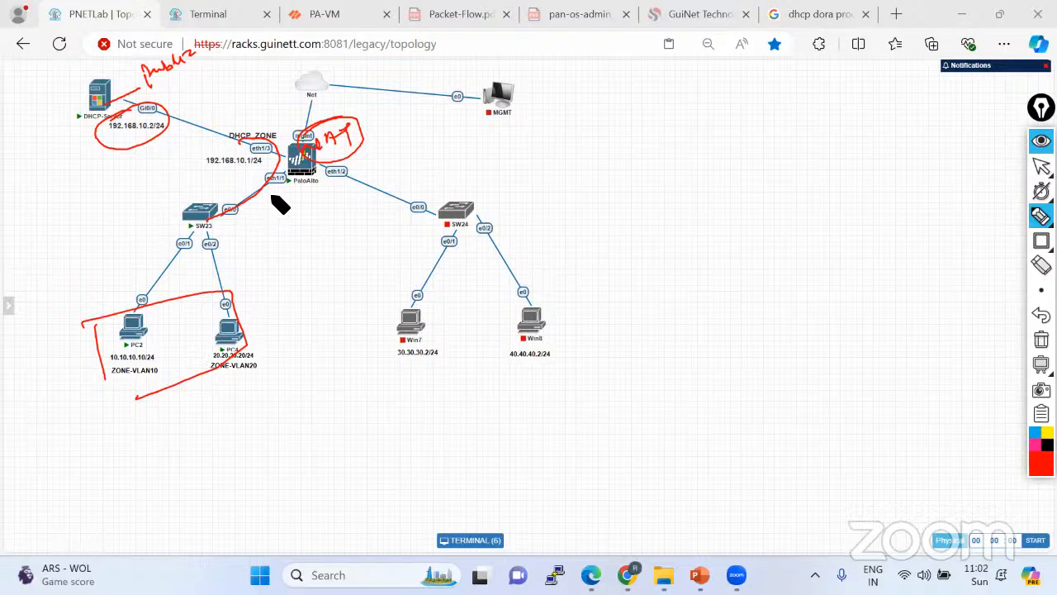
Label the outbound link with a source NAT note and underline Basic IPv4 connectivity.
{"action": "mouse_move", "coordinate": [396, 166]}
{"action": "left_mouse_down"}
{"action": "mouse_move", "coordinate": [402, 173]}
{"action": "mouse_move", "coordinate": [493, 124]}
{"action": "mouse_move", "coordinate": [432, 199]}
{"action": "mouse_move", "coordinate": [395, 205]}
{"action": "mouse_move", "coordinate": [553, 128]}
{"action": "left_mouse_up"}
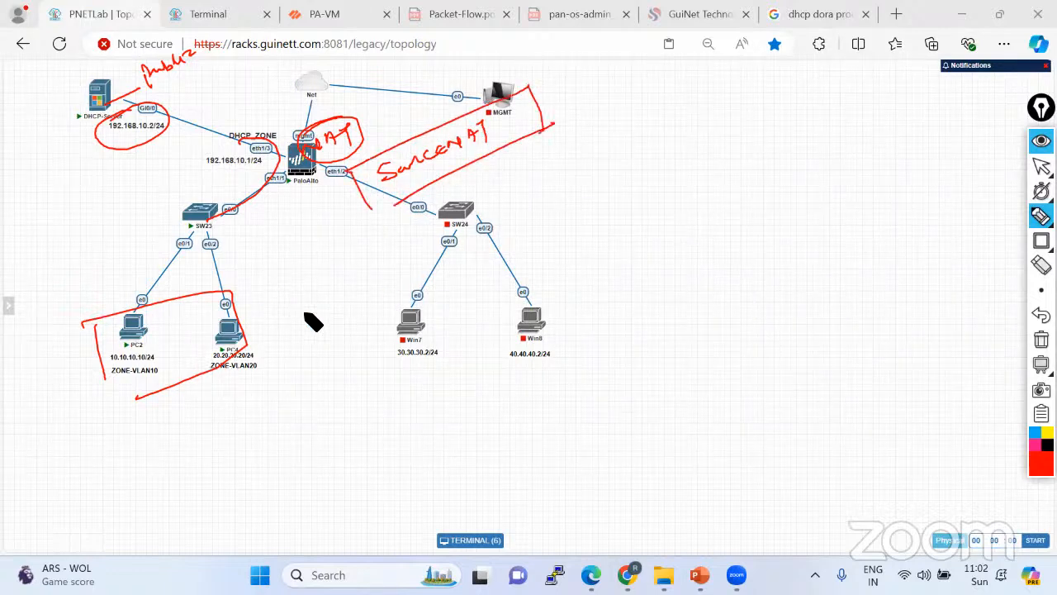
{"action": "left_click_drag", "start_coordinate": [287, 319], "coordinate": [655, 165]}
{"action": "left_click_drag", "start_coordinate": [615, 234], "coordinate": [869, 104]}
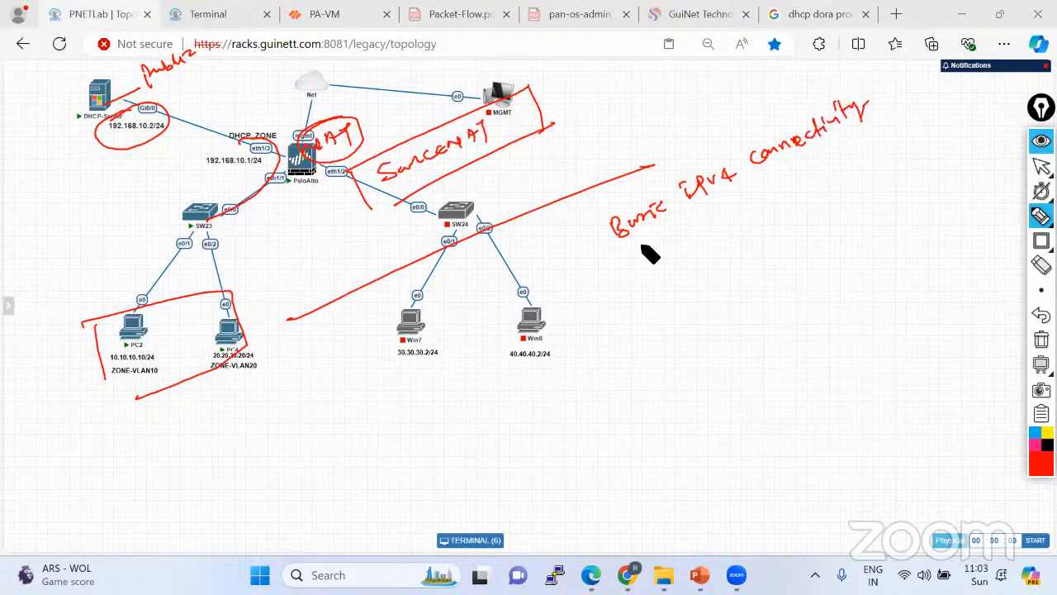
{"action": "left_click_drag", "start_coordinate": [620, 259], "coordinate": [882, 121]}
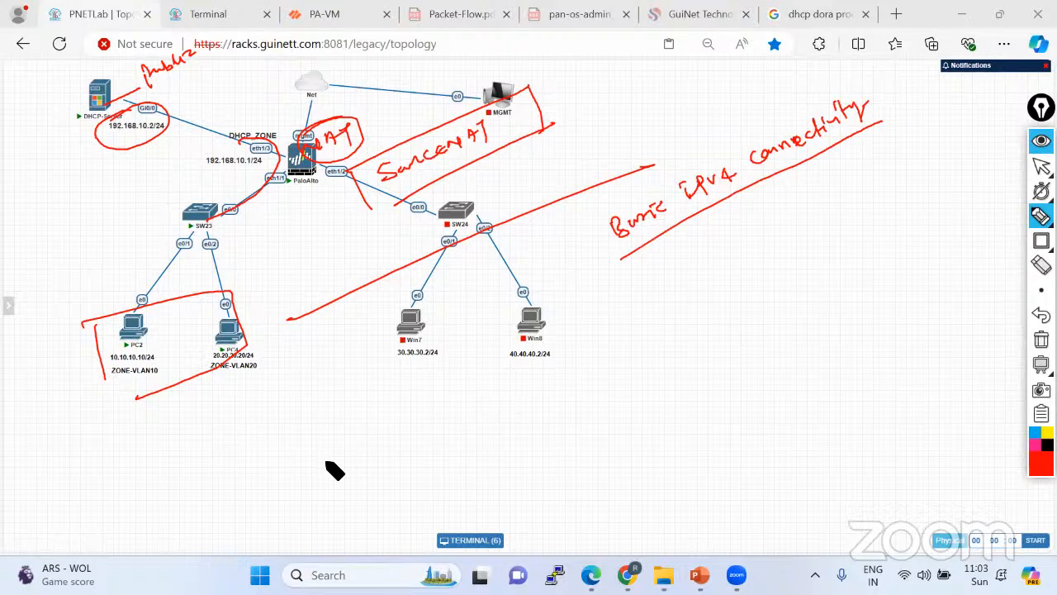
Draw a two-field packet box below the diagram, writing the source IP in the left field.
{"action": "mouse_move", "coordinate": [318, 463]}
{"action": "left_mouse_down"}
{"action": "mouse_move", "coordinate": [712, 359]}
{"action": "mouse_move", "coordinate": [352, 510]}
{"action": "mouse_move", "coordinate": [720, 403]}
{"action": "left_mouse_up"}
{"action": "left_click_drag", "start_coordinate": [714, 358], "coordinate": [725, 403]}
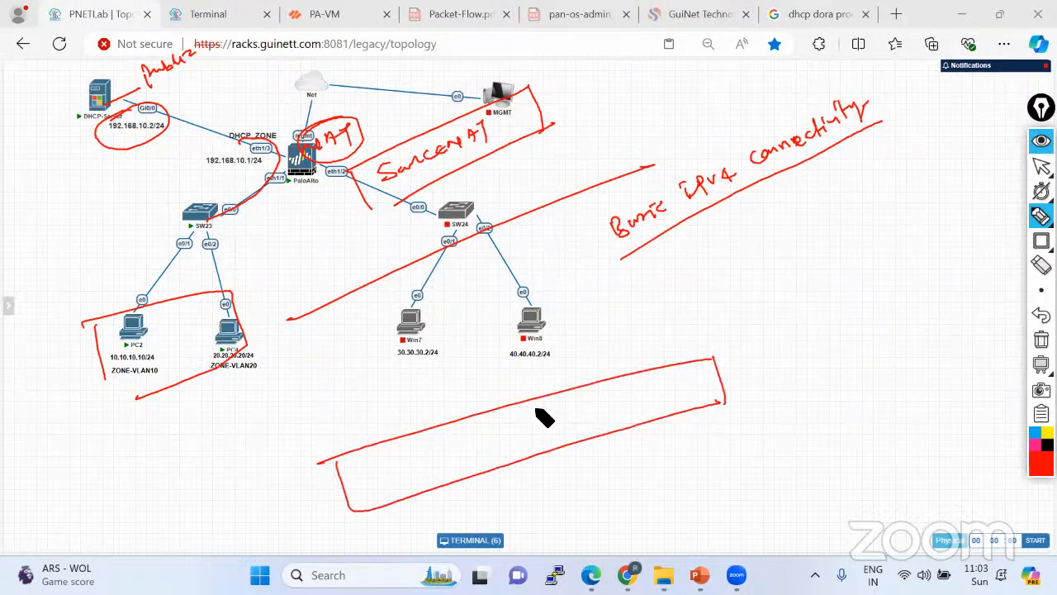
{"action": "left_click_drag", "start_coordinate": [535, 400], "coordinate": [551, 451]}
{"action": "mouse_move", "coordinate": [377, 468]}
{"action": "left_mouse_down"}
{"action": "mouse_move", "coordinate": [380, 481]}
{"action": "mouse_move", "coordinate": [415, 470]}
{"action": "mouse_move", "coordinate": [431, 450]}
{"action": "mouse_move", "coordinate": [467, 446]}
{"action": "mouse_move", "coordinate": [452, 451]}
{"action": "left_mouse_up"}
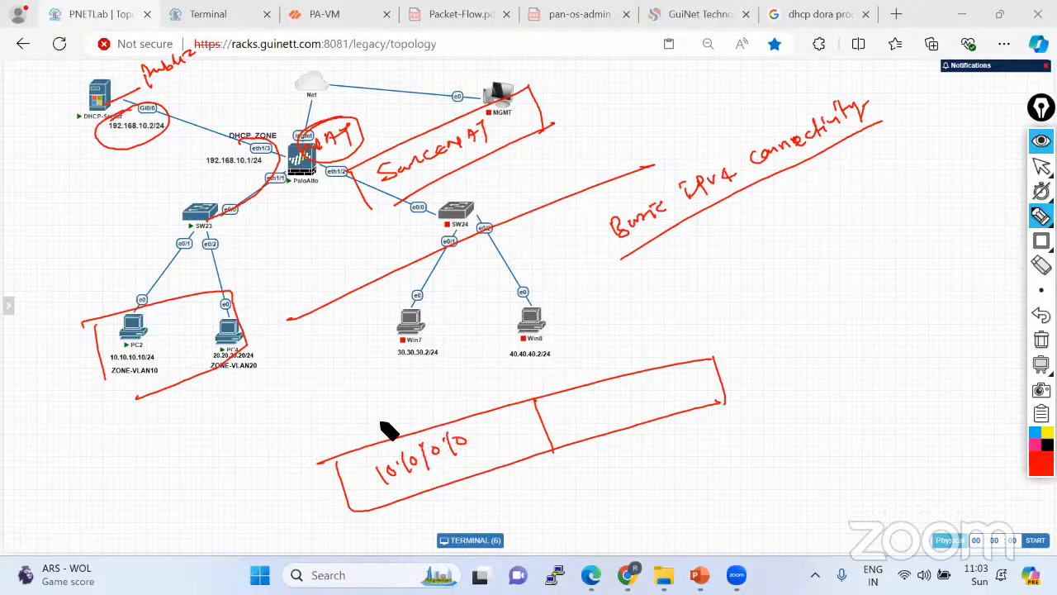
{"action": "mouse_move", "coordinate": [382, 410]}
{"action": "left_mouse_down"}
{"action": "mouse_move", "coordinate": [367, 428]}
{"action": "mouse_move", "coordinate": [401, 409]}
{"action": "left_mouse_up"}
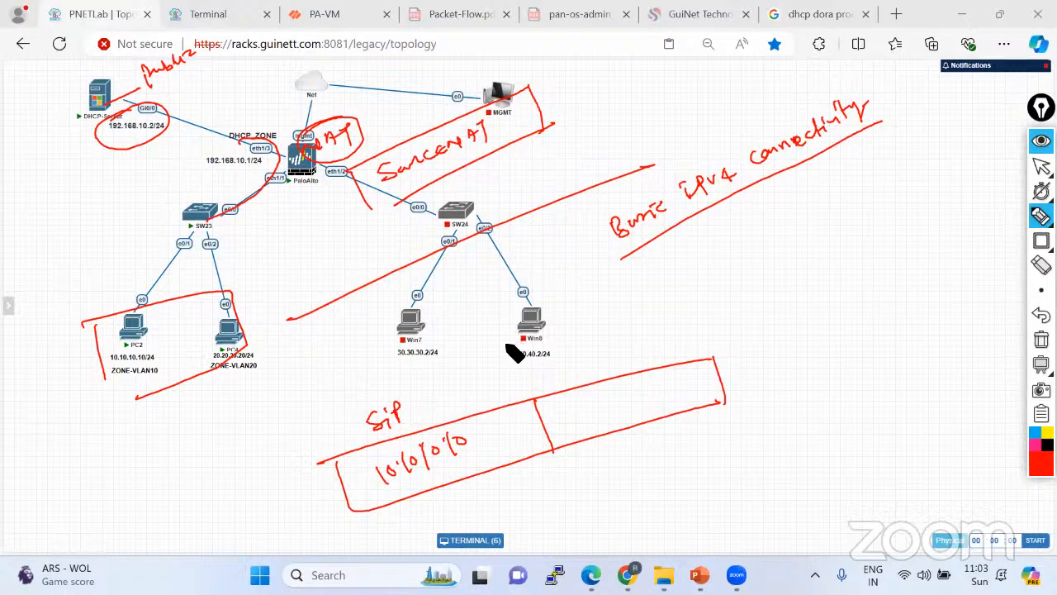
Relabel the DHCP server as 8.8.8.8 and write destination IP 8.8.8.8 in the packet's right field.
{"action": "mouse_move", "coordinate": [104, 135]}
{"action": "left_mouse_down"}
{"action": "mouse_move", "coordinate": [152, 124]}
{"action": "mouse_move", "coordinate": [241, 62]}
{"action": "left_mouse_up"}
{"action": "left_click", "coordinate": [192, 100]}
{"action": "left_click", "coordinate": [211, 91]}
{"action": "left_click", "coordinate": [229, 80]}
{"action": "left_click", "coordinate": [583, 412]}
{"action": "left_click_drag", "start_coordinate": [572, 414], "coordinate": [649, 401]}
{"action": "left_click", "coordinate": [609, 405]}
{"action": "left_click", "coordinate": [633, 405]}
{"action": "left_click_drag", "start_coordinate": [603, 364], "coordinate": [636, 354]}
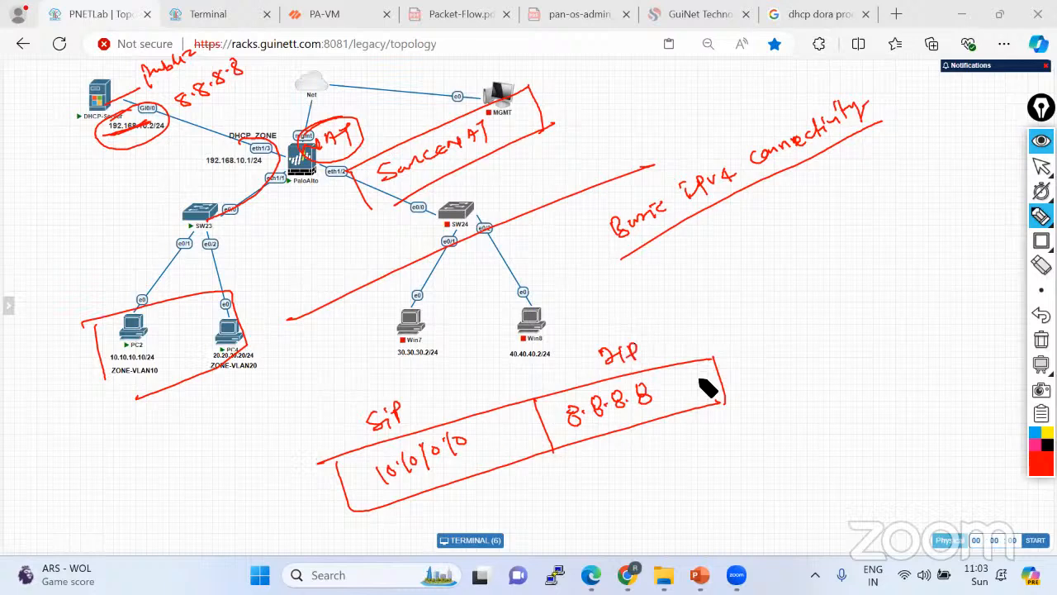
Draw the post-NAT packet box with destination 8.8.8.8 and a translated source address.
{"action": "mouse_move", "coordinate": [720, 378]}
{"action": "left_mouse_down"}
{"action": "mouse_move", "coordinate": [843, 335]}
{"action": "mouse_move", "coordinate": [834, 366]}
{"action": "left_mouse_up"}
{"action": "left_click_drag", "start_coordinate": [798, 293], "coordinate": [940, 253]}
{"action": "mouse_move", "coordinate": [1014, 239]}
{"action": "left_mouse_down"}
{"action": "mouse_move", "coordinate": [836, 387]}
{"action": "mouse_move", "coordinate": [846, 382]}
{"action": "left_mouse_up"}
{"action": "left_click_drag", "start_coordinate": [892, 267], "coordinate": [910, 370]}
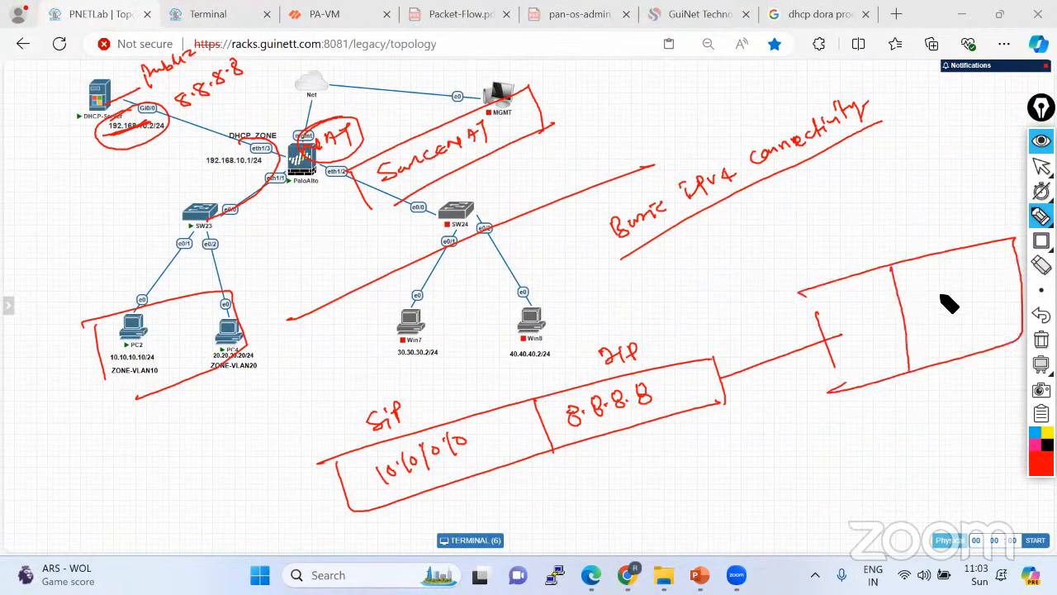
{"action": "left_click_drag", "start_coordinate": [941, 296], "coordinate": [1006, 286]}
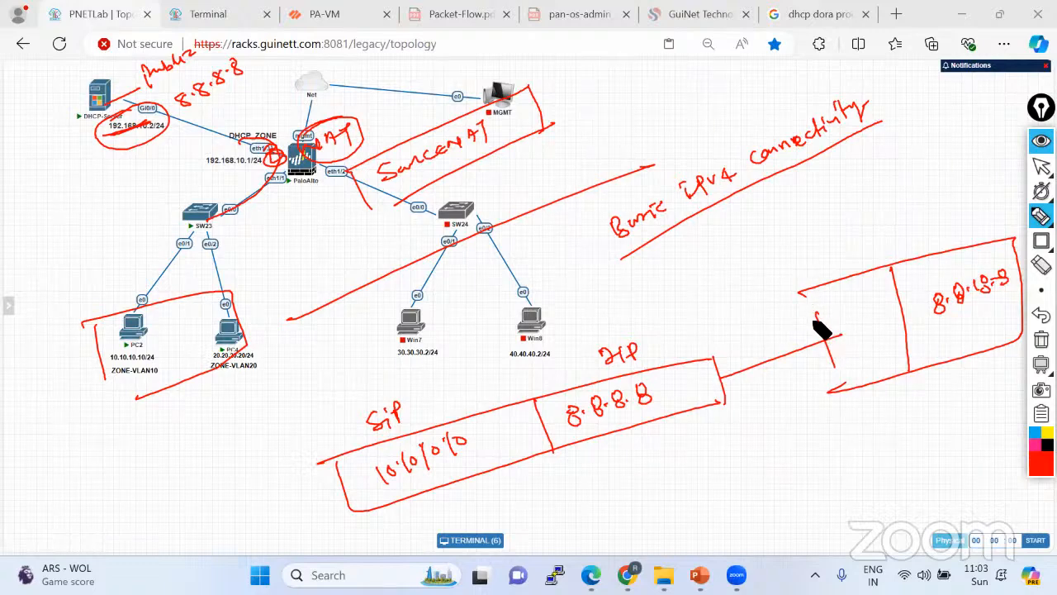
{"action": "left_click_drag", "start_coordinate": [801, 287], "coordinate": [831, 389]}
{"action": "mouse_move", "coordinate": [829, 322]}
{"action": "left_mouse_down"}
{"action": "mouse_move", "coordinate": [889, 289]}
{"action": "mouse_move", "coordinate": [892, 302]}
{"action": "left_mouse_up"}
{"action": "left_click", "coordinate": [873, 295]}
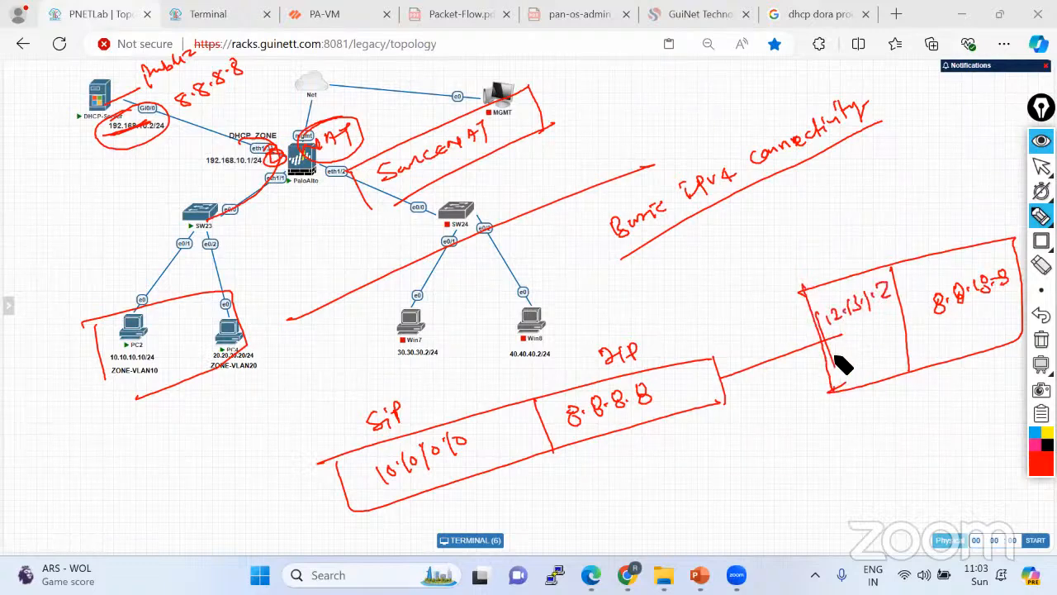
{"action": "mouse_move", "coordinate": [833, 239]}
{"action": "left_mouse_down"}
{"action": "mouse_move", "coordinate": [819, 258]}
{"action": "mouse_move", "coordinate": [860, 247]}
{"action": "left_mouse_up"}
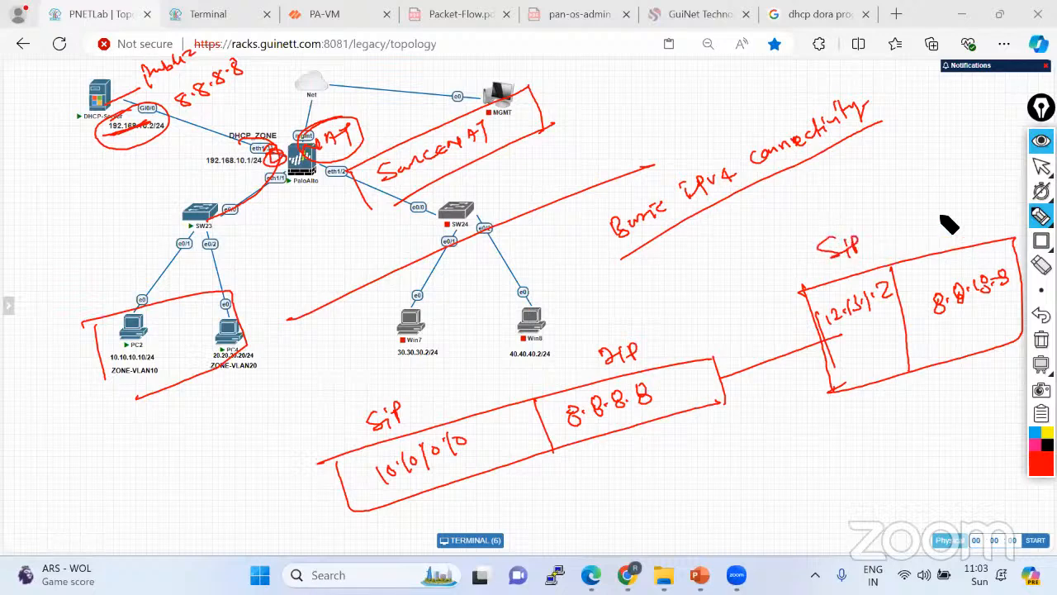
{"action": "left_click_drag", "start_coordinate": [944, 218], "coordinate": [975, 222]}
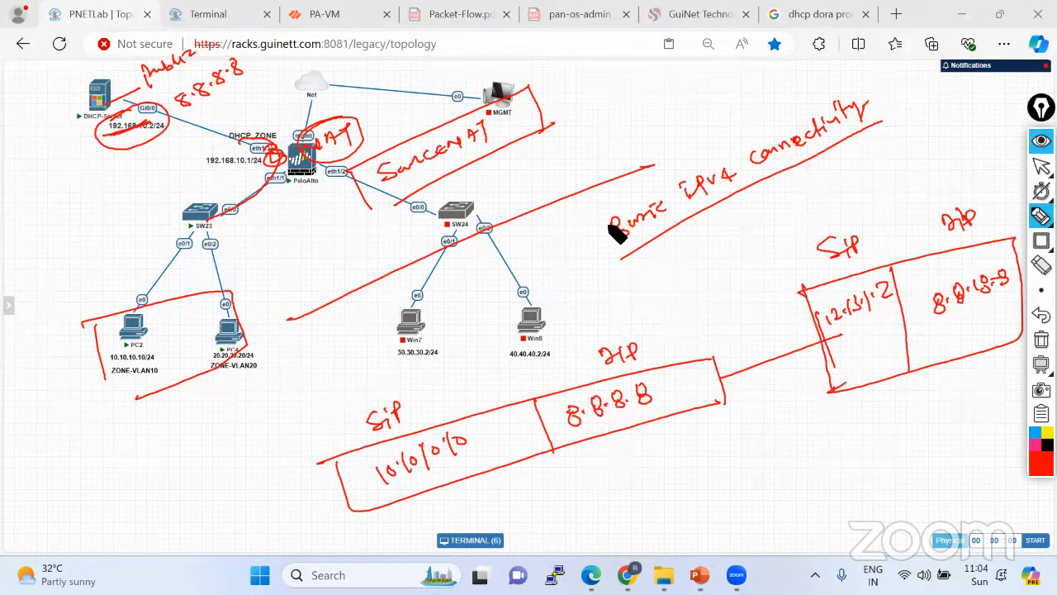
Box the Basic IPv4 connectivity note, write NAT beneath it, then erase every red drawing.
{"action": "left_click_drag", "start_coordinate": [584, 217], "coordinate": [615, 266]}
{"action": "mouse_move", "coordinate": [817, 112]}
{"action": "left_mouse_down"}
{"action": "mouse_move", "coordinate": [892, 132]}
{"action": "mouse_move", "coordinate": [789, 180]}
{"action": "left_mouse_up"}
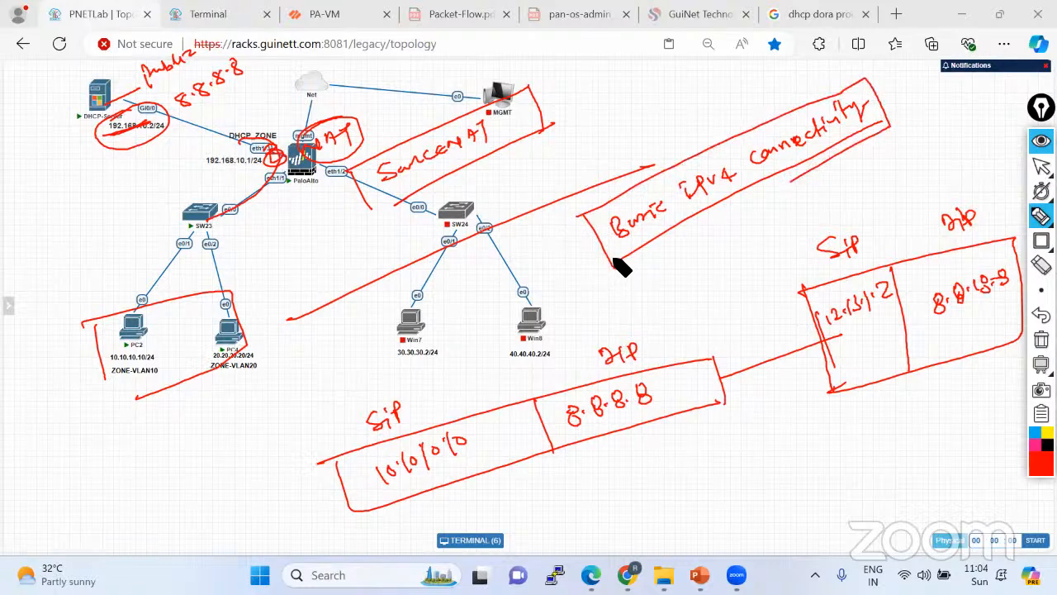
{"action": "mouse_move", "coordinate": [661, 287]}
{"action": "left_mouse_down"}
{"action": "mouse_move", "coordinate": [681, 256]}
{"action": "mouse_move", "coordinate": [708, 271]}
{"action": "mouse_move", "coordinate": [680, 265]}
{"action": "mouse_move", "coordinate": [730, 241]}
{"action": "left_mouse_up"}
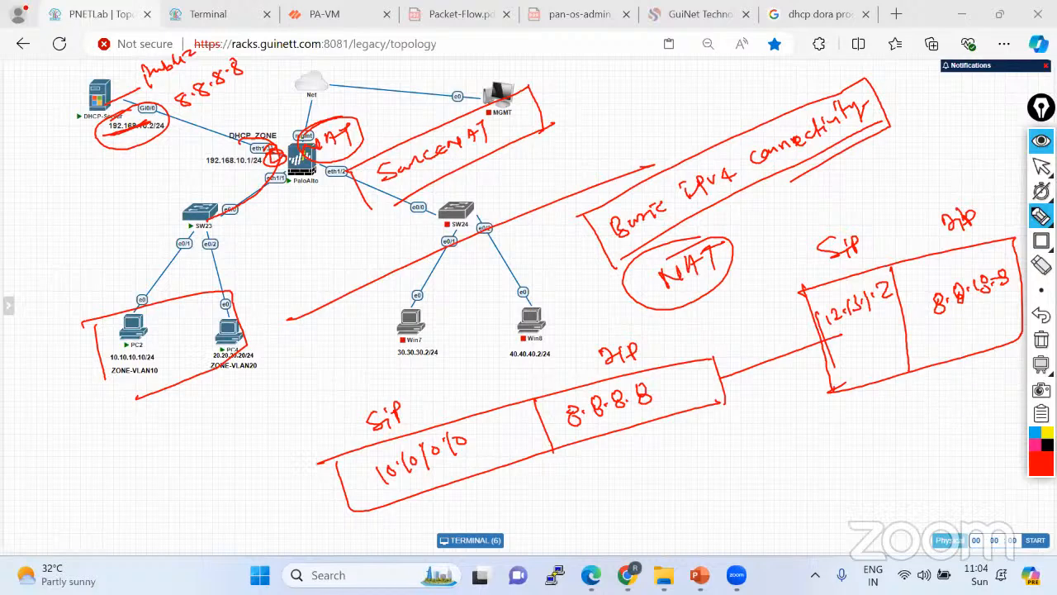
{"action": "left_click", "coordinate": [1041, 339]}
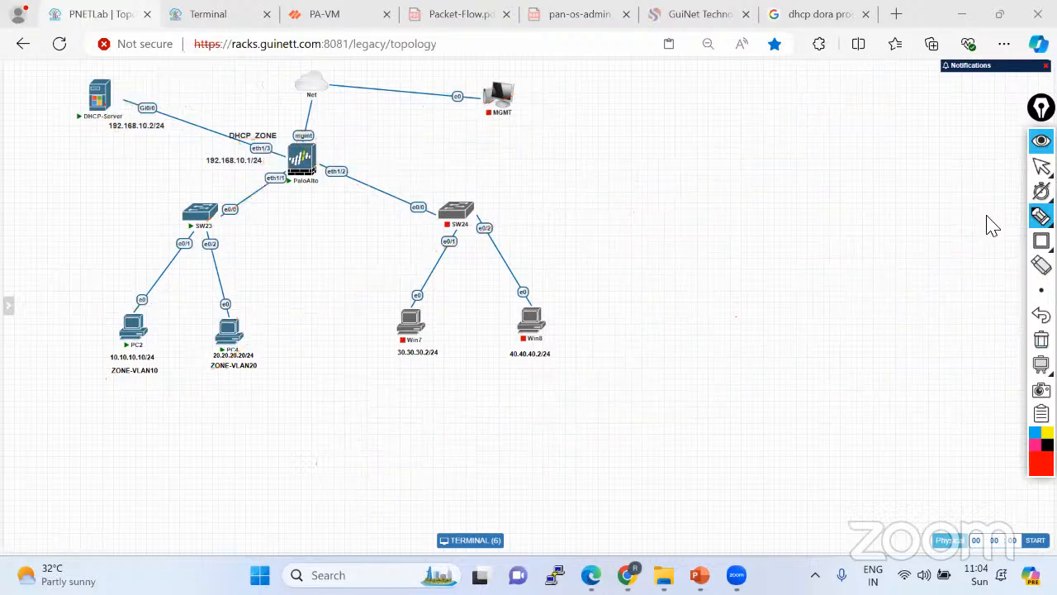
Hide the training slides and stop all nodes through Setup Nodes > Stop All Nodes.
{"action": "mouse_move", "coordinate": [1041, 168]}
{"action": "left_click", "coordinate": [699, 575]}
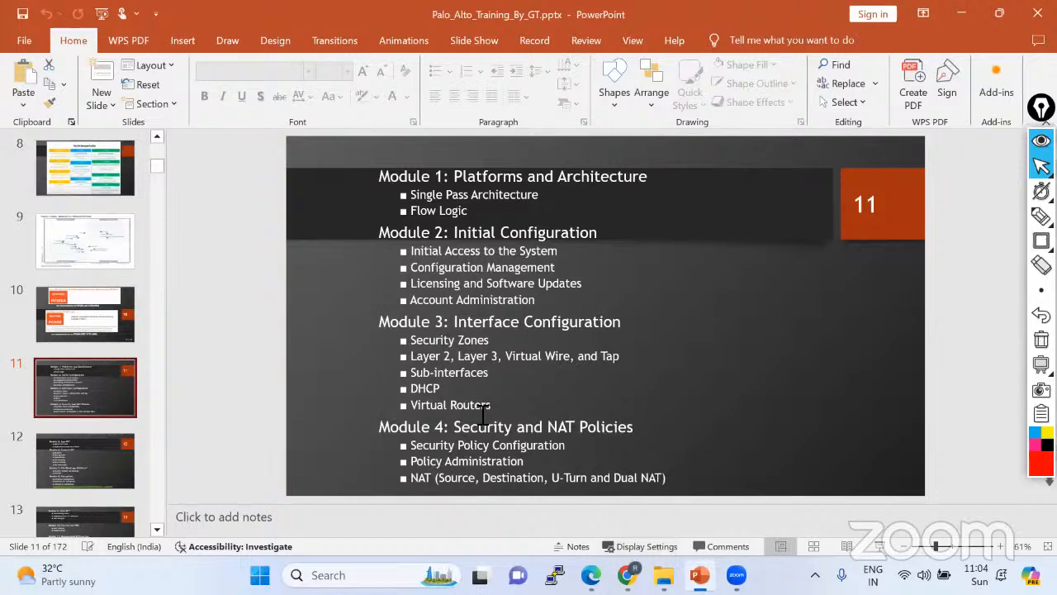
{"action": "left_click", "coordinate": [961, 13]}
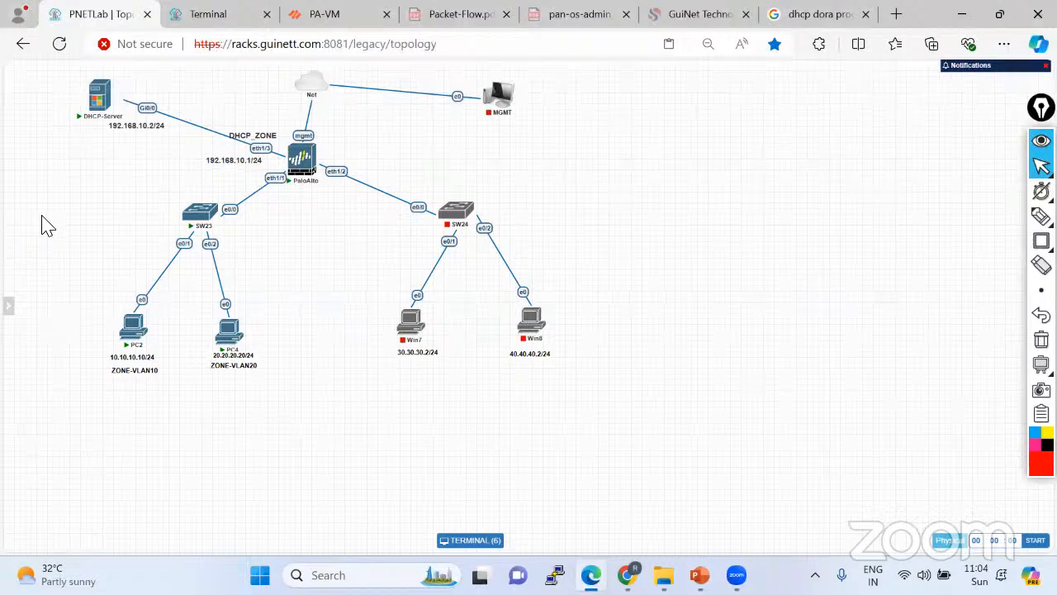
{"action": "mouse_move", "coordinate": [5, 261]}
{"action": "left_click", "coordinate": [24, 106]}
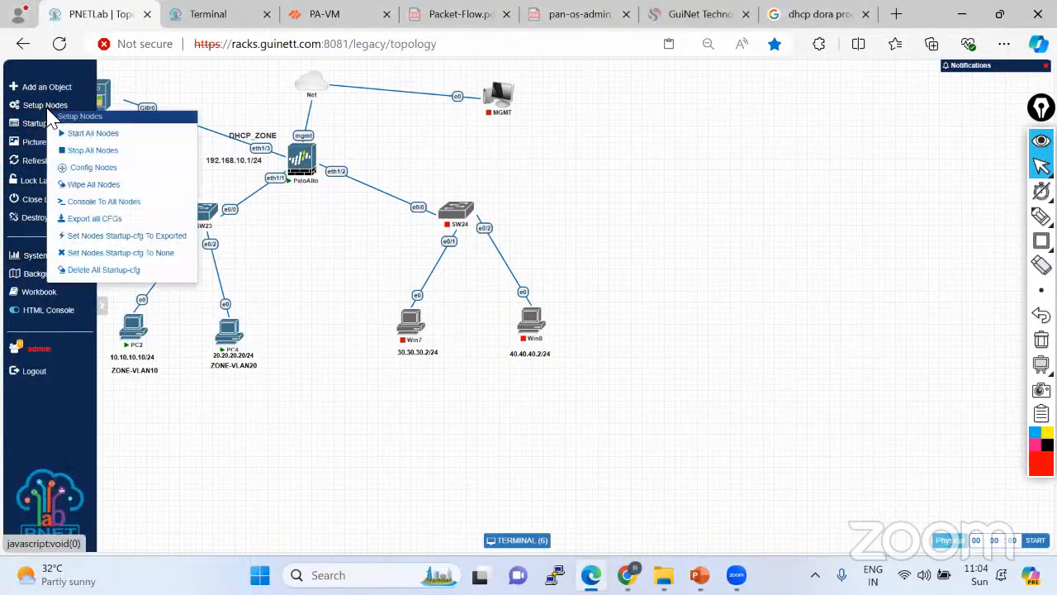
{"action": "left_click", "coordinate": [81, 153]}
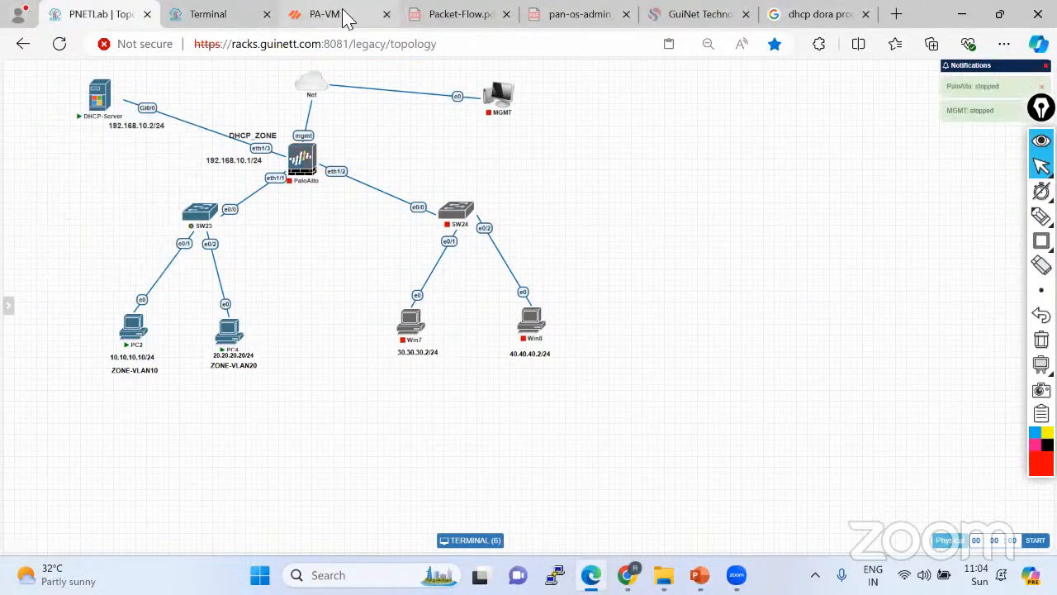
Close the PA-VM and Terminal browser tabs and return to the topology tab.
{"action": "left_click", "coordinate": [351, 16]}
{"action": "left_click", "coordinate": [386, 14]}
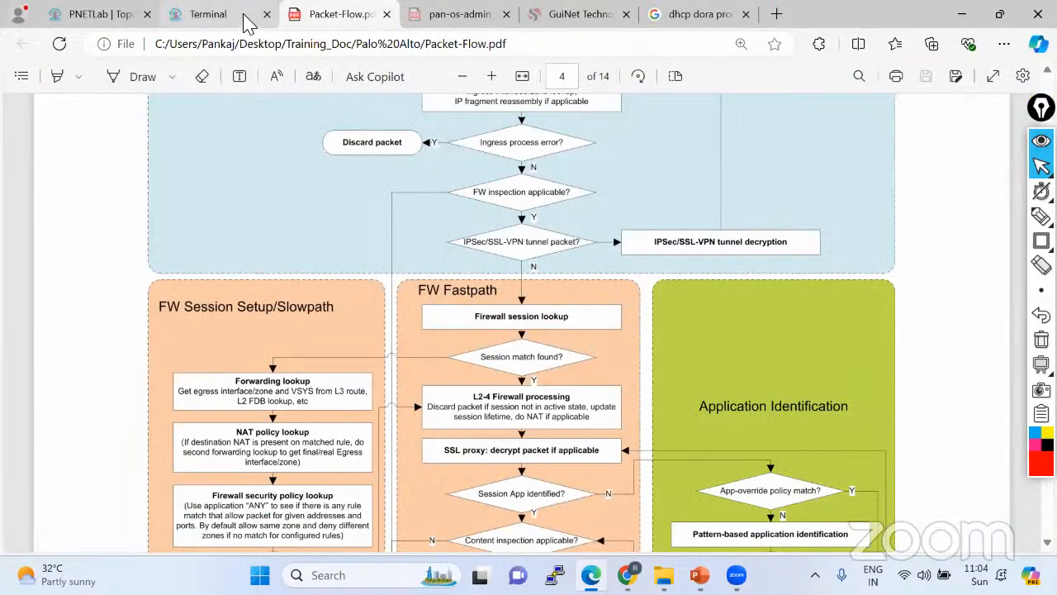
{"action": "left_click", "coordinate": [243, 17]}
{"action": "left_click", "coordinate": [267, 14]}
{"action": "left_click", "coordinate": [106, 14]}
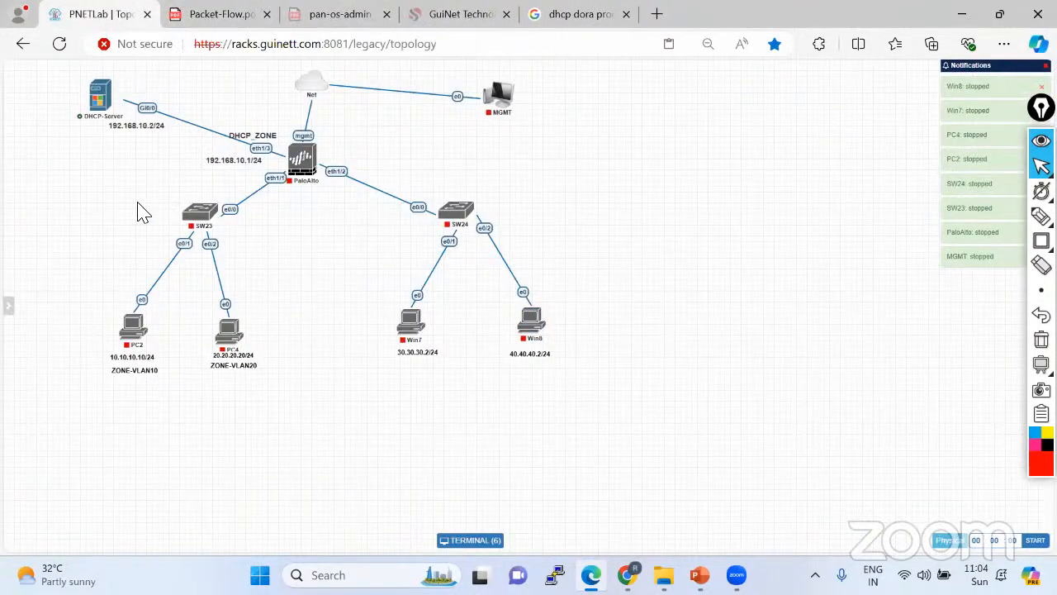
{"action": "mouse_move", "coordinate": [8, 268]}
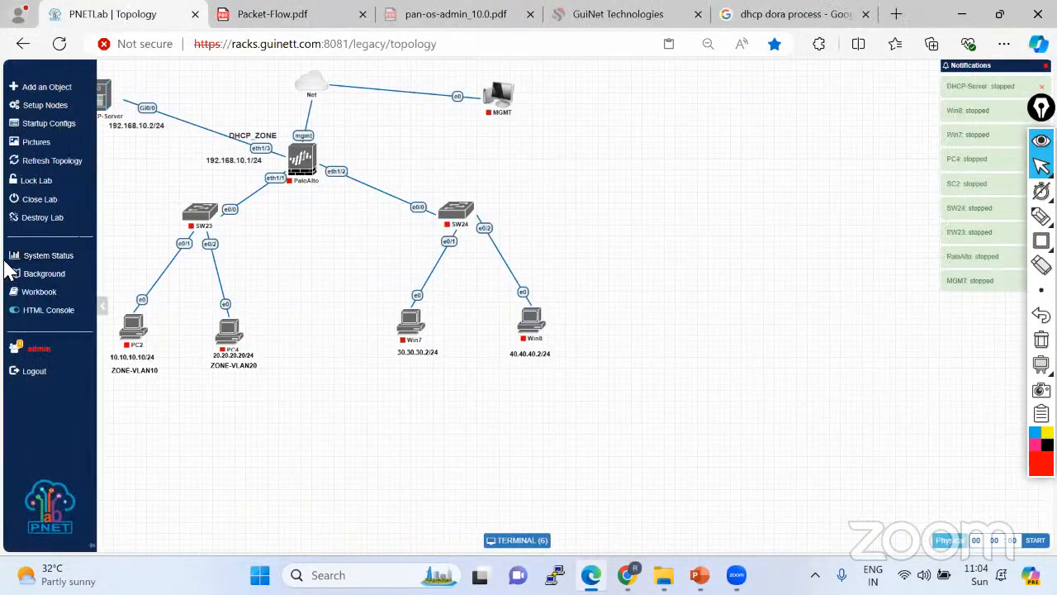
Close the DHCP lab and open vWire_Interface_Lab from the lab list.
{"action": "left_click", "coordinate": [41, 200]}
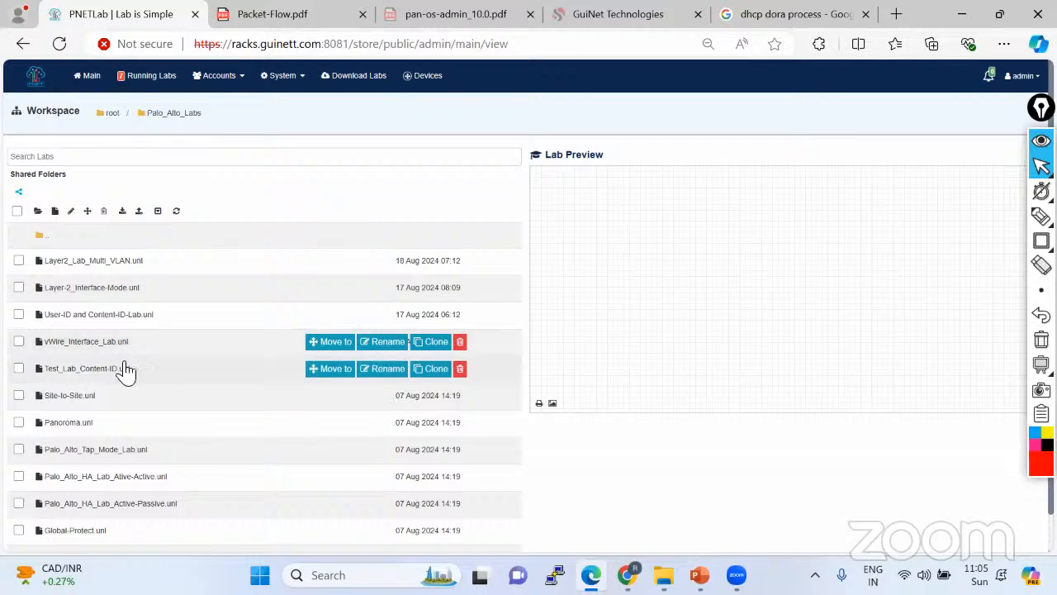
{"action": "scroll", "coordinate": [124, 371], "scroll_direction": "down", "scroll_amount": 1}
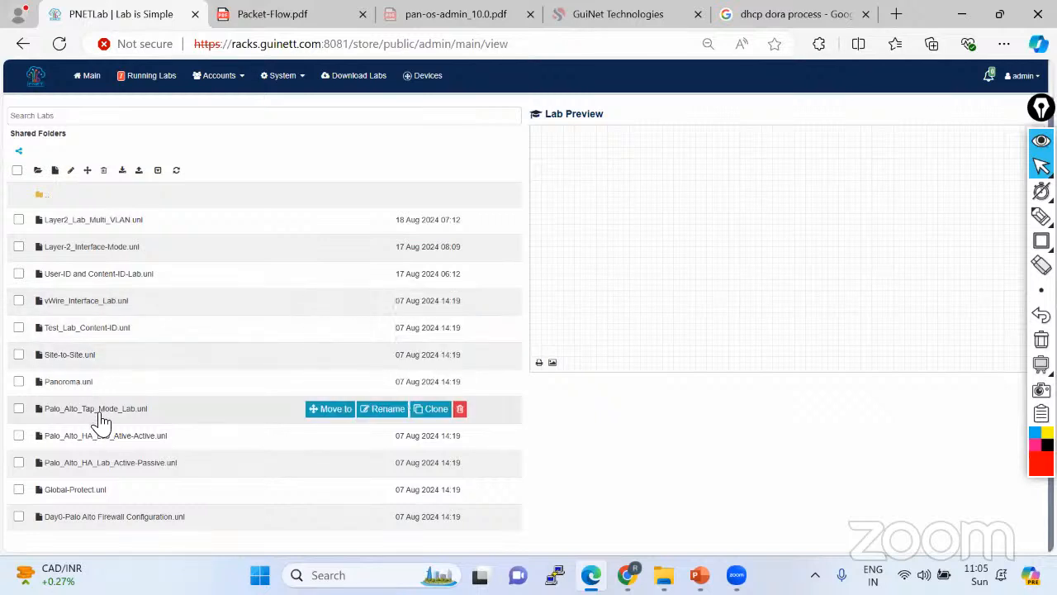
{"action": "left_click", "coordinate": [104, 303]}
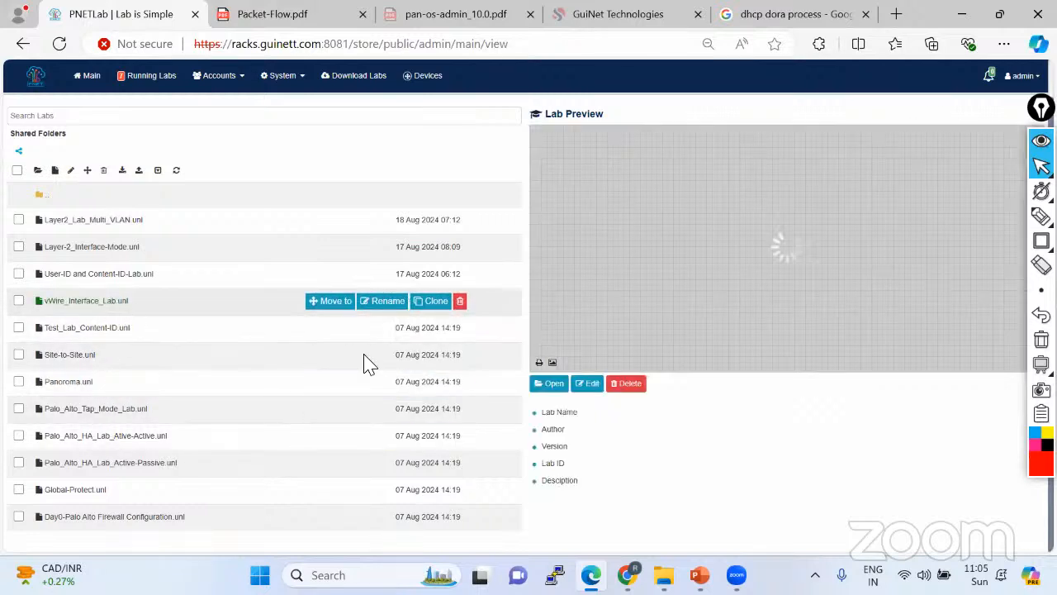
{"action": "left_click", "coordinate": [545, 385]}
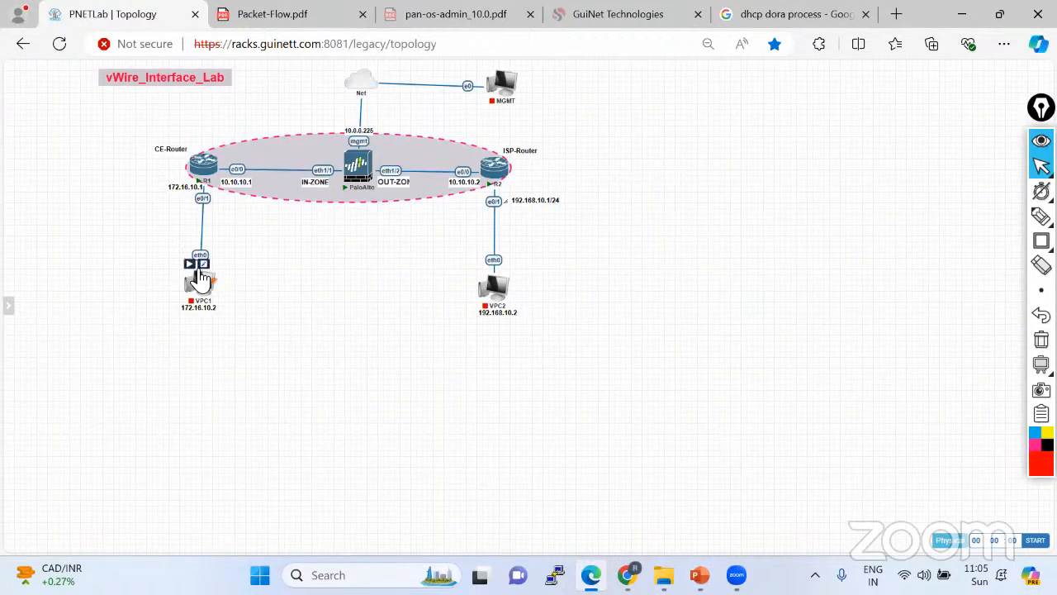
Start the VPC nodes, then show slide 12's module list in the training deck.
{"action": "mouse_move", "coordinate": [500, 287]}
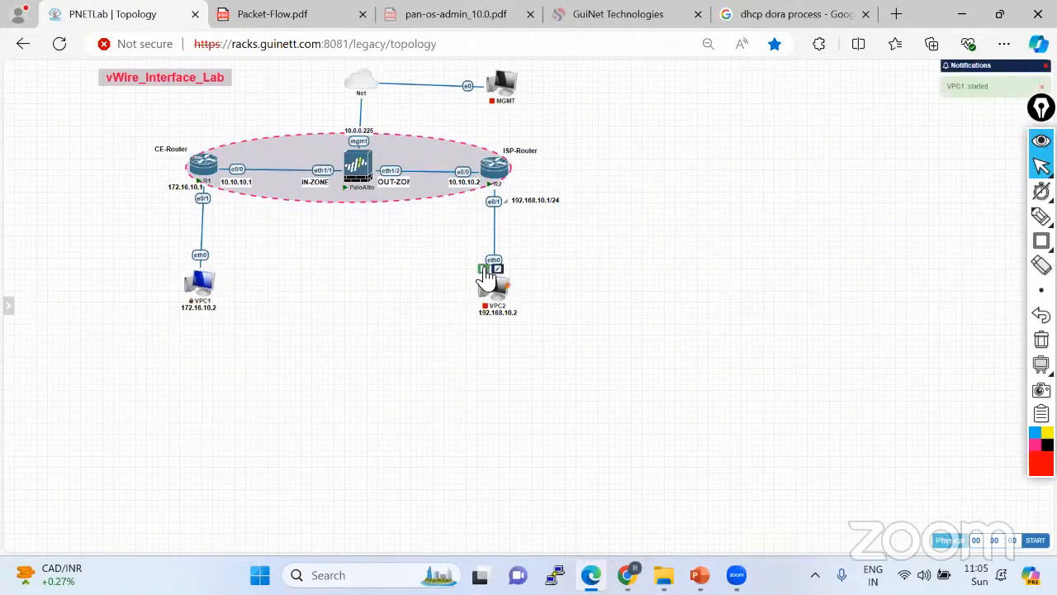
{"action": "left_click", "coordinate": [483, 269]}
{"action": "key", "text": "alt+Tab"}
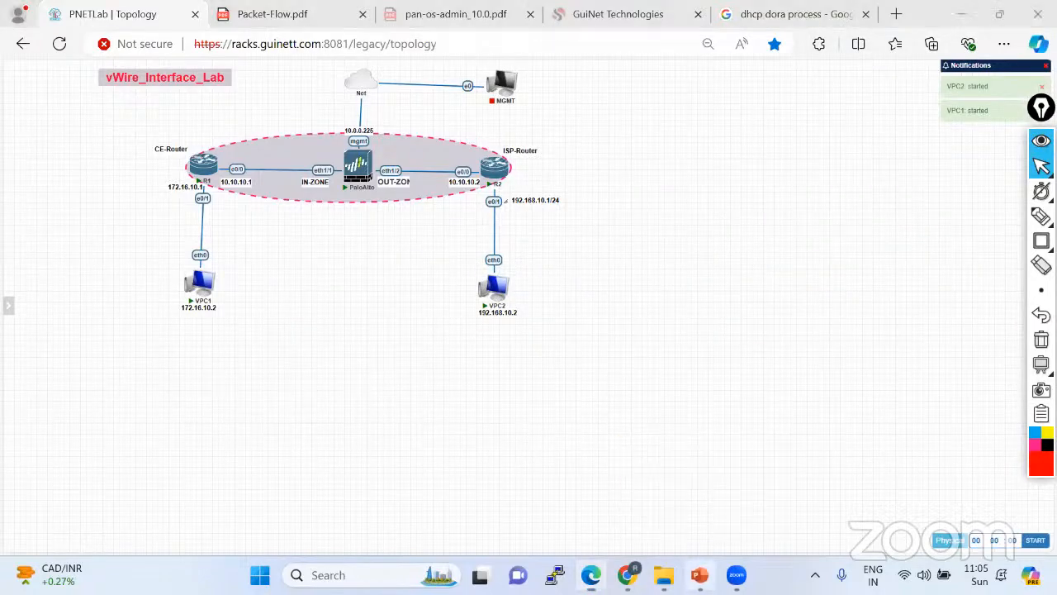
{"action": "left_click", "coordinate": [106, 463]}
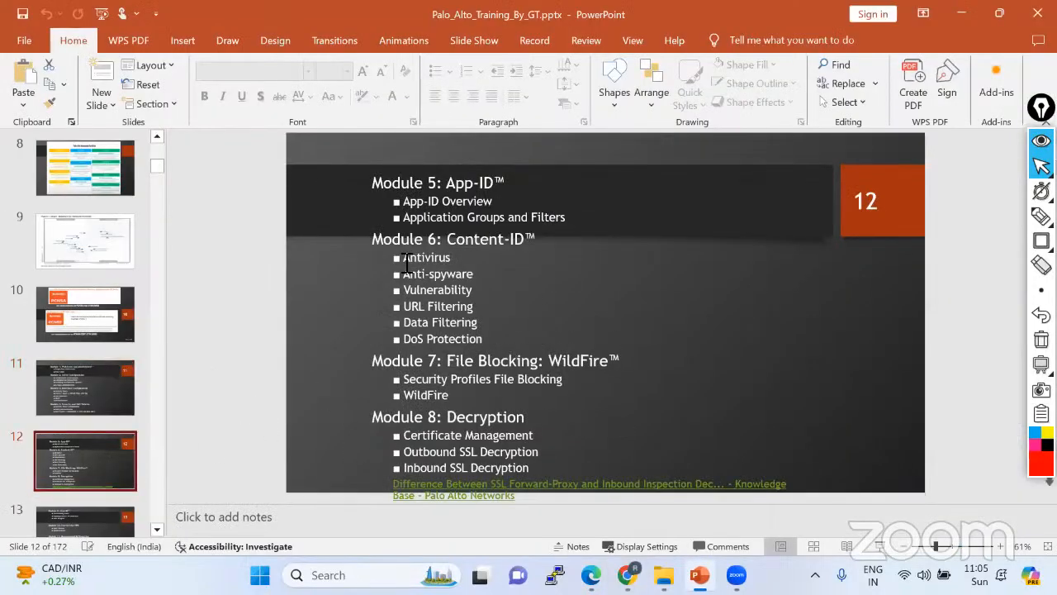
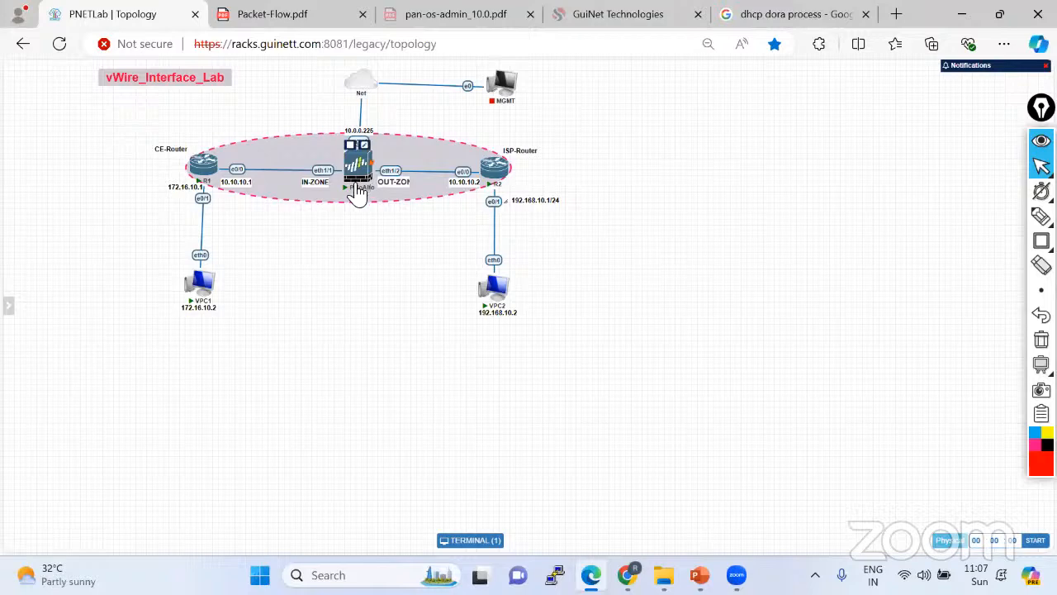
Glance at Packet-Flow.pdf, then go back to the vWire_Interface_Lab topology tab.
{"action": "left_click", "coordinate": [263, 21]}
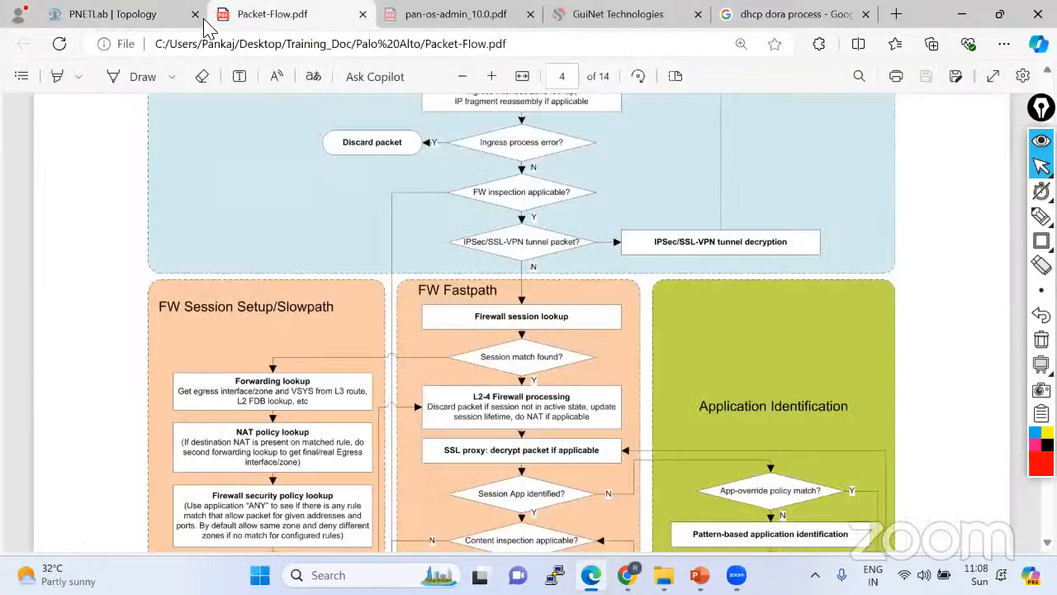
{"action": "left_click", "coordinate": [141, 15]}
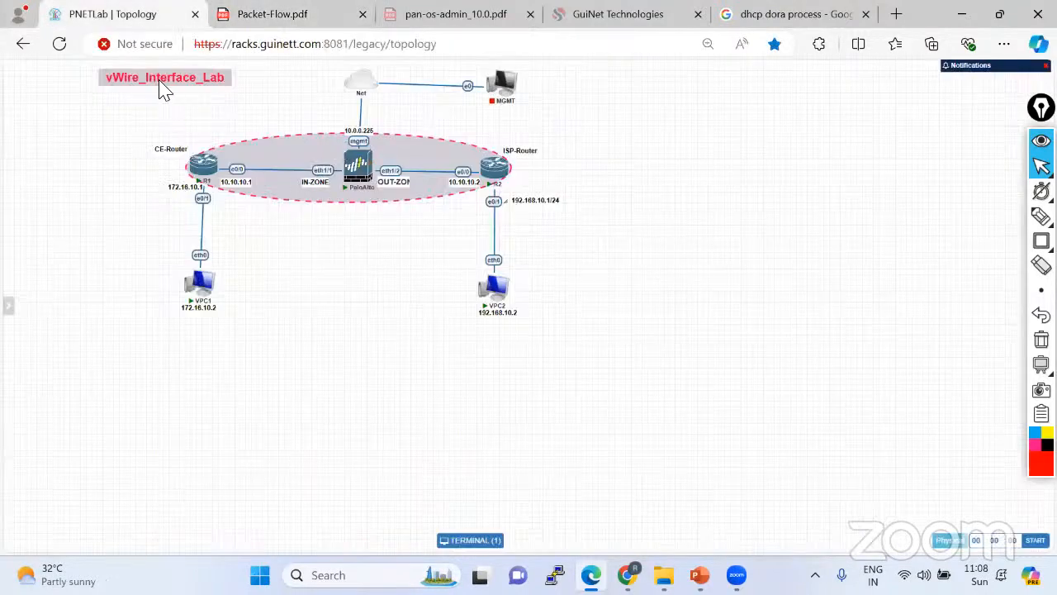
Reload the topology and pop the PaloAlto node's console out into its own Terminal tab.
{"action": "left_click", "coordinate": [60, 45]}
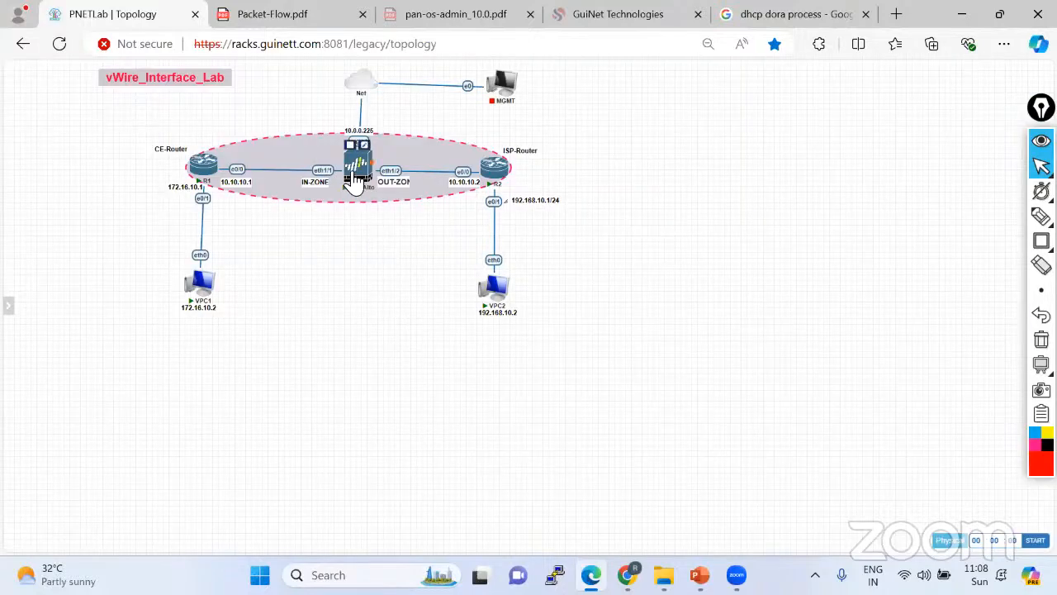
{"action": "left_click", "coordinate": [355, 175]}
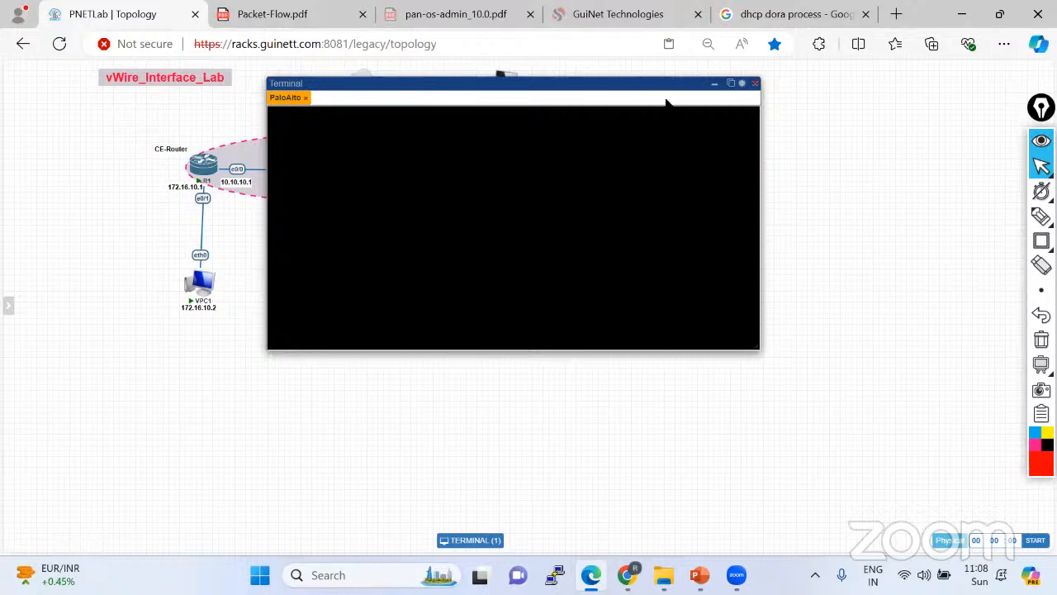
{"action": "left_click", "coordinate": [732, 84]}
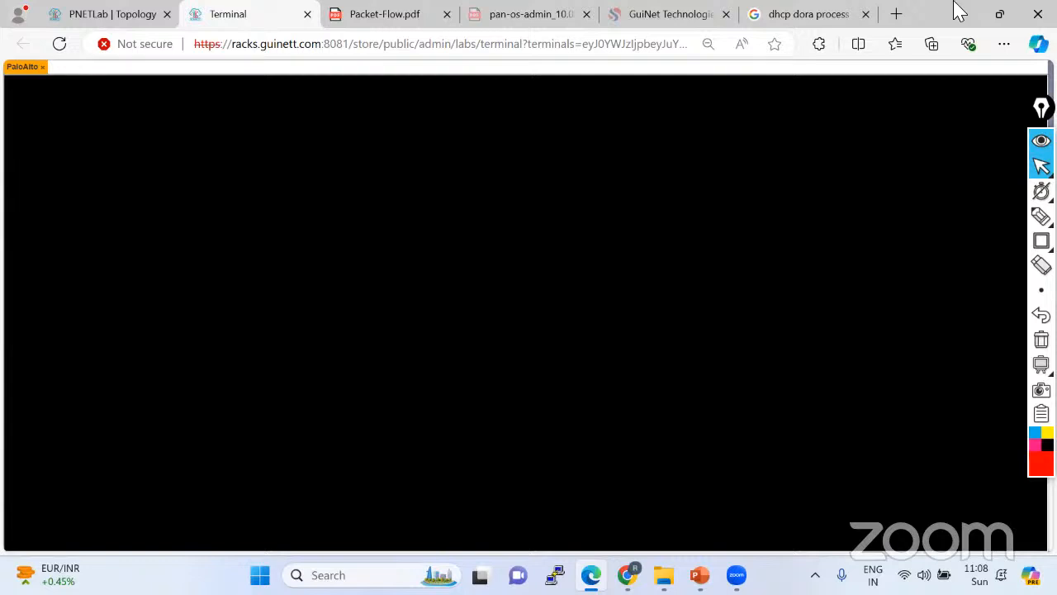
Open a new browser tab and try the address 192.168.1.8.
{"action": "left_click", "coordinate": [898, 15]}
{"action": "type", "text": "192.168.1.10"}
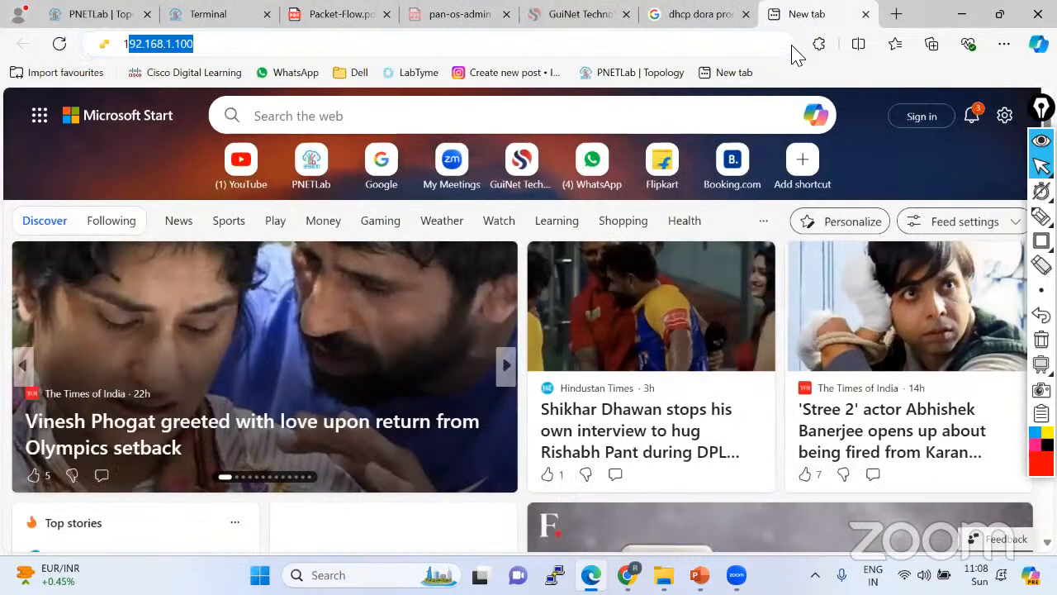
{"action": "key", "text": "BackSpace"}
{"action": "key", "text": "BackSpace"}
{"action": "type", "text": "8.1.8"}
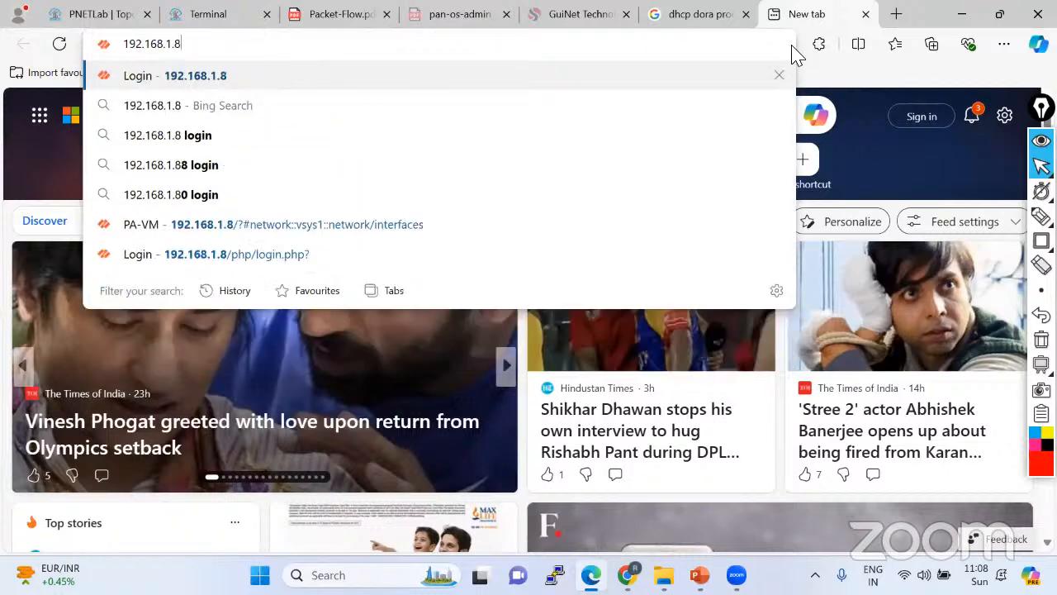
{"action": "key", "text": "Return"}
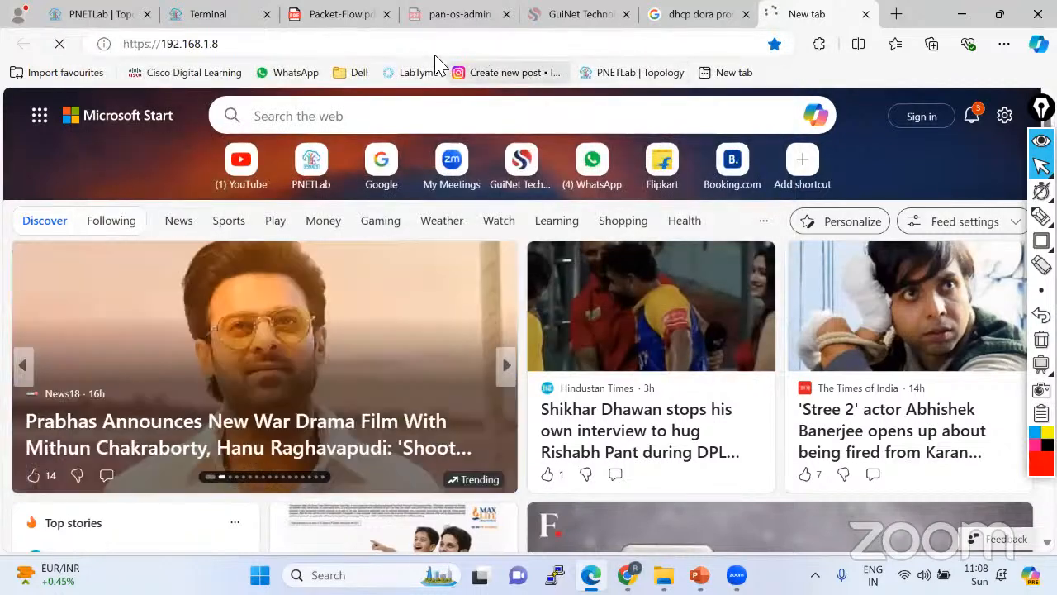
{"action": "left_click", "coordinate": [361, 44]}
{"action": "left_click", "coordinate": [361, 45]}
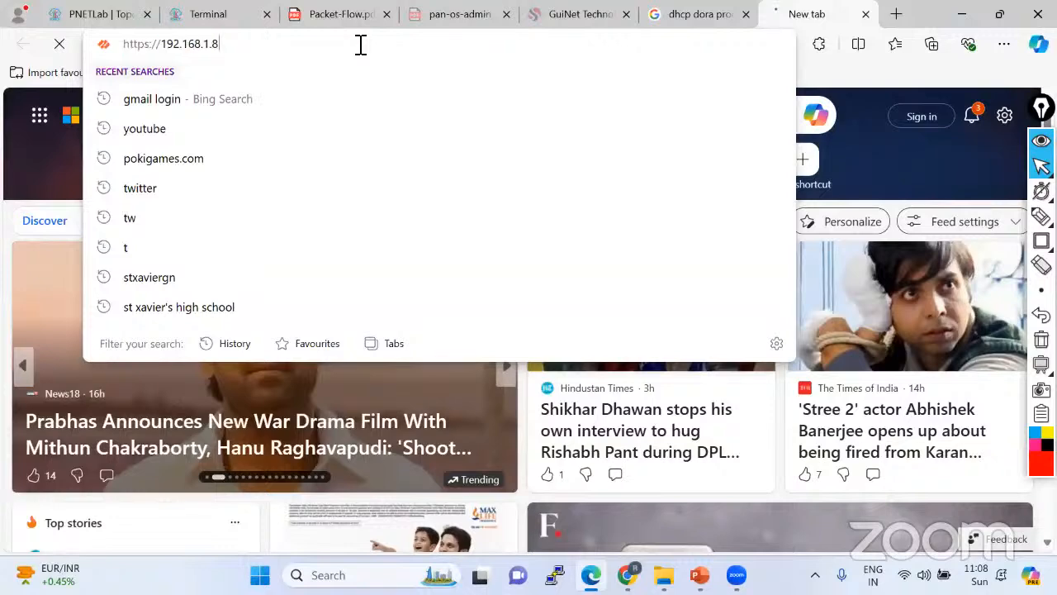
{"action": "key", "text": "BackSpace"}
{"action": "type", "text": "93"}
{"action": "key", "text": "Return"}
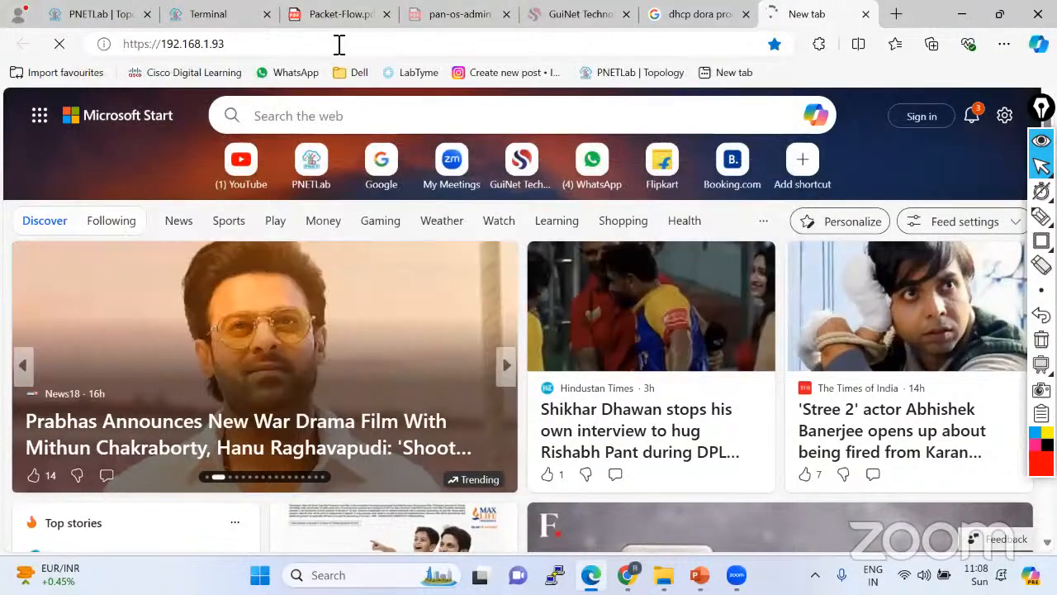
{"action": "left_click", "coordinate": [338, 44]}
{"action": "left_click", "coordinate": [338, 45]}
{"action": "key", "text": "BackSpace"}
{"action": "key", "text": "Return"}
Log into the PA-VM console as admin and set a new password when prompted.
{"action": "left_click", "coordinate": [219, 21]}
{"action": "key", "text": "Return"}
{"action": "key", "text": "Return"}
{"action": "key", "text": "Return"}
{"action": "key", "text": "Return"}
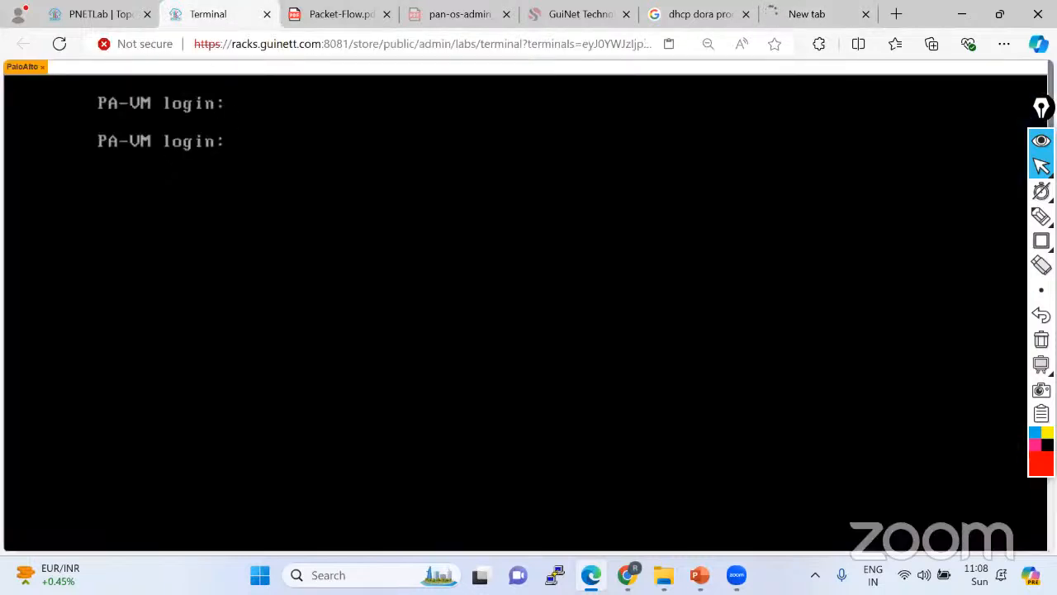
{"action": "type", "text": "admi"}
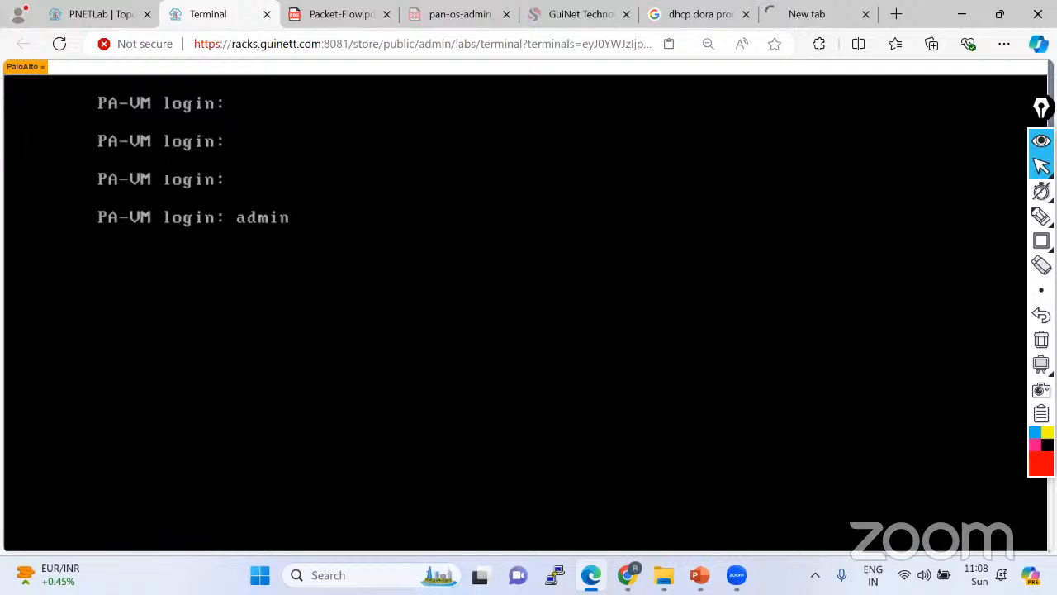
{"action": "type", "text": "n"}
{"action": "key", "text": "Return"}
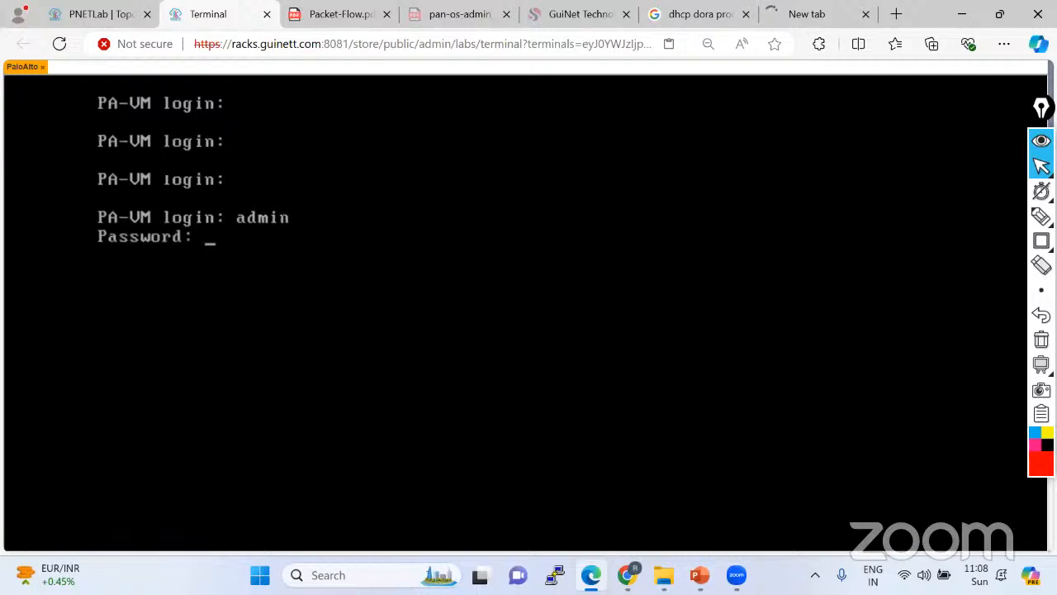
{"action": "key", "text": "Return"}
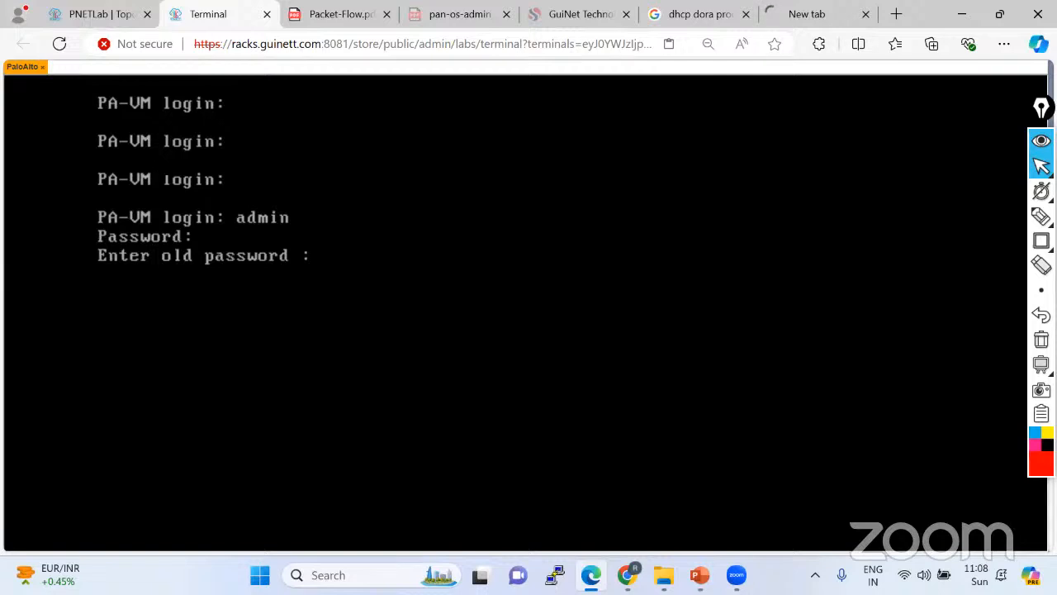
{"action": "key", "text": "Return"}
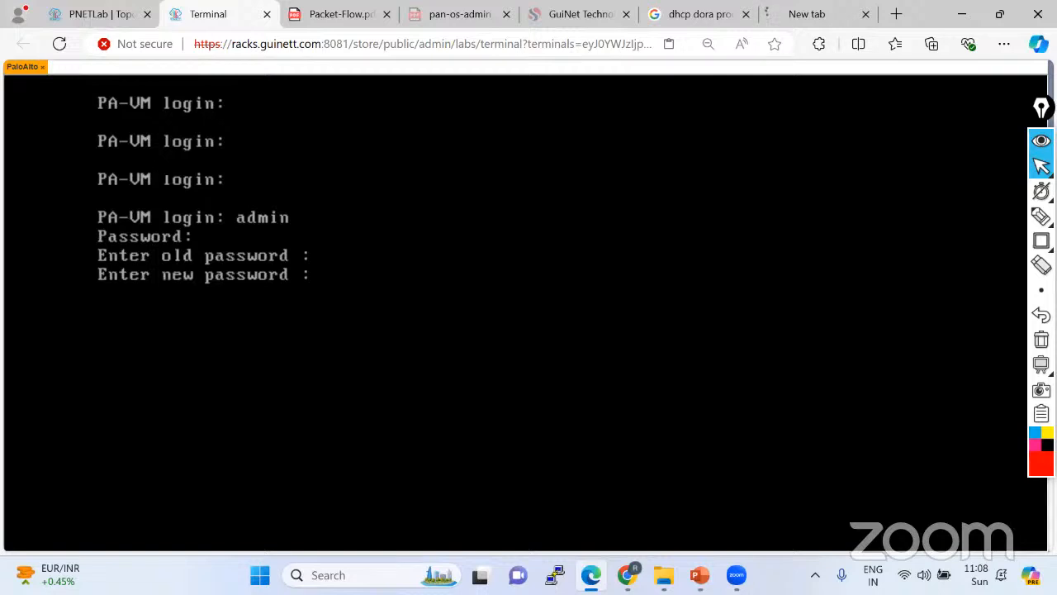
{"action": "key", "text": "Return"}
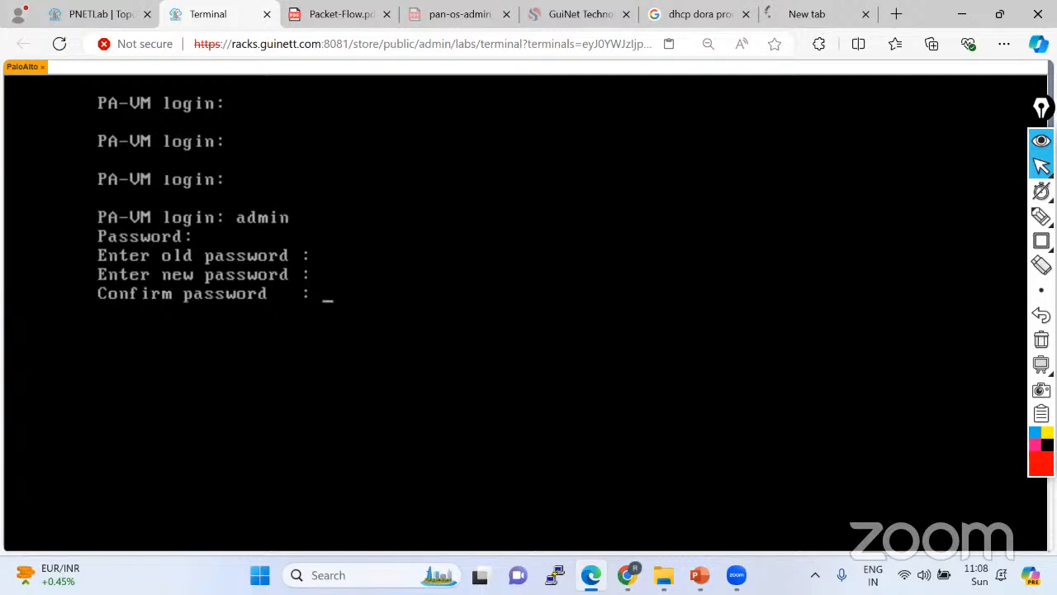
{"action": "key", "text": "Return"}
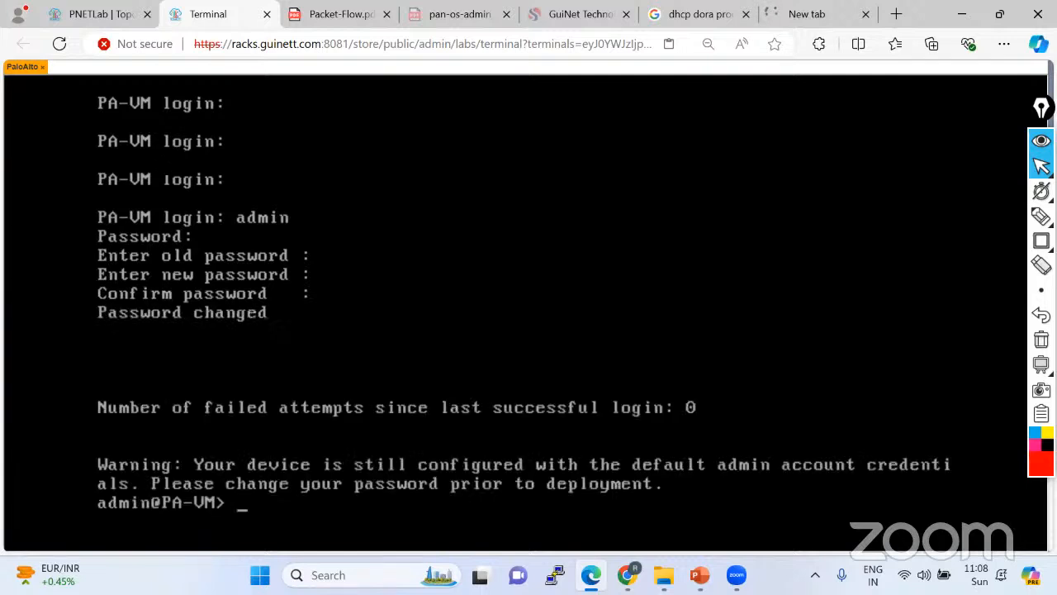
{"action": "key", "text": "Return"}
{"action": "key", "text": "Return"}
Run show system info, revealing management IP 192.168.1.37, then list all jobs.
{"action": "type", "text": "show system "}
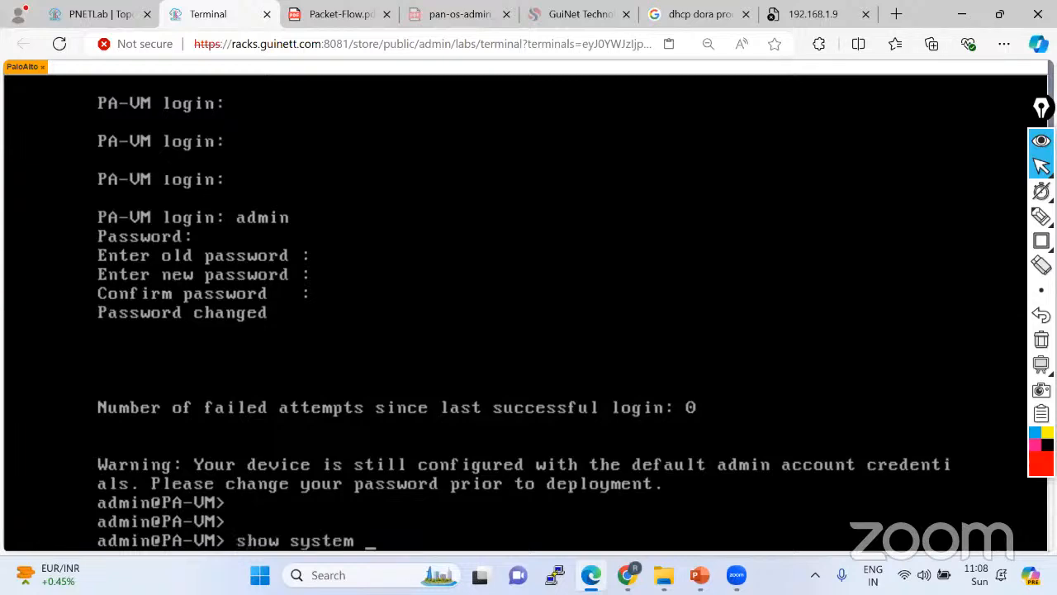
{"action": "type", "text": "info"}
{"action": "key", "text": "Return"}
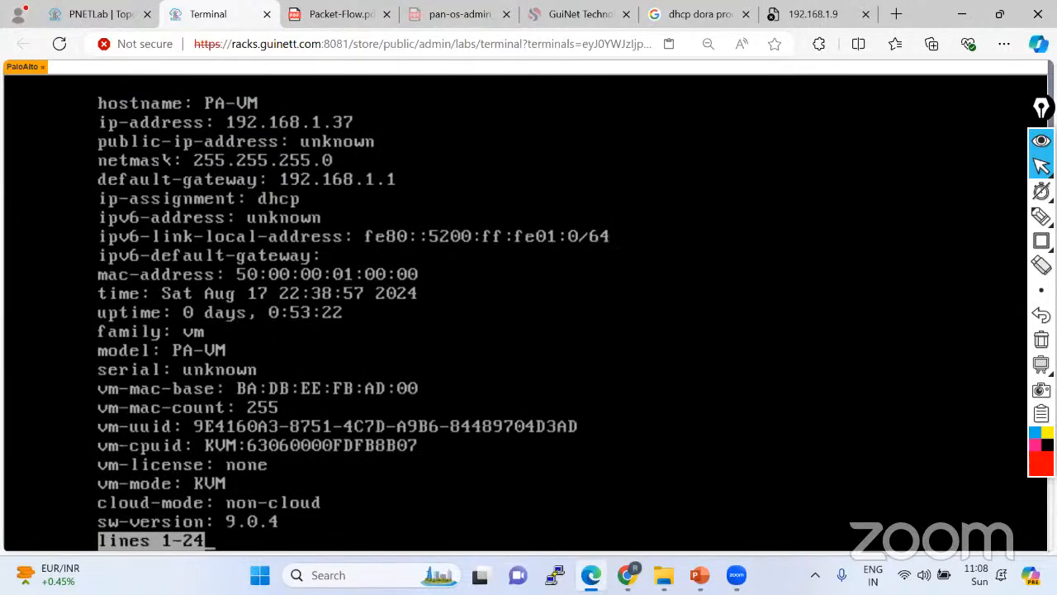
{"action": "key", "text": "Return"}
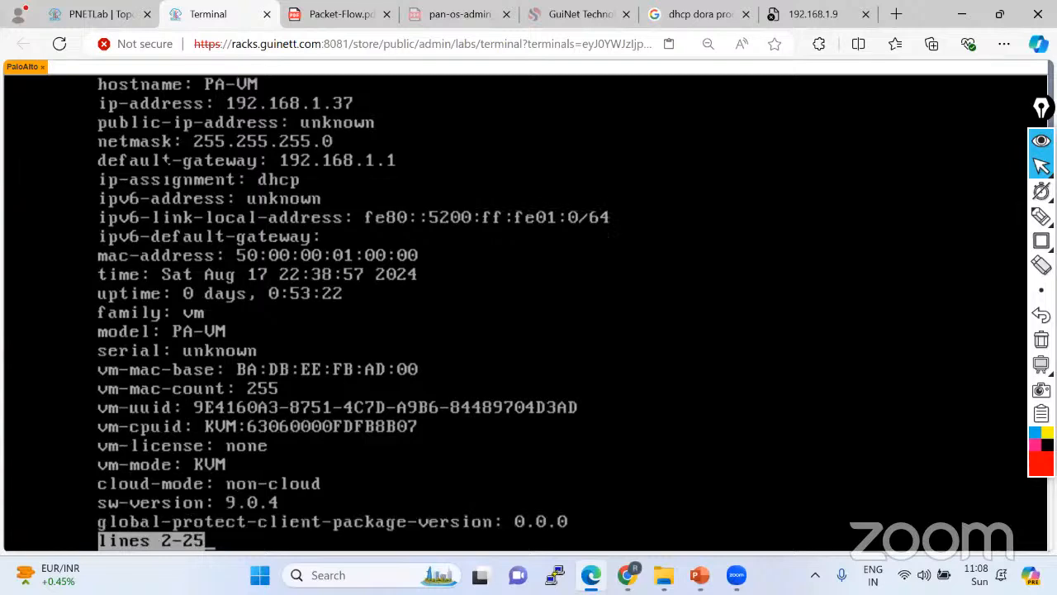
{"action": "key", "text": "space"}
{"action": "key", "text": "Return"}
{"action": "type", "text": "show jobs"}
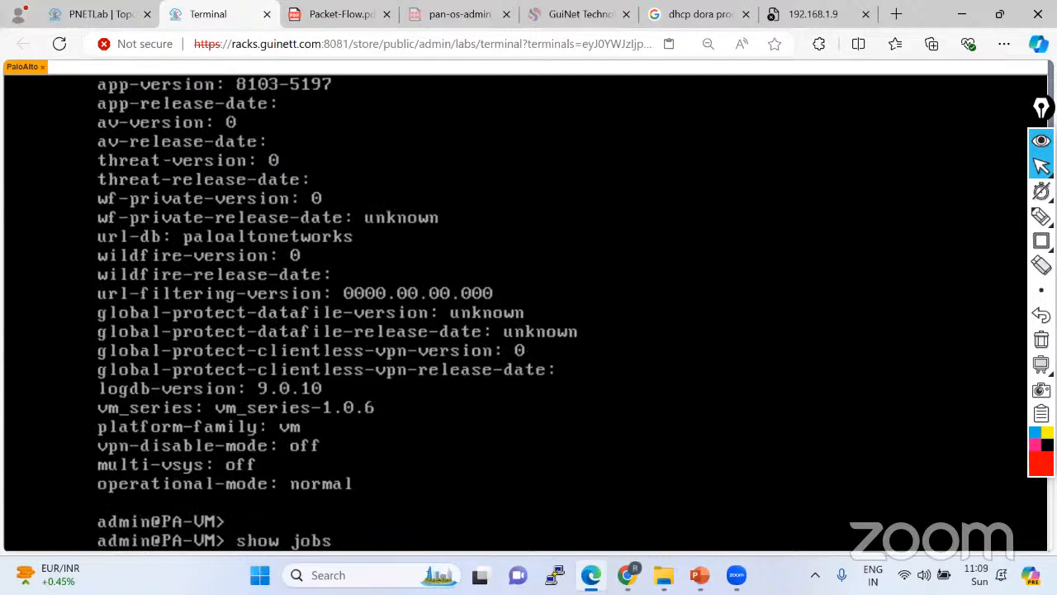
{"action": "key", "text": "Return"}
{"action": "key", "text": "Return"}
{"action": "key", "text": "Return"}
{"action": "key", "text": "Return"}
{"action": "key", "text": "Return"}
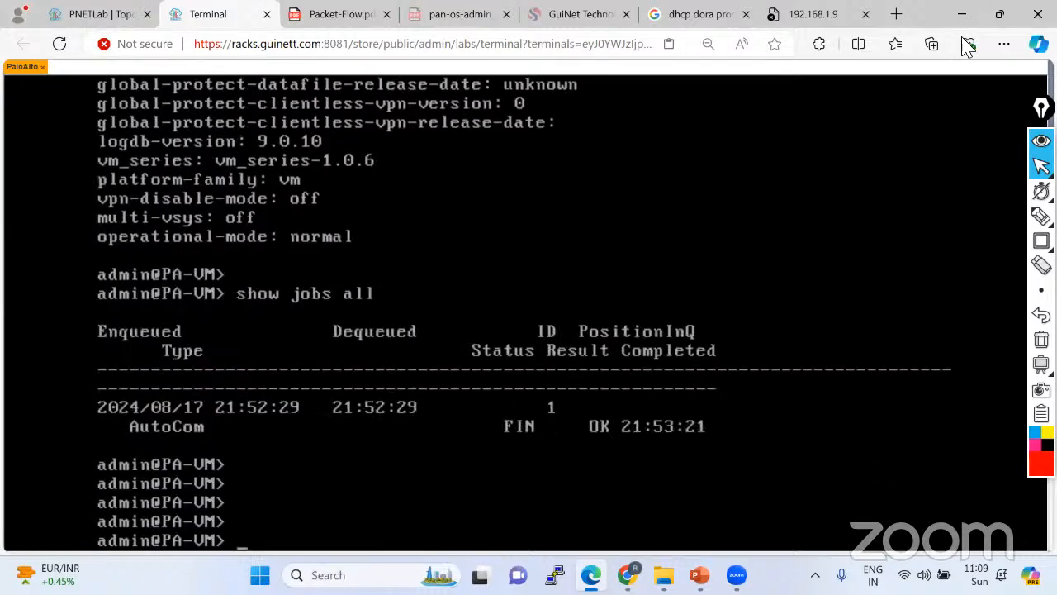
{"action": "key", "text": "ctrl+9"}
{"action": "left_click", "coordinate": [264, 48]}
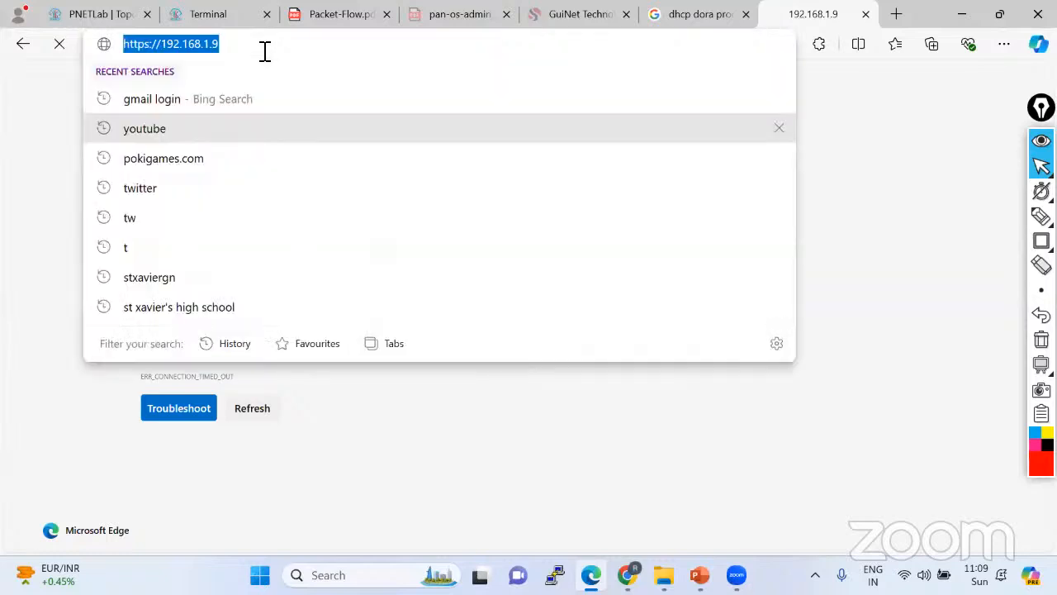
{"action": "left_click", "coordinate": [264, 48]}
{"action": "key", "text": "BackSpace"}
{"action": "type", "text": "37"}
{"action": "key", "text": "Escape"}
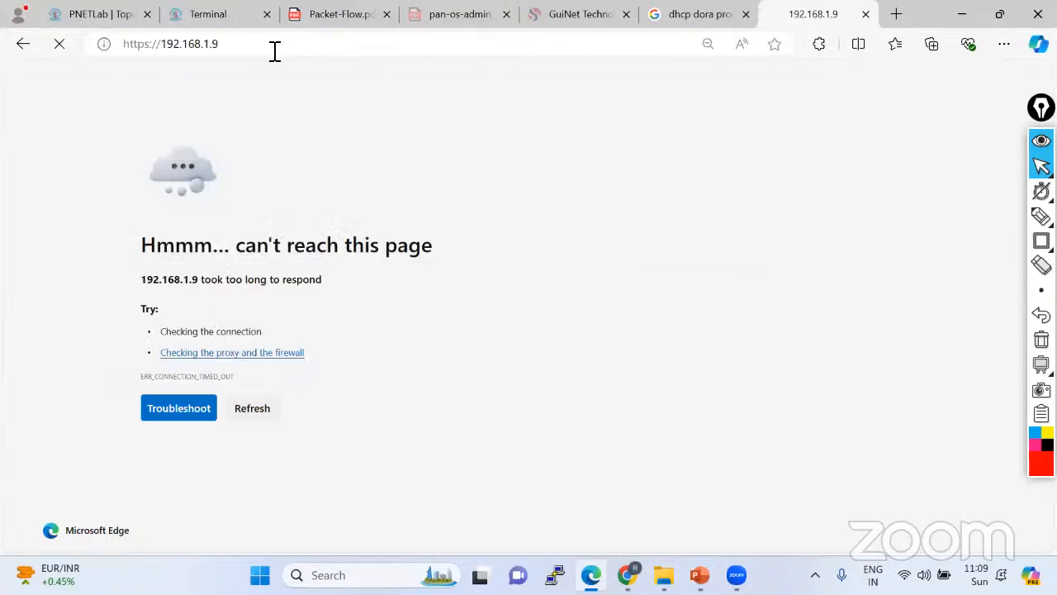
{"action": "left_click", "coordinate": [274, 49]}
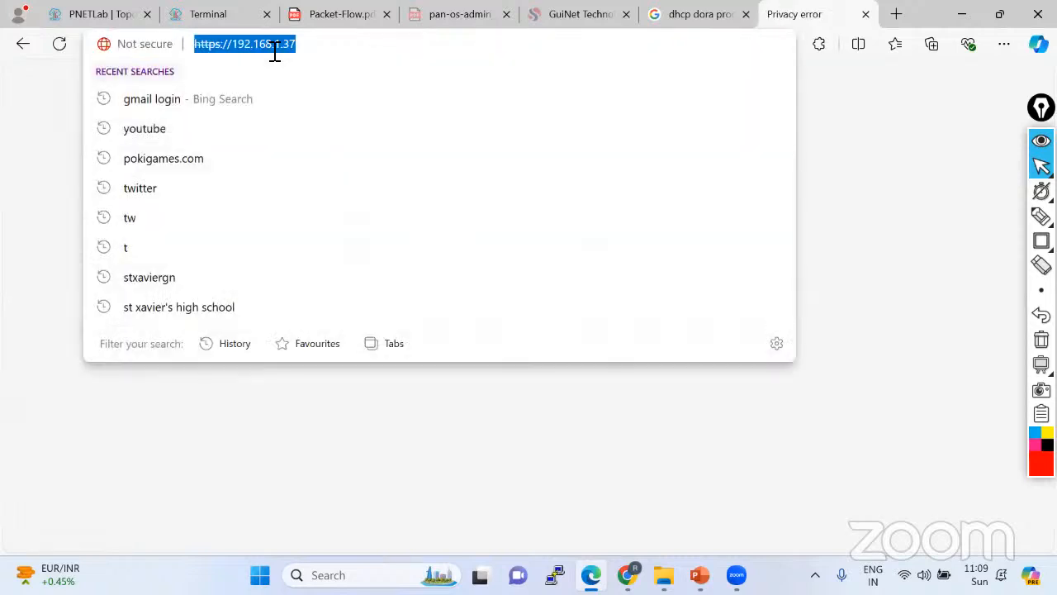
{"action": "left_click", "coordinate": [32, 170]}
Proceed past the certificate warning and sign in to the PA-VM web GUI as admin.
{"action": "left_click", "coordinate": [376, 338]}
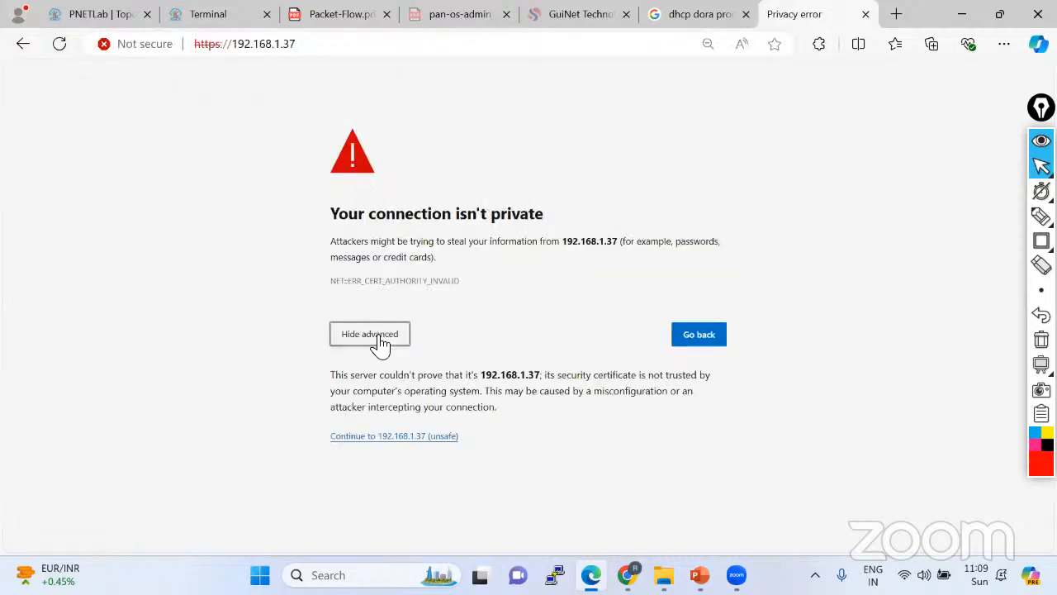
{"action": "left_click", "coordinate": [402, 438]}
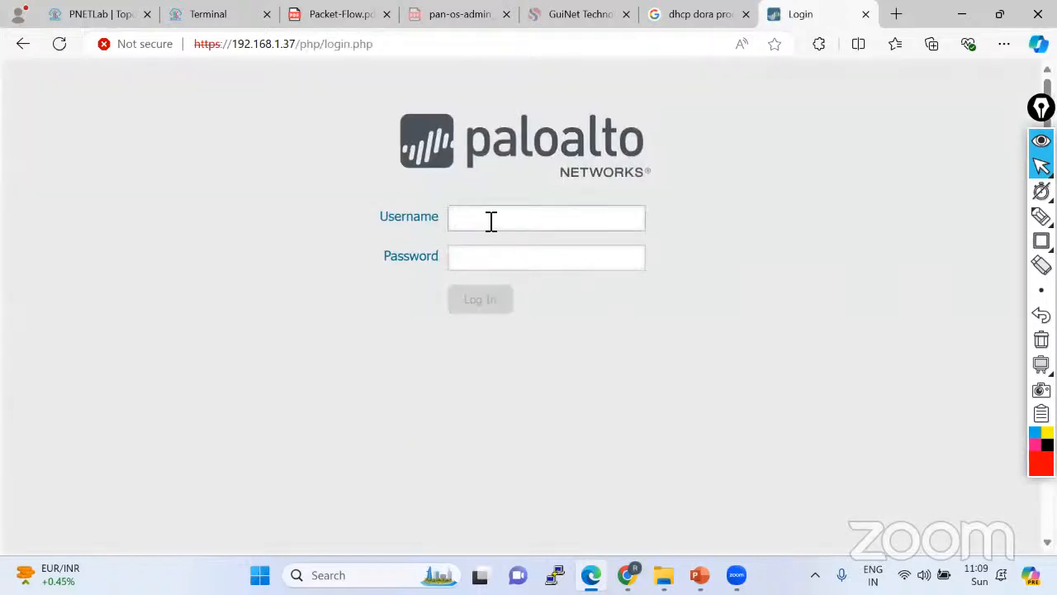
{"action": "type", "text": "admin"}
{"action": "key", "text": "Tab"}
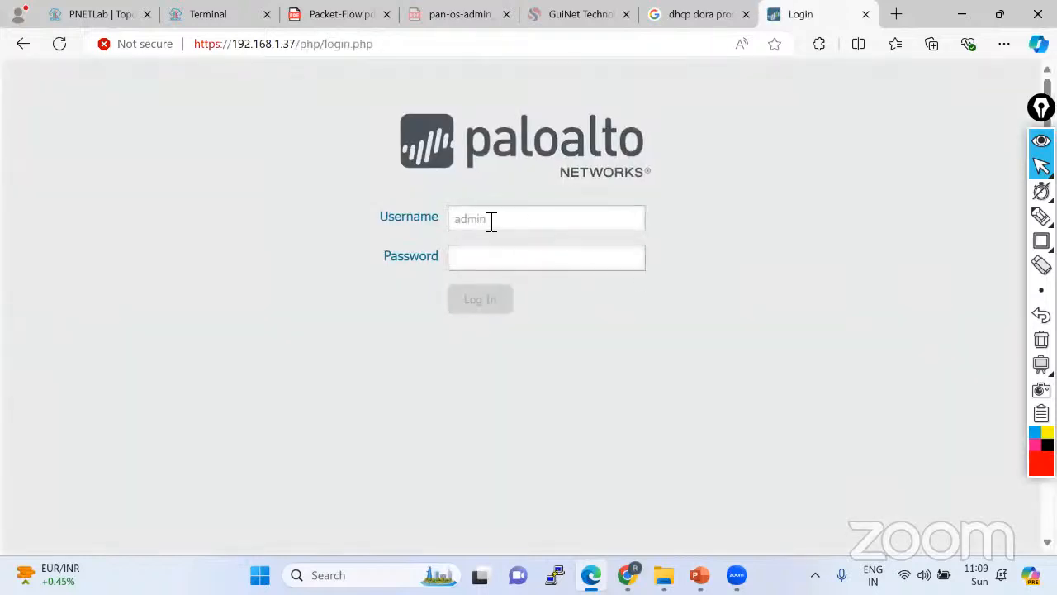
{"action": "type", "text": "admin@123"}
{"action": "key", "text": "Return"}
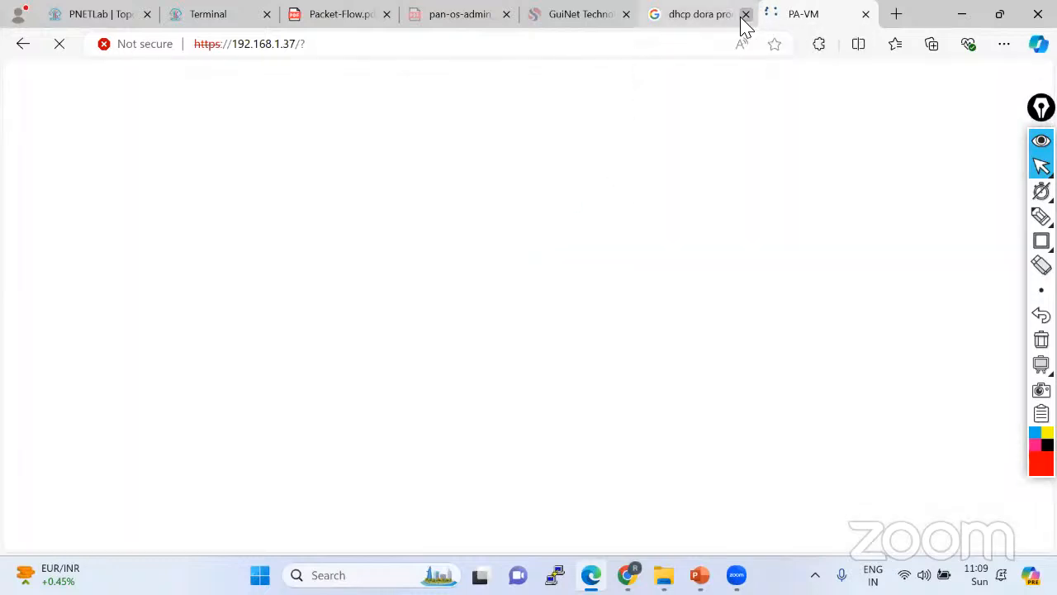
Close the DHCP and GuiNet tabs, dismiss the PAN-OS welcome message, and return to the topology.
{"action": "left_click", "coordinate": [745, 15]}
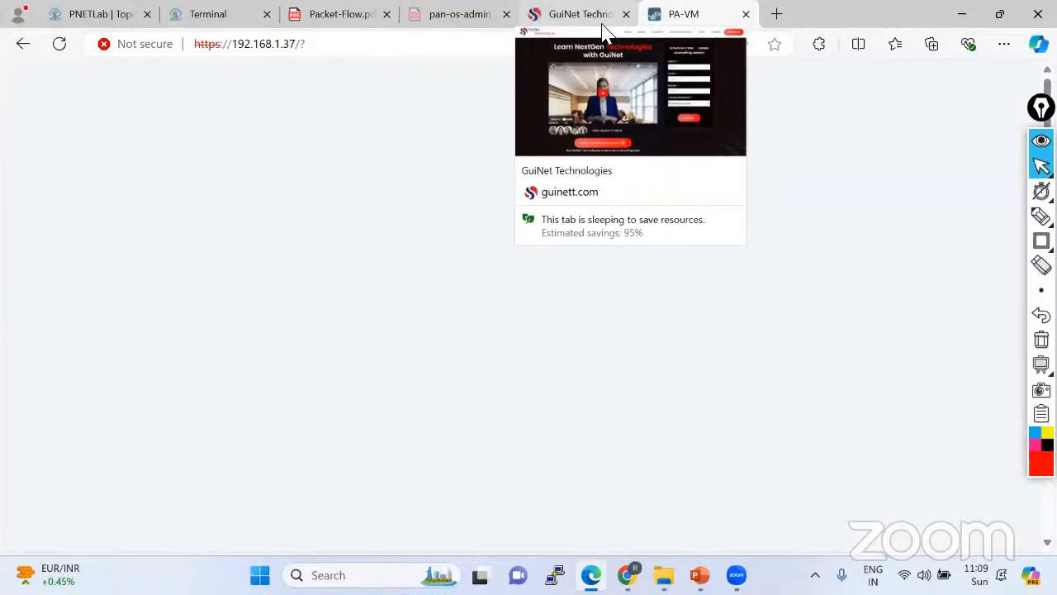
{"action": "left_click", "coordinate": [615, 21]}
{"action": "left_click", "coordinate": [628, 16]}
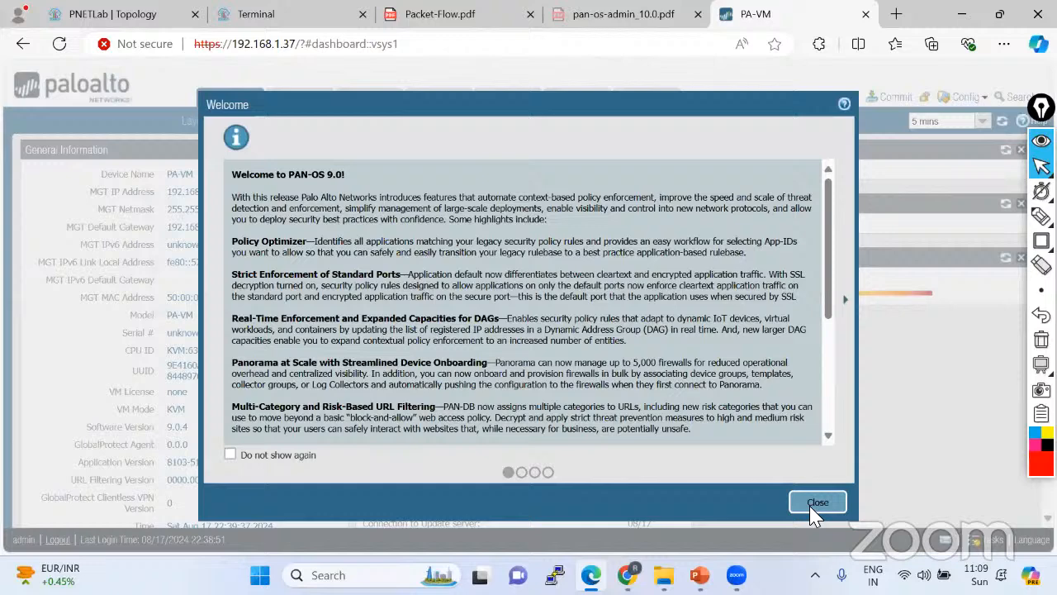
{"action": "left_click", "coordinate": [802, 506]}
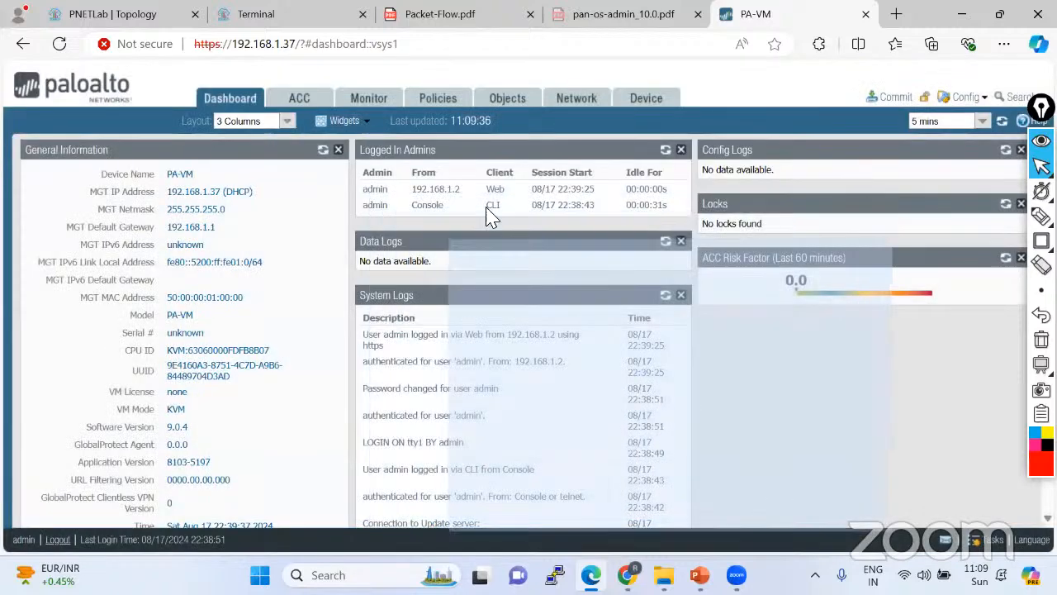
{"action": "left_click", "coordinate": [124, 15]}
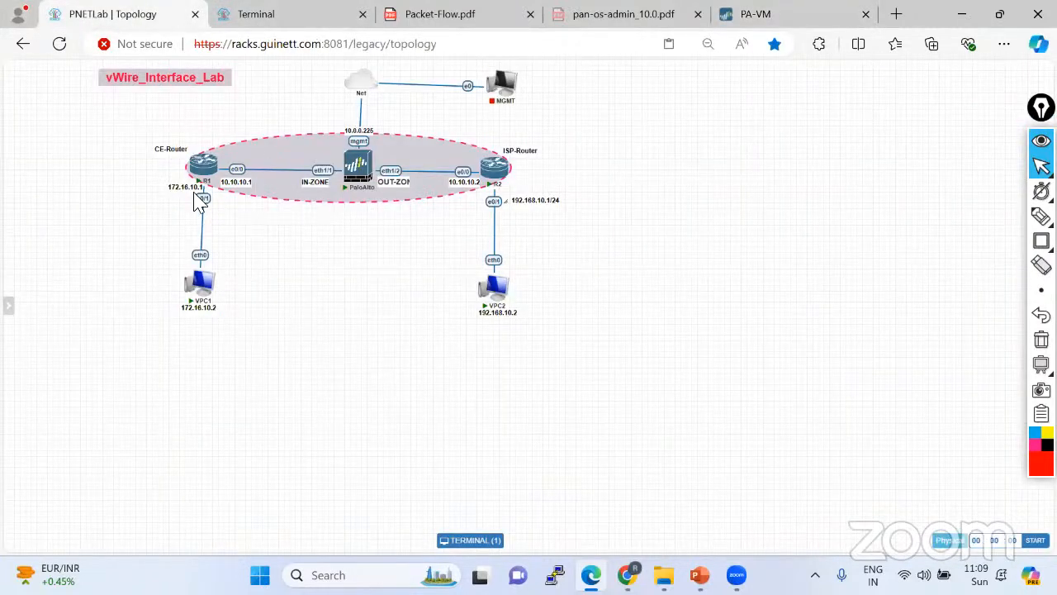
Check the PA-VM console, then open a console to CE-Router R1 and return to the topology.
{"action": "left_click", "coordinate": [272, 18]}
{"action": "left_click", "coordinate": [106, 15]}
{"action": "left_click", "coordinate": [202, 173]}
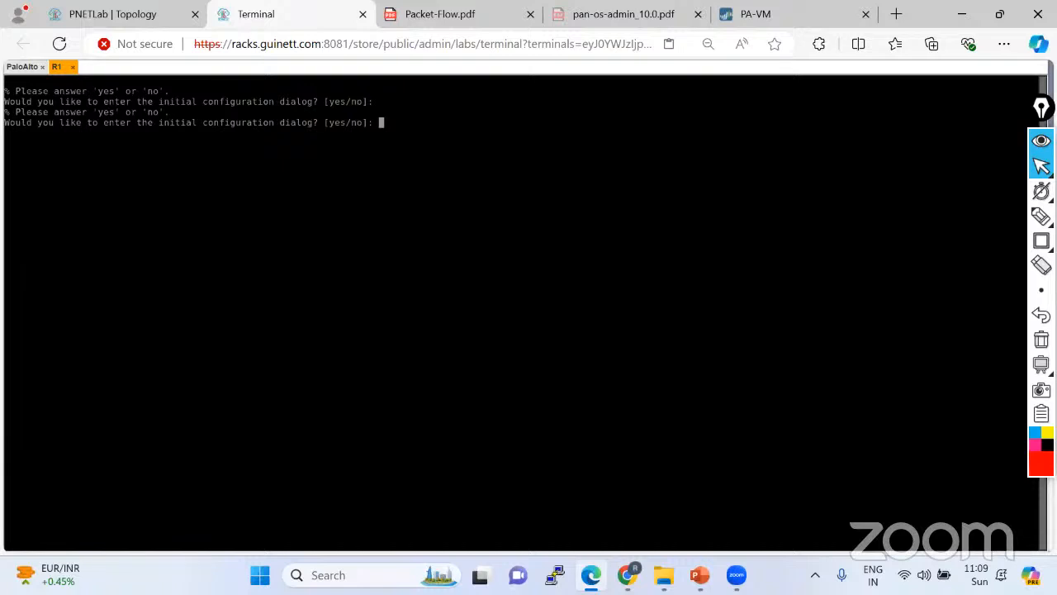
{"action": "left_click", "coordinate": [93, 22]}
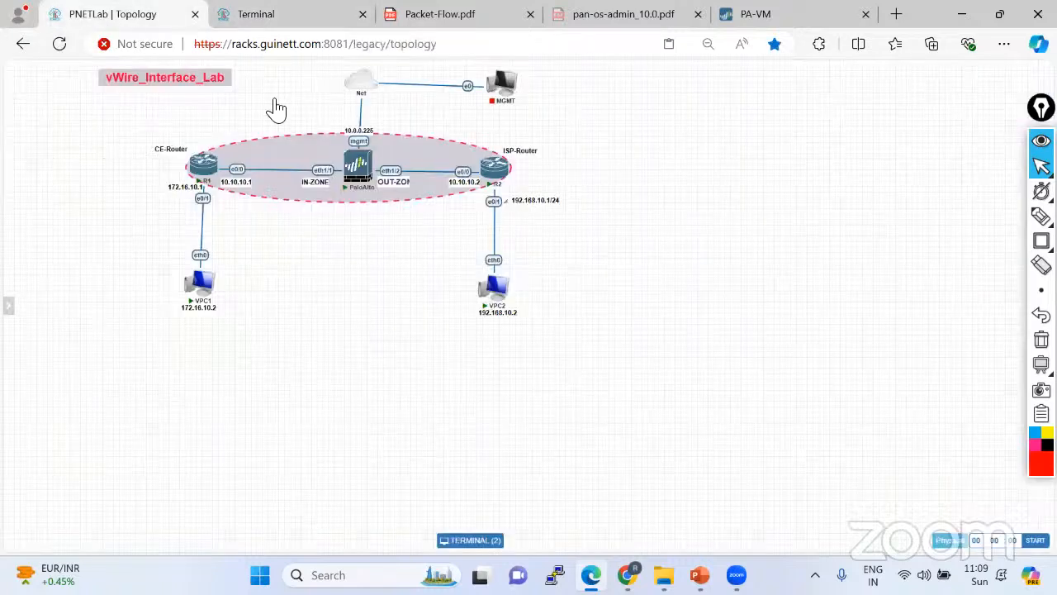
{"action": "left_click", "coordinate": [211, 177]}
{"action": "left_click", "coordinate": [123, 14]}
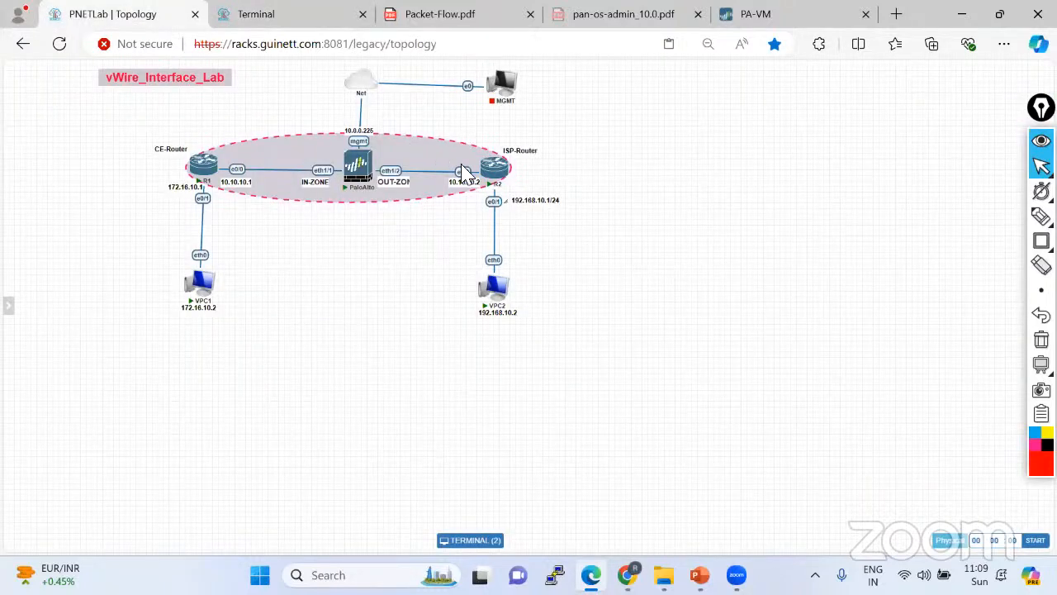
Open a console to ISP-Router R2, nudging its node slightly, and return to the topology.
{"action": "left_click", "coordinate": [489, 175]}
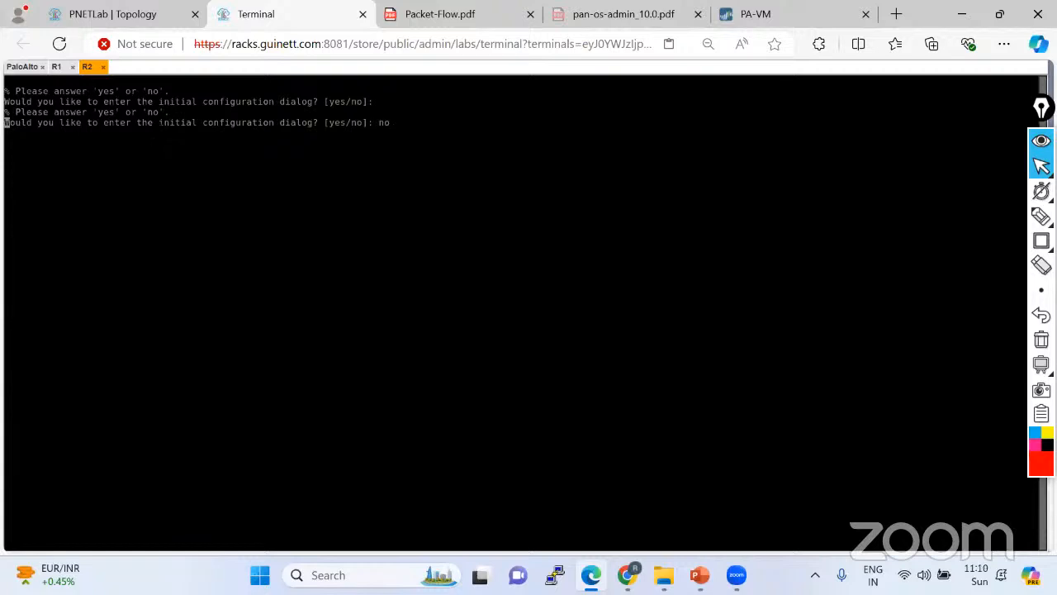
{"action": "left_click", "coordinate": [129, 15]}
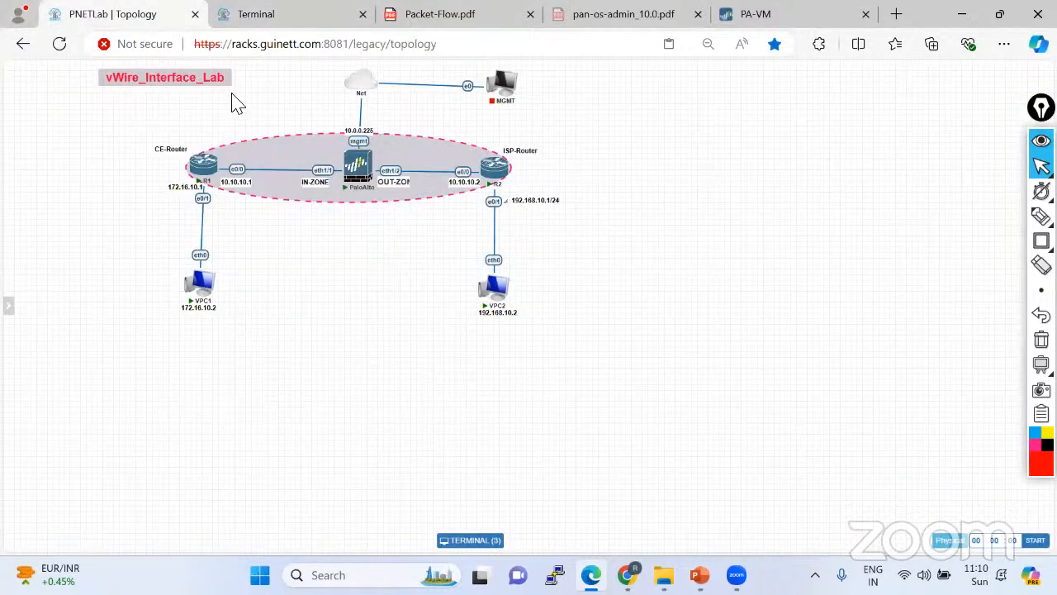
{"action": "mouse_move", "coordinate": [495, 173]}
{"action": "left_mouse_down"}
{"action": "mouse_move", "coordinate": [299, 155]}
{"action": "mouse_move", "coordinate": [623, 228]}
{"action": "mouse_move", "coordinate": [467, 172]}
{"action": "mouse_move", "coordinate": [489, 174]}
{"action": "left_mouse_up"}
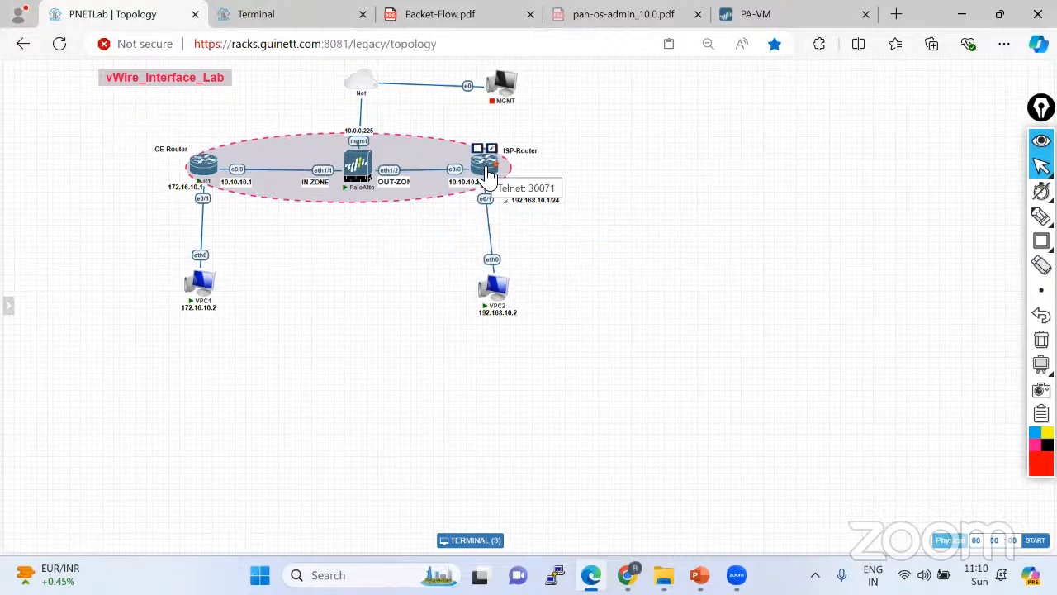
{"action": "left_click", "coordinate": [489, 173]}
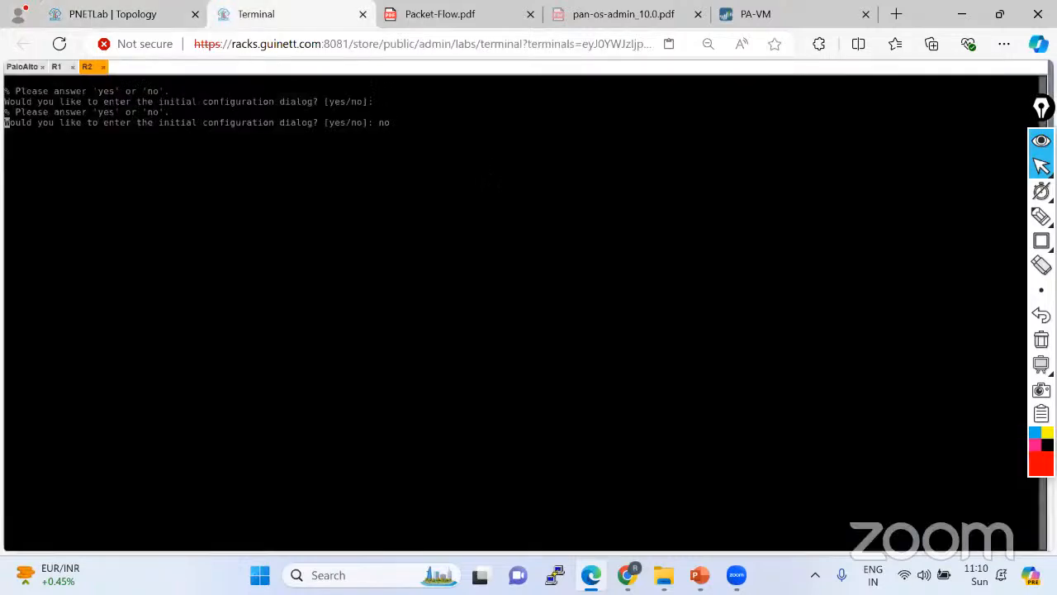
{"action": "left_click", "coordinate": [108, 17]}
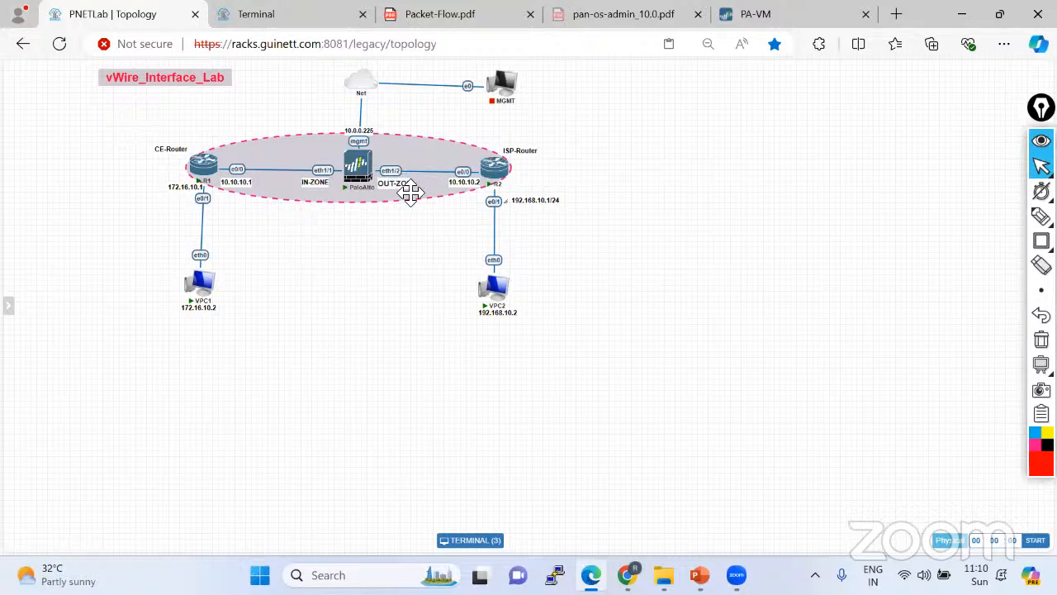
Widen the OUT-ZONE label so it reads in full and place it on the eth1/2 link.
{"action": "left_click_drag", "start_coordinate": [410, 189], "coordinate": [429, 237]}
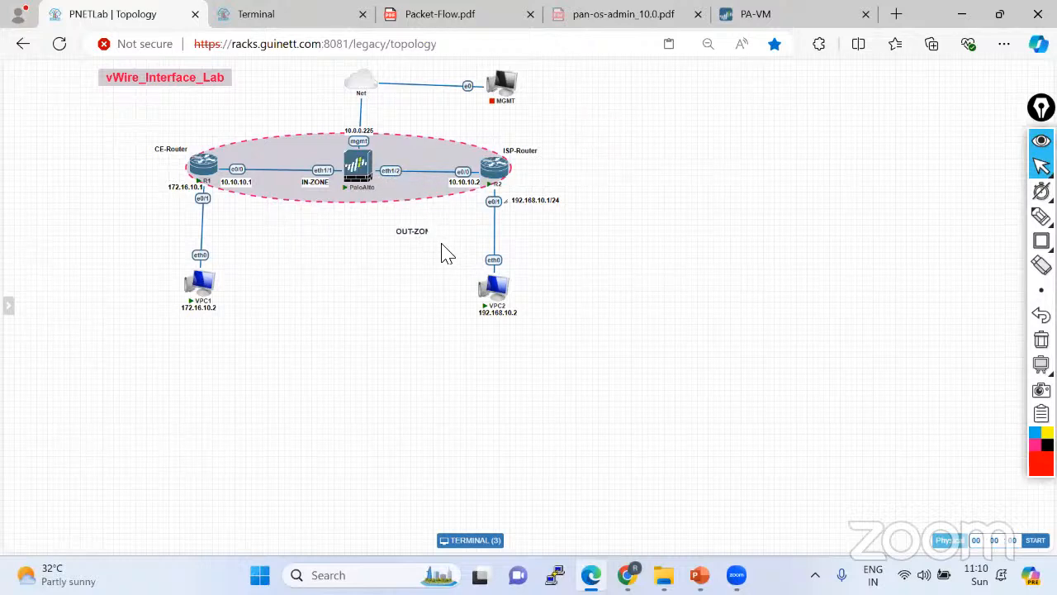
{"action": "double_click", "coordinate": [424, 230]}
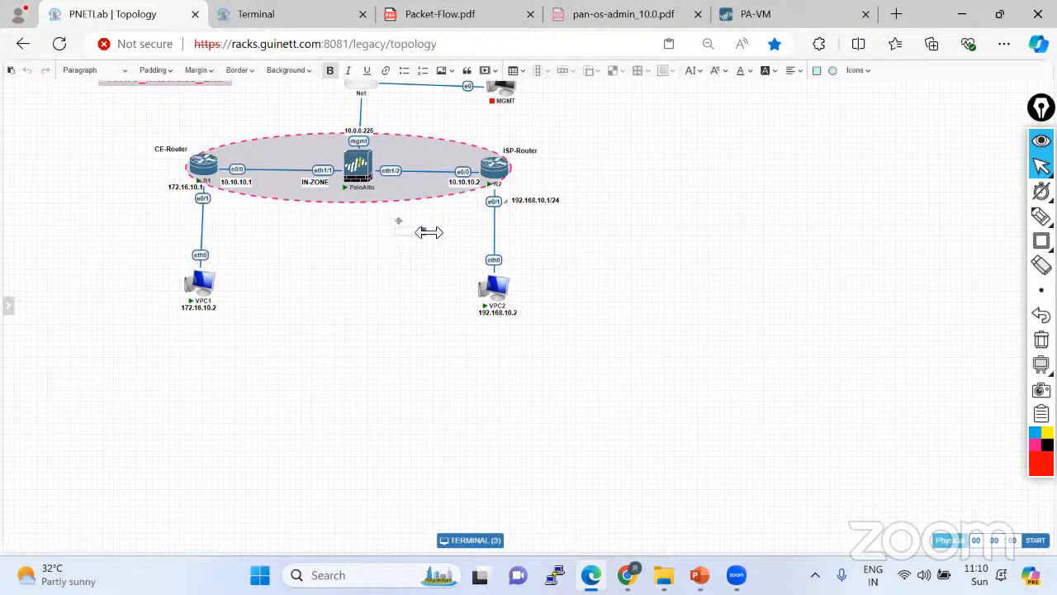
{"action": "left_click_drag", "start_coordinate": [424, 235], "coordinate": [405, 189]}
{"action": "left_click", "coordinate": [436, 279]}
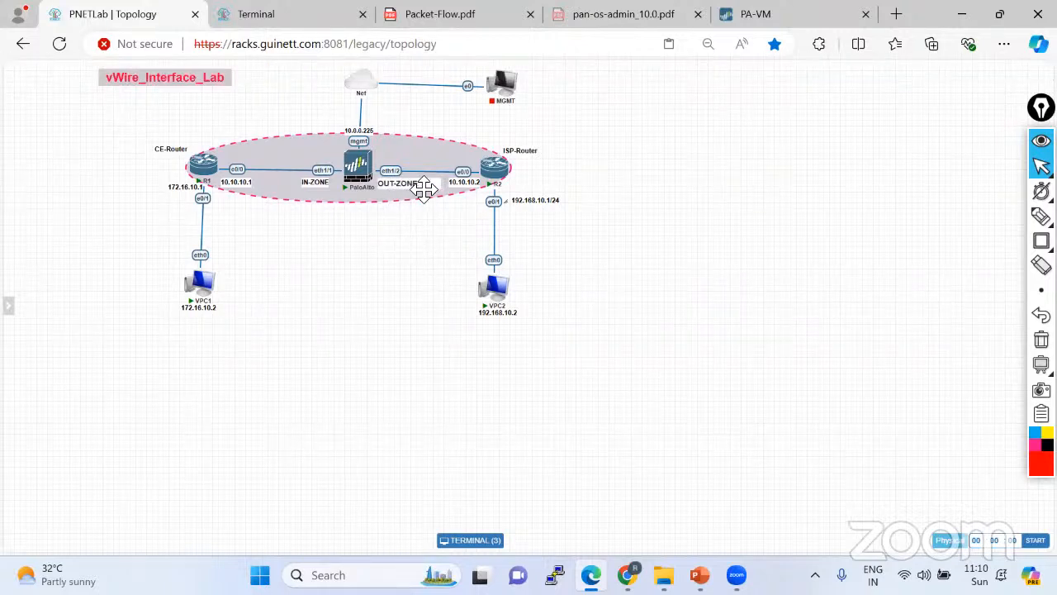
{"action": "double_click", "coordinate": [424, 192]}
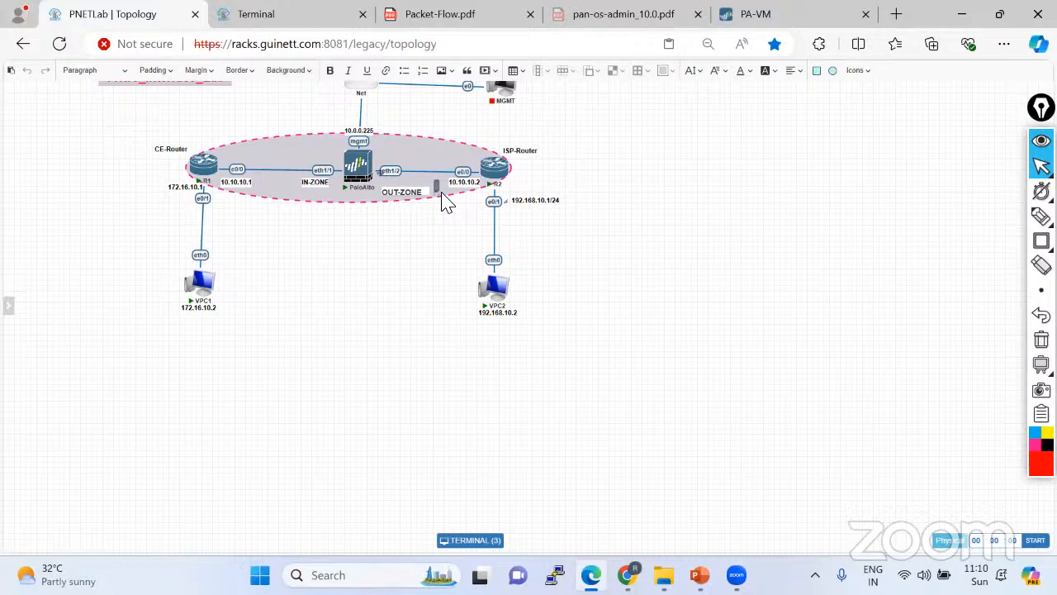
{"action": "left_click", "coordinate": [413, 291]}
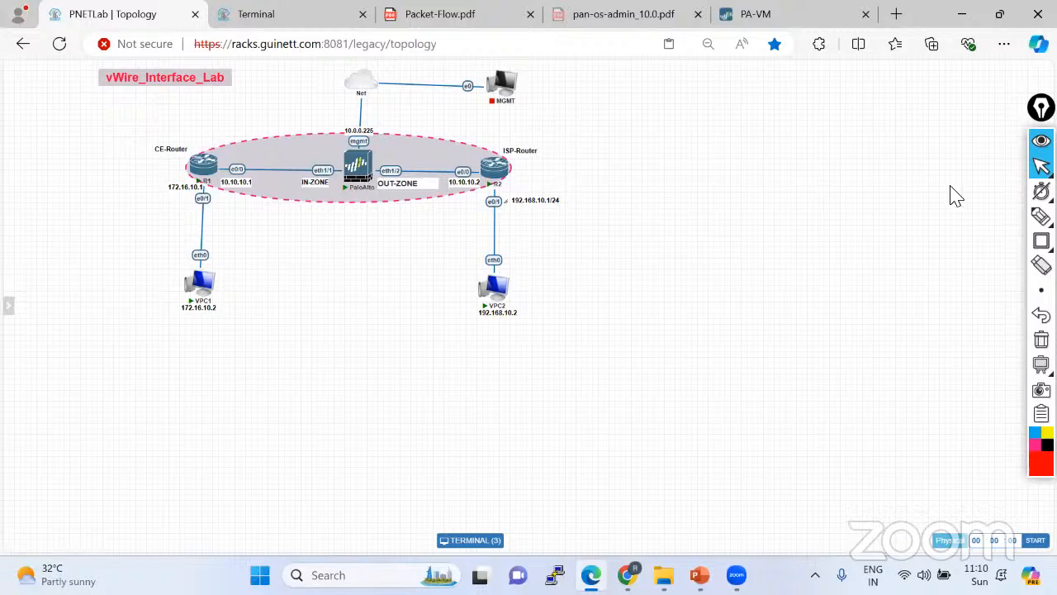
Highlight the CE-Router–PaloAlto–ISP-Router traffic path in red, emphasising the firewall.
{"action": "left_click", "coordinate": [963, 219]}
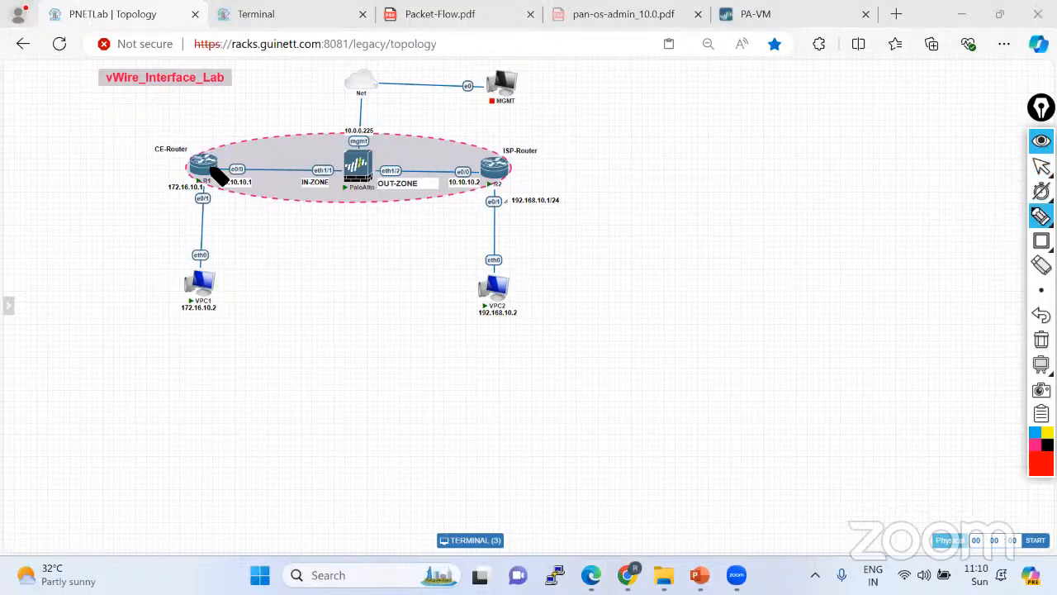
{"action": "left_click_drag", "start_coordinate": [213, 170], "coordinate": [500, 169]}
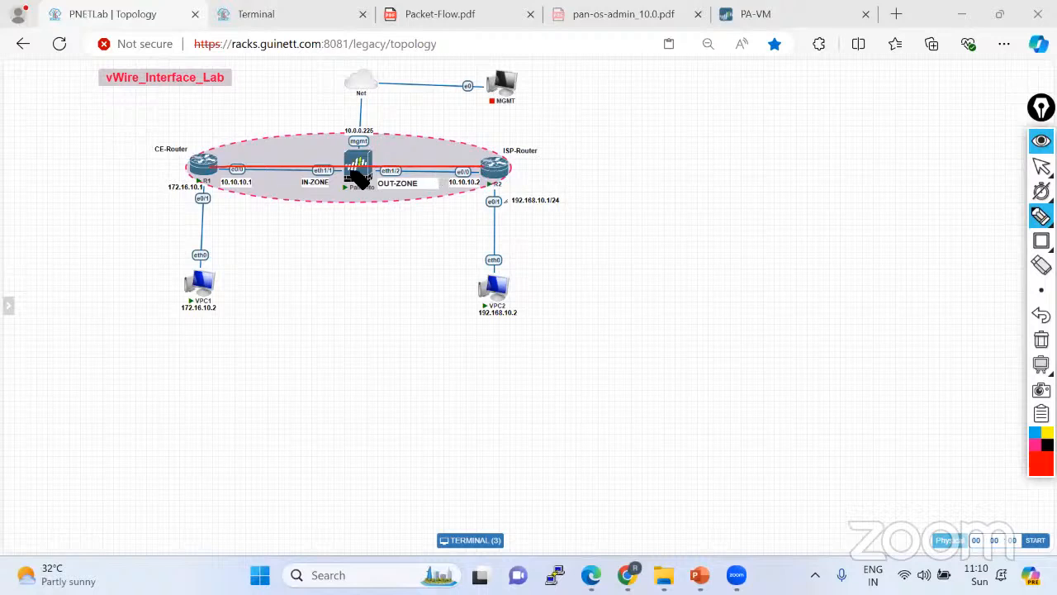
{"action": "mouse_move", "coordinate": [357, 175]}
{"action": "left_mouse_down"}
{"action": "mouse_move", "coordinate": [368, 165]}
{"action": "mouse_move", "coordinate": [359, 186]}
{"action": "left_mouse_up"}
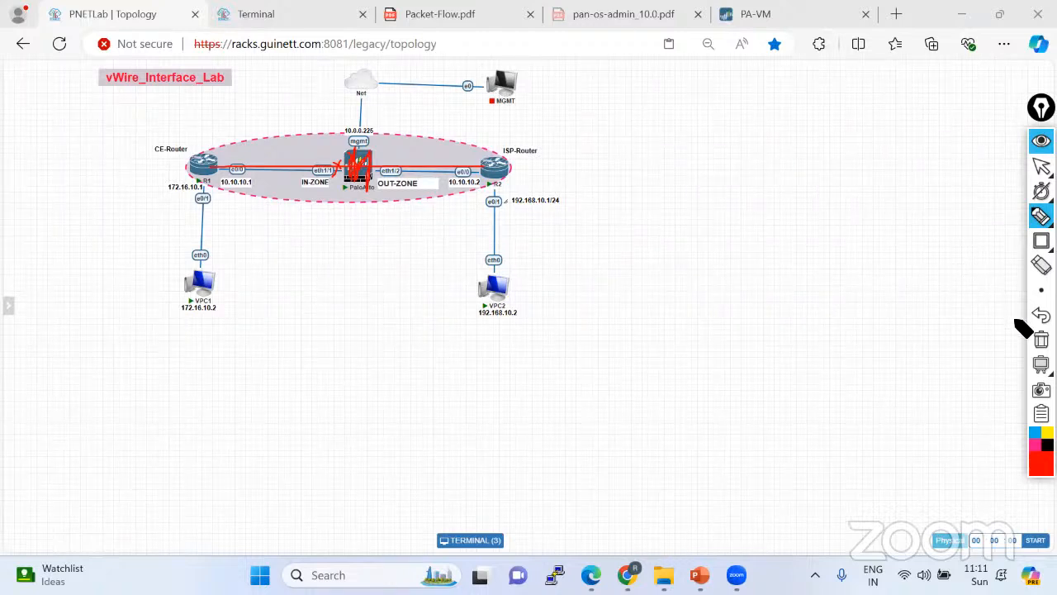
Clear the red annotations, restore normal selection, and switch to the PowerPoint deck.
{"action": "left_click", "coordinate": [1042, 340]}
{"action": "left_click", "coordinate": [1042, 166]}
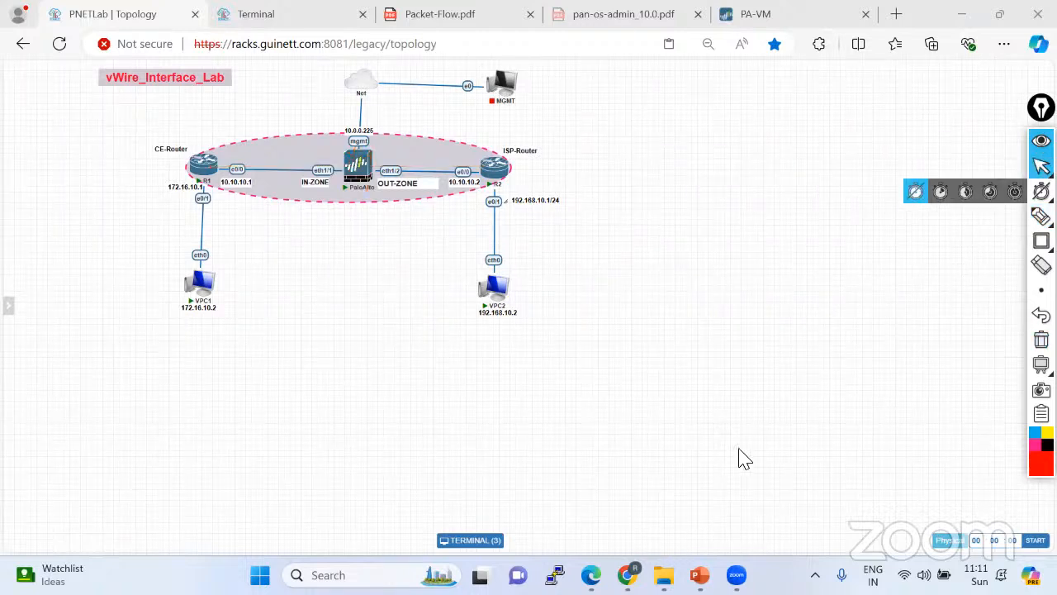
{"action": "key", "text": "alt+Tab"}
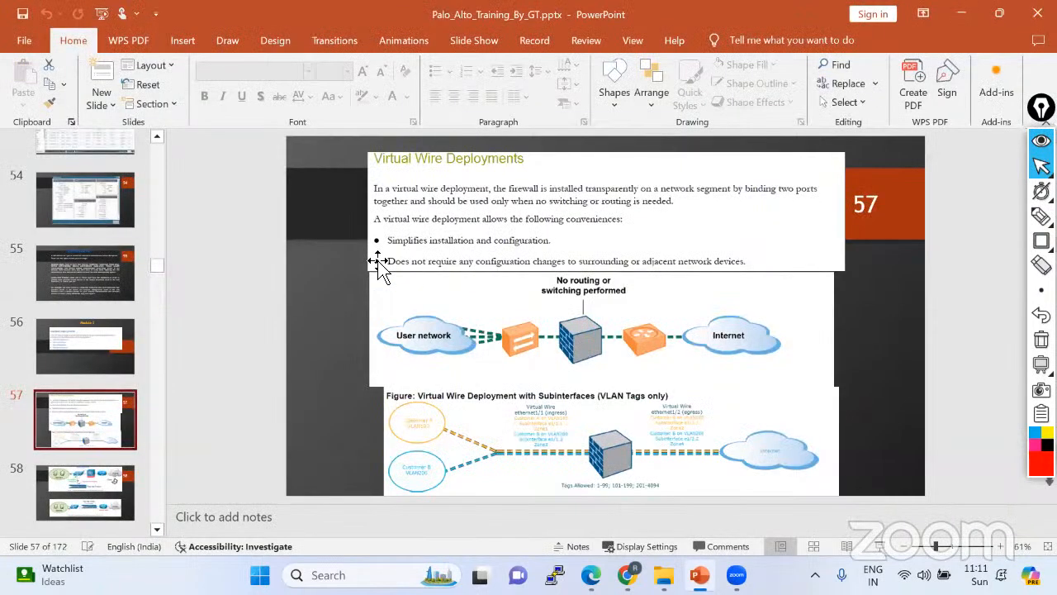
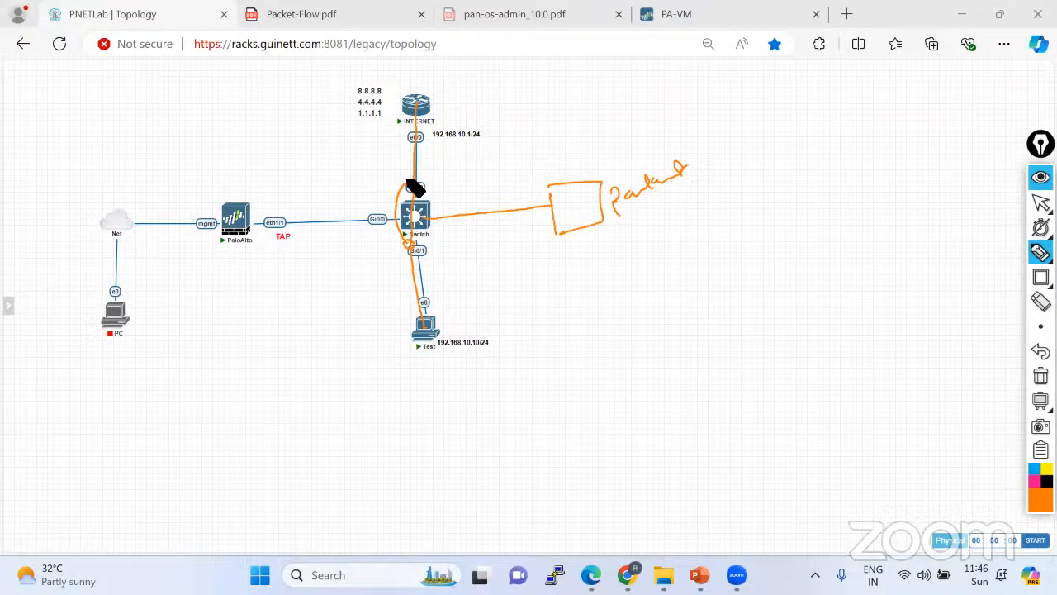
Sketch a line from the switch to a packet box and label it SPAN.
{"action": "left_click_drag", "start_coordinate": [428, 213], "coordinate": [545, 202]}
{"action": "mouse_move", "coordinate": [493, 171]}
{"action": "left_mouse_down"}
{"action": "mouse_move", "coordinate": [482, 182]}
{"action": "mouse_move", "coordinate": [499, 166]}
{"action": "mouse_move", "coordinate": [529, 172]}
{"action": "mouse_move", "coordinate": [545, 156]}
{"action": "left_mouse_up"}
{"action": "left_click_drag", "start_coordinate": [482, 198], "coordinate": [549, 151]}
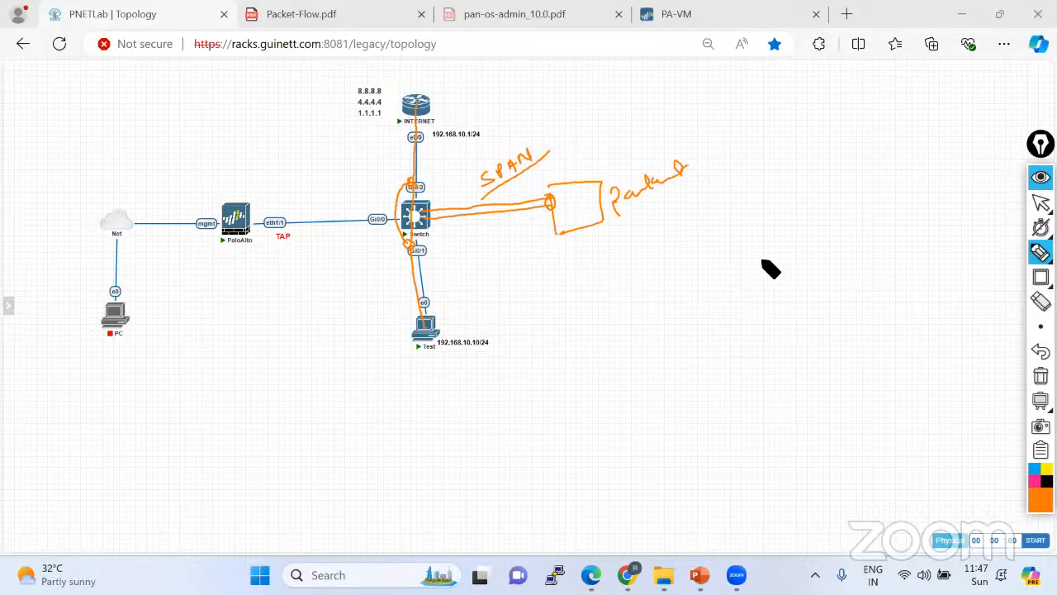
Sketch a remote switch box fed from INTERNET and linked to the Test PC and a far PC, labelled RSPAN.
{"action": "mouse_move", "coordinate": [638, 331]}
{"action": "left_mouse_down"}
{"action": "mouse_move", "coordinate": [643, 283]}
{"action": "mouse_move", "coordinate": [661, 329]}
{"action": "left_mouse_up"}
{"action": "mouse_move", "coordinate": [820, 306]}
{"action": "left_mouse_down"}
{"action": "mouse_move", "coordinate": [818, 259]}
{"action": "mouse_move", "coordinate": [816, 306]}
{"action": "mouse_move", "coordinate": [666, 303]}
{"action": "mouse_move", "coordinate": [661, 329]}
{"action": "mouse_move", "coordinate": [699, 299]}
{"action": "left_mouse_up"}
{"action": "left_click_drag", "start_coordinate": [428, 123], "coordinate": [670, 282]}
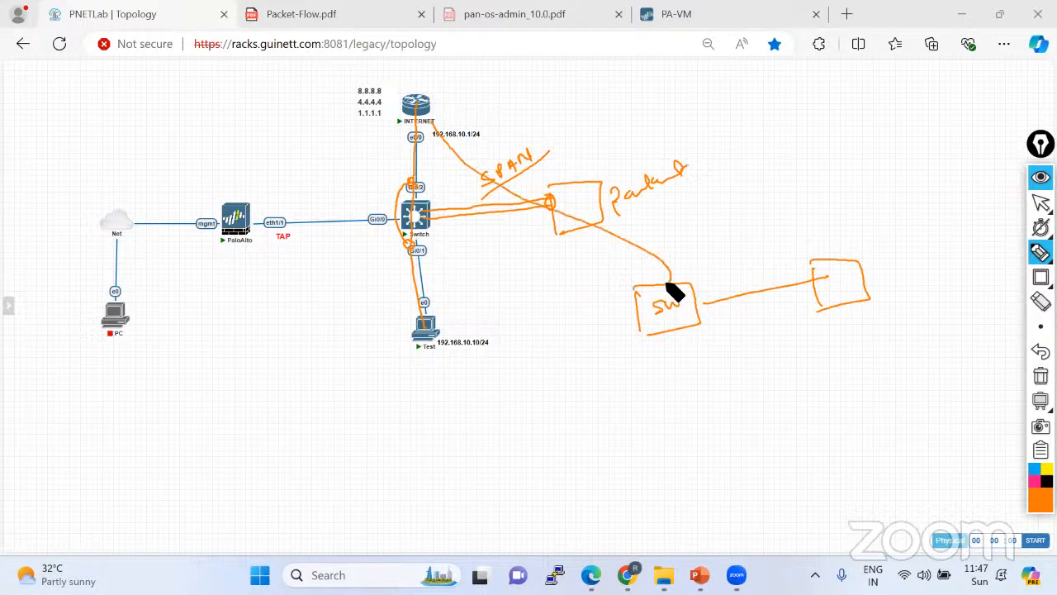
{"action": "left_click_drag", "start_coordinate": [640, 320], "coordinate": [441, 328]}
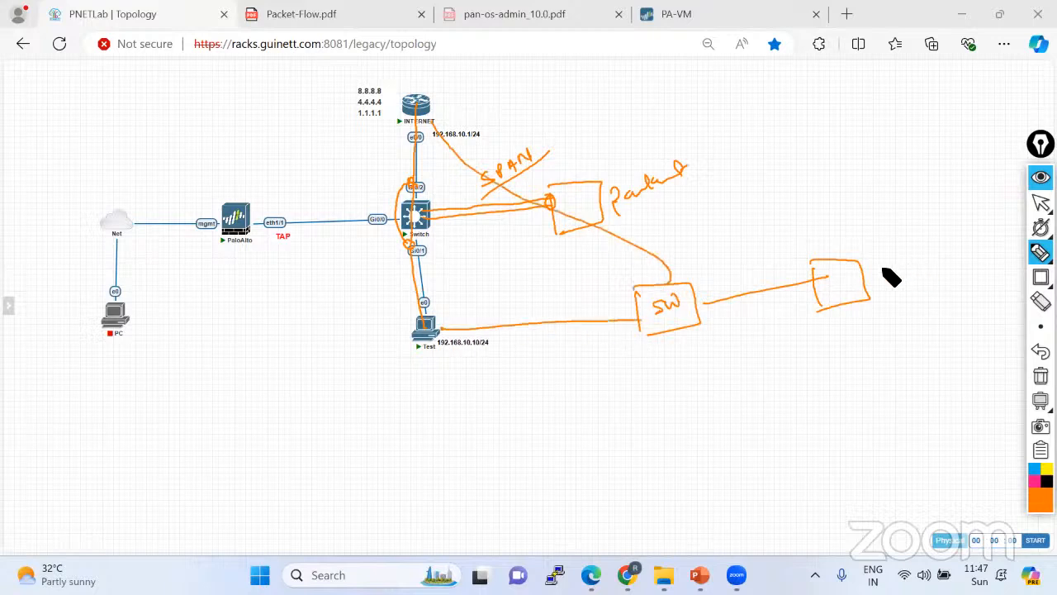
{"action": "mouse_move", "coordinate": [869, 278]}
{"action": "left_mouse_down"}
{"action": "mouse_move", "coordinate": [932, 230]}
{"action": "mouse_move", "coordinate": [942, 262]}
{"action": "mouse_move", "coordinate": [933, 239]}
{"action": "mouse_move", "coordinate": [940, 248]}
{"action": "left_mouse_up"}
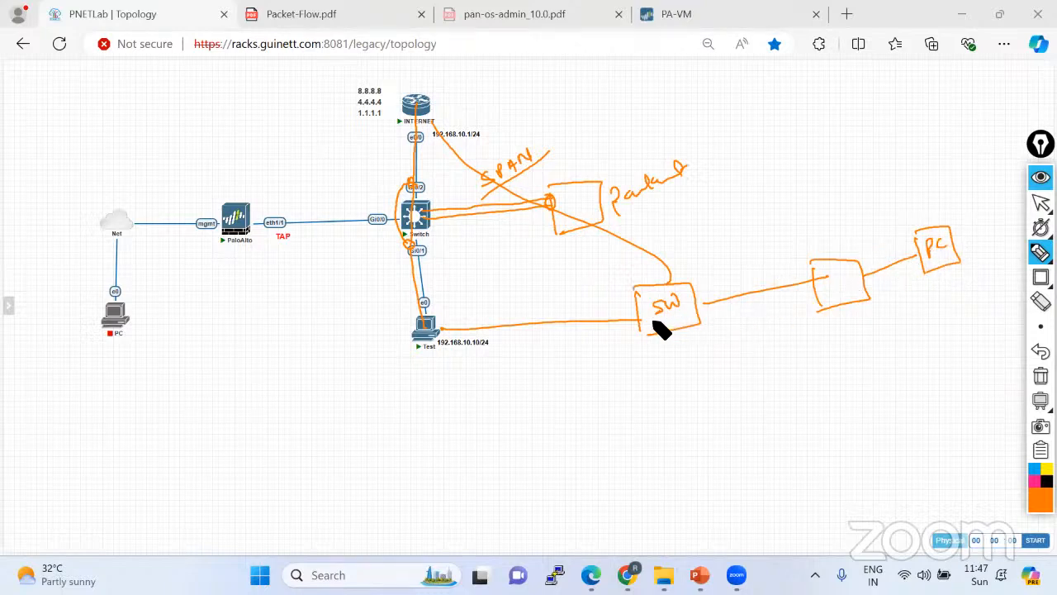
{"action": "left_click_drag", "start_coordinate": [668, 275], "coordinate": [669, 278]}
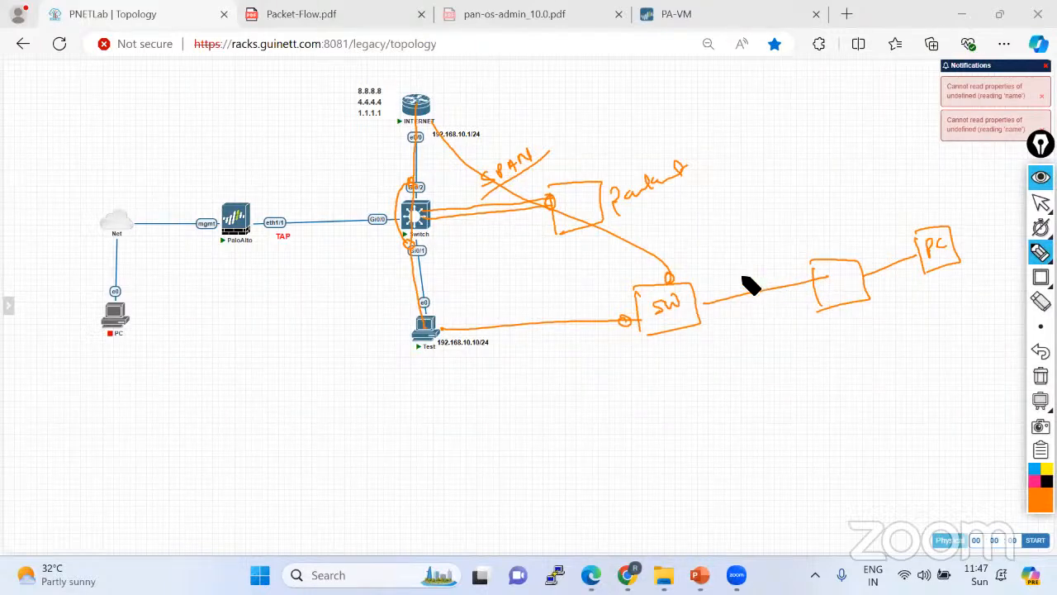
{"action": "mouse_move", "coordinate": [741, 281]}
{"action": "left_mouse_down"}
{"action": "mouse_move", "coordinate": [765, 258]}
{"action": "mouse_move", "coordinate": [791, 263]}
{"action": "mouse_move", "coordinate": [774, 279]}
{"action": "left_mouse_up"}
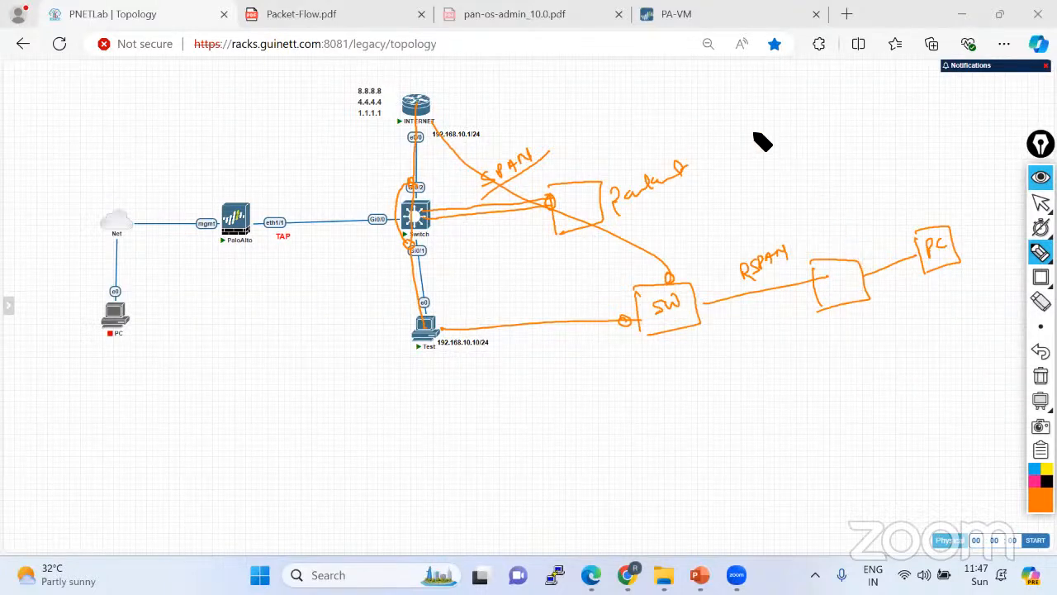
Write ERSPAN at the top right and circle both ends of the RSPAN link.
{"action": "mouse_move", "coordinate": [758, 126]}
{"action": "left_mouse_down"}
{"action": "mouse_move", "coordinate": [760, 140]}
{"action": "mouse_move", "coordinate": [791, 124]}
{"action": "mouse_move", "coordinate": [807, 129]}
{"action": "mouse_move", "coordinate": [844, 100]}
{"action": "left_mouse_up"}
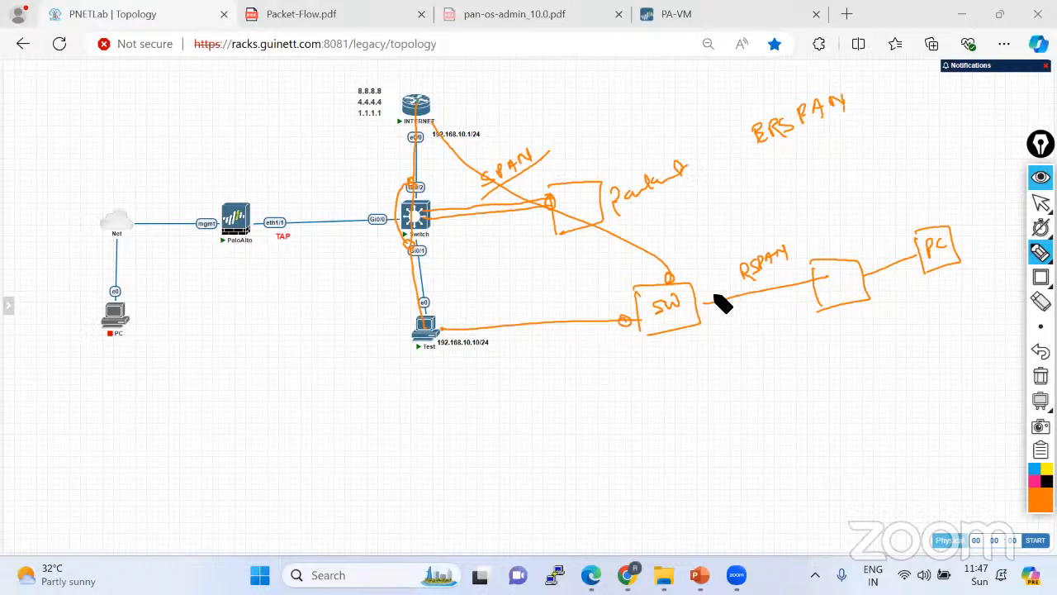
{"action": "left_click_drag", "start_coordinate": [715, 291], "coordinate": [712, 292]}
{"action": "left_click_drag", "start_coordinate": [803, 279], "coordinate": [800, 281]}
Wipe the old sketch, circle the switch's Gi0/2 and Gi0/1 ports, and draw a box to the right.
{"action": "left_click", "coordinate": [1041, 376]}
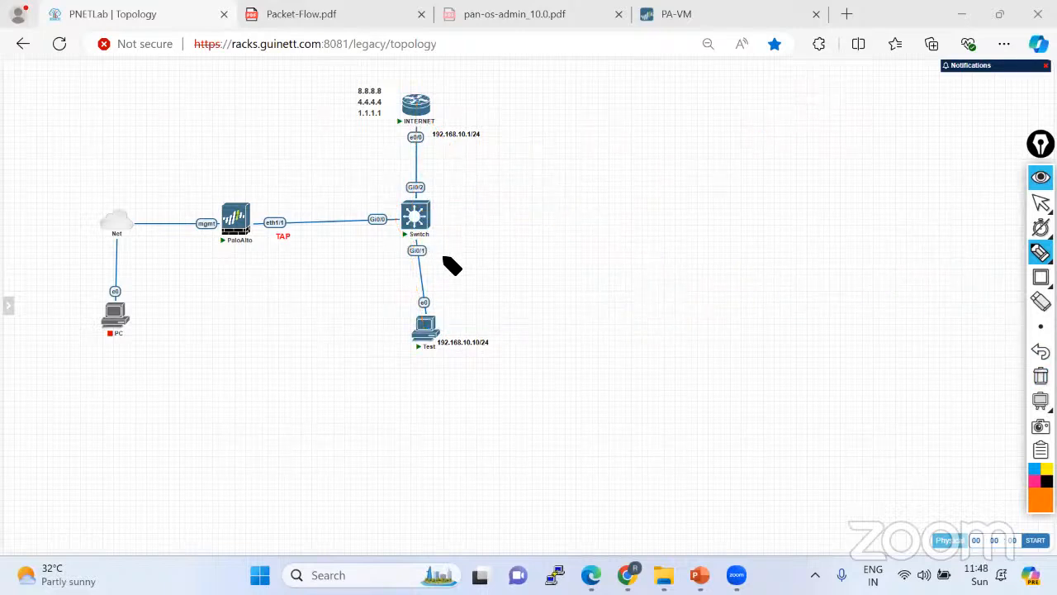
{"action": "mouse_move", "coordinate": [427, 245]}
{"action": "left_mouse_down"}
{"action": "mouse_move", "coordinate": [409, 248]}
{"action": "mouse_move", "coordinate": [426, 251]}
{"action": "mouse_move", "coordinate": [418, 183]}
{"action": "mouse_move", "coordinate": [420, 198]}
{"action": "mouse_move", "coordinate": [625, 171]}
{"action": "left_mouse_up"}
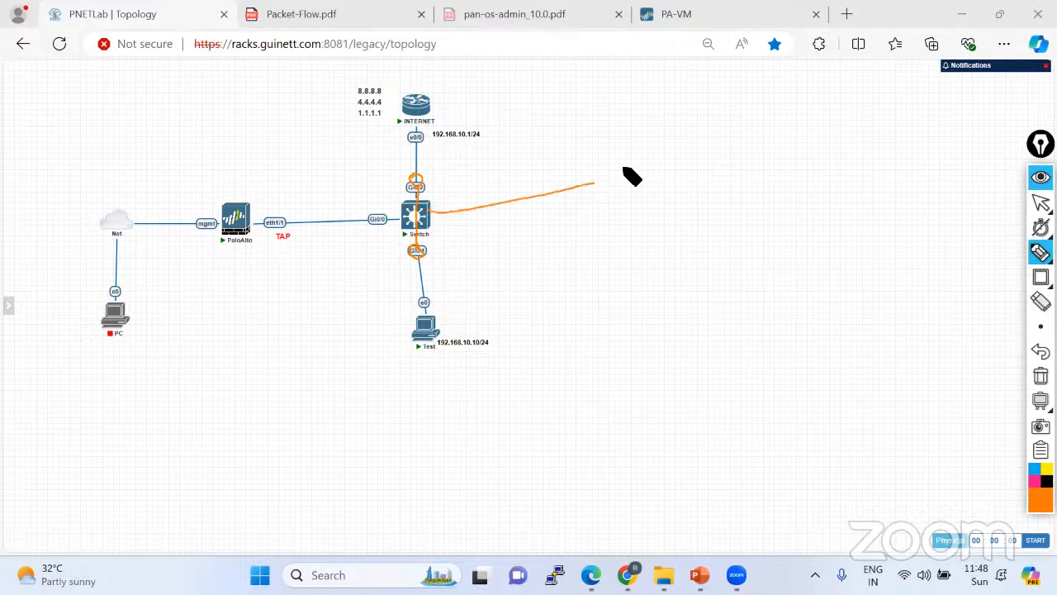
{"action": "mouse_move", "coordinate": [609, 211]}
{"action": "left_mouse_down"}
{"action": "mouse_move", "coordinate": [604, 156]}
{"action": "mouse_move", "coordinate": [618, 226]}
{"action": "mouse_move", "coordinate": [601, 222]}
{"action": "left_mouse_up"}
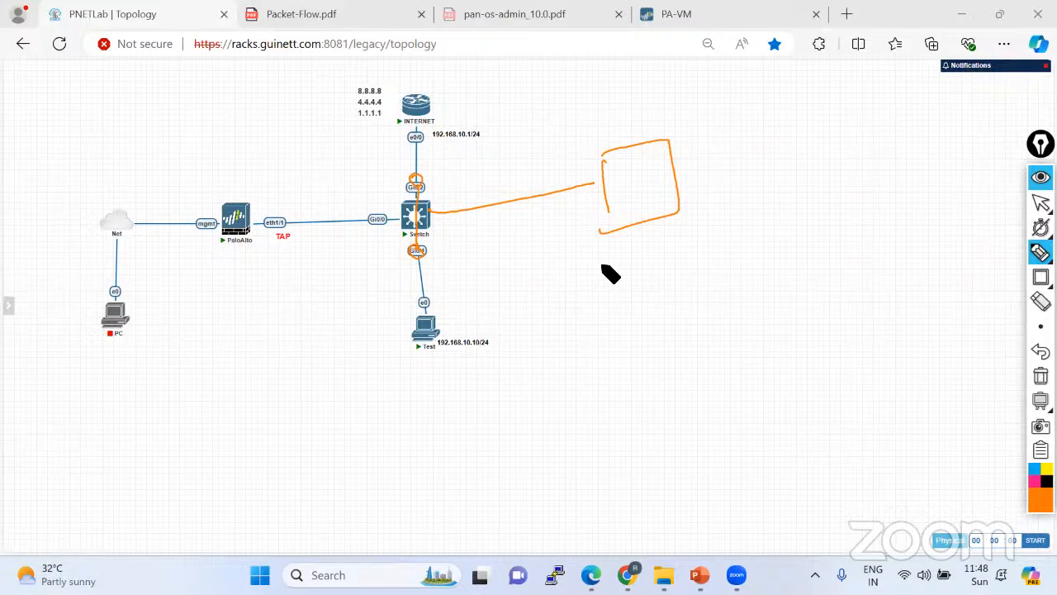
Pause and resume the annotation pen, then write VLAN below the drawn box.
{"action": "left_click", "coordinate": [1041, 203]}
{"action": "left_click", "coordinate": [60, 44]}
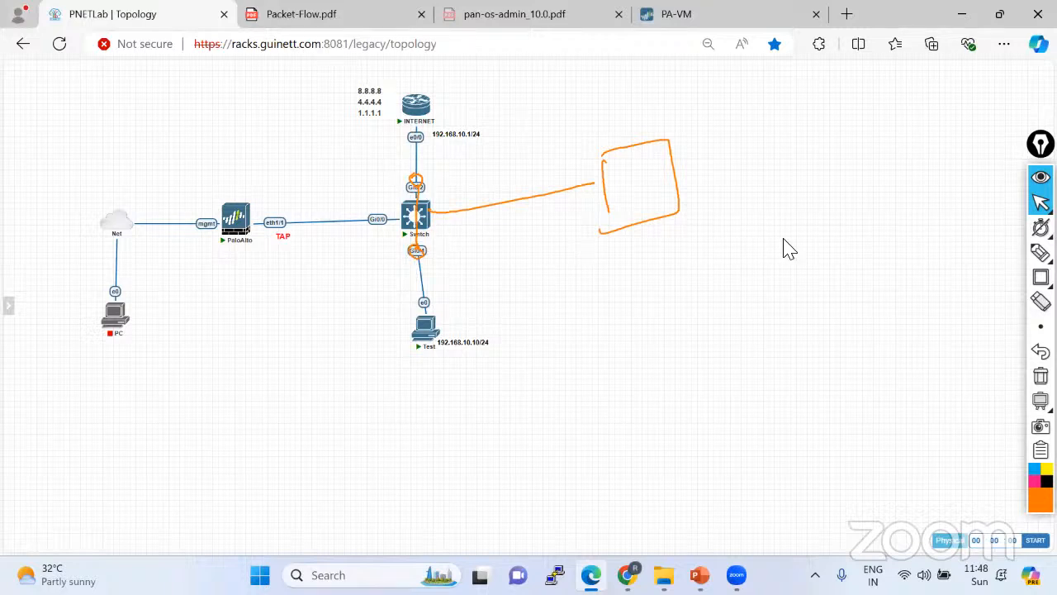
{"action": "left_click", "coordinate": [1041, 252]}
{"action": "left_click", "coordinate": [965, 255]}
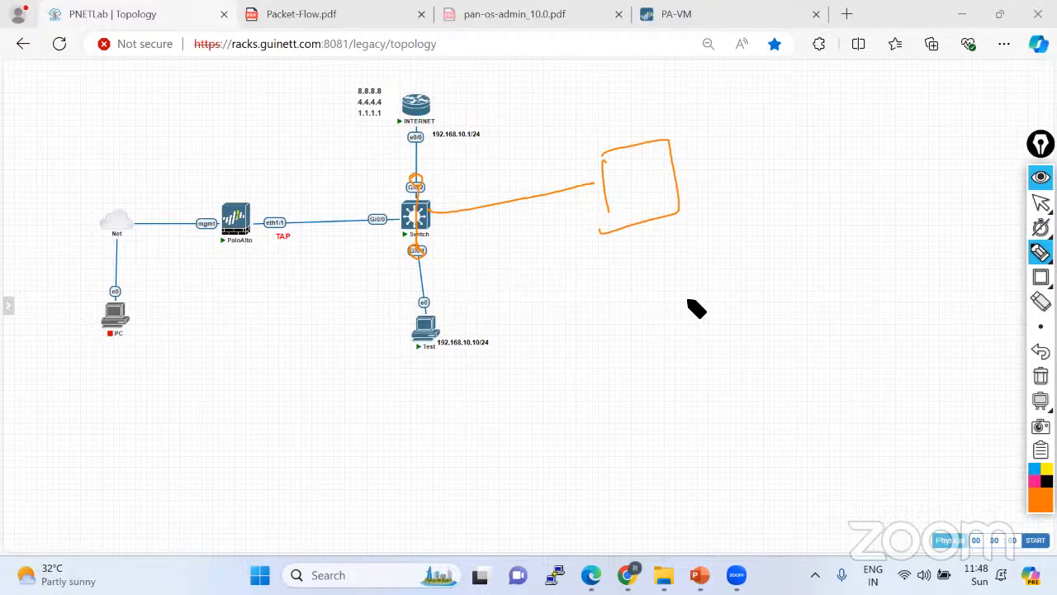
{"action": "mouse_move", "coordinate": [689, 290]}
{"action": "left_mouse_down"}
{"action": "mouse_move", "coordinate": [717, 299]}
{"action": "mouse_move", "coordinate": [743, 276]}
{"action": "left_mouse_up"}
Box the VLAN label and add circled L3 and EP labels beneath it.
{"action": "left_click_drag", "start_coordinate": [671, 324], "coordinate": [793, 269]}
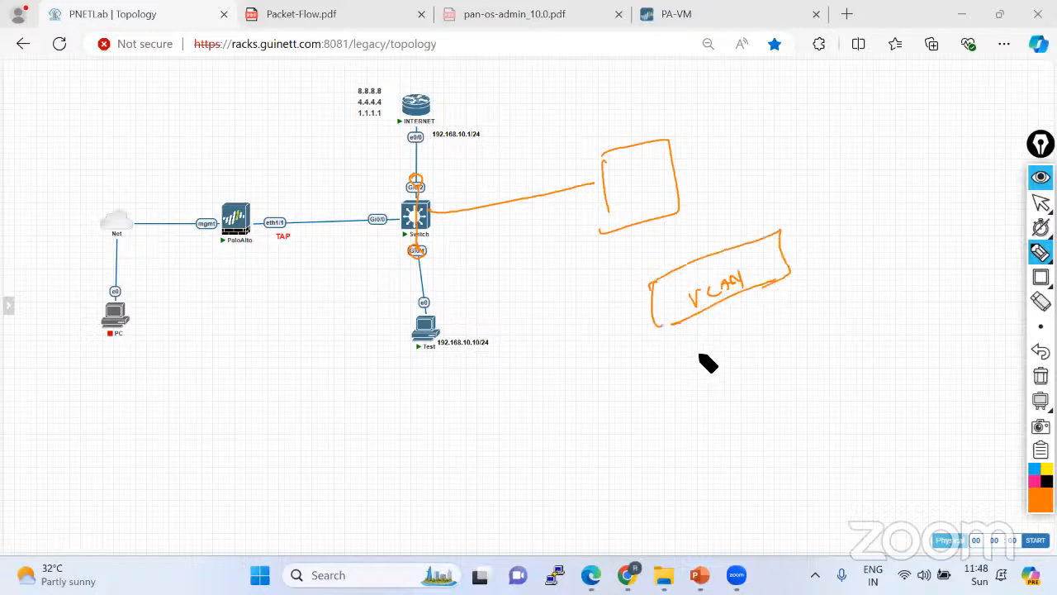
{"action": "mouse_move", "coordinate": [699, 333]}
{"action": "left_mouse_down"}
{"action": "mouse_move", "coordinate": [708, 357]}
{"action": "mouse_move", "coordinate": [782, 324]}
{"action": "left_mouse_up"}
{"action": "mouse_move", "coordinate": [780, 308]}
{"action": "left_mouse_down"}
{"action": "mouse_move", "coordinate": [787, 326]}
{"action": "mouse_move", "coordinate": [808, 298]}
{"action": "mouse_move", "coordinate": [760, 334]}
{"action": "left_mouse_up"}
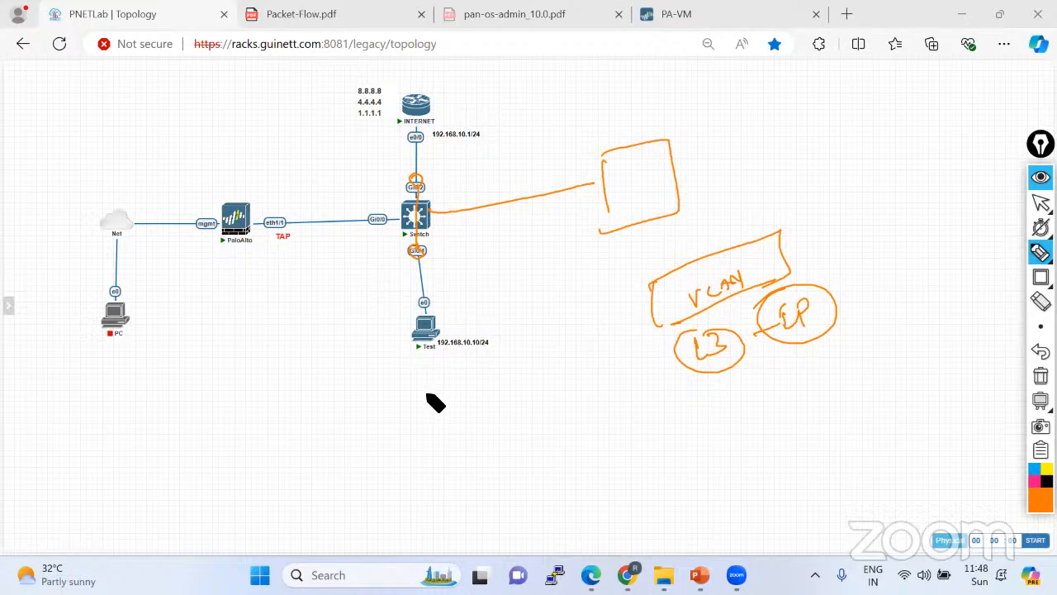
Circle the PaloAlto, write Monitoring and Log Capture, and trace traffic from Test PC through the switch.
{"action": "mouse_move", "coordinate": [246, 209]}
{"action": "left_mouse_down"}
{"action": "mouse_move", "coordinate": [256, 252]}
{"action": "mouse_move", "coordinate": [239, 190]}
{"action": "left_mouse_up"}
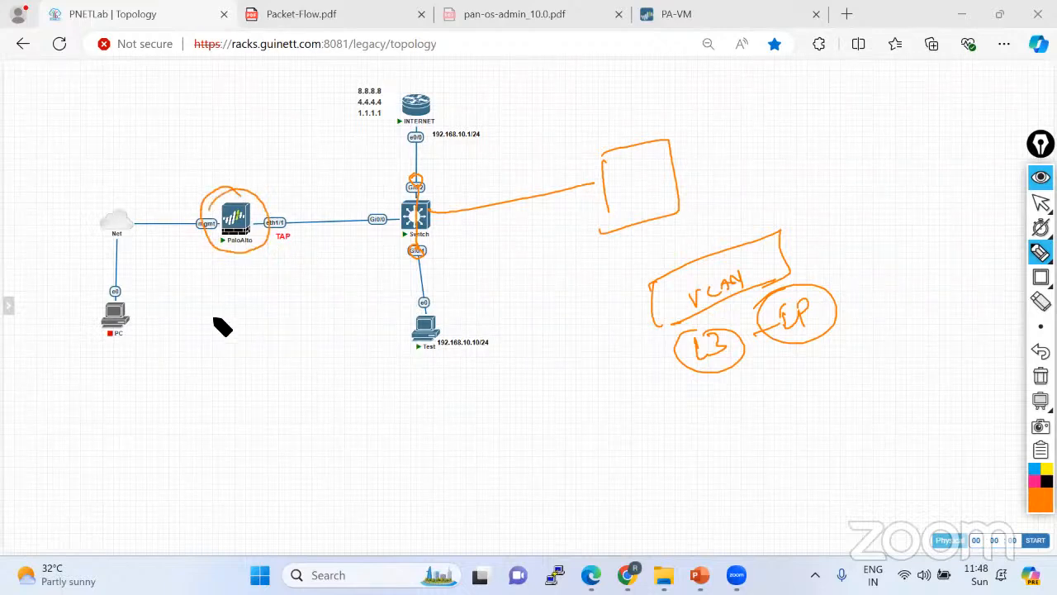
{"action": "mouse_move", "coordinate": [181, 319]}
{"action": "left_mouse_down"}
{"action": "mouse_move", "coordinate": [248, 289]}
{"action": "mouse_move", "coordinate": [261, 267]}
{"action": "mouse_move", "coordinate": [279, 288]}
{"action": "mouse_move", "coordinate": [172, 348]}
{"action": "left_mouse_up"}
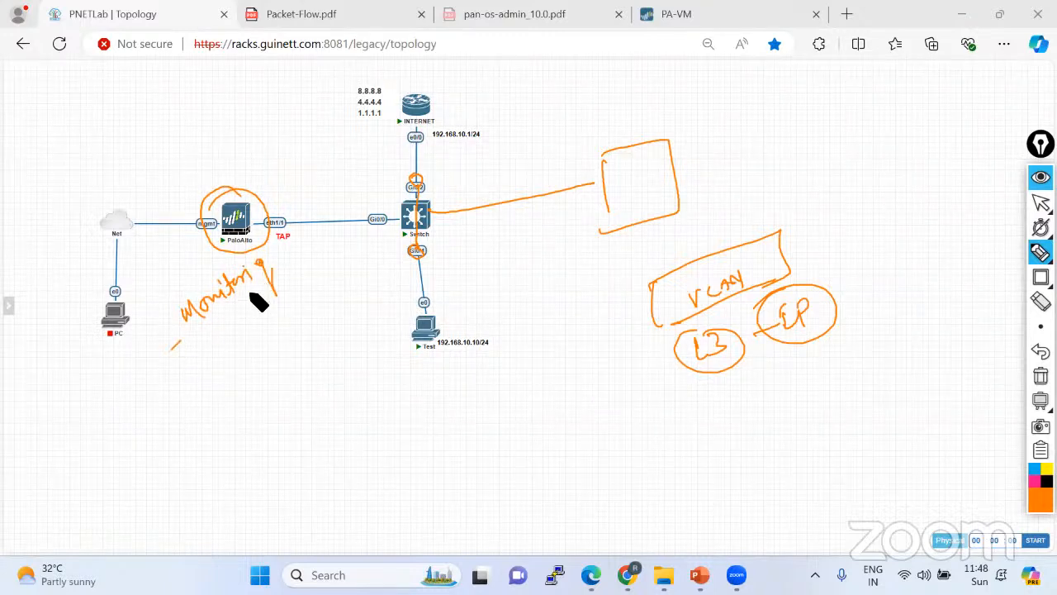
{"action": "mouse_move", "coordinate": [414, 329]}
{"action": "left_mouse_down"}
{"action": "mouse_move", "coordinate": [427, 108]}
{"action": "mouse_move", "coordinate": [413, 231]}
{"action": "mouse_move", "coordinate": [420, 220]}
{"action": "mouse_move", "coordinate": [264, 223]}
{"action": "left_mouse_up"}
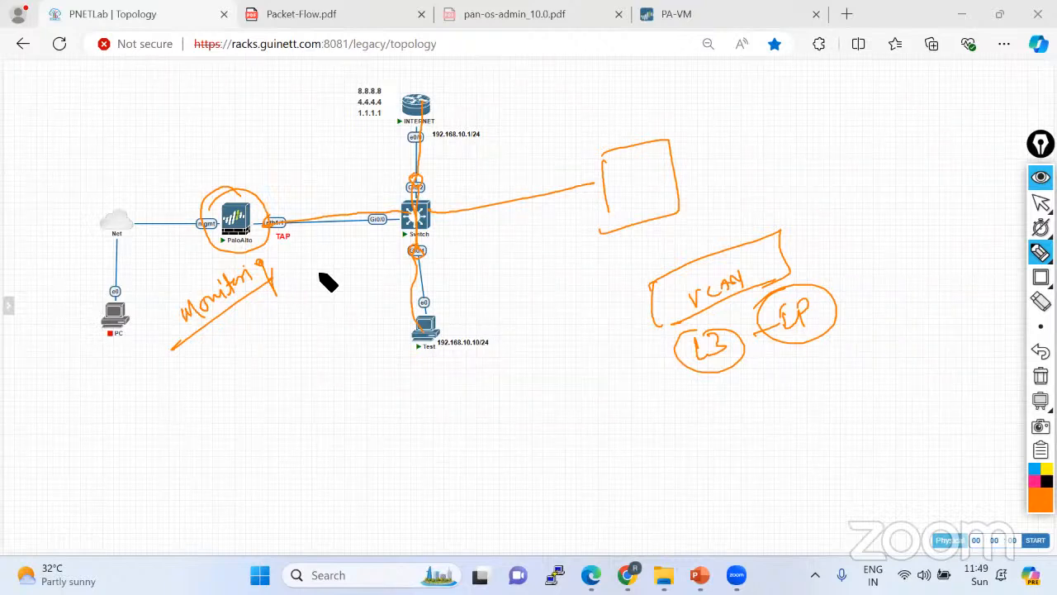
{"action": "mouse_move", "coordinate": [232, 329]}
{"action": "left_mouse_down"}
{"action": "mouse_move", "coordinate": [283, 344]}
{"action": "mouse_move", "coordinate": [281, 315]}
{"action": "mouse_move", "coordinate": [306, 311]}
{"action": "mouse_move", "coordinate": [302, 286]}
{"action": "mouse_move", "coordinate": [325, 276]}
{"action": "mouse_move", "coordinate": [339, 307]}
{"action": "left_mouse_up"}
{"action": "left_click_drag", "start_coordinate": [264, 377], "coordinate": [385, 247]}
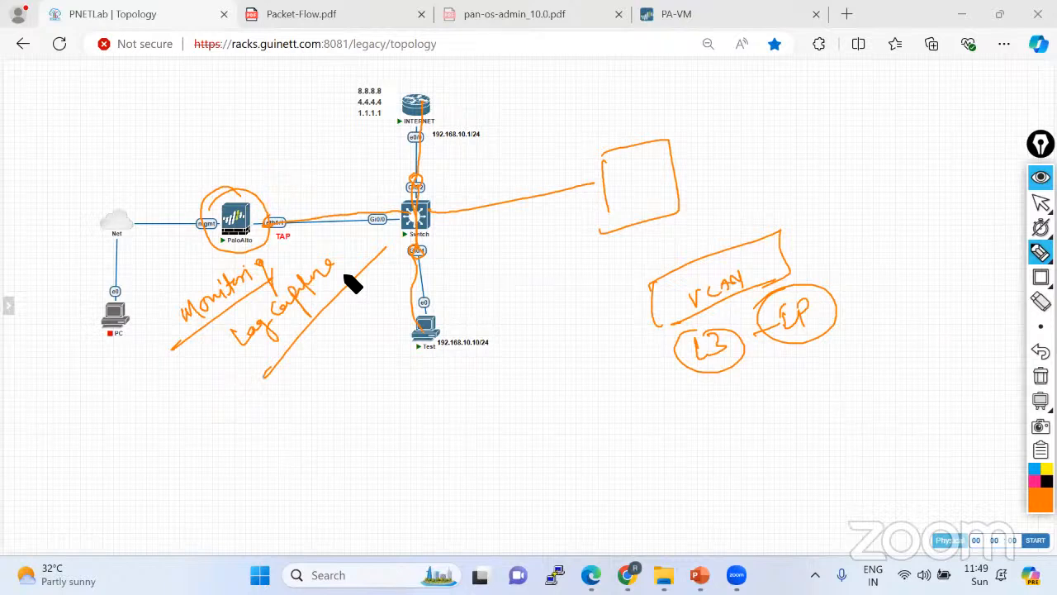
{"action": "left_click", "coordinate": [1041, 376]}
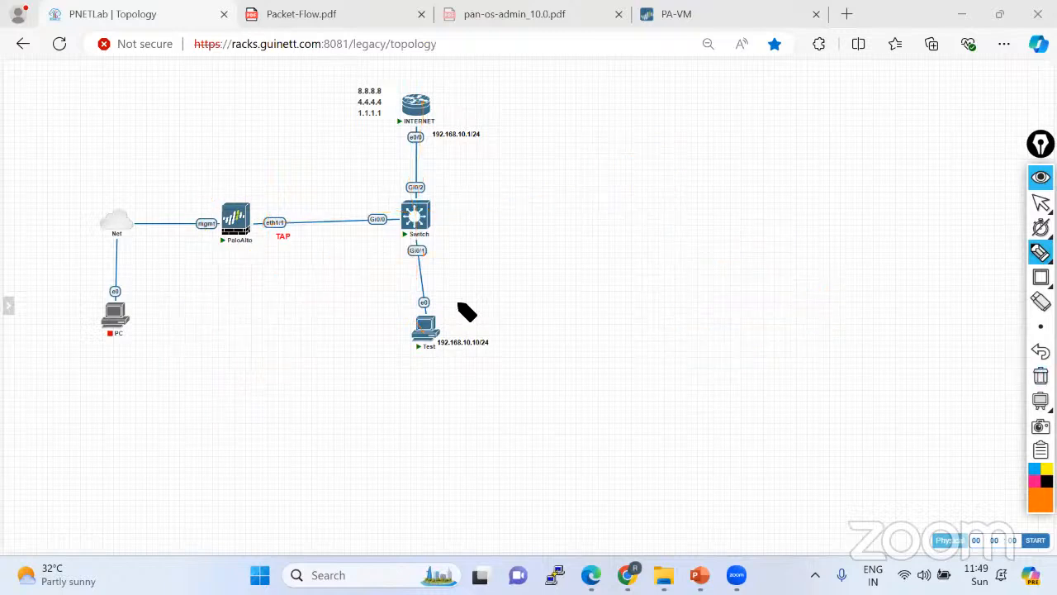
{"action": "mouse_move", "coordinate": [425, 324]}
{"action": "left_mouse_down"}
{"action": "mouse_move", "coordinate": [413, 236]}
{"action": "mouse_move", "coordinate": [417, 135]}
{"action": "left_mouse_up"}
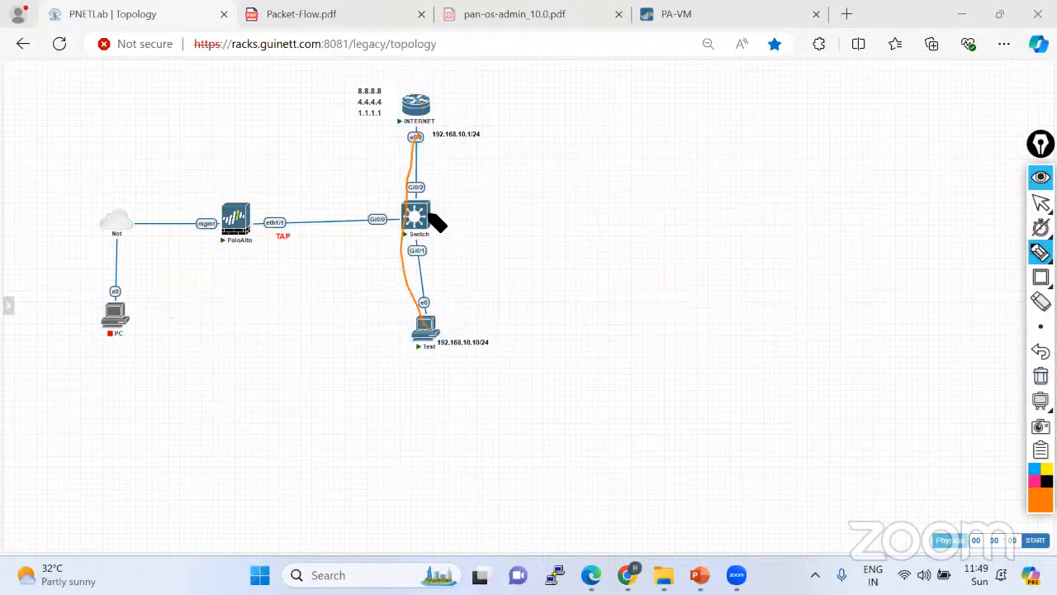
{"action": "mouse_move", "coordinate": [412, 178]}
{"action": "left_mouse_down"}
{"action": "mouse_move", "coordinate": [429, 194]}
{"action": "mouse_move", "coordinate": [404, 176]}
{"action": "left_mouse_up"}
{"action": "mouse_move", "coordinate": [426, 237]}
{"action": "left_mouse_down"}
{"action": "mouse_move", "coordinate": [410, 260]}
{"action": "mouse_move", "coordinate": [429, 246]}
{"action": "mouse_move", "coordinate": [377, 221]}
{"action": "mouse_move", "coordinate": [249, 220]}
{"action": "mouse_move", "coordinate": [283, 243]}
{"action": "mouse_move", "coordinate": [264, 218]}
{"action": "left_mouse_up"}
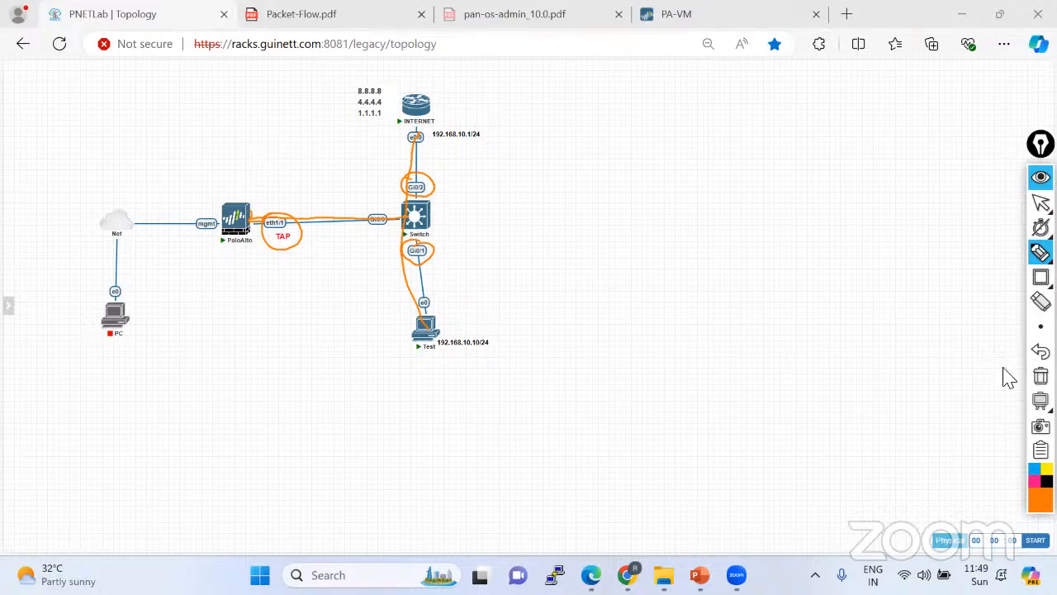
{"action": "left_click", "coordinate": [1041, 376]}
{"action": "left_click", "coordinate": [1040, 202]}
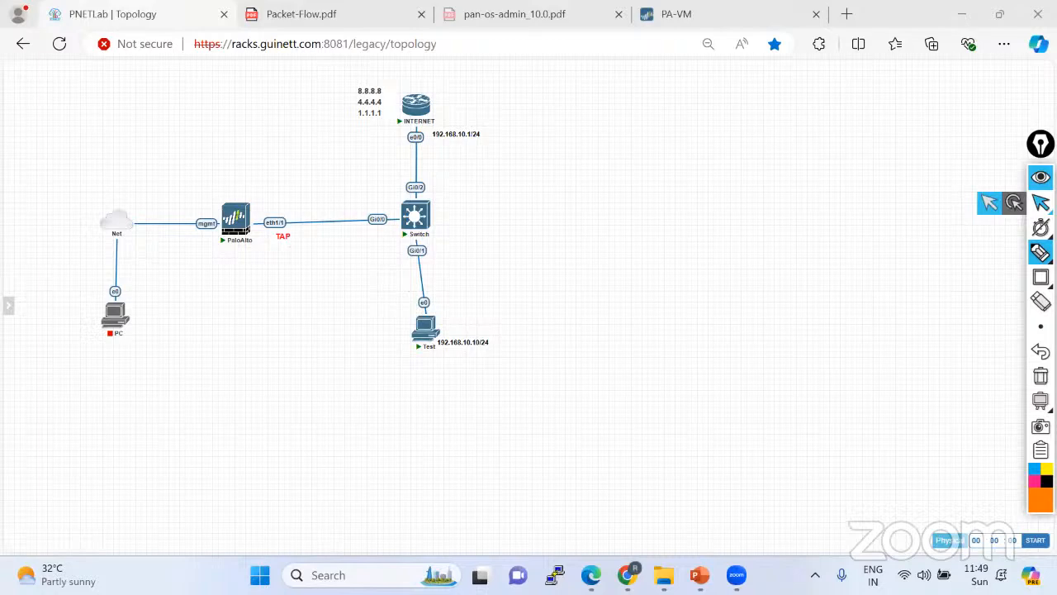
Open the PaloAlto node's console in its own PNETLab terminal tab.
{"action": "left_click", "coordinate": [703, 14]}
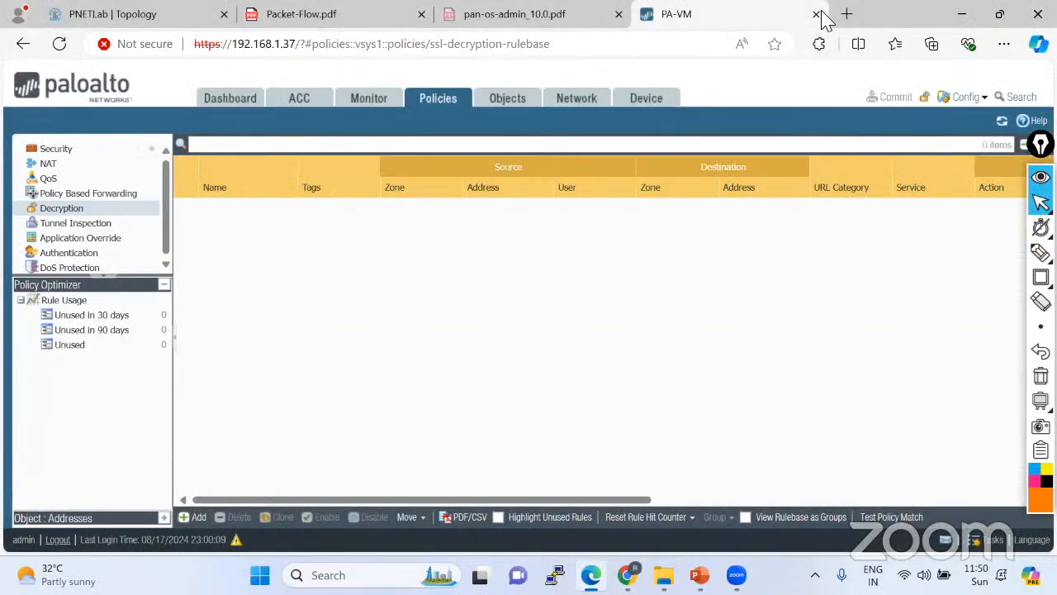
{"action": "key", "text": "ctrl+w"}
{"action": "left_click", "coordinate": [144, 16]}
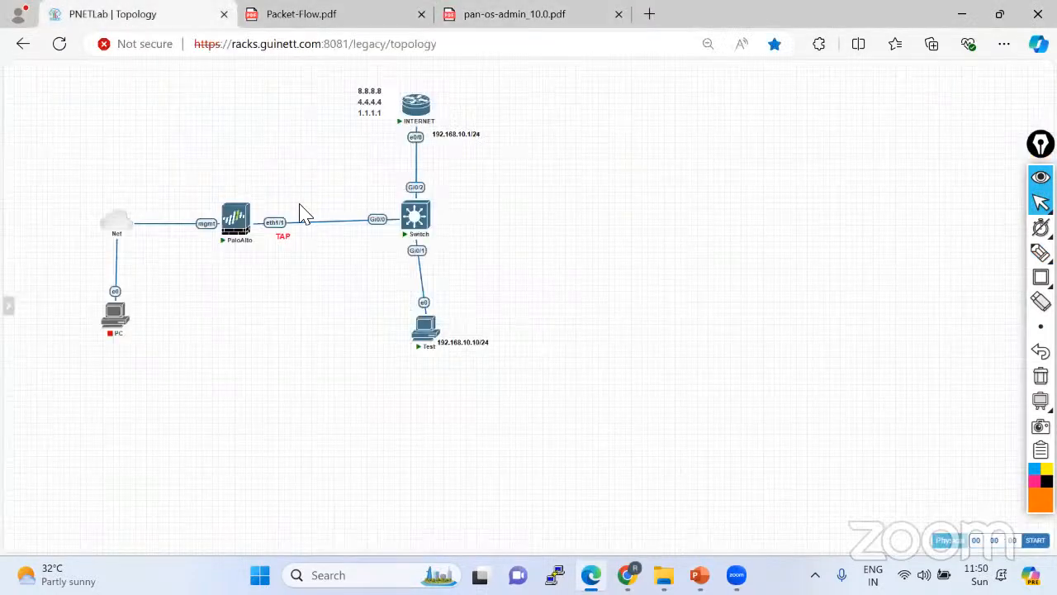
{"action": "left_click", "coordinate": [236, 229]}
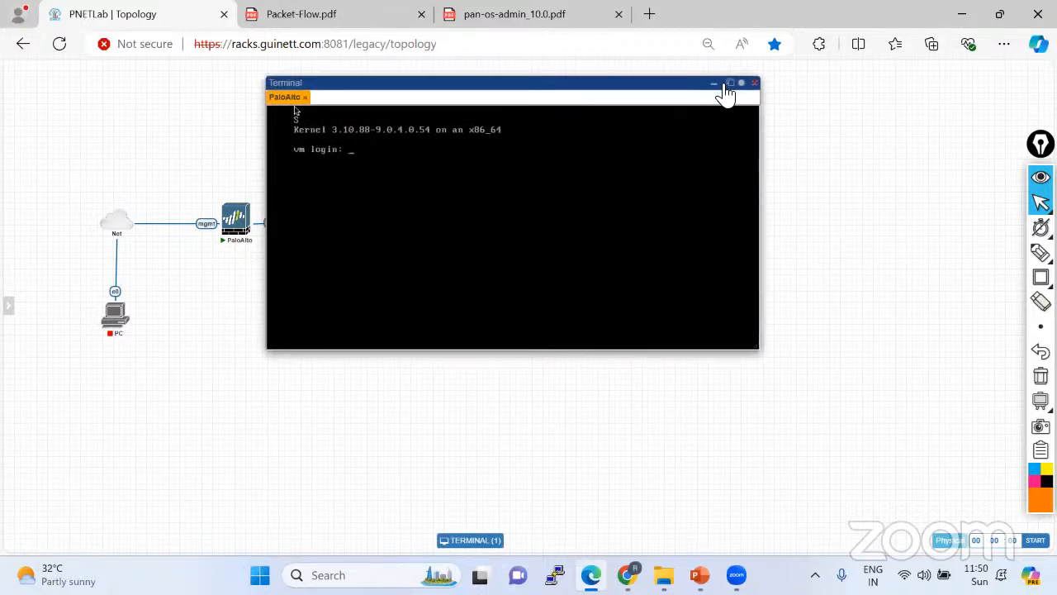
{"action": "left_click", "coordinate": [731, 82]}
{"action": "left_click", "coordinate": [163, 16]}
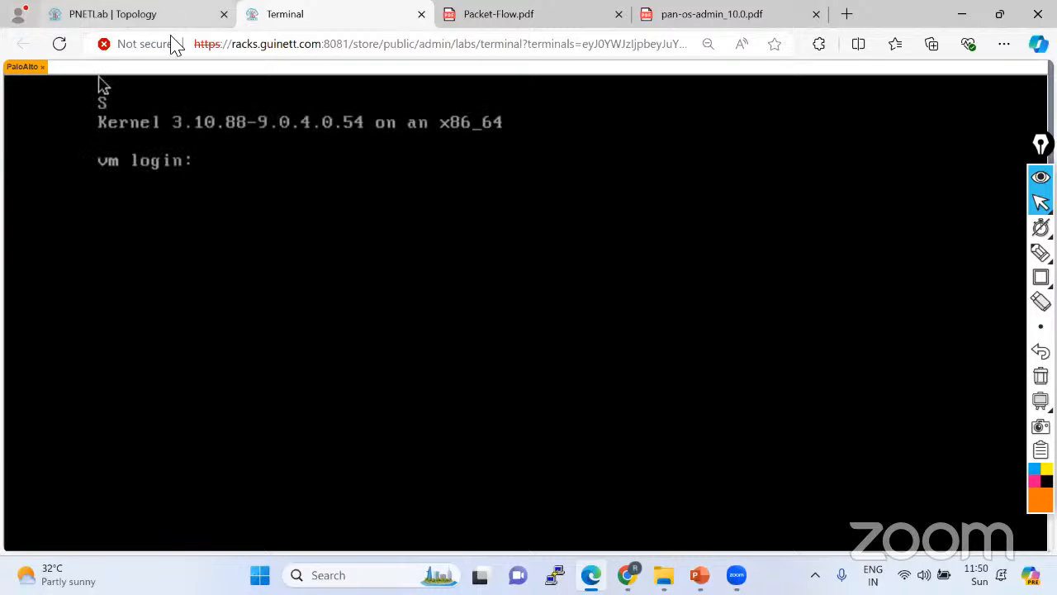
{"action": "double_click", "coordinate": [238, 207]}
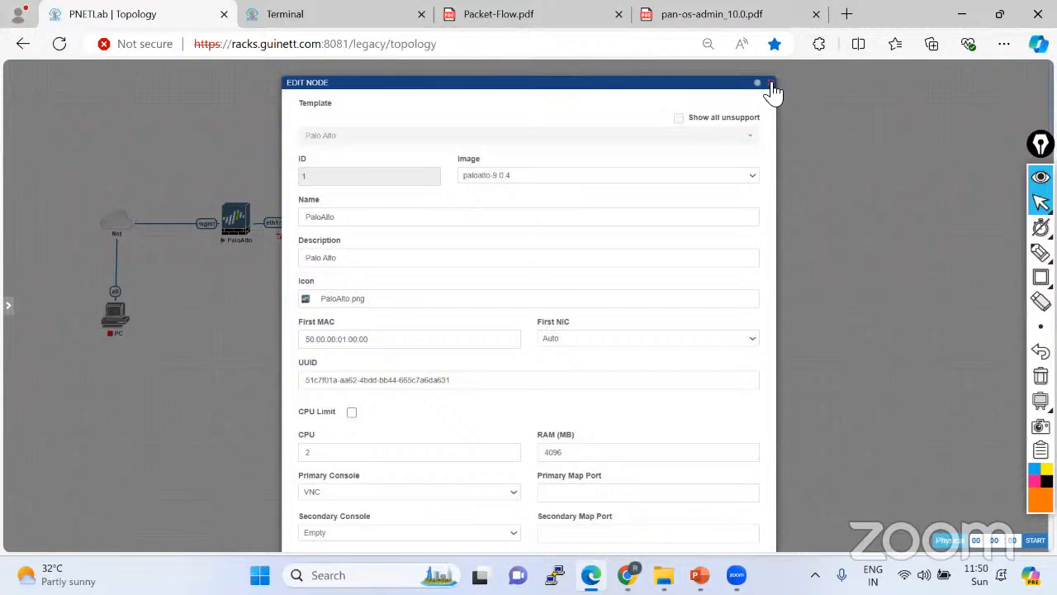
{"action": "left_click", "coordinate": [770, 83]}
{"action": "left_click", "coordinate": [307, 16]}
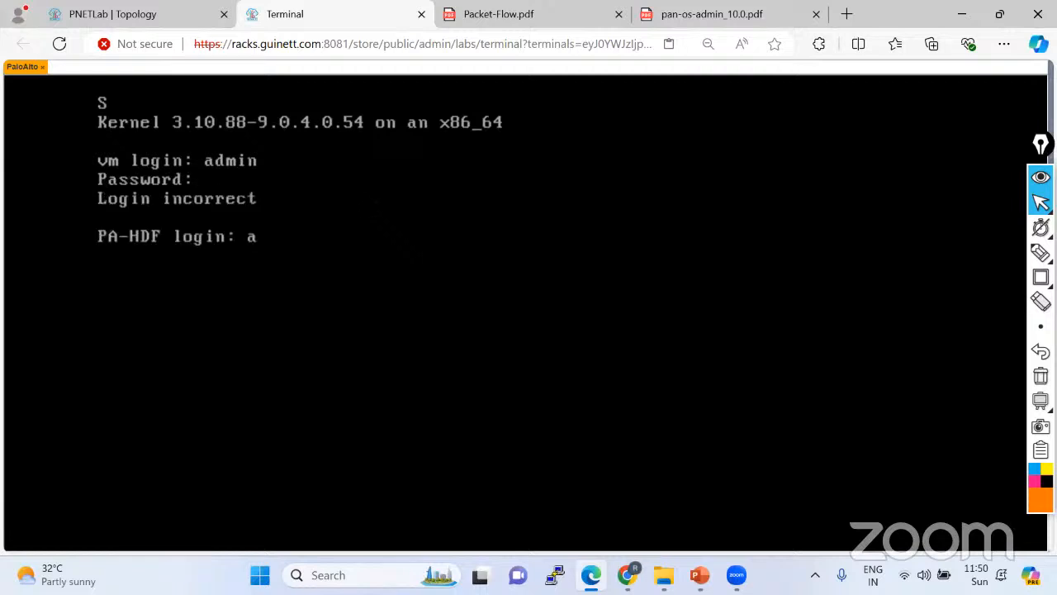
Try logging in to PA-HDF as admin; every attempt is rejected back to the login prompt.
{"action": "type", "text": "dmin"}
{"action": "key", "text": "Return"}
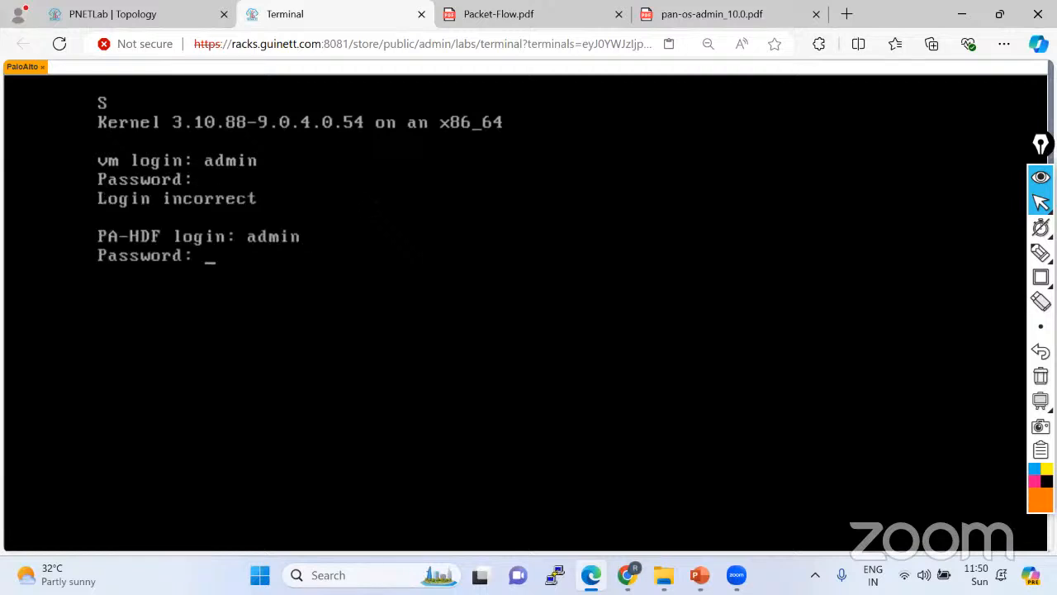
{"action": "type", "text": "a"}
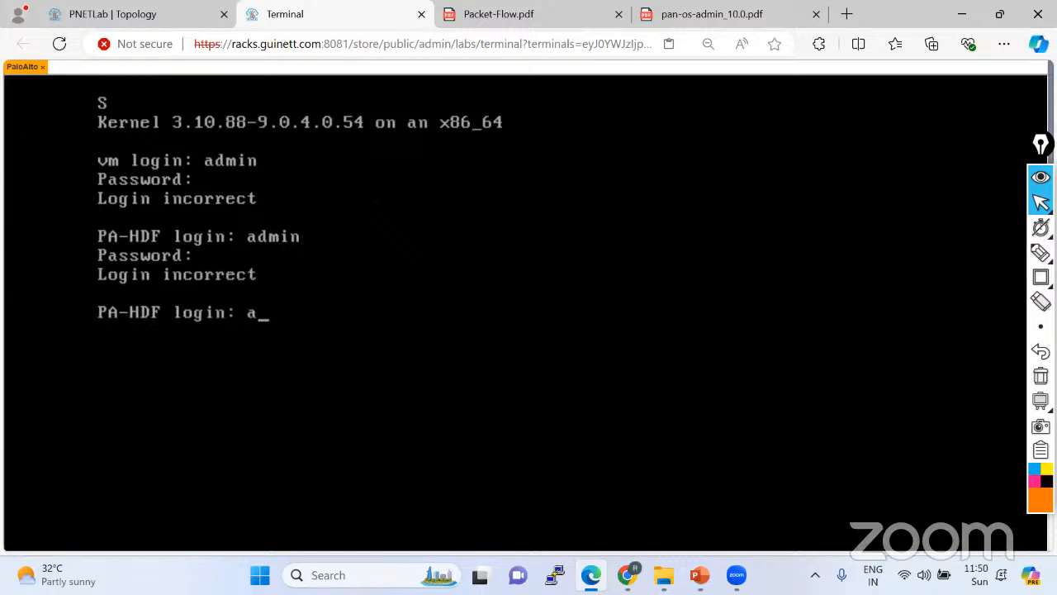
{"action": "type", "text": "dmind"}
{"action": "key", "text": "Return"}
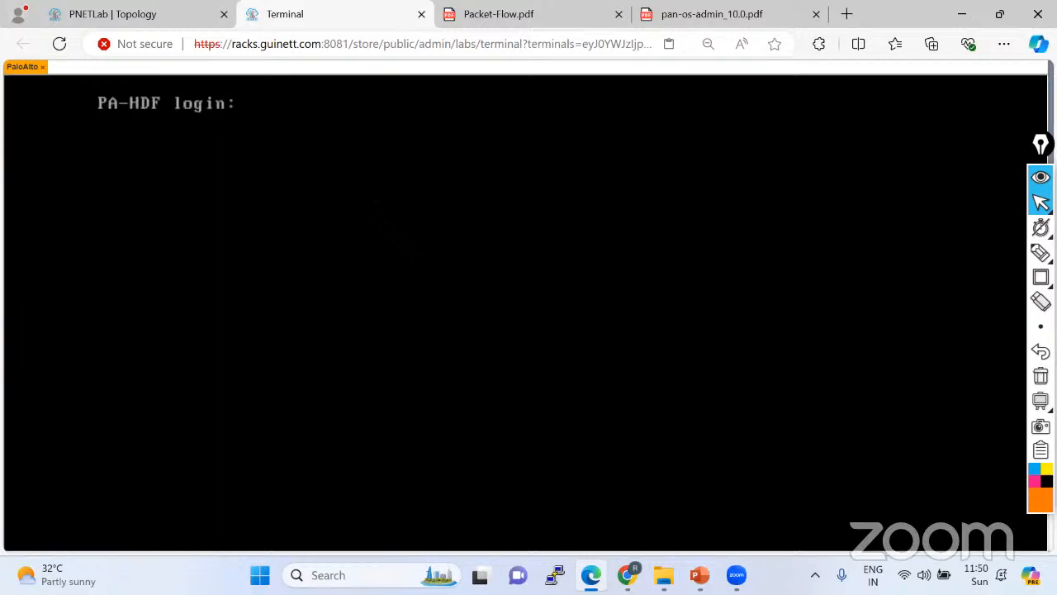
{"action": "type", "text": "admin"}
{"action": "key", "text": "Return"}
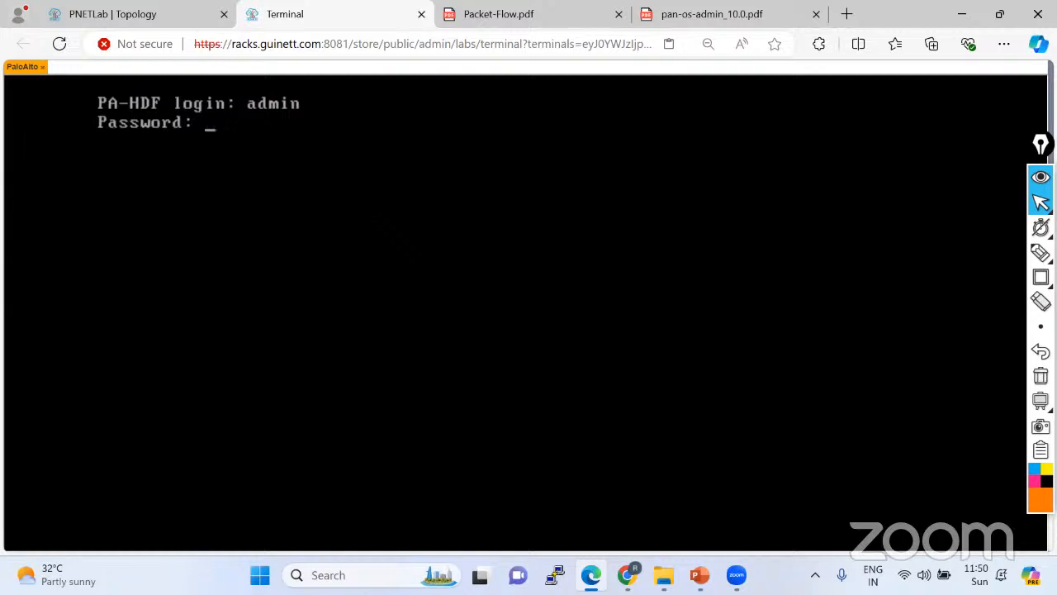
{"action": "key", "text": "Return"}
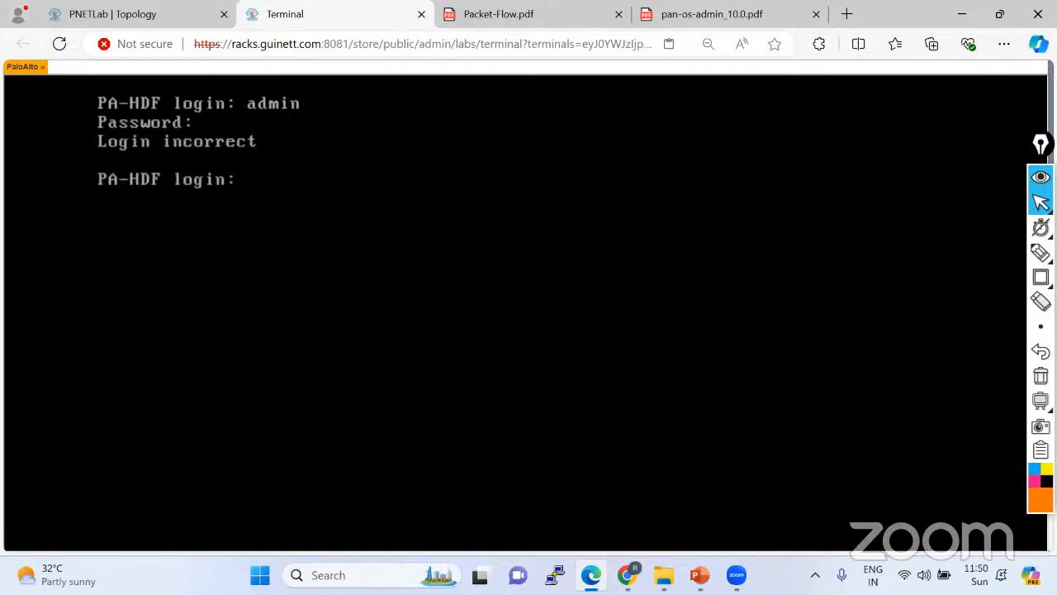
{"action": "left_click", "coordinate": [153, 23]}
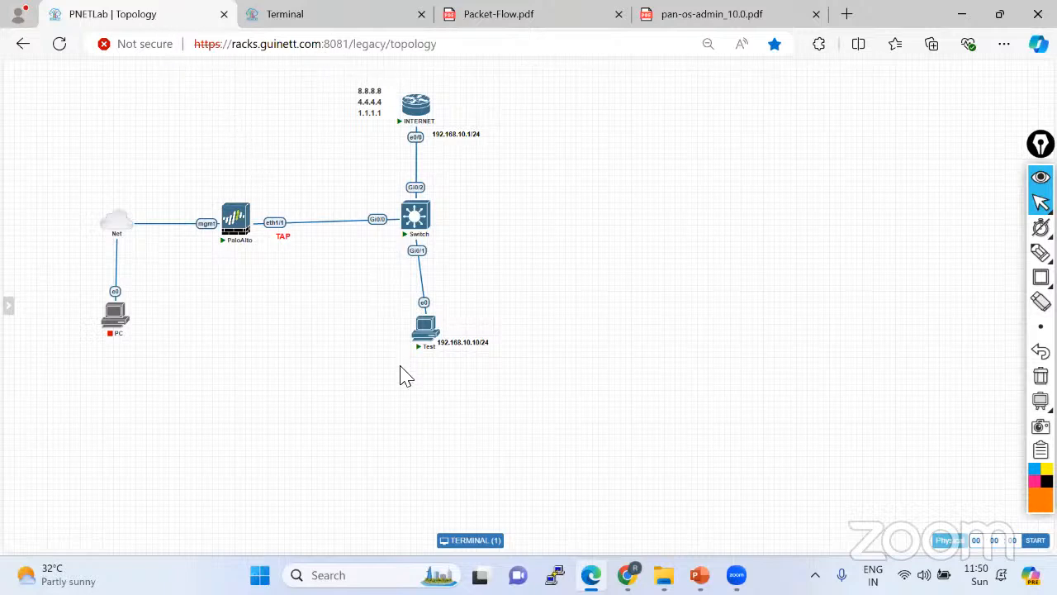
Open the Switch console and enter global configuration mode with en and conf t.
{"action": "mouse_move", "coordinate": [433, 225]}
{"action": "left_click", "coordinate": [417, 216]}
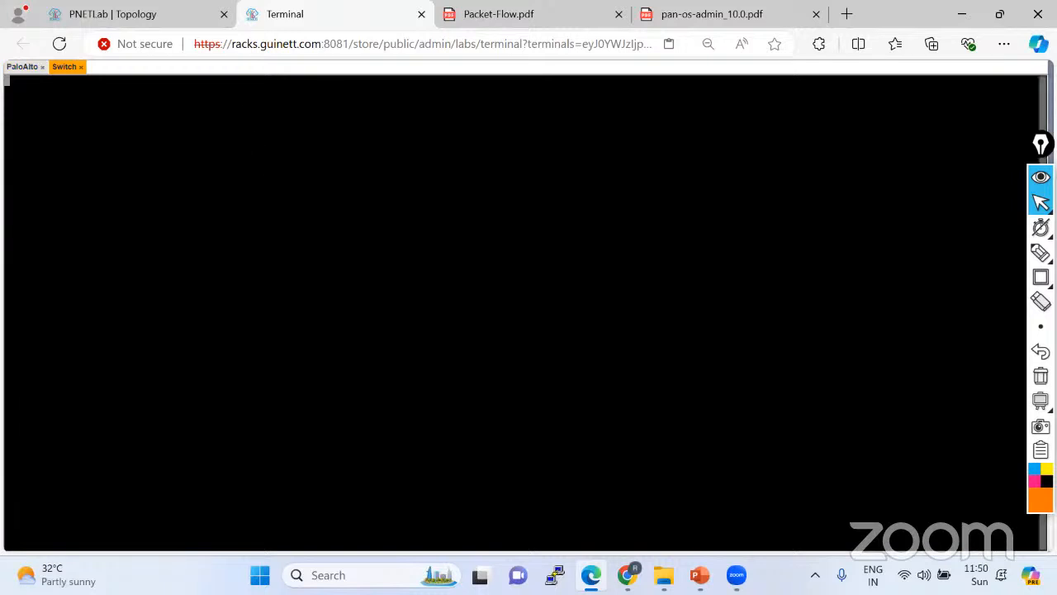
{"action": "key", "text": "Return"}
{"action": "key", "text": "Return"}
{"action": "key", "text": "Return"}
{"action": "key", "text": "Return"}
{"action": "key", "text": "Return"}
{"action": "key", "text": "Return"}
{"action": "key", "text": "Return"}
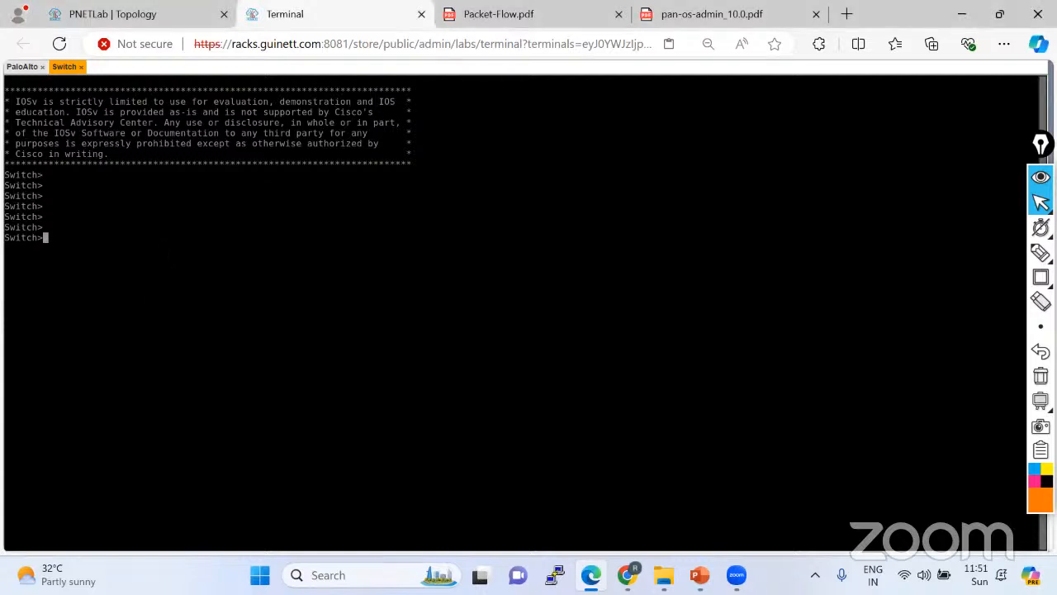
{"action": "type", "text": "en"}
{"action": "key", "text": "Return"}
{"action": "key", "text": "Return"}
{"action": "key", "text": "Return"}
{"action": "key", "text": "Return"}
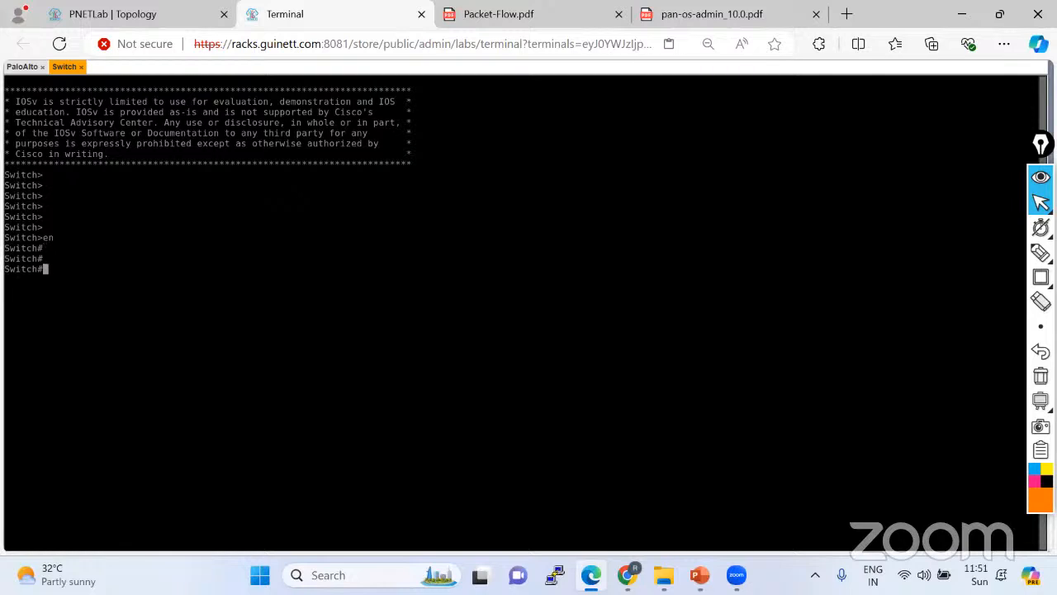
{"action": "type", "text": "conf t"}
{"action": "key", "text": "Return"}
{"action": "key", "text": "Return"}
{"action": "key", "text": "Return"}
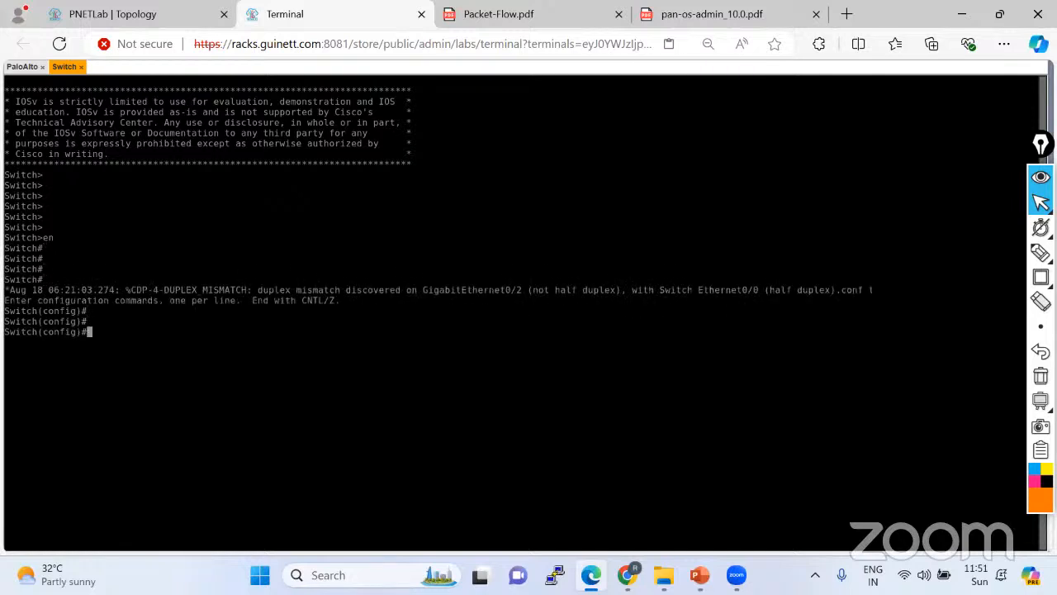
Create VLAN 10 on the switch.
{"action": "left_click", "coordinate": [121, 13]}
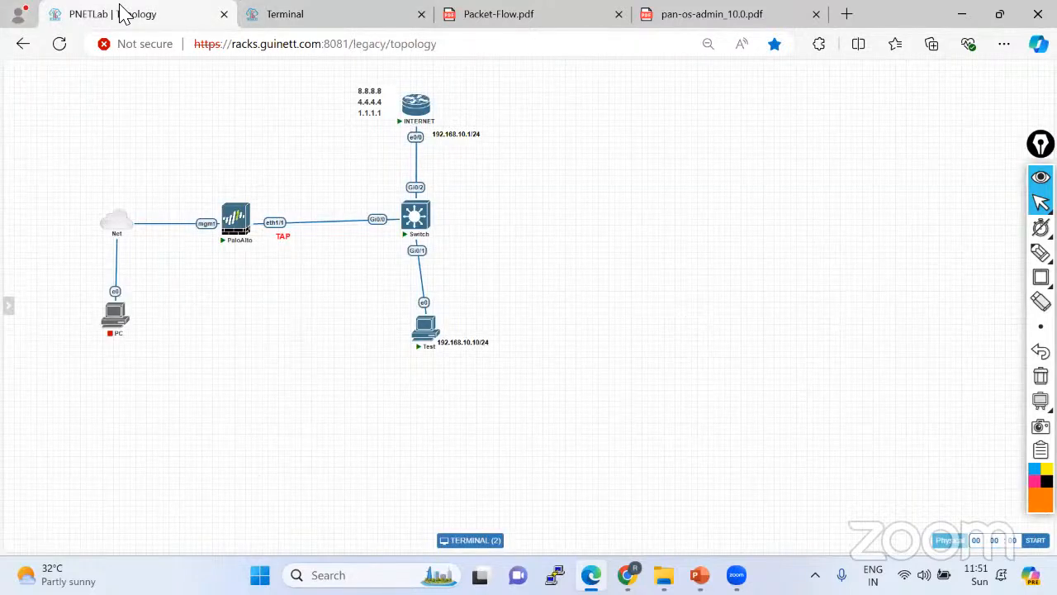
{"action": "left_click", "coordinate": [312, 14]}
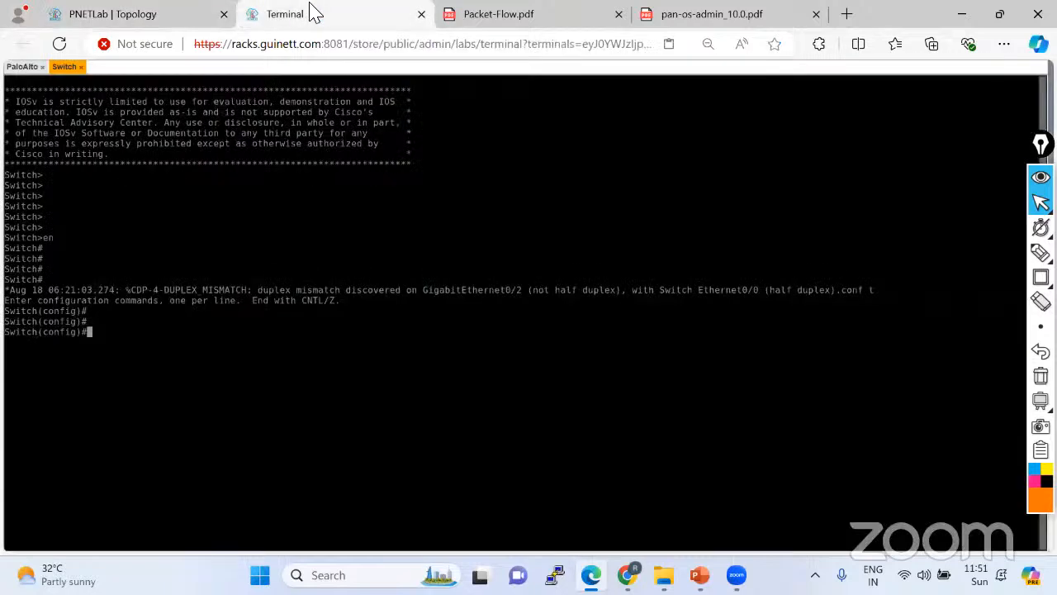
{"action": "type", "text": "vlan 10"}
{"action": "key", "text": "Return"}
{"action": "key", "text": "Return"}
{"action": "key", "text": "Return"}
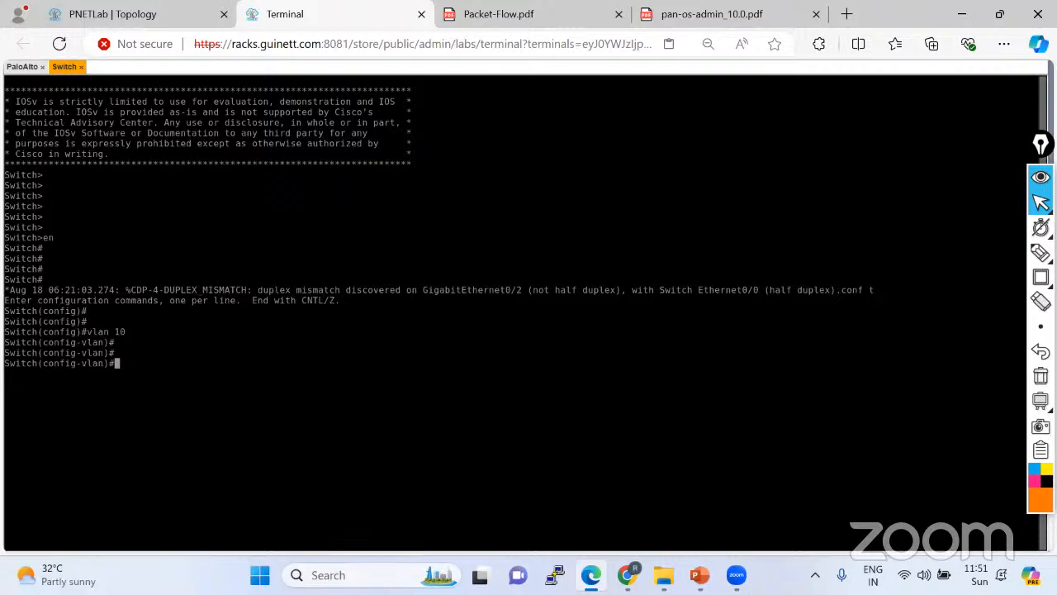
{"action": "type", "text": "end"}
{"action": "key", "text": "Return"}
Enter interface range gi0/1-2, correcting the mistyped gi01-2.
{"action": "left_click", "coordinate": [170, 11]}
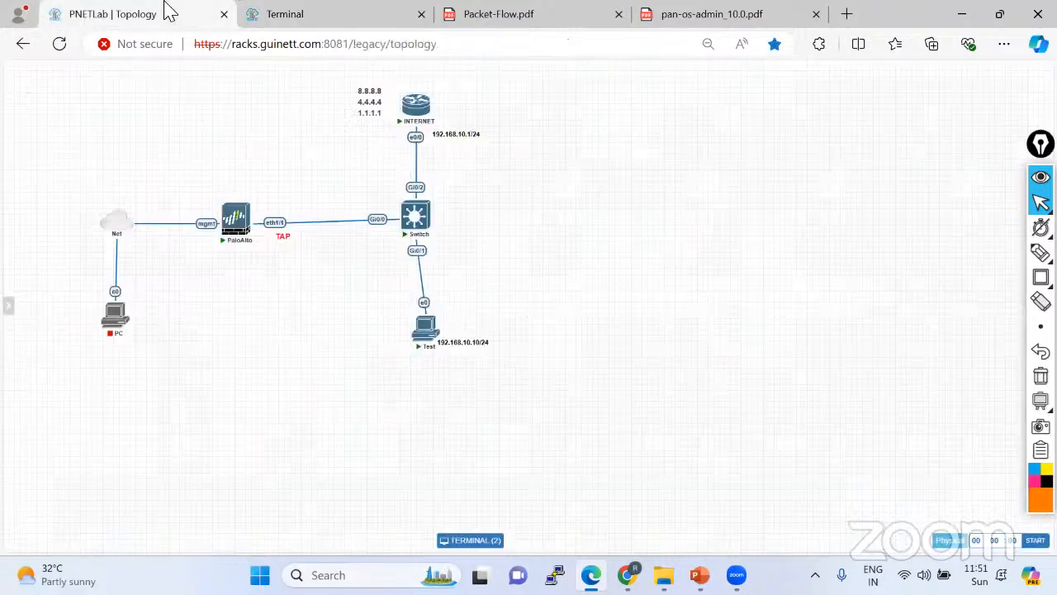
{"action": "mouse_move", "coordinate": [415, 221]}
{"action": "left_mouse_down"}
{"action": "mouse_move", "coordinate": [341, 131]}
{"action": "mouse_move", "coordinate": [397, 175]}
{"action": "mouse_move", "coordinate": [420, 237]}
{"action": "left_mouse_up"}
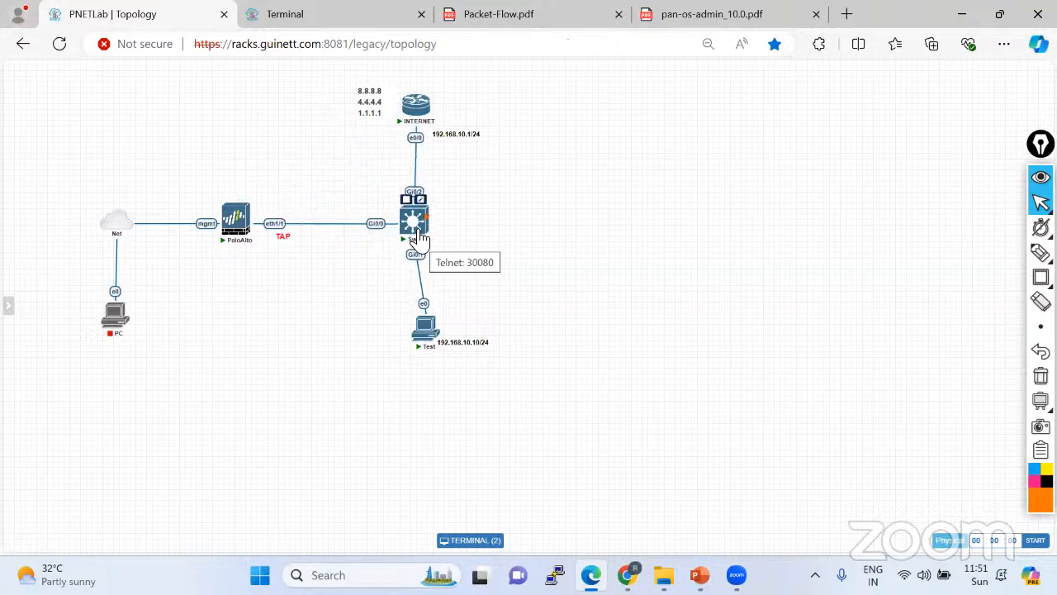
{"action": "left_click", "coordinate": [419, 238]}
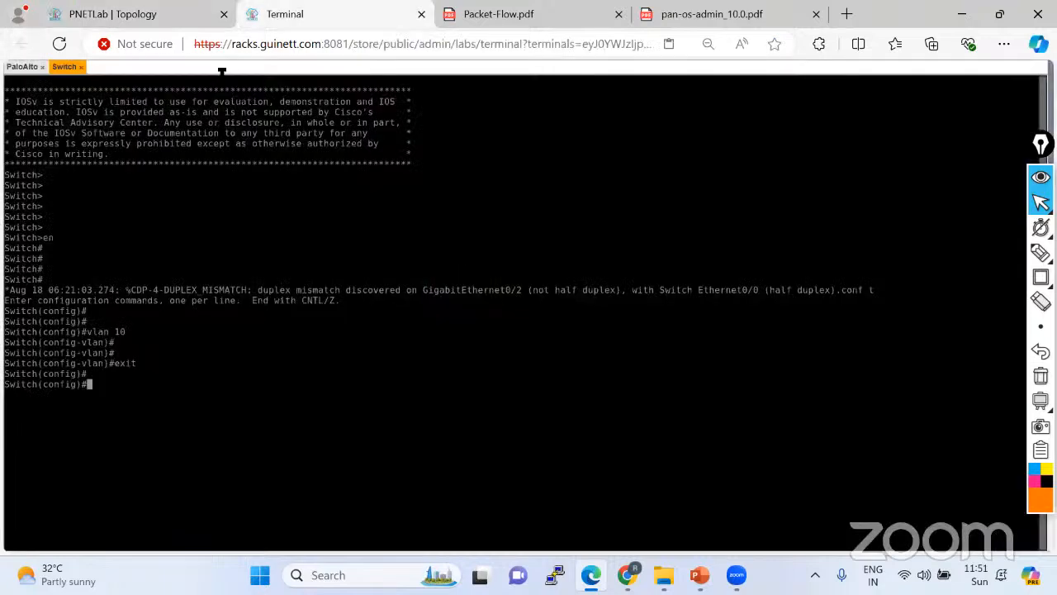
{"action": "left_click", "coordinate": [137, 11]}
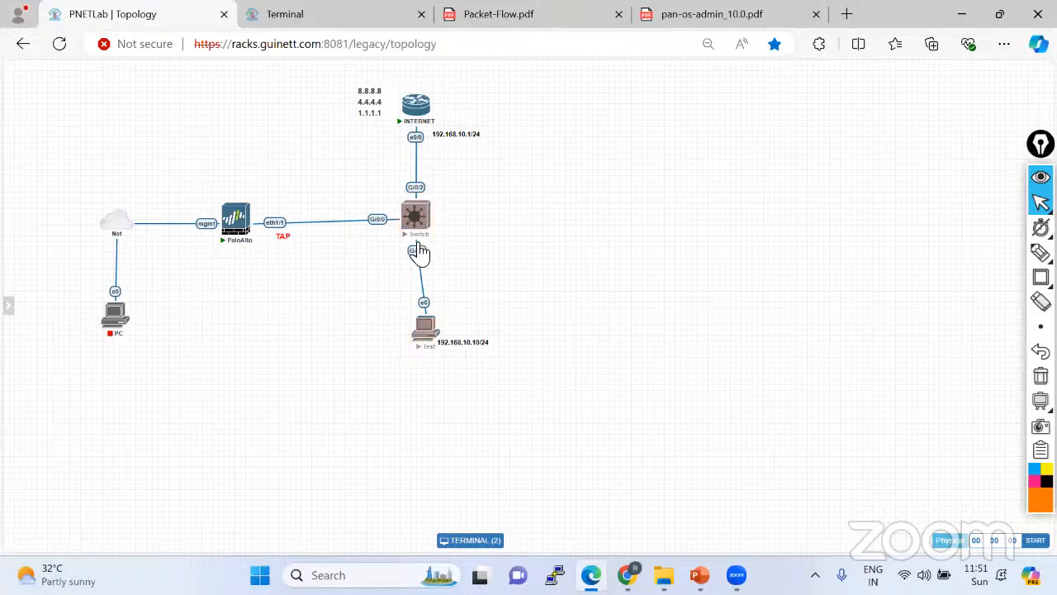
{"action": "left_click", "coordinate": [328, 20]}
{"action": "type", "text": "inter"}
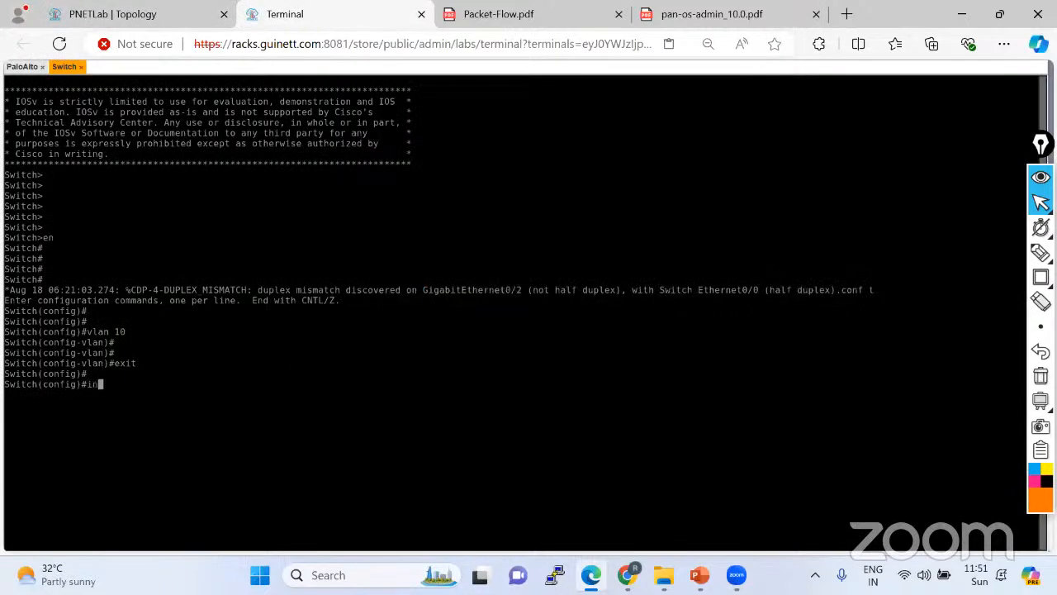
{"action": "key", "text": "Tab"}
{"action": "type", "text": "ran"}
{"action": "key", "text": "Tab"}
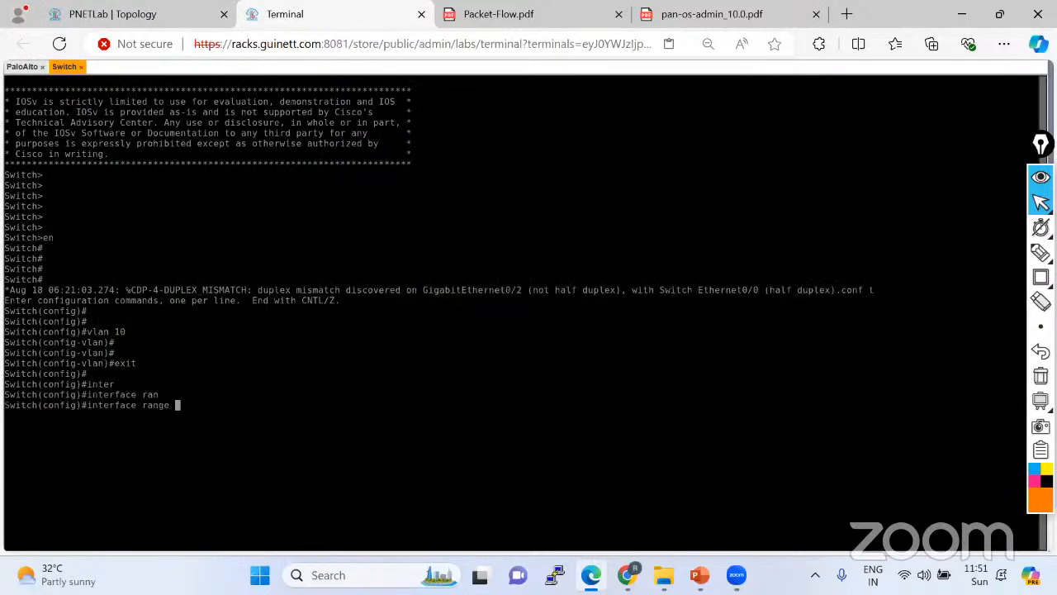
{"action": "type", "text": "gi01-2"}
{"action": "key", "text": "Return"}
{"action": "key", "text": "Up"}
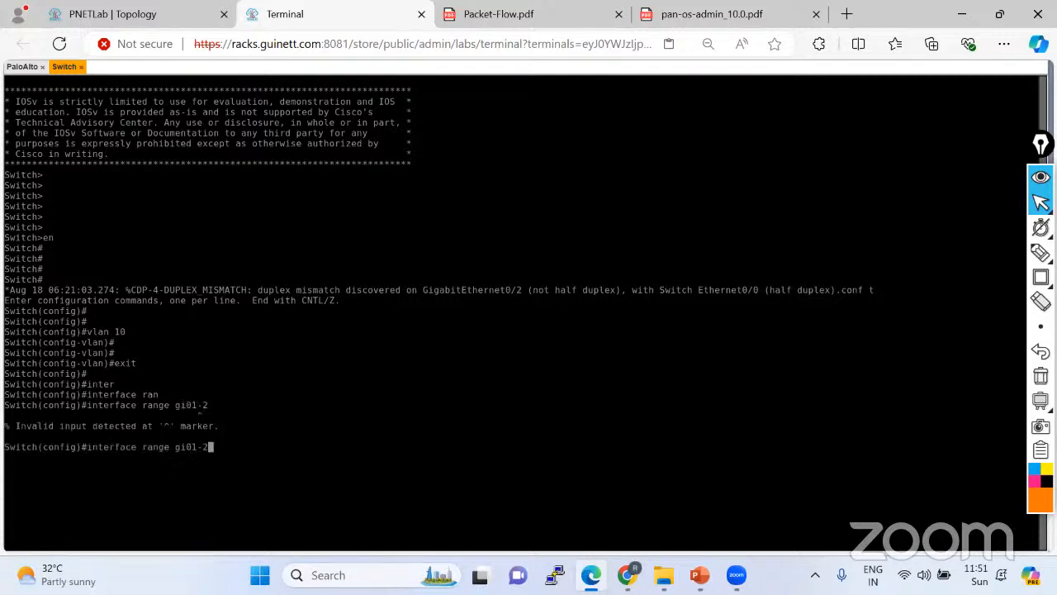
{"action": "key", "text": "Left"}
{"action": "key", "text": "Left"}
{"action": "key", "text": "Left"}
{"action": "type", "text": "/"}
{"action": "key", "text": "Return"}
Set Gi0/1-2 to switchport mode access.
{"action": "type", "text": "sw"}
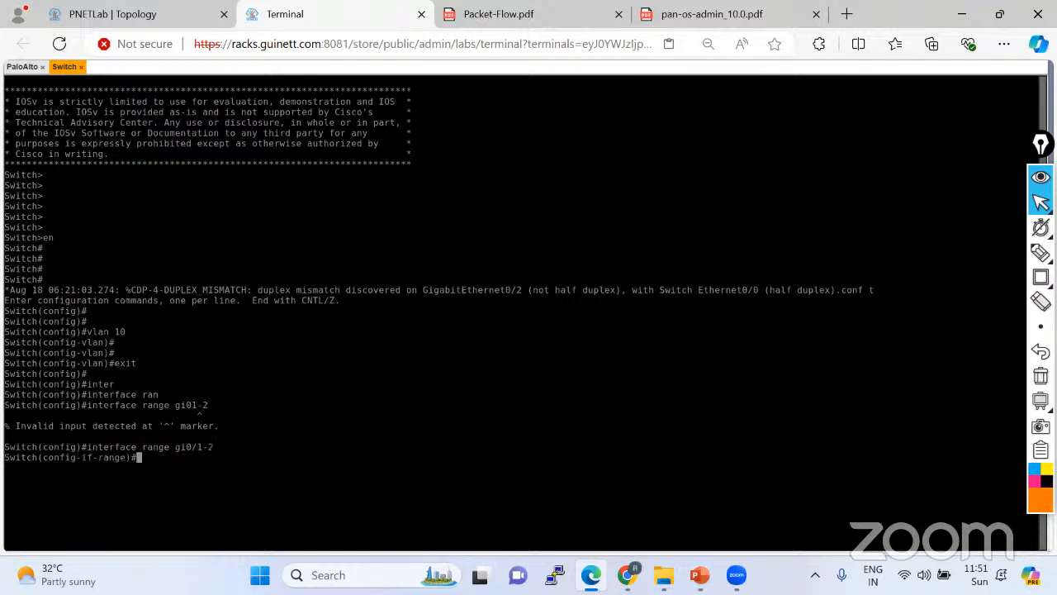
{"action": "key", "text": "Tab"}
{"action": "type", "text": "mo"}
{"action": "key", "text": "Tab"}
{"action": "type", "text": "ac"}
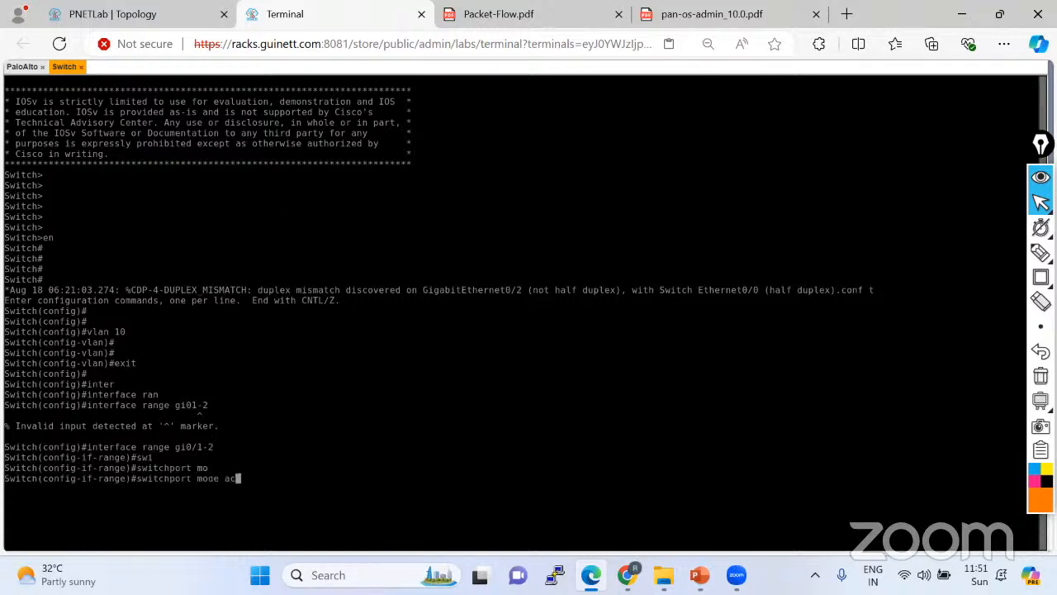
{"action": "key", "text": "Tab"}
{"action": "key", "text": "Return"}
Assign Gi0/1-2 to access VLAN 10 and save the config with do wr.
{"action": "type", "text": "swi"}
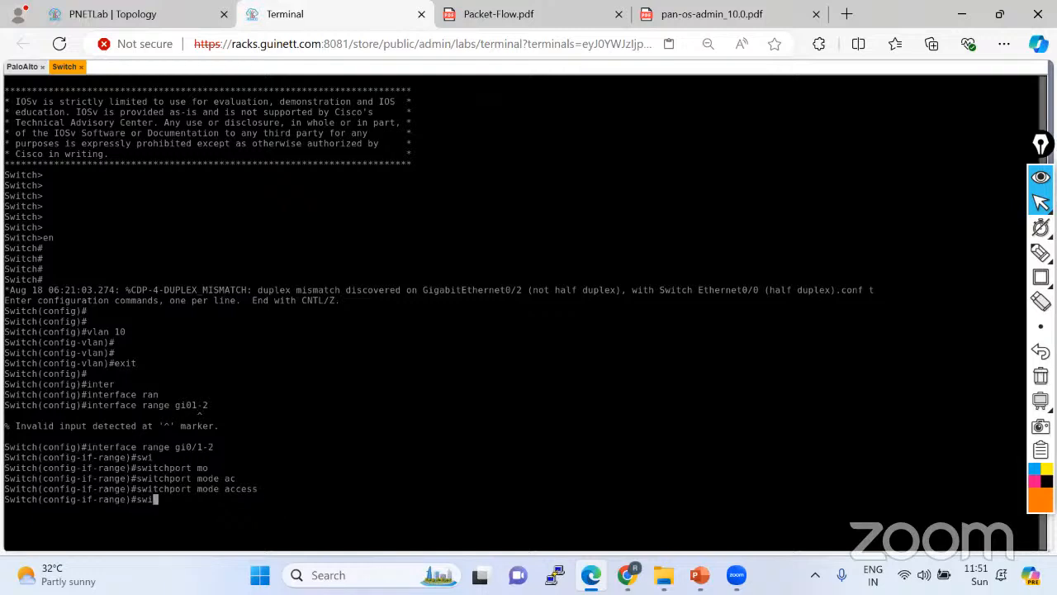
{"action": "key", "text": "Tab"}
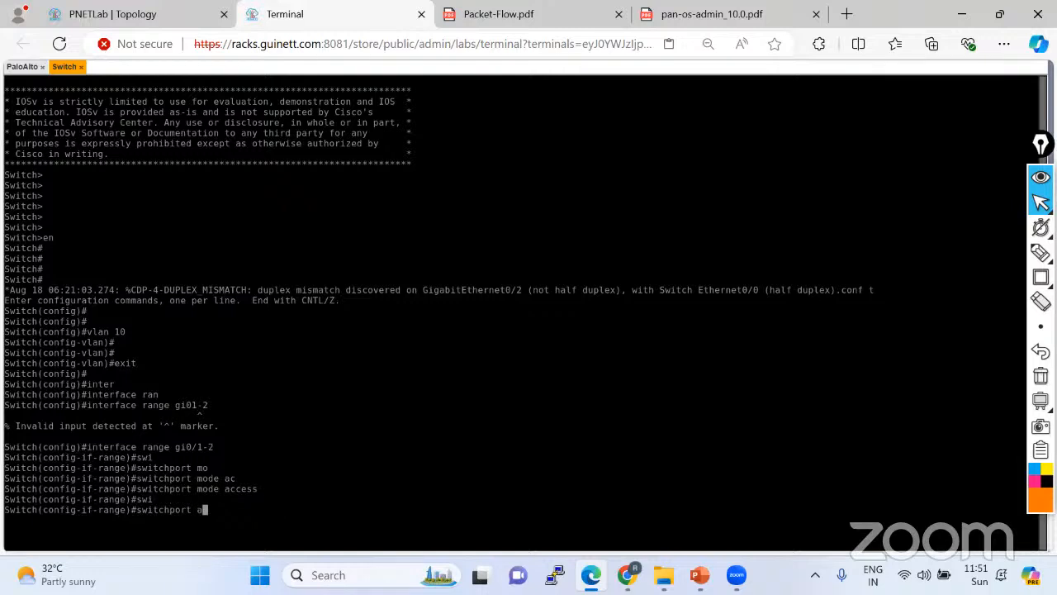
{"action": "type", "text": "a"}
{"action": "key", "text": "Tab"}
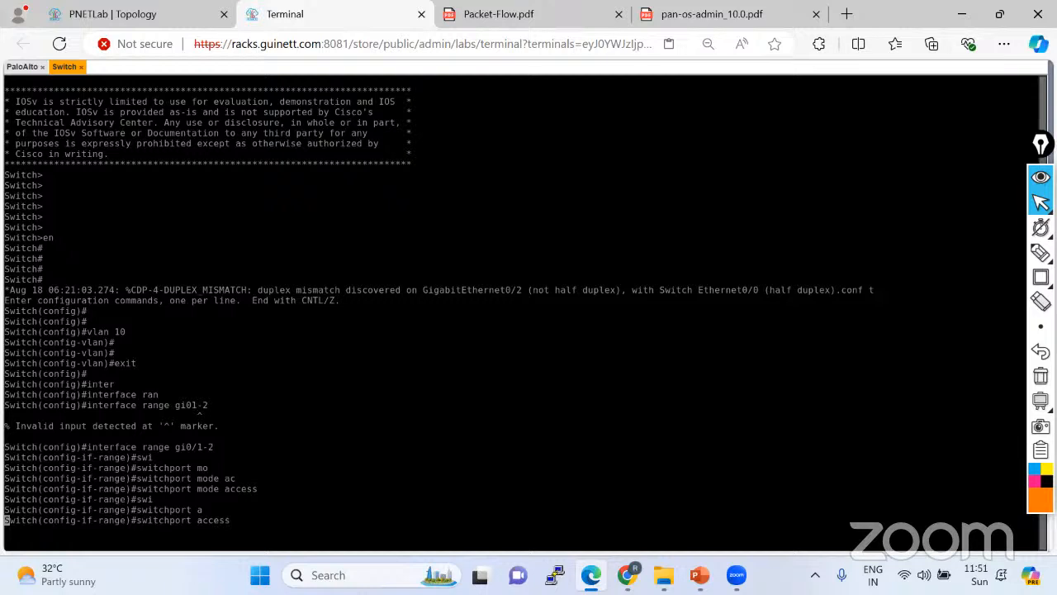
{"action": "key", "text": "Return"}
{"action": "key", "text": "Return"}
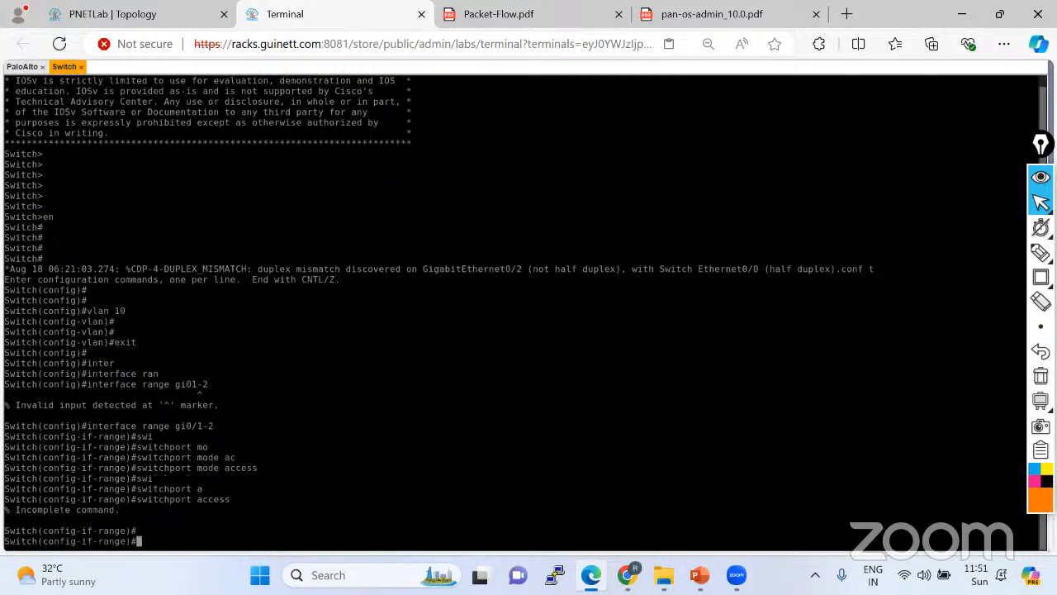
{"action": "key", "text": "Return"}
{"action": "key", "text": "Up"}
{"action": "type", "text": "vlan"}
{"action": "key", "text": "Return"}
{"action": "key", "text": "Return"}
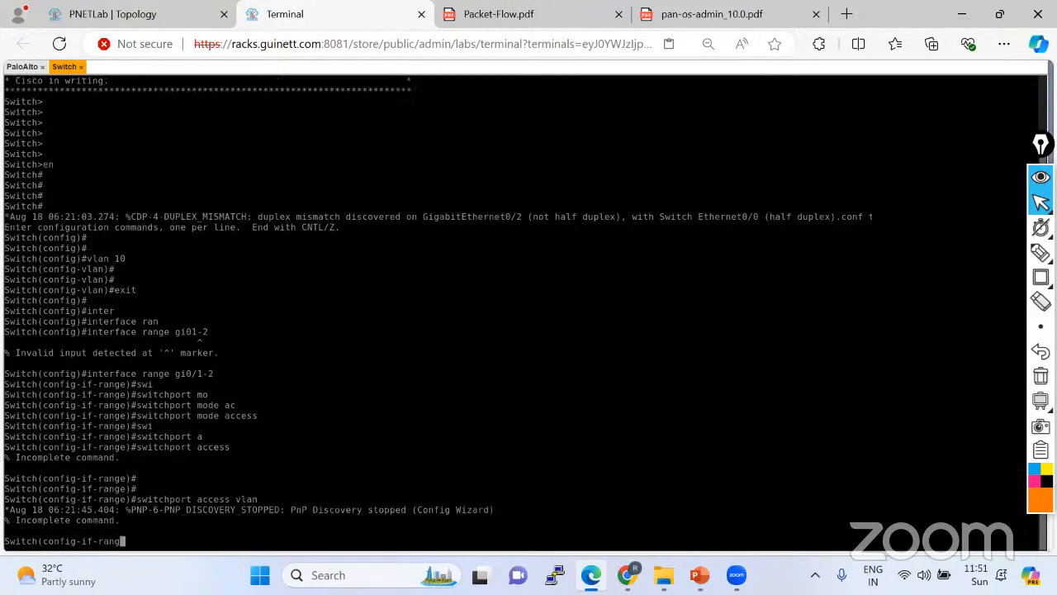
{"action": "key", "text": "Up"}
{"action": "type", "text": "10"}
{"action": "key", "text": "Return"}
{"action": "key", "text": "Return"}
{"action": "key", "text": "Return"}
{"action": "key", "text": "Return"}
{"action": "key", "text": "Return"}
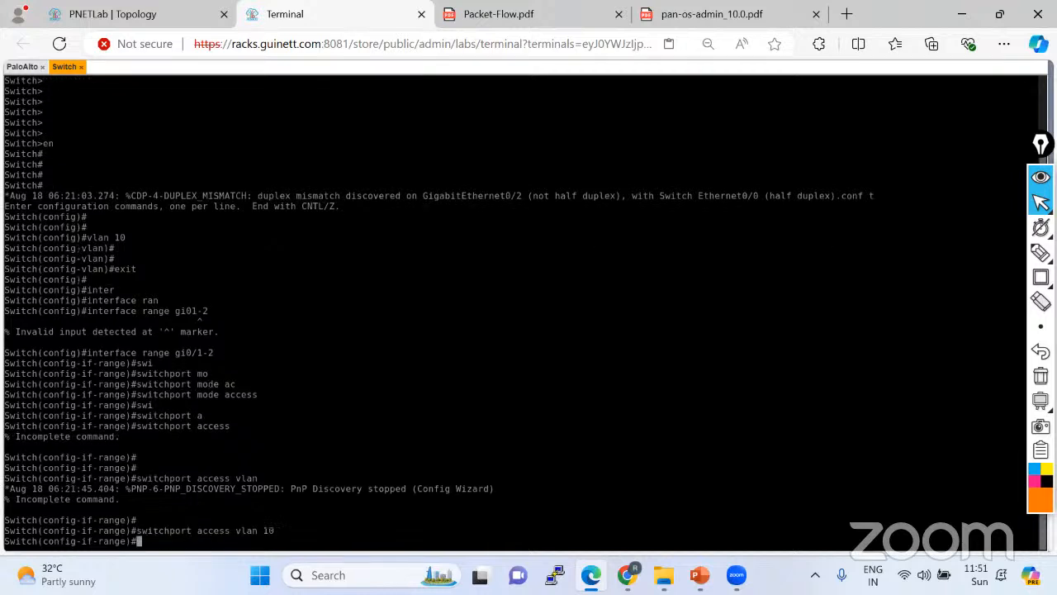
{"action": "type", "text": "do w"}
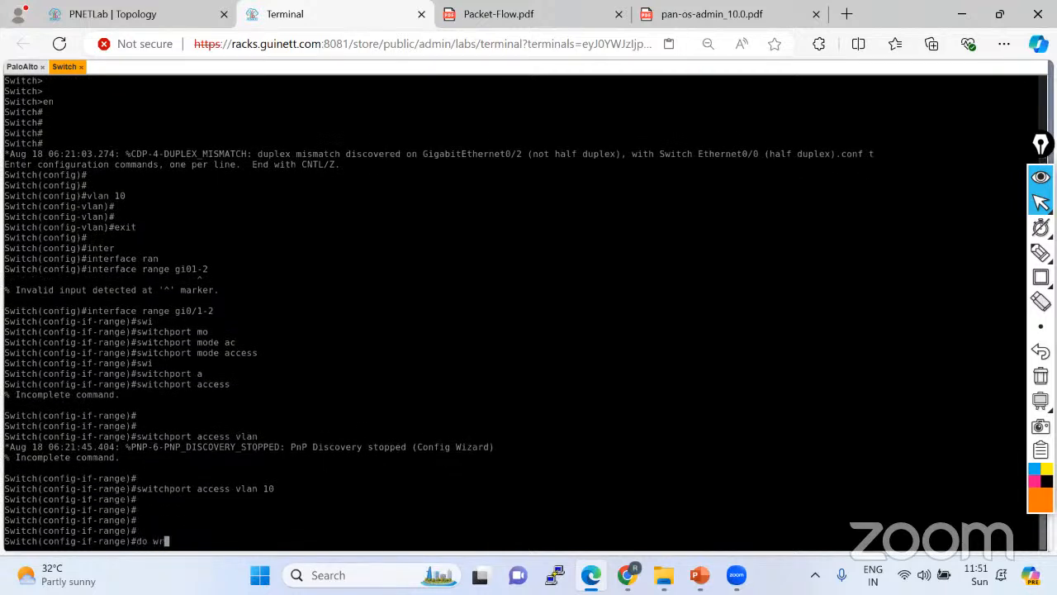
{"action": "type", "text": "r"}
{"action": "key", "text": "Return"}
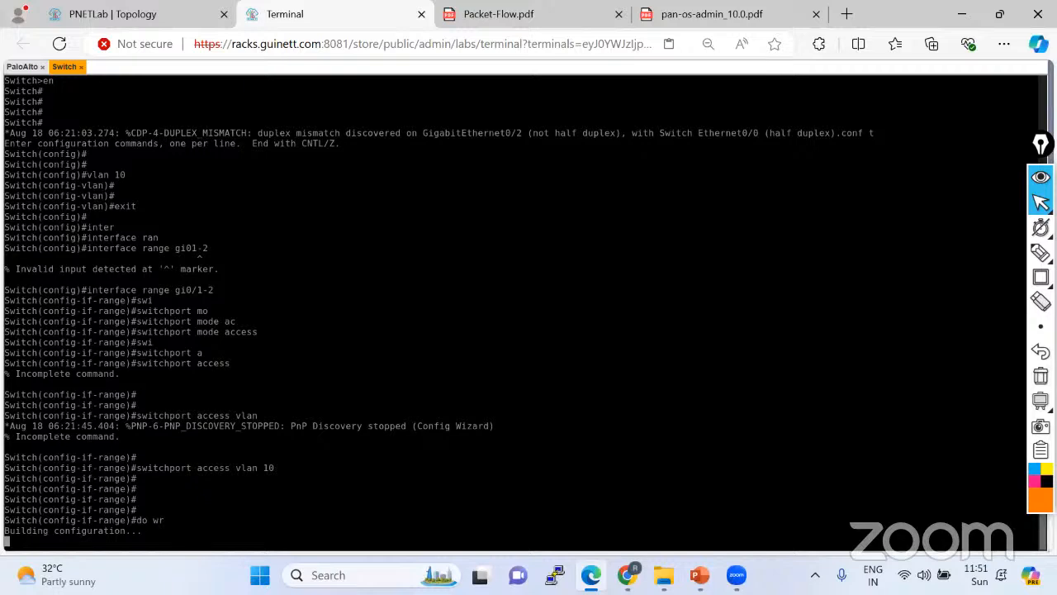
Open the Test PC's Windows 7 console, submit its login, and go back to the topology.
{"action": "left_click", "coordinate": [165, 21]}
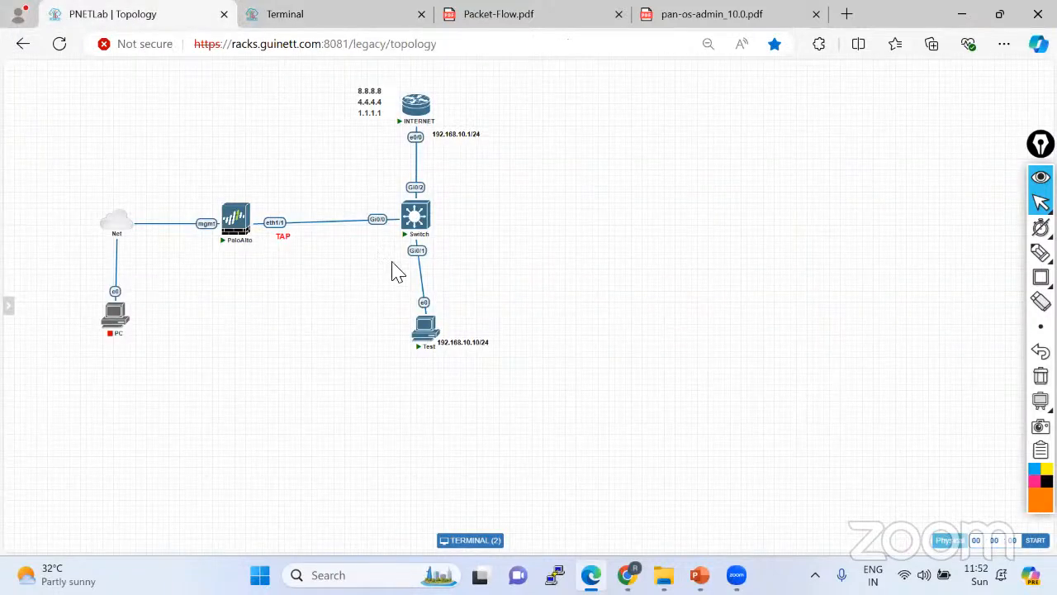
{"action": "left_click", "coordinate": [424, 332]}
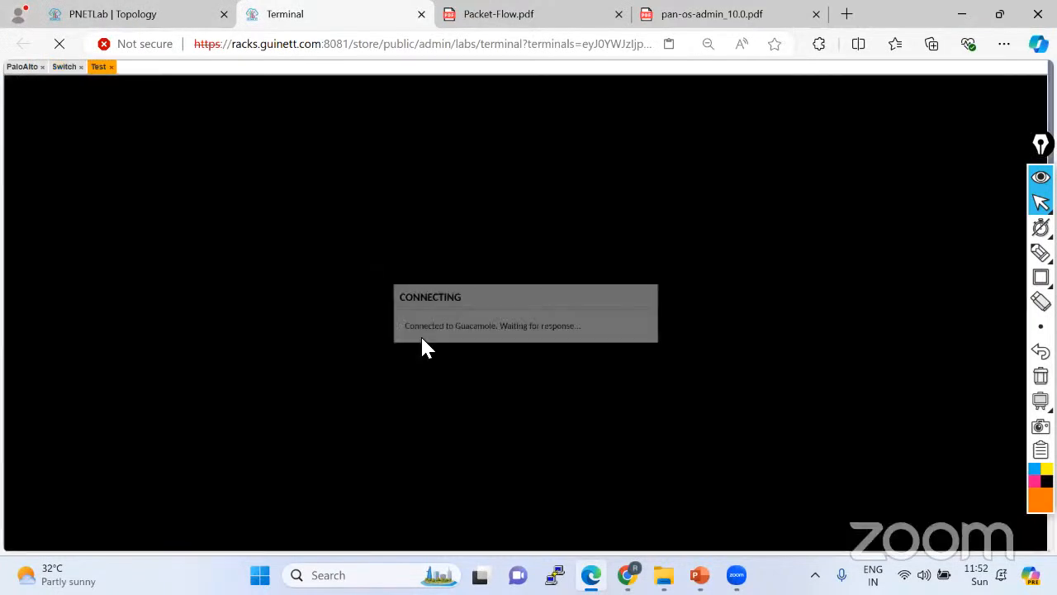
{"action": "left_click", "coordinate": [446, 409]}
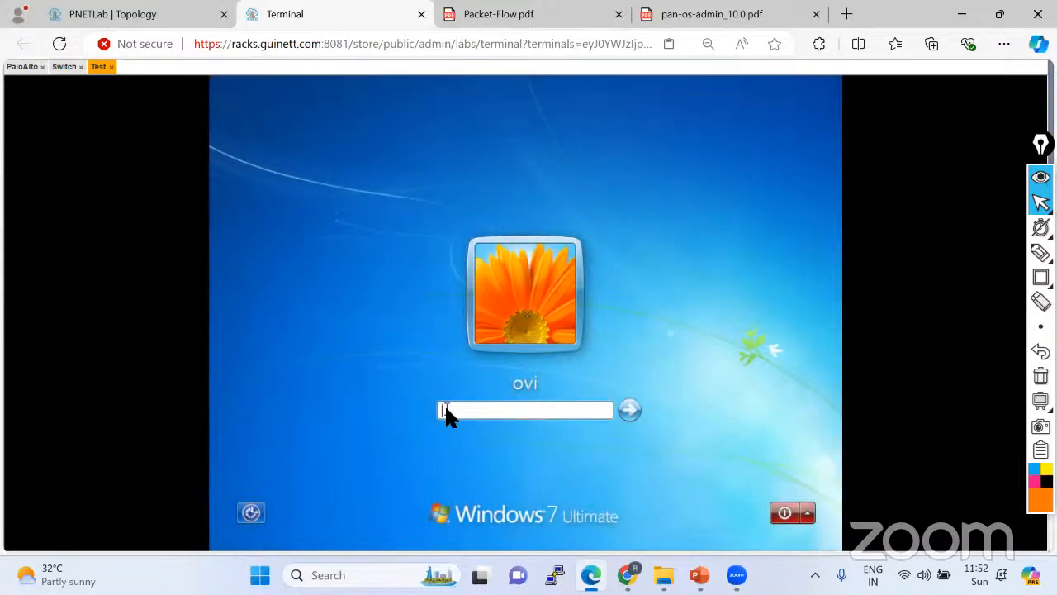
{"action": "key", "text": "Return"}
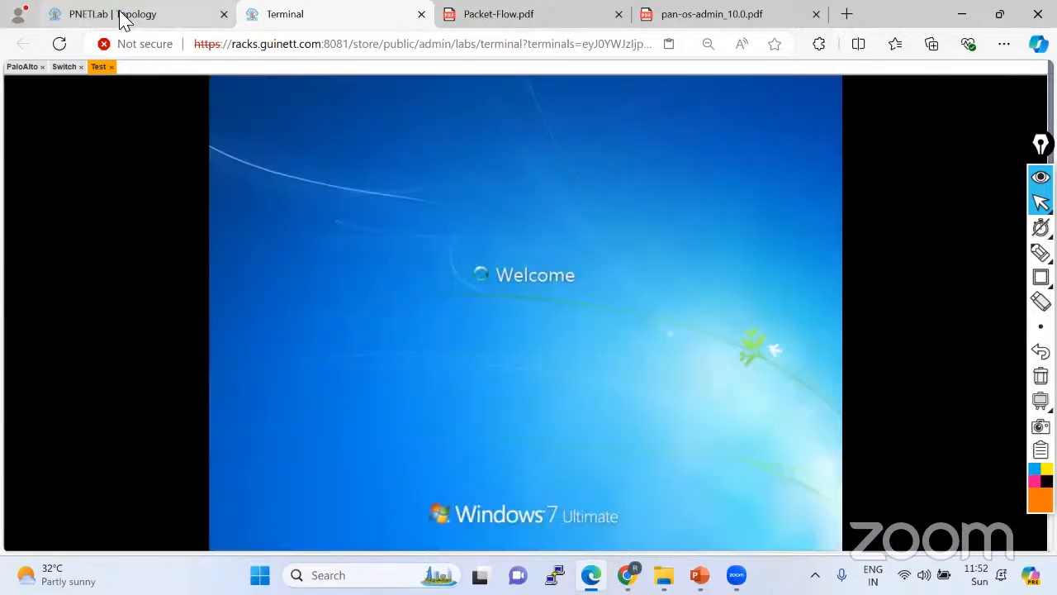
{"action": "left_click", "coordinate": [122, 18]}
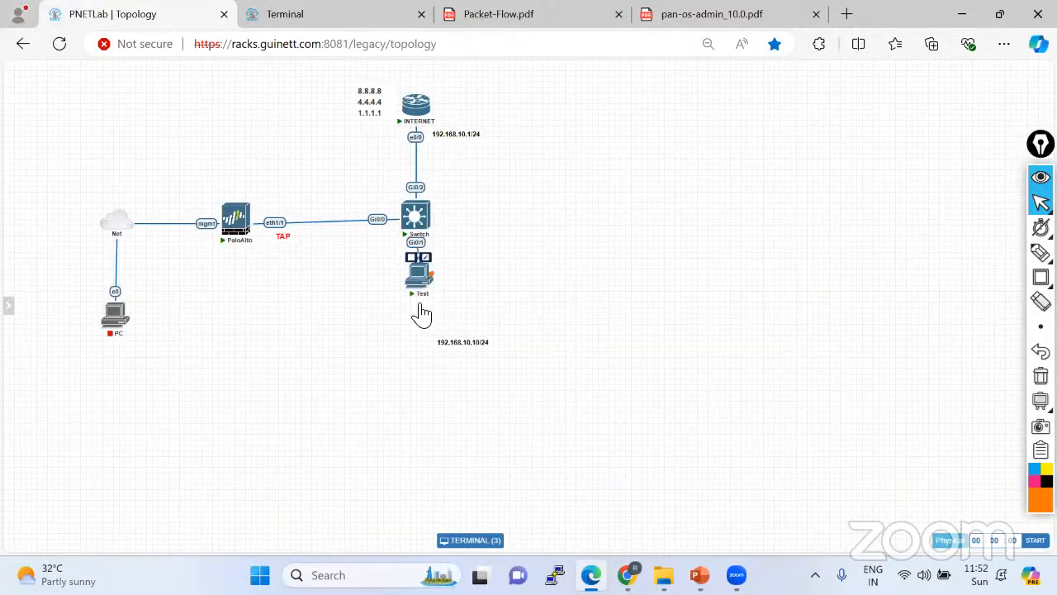
Open the INTERNET router console, enter configuration mode, and set hostname INTERNET.
{"action": "left_click", "coordinate": [423, 119]}
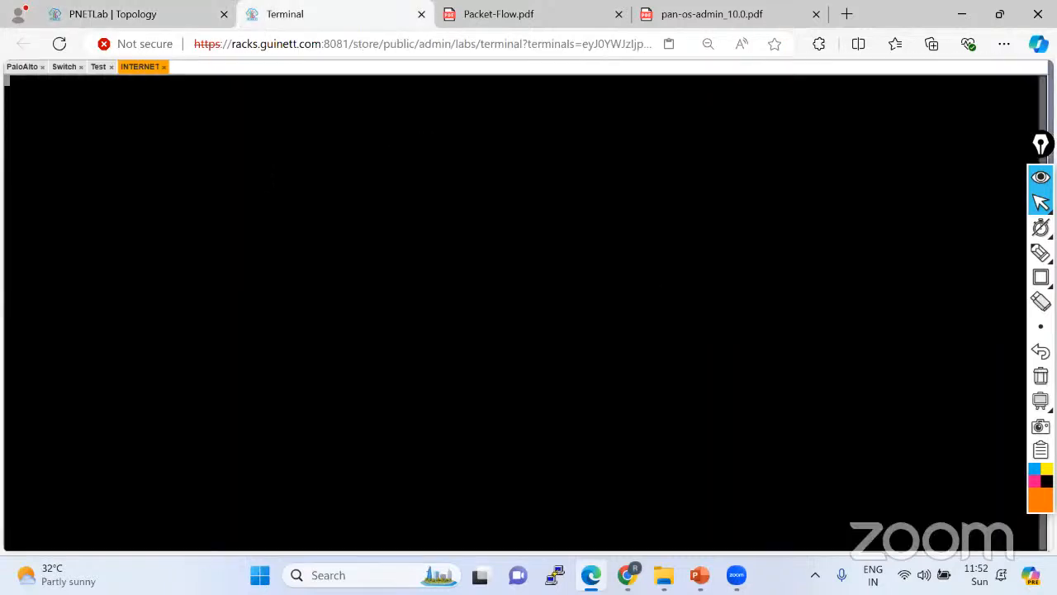
{"action": "key", "text": "Return"}
{"action": "key", "text": "Return"}
{"action": "key", "text": "Return"}
{"action": "key", "text": "Return"}
{"action": "type", "text": "en"}
{"action": "key", "text": "Return"}
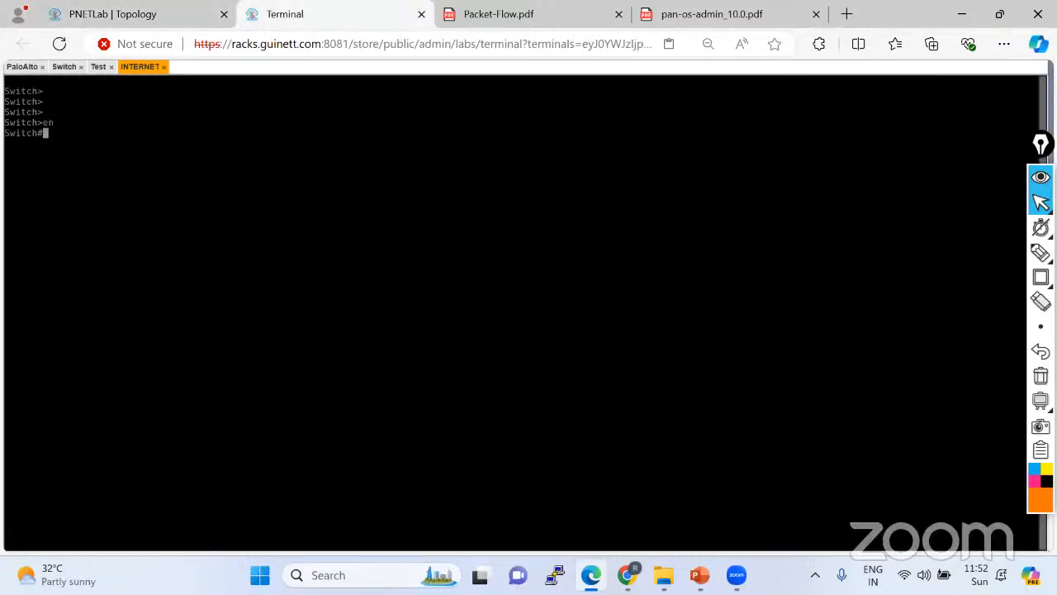
{"action": "key", "text": "Return"}
{"action": "key", "text": "Return"}
{"action": "key", "text": "Return"}
{"action": "key", "text": "Return"}
{"action": "type", "text": "cofn t"}
{"action": "key", "text": "Return"}
{"action": "key", "text": "Return"}
{"action": "key", "text": "Return"}
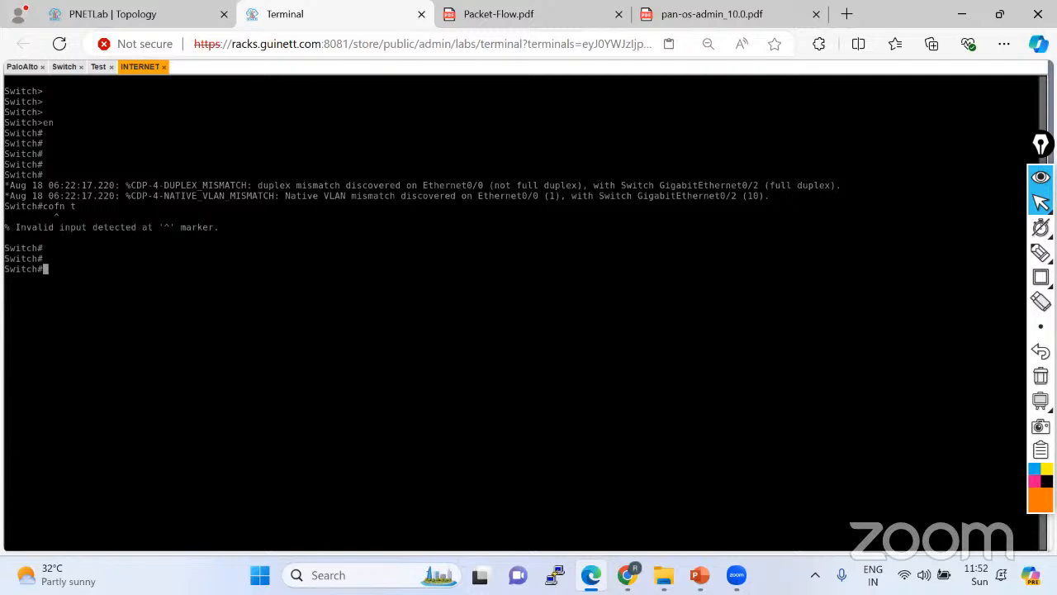
{"action": "type", "text": "conf t"}
{"action": "key", "text": "Return"}
{"action": "key", "text": "Return"}
{"action": "type", "text": "host"}
{"action": "key", "text": "Tab"}
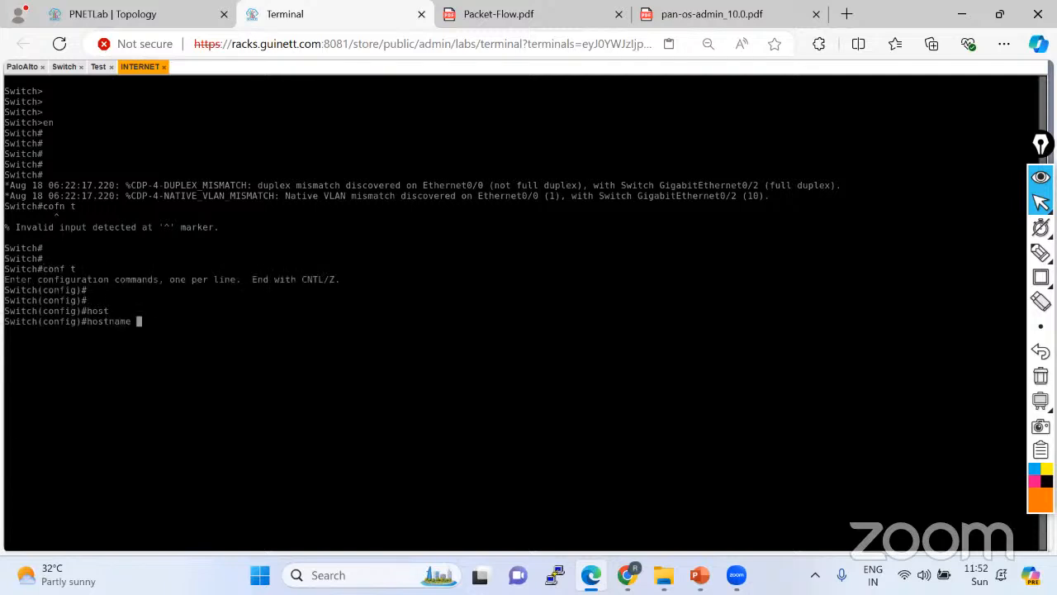
{"action": "type", "text": "INTE"}
{"action": "key", "text": "BackSpace"}
{"action": "key", "text": "BackSpace"}
{"action": "key", "text": "BackSpace"}
{"action": "key", "text": "BackSpace"}
{"action": "type", "text": "RNET"}
{"action": "key", "text": "Return"}
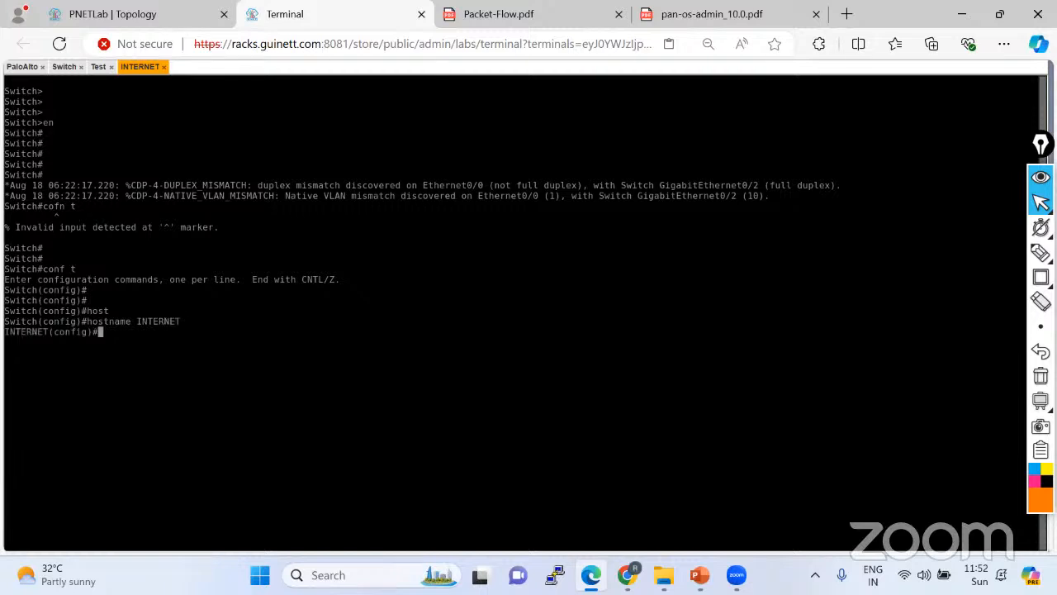
{"action": "key", "text": "Return"}
{"action": "key", "text": "Return"}
{"action": "key", "text": "Return"}
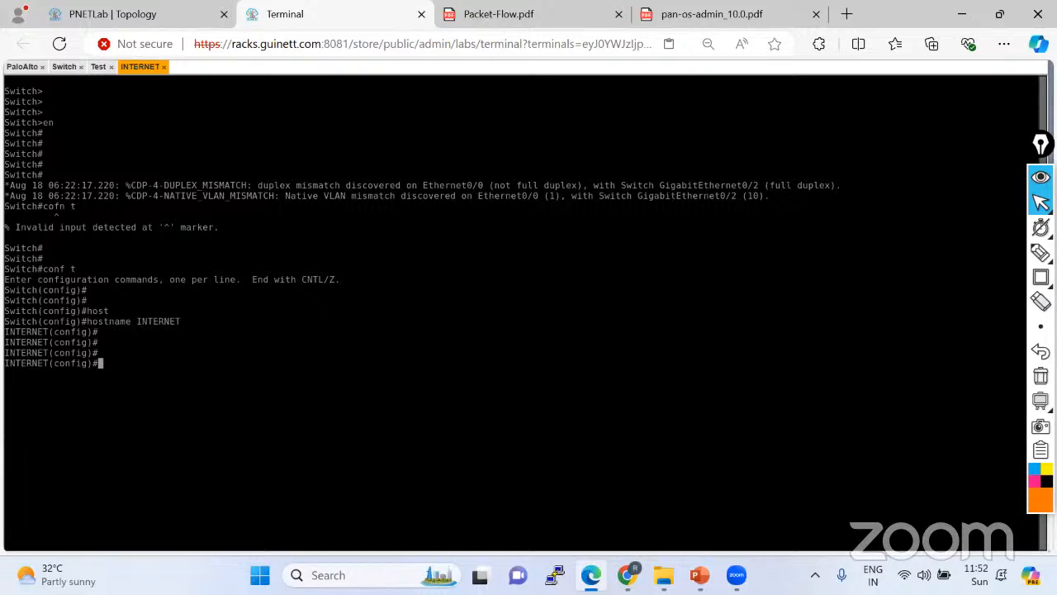
Give Loopback1 the address 1.1.1.1 255.255.255.255.
{"action": "type", "text": "int l1"}
{"action": "key", "text": "Return"}
{"action": "type", "text": "ip add"}
{"action": "key", "text": "Tab"}
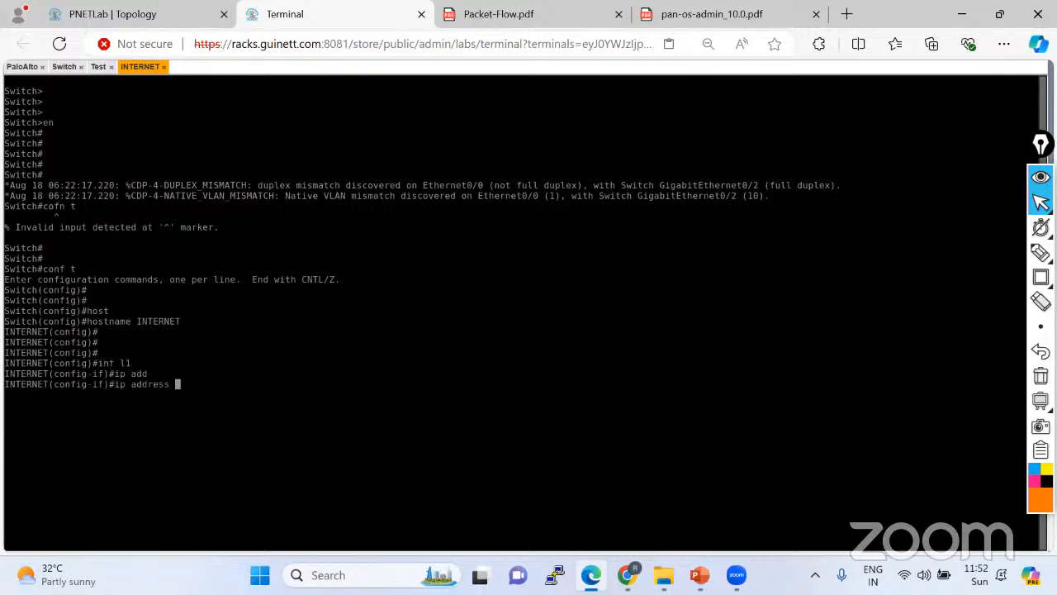
{"action": "type", "text": "1.1.1.1 25"}
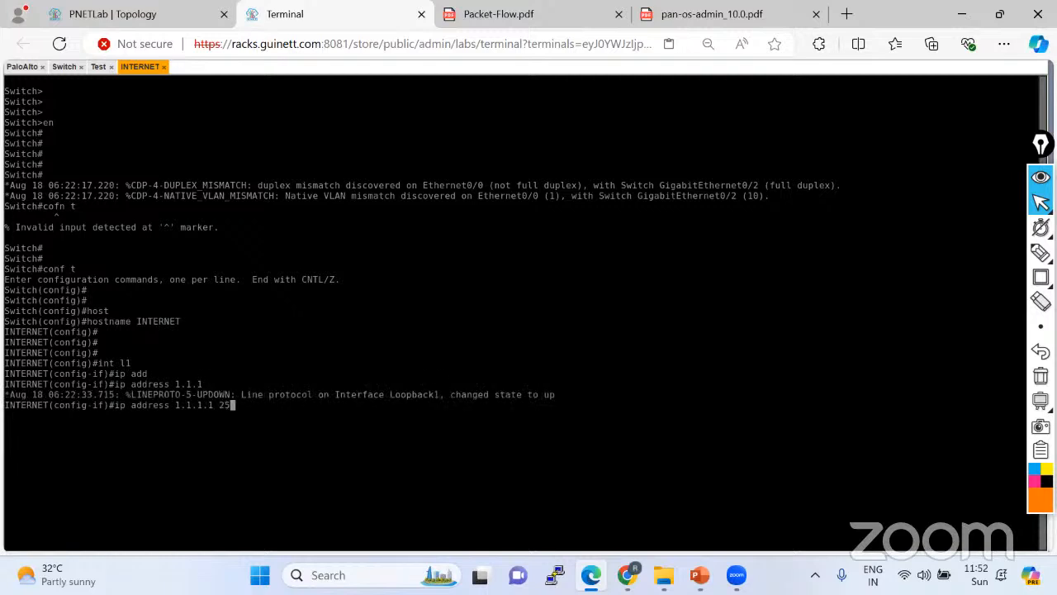
{"action": "type", "text": "5.255.255.255"}
{"action": "key", "text": "Return"}
{"action": "key", "text": "Return"}
{"action": "key", "text": "Return"}
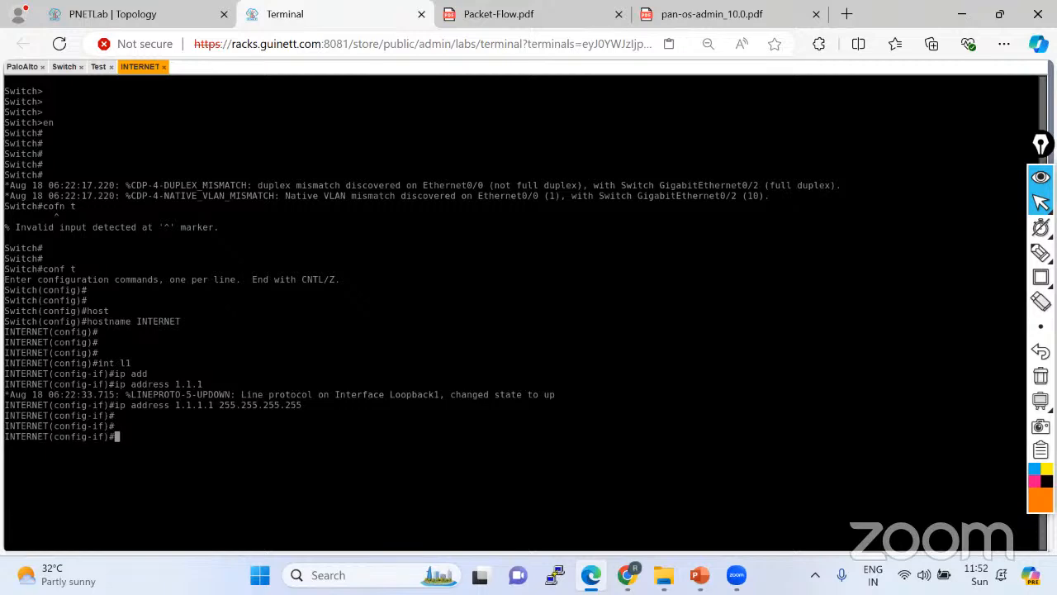
{"action": "left_click", "coordinate": [133, 15]}
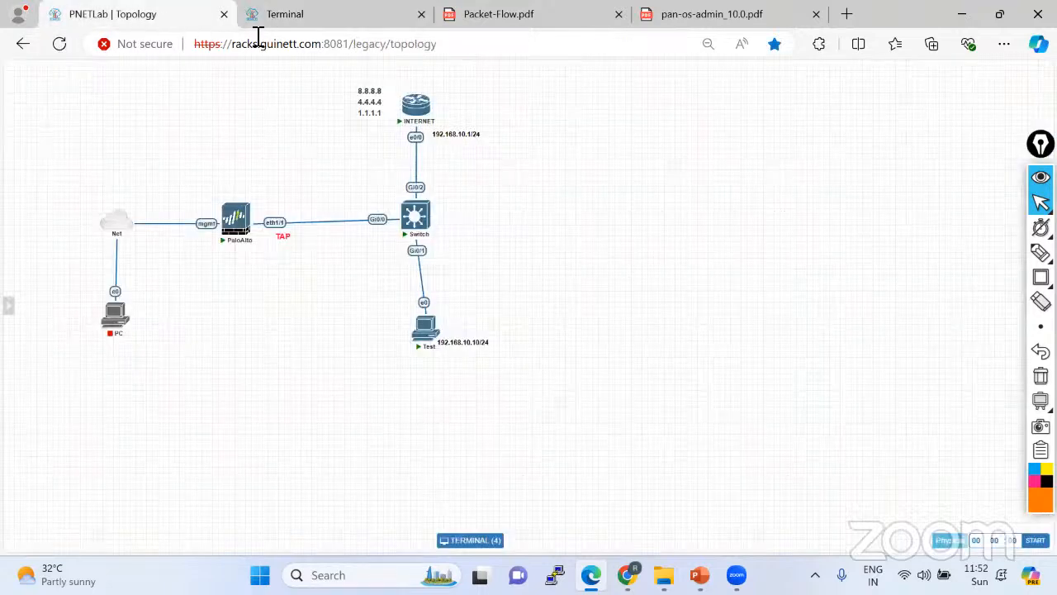
{"action": "left_click", "coordinate": [355, 14]}
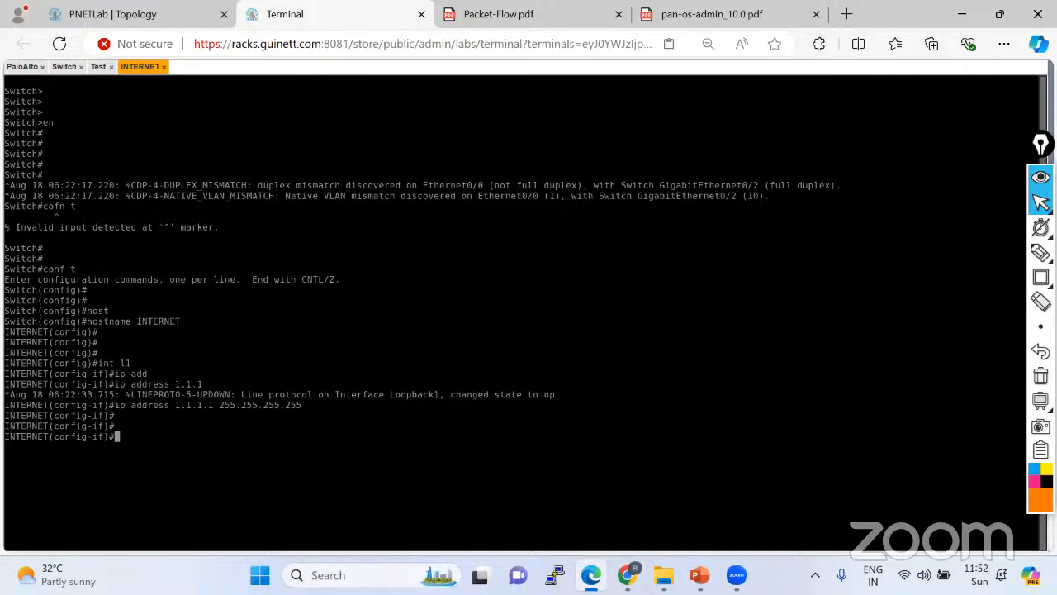
Give Loopback4 4.4.4.4/32 and Loopback8 8.8.8.8/32.
{"action": "type", "text": "int l4"}
{"action": "key", "text": "Return"}
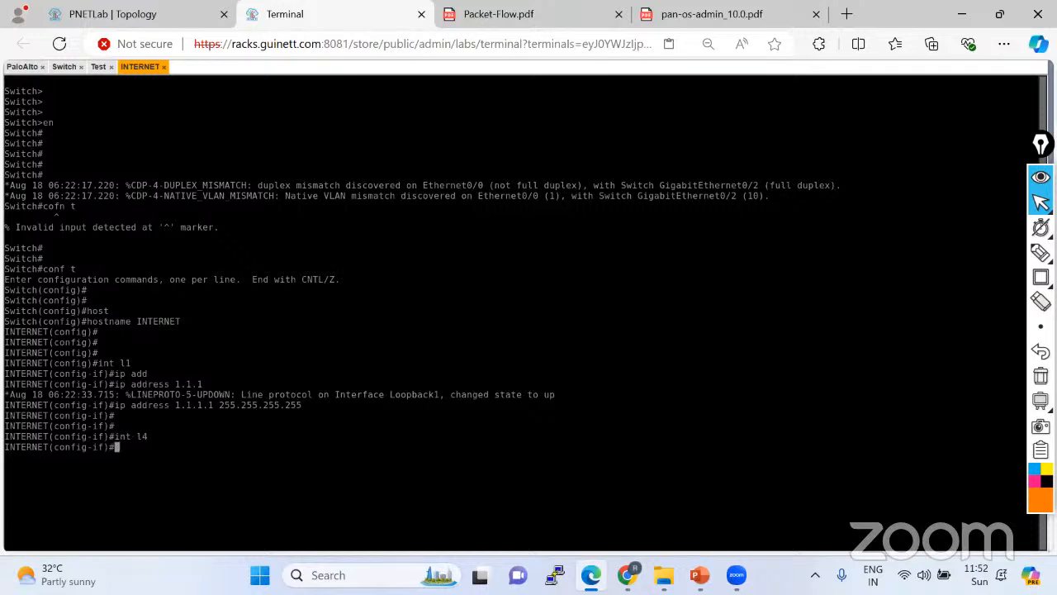
{"action": "type", "text": "ip add"}
{"action": "key", "text": "Tab"}
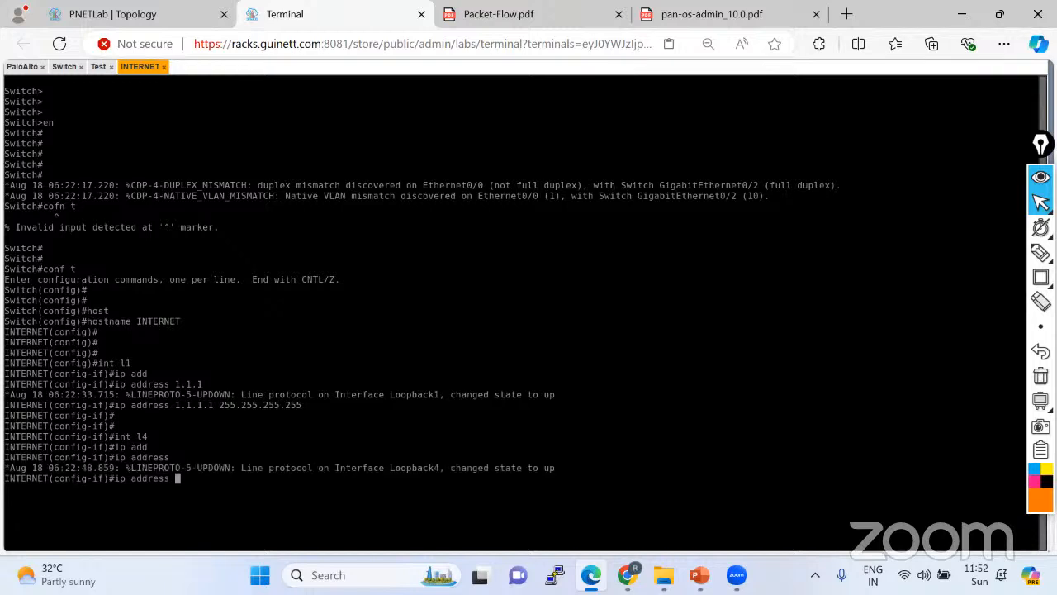
{"action": "type", "text": "4.4.4.4 255.255.255.2"}
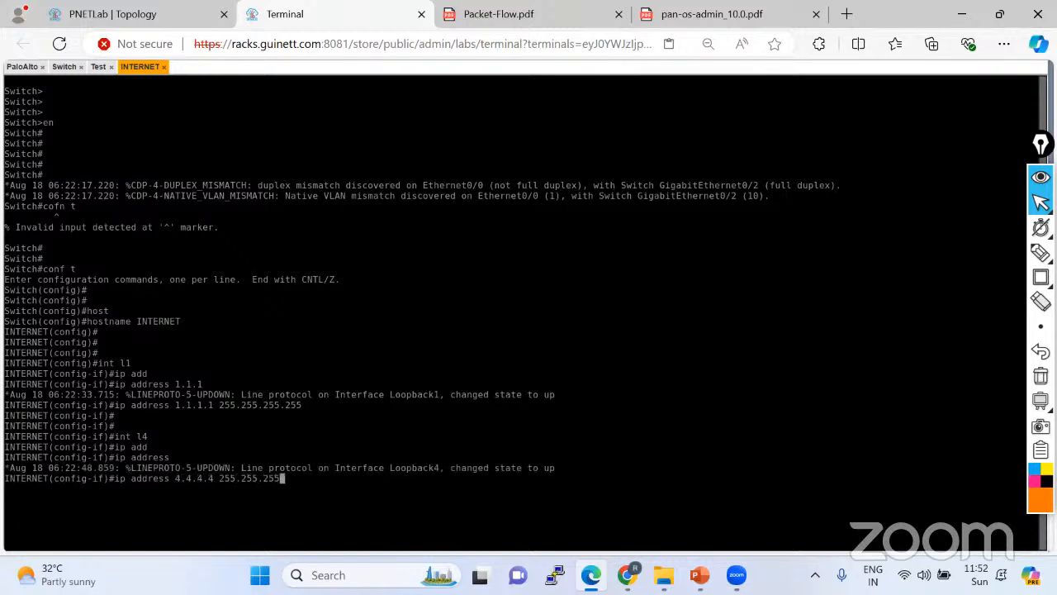
{"action": "type", "text": "55"}
{"action": "key", "text": "Return"}
{"action": "key", "text": "Return"}
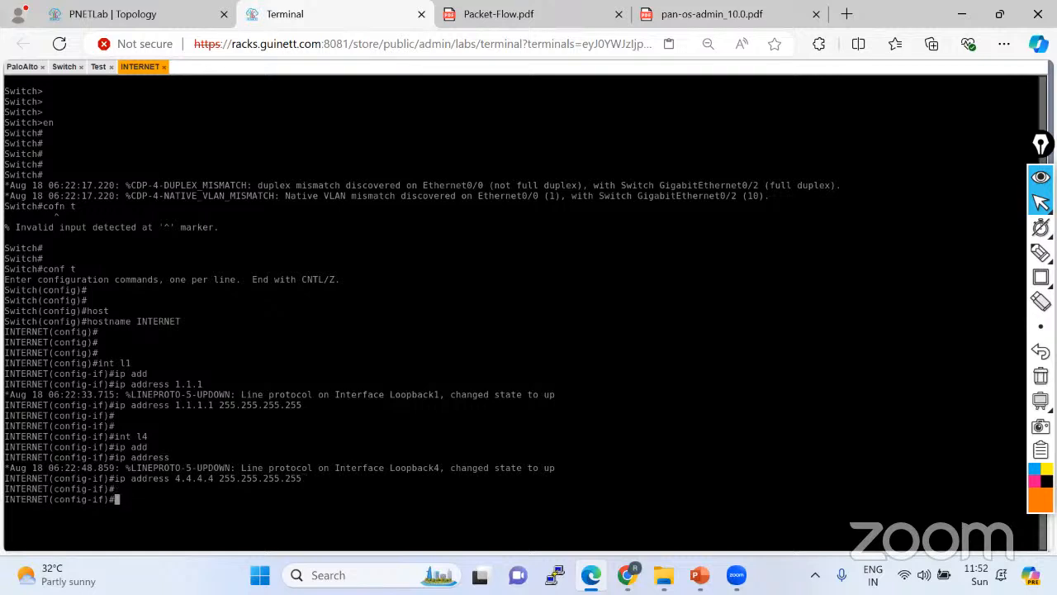
{"action": "type", "text": "int l8"}
{"action": "key", "text": "Return"}
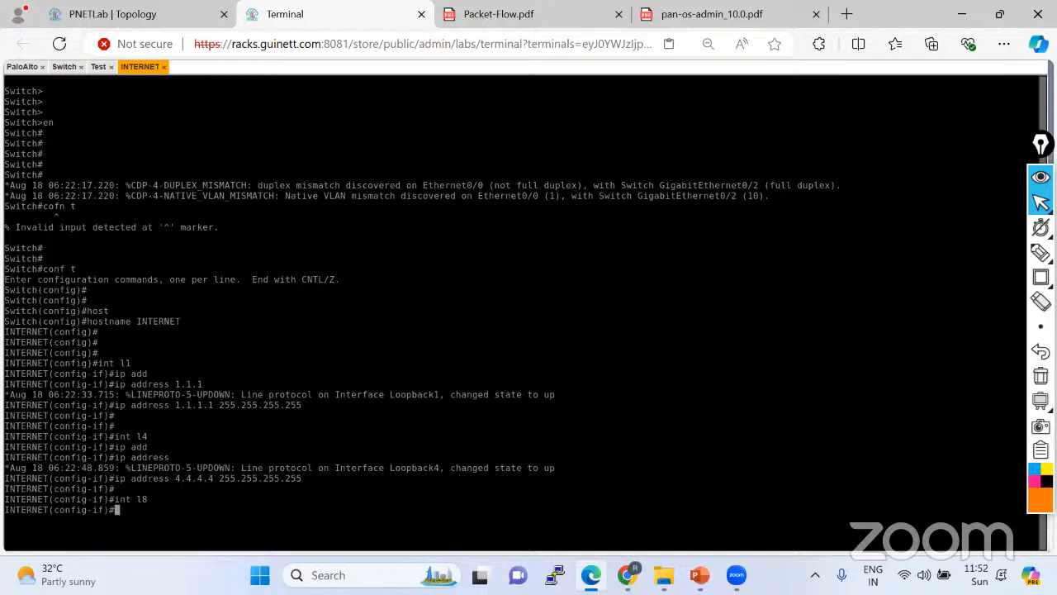
{"action": "type", "text": "ip add"}
{"action": "key", "text": "Tab"}
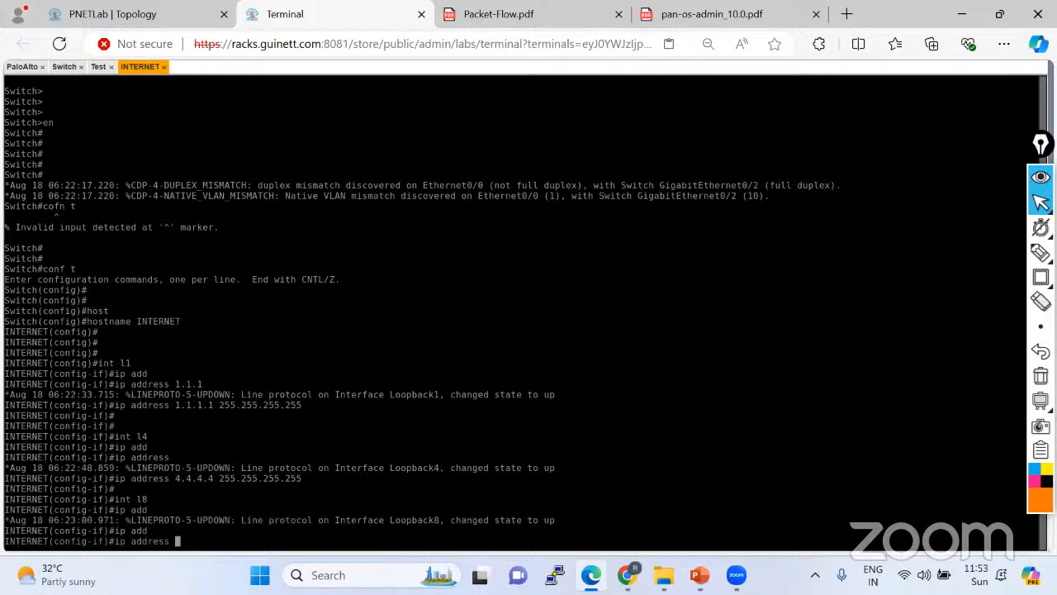
{"action": "type", "text": "8.8.8.8 255.255.255.255"}
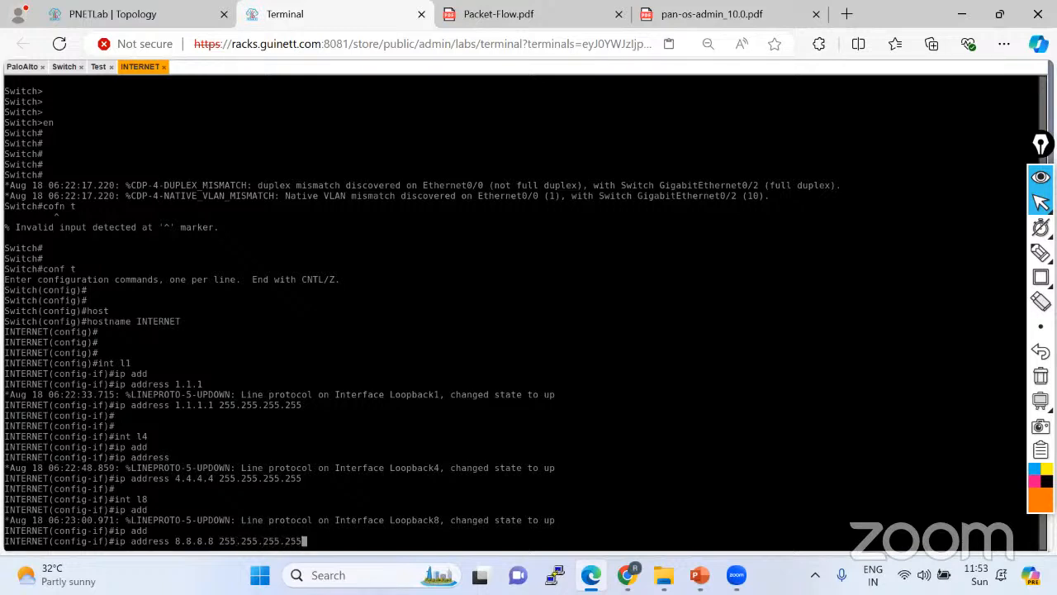
{"action": "key", "text": "Return"}
{"action": "key", "text": "Return"}
{"action": "key", "text": "Return"}
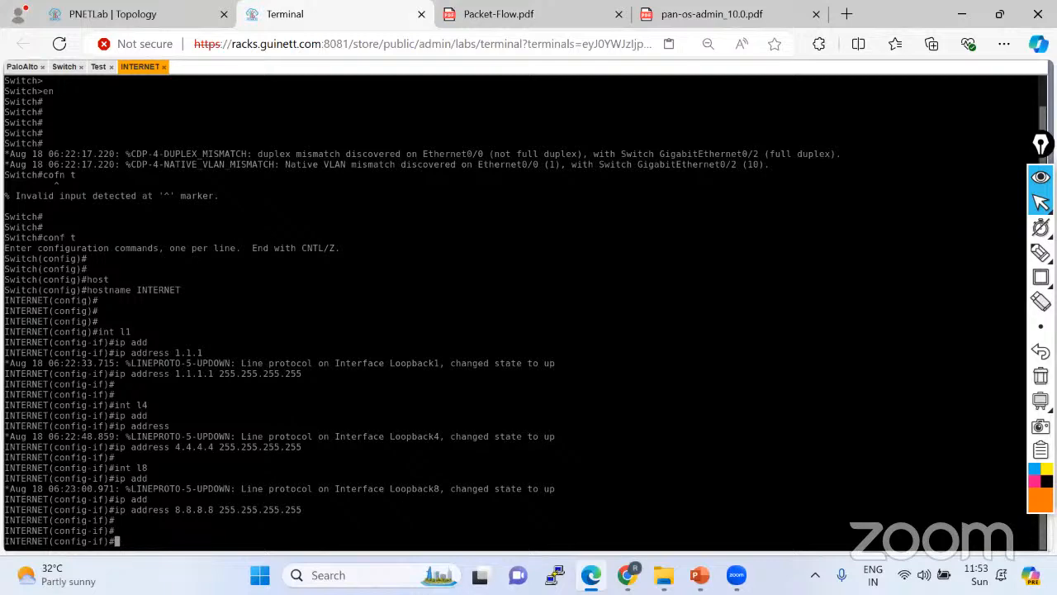
{"action": "left_click", "coordinate": [165, 14]}
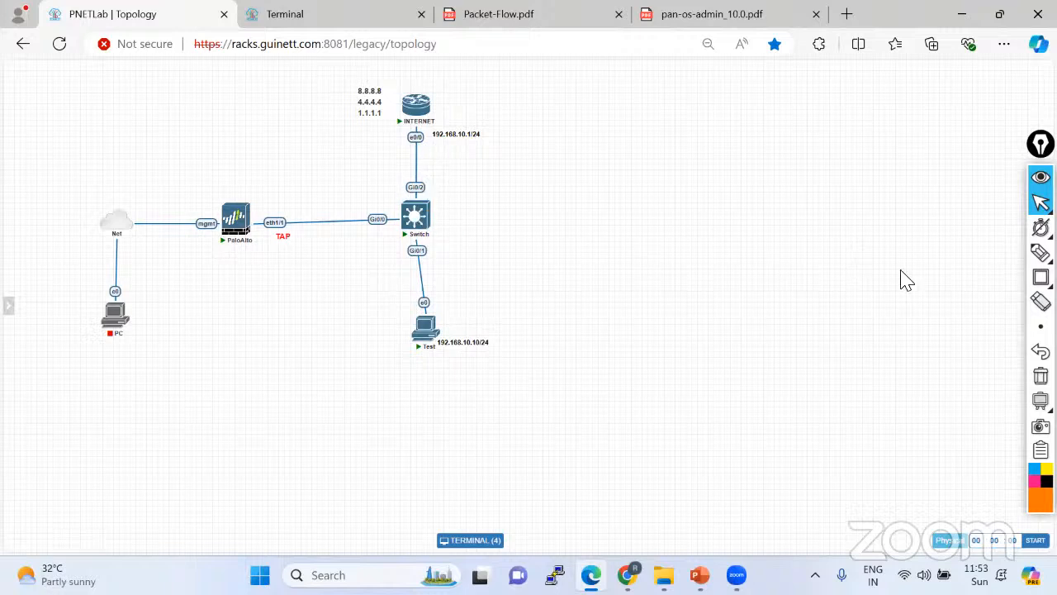
Circle the Switch's Gi0/2 and Gi0/1 ports and INTERNET's e0/0 in orange on the topology.
{"action": "mouse_move", "coordinate": [1040, 254]}
{"action": "left_click", "coordinate": [969, 255]}
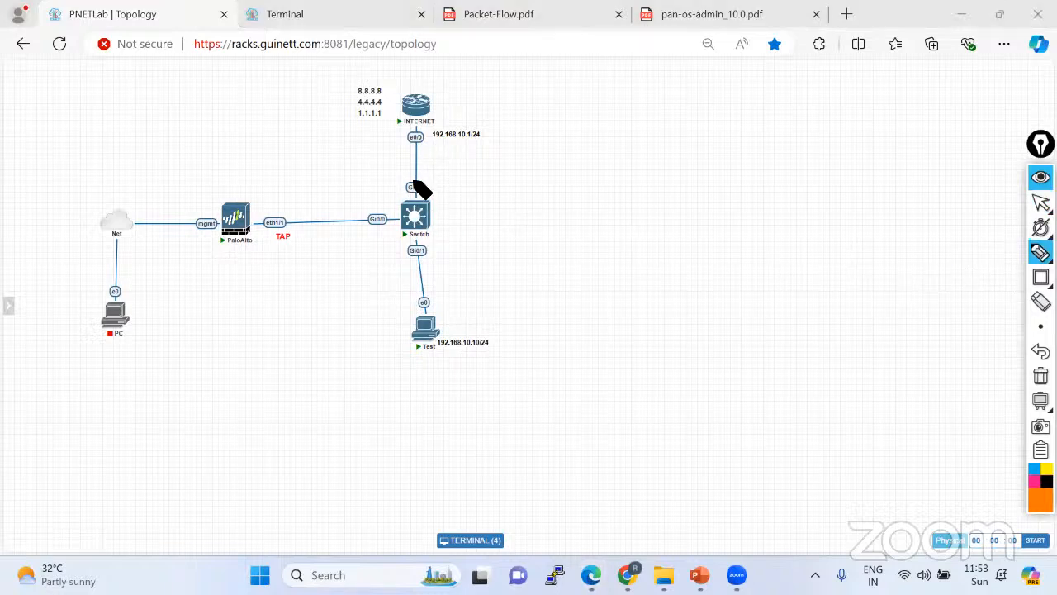
{"action": "mouse_move", "coordinate": [414, 180]}
{"action": "left_mouse_down"}
{"action": "mouse_move", "coordinate": [404, 187]}
{"action": "mouse_move", "coordinate": [427, 179]}
{"action": "mouse_move", "coordinate": [415, 179]}
{"action": "left_mouse_up"}
{"action": "mouse_move", "coordinate": [419, 245]}
{"action": "left_mouse_down"}
{"action": "mouse_move", "coordinate": [396, 250]}
{"action": "mouse_move", "coordinate": [418, 235]}
{"action": "mouse_move", "coordinate": [409, 218]}
{"action": "mouse_move", "coordinate": [407, 244]}
{"action": "left_mouse_up"}
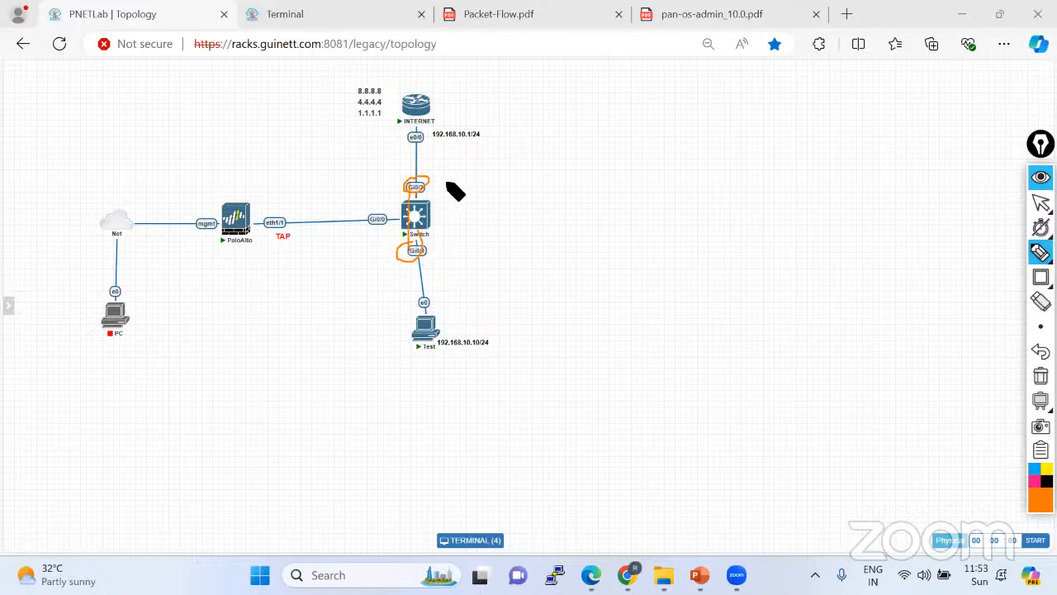
{"action": "mouse_move", "coordinate": [405, 154]}
{"action": "left_mouse_down"}
{"action": "mouse_move", "coordinate": [451, 152]}
{"action": "mouse_move", "coordinate": [421, 135]}
{"action": "mouse_move", "coordinate": [406, 156]}
{"action": "left_mouse_up"}
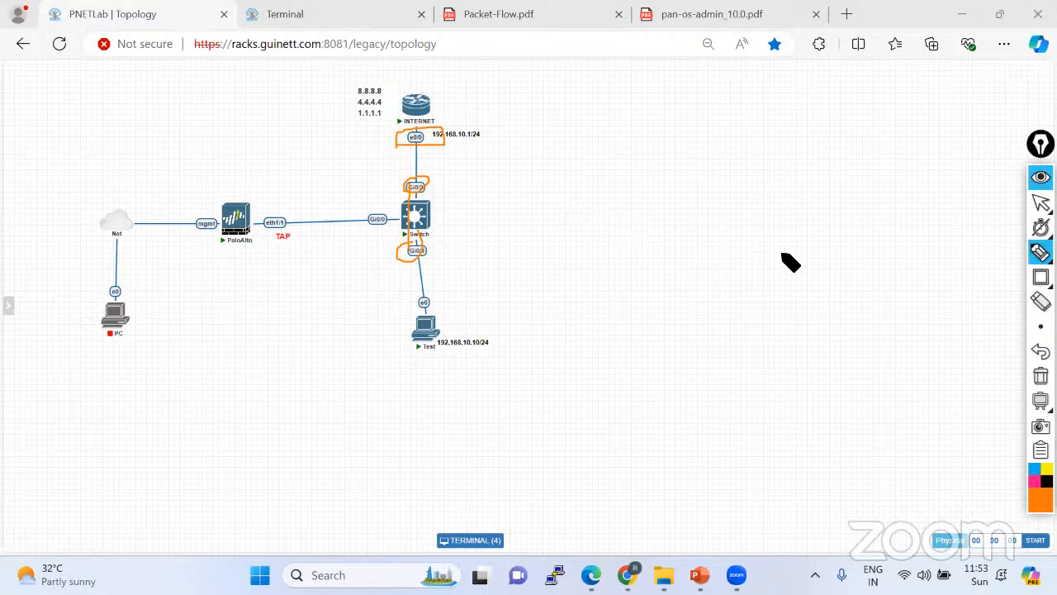
Clear all the annotations and return to the INTERNET router console.
{"action": "left_click", "coordinate": [1041, 204]}
{"action": "left_click", "coordinate": [1041, 376]}
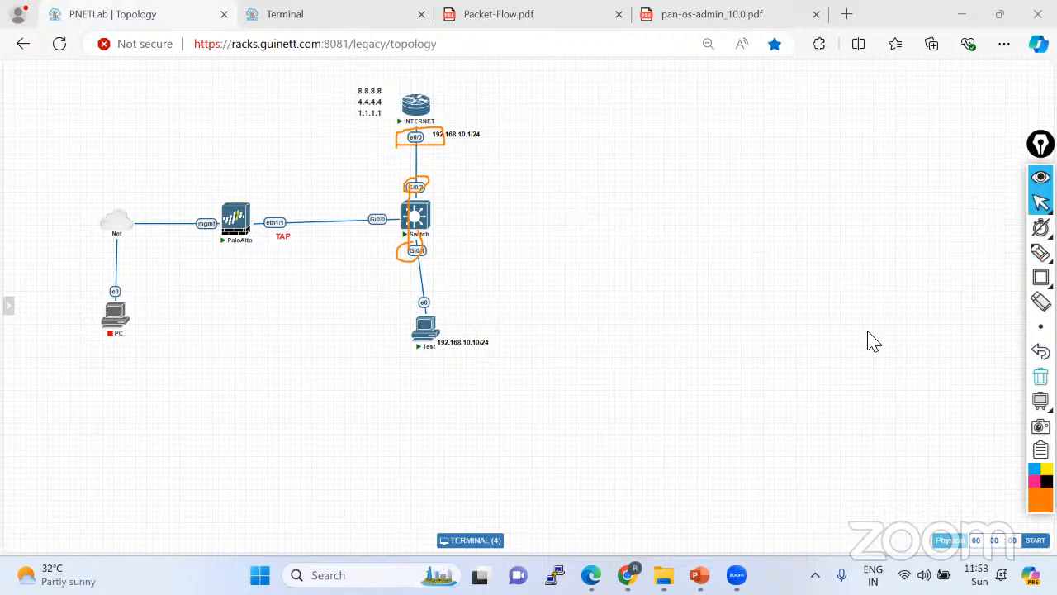
{"action": "left_click", "coordinate": [345, 15]}
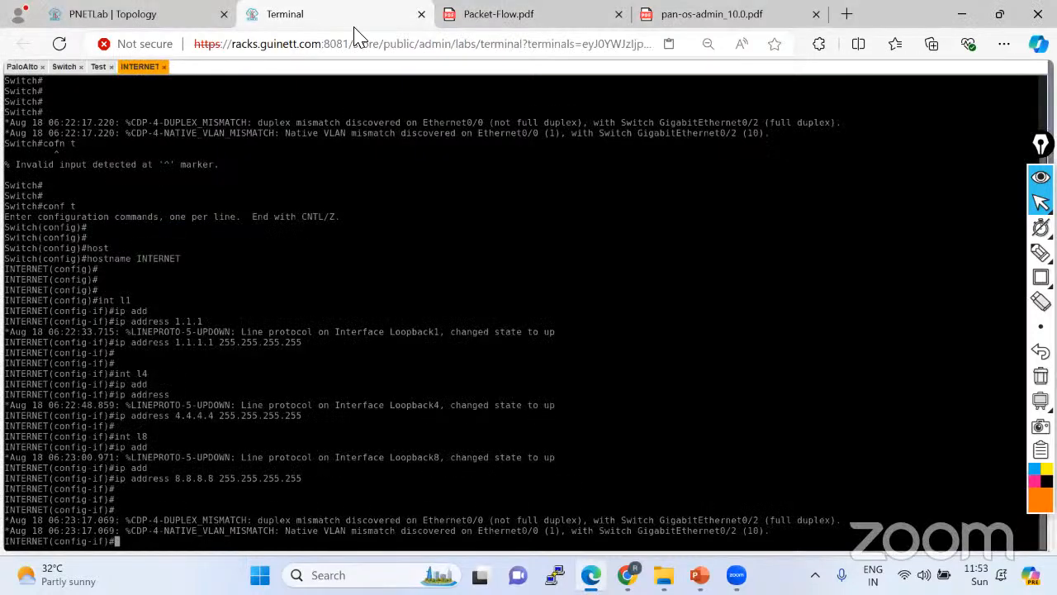
Leave the loopback configuration and enter interface Ethernet0/0.
{"action": "key", "text": "Return"}
{"action": "key", "text": "Return"}
{"action": "type", "text": "exit"}
{"action": "key", "text": "Return"}
{"action": "key", "text": "Return"}
{"action": "key", "text": "Return"}
{"action": "type", "text": "int"}
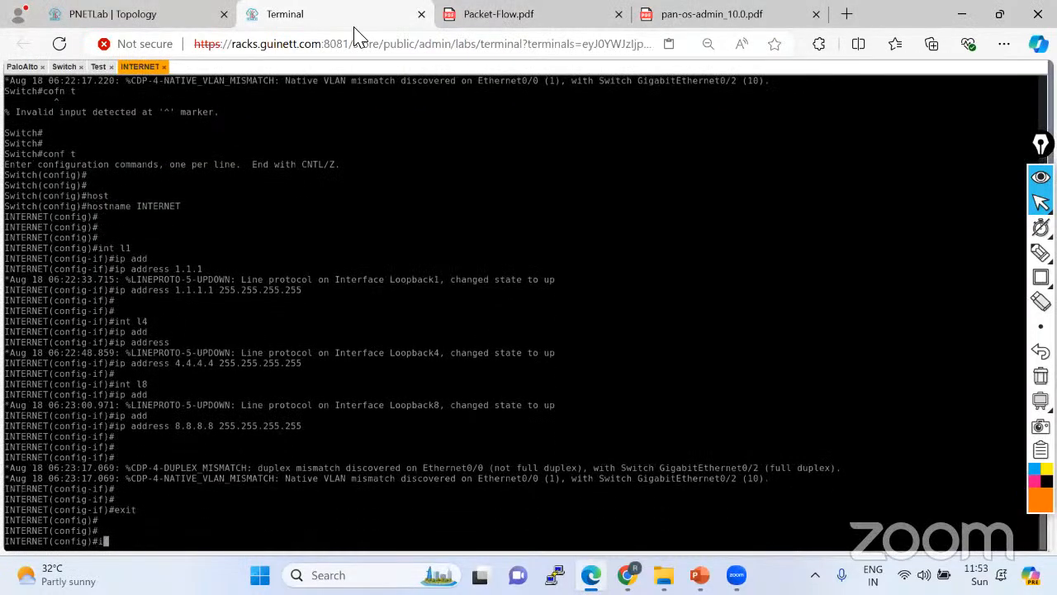
{"action": "type", "text": " et"}
{"action": "key", "text": "Tab"}
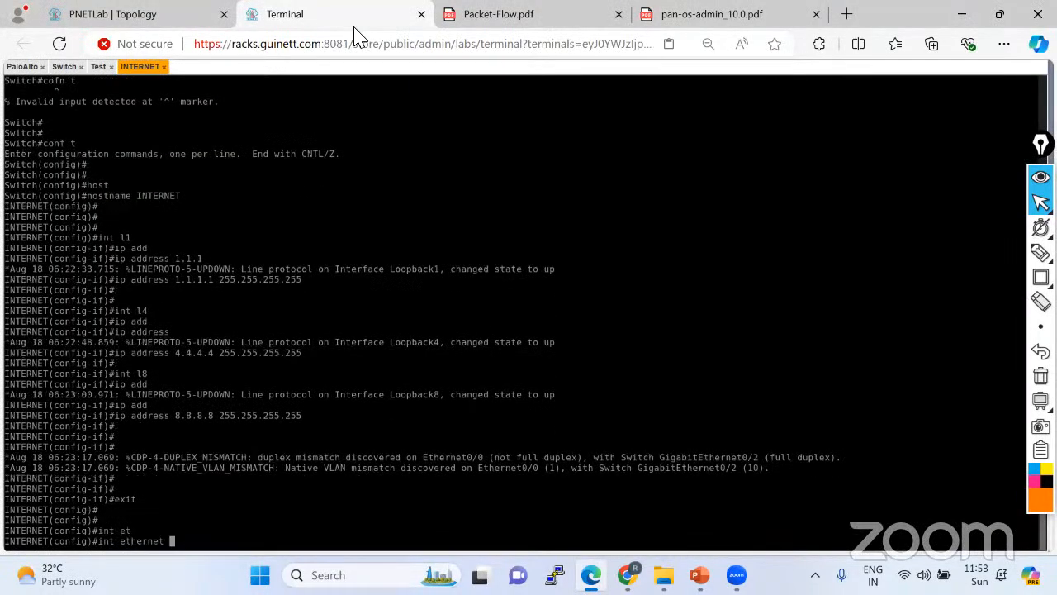
{"action": "type", "text": "0/0"}
{"action": "key", "text": "Return"}
Make Ethernet0/0 a routed port addressed 192.168.10.1 255.255.255.0.
{"action": "type", "text": "ip add"}
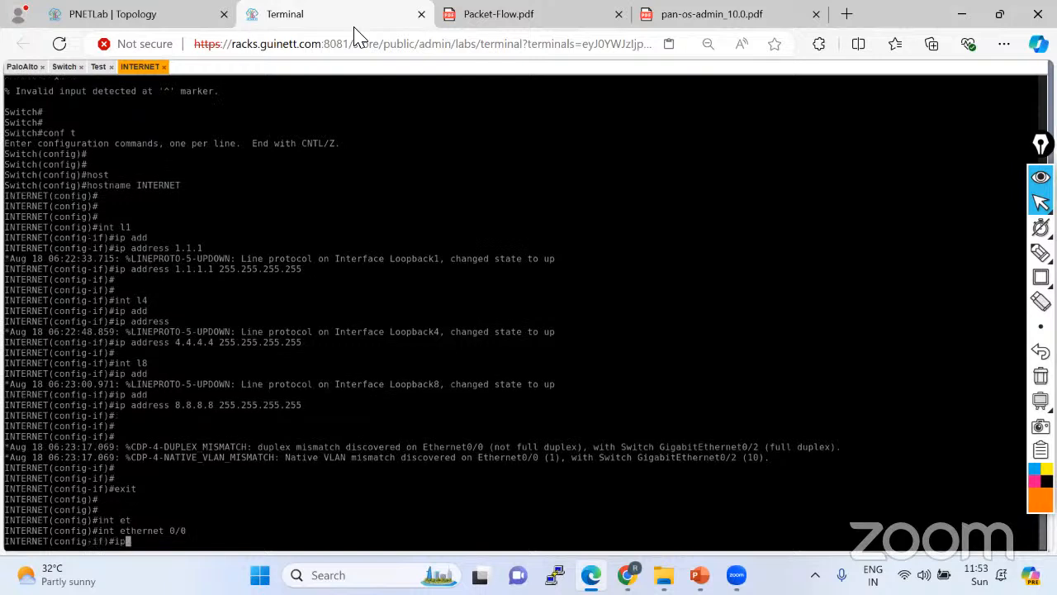
{"action": "key", "text": "Tab"}
{"action": "key", "text": "BackSpace"}
{"action": "key", "text": "BackSpace"}
{"action": "key", "text": "BackSpace"}
{"action": "key", "text": "BackSpace"}
{"action": "key", "text": "BackSpace"}
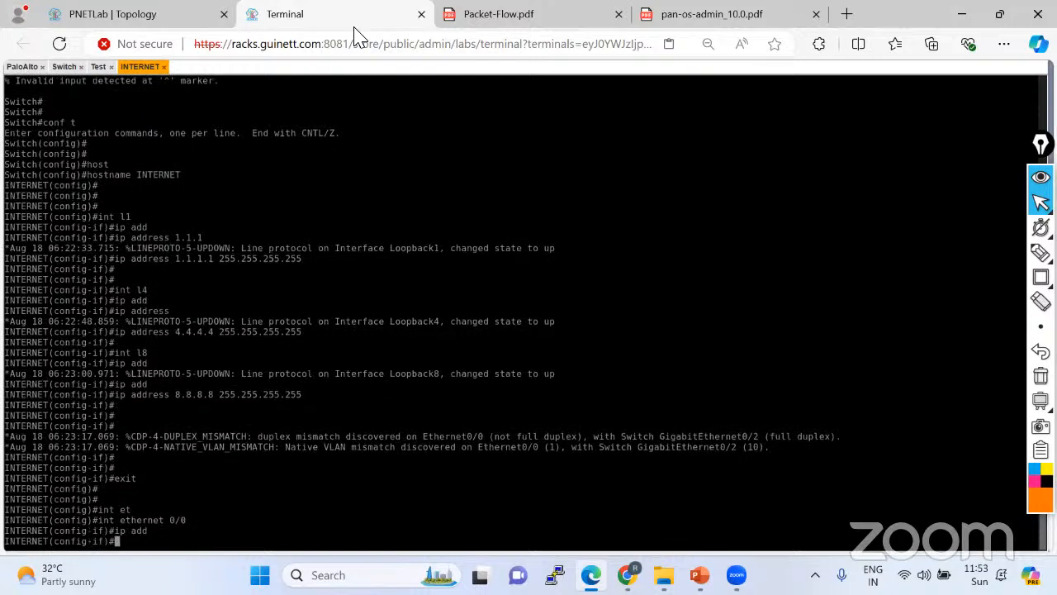
{"action": "type", "text": "no sw"}
{"action": "key", "text": "Tab"}
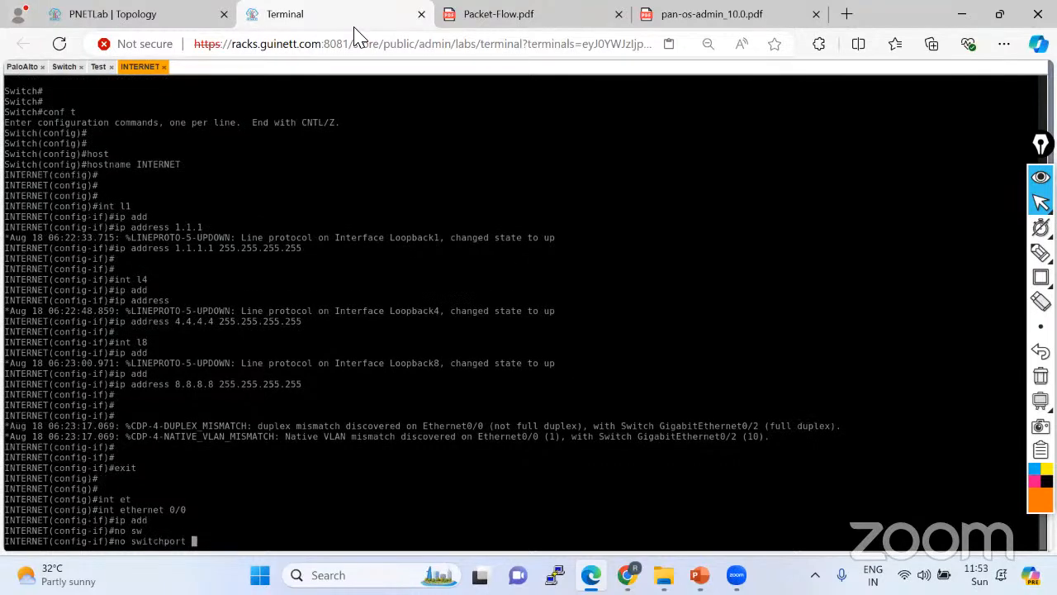
{"action": "key", "text": "Return"}
{"action": "key", "text": "Return"}
{"action": "type", "text": "ip add"}
{"action": "key", "text": "Tab"}
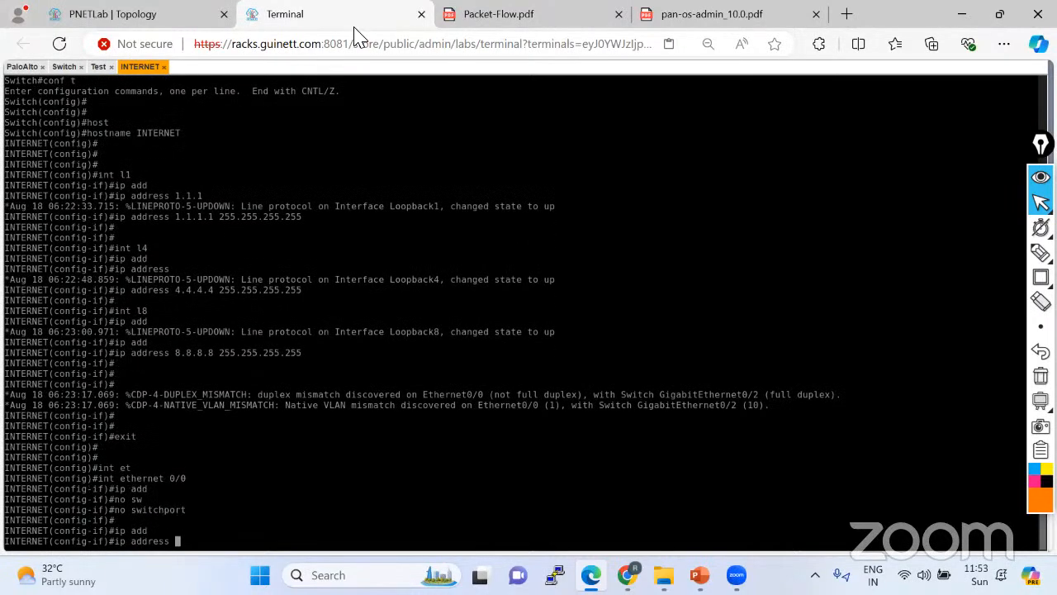
{"action": "type", "text": "192.168"}
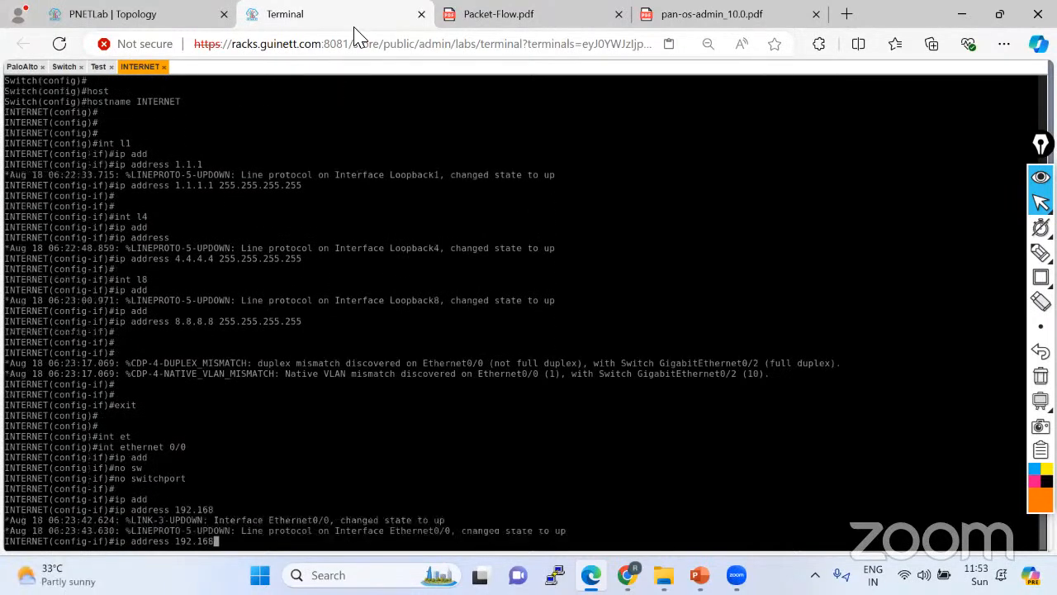
{"action": "type", "text": ".10.1 255.255.255."}
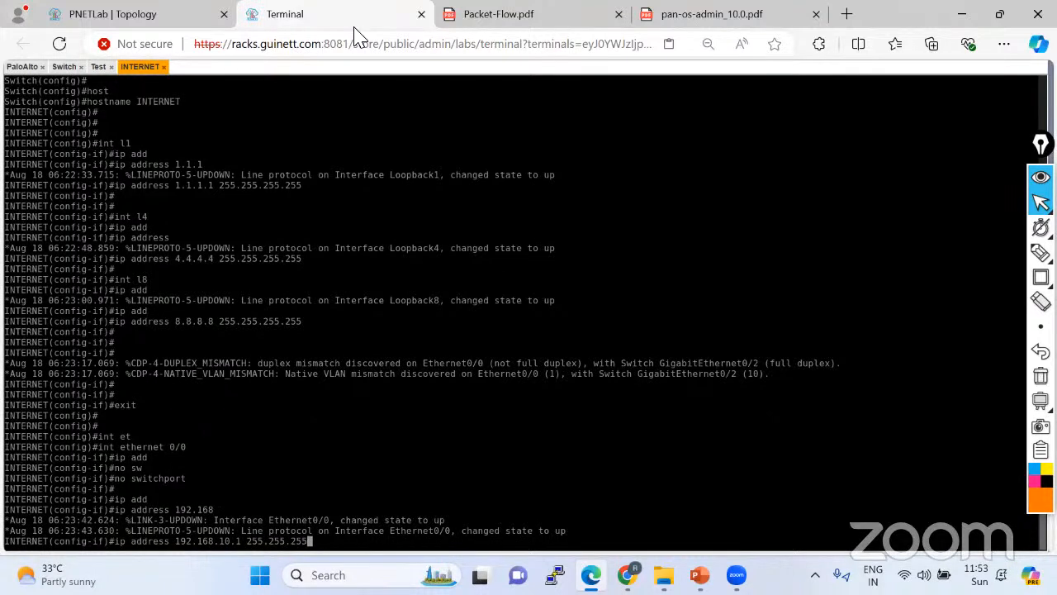
{"action": "type", "text": "0"}
{"action": "key", "text": "Return"}
{"action": "key", "text": "Return"}
{"action": "key", "text": "Return"}
Bring Ethernet0/0 up with no shutdown and save the configuration with do wr.
{"action": "type", "text": "no sh"}
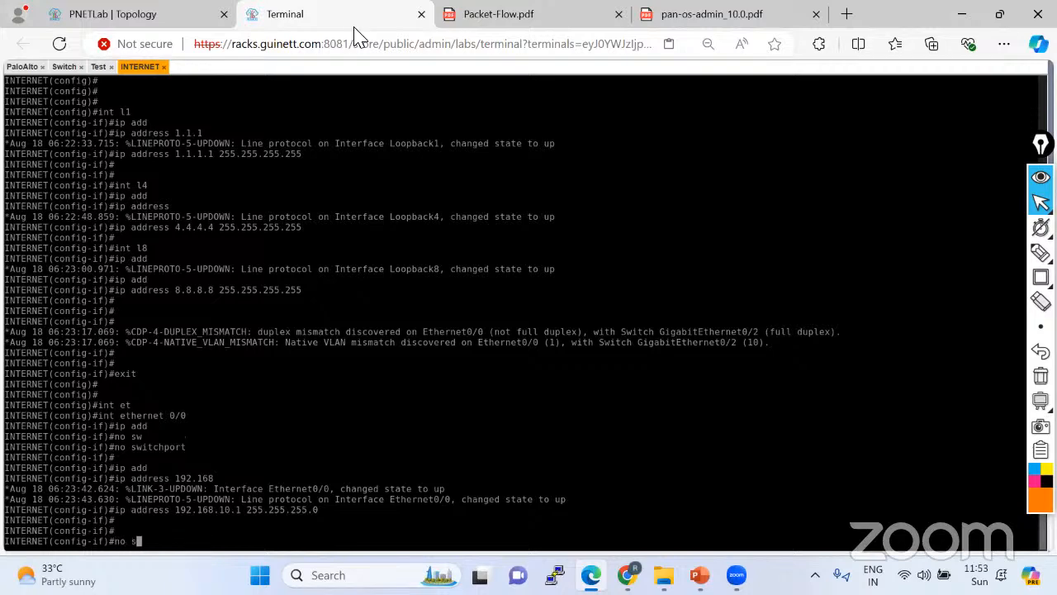
{"action": "key", "text": "Tab"}
{"action": "key", "text": "Return"}
{"action": "key", "text": "Return"}
{"action": "key", "text": "Return"}
{"action": "key", "text": "Return"}
{"action": "key", "text": "Return"}
{"action": "type", "text": "do w"}
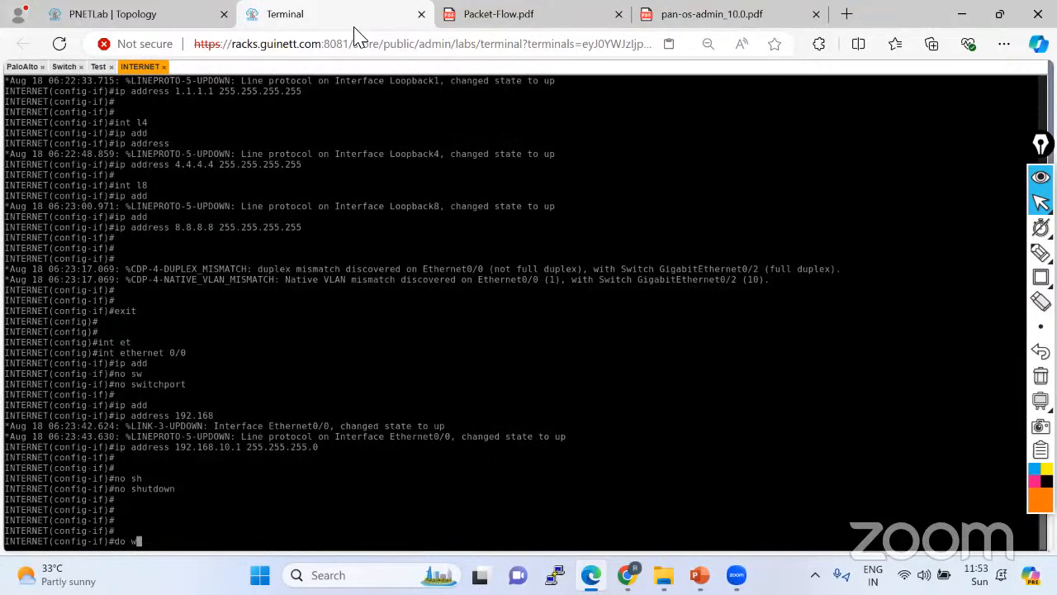
{"action": "type", "text": "r"}
{"action": "key", "text": "Return"}
Return to privileged mode and verify the interfaces with show ip interface brief.
{"action": "key", "text": "Return"}
{"action": "key", "text": "ctrl+z"}
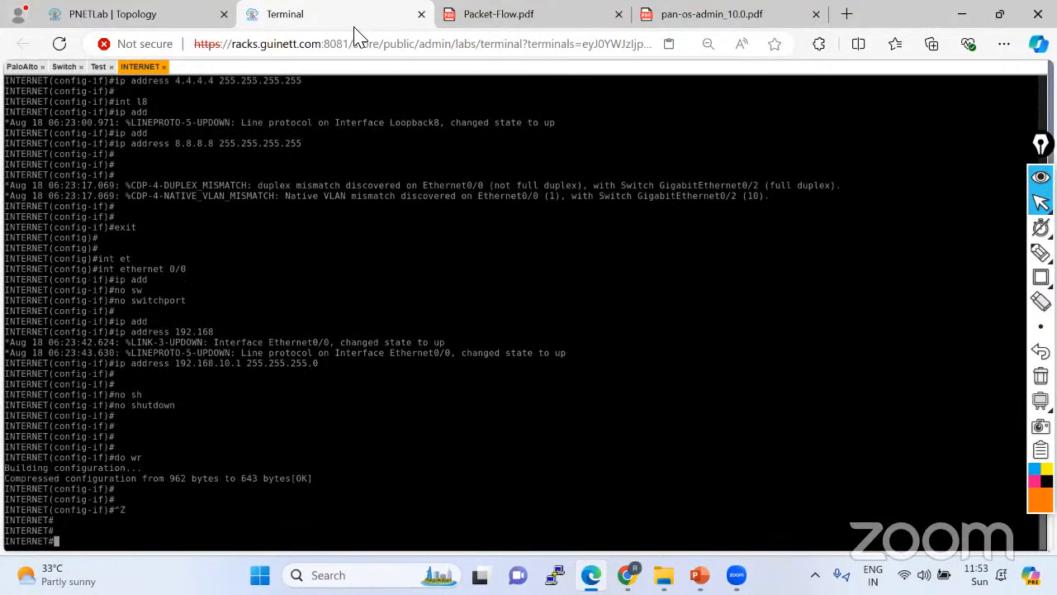
{"action": "key", "text": "Return"}
{"action": "key", "text": "Return"}
{"action": "type", "text": "sh ip int bri"}
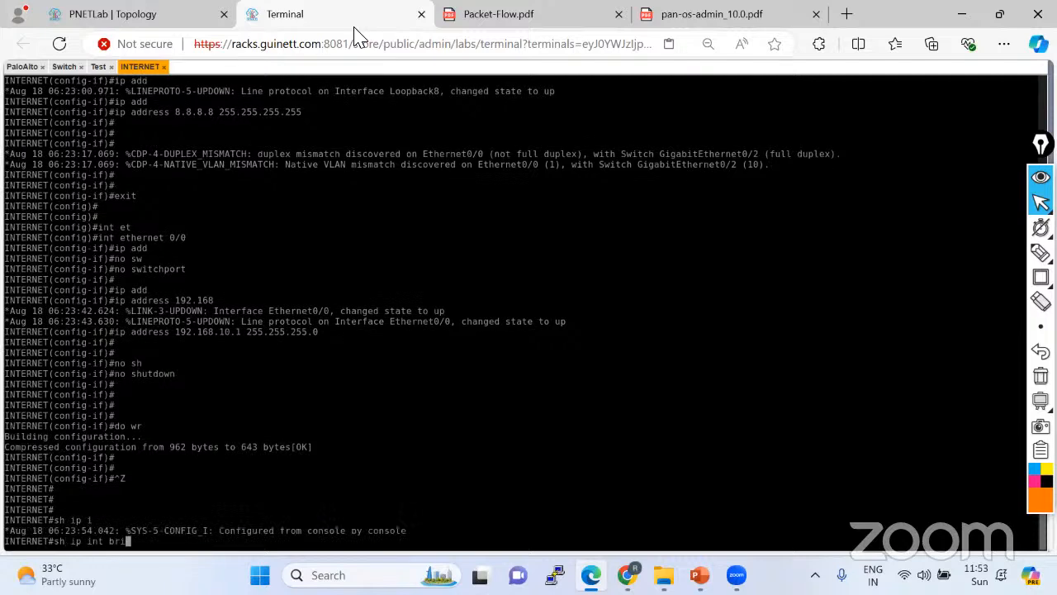
{"action": "key", "text": "Tab"}
{"action": "key", "text": "Return"}
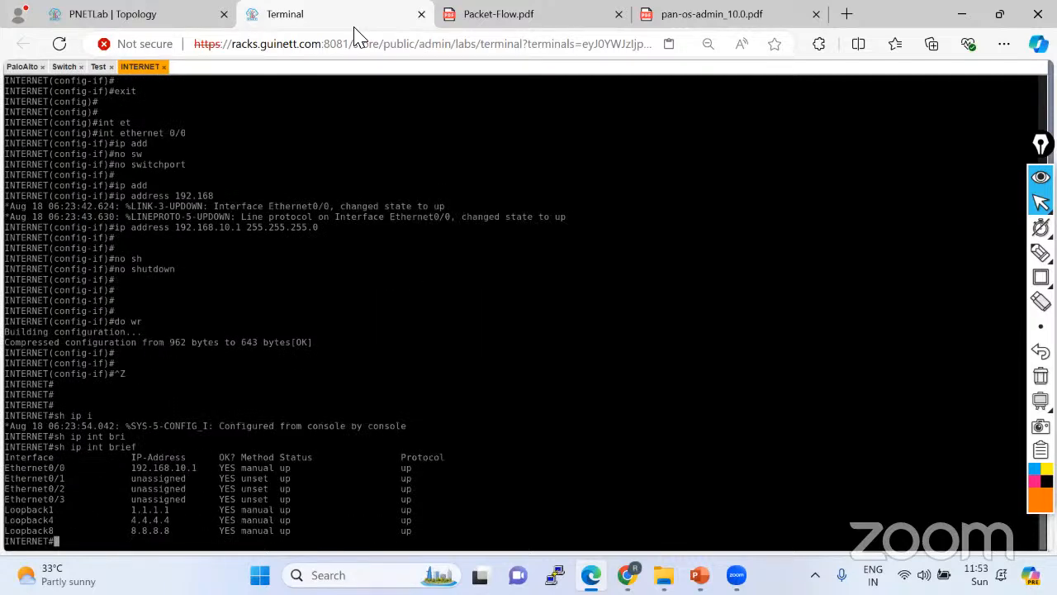
On the Test PC, dismiss the restart prompt and open the Network settings.
{"action": "left_click", "coordinate": [99, 67]}
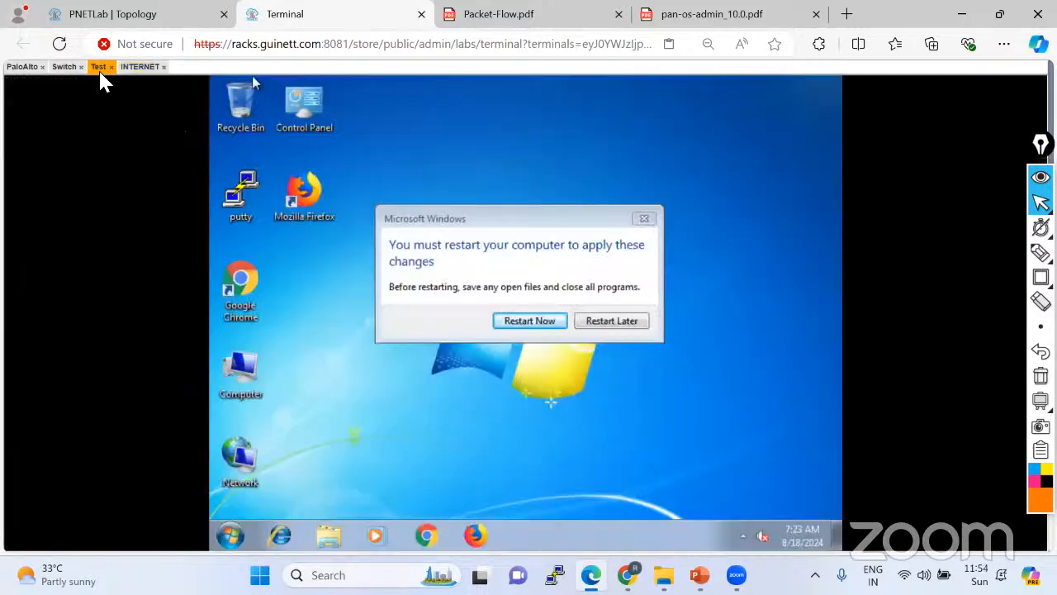
{"action": "left_click", "coordinate": [620, 322]}
{"action": "right_click", "coordinate": [240, 472]}
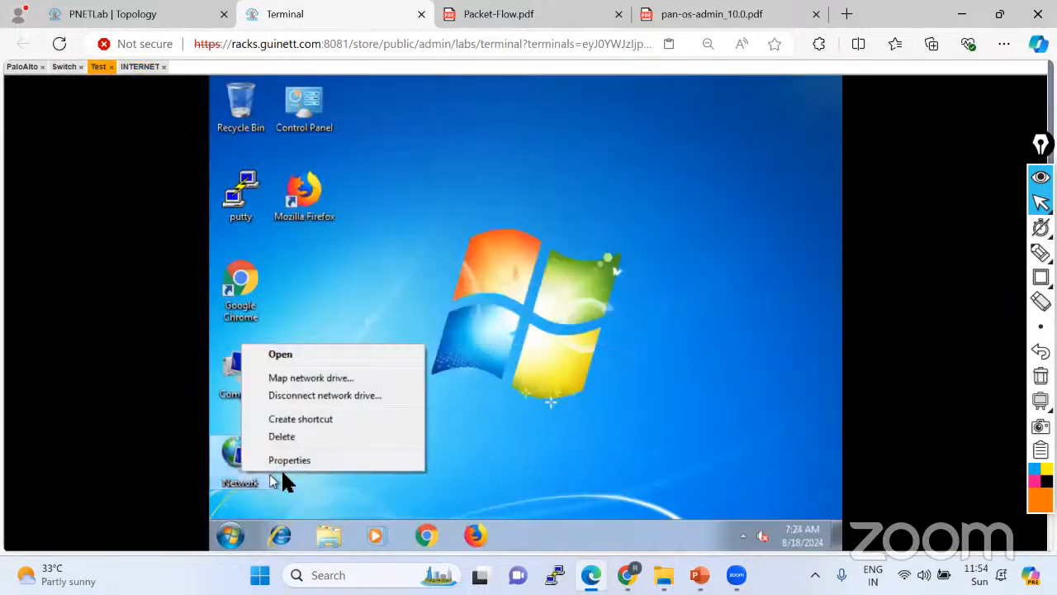
{"action": "left_click", "coordinate": [284, 461]}
{"action": "left_click", "coordinate": [154, 16]}
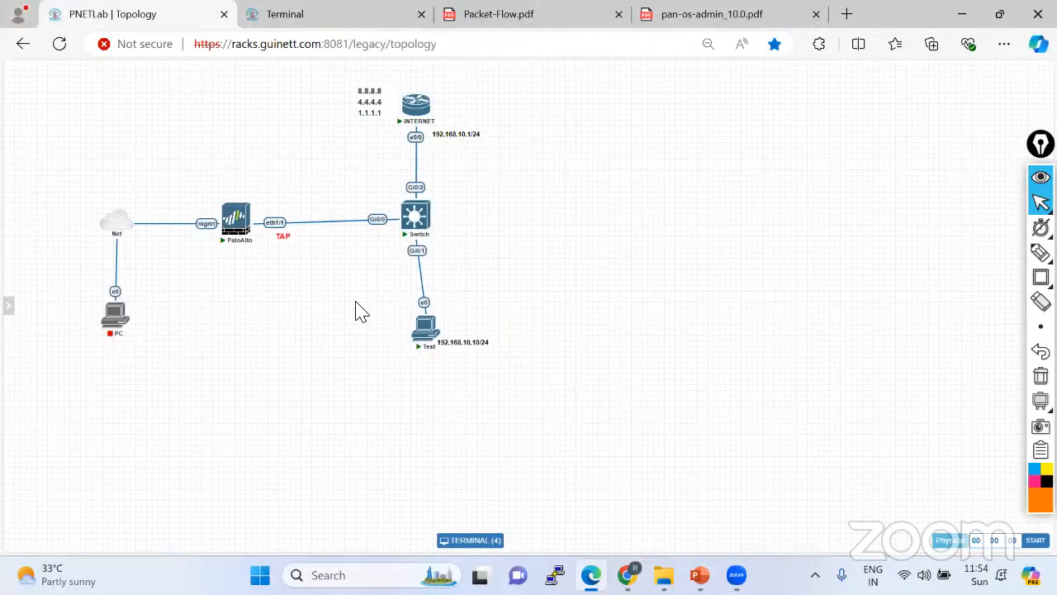
{"action": "left_click", "coordinate": [337, 14]}
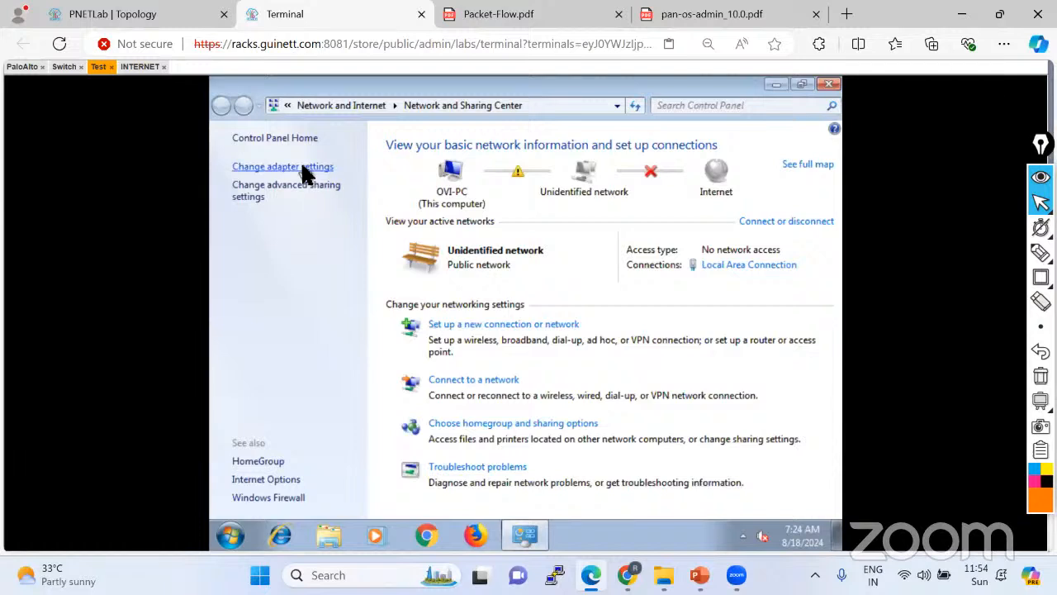
Open the IPv4 properties of the Local Area Connection adapter.
{"action": "left_click", "coordinate": [298, 167]}
{"action": "right_click", "coordinate": [326, 179]}
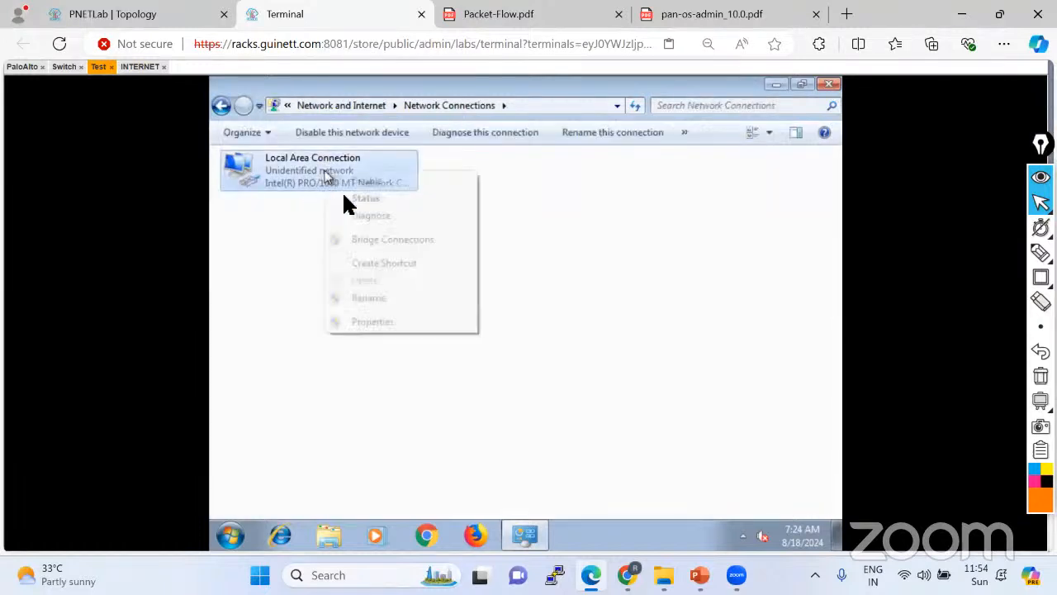
{"action": "left_click", "coordinate": [366, 319]}
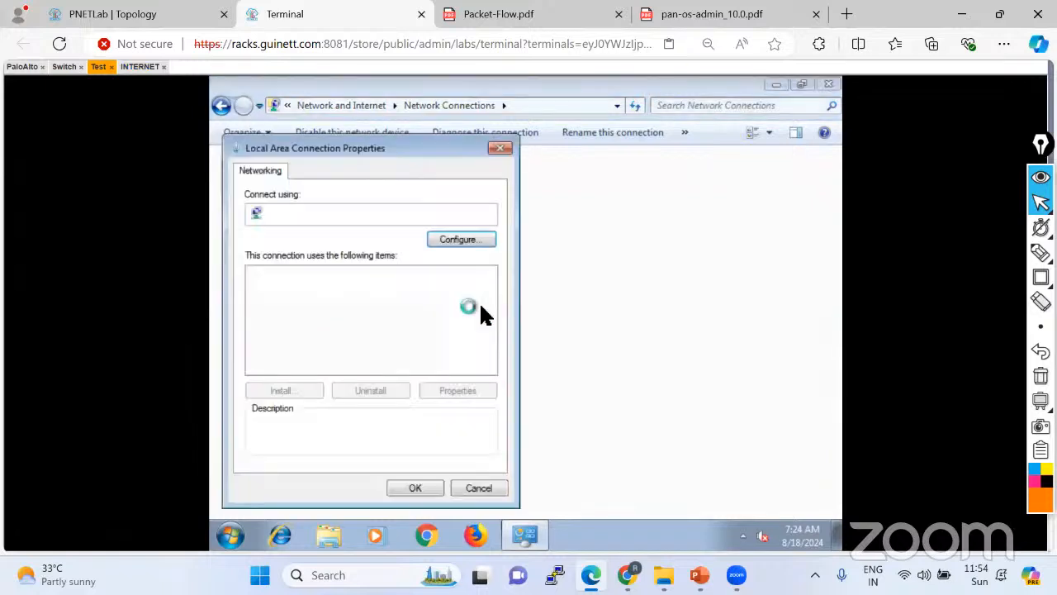
{"action": "left_click", "coordinate": [400, 328]}
{"action": "double_click", "coordinate": [403, 328]}
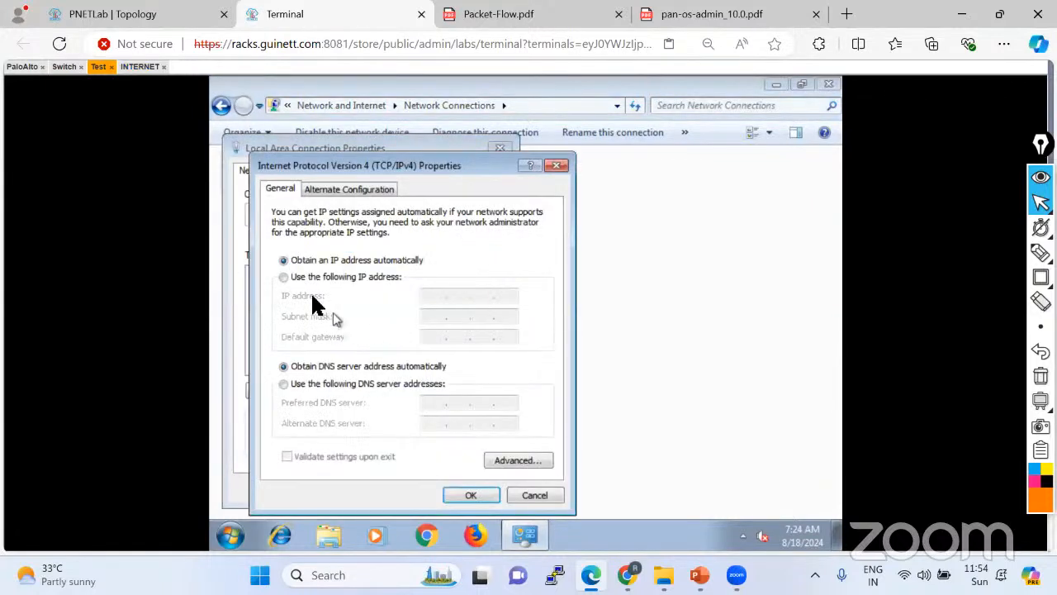
Set static IP 192.168.10.10, mask 255.255.255.0, gateway 192.168.10.1, and apply.
{"action": "left_click", "coordinate": [299, 278]}
{"action": "left_click", "coordinate": [432, 296]}
{"action": "type", "text": "192 . "}
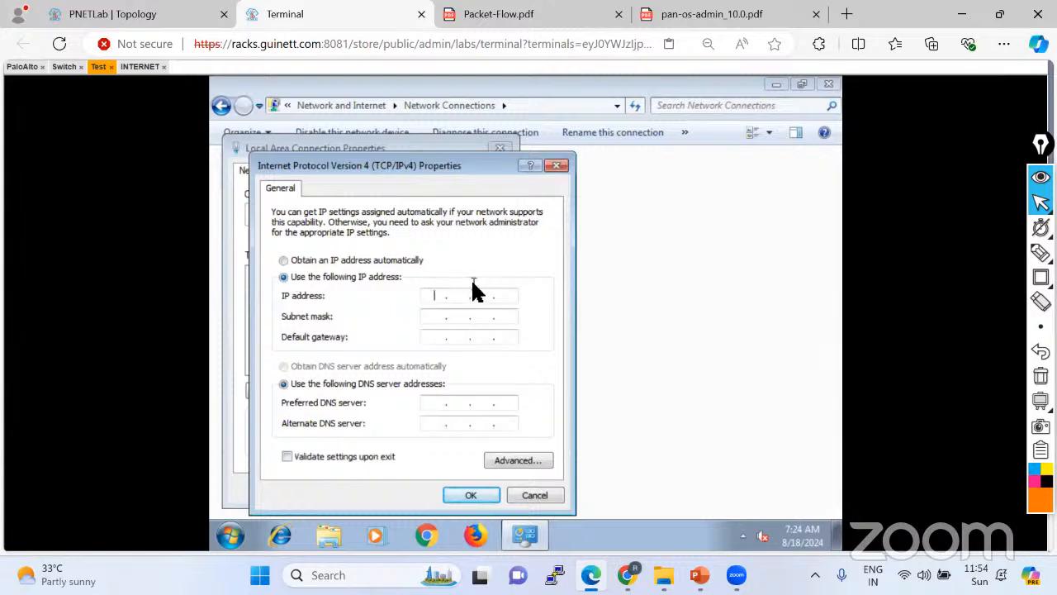
{"action": "type", "text": "168 . 10 . 10"}
{"action": "left_click", "coordinate": [433, 317]}
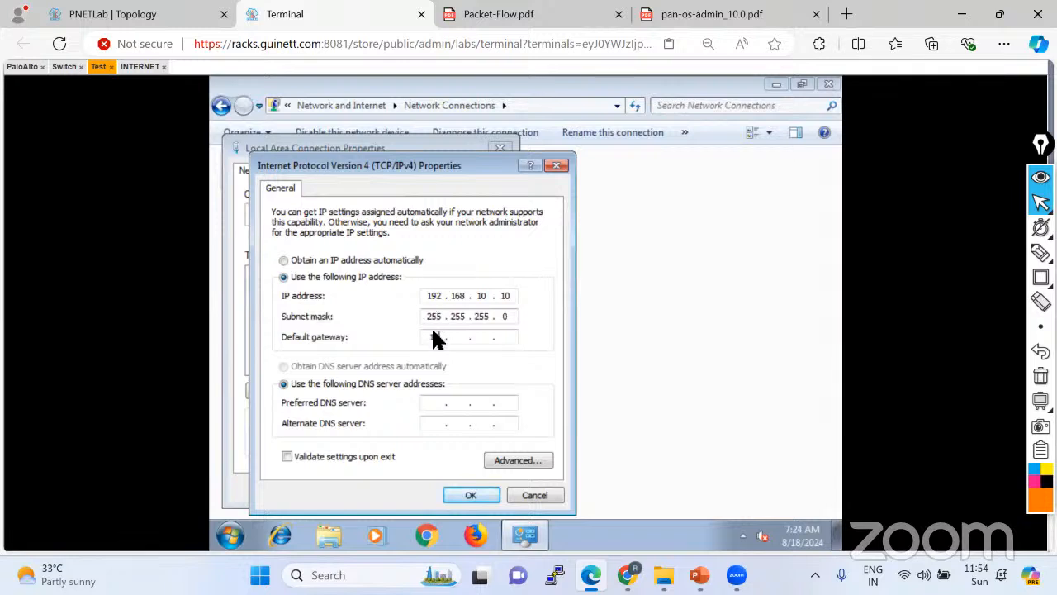
{"action": "left_click", "coordinate": [434, 330]}
{"action": "type", "text": "192.168.10.1"}
{"action": "left_click", "coordinate": [461, 493]}
{"action": "left_click", "coordinate": [417, 489]}
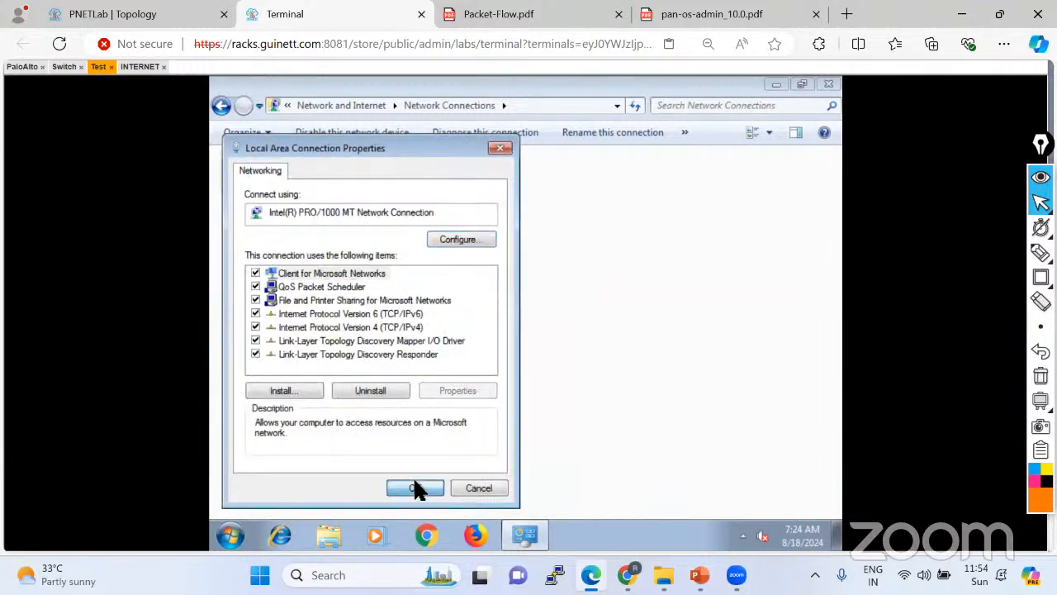
{"action": "left_click", "coordinate": [828, 86]}
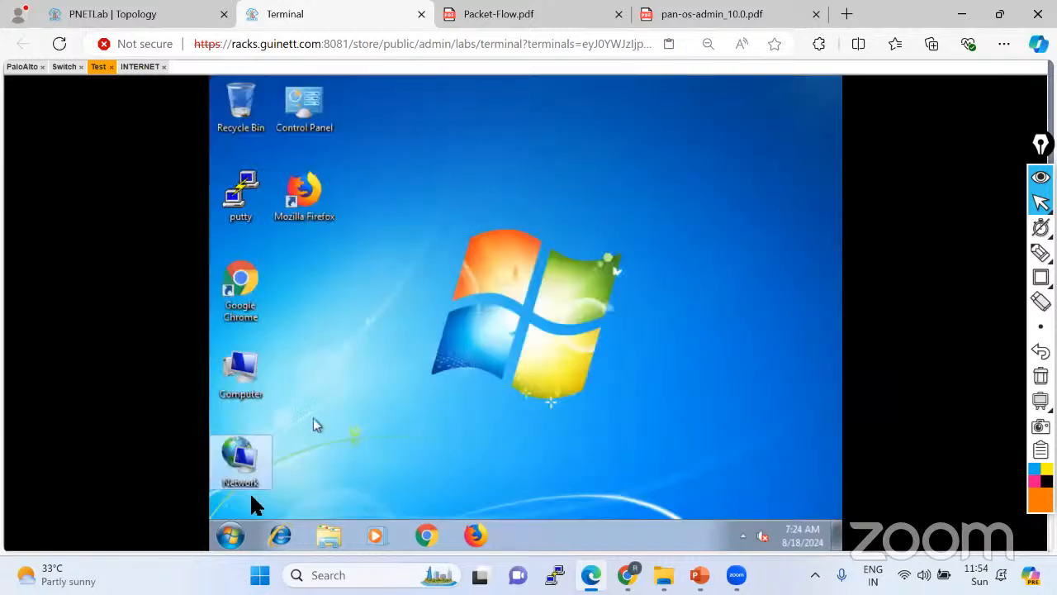
Open a command prompt and run ipconfig to check the new address.
{"action": "left_click", "coordinate": [231, 529]}
{"action": "type", "text": "cmd"}
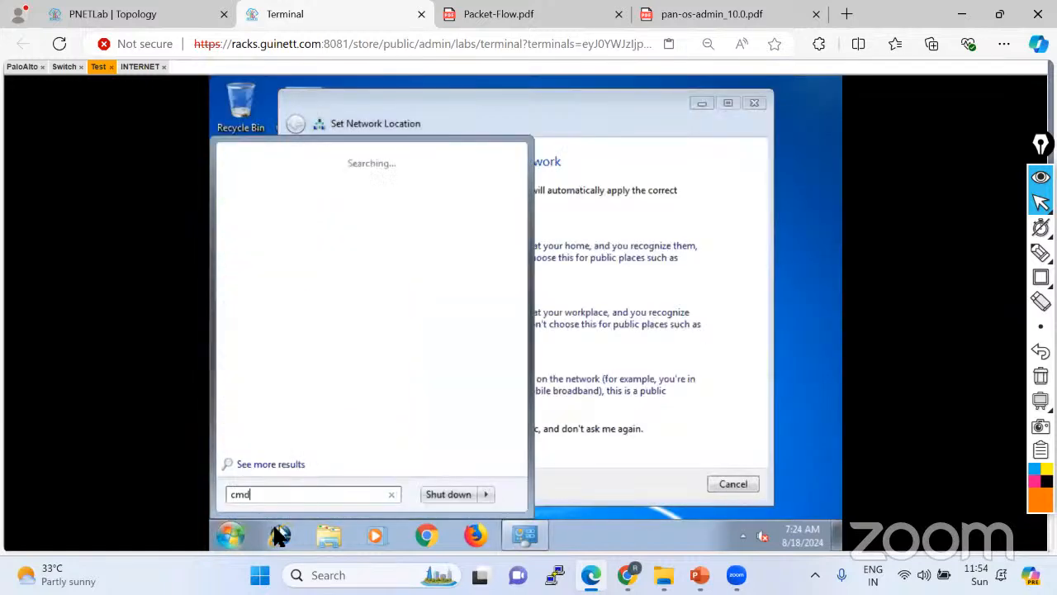
{"action": "key", "text": "Return"}
{"action": "type", "text": "ip"}
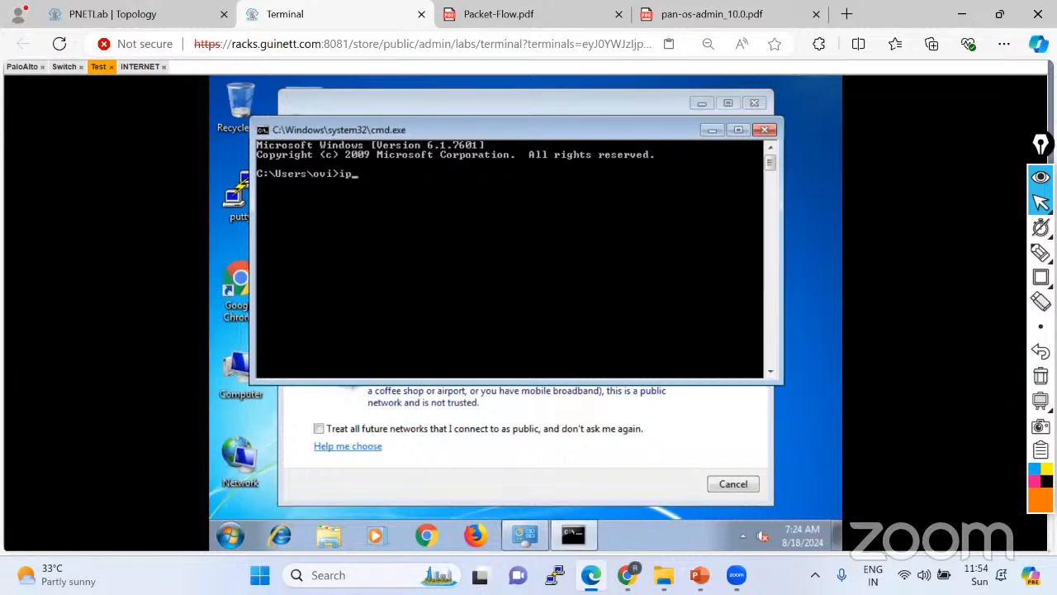
{"action": "type", "text": "conig"}
{"action": "key", "text": "BackSpace"}
{"action": "key", "text": "BackSpace"}
{"action": "type", "text": "nfig"}
{"action": "key", "text": "Return"}
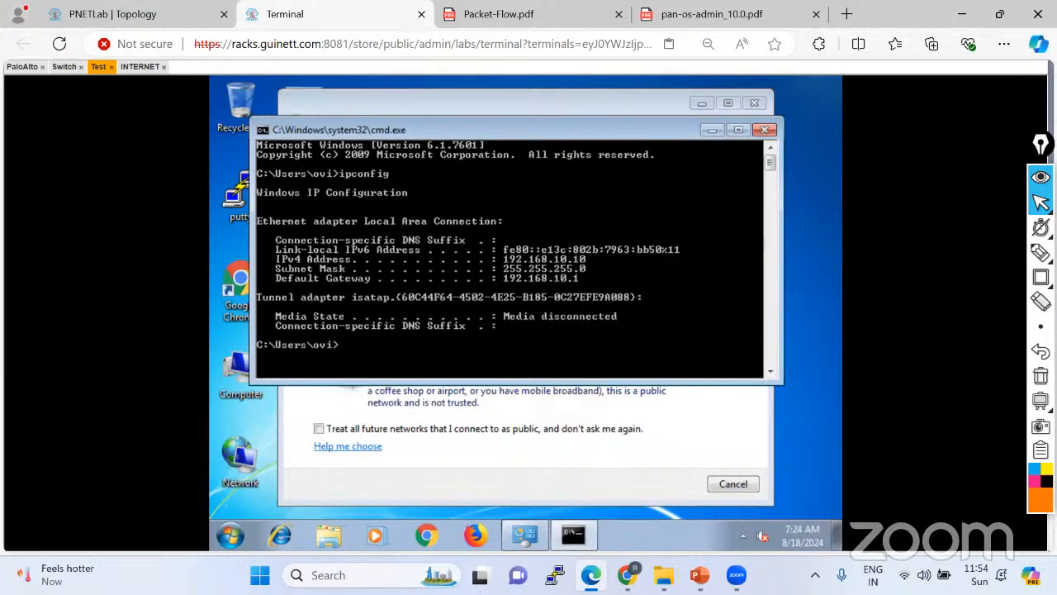
Ping the gateway 192.168.10.1 and the router's 1.1.1.1 loopback.
{"action": "type", "text": "ping 192.168.10.1"}
{"action": "key", "text": "Return"}
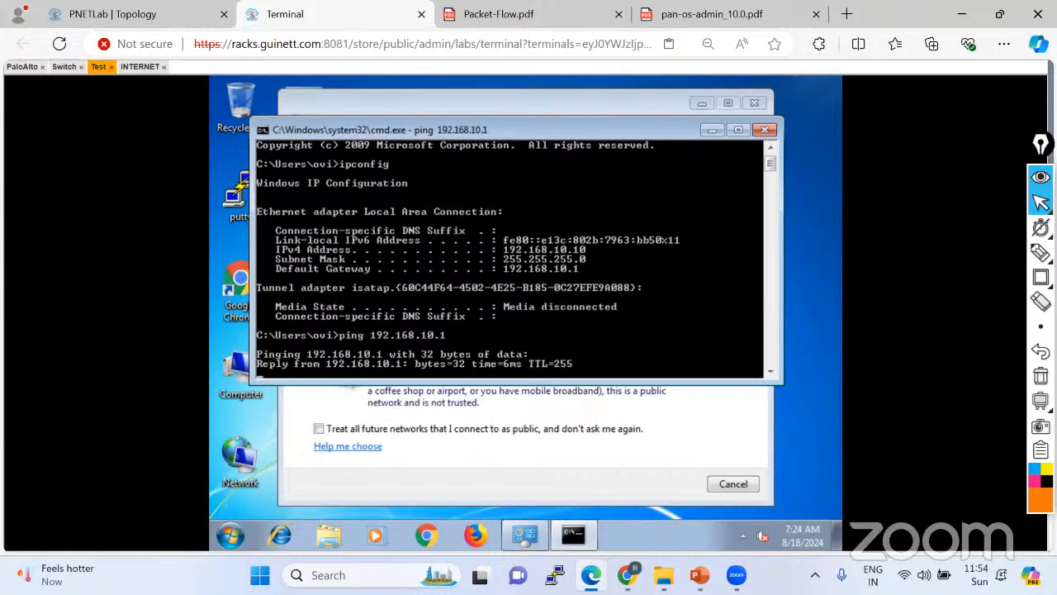
{"action": "key", "text": "ctrl+c"}
{"action": "key", "text": "Up"}
{"action": "key", "text": "BackSpace"}
{"action": "key", "text": "BackSpace"}
{"action": "key", "text": "BackSpace"}
{"action": "key", "text": "BackSpace"}
{"action": "key", "text": "BackSpace"}
{"action": "key", "text": "BackSpace"}
{"action": "key", "text": "BackSpace"}
{"action": "key", "text": "BackSpace"}
{"action": "key", "text": "BackSpace"}
{"action": "key", "text": "BackSpace"}
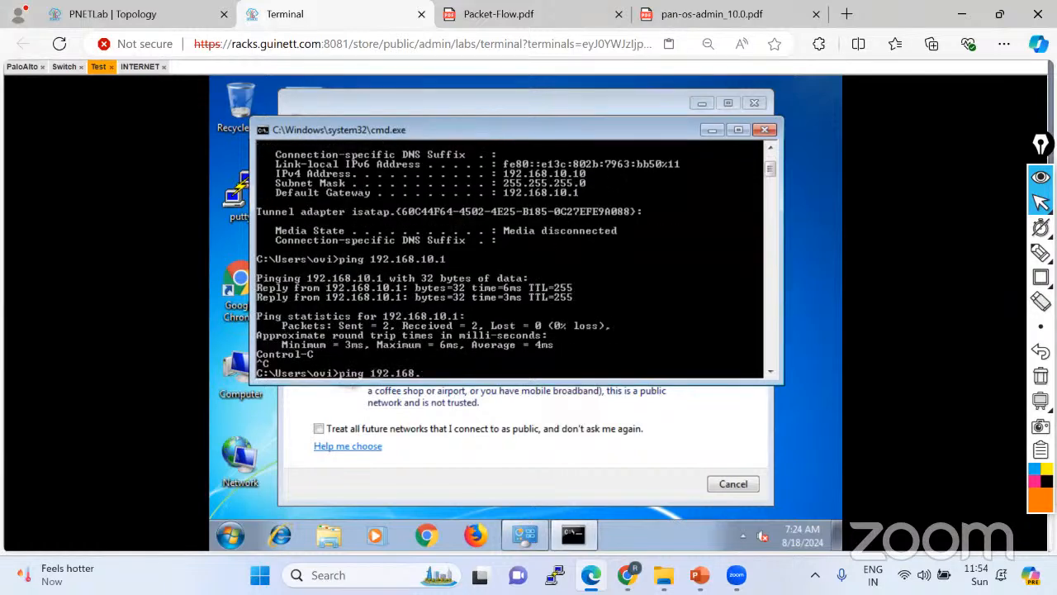
{"action": "type", "text": "1.1.1.1"}
{"action": "key", "text": "Return"}
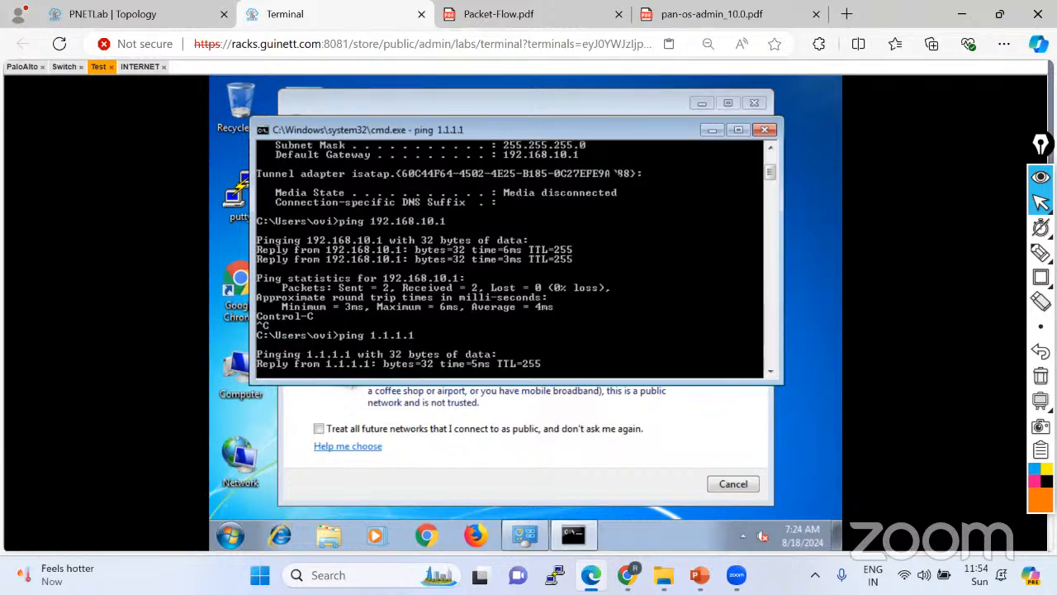
{"action": "key", "text": "ctrl+c"}
Ping 4.4.4.4 and 8.8.8.8, then dismiss the network location prompt.
{"action": "key", "text": "Up"}
{"action": "key", "text": "BackSpace"}
{"action": "key", "text": "BackSpace"}
{"action": "key", "text": "BackSpace"}
{"action": "key", "text": "BackSpace"}
{"action": "key", "text": "BackSpace"}
{"action": "key", "text": "BackSpace"}
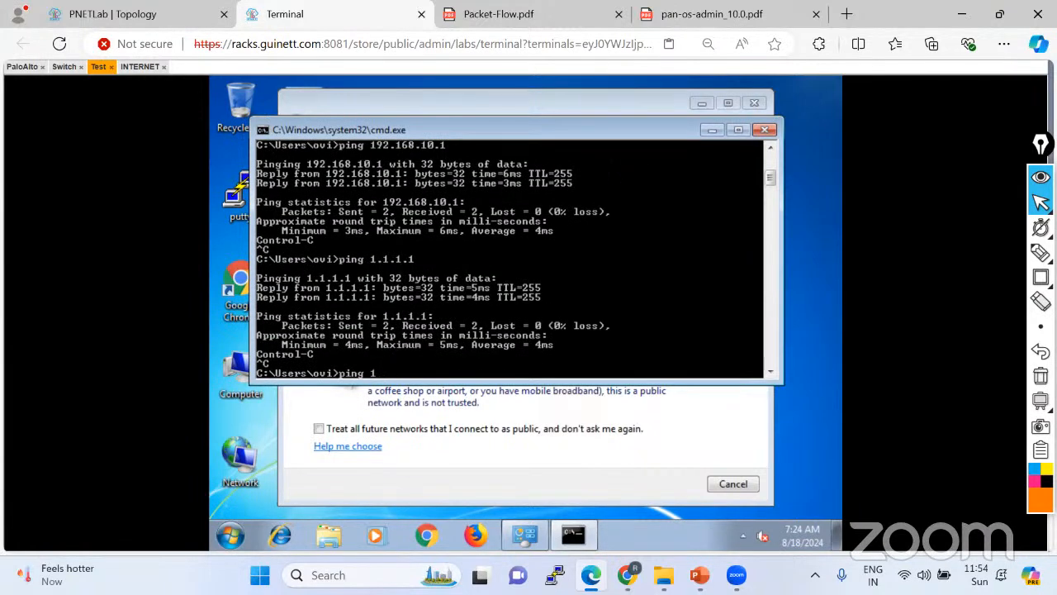
{"action": "key", "text": "BackSpace"}
{"action": "type", "text": "4.4.4.4"}
{"action": "key", "text": "Return"}
{"action": "key", "text": "ctrl+c"}
{"action": "key", "text": "Up"}
{"action": "key", "text": "BackSpace"}
{"action": "key", "text": "BackSpace"}
{"action": "key", "text": "BackSpace"}
{"action": "key", "text": "BackSpace"}
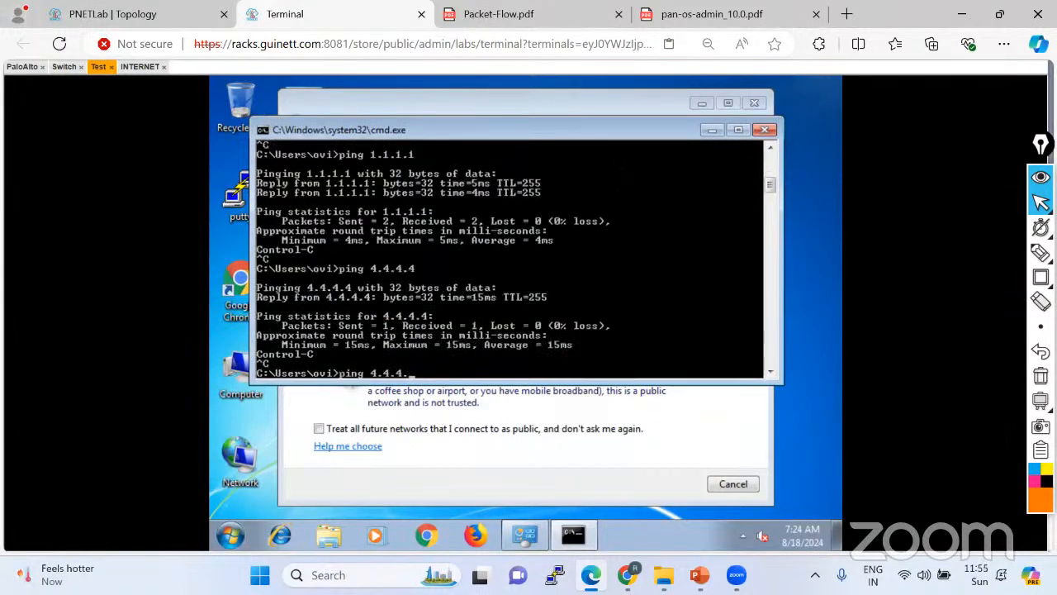
{"action": "type", "text": "8.8.8.8"}
{"action": "key", "text": "Return"}
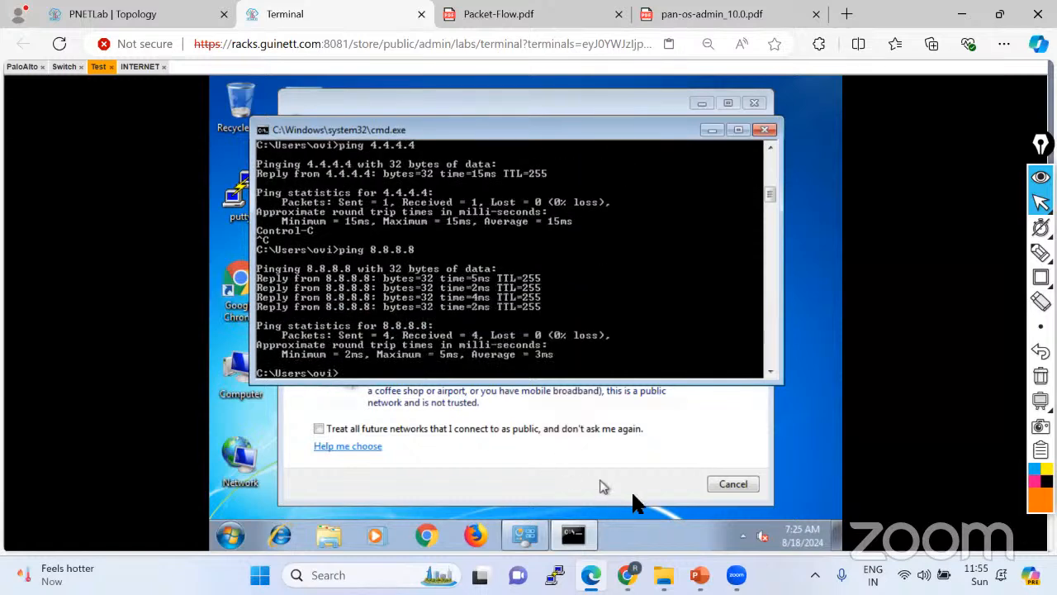
{"action": "left_click", "coordinate": [711, 482]}
{"action": "left_click", "coordinate": [152, 12]}
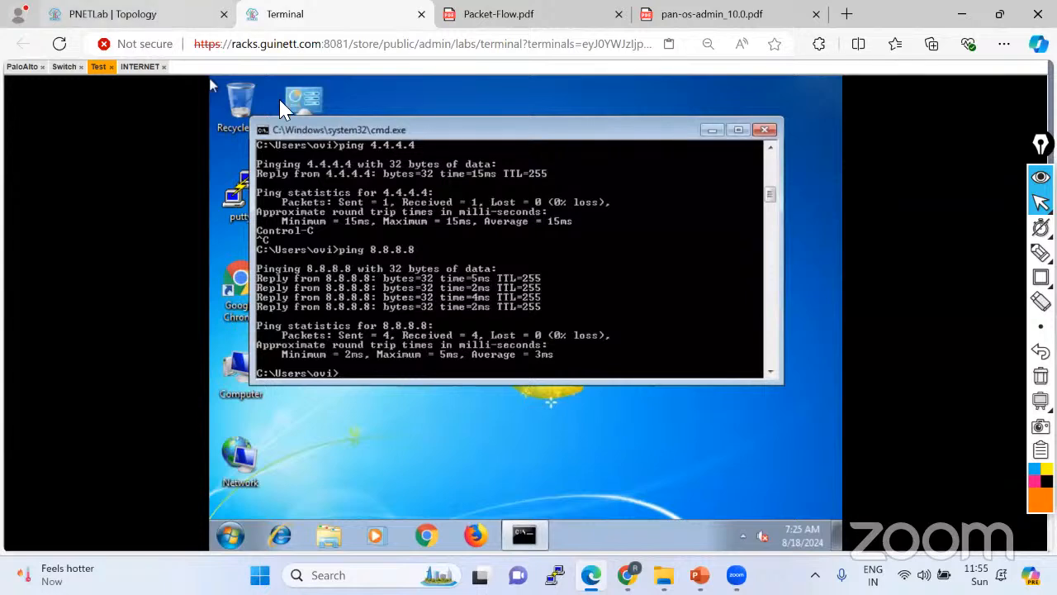
Sketch the traffic path from Test PC through Switch Gi0/2 and Gi0/1 to eth1/1.
{"action": "left_click", "coordinate": [1041, 252]}
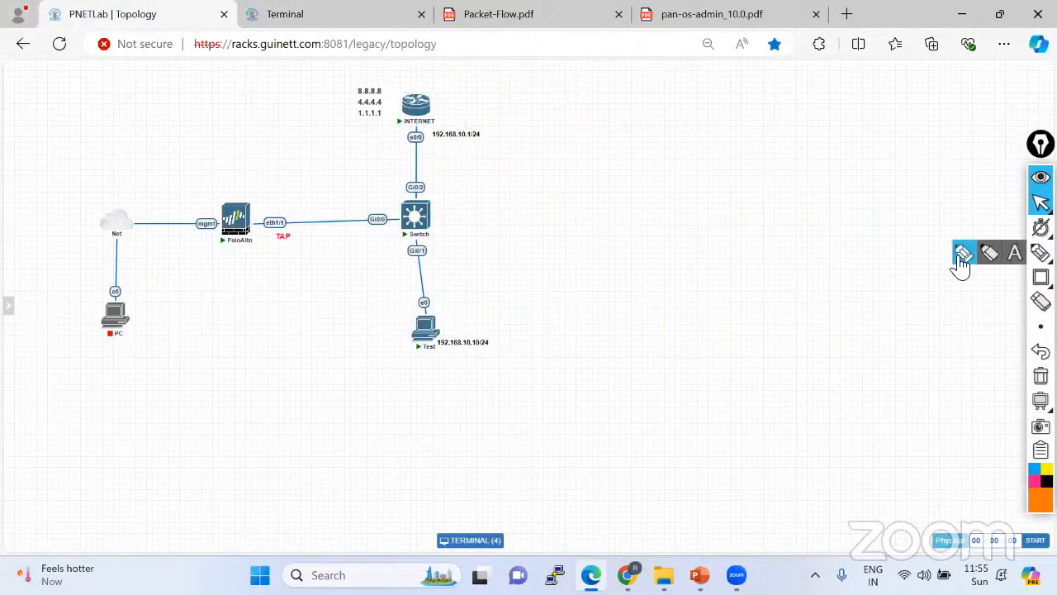
{"action": "left_click", "coordinate": [963, 253]}
{"action": "left_click_drag", "start_coordinate": [430, 337], "coordinate": [426, 96]}
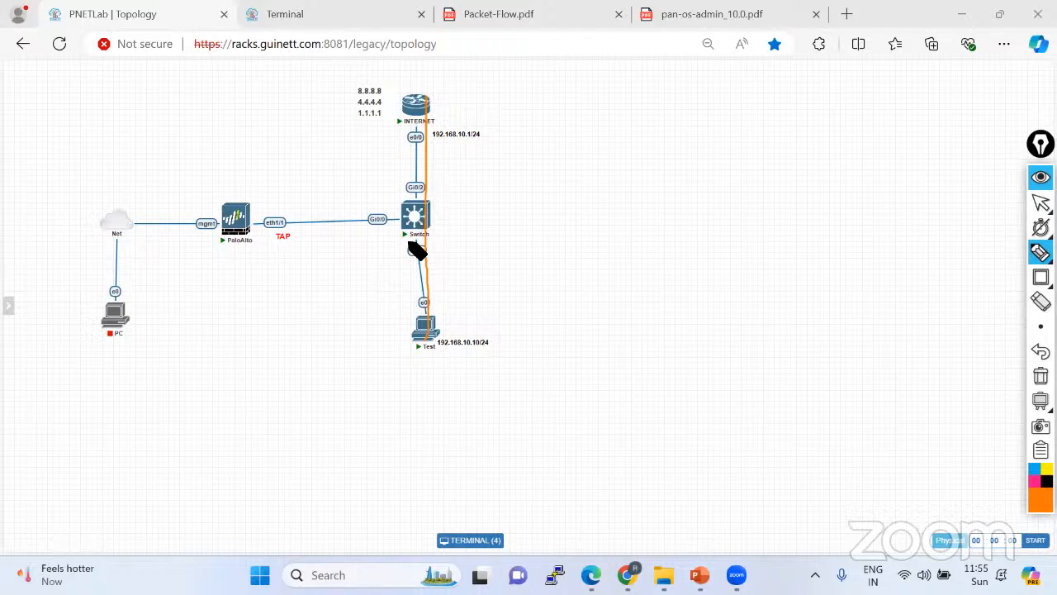
{"action": "mouse_move", "coordinate": [421, 176]}
{"action": "left_mouse_down"}
{"action": "mouse_move", "coordinate": [408, 184]}
{"action": "mouse_move", "coordinate": [415, 174]}
{"action": "left_mouse_up"}
{"action": "mouse_move", "coordinate": [410, 246]}
{"action": "left_mouse_down"}
{"action": "mouse_move", "coordinate": [437, 248]}
{"action": "mouse_move", "coordinate": [425, 224]}
{"action": "mouse_move", "coordinate": [254, 216]}
{"action": "left_mouse_up"}
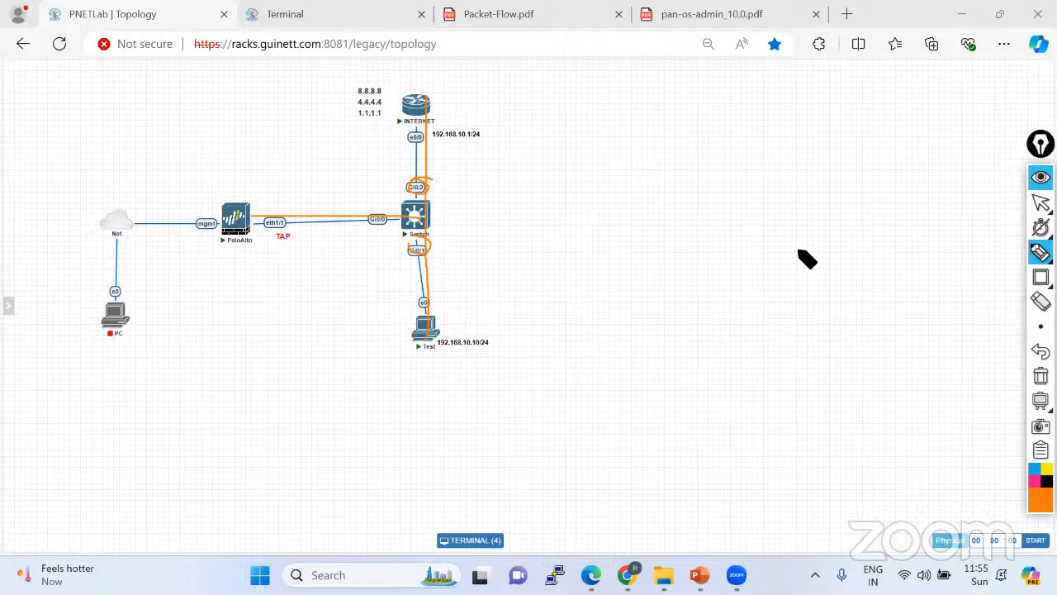
Stop drawing and show the PaloAlto firewall console in the Terminal page.
{"action": "left_click", "coordinate": [1041, 203]}
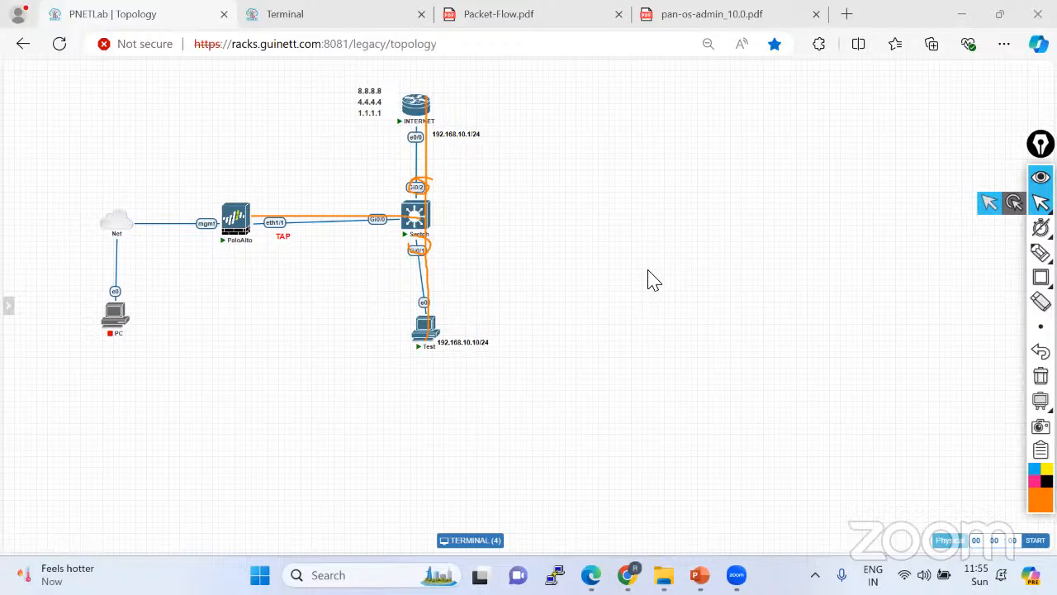
{"action": "left_click", "coordinate": [351, 14]}
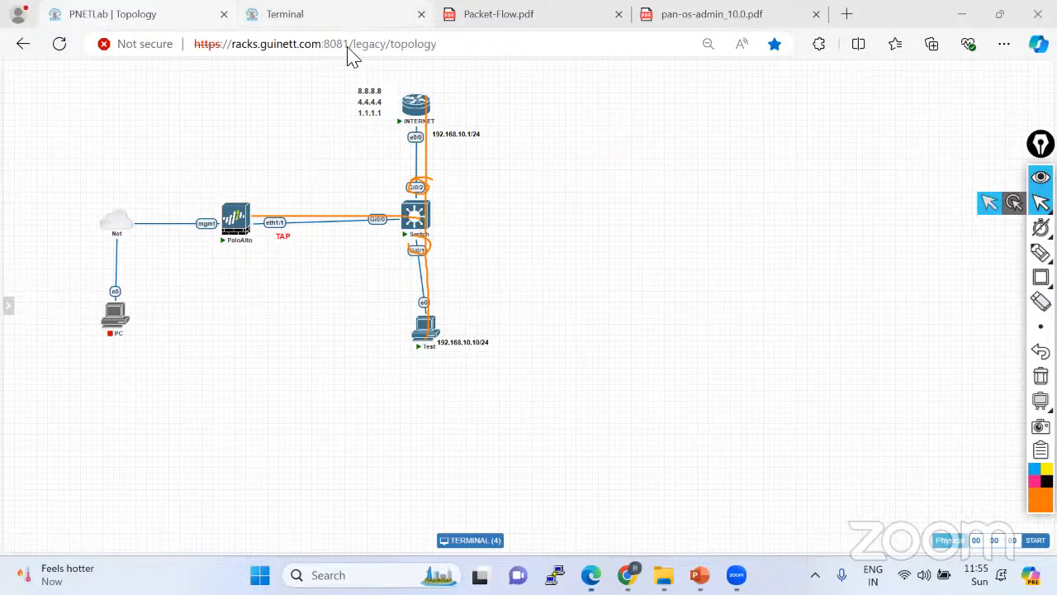
{"action": "left_click", "coordinate": [25, 66]}
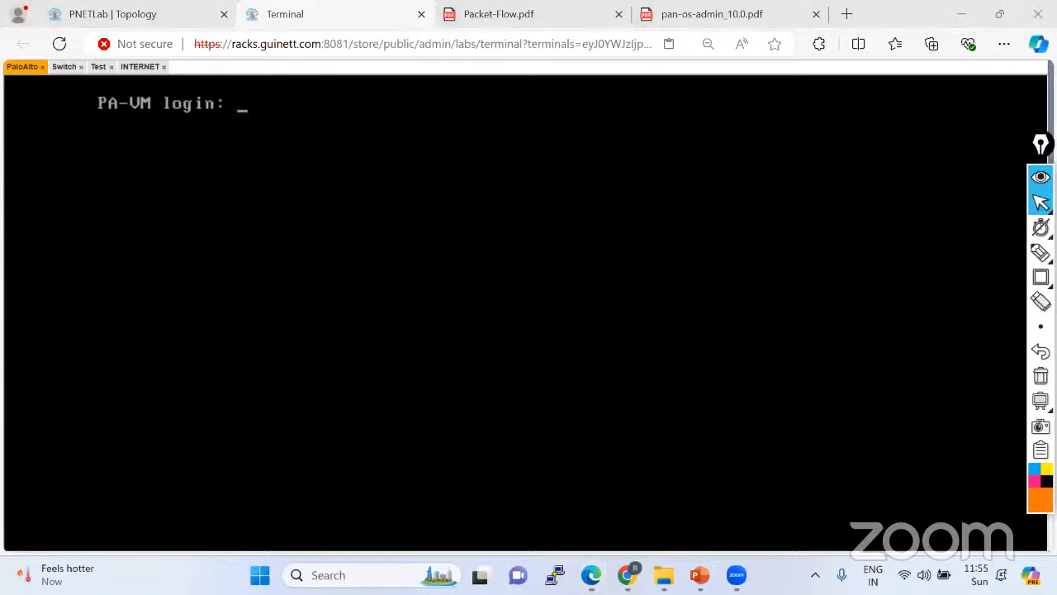
Log in as admin and attempt the password change, which fails confirmation.
{"action": "type", "text": "ad"}
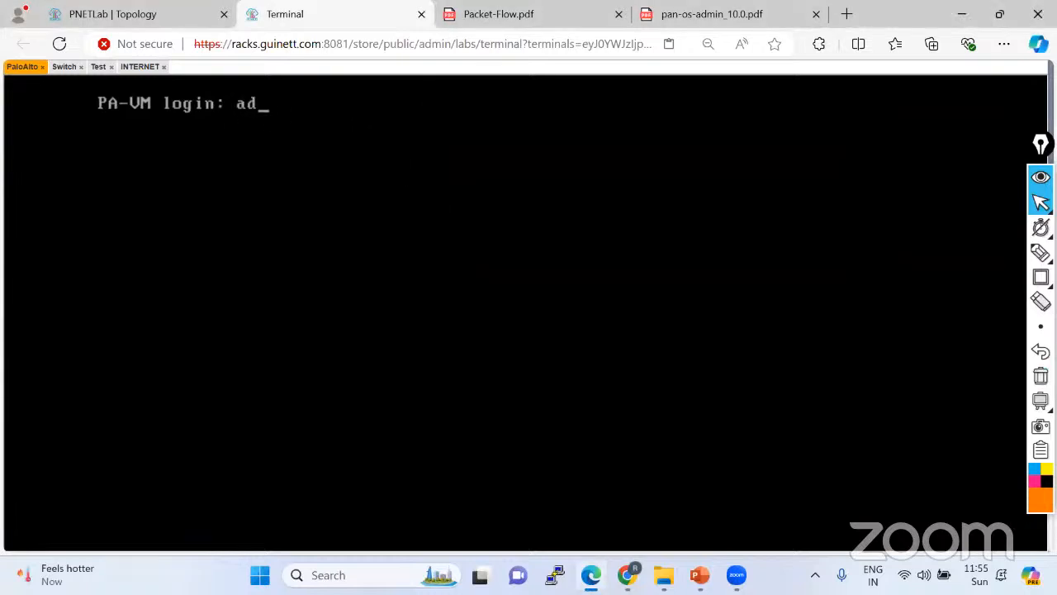
{"action": "type", "text": "min"}
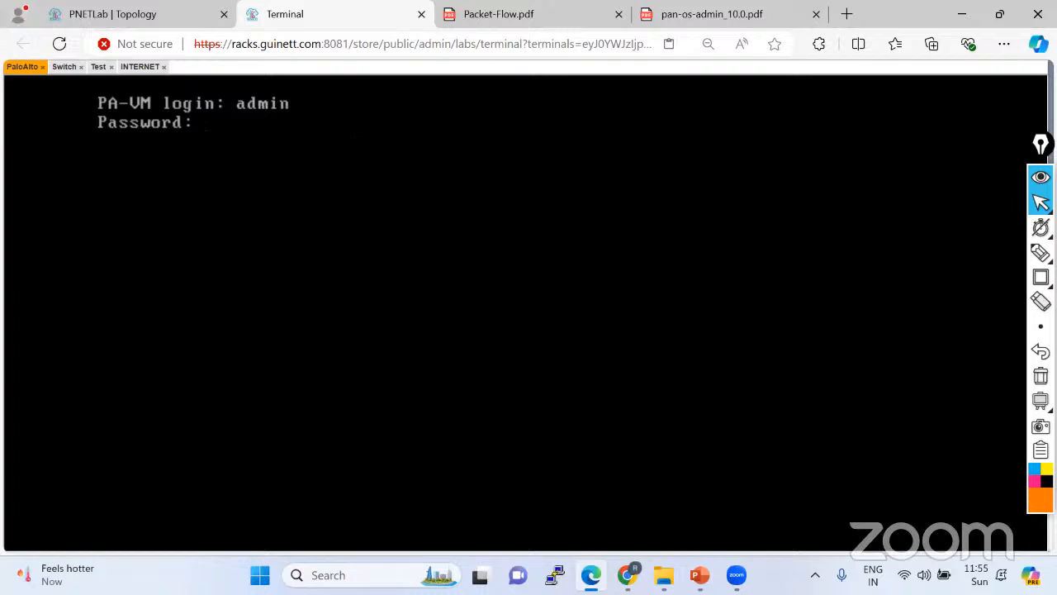
{"action": "key", "text": "Return"}
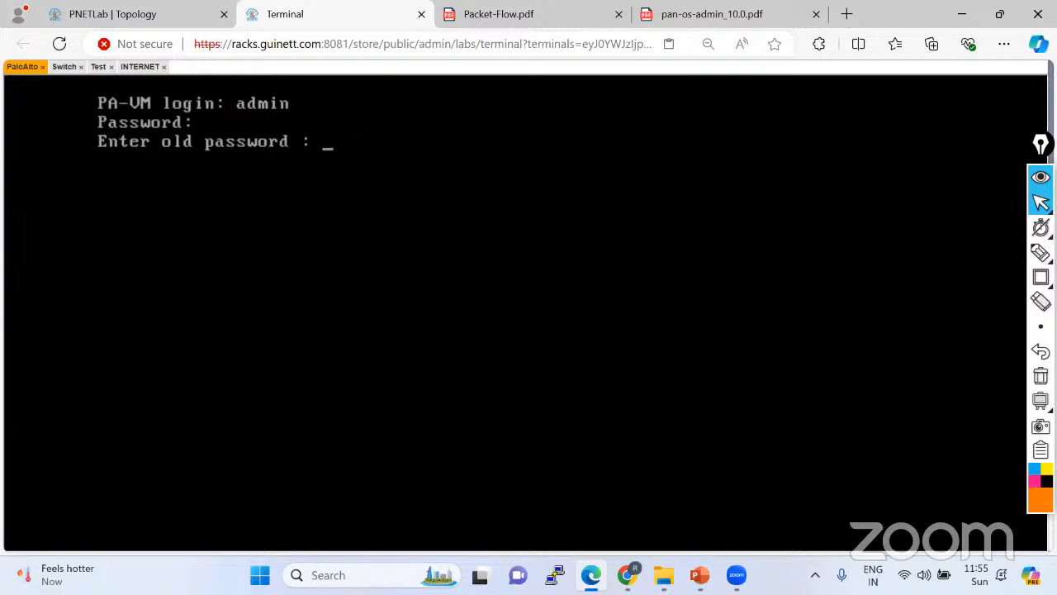
{"action": "key", "text": "Return"}
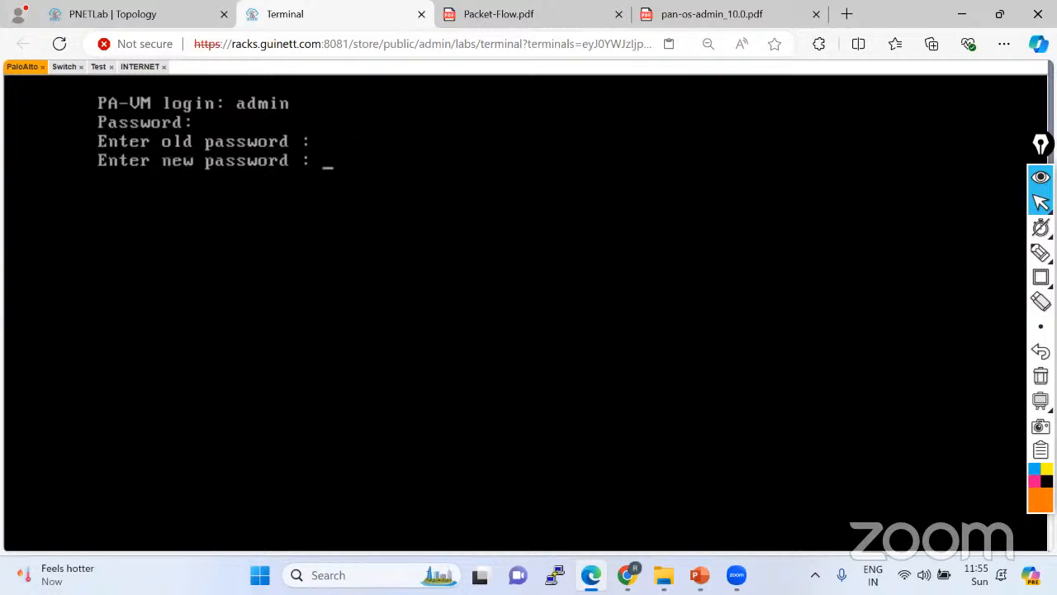
{"action": "key", "text": "Return"}
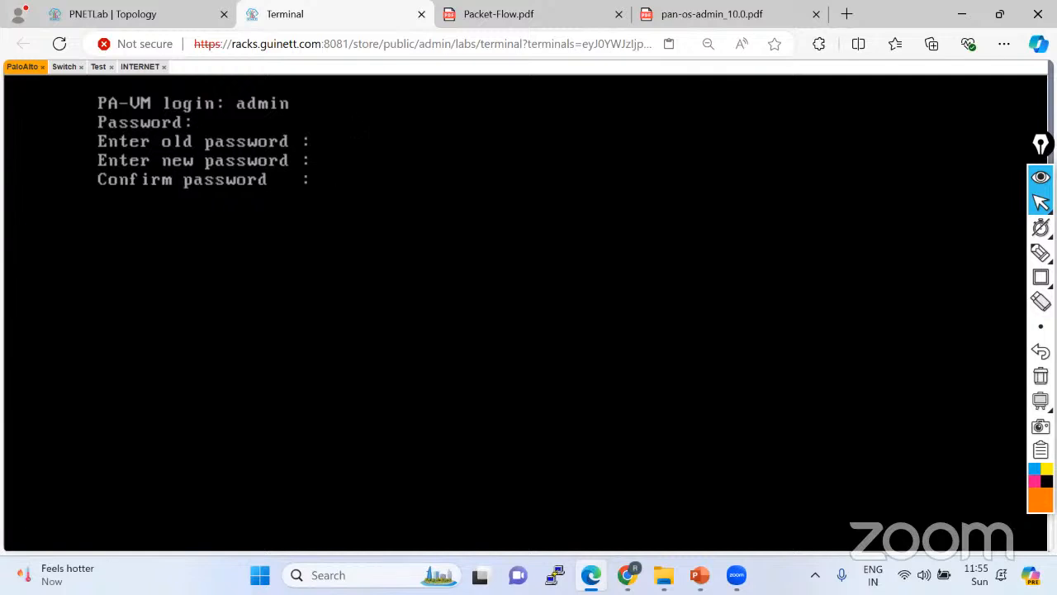
{"action": "key", "text": "Return"}
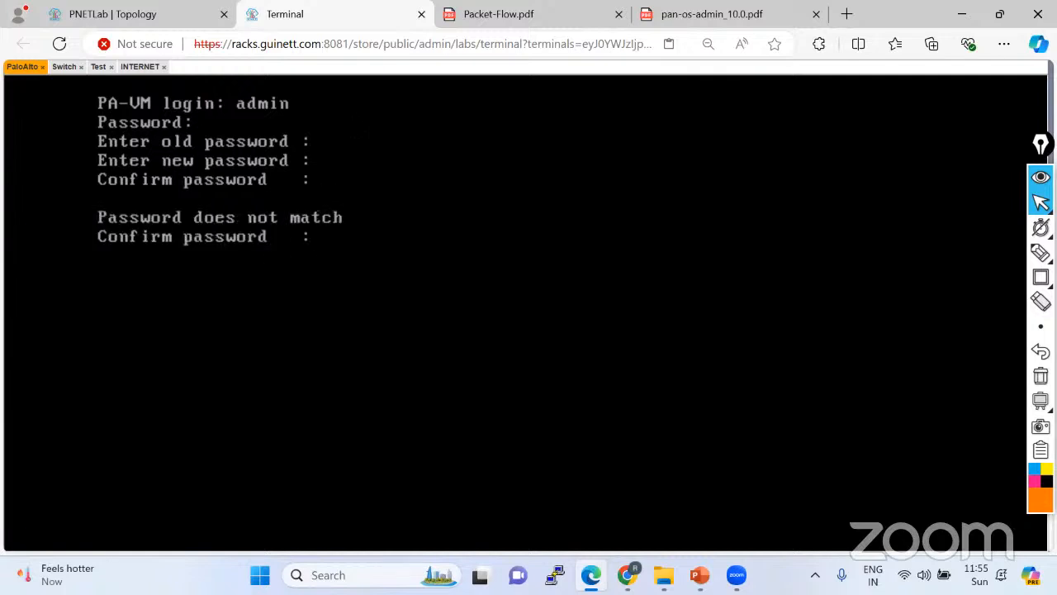
{"action": "key", "text": "Return"}
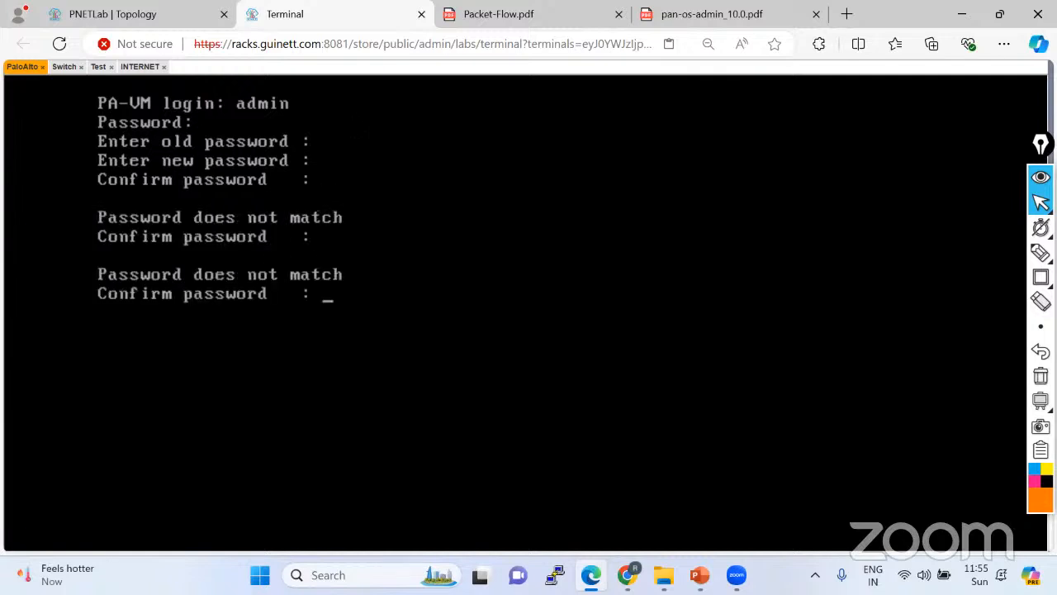
{"action": "key", "text": "Return"}
Log in as admin again, set the new password, and type show system info.
{"action": "type", "text": "a"}
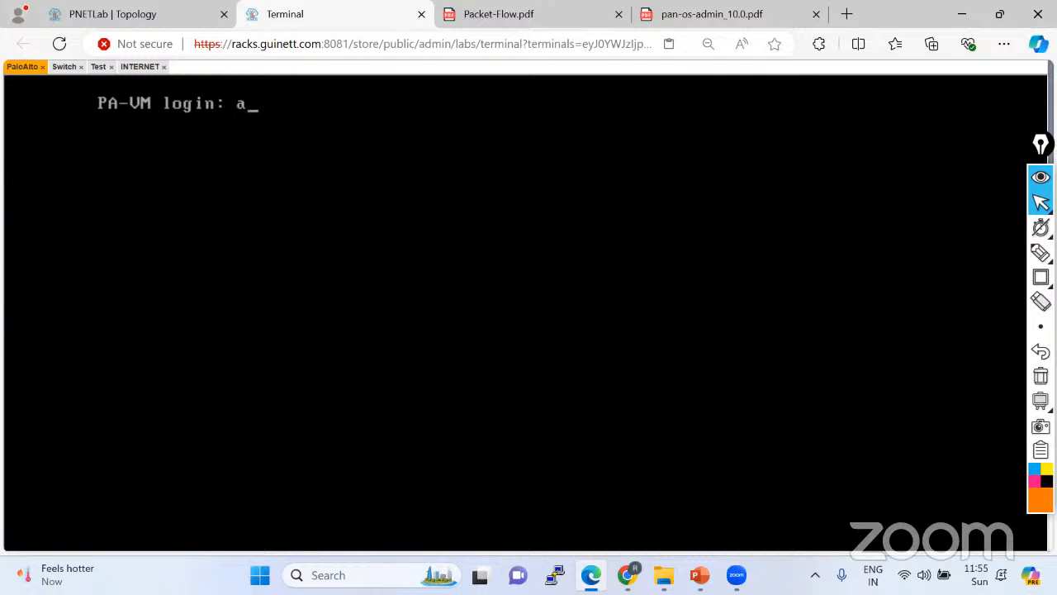
{"action": "type", "text": "dmin"}
{"action": "key", "text": "Return"}
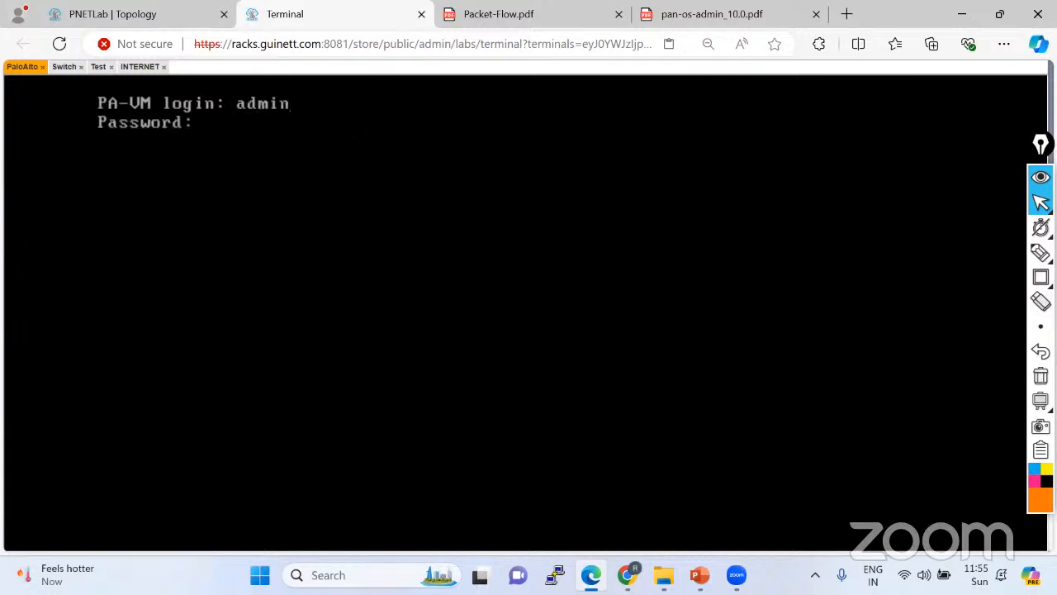
{"action": "key", "text": "Return"}
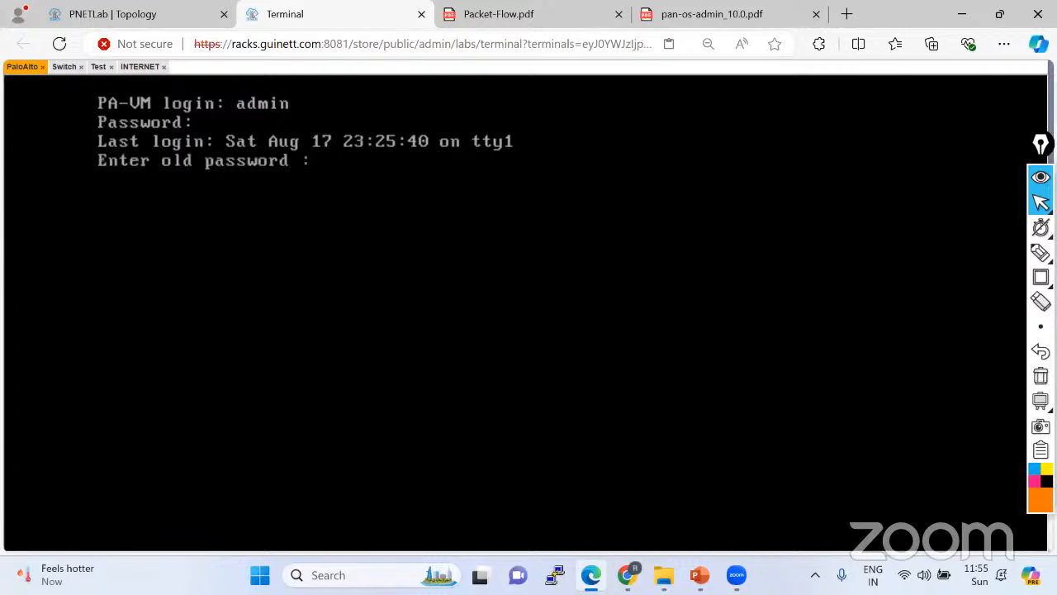
{"action": "key", "text": "Return"}
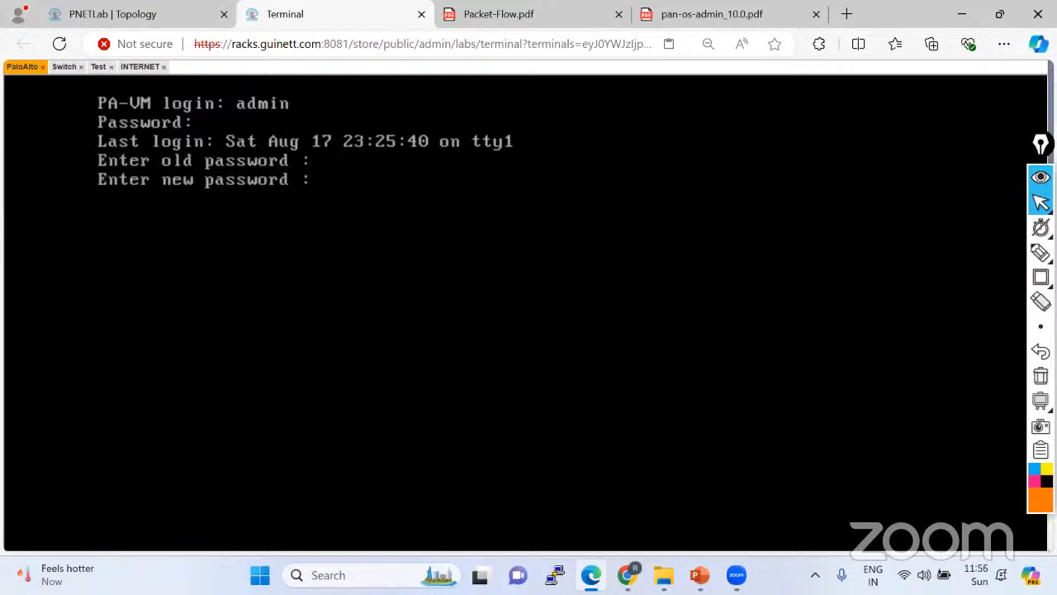
{"action": "key", "text": "Return"}
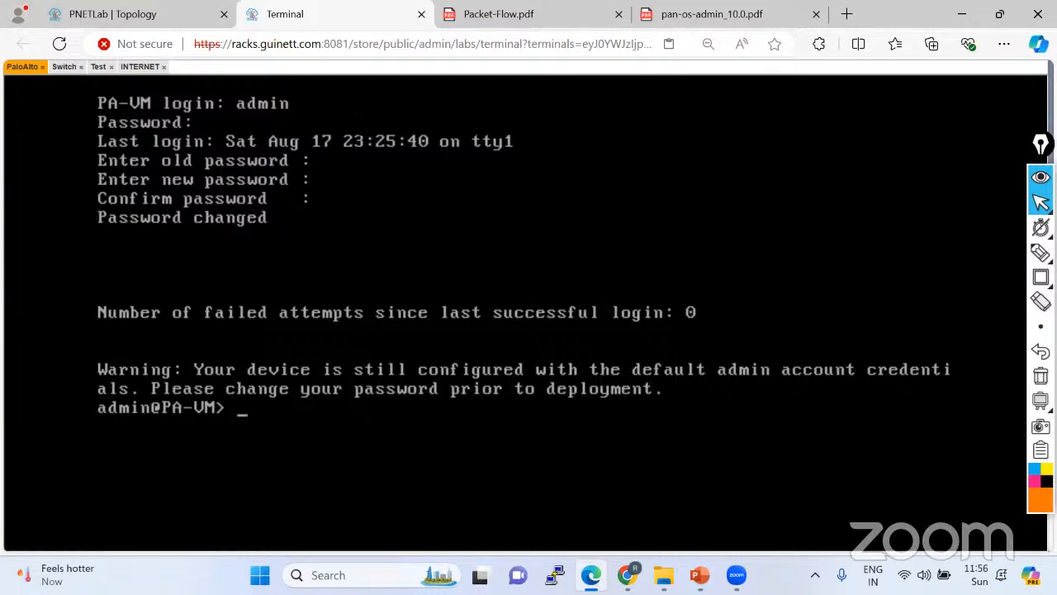
{"action": "type", "text": "show sys"}
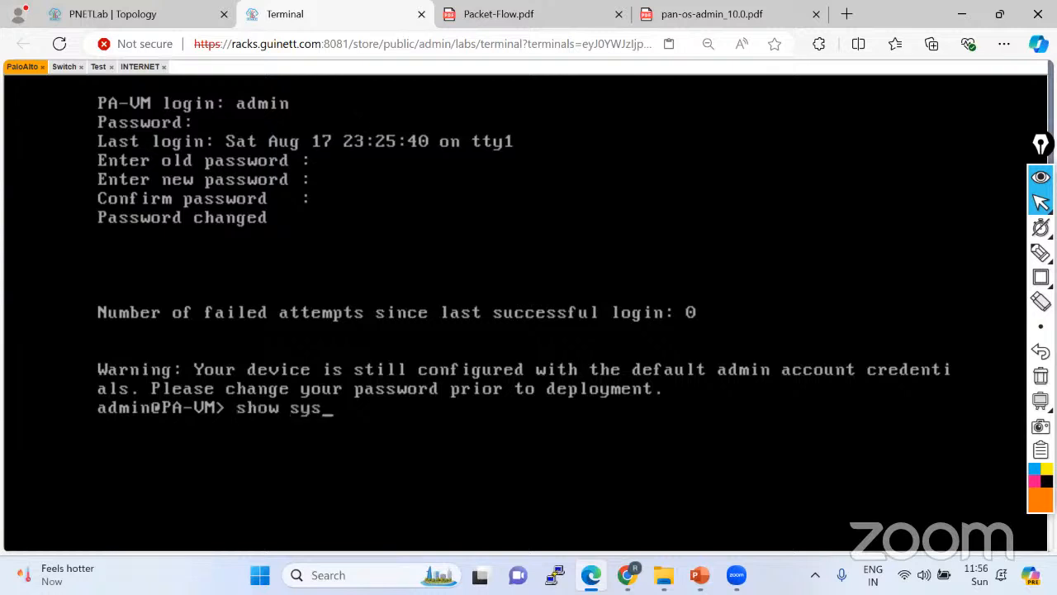
{"action": "type", "text": "tem info"}
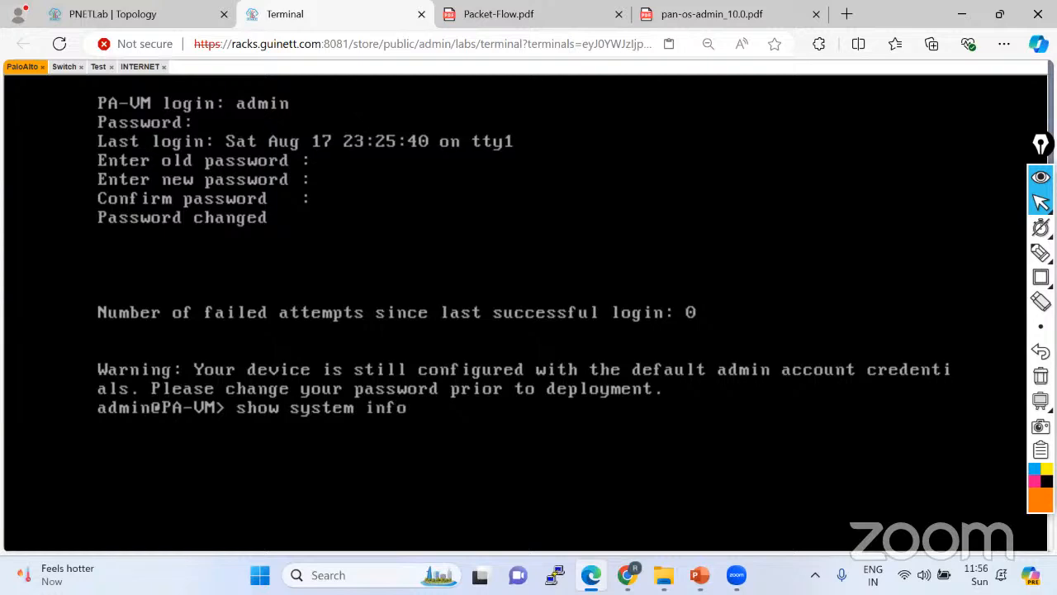
Run show system info to reveal management IP 192.168.1.37, then open a new browser tab.
{"action": "key", "text": "Return"}
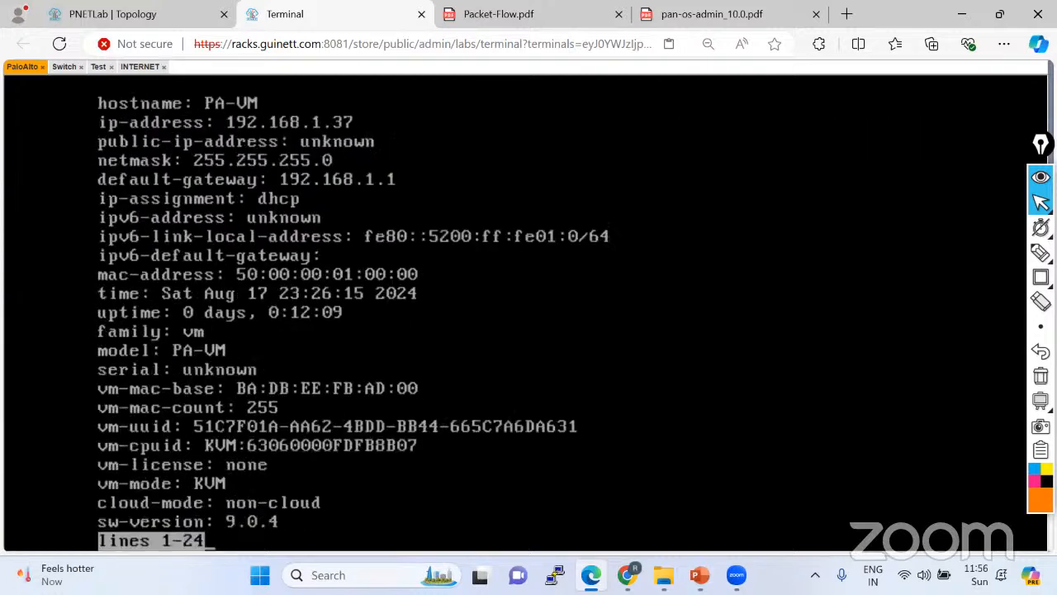
{"action": "left_click", "coordinate": [856, 13]}
Browse to the firewall's web interface at 192.168.1.37.
{"action": "type", "text": "122.176.104.66/#/logi"}
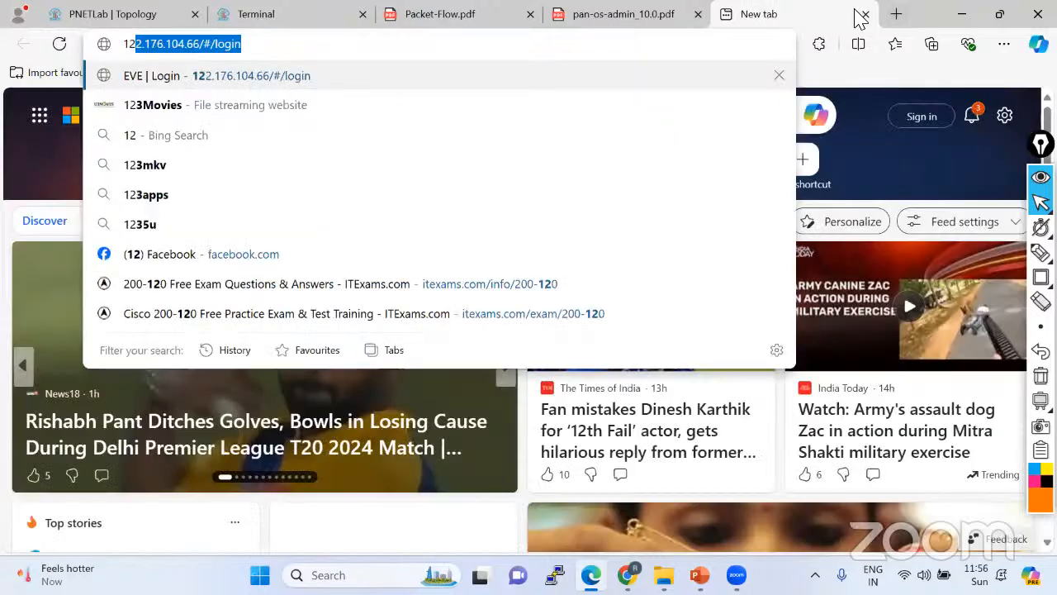
{"action": "key", "text": "BackSpace"}
{"action": "key", "text": "BackSpace"}
{"action": "key", "text": "BackSpace"}
{"action": "key", "text": "BackSpace"}
{"action": "key", "text": "BackSpace"}
{"action": "key", "text": "BackSpace"}
{"action": "key", "text": "BackSpace"}
{"action": "key", "text": "BackSpace"}
{"action": "key", "text": "BackSpace"}
{"action": "key", "text": "BackSpace"}
{"action": "key", "text": "BackSpace"}
{"action": "key", "text": "BackSpace"}
{"action": "key", "text": "BackSpace"}
{"action": "key", "text": "BackSpace"}
{"action": "key", "text": "BackSpace"}
{"action": "key", "text": "BackSpace"}
{"action": "key", "text": "BackSpace"}
{"action": "key", "text": "BackSpace"}
{"action": "key", "text": "BackSpace"}
{"action": "key", "text": "BackSpace"}
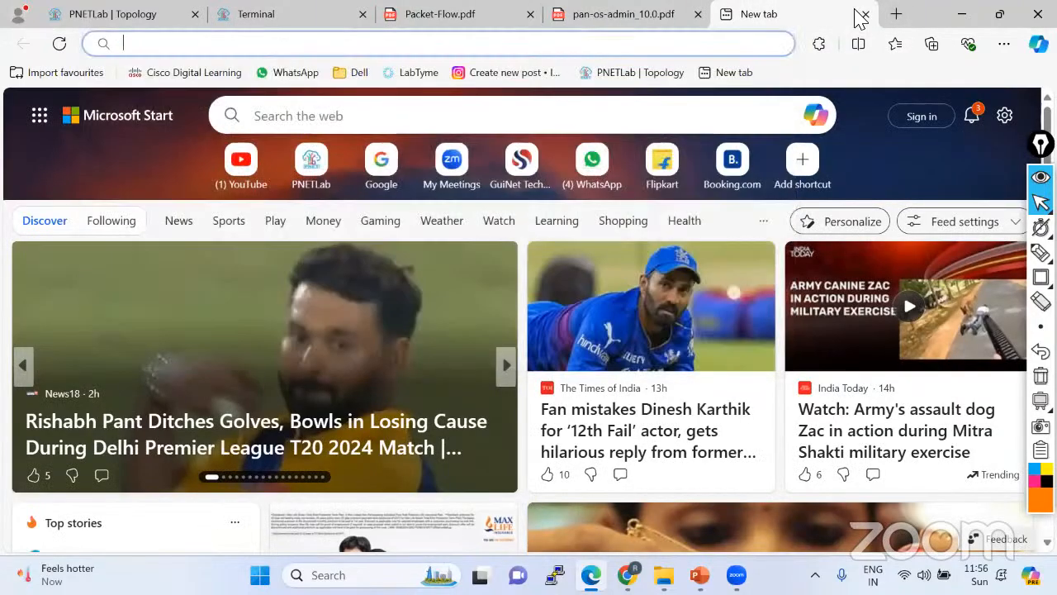
{"action": "type", "text": "192.168.1.100"}
{"action": "key", "text": "BackSpace"}
{"action": "key", "text": "BackSpace"}
{"action": "key", "text": "BackSpace"}
{"action": "type", "text": "37"}
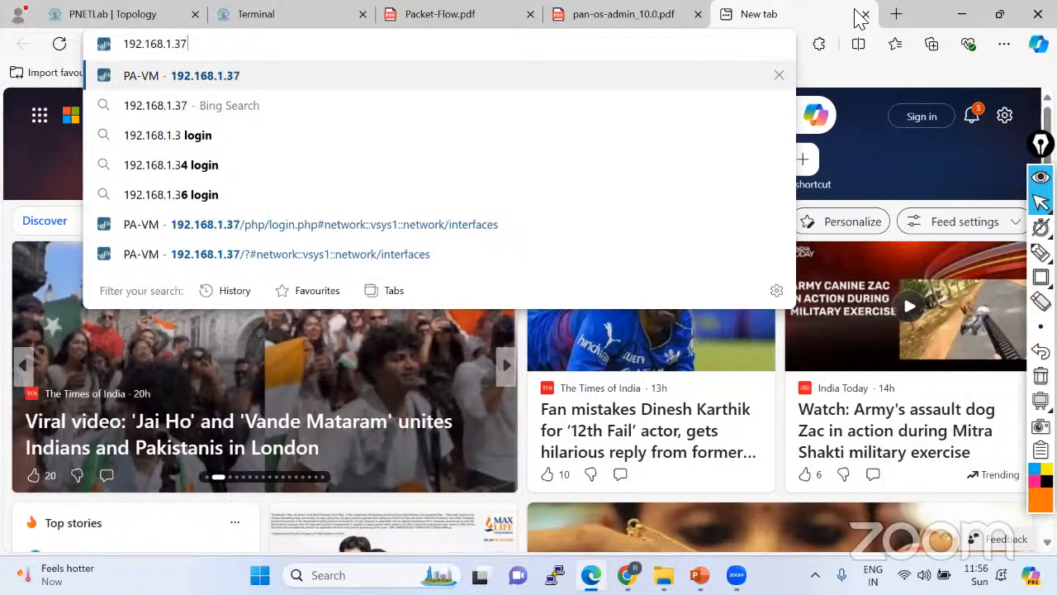
{"action": "key", "text": "Return"}
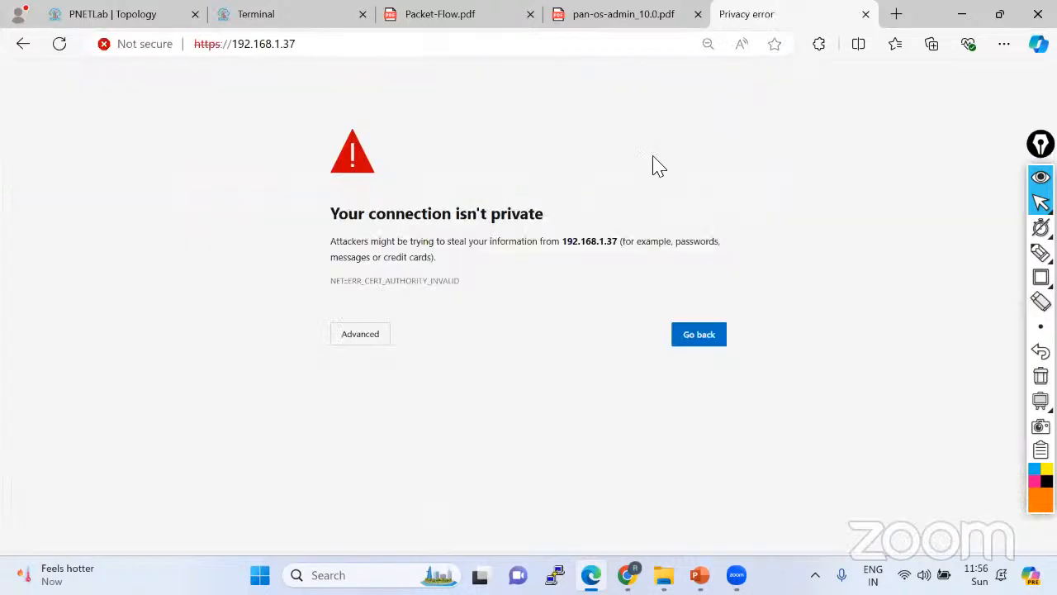
Bypass the certificate warning, enter username admin, and return to the firewall console.
{"action": "left_click", "coordinate": [368, 341]}
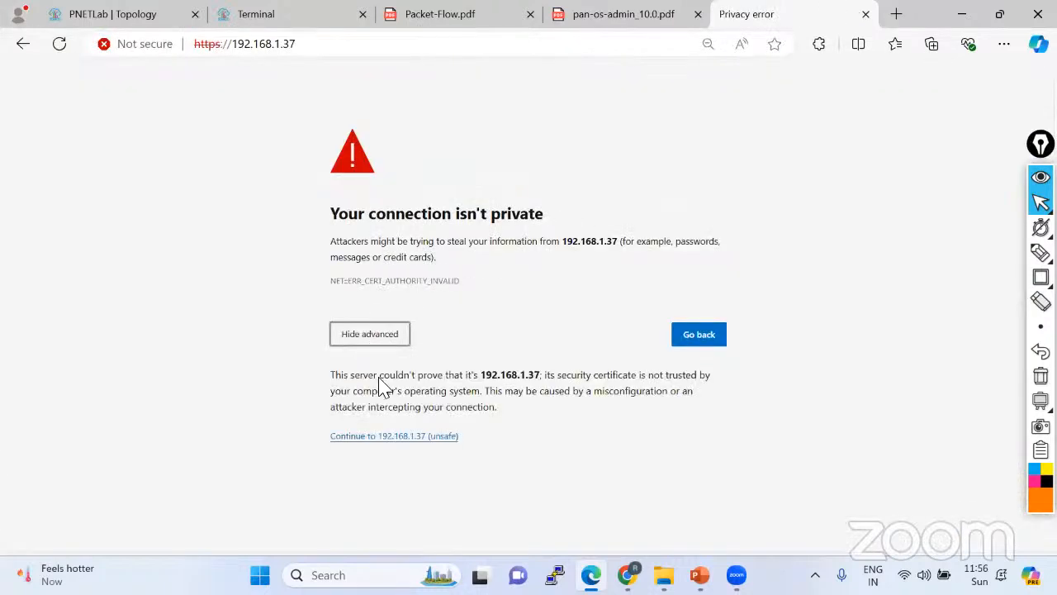
{"action": "left_click", "coordinate": [395, 438]}
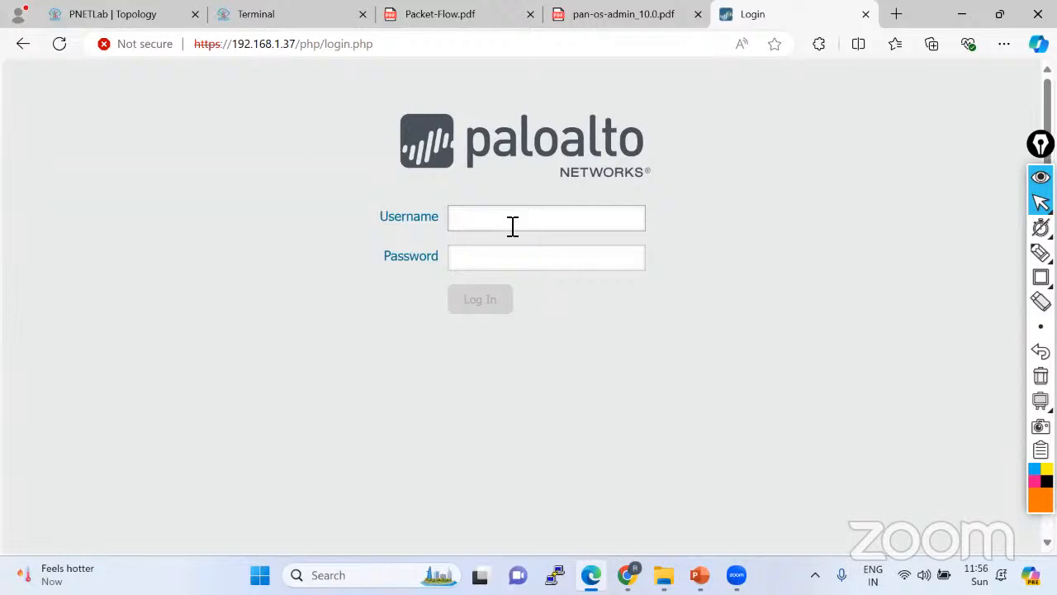
{"action": "type", "text": "admin"}
{"action": "key", "text": "Tab"}
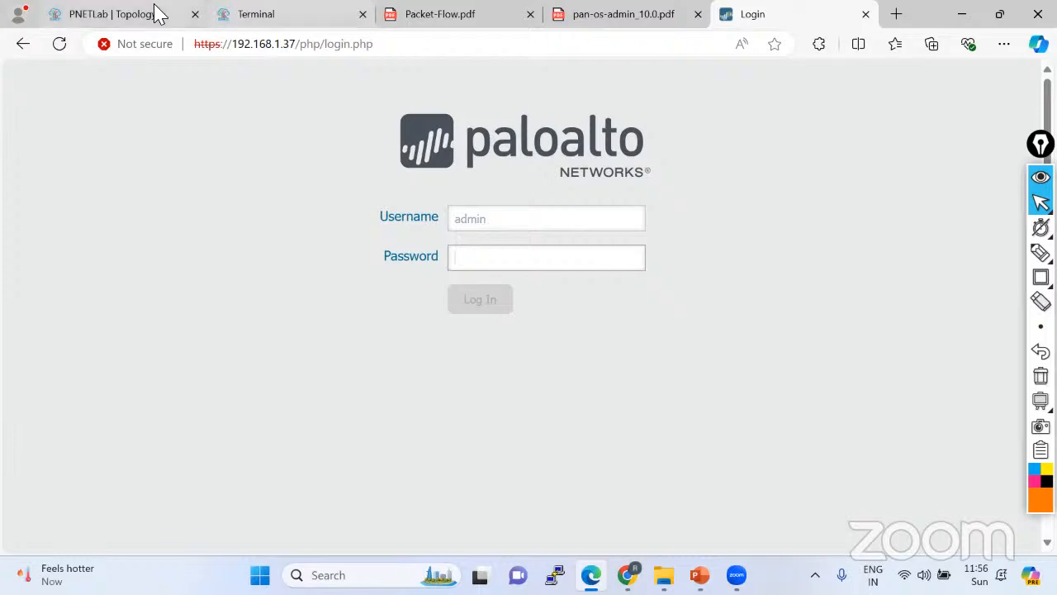
{"action": "left_click", "coordinate": [237, 13]}
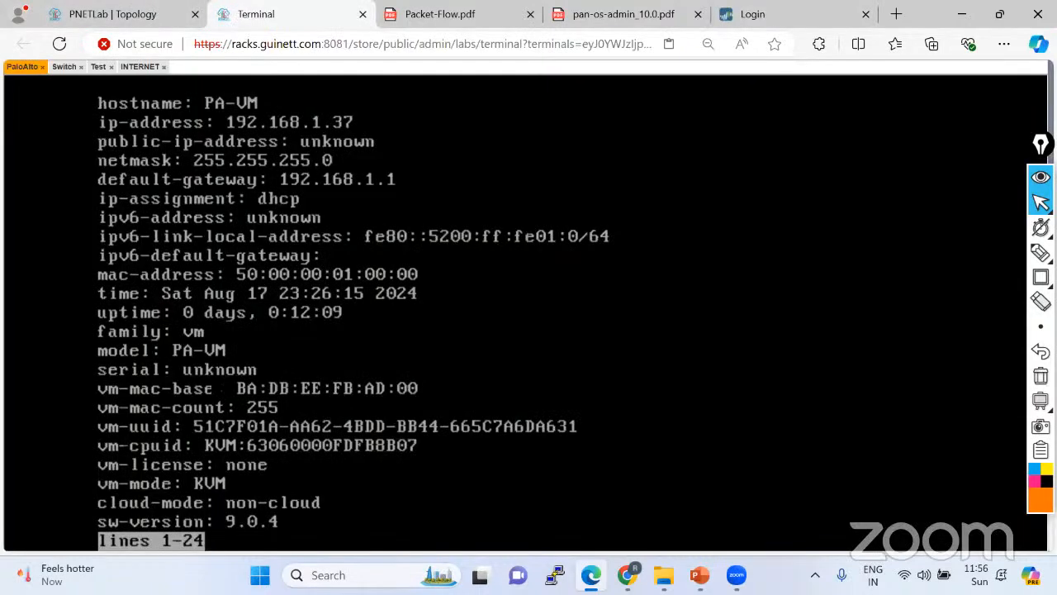
Finish paging the system info and run show jobs all.
{"action": "key", "text": "space"}
{"action": "type", "text": "show"}
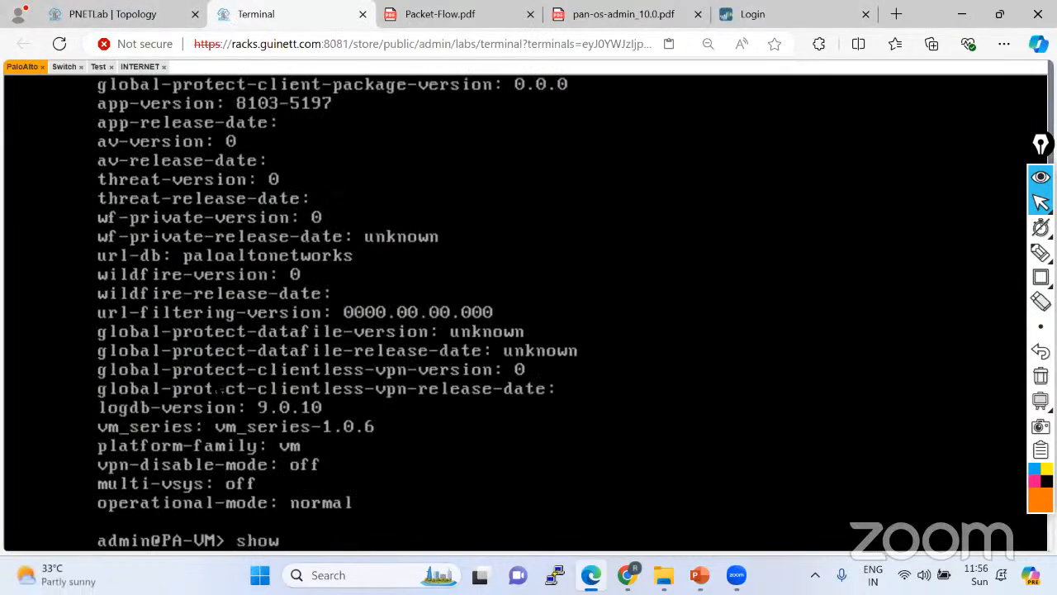
{"action": "type", "text": " s"}
{"action": "key", "text": "BackSpace"}
{"action": "type", "text": "jobs all"}
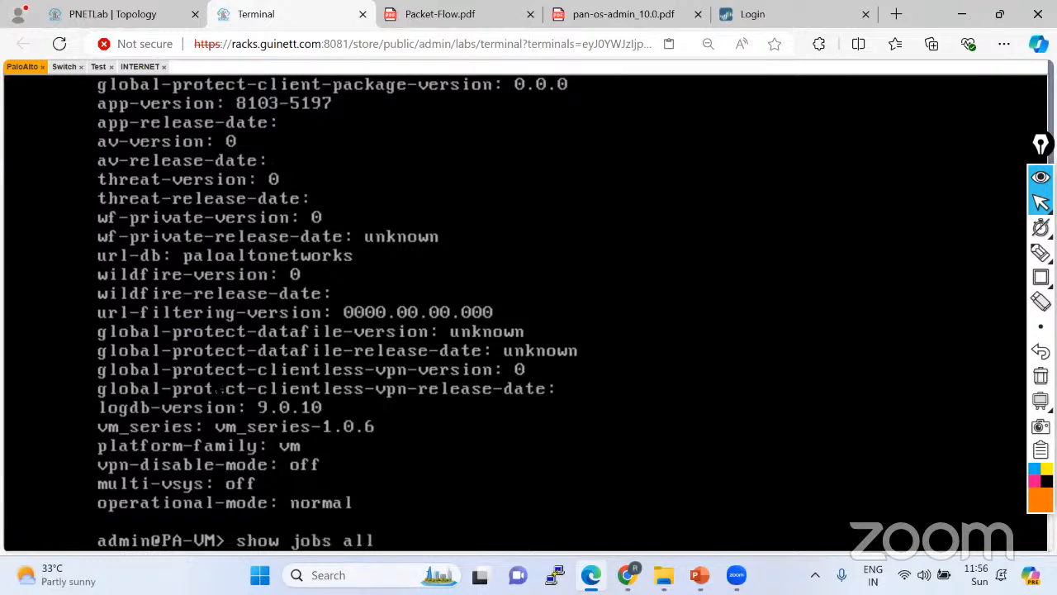
{"action": "key", "text": "Return"}
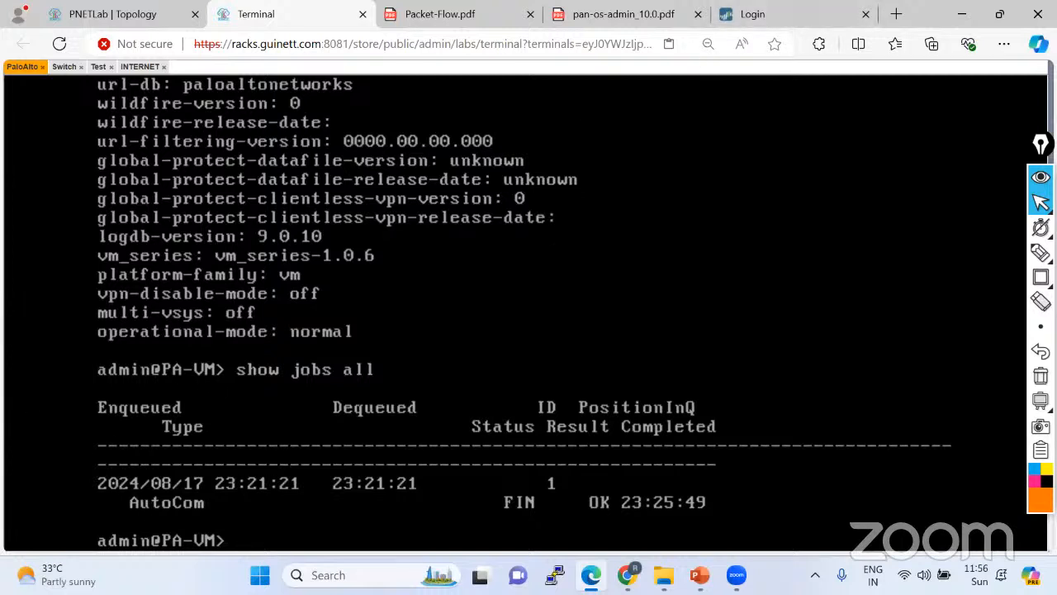
Enter configuration mode, discard the commit force line, and exit.
{"action": "type", "text": "configure"}
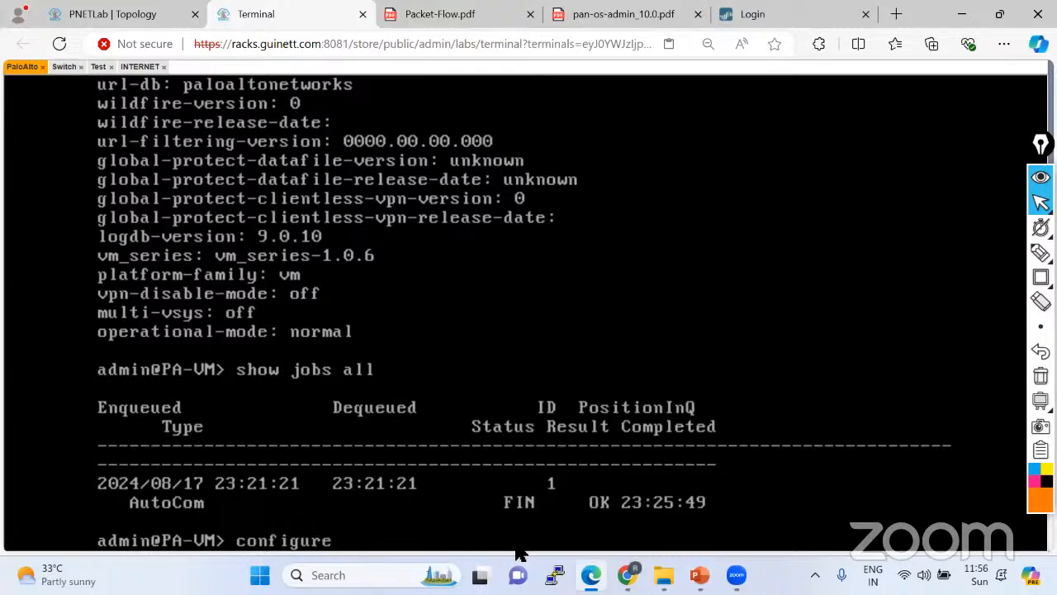
{"action": "key", "text": "Return"}
{"action": "type", "text": "commit force"}
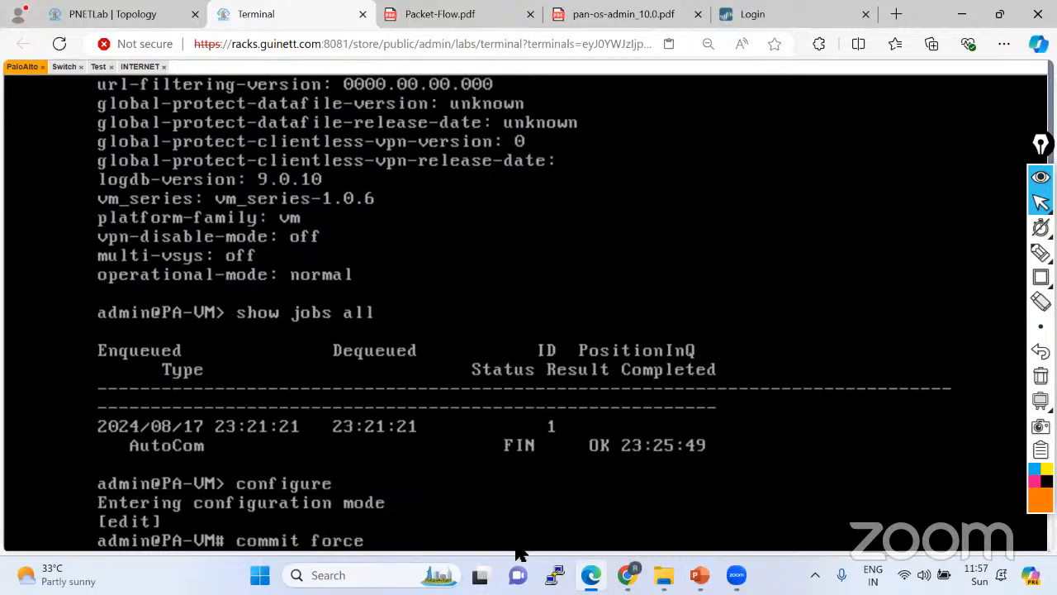
{"action": "key", "text": "BackSpace"}
{"action": "key", "text": "BackSpace"}
{"action": "key", "text": "BackSpace"}
{"action": "key", "text": "BackSpace"}
{"action": "key", "text": "BackSpace"}
{"action": "key", "text": "BackSpace"}
{"action": "key", "text": "BackSpace"}
{"action": "key", "text": "BackSpace"}
{"action": "key", "text": "BackSpace"}
{"action": "key", "text": "BackSpace"}
{"action": "key", "text": "BackSpace"}
{"action": "key", "text": "BackSpace"}
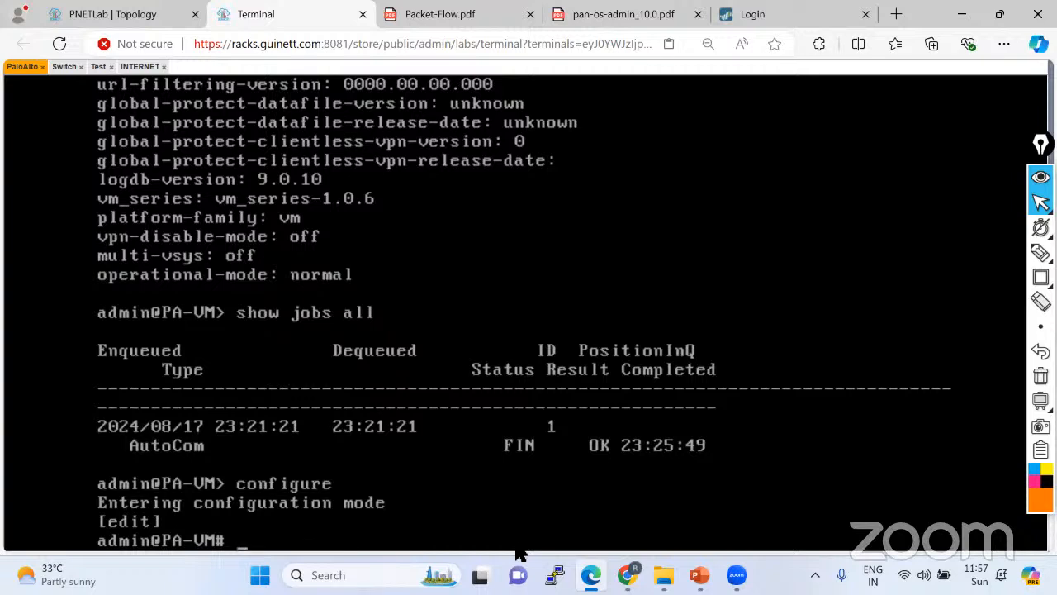
{"action": "type", "text": "exit"}
{"action": "key", "text": "Return"}
{"action": "key", "text": "Return"}
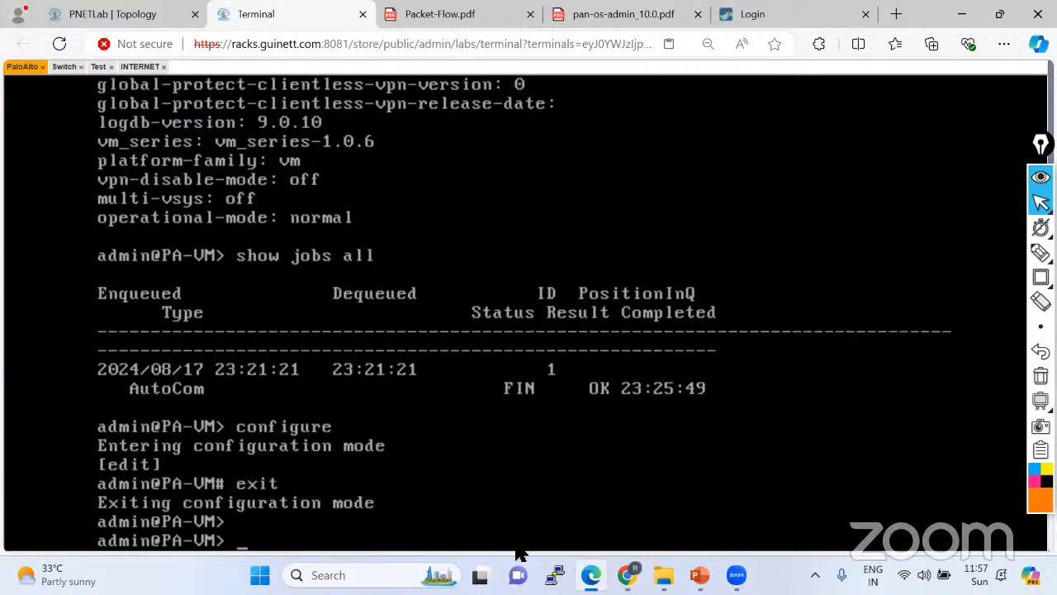
Sign in to the PAN-OS web GUI at 192.168.1.37, close the Welcome dialog, and return to the topology.
{"action": "left_click", "coordinate": [780, 20]}
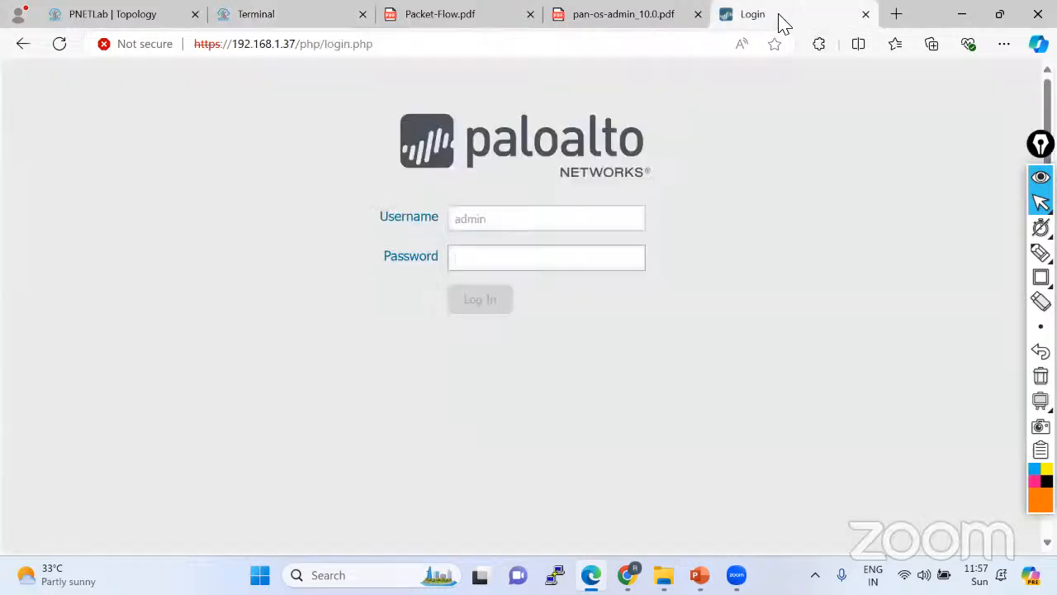
{"action": "type", "text": "adm"}
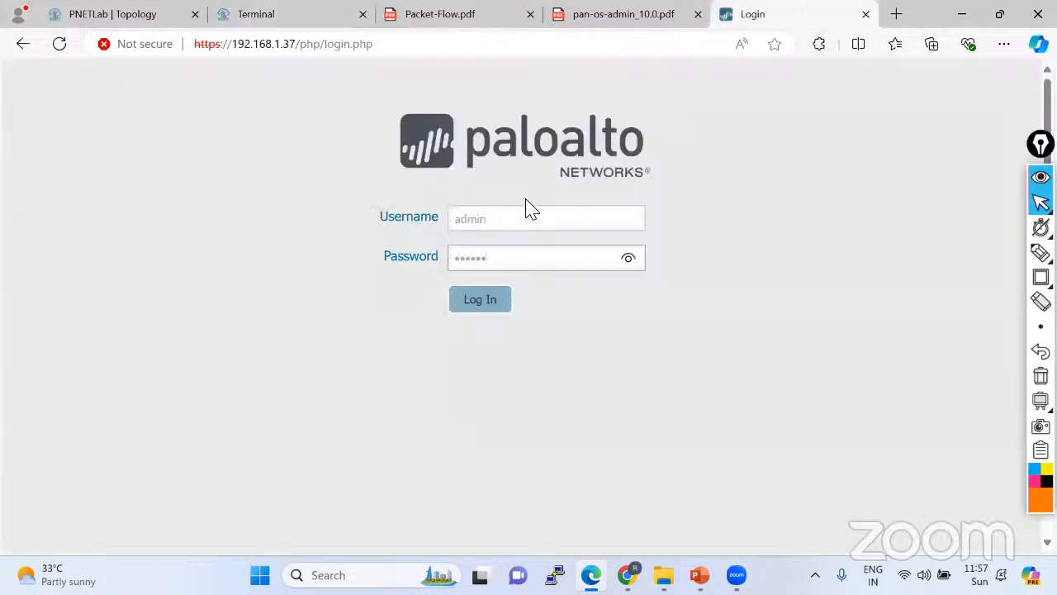
{"action": "key", "text": "Return"}
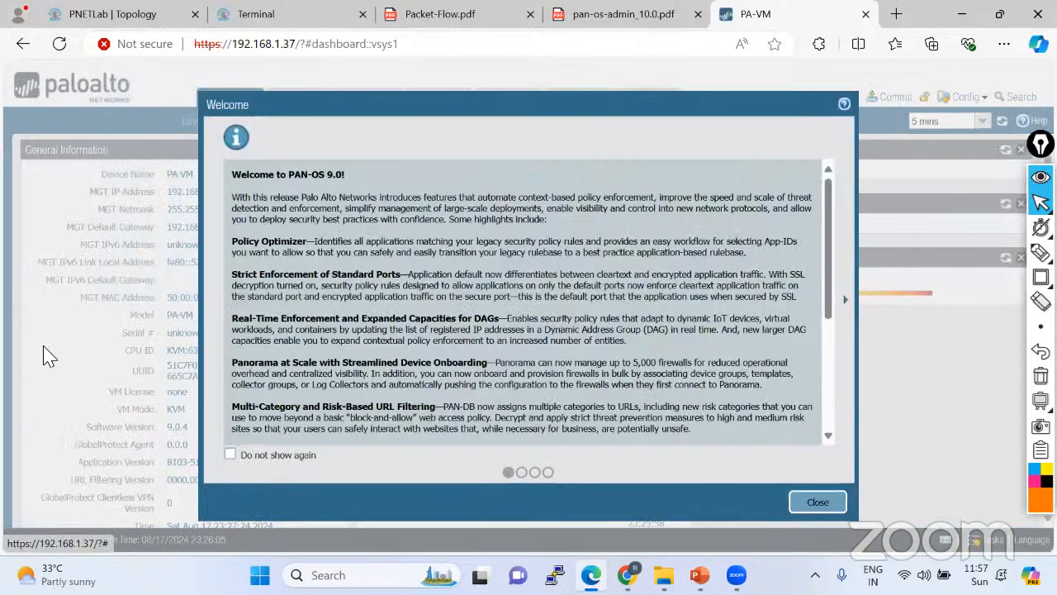
{"action": "left_click", "coordinate": [816, 501]}
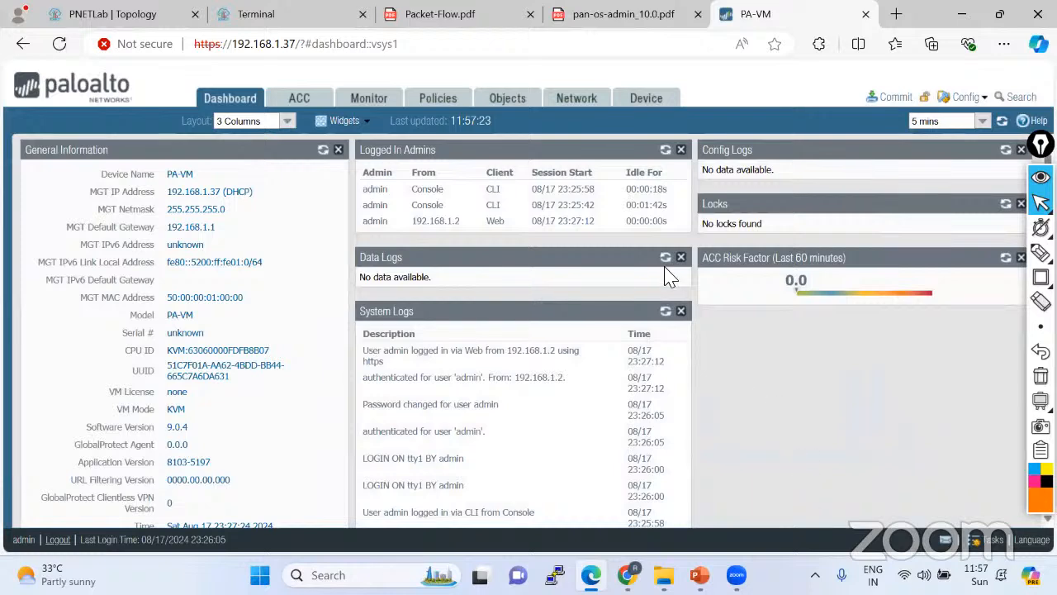
{"action": "left_click", "coordinate": [142, 18]}
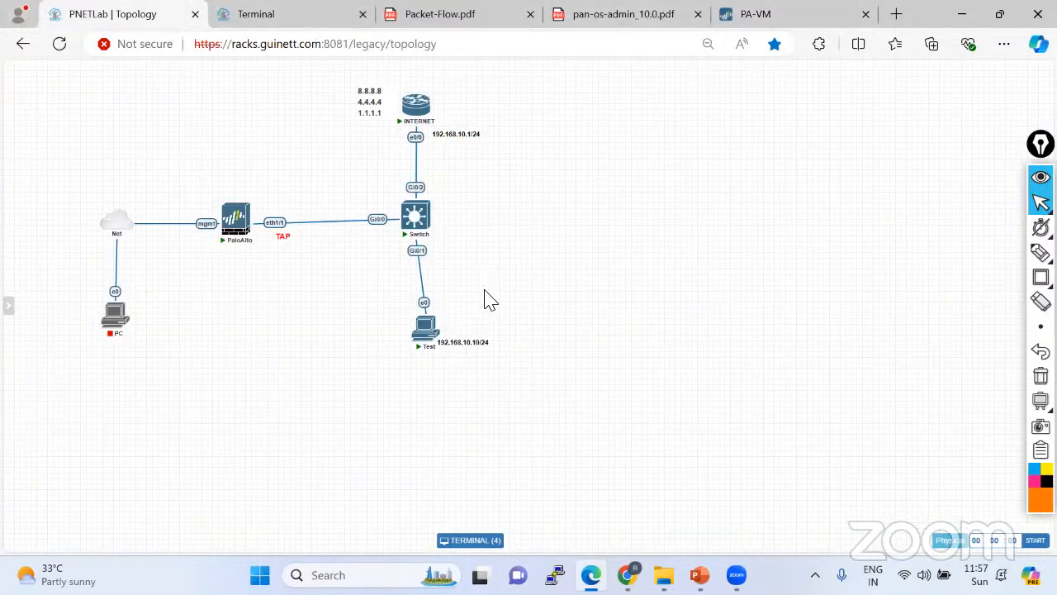
Write and underline 'SPAN — Switch Port Analyzer' on the topology canvas with the annotation pen.
{"action": "mouse_move", "coordinate": [256, 238]}
{"action": "mouse_move", "coordinate": [414, 216]}
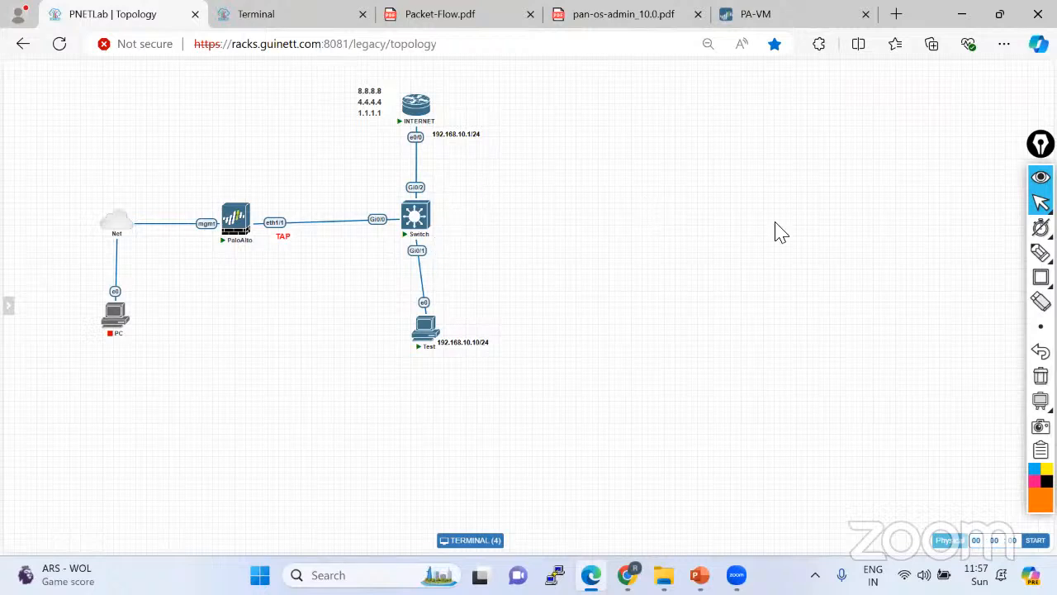
{"action": "mouse_move", "coordinate": [1041, 252]}
{"action": "left_click", "coordinate": [963, 252]}
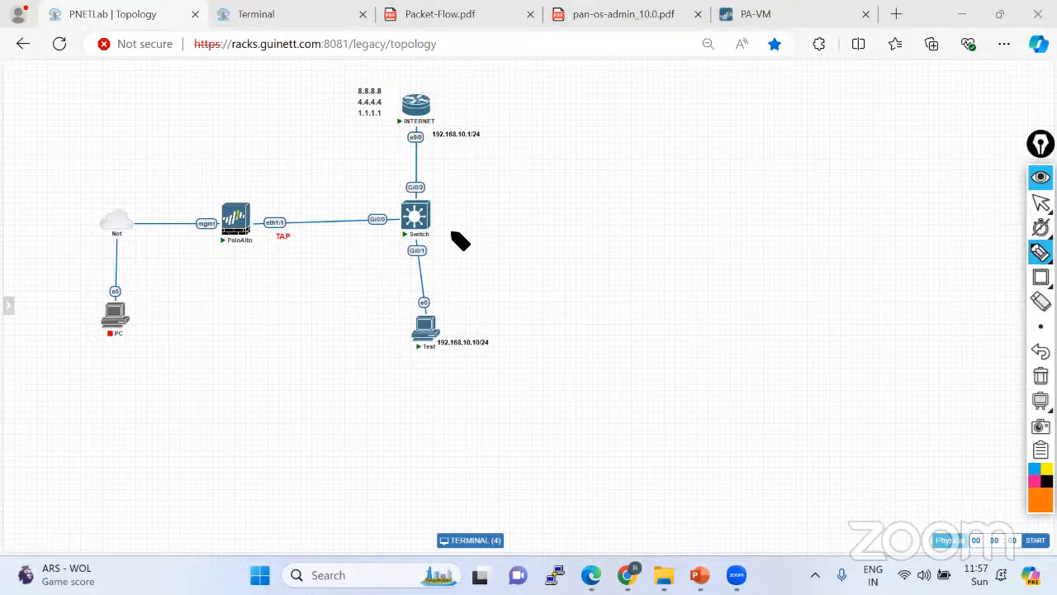
{"action": "left_click", "coordinate": [1041, 204]}
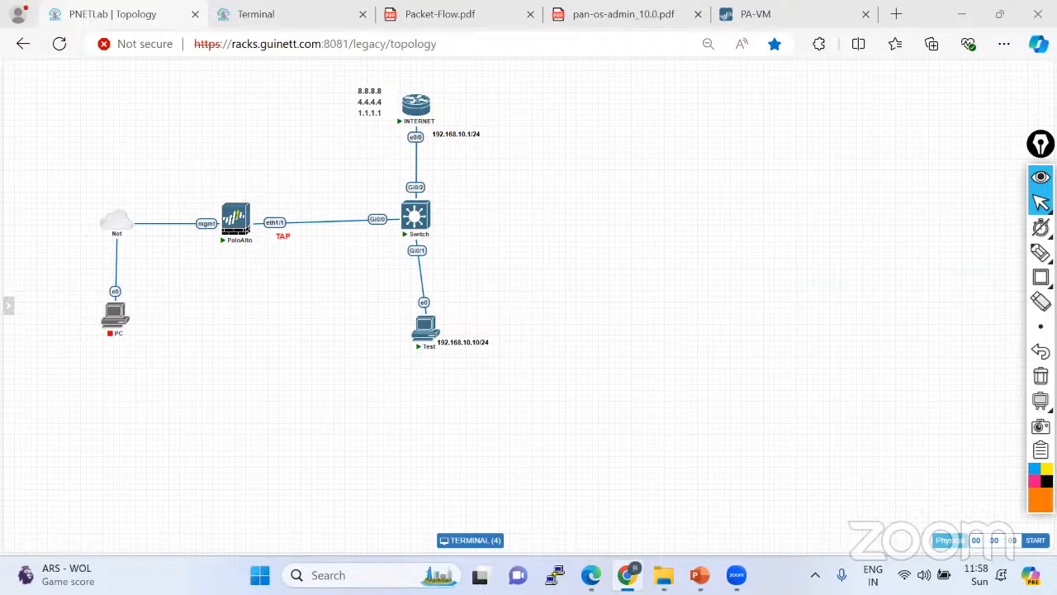
{"action": "left_click", "coordinate": [964, 253]}
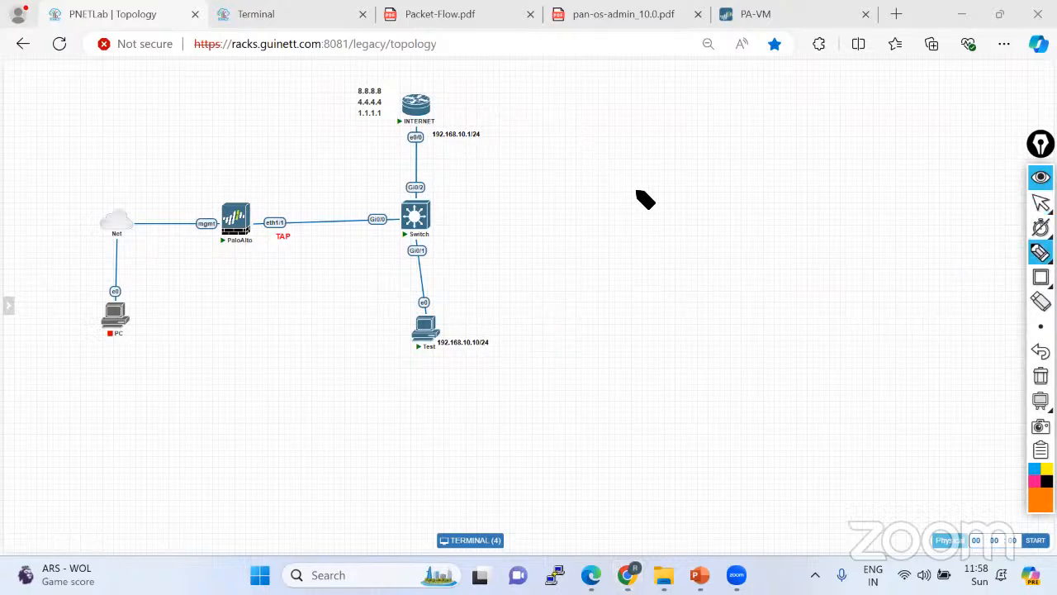
{"action": "mouse_move", "coordinate": [653, 224]}
{"action": "left_mouse_down"}
{"action": "mouse_move", "coordinate": [652, 235]}
{"action": "mouse_move", "coordinate": [656, 222]}
{"action": "mouse_move", "coordinate": [682, 224]}
{"action": "mouse_move", "coordinate": [703, 209]}
{"action": "left_mouse_up"}
{"action": "left_click_drag", "start_coordinate": [610, 264], "coordinate": [767, 214]}
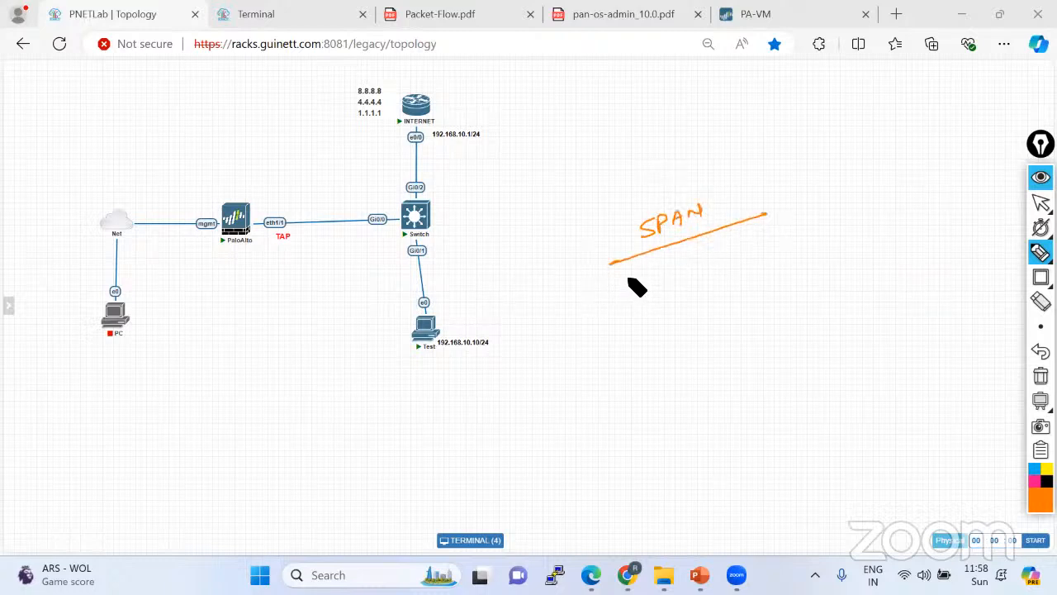
{"action": "mouse_move", "coordinate": [629, 277]}
{"action": "left_mouse_down"}
{"action": "mouse_move", "coordinate": [619, 288]}
{"action": "mouse_move", "coordinate": [843, 213]}
{"action": "left_mouse_up"}
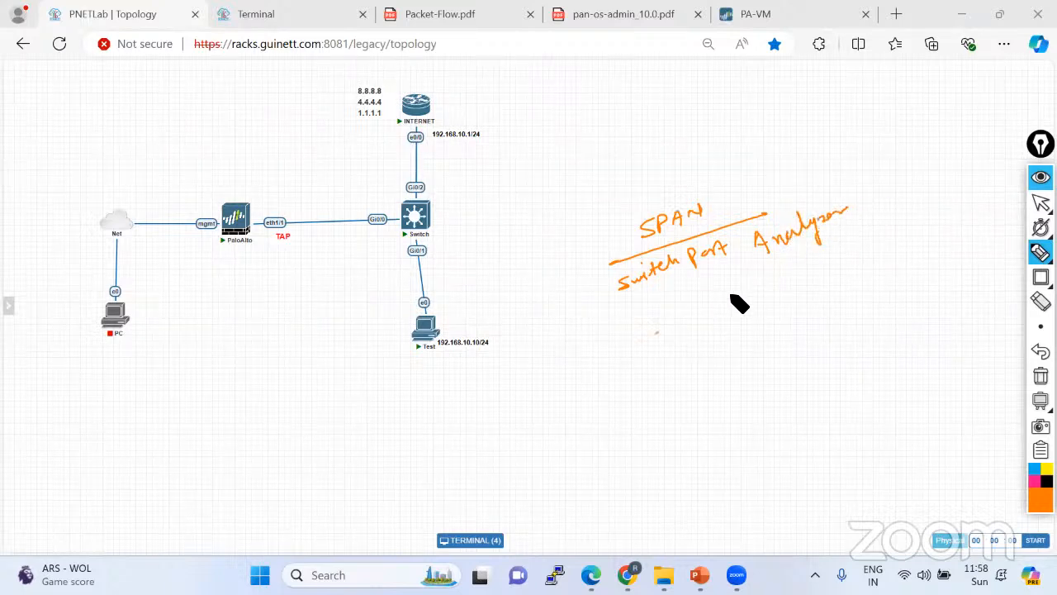
{"action": "left_click_drag", "start_coordinate": [654, 335], "coordinate": [892, 223]}
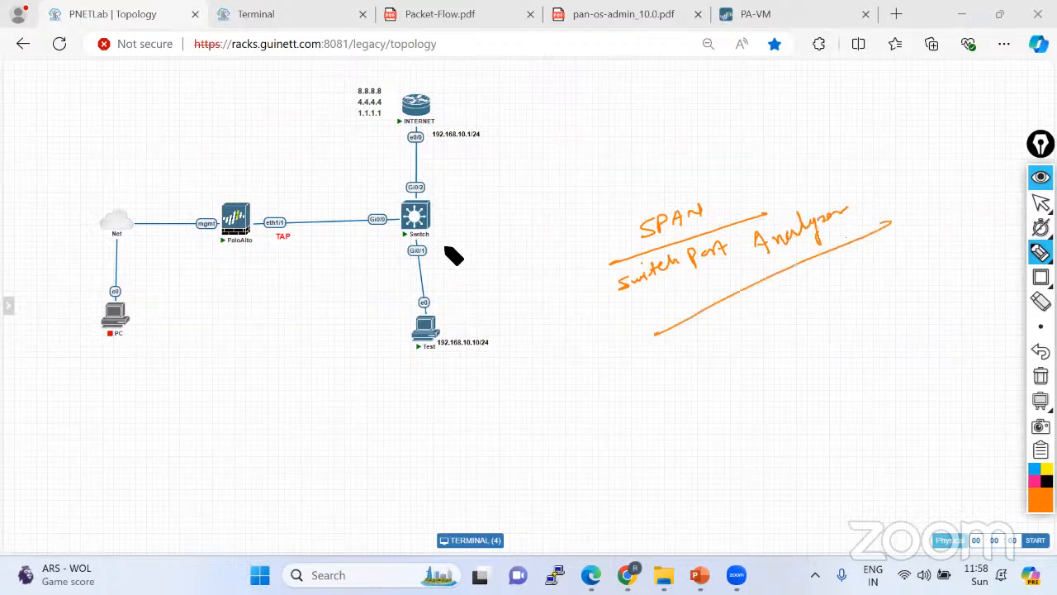
Circle the Gi0/1 and Gi0/2 ports and the firewall link, then erase the sketch and return to the terminal.
{"action": "left_click_drag", "start_coordinate": [434, 253], "coordinate": [438, 257]}
{"action": "left_click_drag", "start_coordinate": [423, 172], "coordinate": [433, 187]}
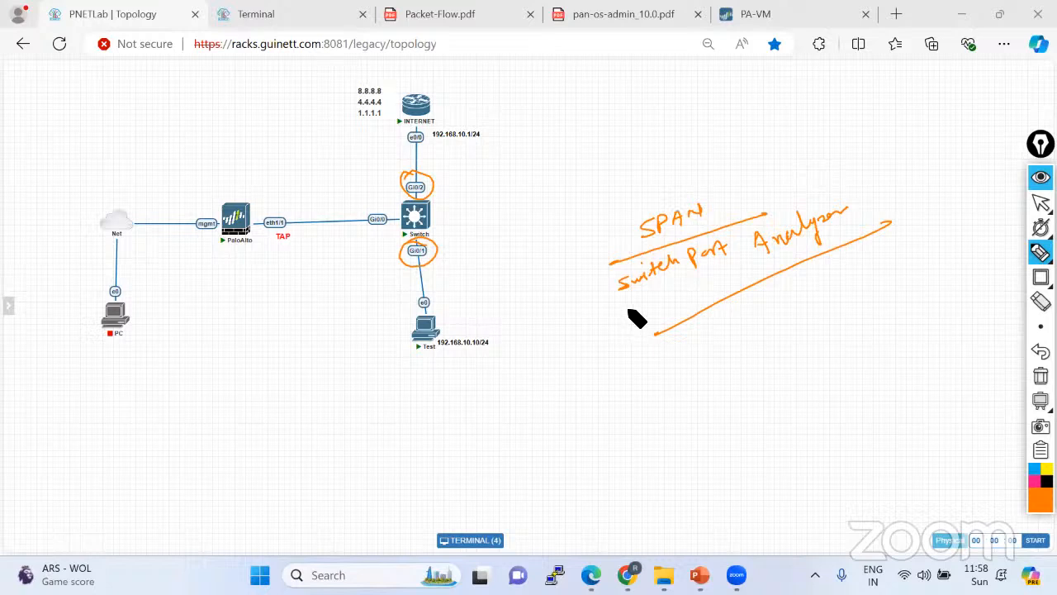
{"action": "mouse_move", "coordinate": [403, 217]}
{"action": "left_mouse_down"}
{"action": "mouse_move", "coordinate": [271, 225]}
{"action": "mouse_move", "coordinate": [237, 208]}
{"action": "mouse_move", "coordinate": [247, 196]}
{"action": "mouse_move", "coordinate": [261, 209]}
{"action": "left_mouse_up"}
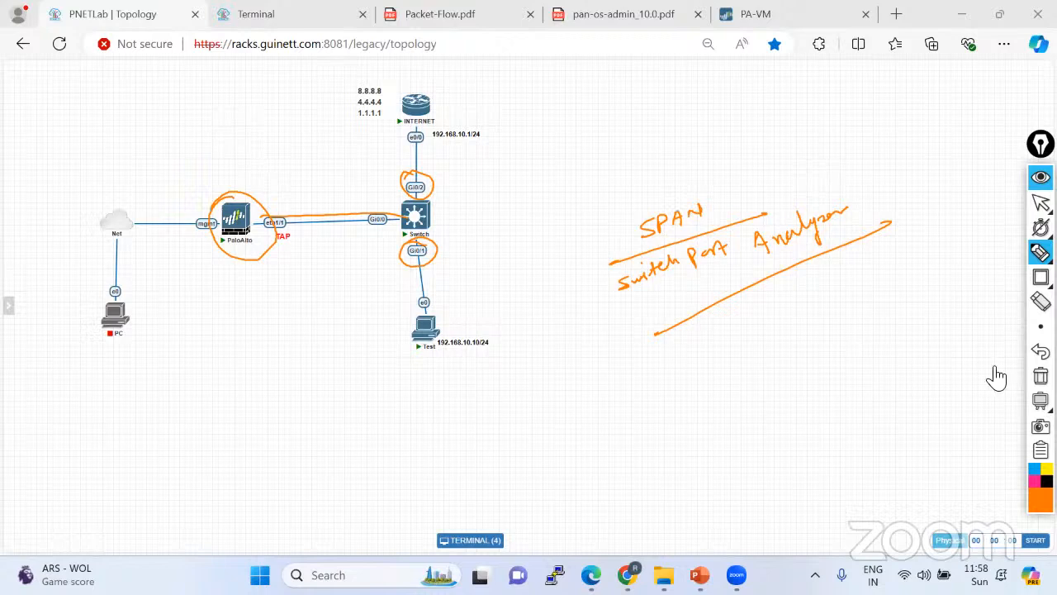
{"action": "left_click", "coordinate": [1041, 376]}
{"action": "left_click", "coordinate": [1041, 202]}
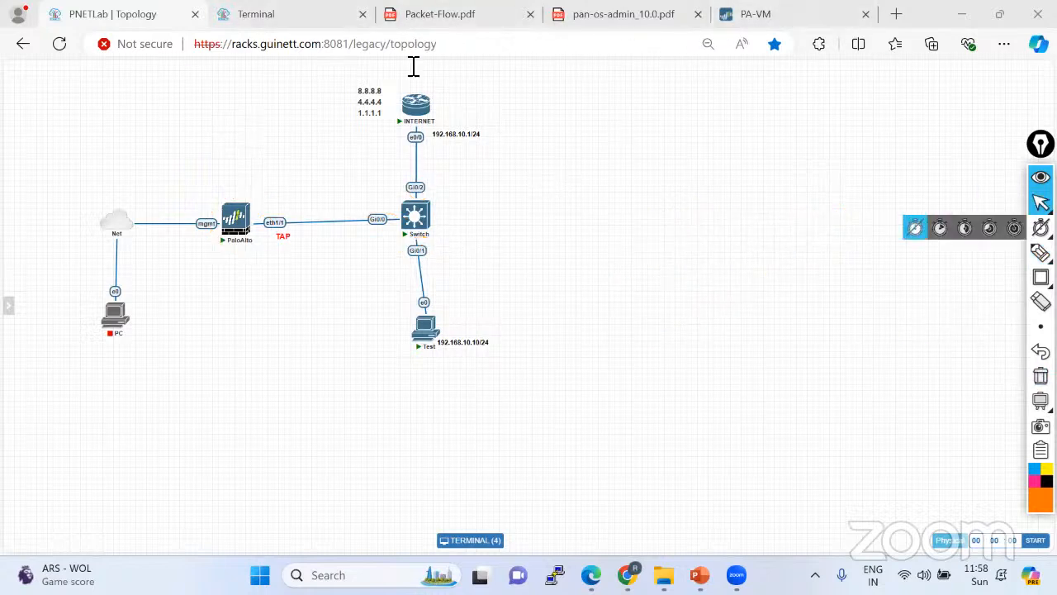
{"action": "left_click", "coordinate": [263, 13]}
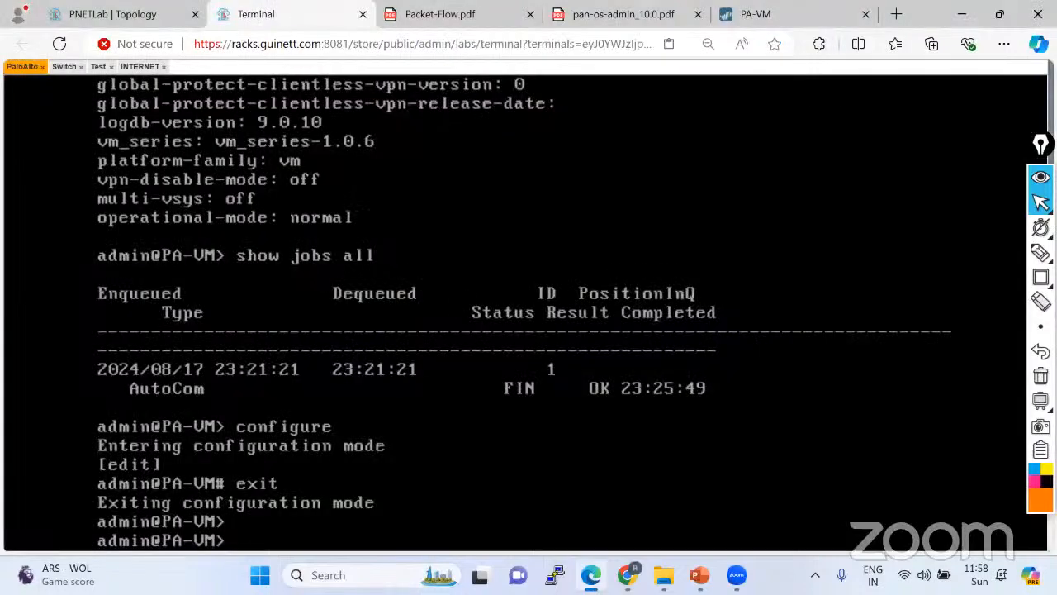
On the Switch console, leave interface-range mode and disable console logging with 'no logging console'.
{"action": "left_click", "coordinate": [63, 67]}
{"action": "key", "text": "Return"}
{"action": "key", "text": "Return"}
{"action": "key", "text": "Return"}
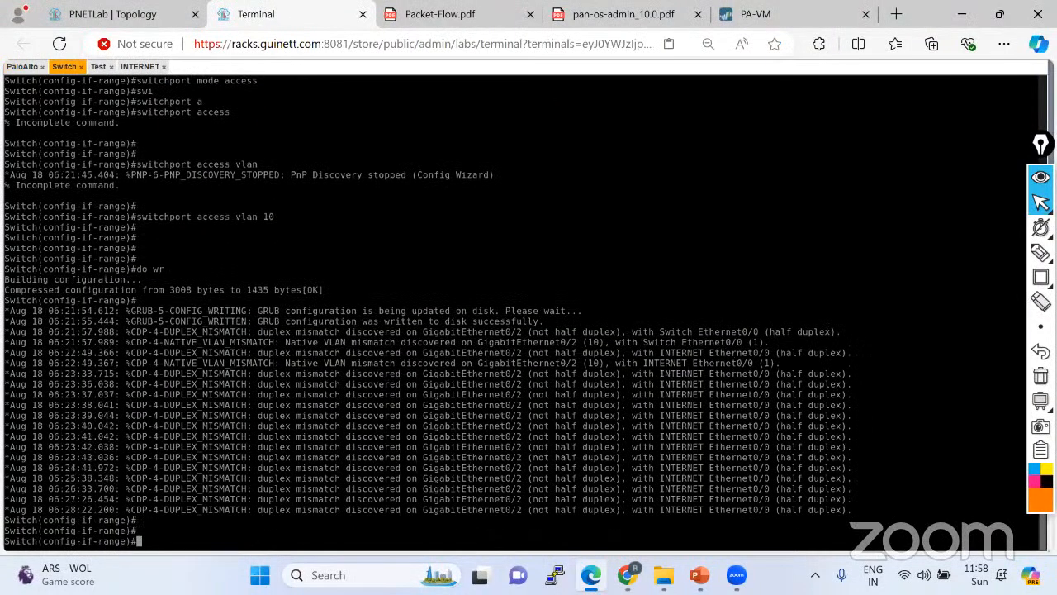
{"action": "type", "text": "exi"}
{"action": "key", "text": "Return"}
{"action": "key", "text": "Return"}
{"action": "key", "text": "Return"}
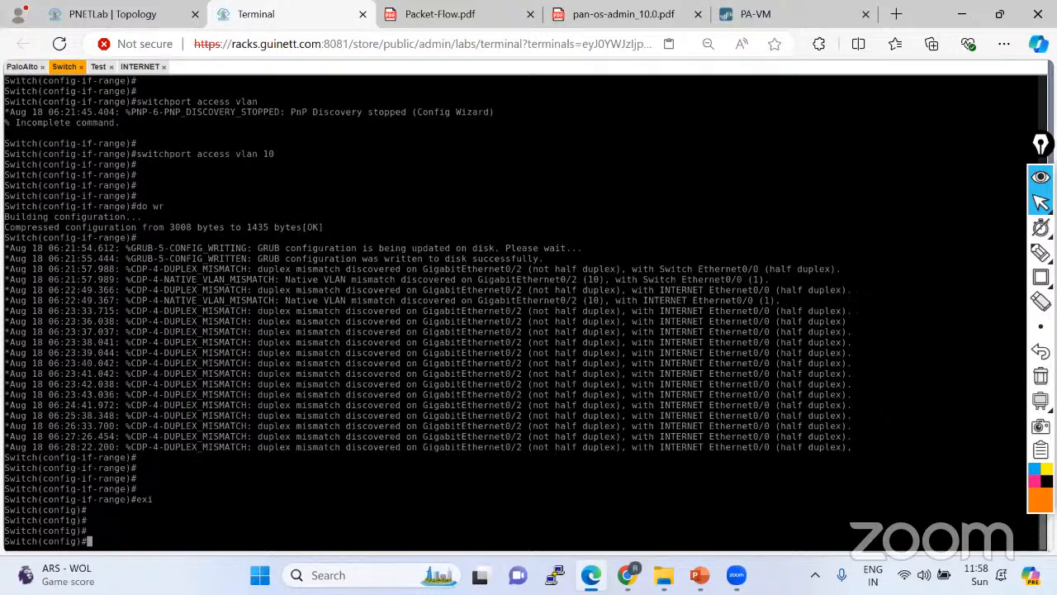
{"action": "type", "text": "no loog"}
{"action": "key", "text": "Tab"}
{"action": "key", "text": "BackSpace"}
{"action": "key", "text": "BackSpace"}
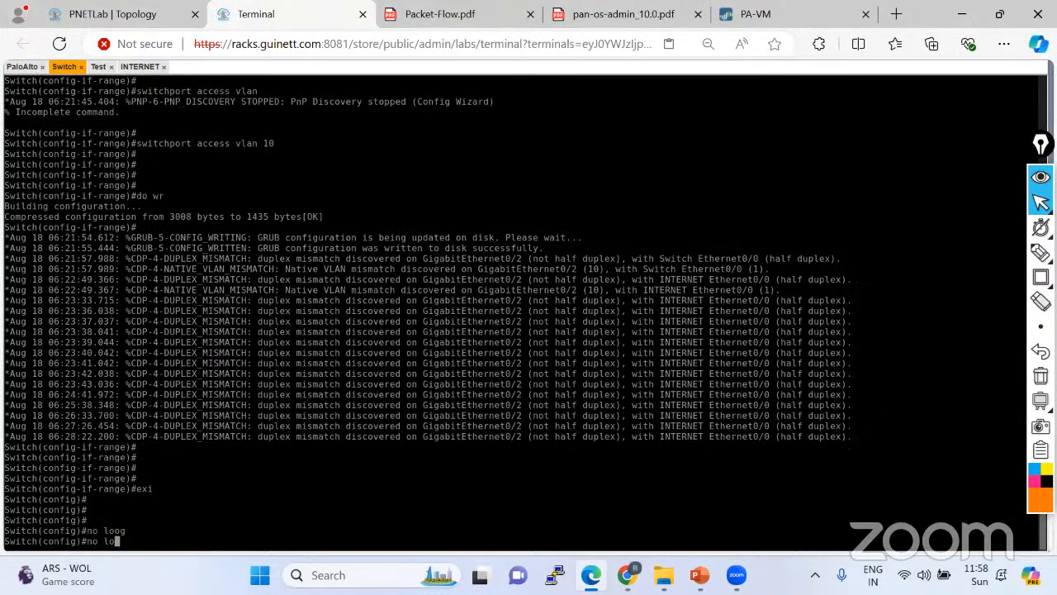
{"action": "type", "text": "gging co"}
{"action": "key", "text": "Tab"}
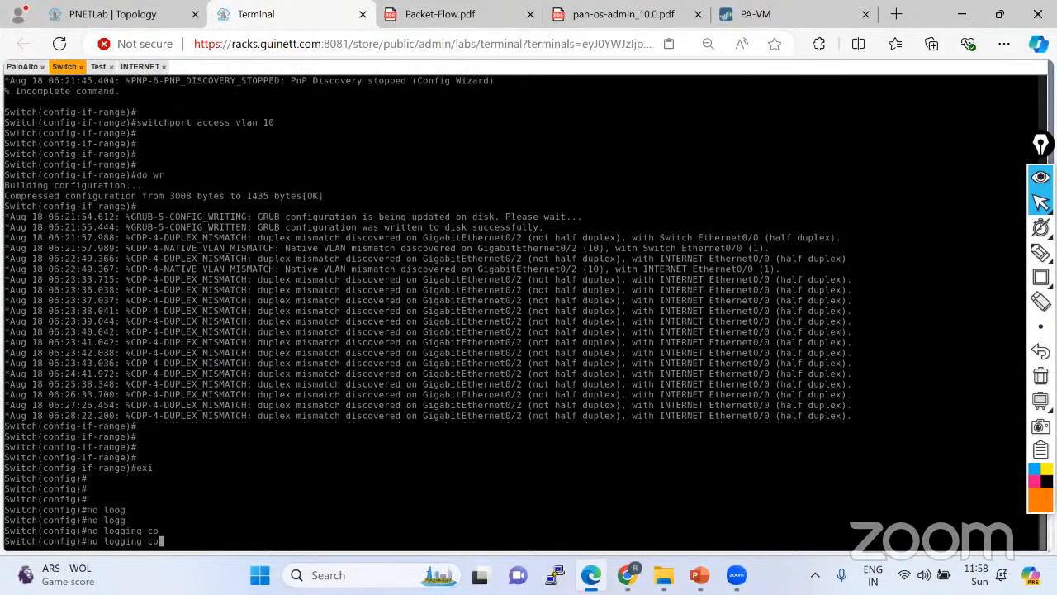
{"action": "type", "text": "n"}
{"action": "key", "text": "Tab"}
{"action": "key", "text": "Return"}
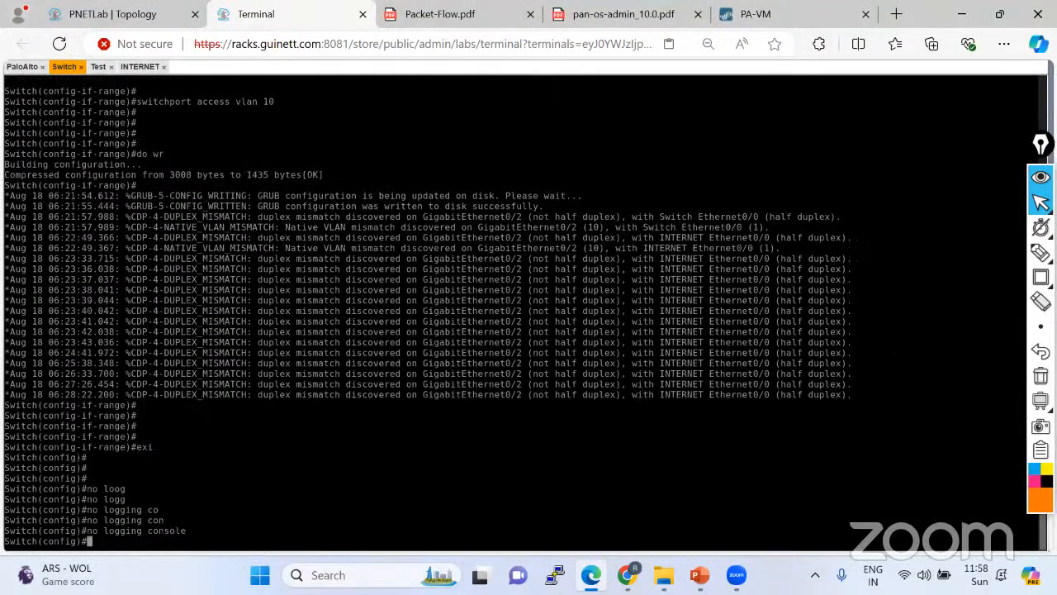
{"action": "key", "text": "Return"}
{"action": "key", "text": "Return"}
{"action": "key", "text": "Return"}
{"action": "key", "text": "Return"}
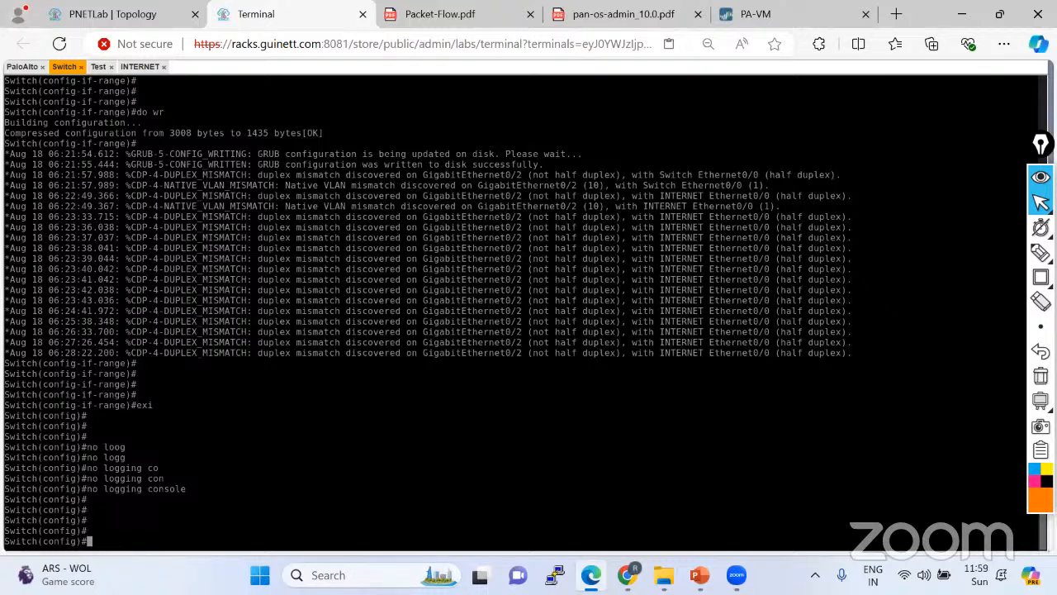
Begin 'monitor session 11 source', checking the topology diagram for the source port.
{"action": "type", "text": "mon"}
{"action": "key", "text": "Tab"}
{"action": "type", "text": "ses"}
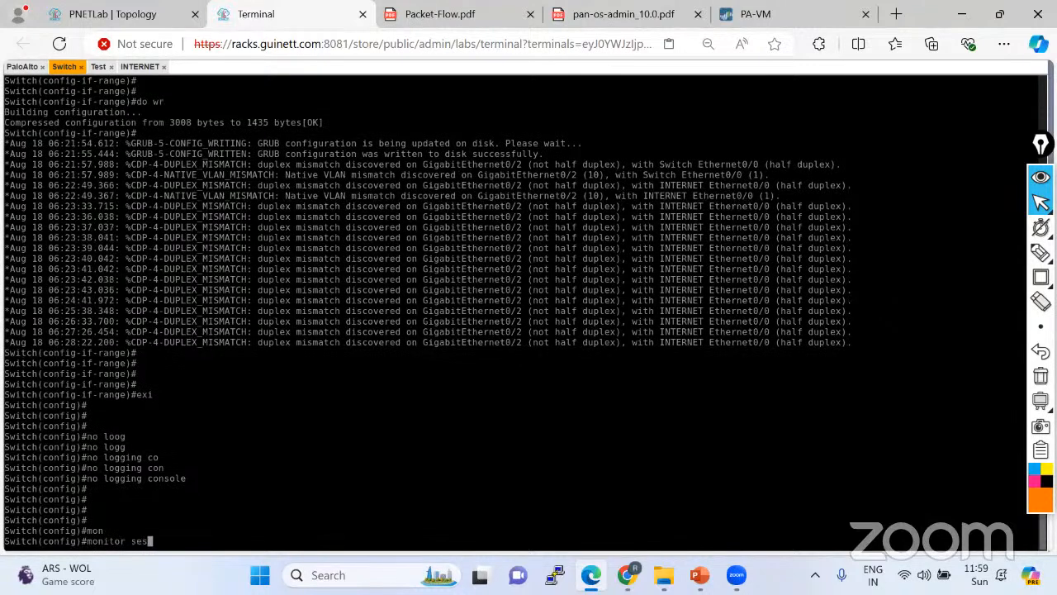
{"action": "key", "text": "Tab"}
{"action": "type", "text": "?"}
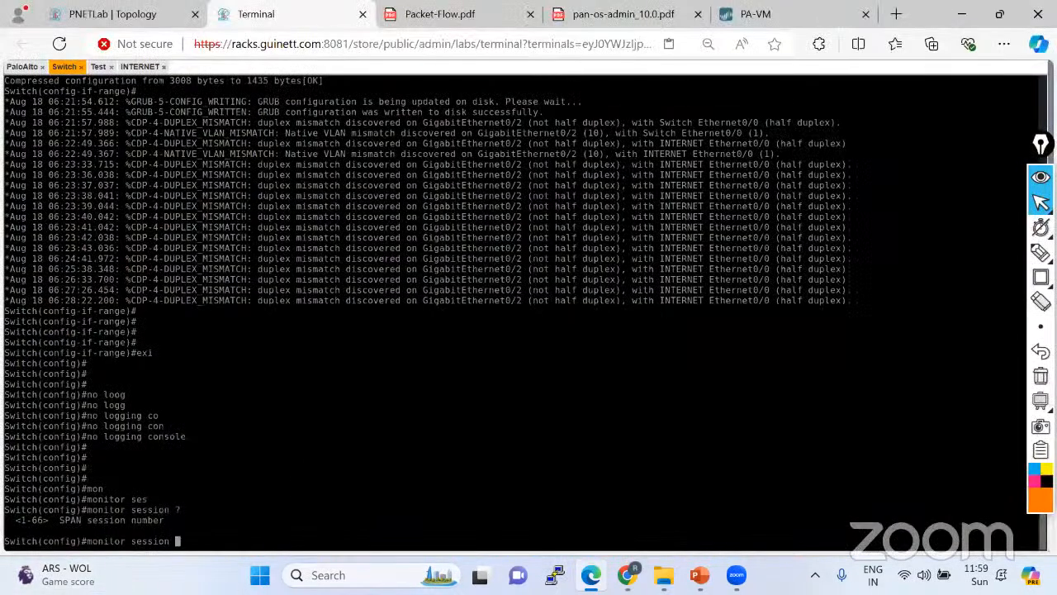
{"action": "type", "text": "11 ?"}
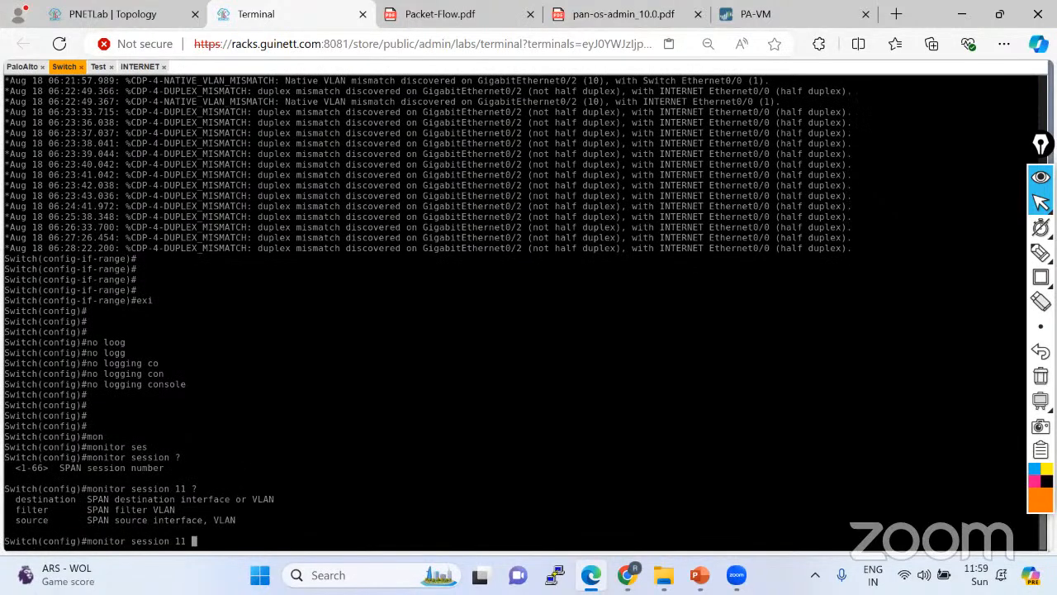
{"action": "type", "text": "sou"}
{"action": "key", "text": "Tab"}
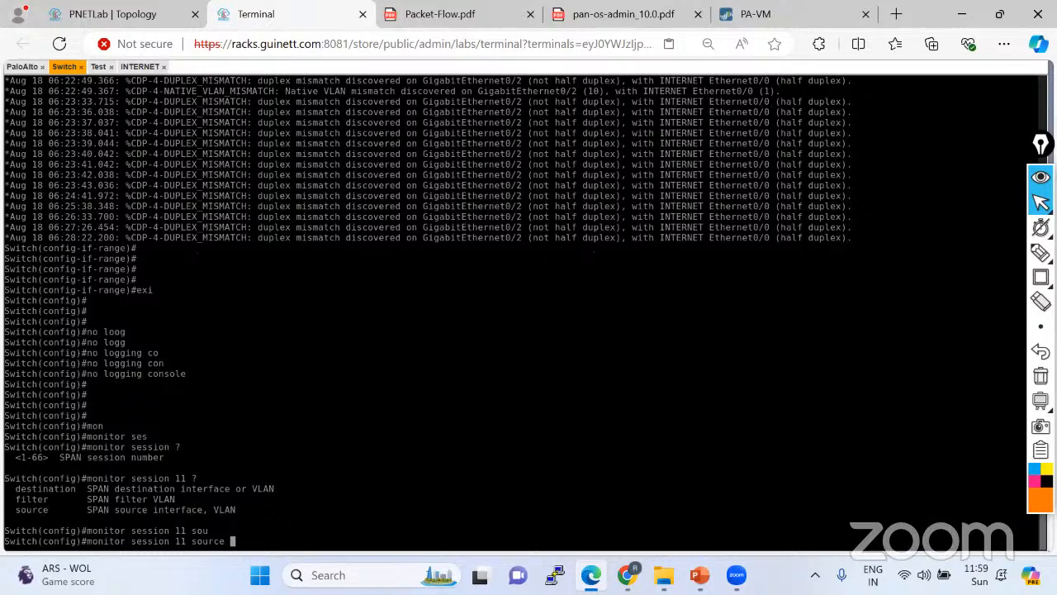
{"action": "type", "text": "?"}
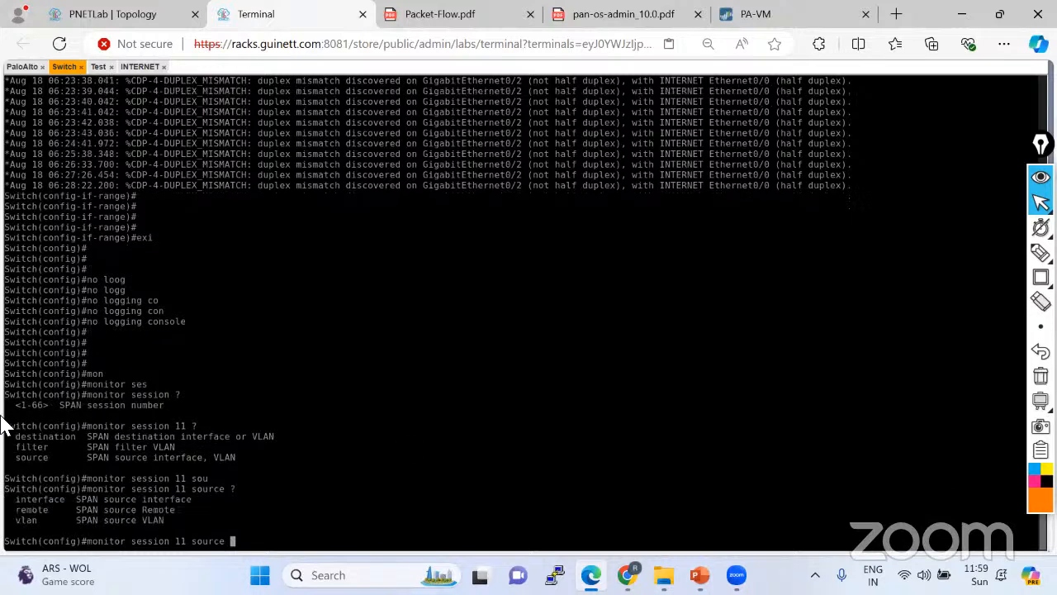
{"action": "left_click", "coordinate": [113, 14]}
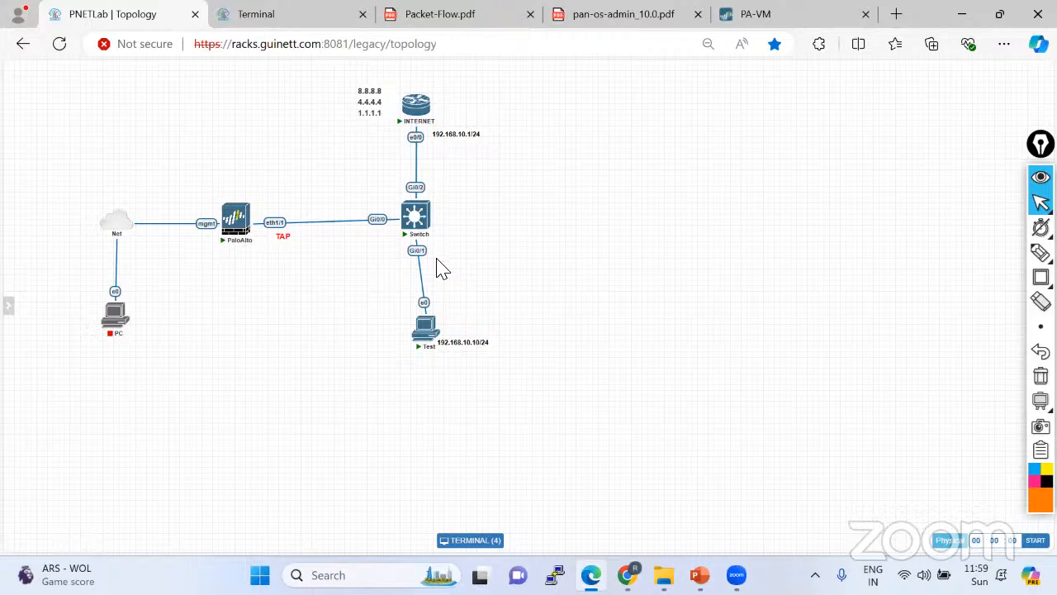
{"action": "left_click", "coordinate": [295, 19]}
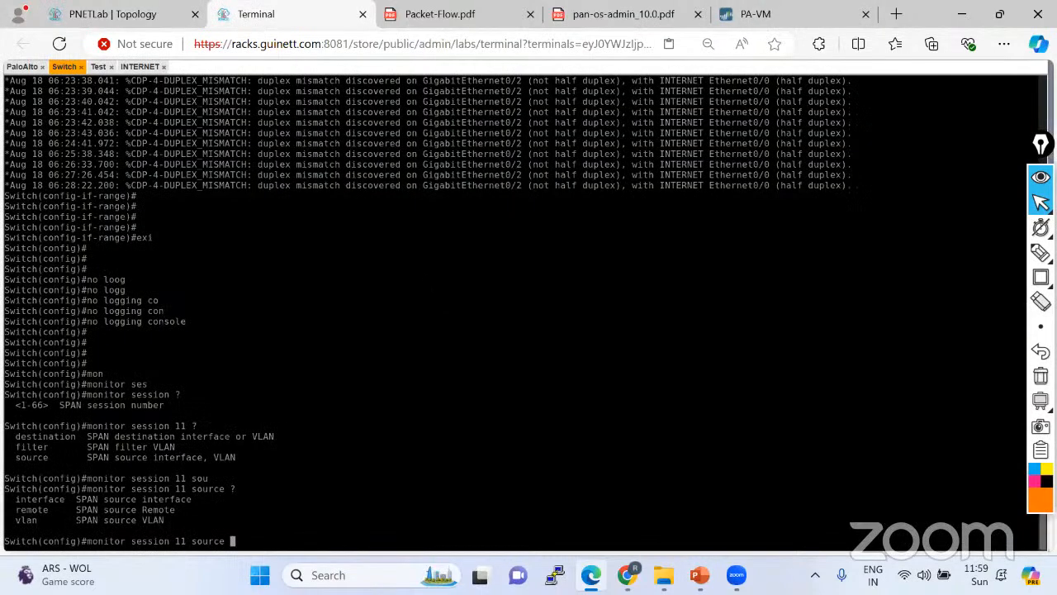
Complete the source as interface GigabitEthernet 0/1 both and apply it.
{"action": "type", "text": "inter"}
{"action": "key", "text": "Tab"}
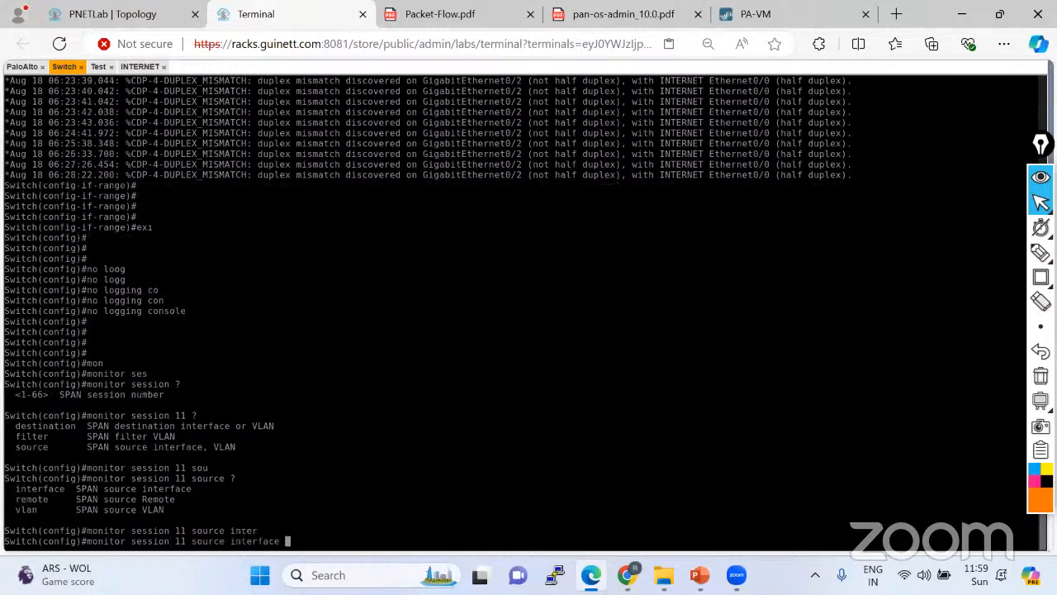
{"action": "type", "text": "?"}
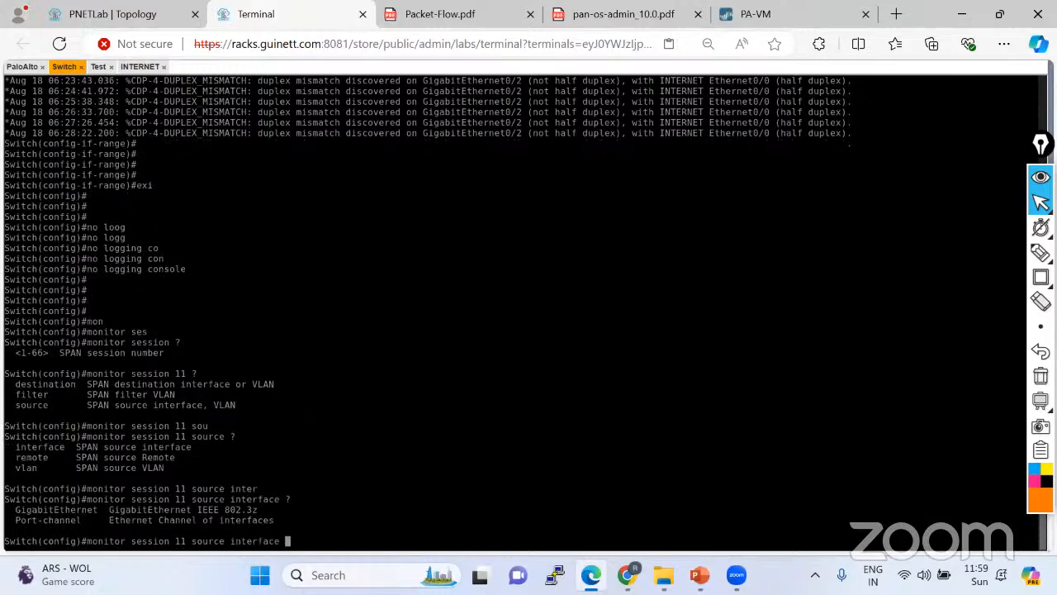
{"action": "type", "text": "Gi"}
{"action": "key", "text": "Tab"}
{"action": "type", "text": "0/1 "}
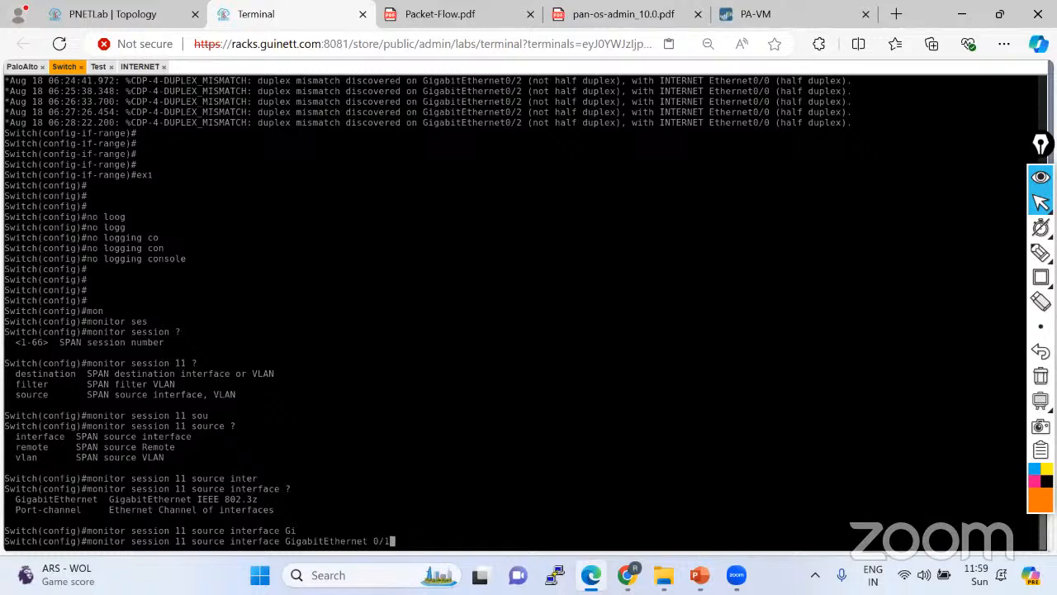
{"action": "type", "text": "?"}
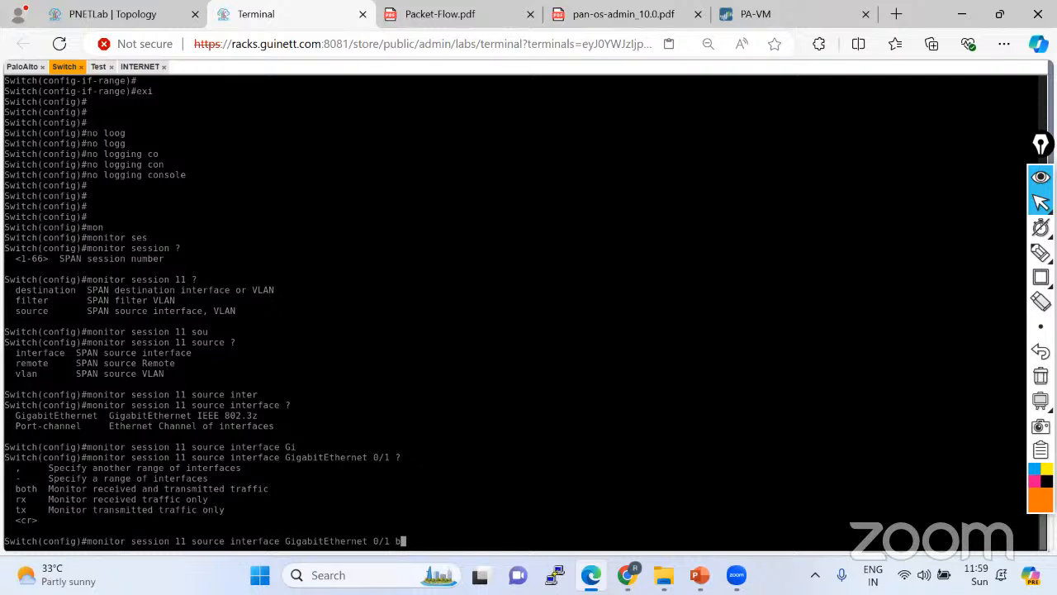
{"action": "type", "text": "o"}
{"action": "key", "text": "Tab"}
{"action": "key", "text": "Return"}
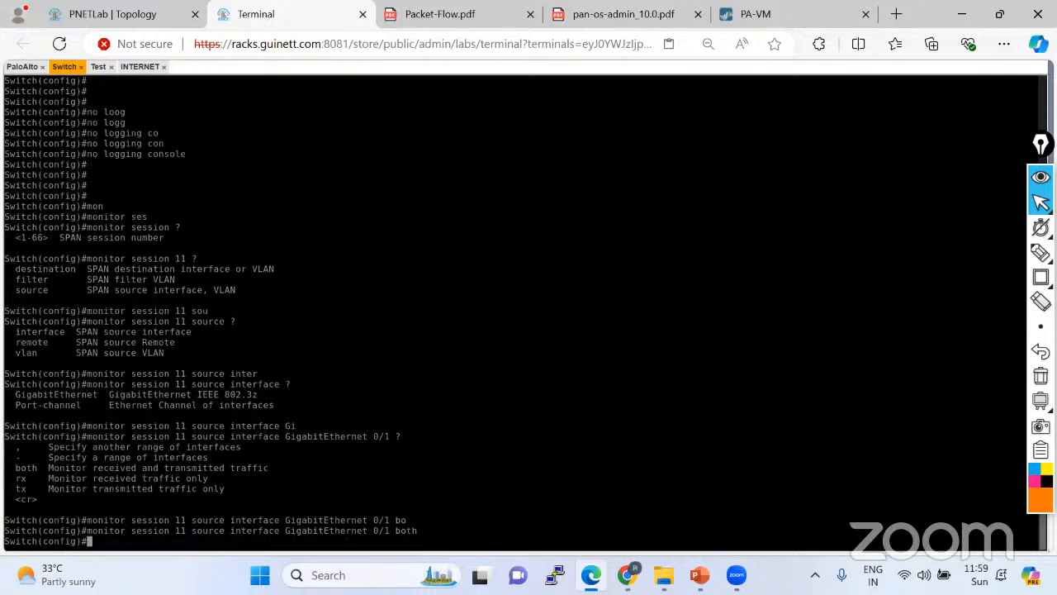
{"action": "left_click", "coordinate": [109, 17]}
{"action": "mouse_move", "coordinate": [1041, 252]}
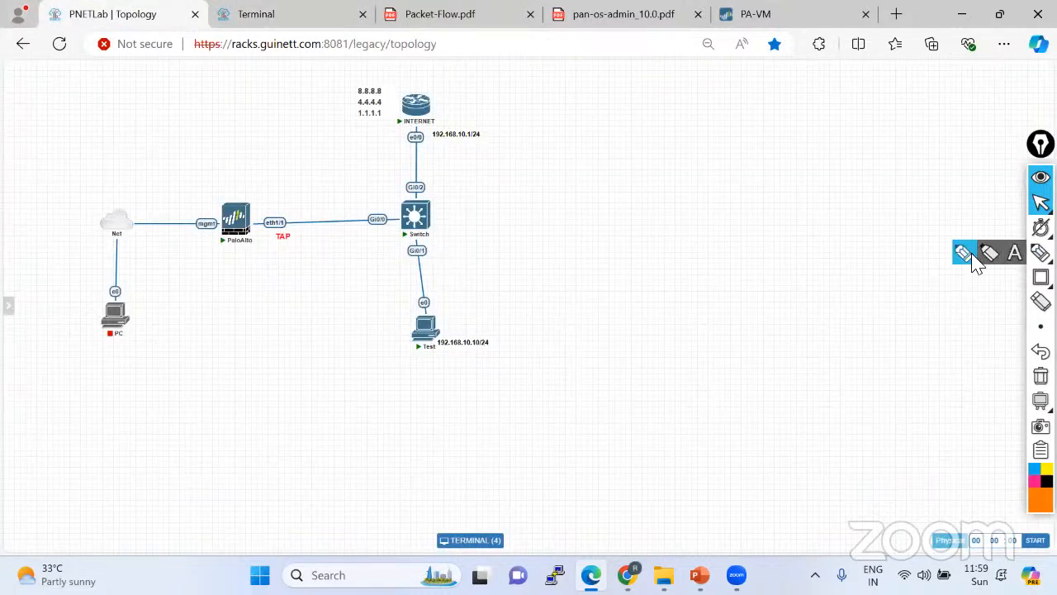
{"action": "left_click", "coordinate": [973, 250]}
{"action": "mouse_move", "coordinate": [400, 243]}
{"action": "left_mouse_down"}
{"action": "mouse_move", "coordinate": [393, 271]}
{"action": "mouse_move", "coordinate": [390, 261]}
{"action": "left_mouse_up"}
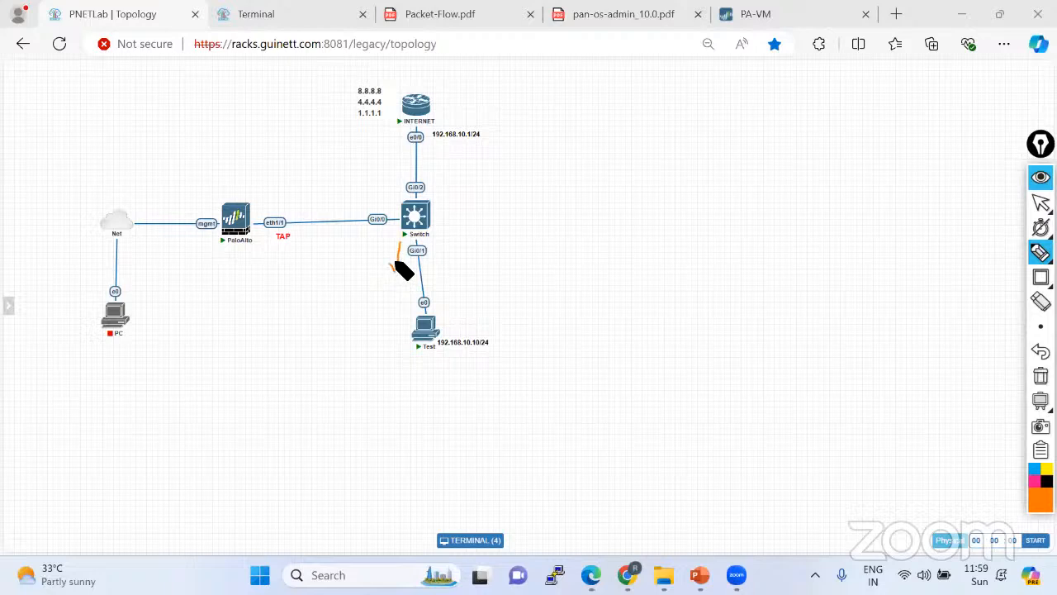
{"action": "left_click_drag", "start_coordinate": [433, 287], "coordinate": [438, 247]}
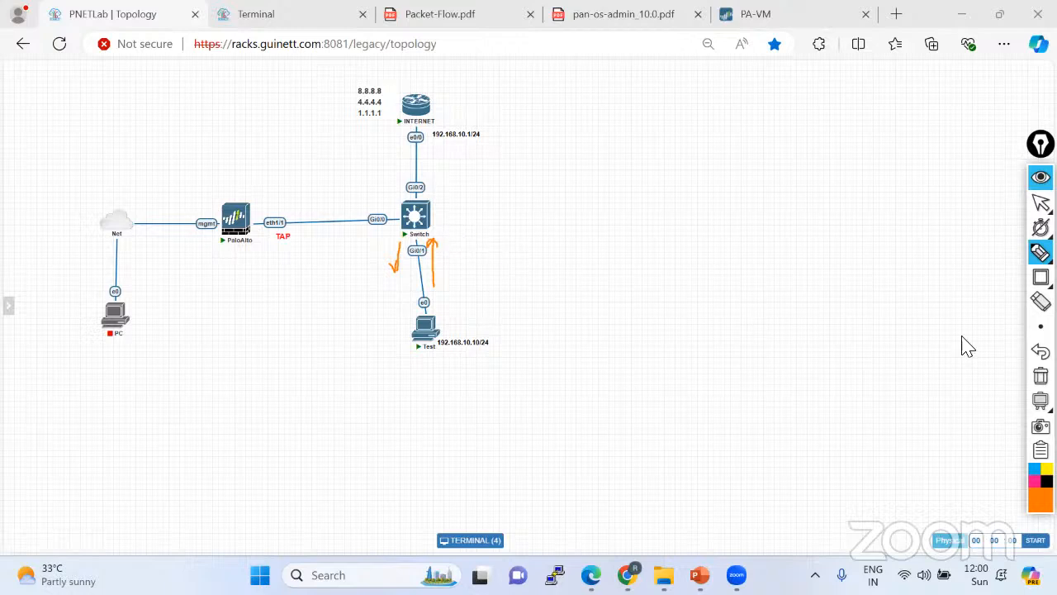
{"action": "left_click", "coordinate": [1041, 376]}
{"action": "left_click", "coordinate": [1041, 203]}
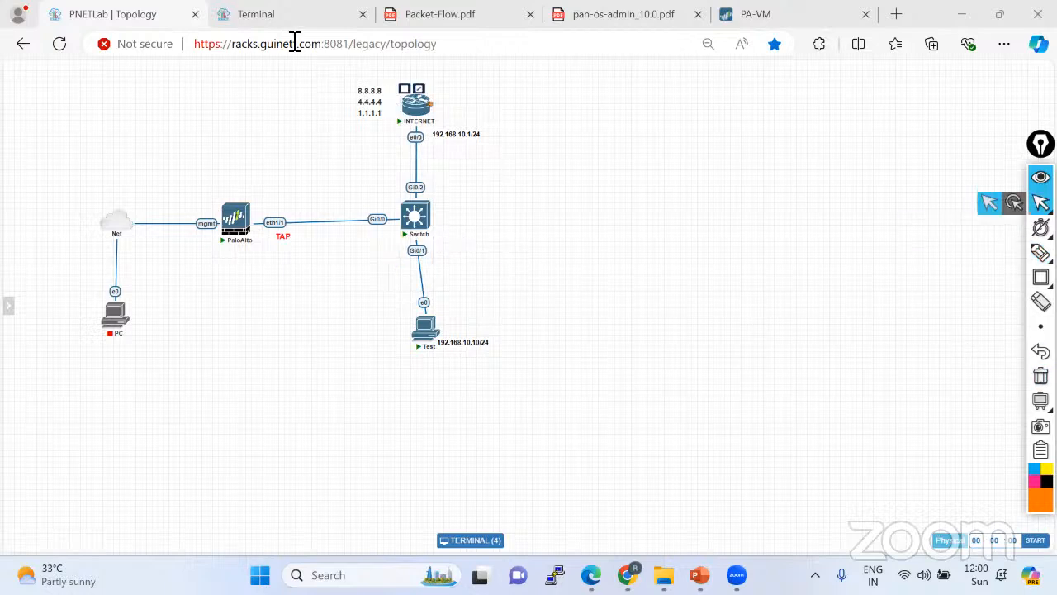
{"action": "left_click", "coordinate": [291, 17]}
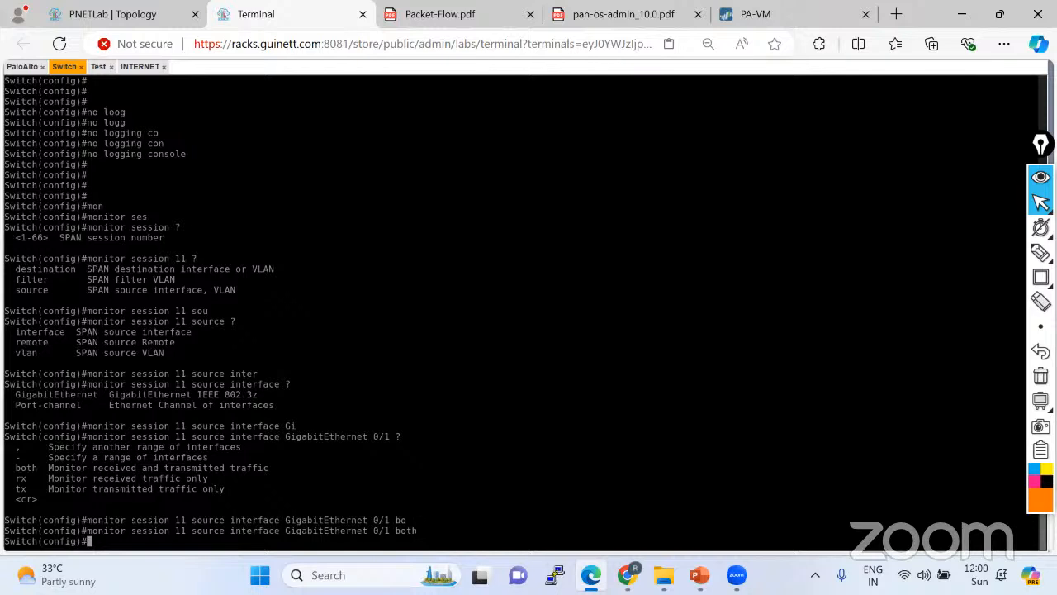
Begin 'monitor session 11 destination', checking the topology diagram for the destination port.
{"action": "type", "text": "mon"}
{"action": "key", "text": "Tab"}
{"action": "type", "text": "es"}
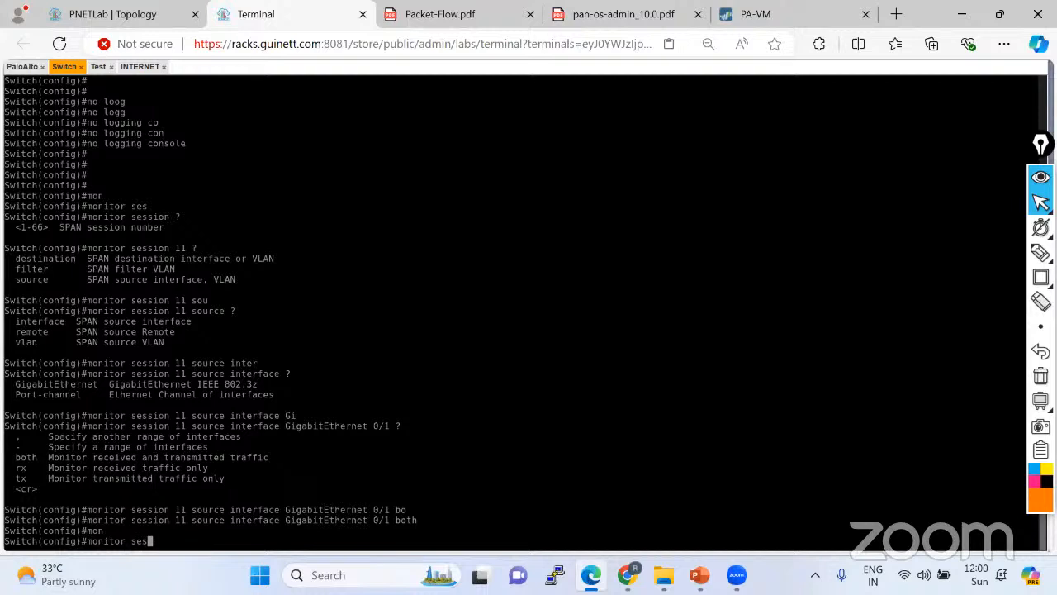
{"action": "key", "text": "Tab"}
{"action": "type", "text": "11 de"}
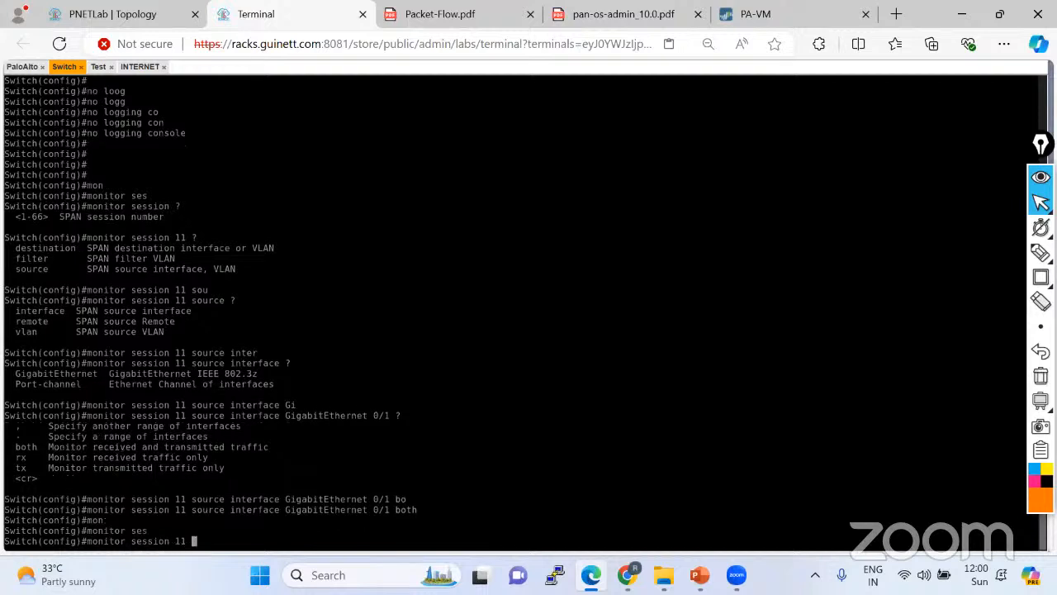
{"action": "key", "text": "Tab"}
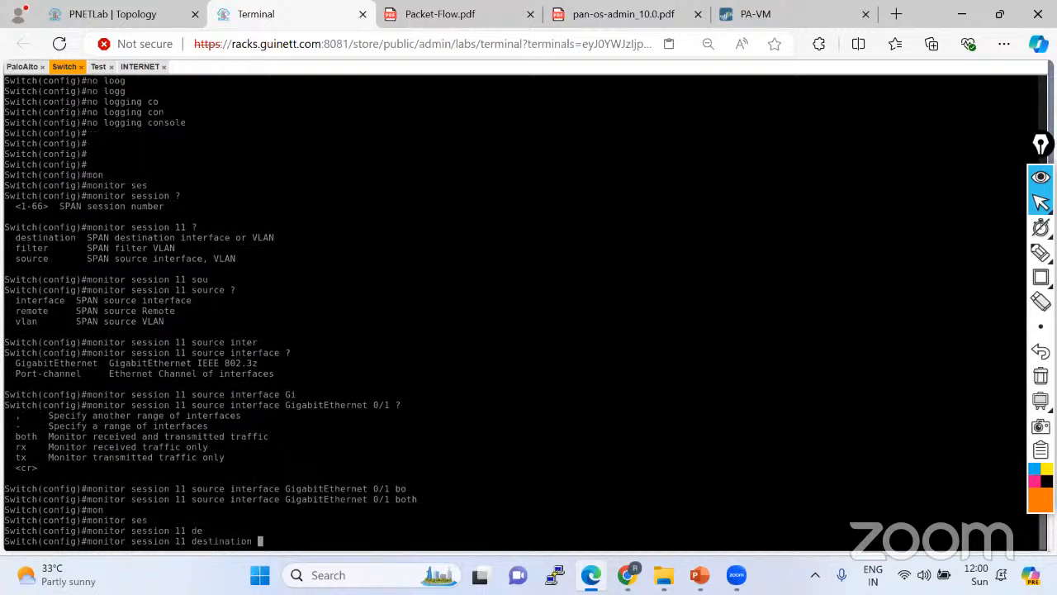
{"action": "type", "text": "?"}
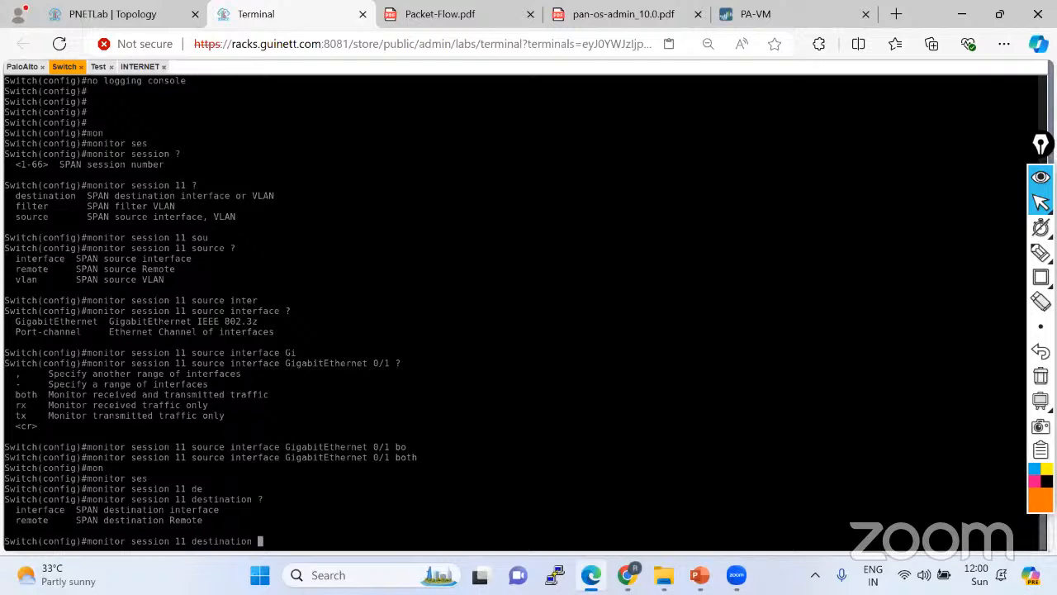
{"action": "left_click", "coordinate": [90, 14]}
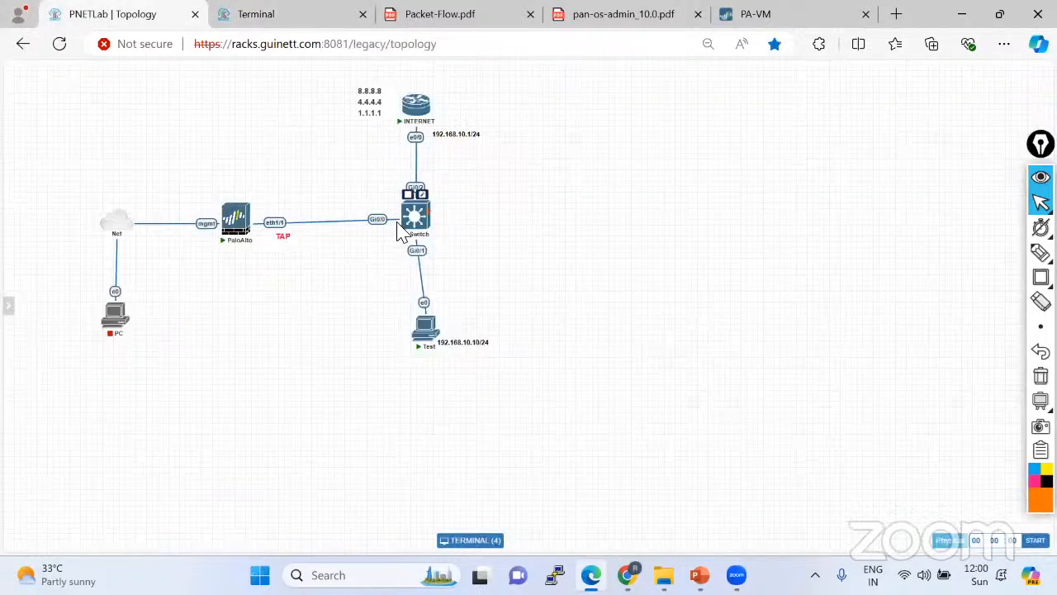
{"action": "left_click", "coordinate": [299, 24]}
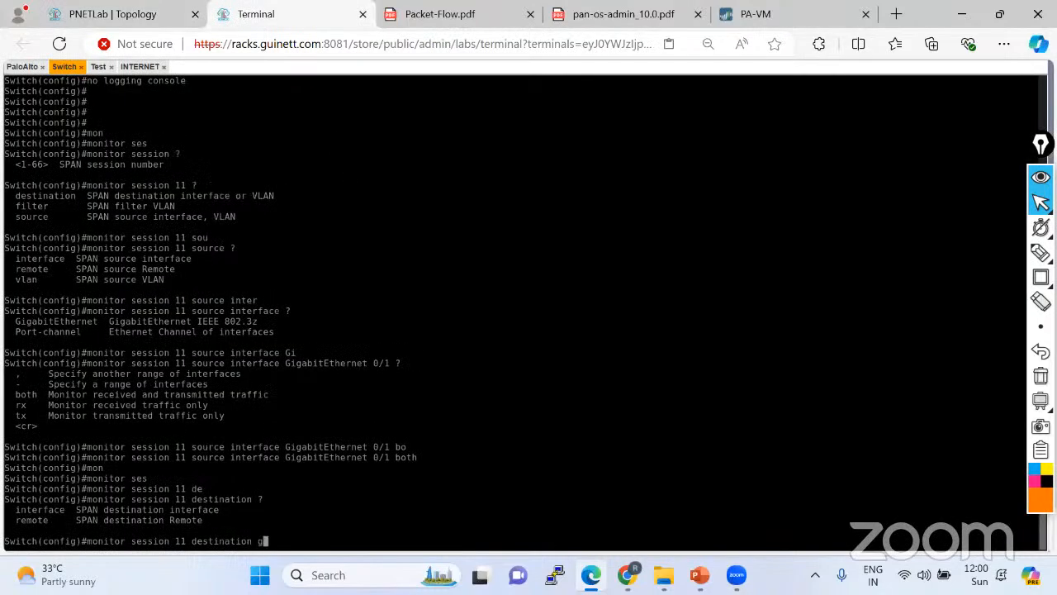
Set the destination to interface GigabitEthernet 0/0, apply it, and exit config mode with Ctrl+Z.
{"action": "type", "text": "in"}
{"action": "key", "text": "Tab"}
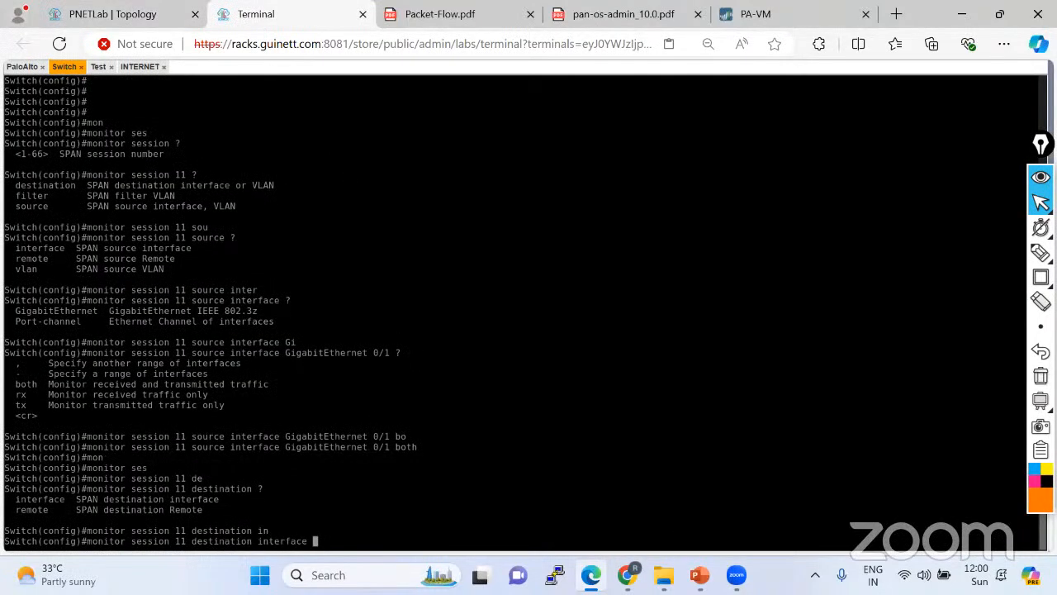
{"action": "type", "text": "gi"}
{"action": "key", "text": "Tab"}
{"action": "type", "text": "0/0"}
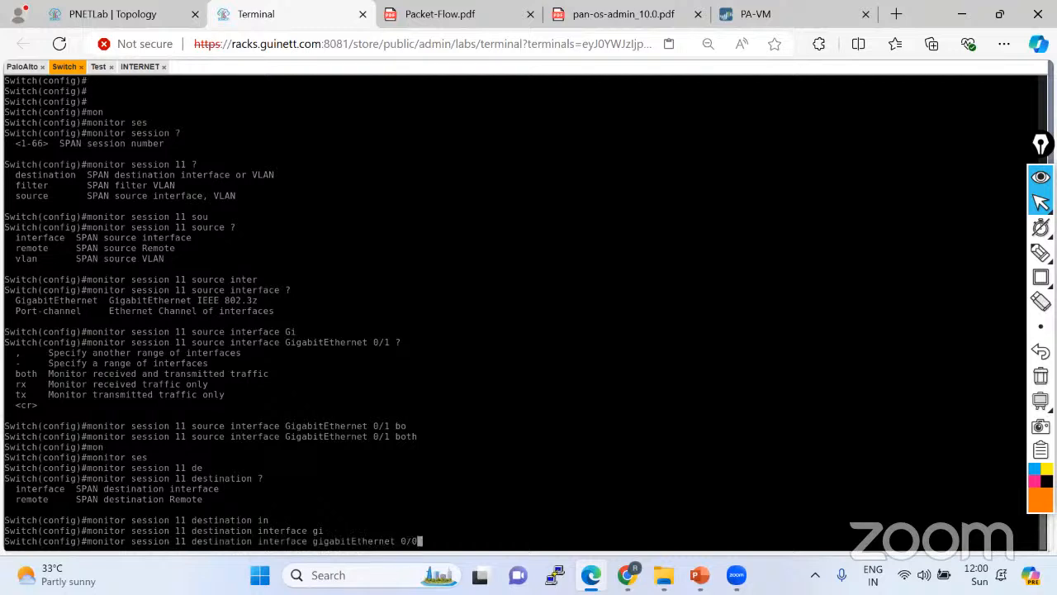
{"action": "type", "text": " ?"}
{"action": "key", "text": "Return"}
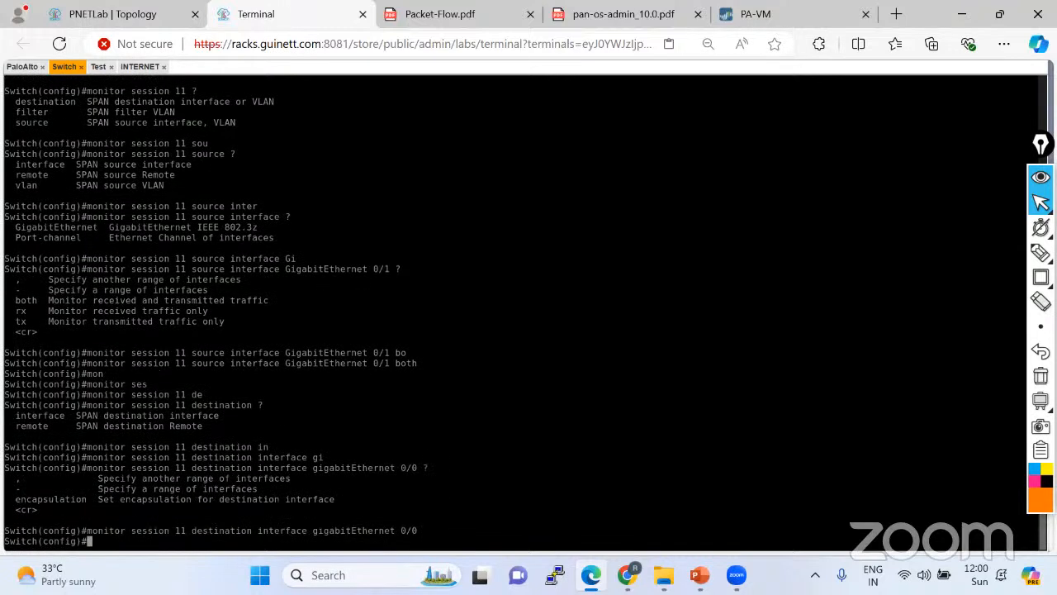
{"action": "key", "text": "ctrl+z"}
{"action": "key", "text": "Return"}
{"action": "key", "text": "Return"}
Run 'sh run | sec monitor' to confirm session 11 has source Gi0/1 and destination Gi0/0.
{"action": "type", "text": "sh run "}
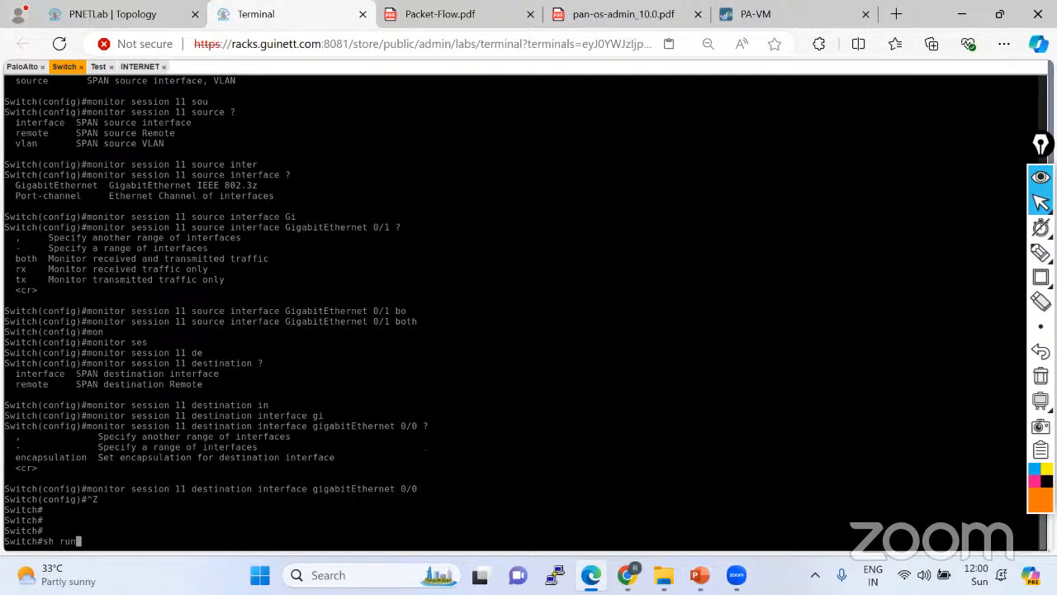
{"action": "type", "text": "| sec mini"}
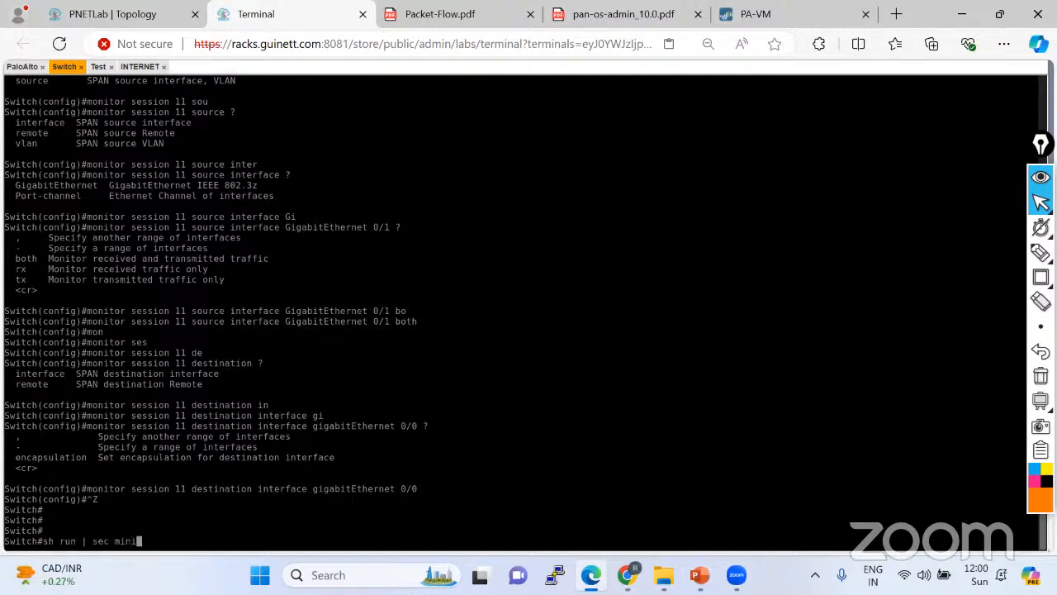
{"action": "key", "text": "BackSpace"}
{"action": "key", "text": "BackSpace"}
{"action": "key", "text": "BackSpace"}
{"action": "key", "text": "BackSpace"}
{"action": "type", "text": "mobi"}
{"action": "key", "text": "BackSpace"}
{"action": "key", "text": "BackSpace"}
{"action": "type", "text": "nitor"}
{"action": "key", "text": "Return"}
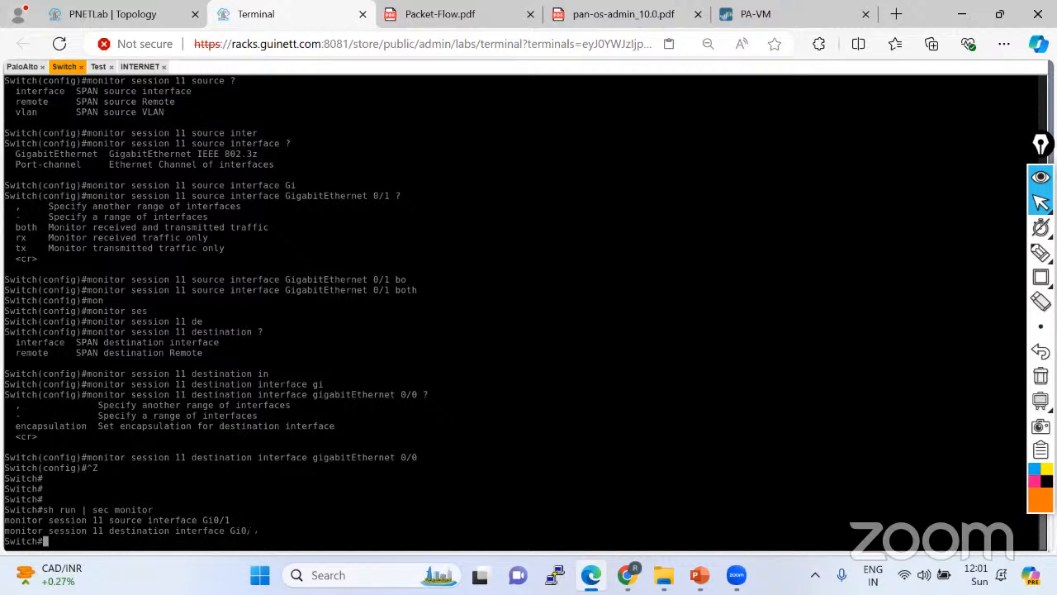
Save the switch configuration to startup with 'wr'.
{"action": "type", "text": "wr"}
{"action": "key", "text": "Return"}
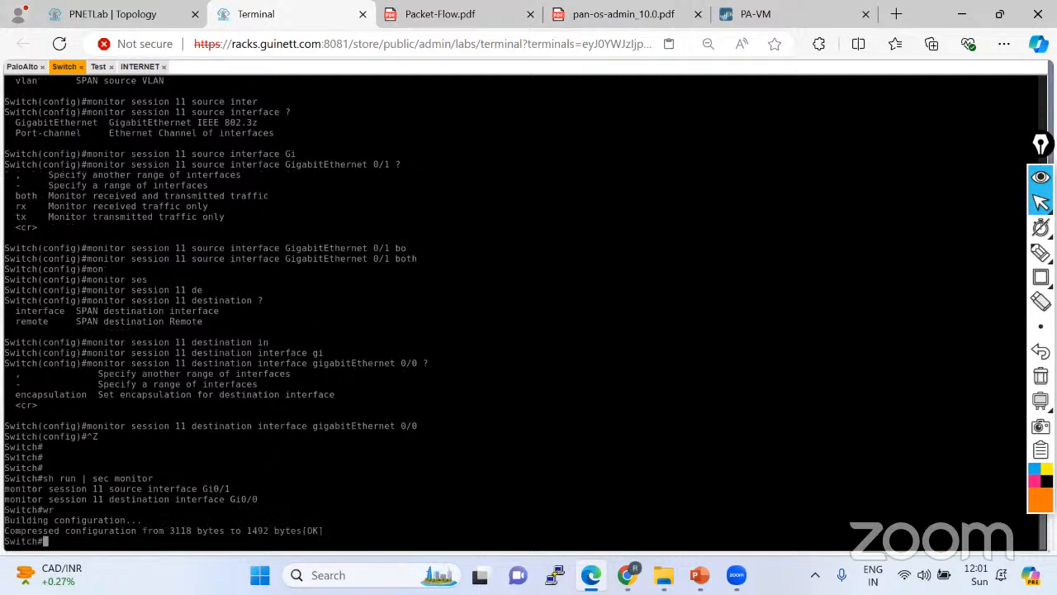
{"action": "key", "text": "Return"}
{"action": "key", "text": "Return"}
{"action": "key", "text": "Return"}
Run 'sh ip int brief', noting Gi0/0 up/down and Gi0/1, Gi0/2 up/up.
{"action": "type", "text": "sh ip i"}
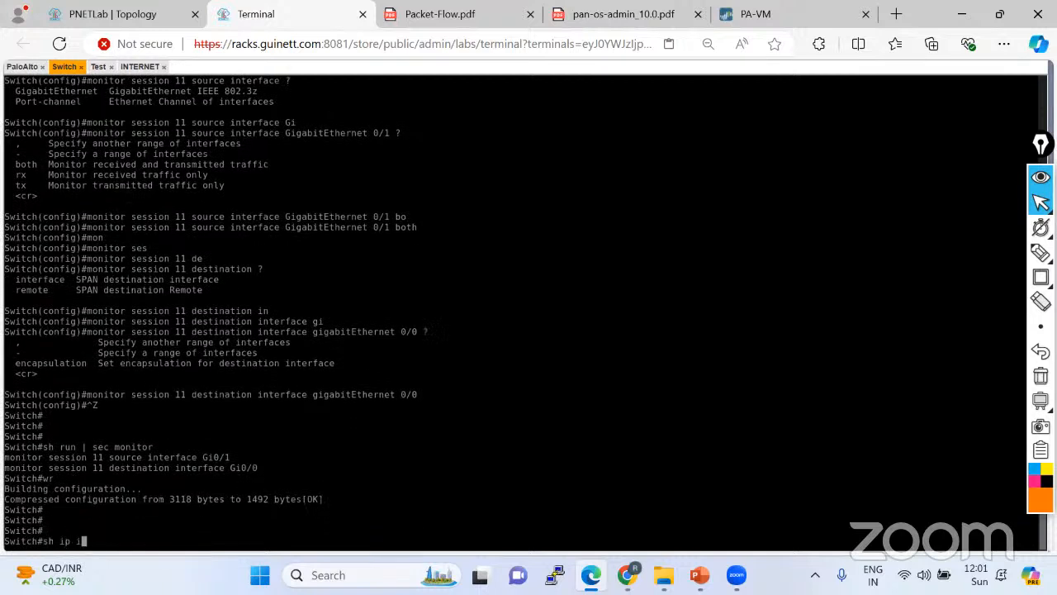
{"action": "type", "text": "nt bri"}
{"action": "key", "text": "Tab"}
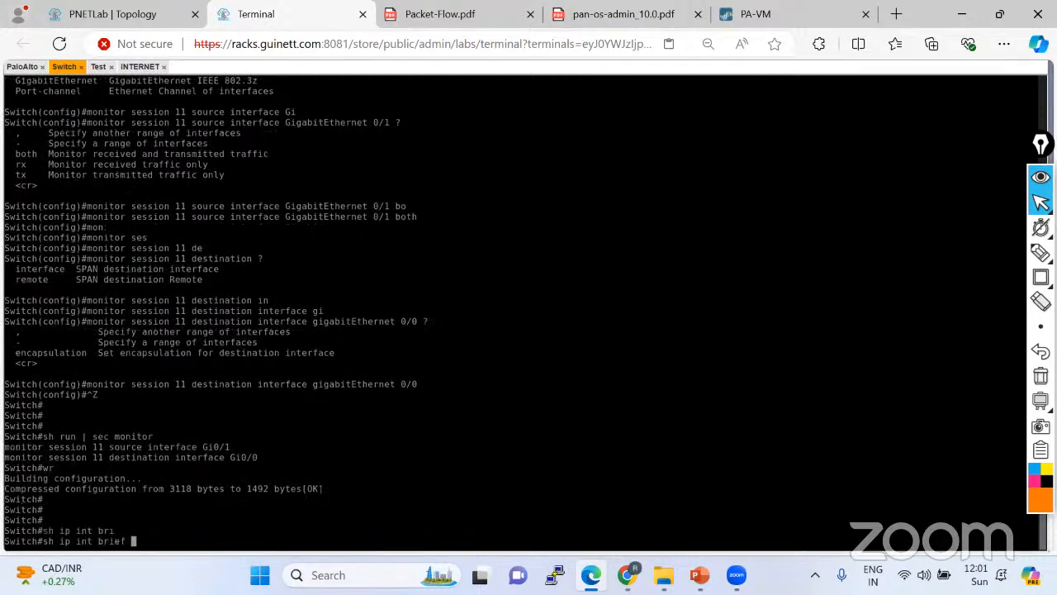
{"action": "key", "text": "Return"}
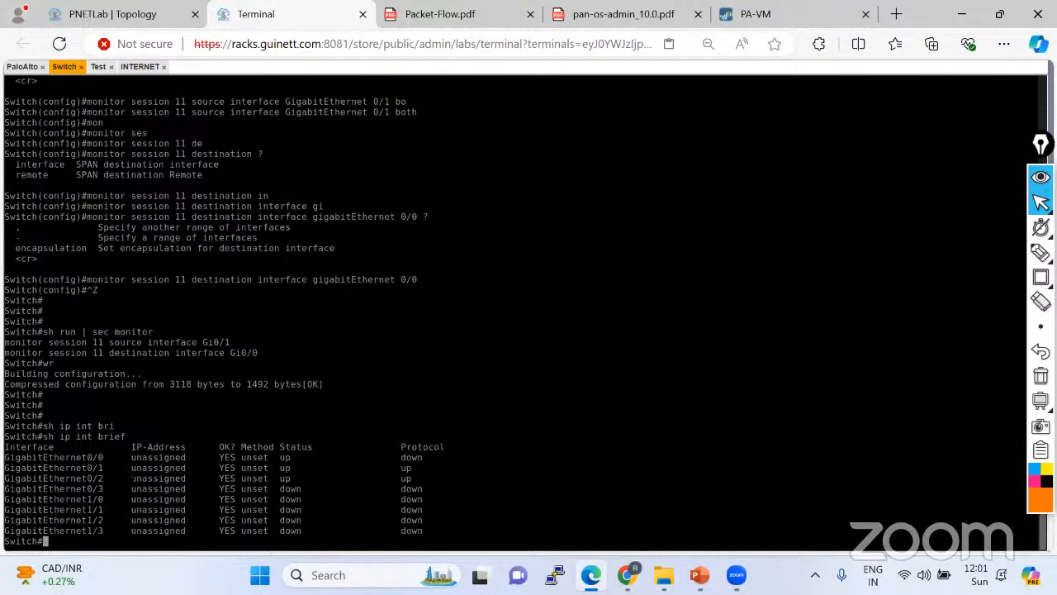
{"action": "left_click_drag", "start_coordinate": [4, 465], "coordinate": [428, 479]}
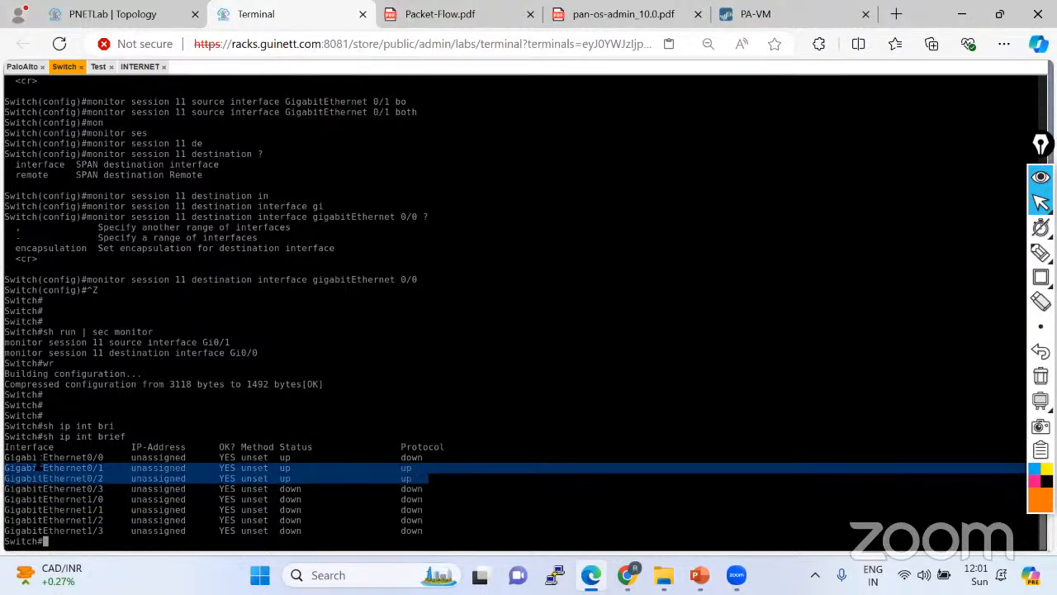
{"action": "left_click_drag", "start_coordinate": [4, 457], "coordinate": [430, 456]}
{"action": "left_click", "coordinate": [113, 15]}
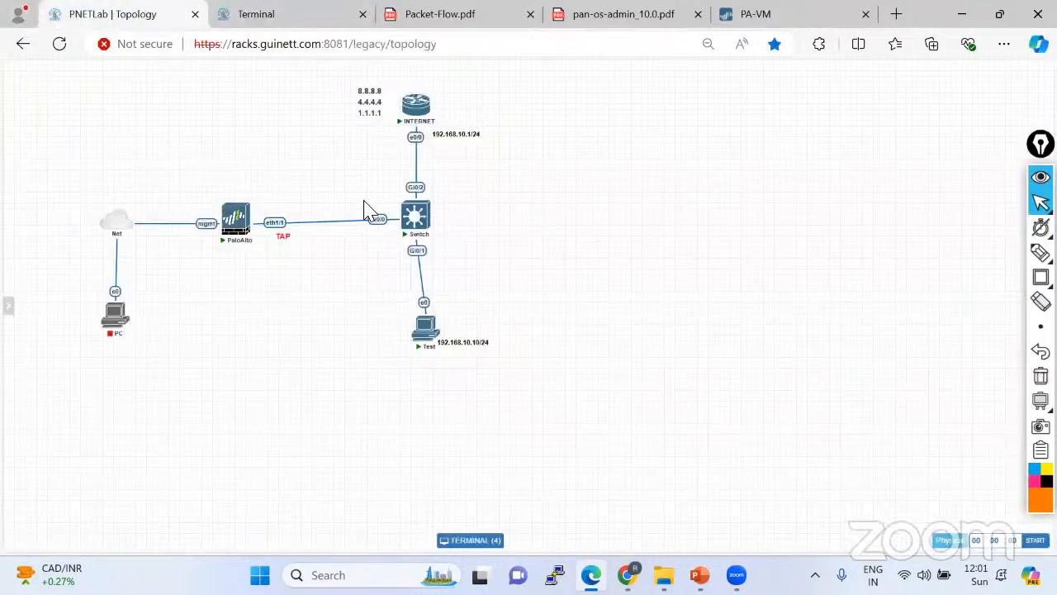
{"action": "left_click", "coordinate": [326, 13]}
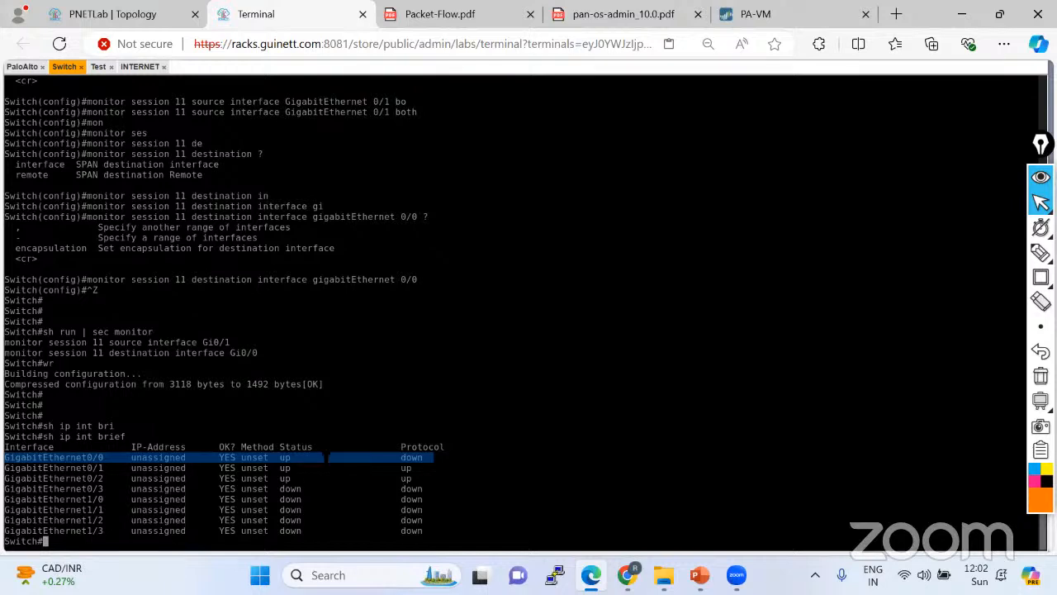
Run 'sh int gi0/1' and highlight its up/up status.
{"action": "left_click", "coordinate": [327, 456]}
{"action": "triple_click", "coordinate": [284, 460]}
{"action": "left_click", "coordinate": [409, 460]}
{"action": "type", "text": "sh "}
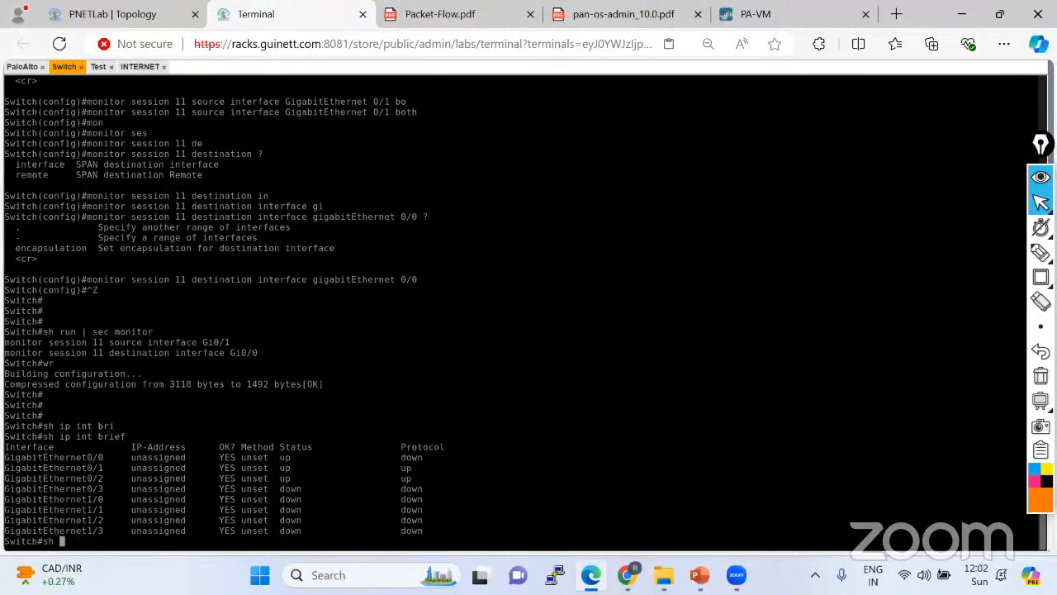
{"action": "type", "text": "int gi0/1"}
{"action": "key", "text": "Return"}
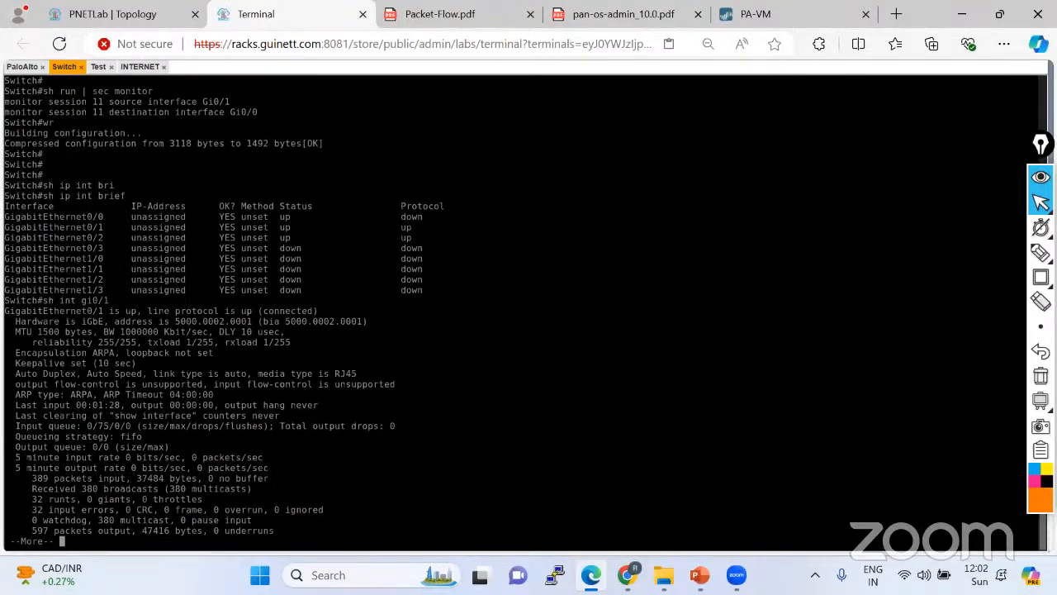
{"action": "left_click_drag", "start_coordinate": [74, 310], "coordinate": [346, 318]}
{"action": "left_click", "coordinate": [175, 316]}
{"action": "left_click", "coordinate": [143, 259]}
{"action": "left_click_drag", "start_coordinate": [5, 218], "coordinate": [108, 219]}
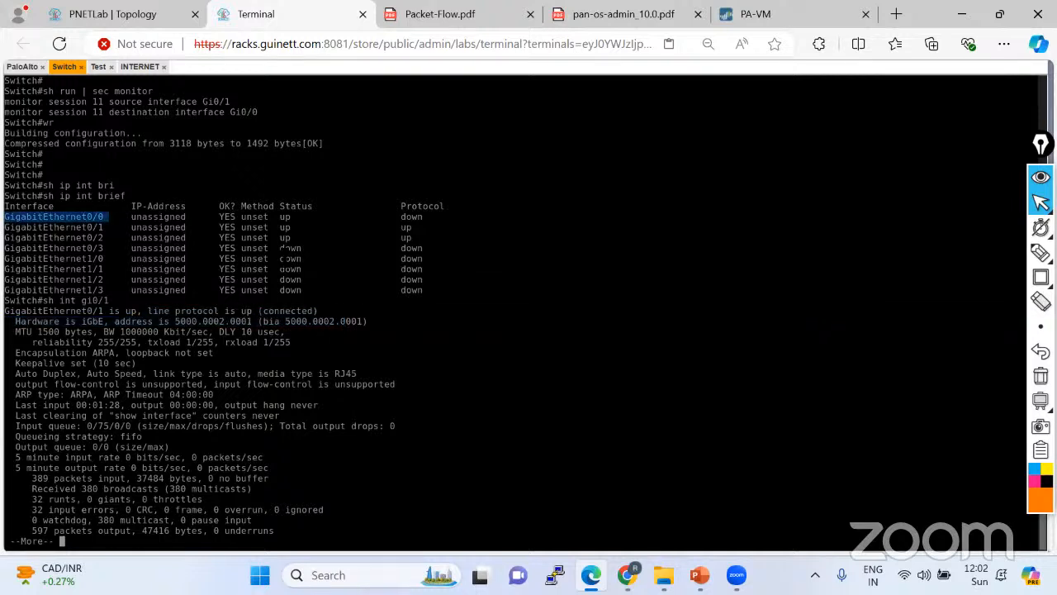
Run 'sh int GigabitEthernet0/0' and highlight its up, line protocol down (monitoring) status.
{"action": "type", "text": "qsh int"}
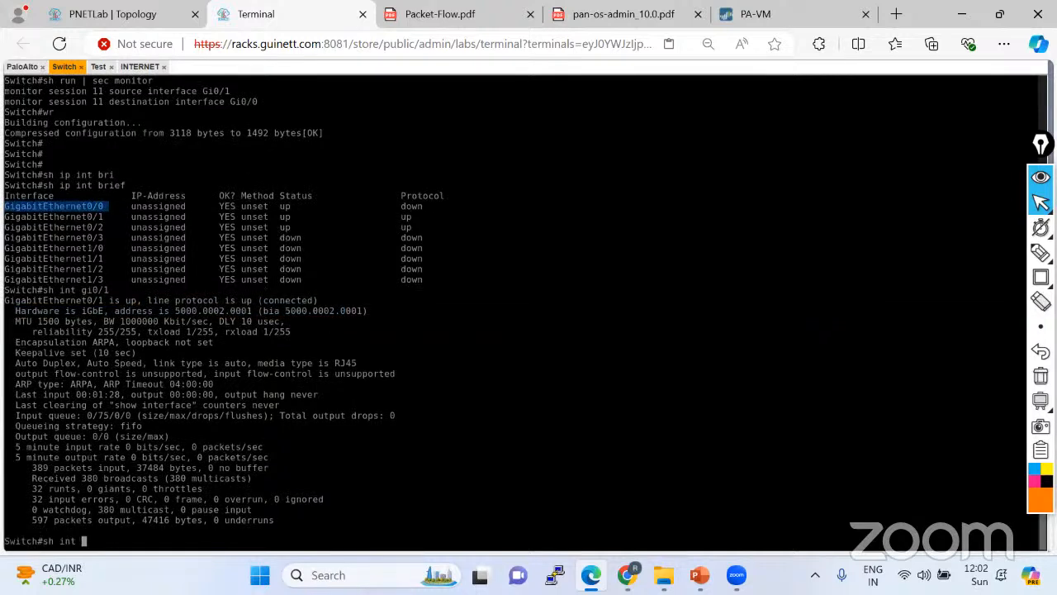
{"action": "type", "text": "GigabitEthernet0/0"}
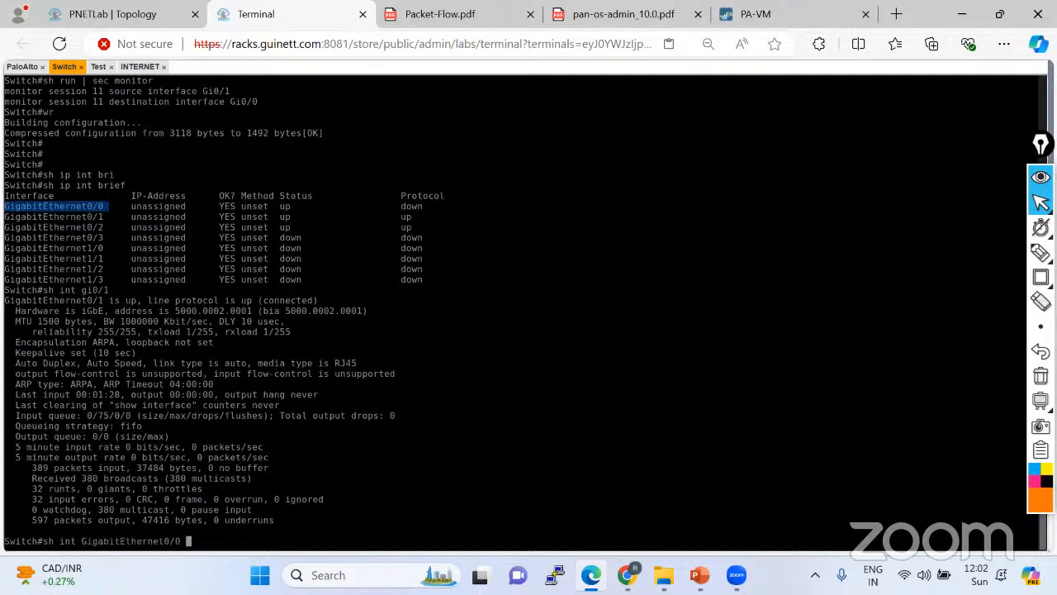
{"action": "key", "text": "Return"}
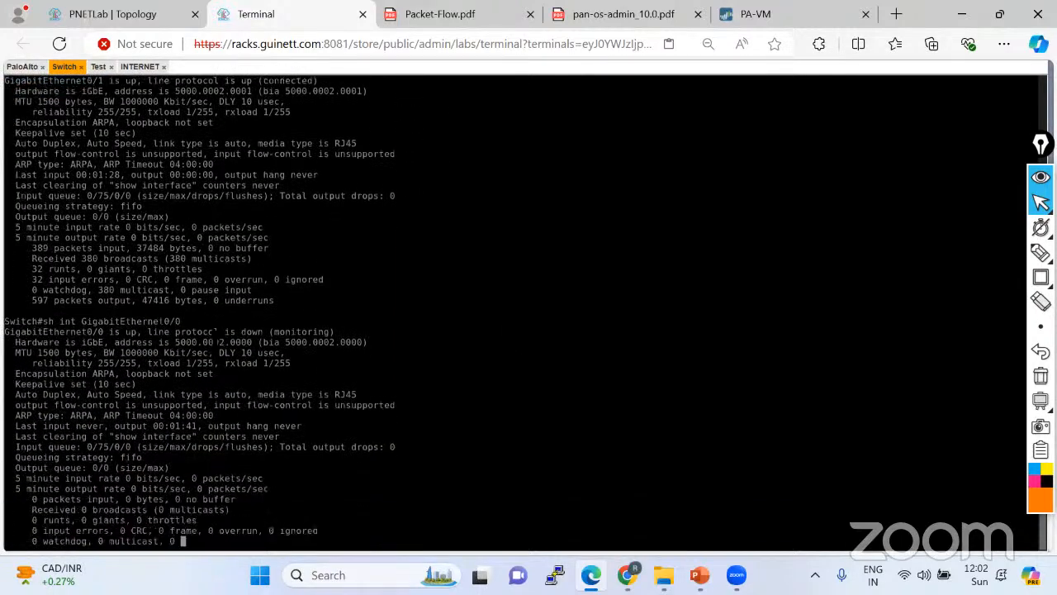
{"action": "left_click_drag", "start_coordinate": [269, 321], "coordinate": [329, 320]}
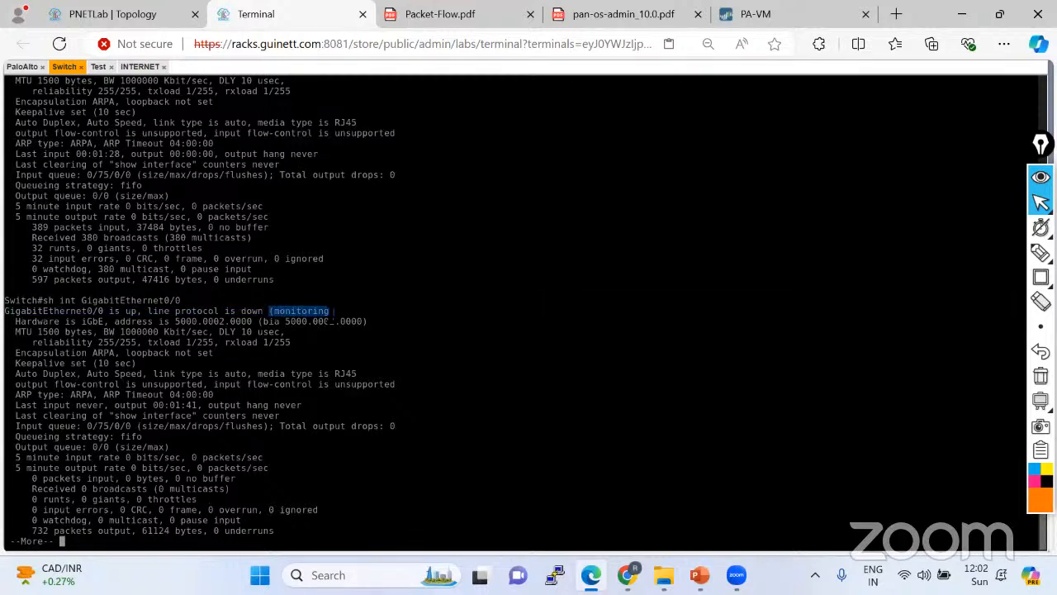
{"action": "left_click_drag", "start_coordinate": [329, 321], "coordinate": [335, 311]}
Annotate the (monitoring) status with a box, an arrow and a handwritten 'SPAN' note.
{"action": "mouse_move", "coordinate": [1041, 277]}
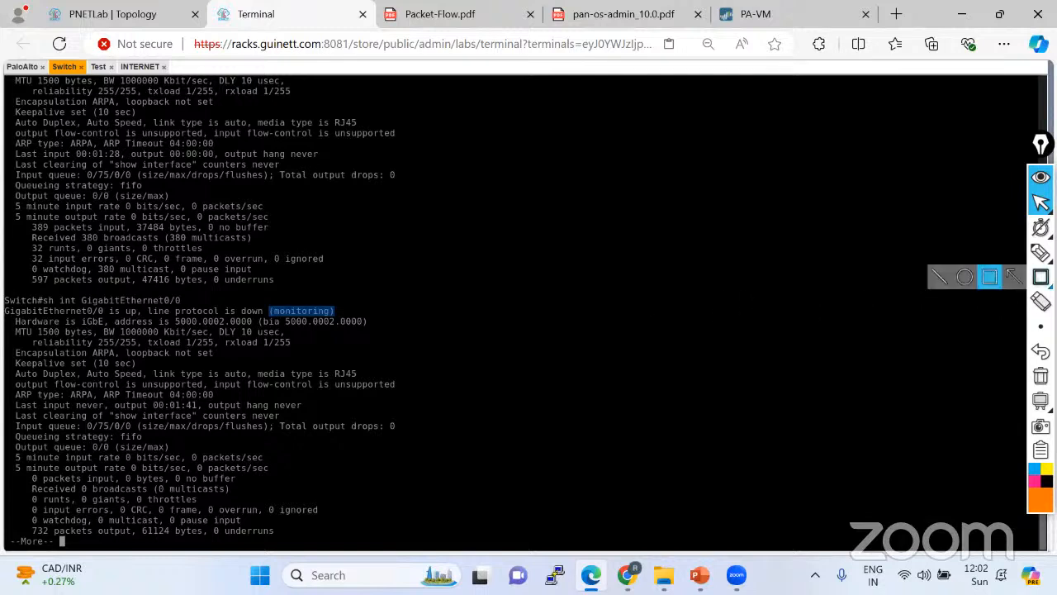
{"action": "left_click", "coordinate": [985, 283]}
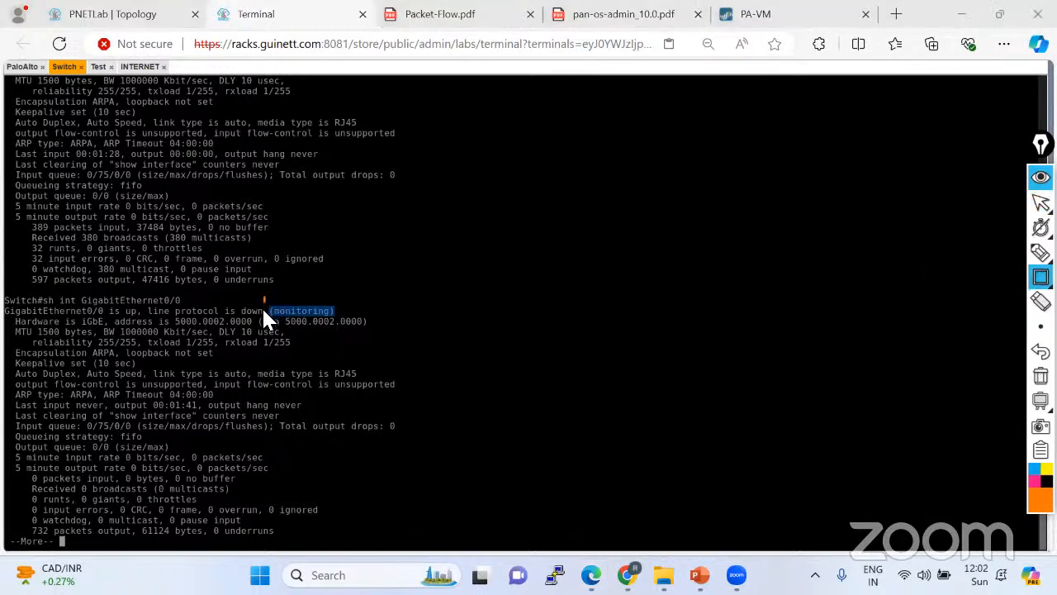
{"action": "left_click_drag", "start_coordinate": [323, 320], "coordinate": [347, 318]}
{"action": "mouse_move", "coordinate": [1041, 252]}
{"action": "left_click", "coordinate": [963, 261]}
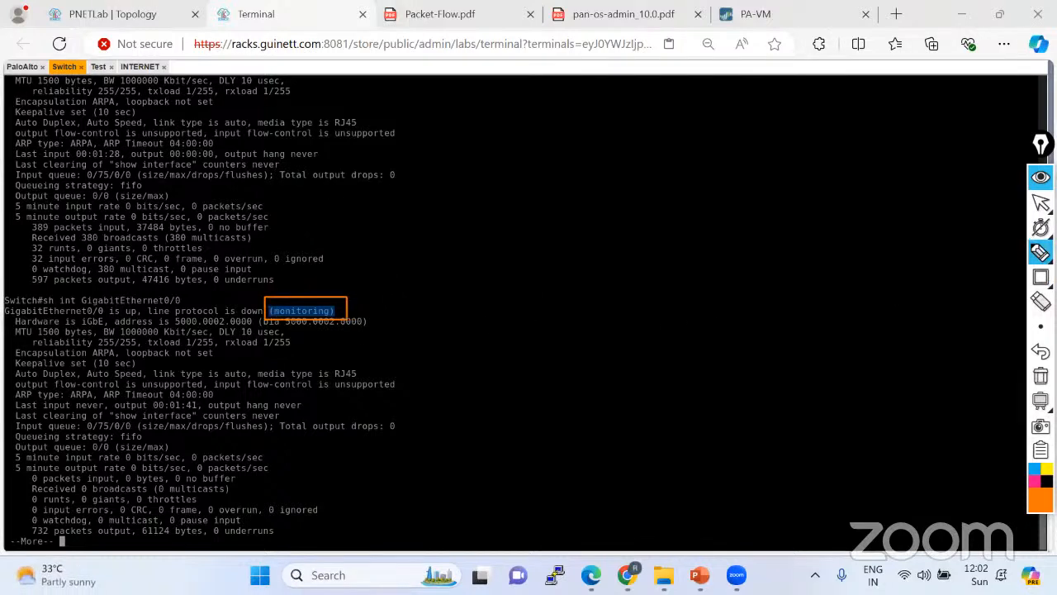
{"action": "mouse_move", "coordinate": [353, 305]}
{"action": "left_mouse_down"}
{"action": "mouse_move", "coordinate": [562, 232]}
{"action": "mouse_move", "coordinate": [569, 212]}
{"action": "left_mouse_up"}
{"action": "left_click_drag", "start_coordinate": [584, 208], "coordinate": [597, 199]}
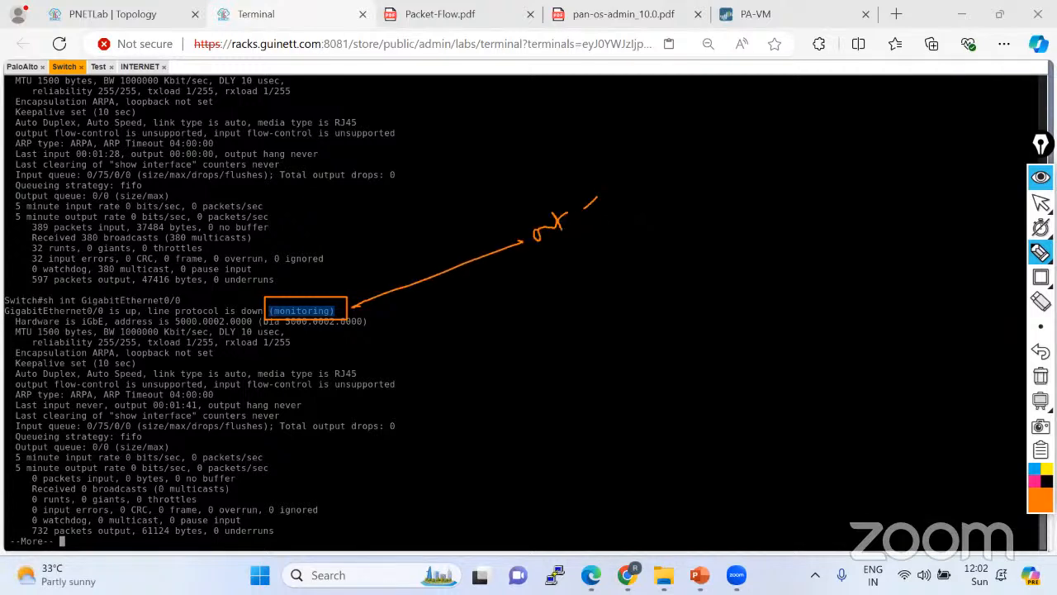
{"action": "mouse_move", "coordinate": [474, 299]}
{"action": "left_mouse_down"}
{"action": "mouse_move", "coordinate": [462, 313]}
{"action": "mouse_move", "coordinate": [517, 273]}
{"action": "mouse_move", "coordinate": [548, 282]}
{"action": "mouse_move", "coordinate": [497, 319]}
{"action": "left_mouse_up"}
{"action": "left_click_drag", "start_coordinate": [487, 327], "coordinate": [466, 344]}
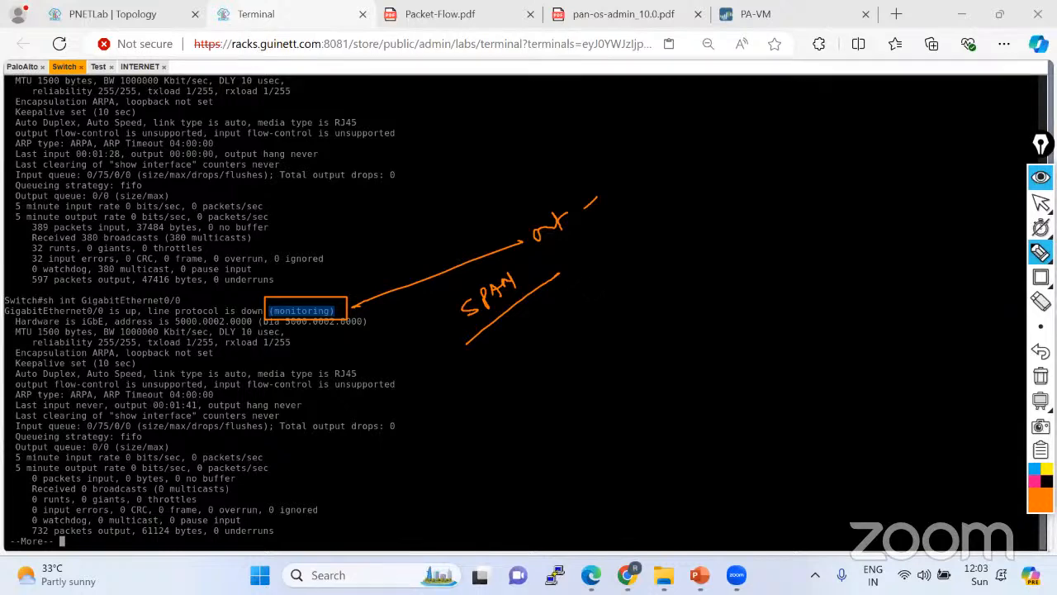
Erase the drawings, then circle (monitoring) and underline the line protocol status.
{"action": "left_click", "coordinate": [1041, 376]}
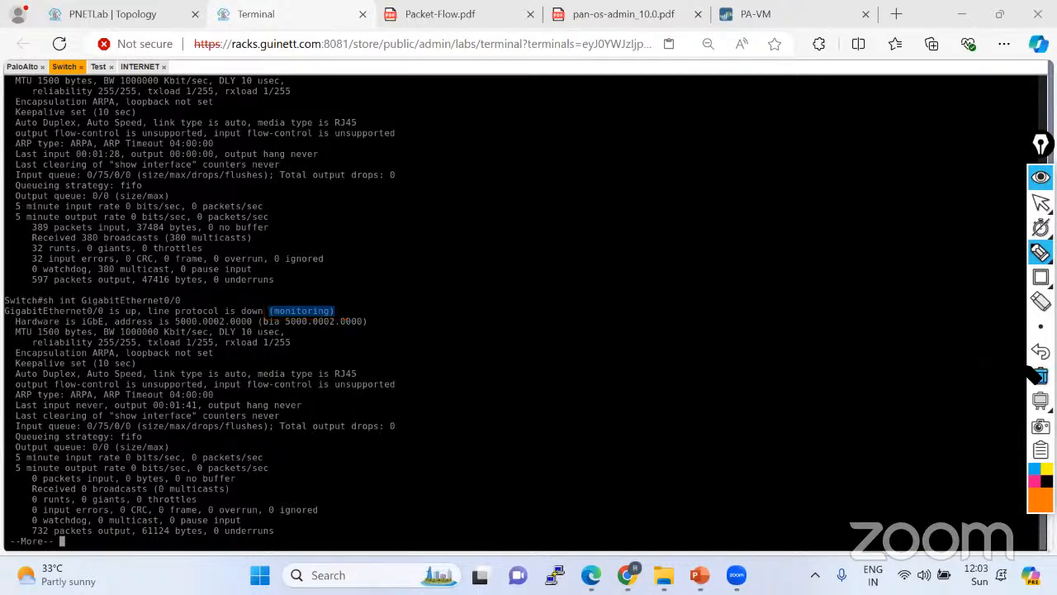
{"action": "left_click", "coordinate": [1041, 203]}
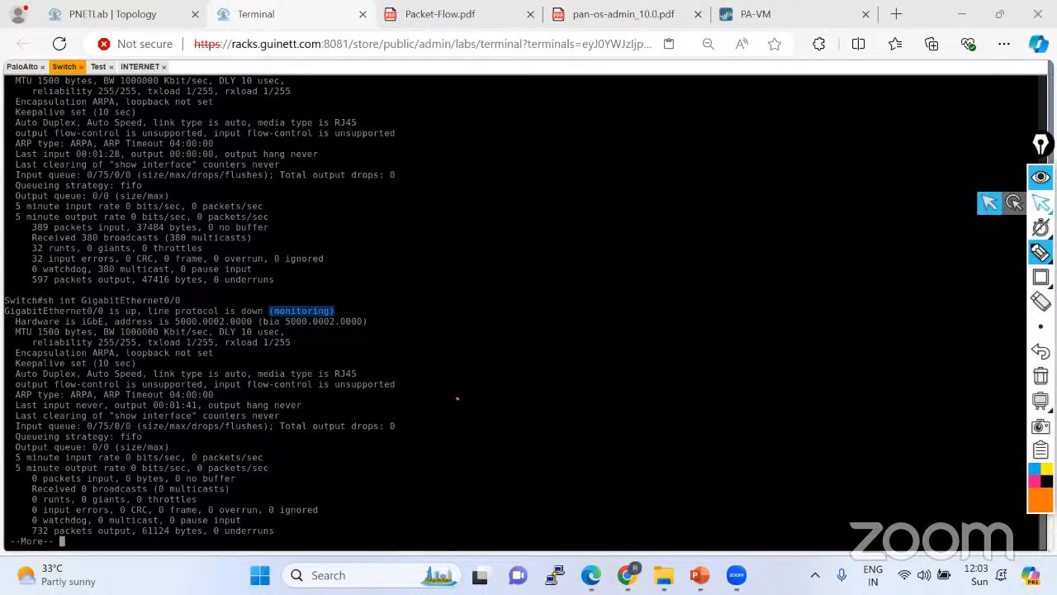
{"action": "left_click", "coordinate": [1041, 251]}
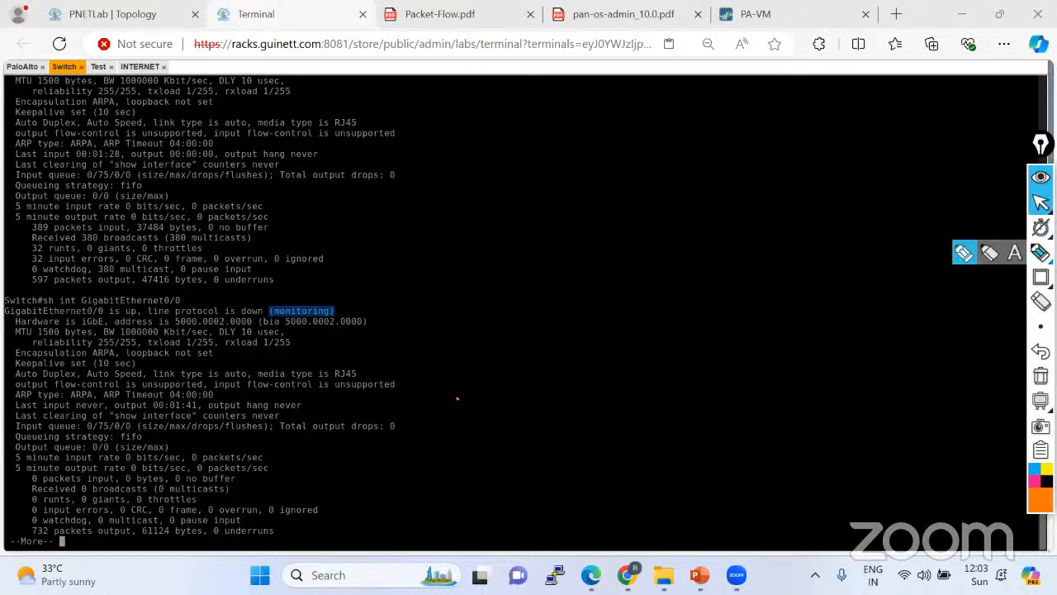
{"action": "left_click", "coordinate": [968, 252]}
{"action": "mouse_move", "coordinate": [319, 283]}
{"action": "left_mouse_down"}
{"action": "mouse_move", "coordinate": [272, 329]}
{"action": "mouse_move", "coordinate": [308, 287]}
{"action": "mouse_move", "coordinate": [99, 324]}
{"action": "left_mouse_up"}
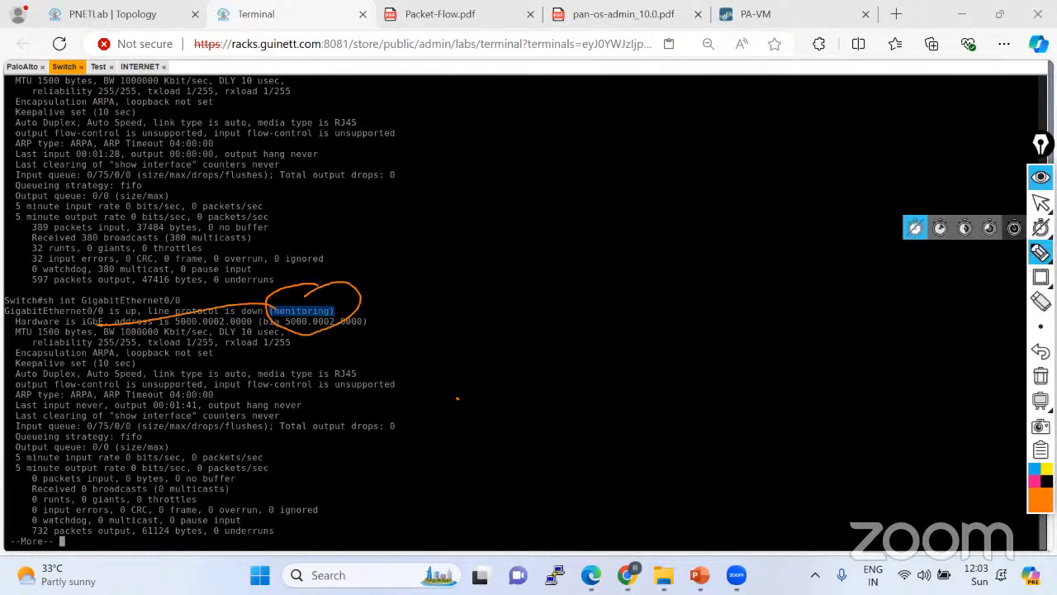
{"action": "left_click", "coordinate": [1041, 203]}
Print the rest of the Gi0/0 output and clear the annotations.
{"action": "key", "text": "space"}
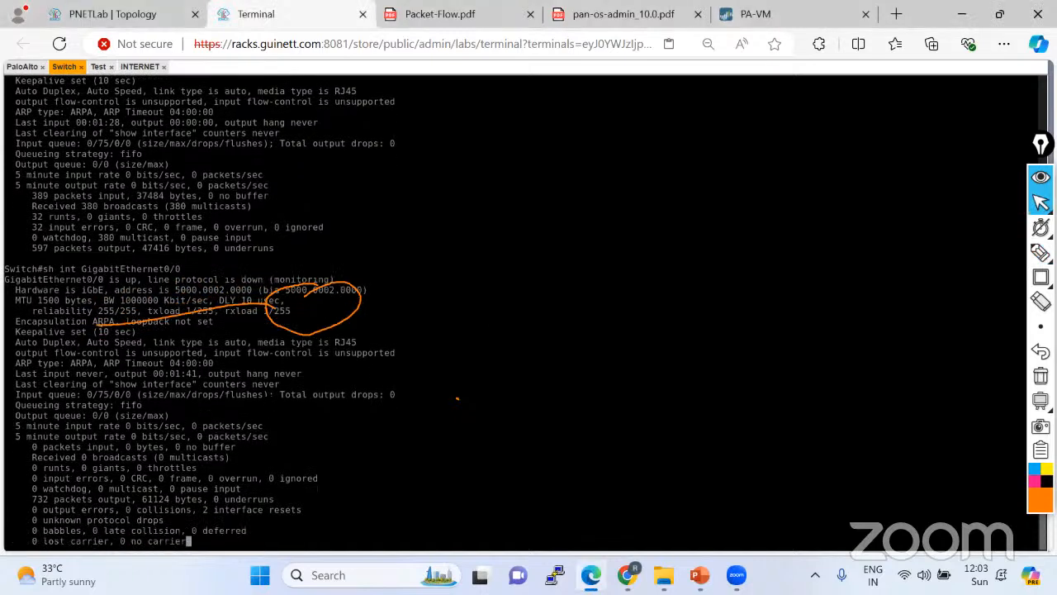
{"action": "left_click_drag", "start_coordinate": [386, 260], "coordinate": [253, 260]}
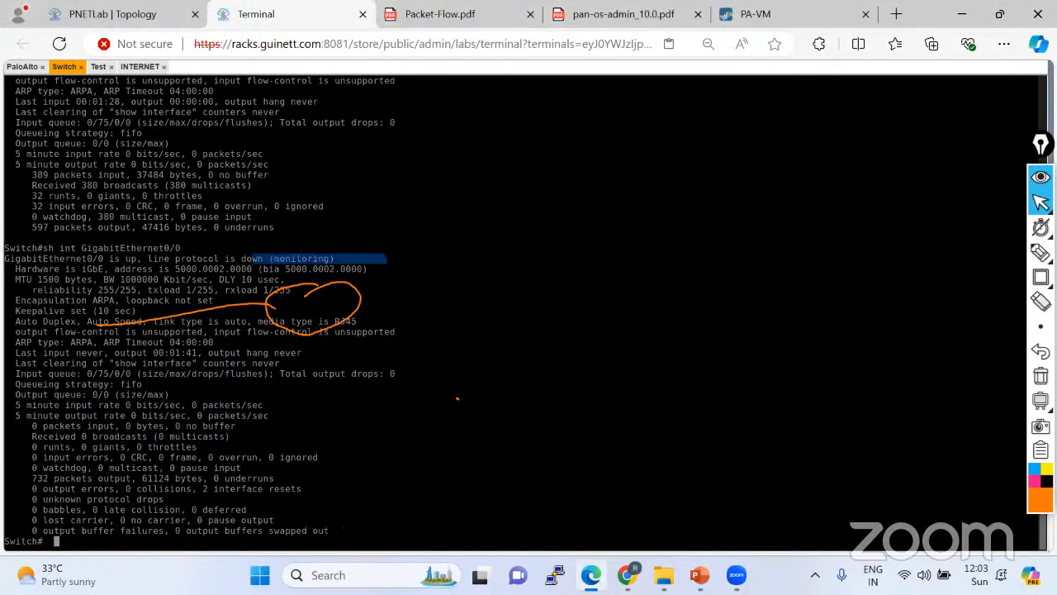
{"action": "left_click_drag", "start_coordinate": [386, 260], "coordinate": [389, 260]}
{"action": "left_click", "coordinate": [1041, 376]}
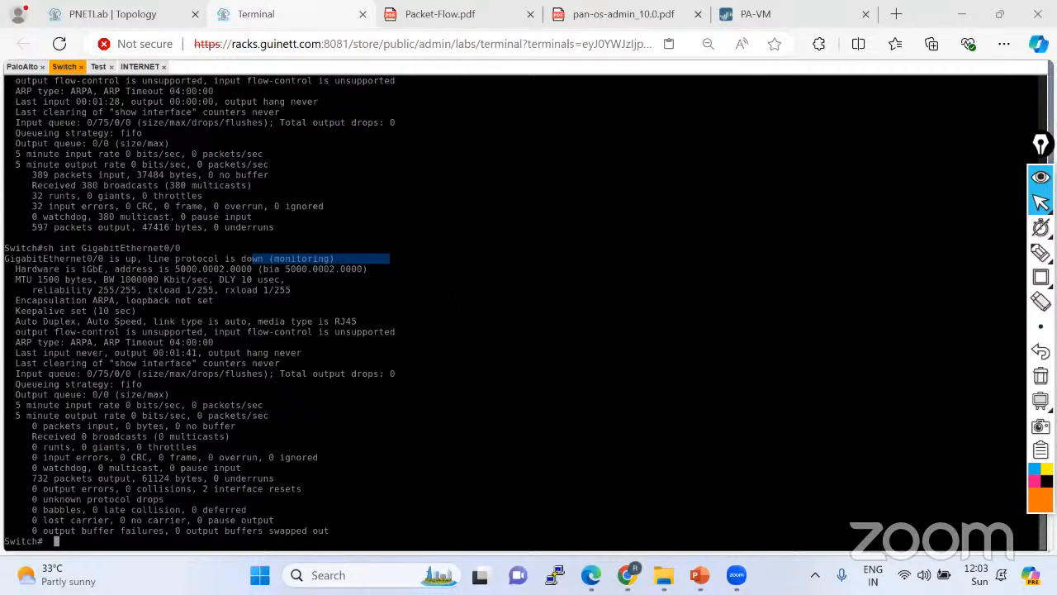
{"action": "left_click_drag", "start_coordinate": [145, 259], "coordinate": [263, 258]}
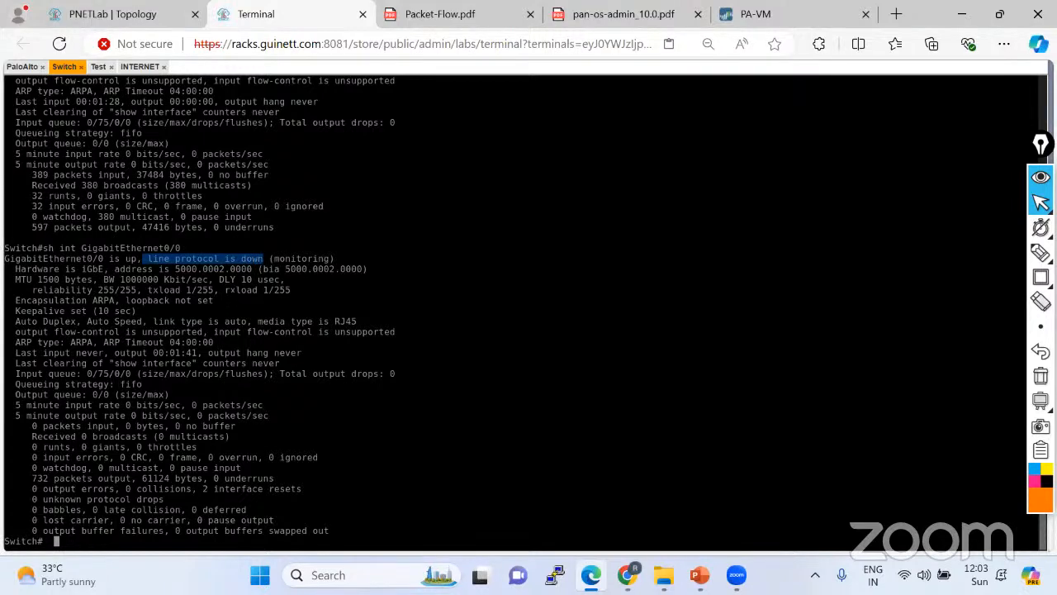
{"action": "left_click", "coordinate": [122, 18]}
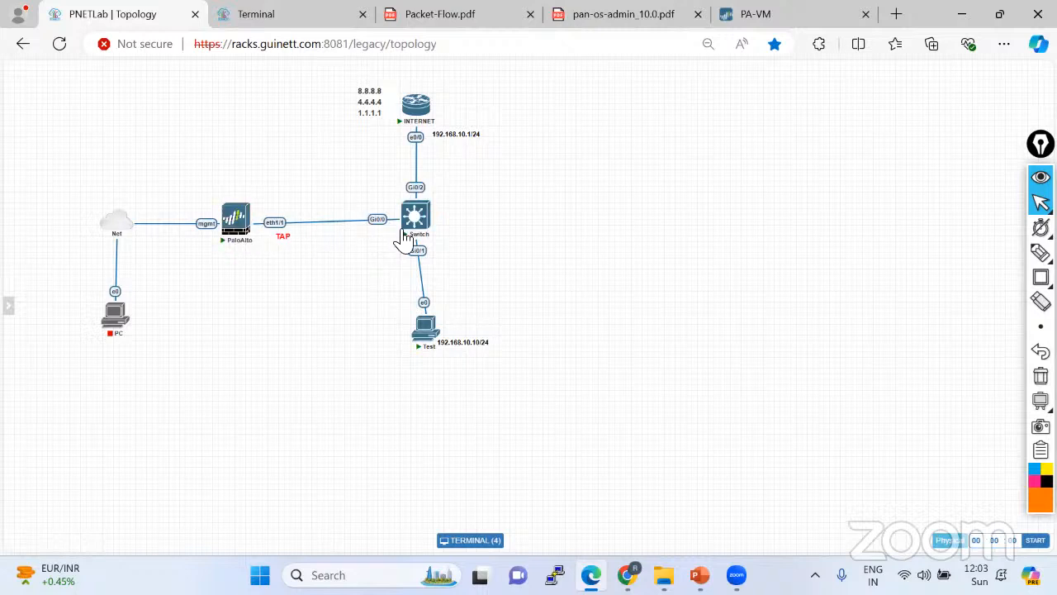
{"action": "left_click", "coordinate": [297, 19]}
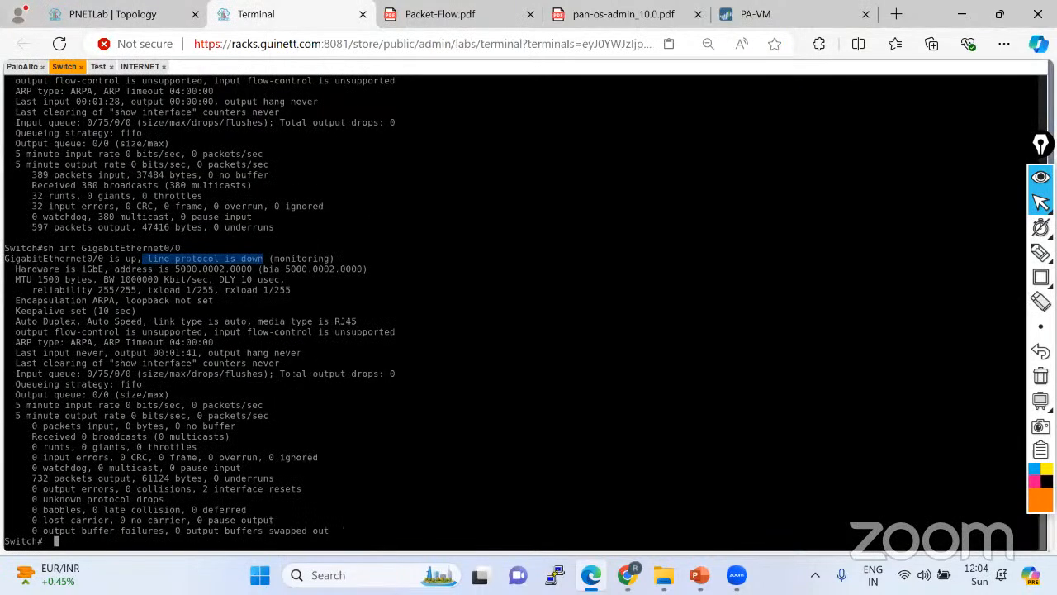
Show the monitor session config with 'sh run | sec monit' and open a new browser tab.
{"action": "type", "text": "sh u"}
{"action": "type", "text": "un | sec "}
{"action": "type", "text": "monit"}
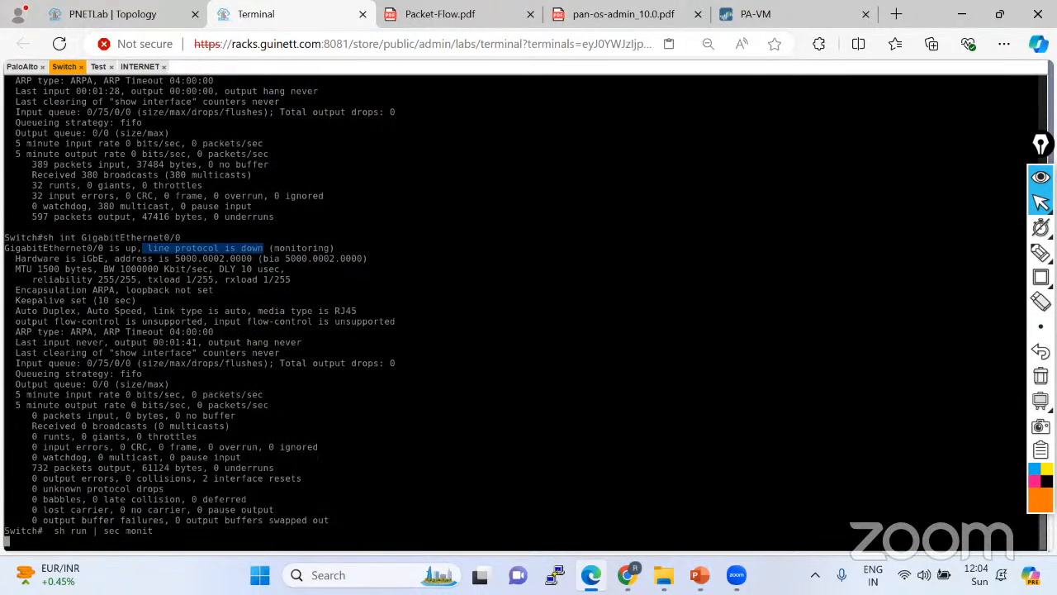
{"action": "key", "text": "Return"}
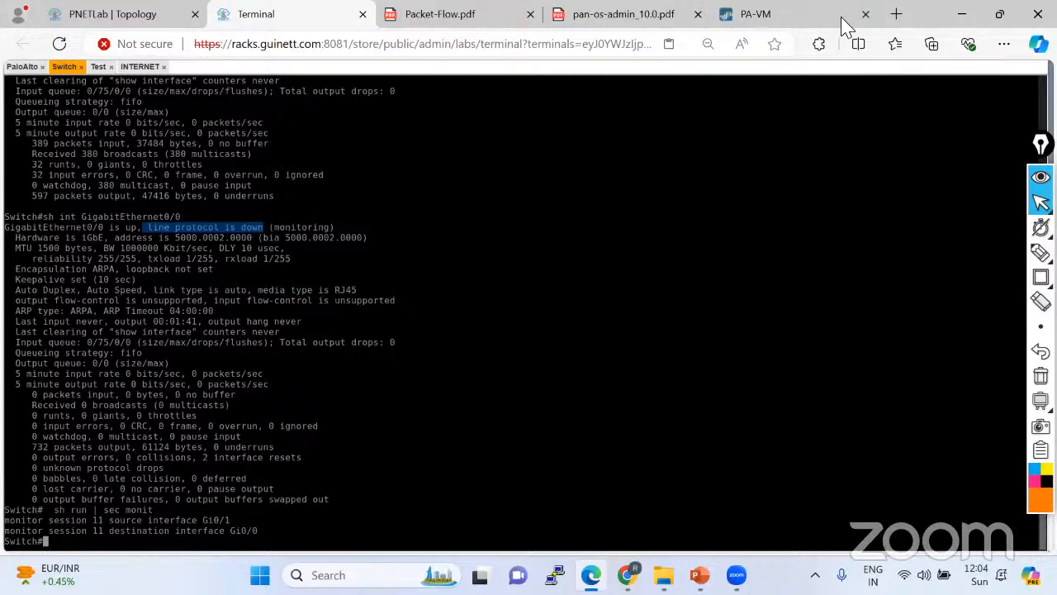
{"action": "left_click", "coordinate": [897, 14]}
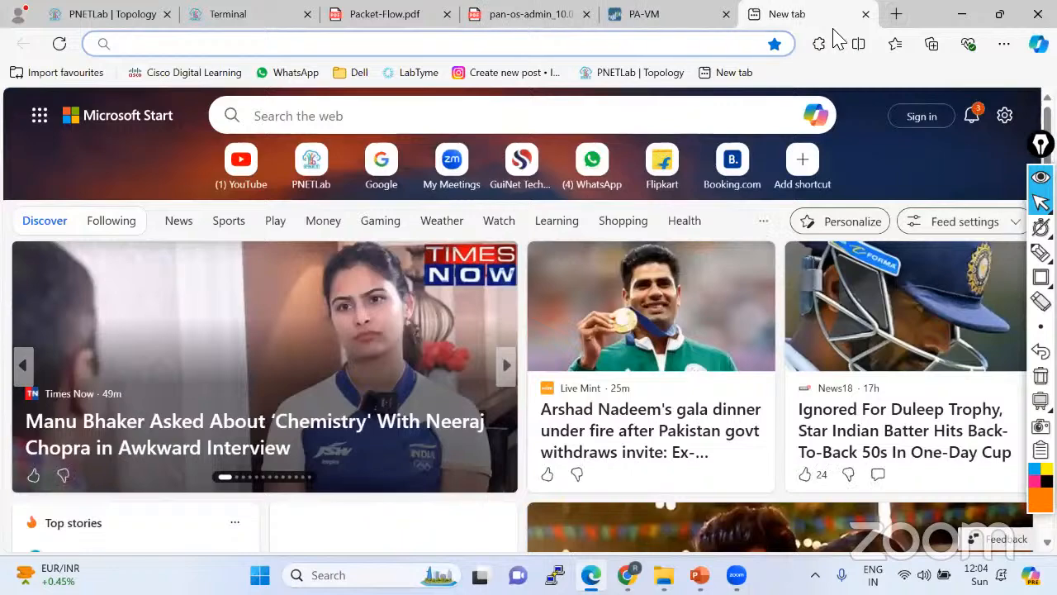
Search Google for 'span only support cisco or juniper'.
{"action": "type", "text": "google.co.in"}
{"action": "key", "text": "Return"}
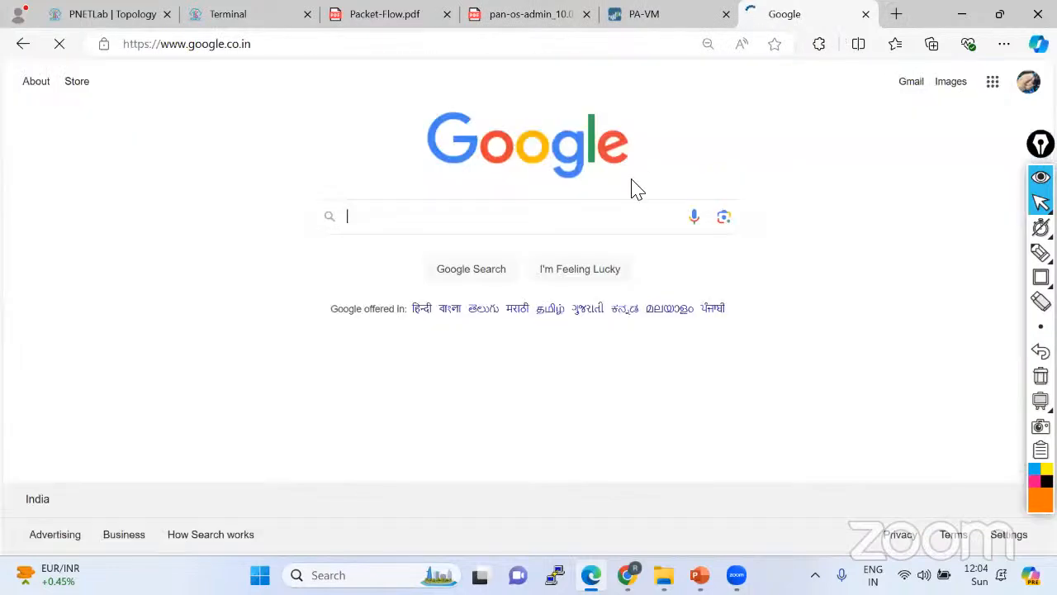
{"action": "type", "text": "SPAN onl"}
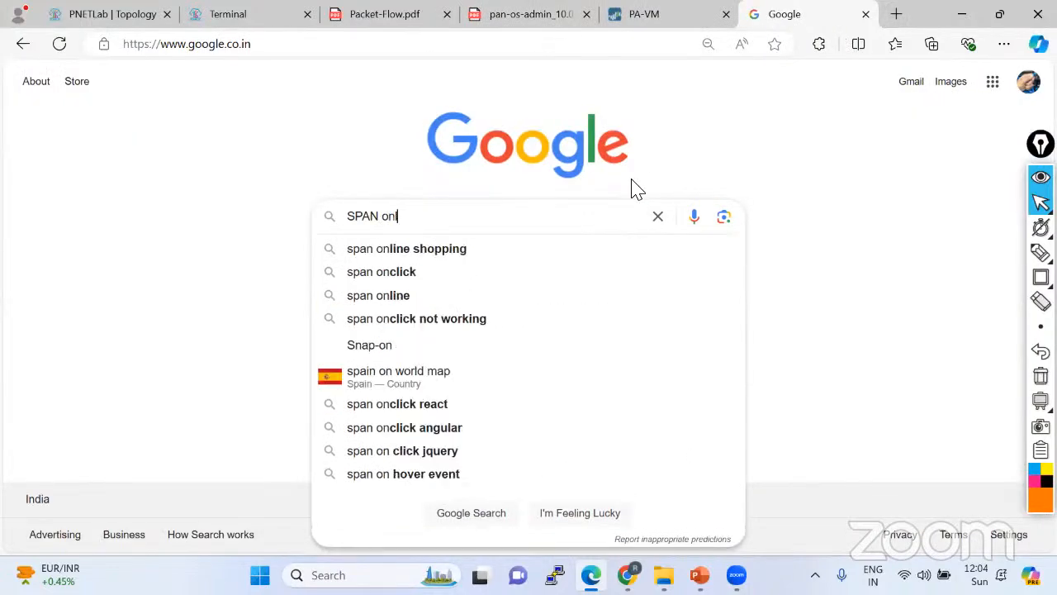
{"action": "type", "text": "y support "}
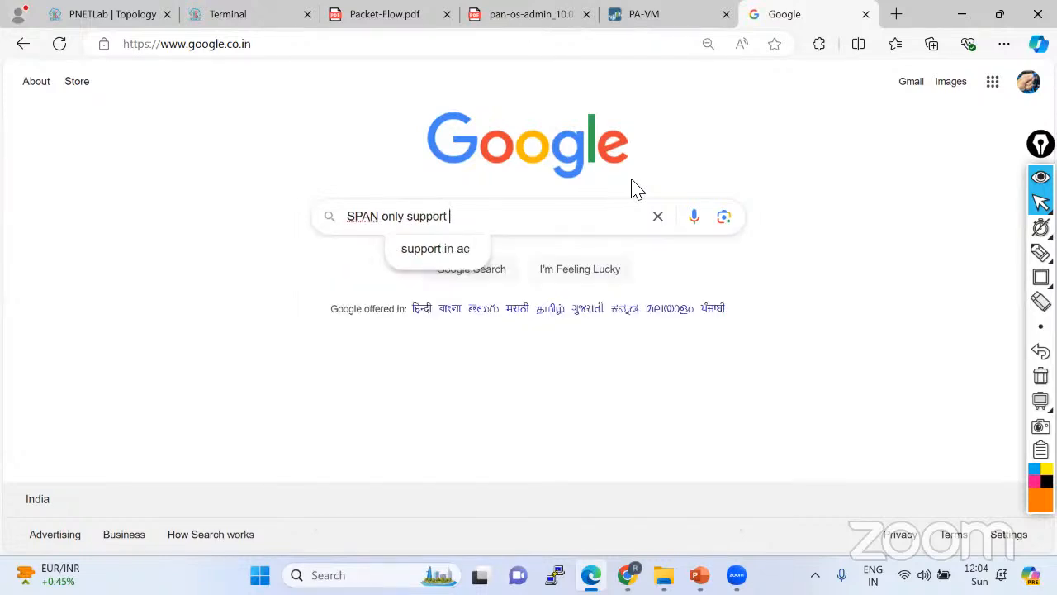
{"action": "type", "text": "cisco or ju"}
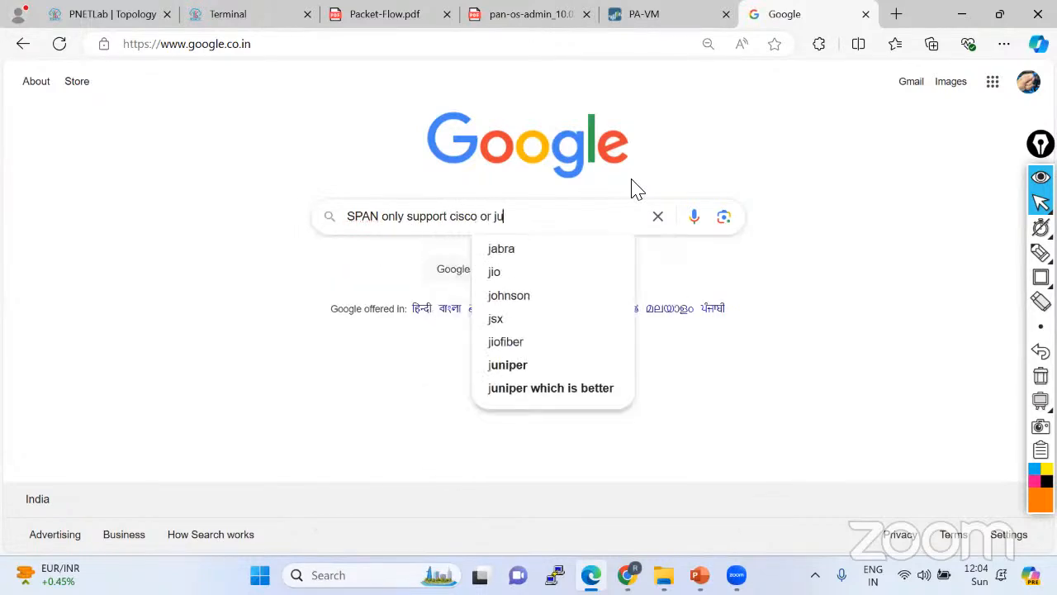
{"action": "key", "text": "Down"}
{"action": "key", "text": "Return"}
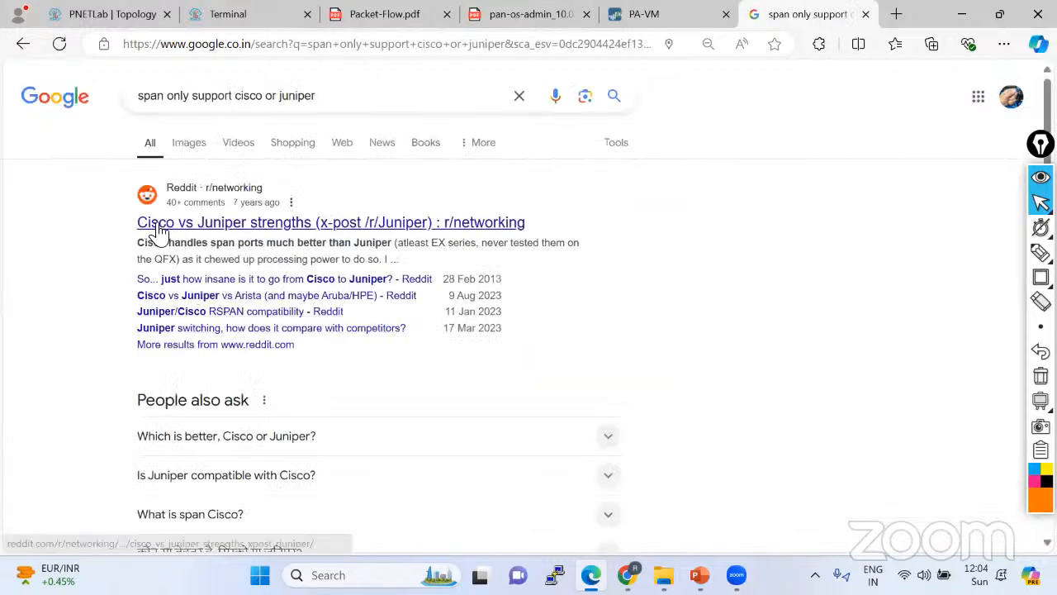
Expand and read the 'Which is better, Cisco or Juniper?' answer.
{"action": "scroll", "coordinate": [411, 308], "scroll_direction": "down", "scroll_amount": 2}
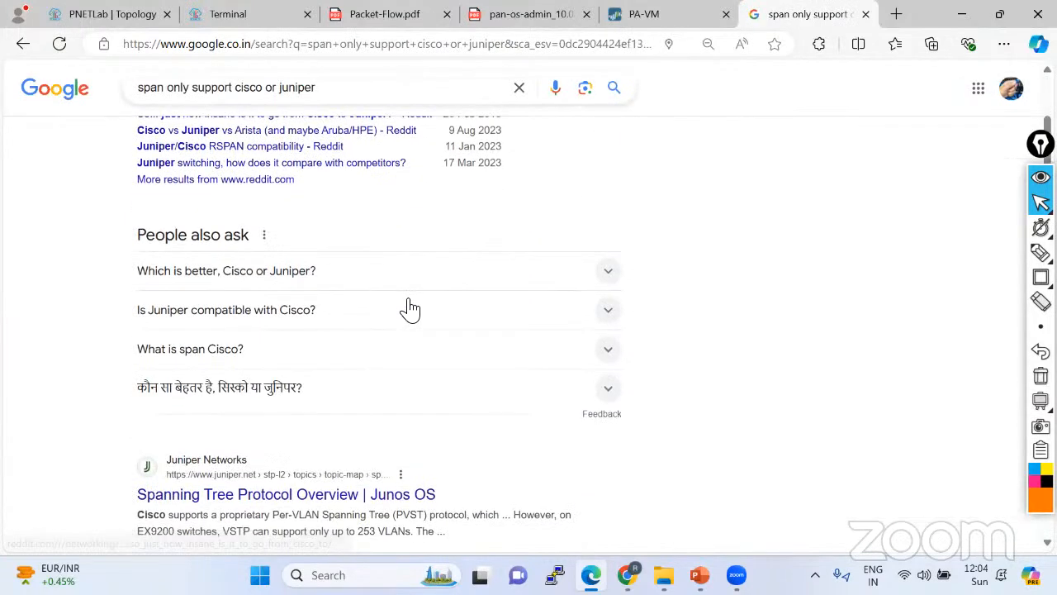
{"action": "left_click", "coordinate": [347, 280]}
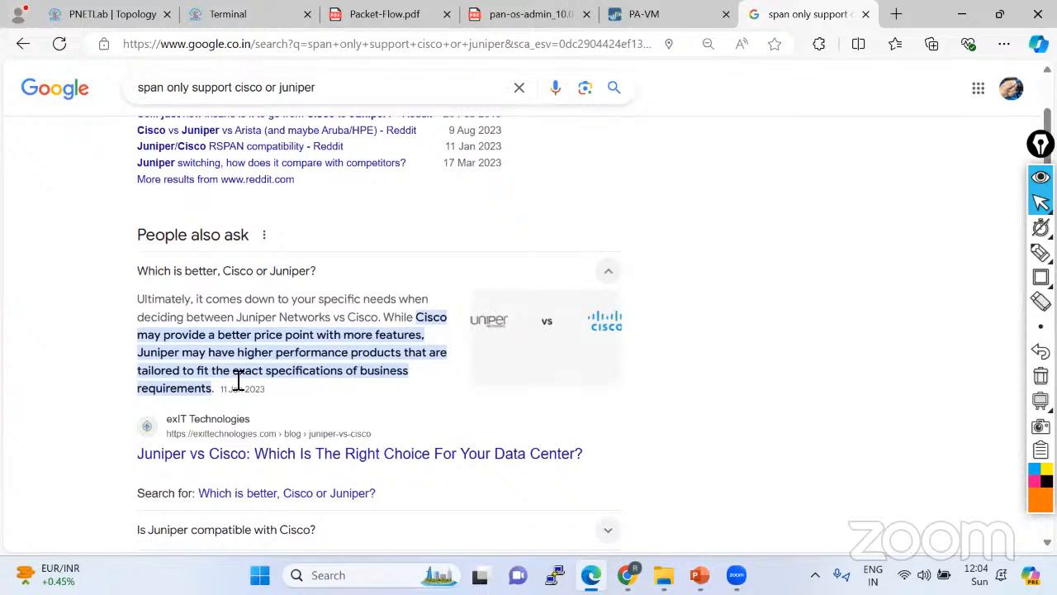
{"action": "left_click_drag", "start_coordinate": [213, 389], "coordinate": [147, 277]}
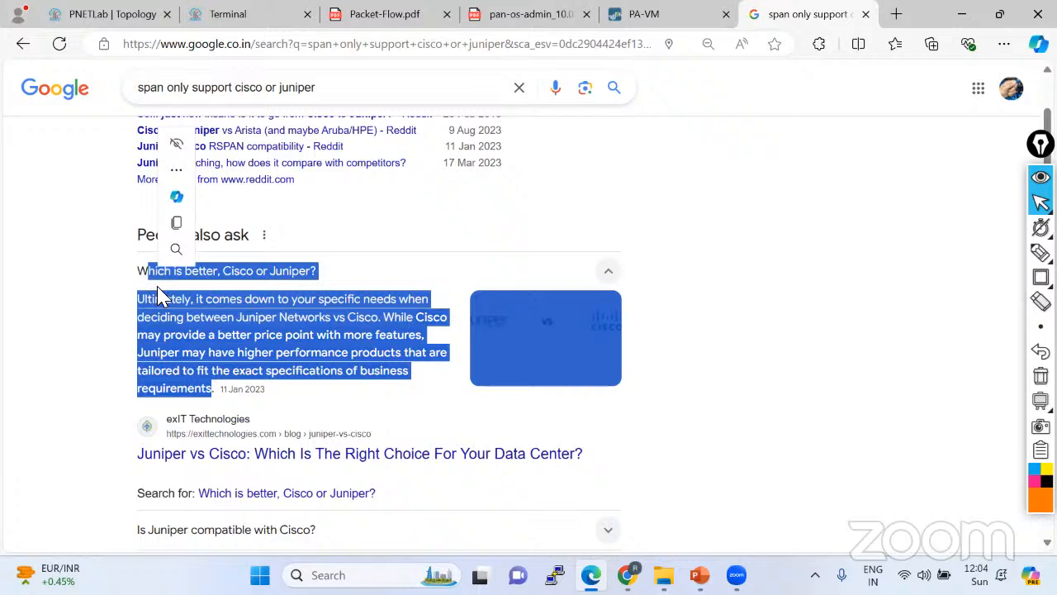
{"action": "scroll", "coordinate": [550, 221], "scroll_direction": "down", "scroll_amount": 2}
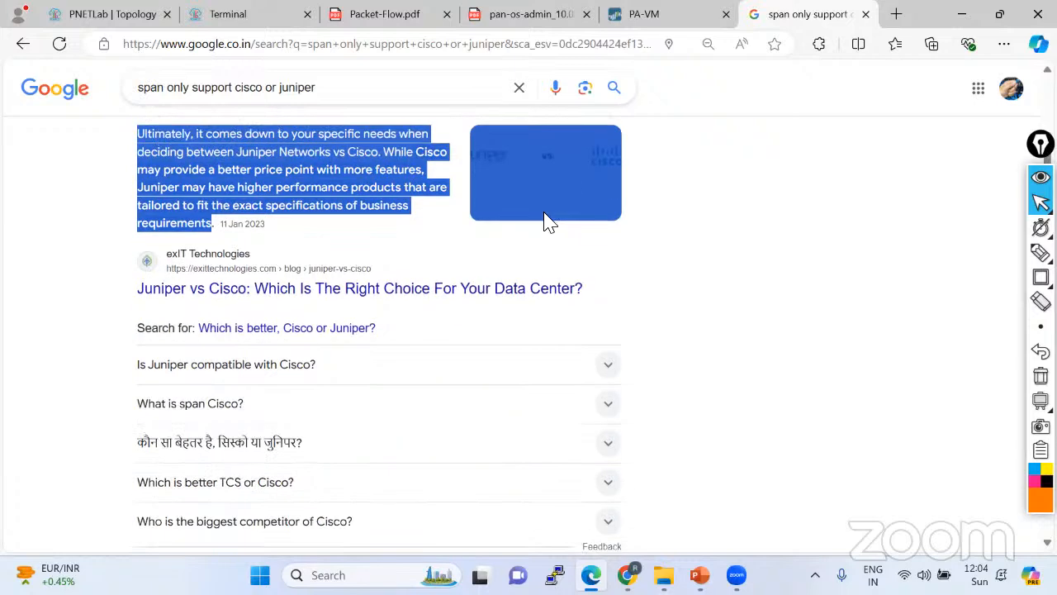
Close the Google tab and highlight the monitor session 11 source Gi0/1 and destination Gi0/0 lines.
{"action": "left_click", "coordinate": [866, 14]}
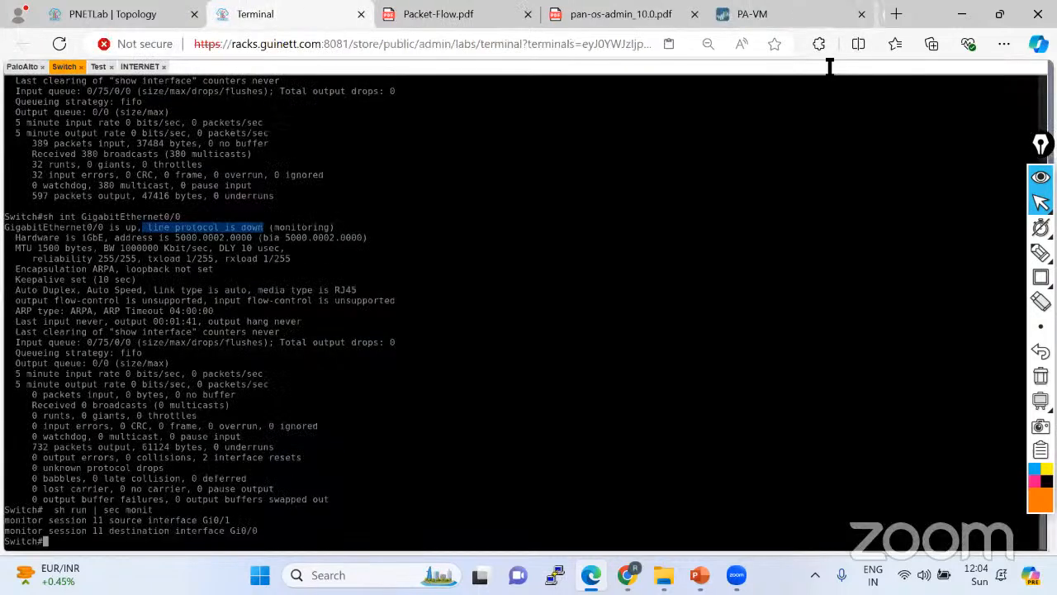
{"action": "left_click", "coordinate": [454, 327]}
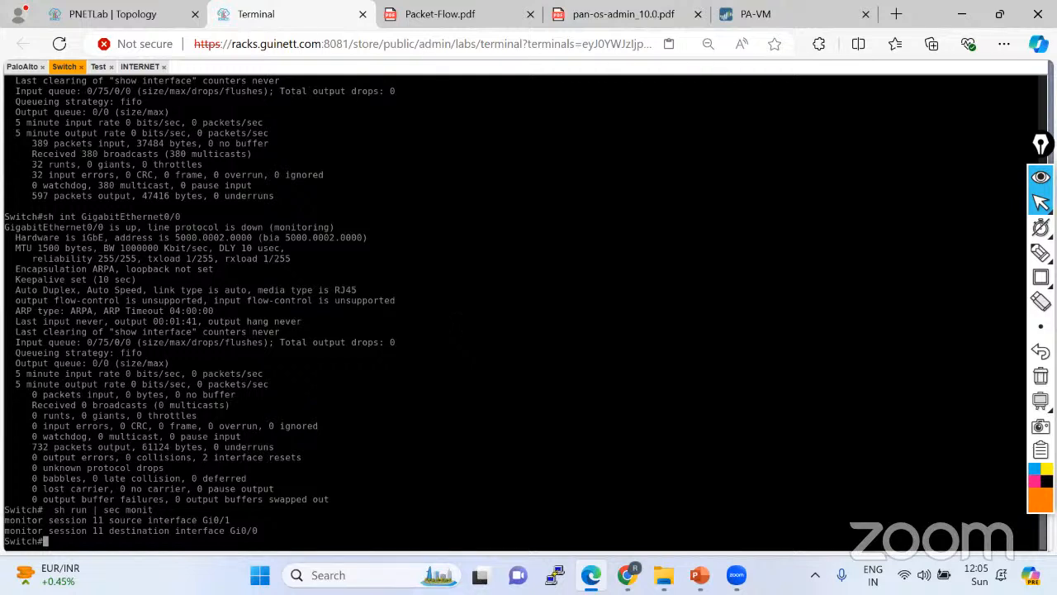
{"action": "key", "text": "alt+Tab"}
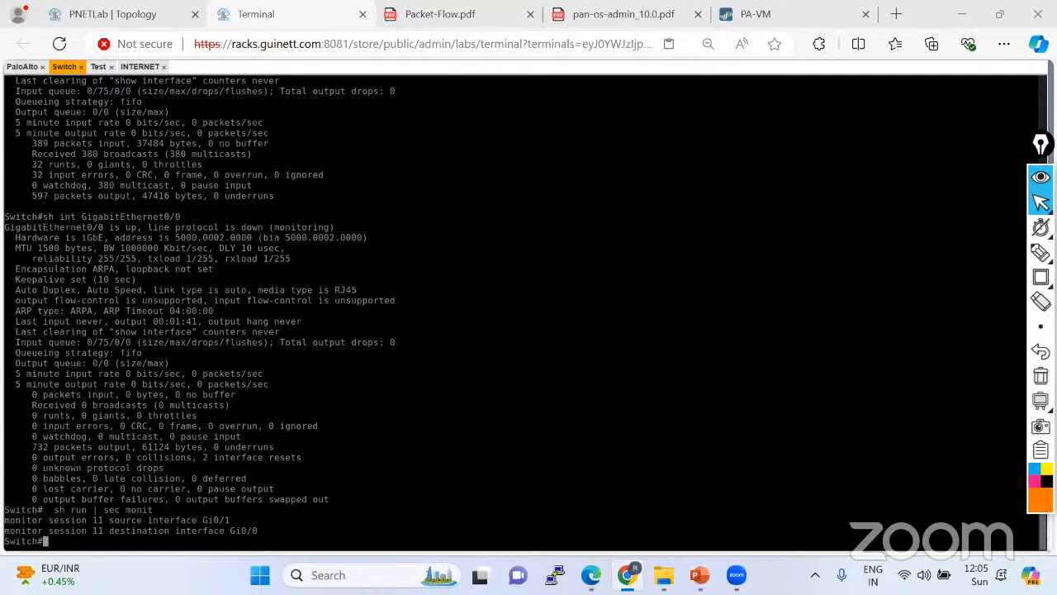
{"action": "left_click_drag", "start_coordinate": [5, 520], "coordinate": [225, 521]}
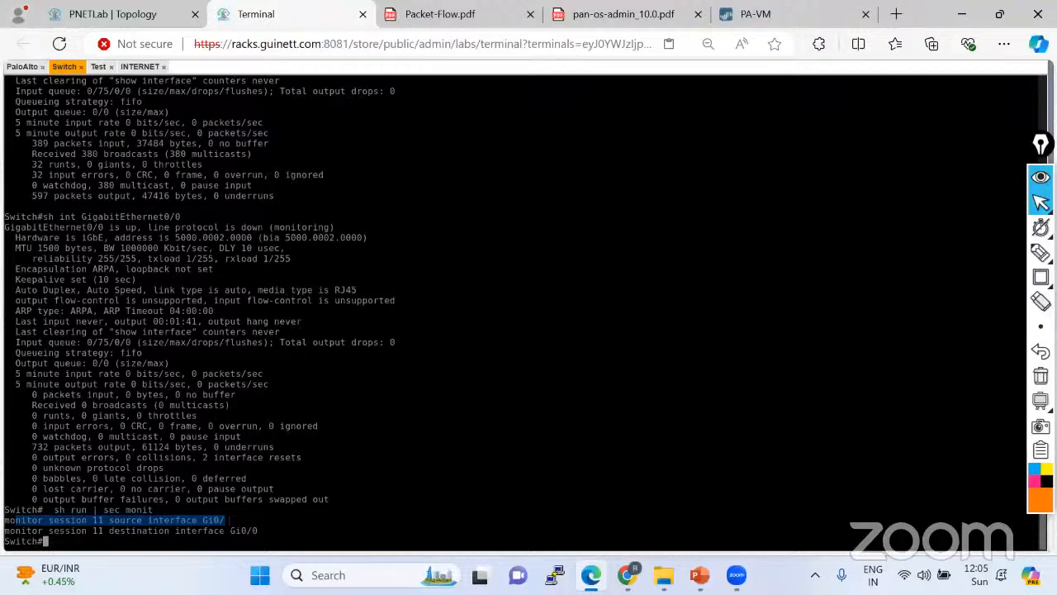
{"action": "left_click_drag", "start_coordinate": [266, 531], "coordinate": [3, 523]}
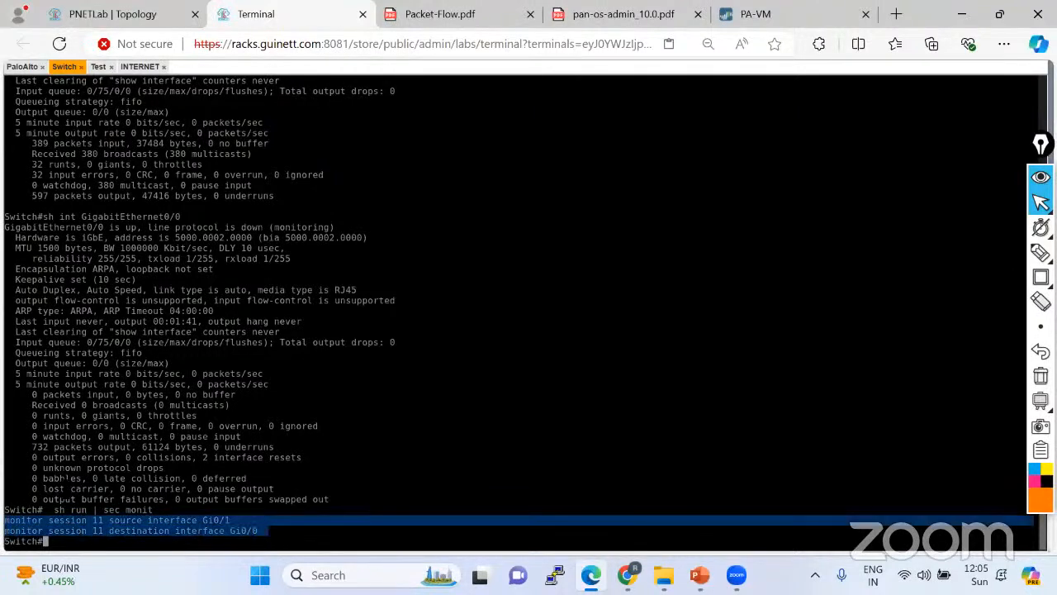
{"action": "left_click", "coordinate": [89, 468]}
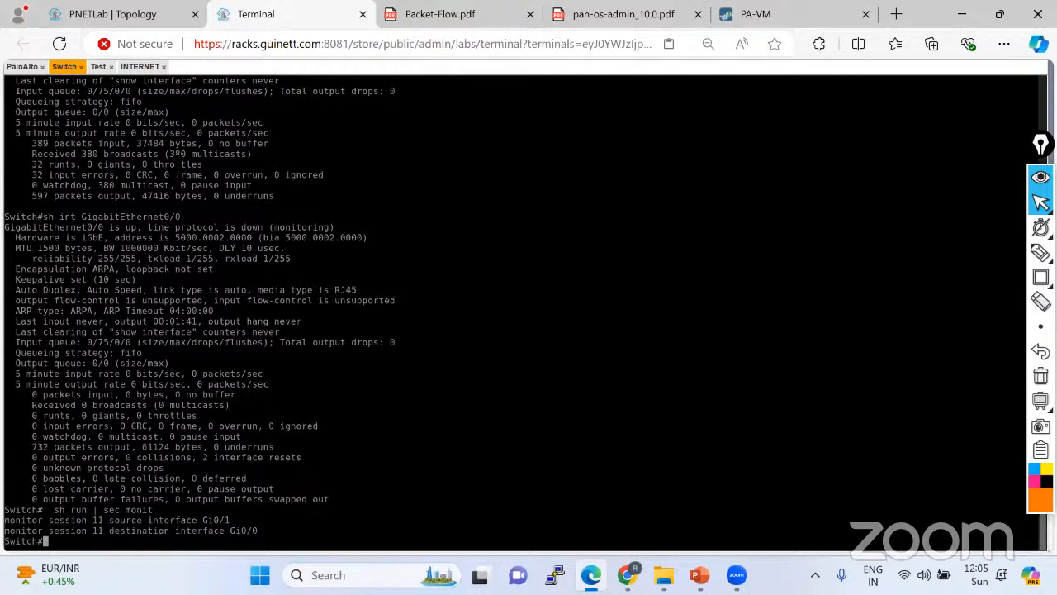
Open the Session Browser on the Palo Alto firewall's web page.
{"action": "left_click", "coordinate": [756, 14]}
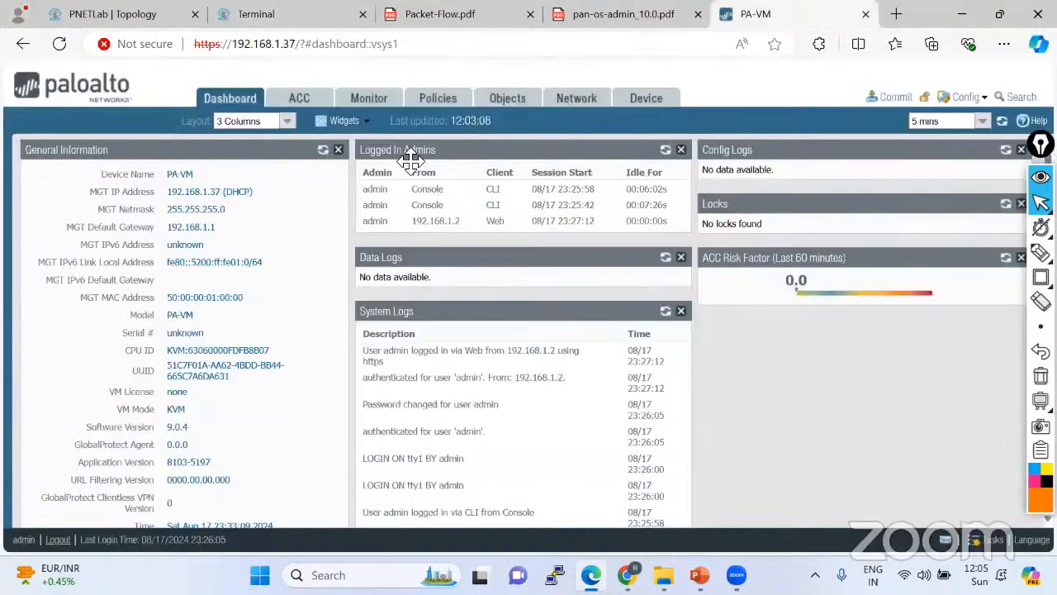
{"action": "left_click", "coordinate": [369, 98]}
{"action": "scroll", "coordinate": [131, 339], "scroll_direction": "down", "scroll_amount": 3}
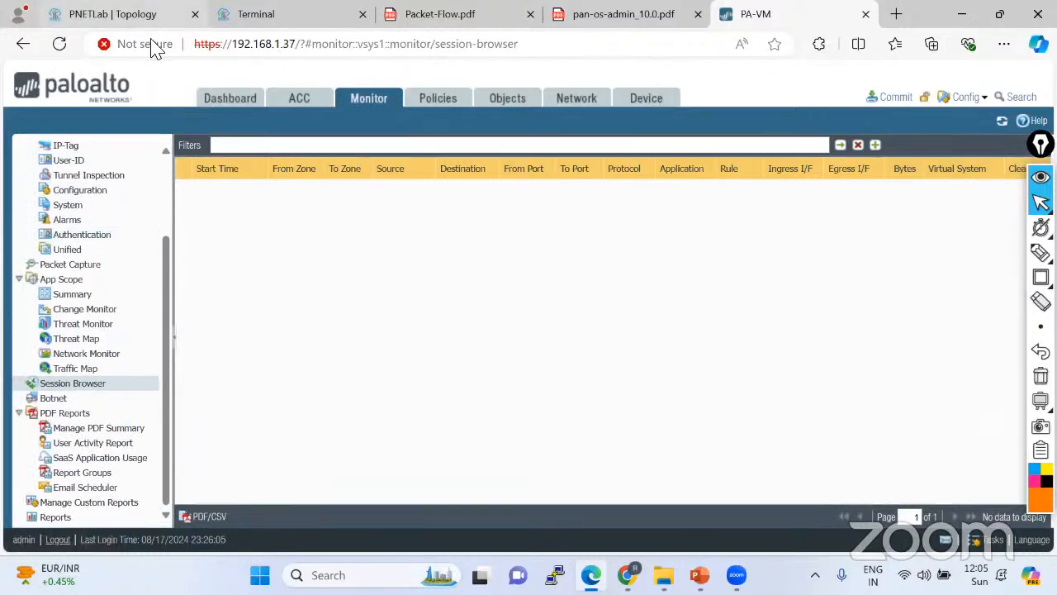
Start a continuous 'ping 8.8.8.8 -t' on the Test PC.
{"action": "left_click", "coordinate": [149, 14]}
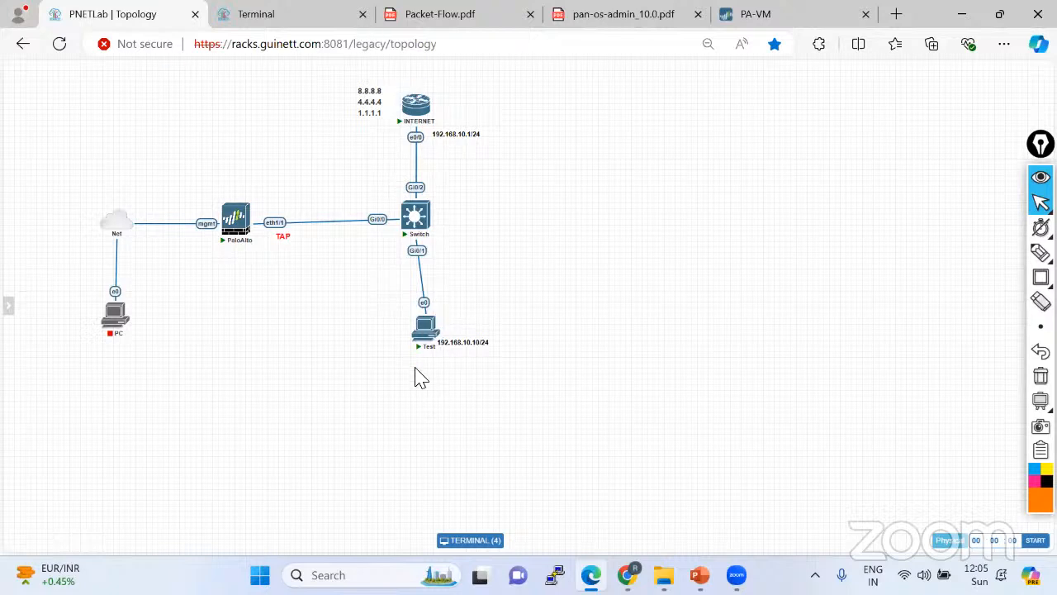
{"action": "left_click", "coordinate": [267, 18]}
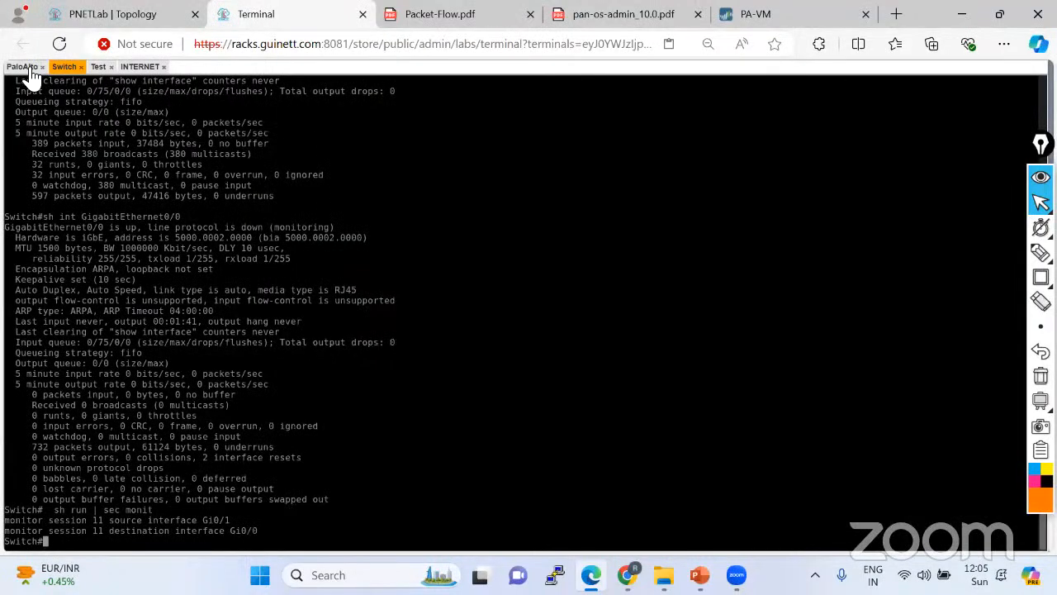
{"action": "left_click", "coordinate": [99, 67]}
{"action": "key", "text": "Up"}
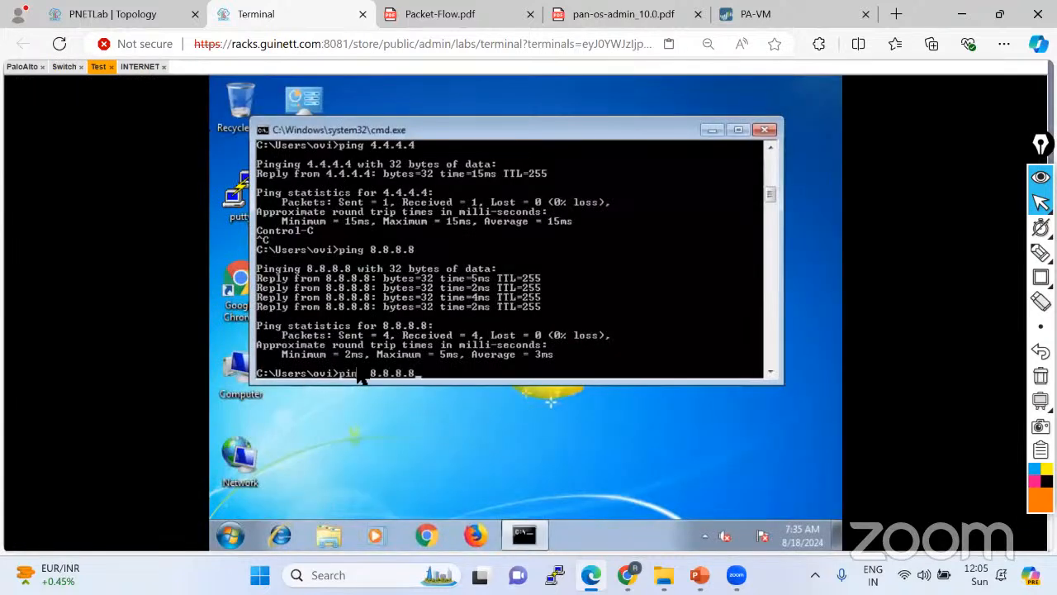
{"action": "type", "text": "-t"}
{"action": "key", "text": "Return"}
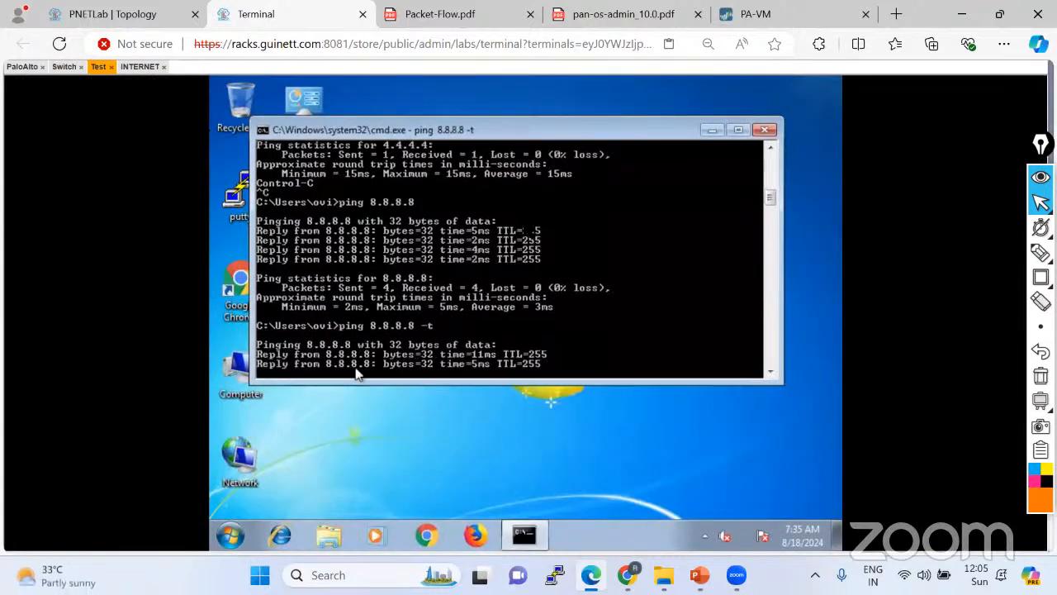
Refresh the Session Browser, finding no mirrored sessions, and open the Network settings.
{"action": "left_click", "coordinate": [752, 15]}
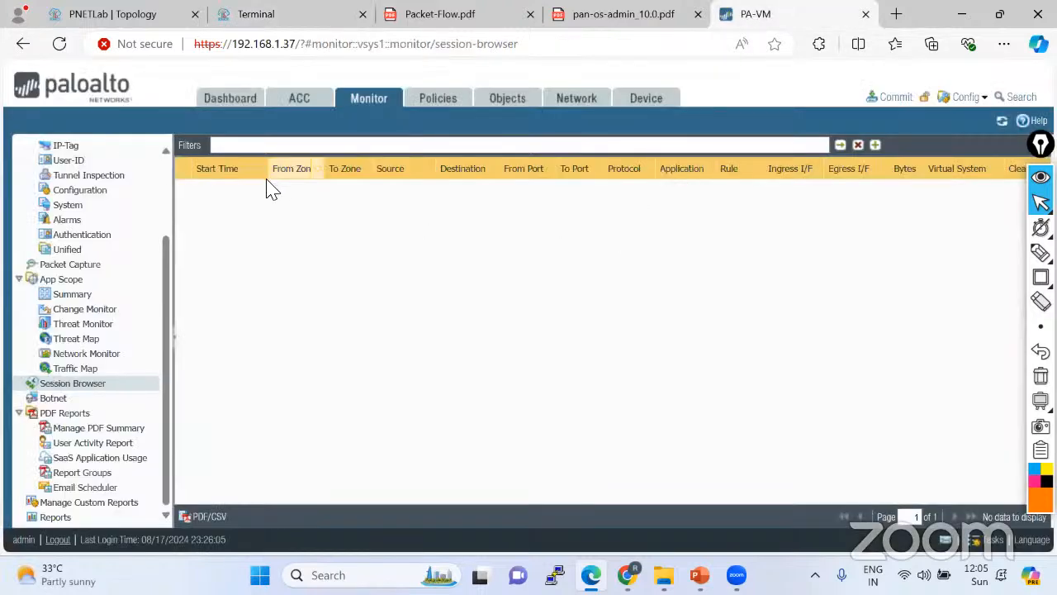
{"action": "left_click", "coordinate": [998, 124]}
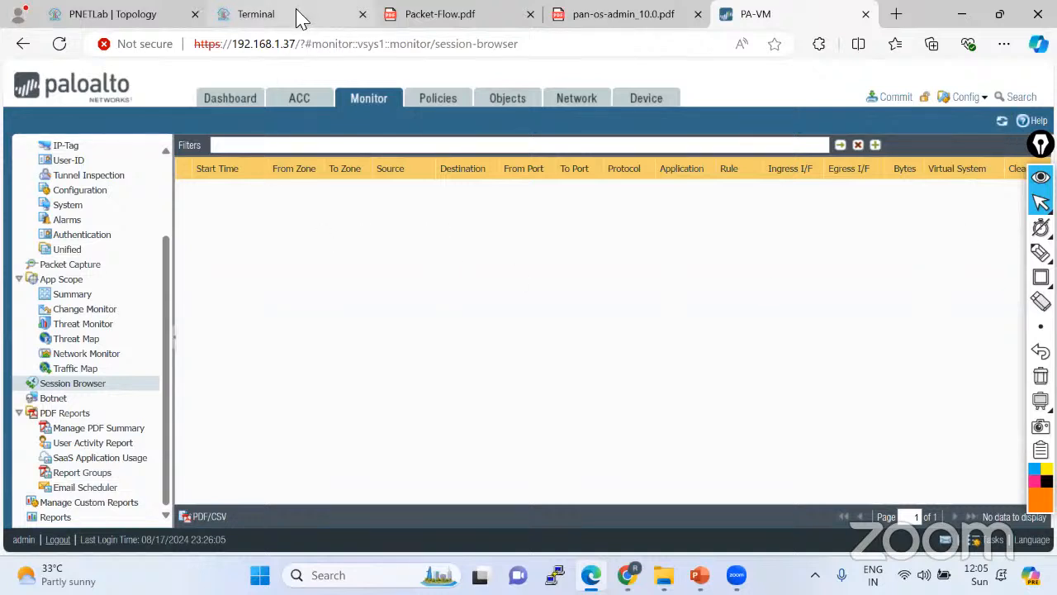
{"action": "left_click", "coordinate": [572, 104]}
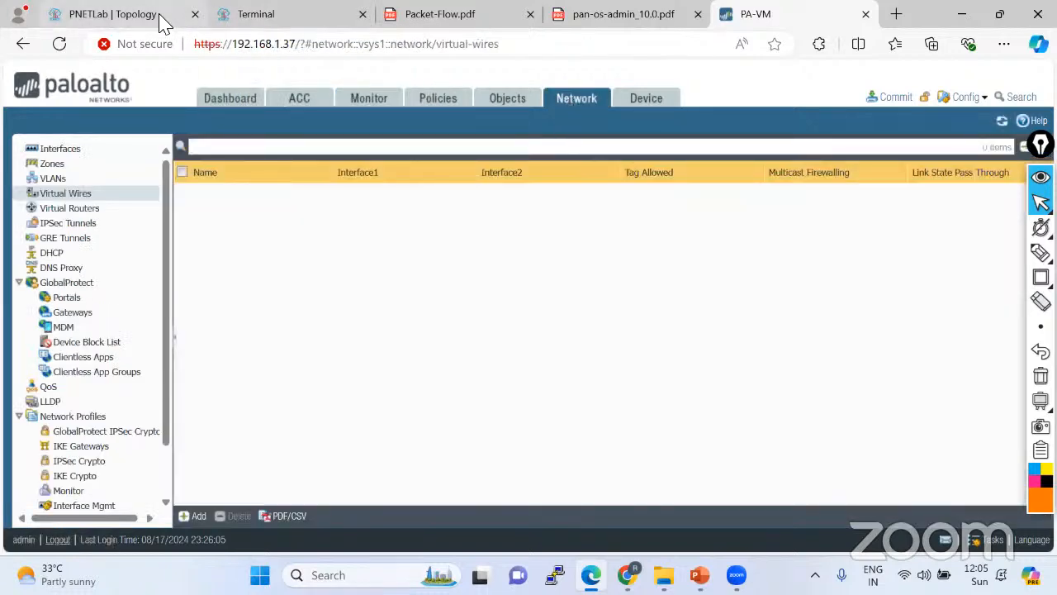
{"action": "left_click", "coordinate": [160, 18]}
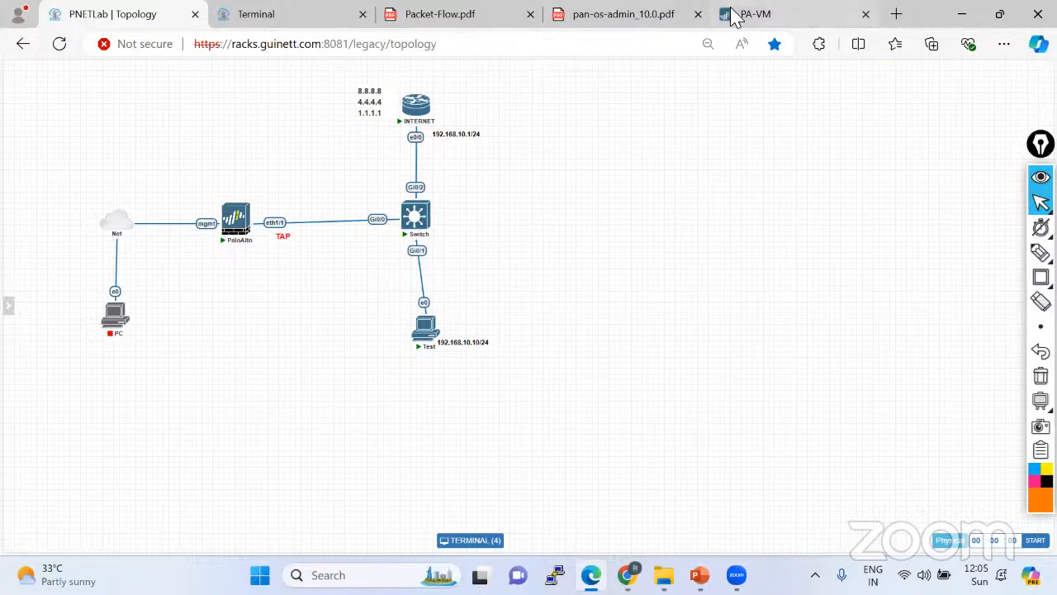
Open ethernet1/1 and keep Tap as its interface type.
{"action": "left_click", "coordinate": [759, 21]}
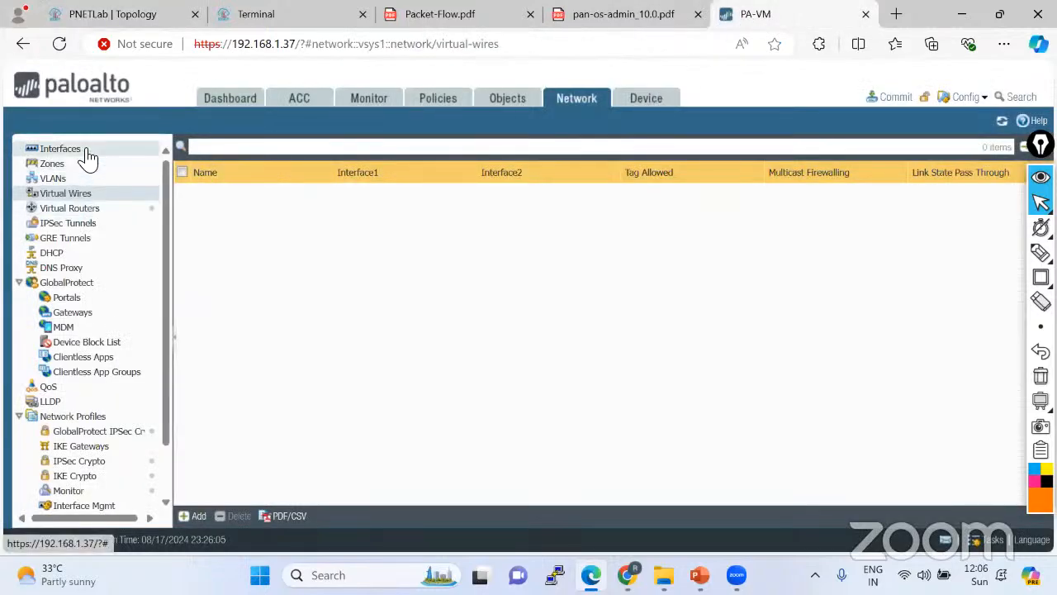
{"action": "left_click", "coordinate": [54, 150]}
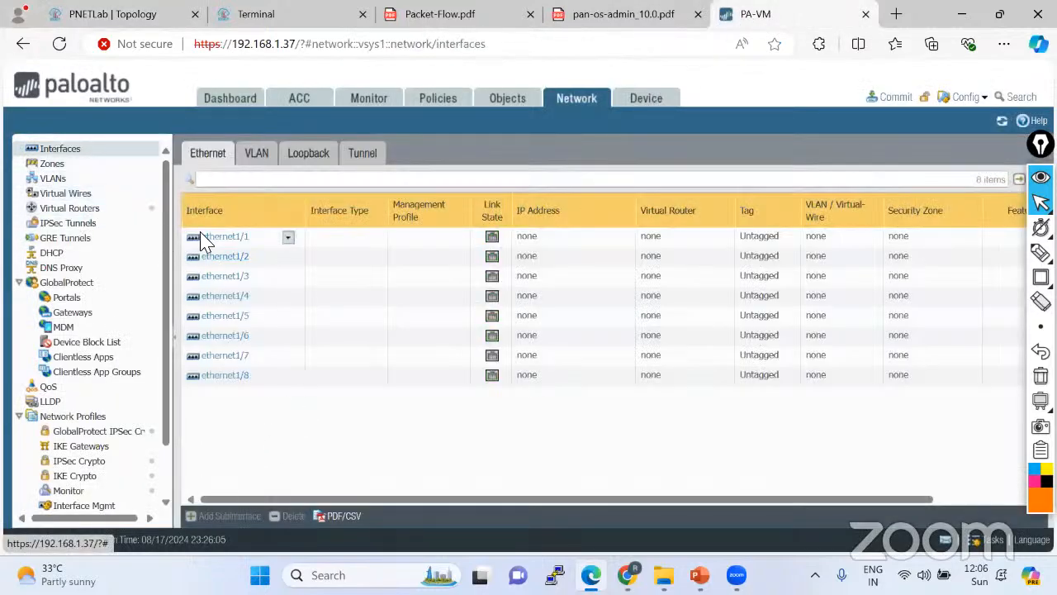
{"action": "left_click", "coordinate": [216, 238]}
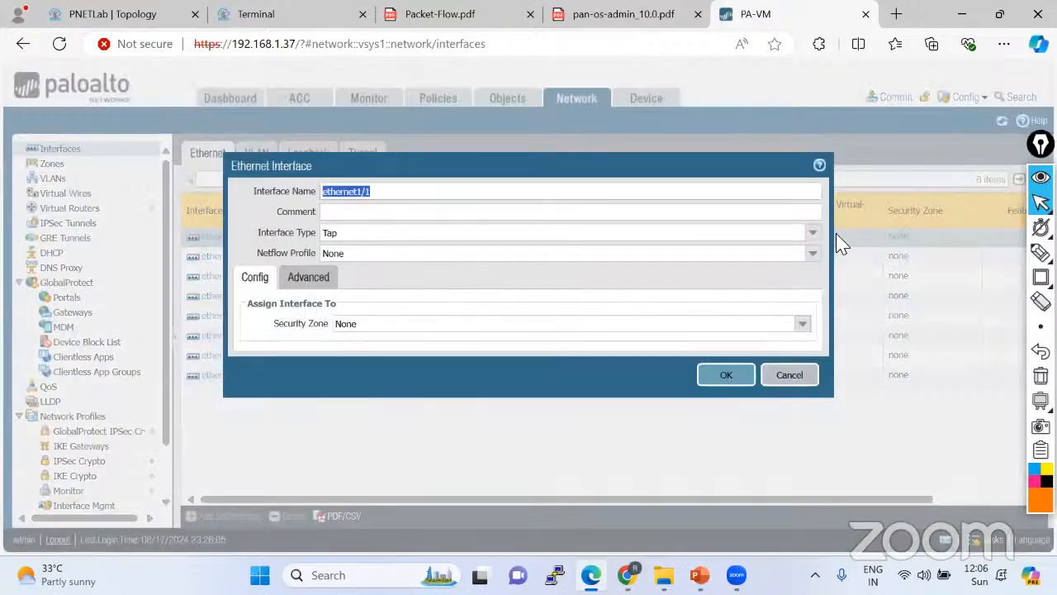
{"action": "left_click", "coordinate": [813, 236]}
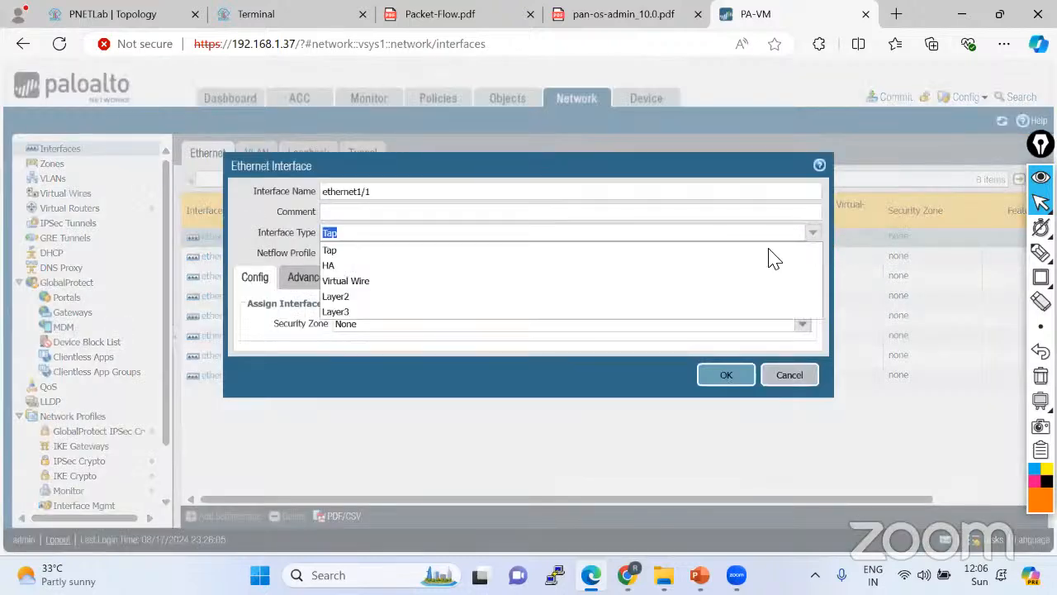
{"action": "left_click", "coordinate": [356, 250]}
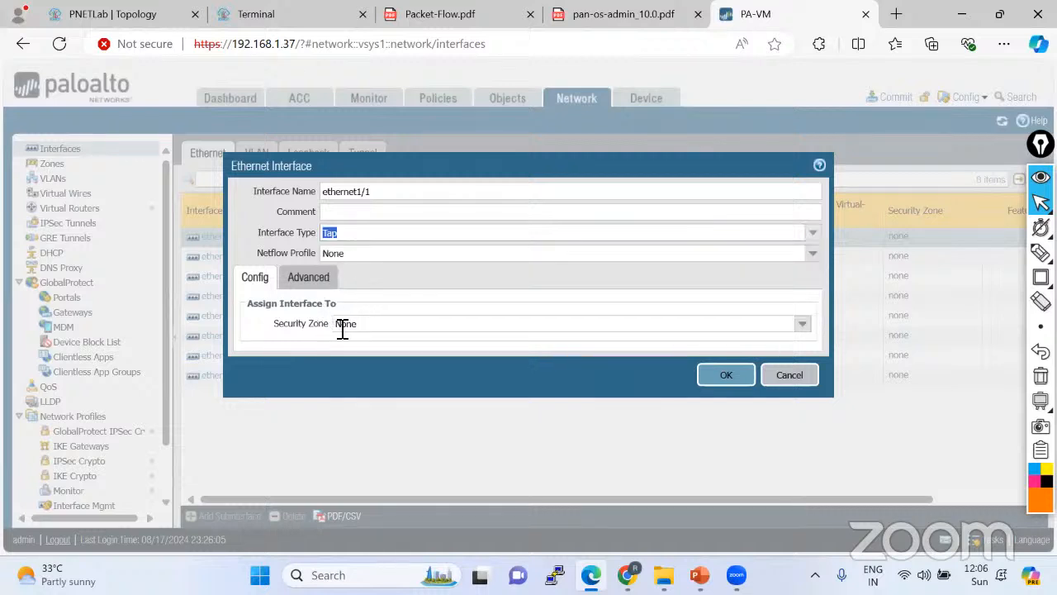
Assign ethernet1/1 to a new security zone named TAP and save the interface.
{"action": "left_click", "coordinate": [805, 324]}
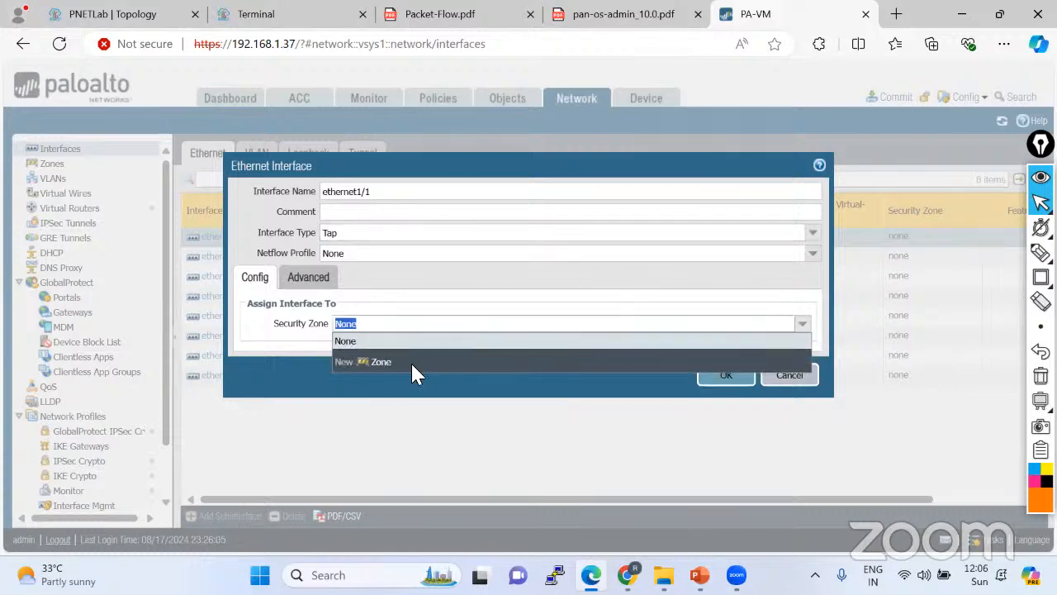
{"action": "left_click", "coordinate": [381, 363]}
{"action": "type", "text": "T"}
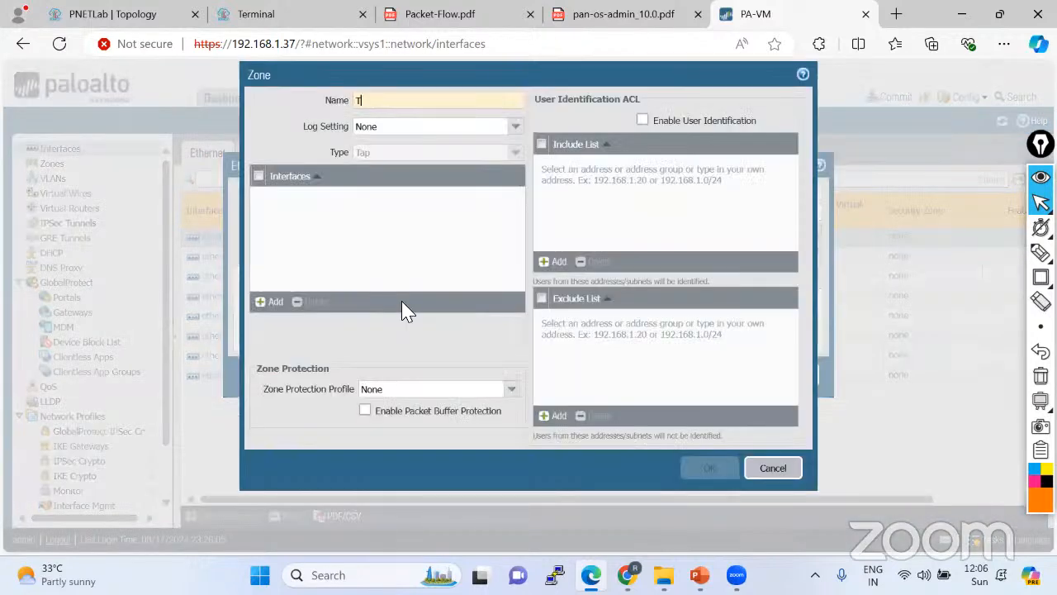
{"action": "type", "text": "AP"}
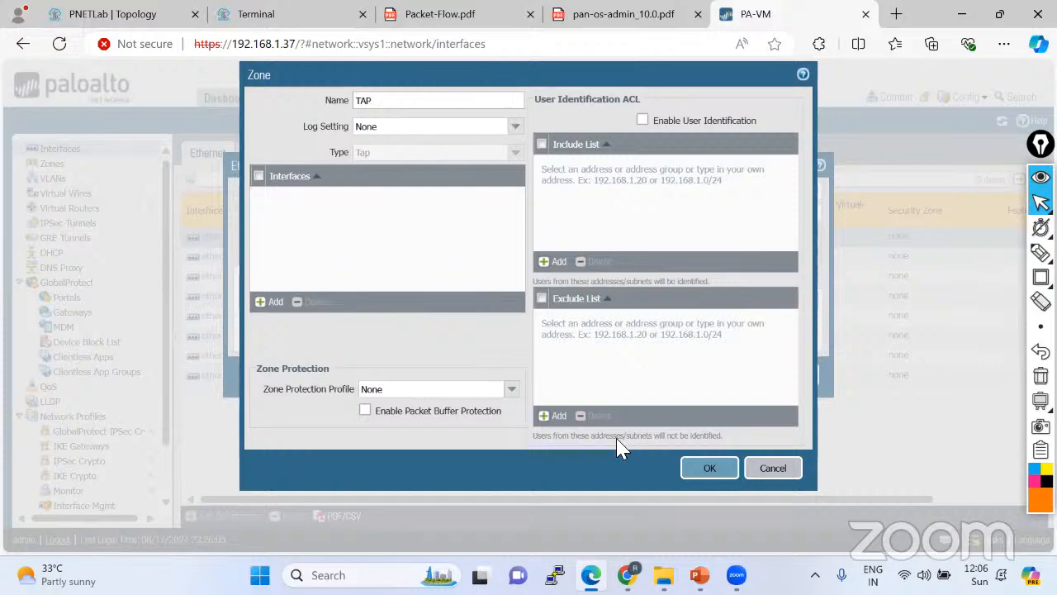
{"action": "left_click", "coordinate": [710, 470]}
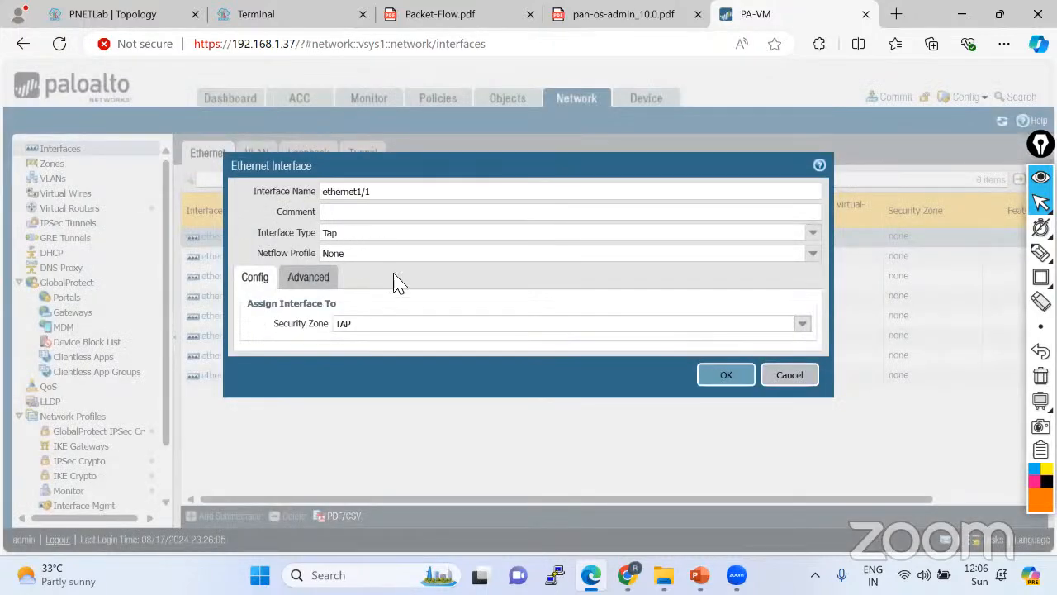
{"action": "left_click", "coordinate": [309, 281]}
{"action": "left_click", "coordinate": [253, 283]}
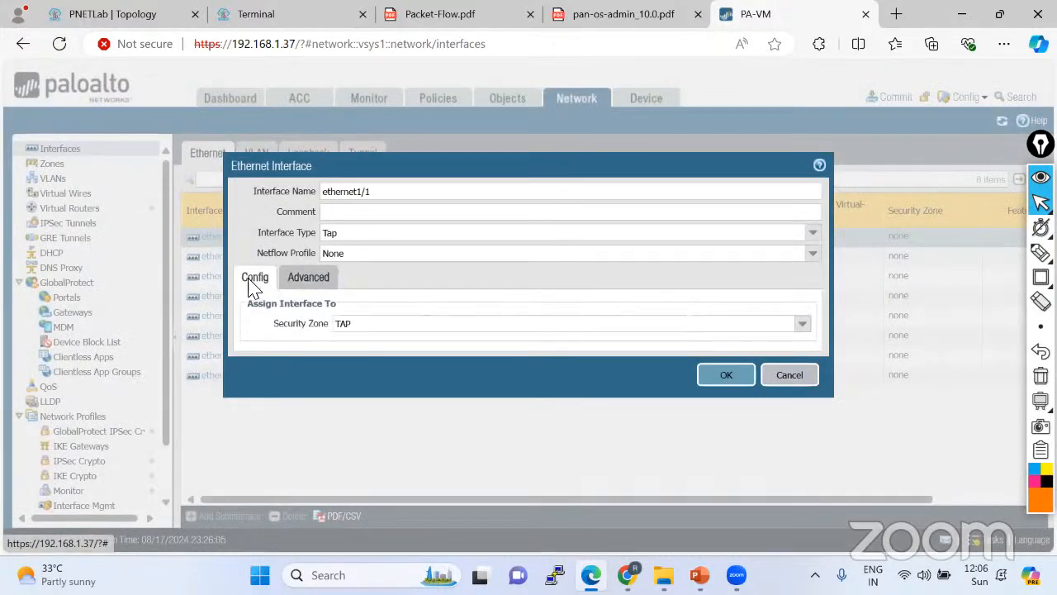
{"action": "left_click", "coordinate": [730, 383]}
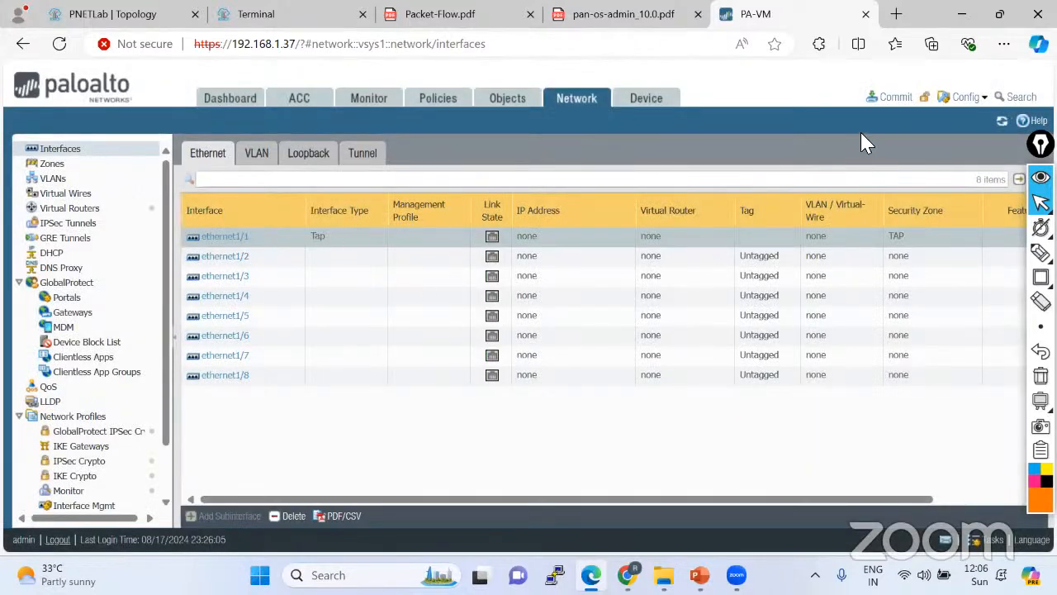
{"action": "left_click", "coordinate": [892, 111]}
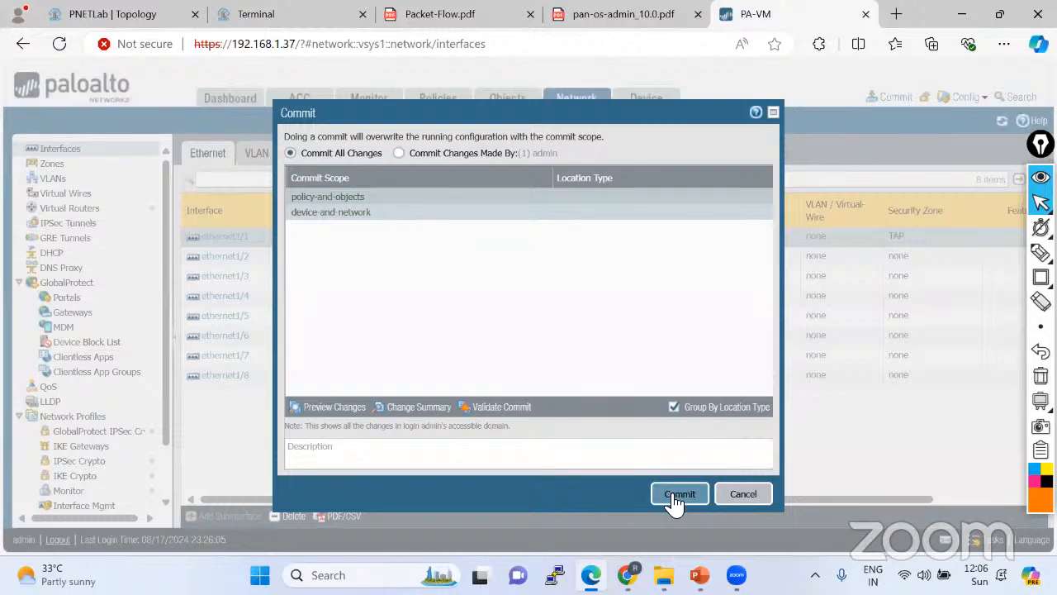
Commit the Tap configuration and refresh the Session Browser while the commit progresses.
{"action": "left_click", "coordinate": [676, 499]}
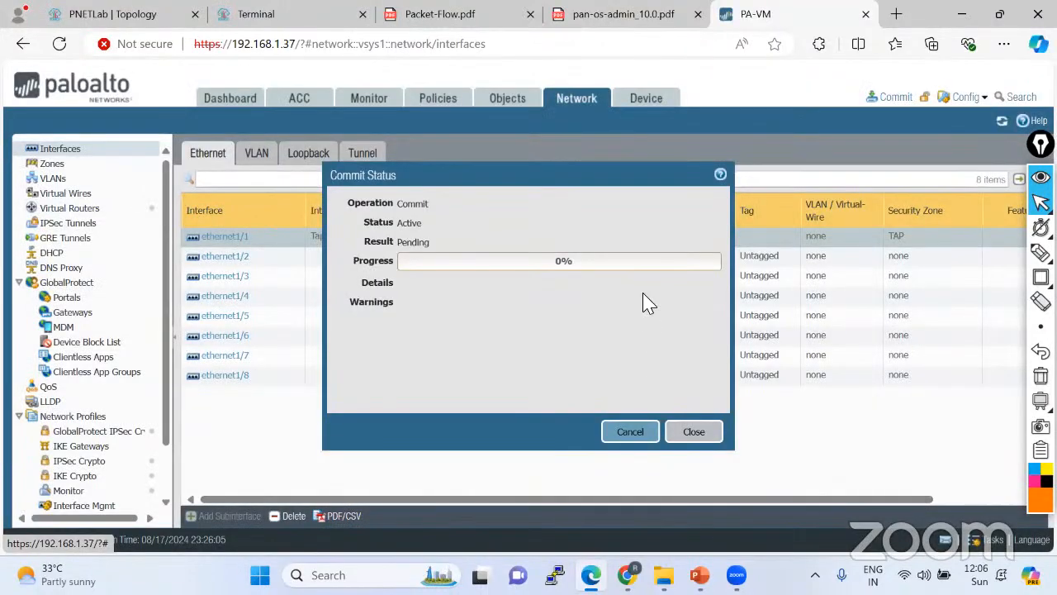
{"action": "left_click", "coordinate": [369, 98]}
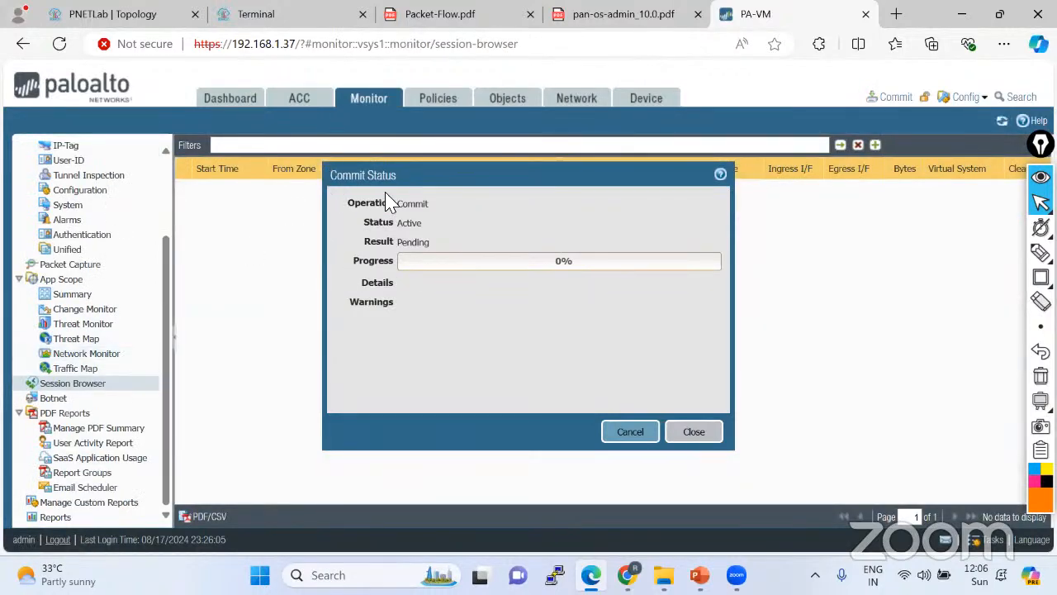
{"action": "left_click_drag", "start_coordinate": [435, 175], "coordinate": [573, 151]}
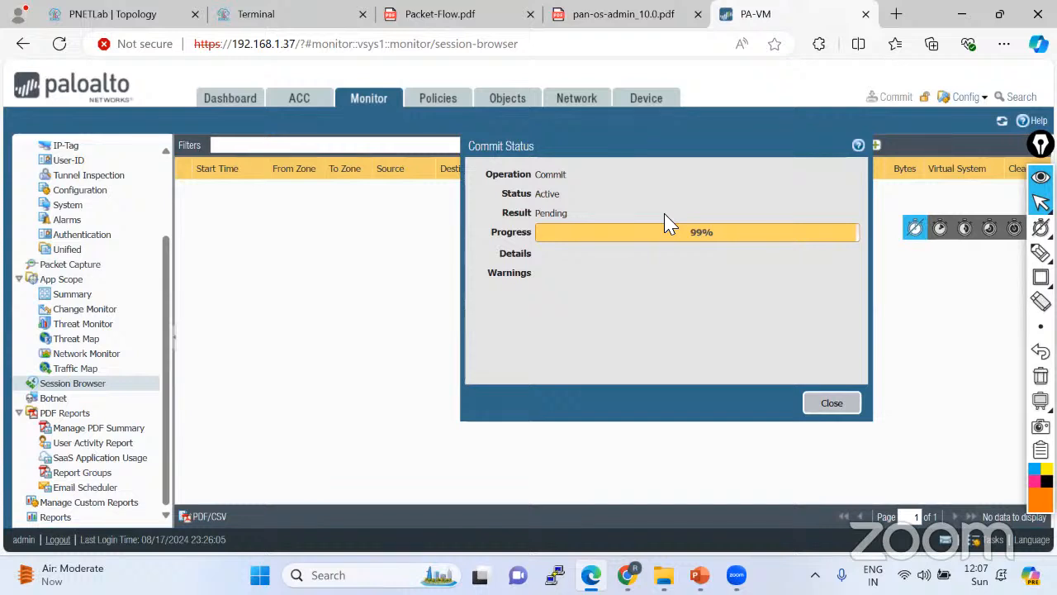
{"action": "left_click", "coordinate": [1002, 123]}
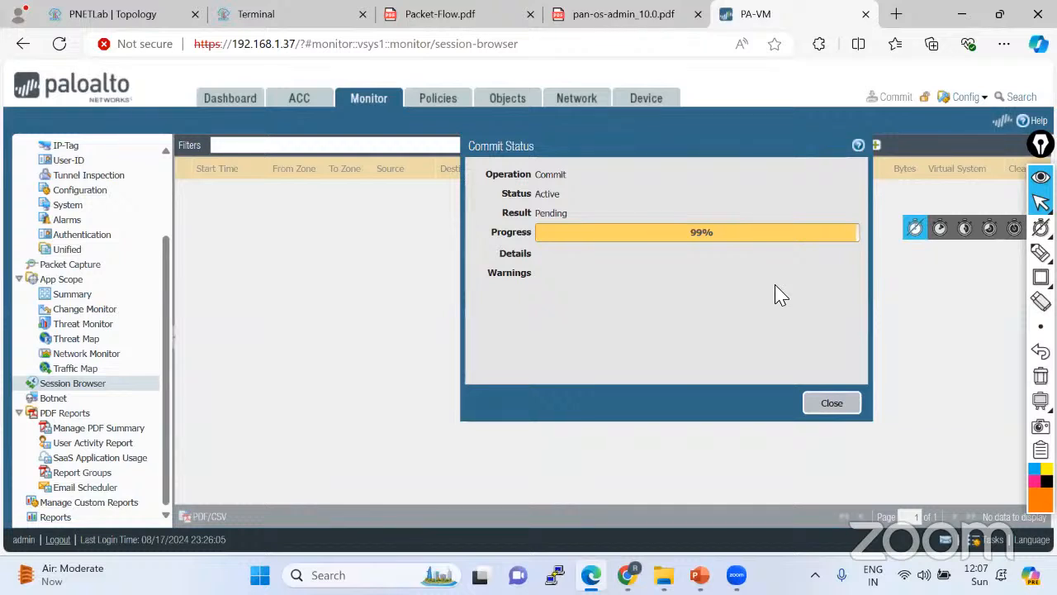
{"action": "left_click_drag", "start_coordinate": [656, 146], "coordinate": [538, 198]}
{"action": "left_click", "coordinate": [265, 18]}
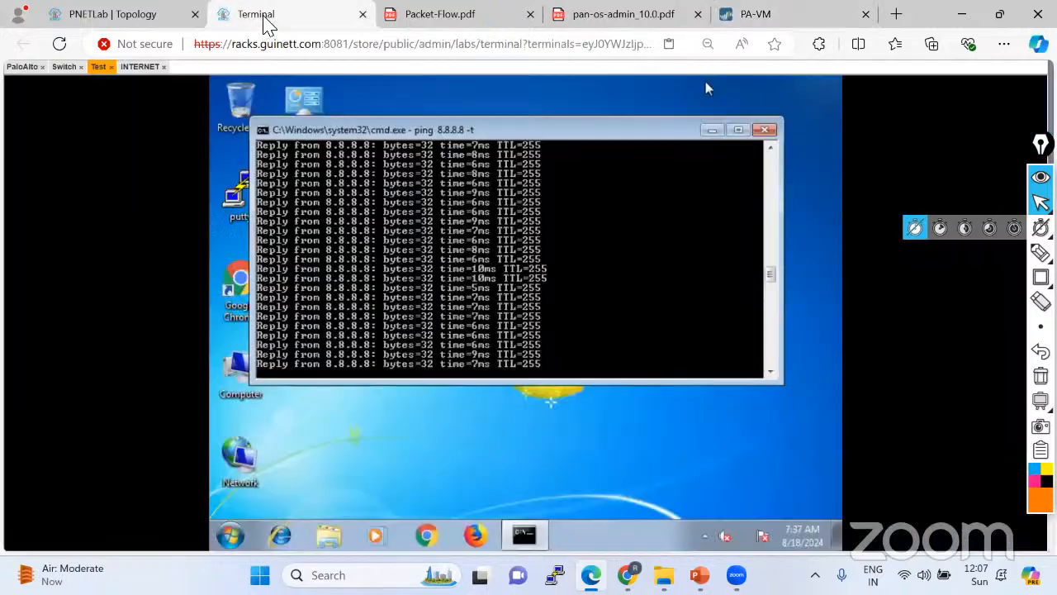
Check the PaloAlto console, then close the finished Commit Status to reveal TAP-zone 8.8.8.8 sessions.
{"action": "left_click", "coordinate": [21, 67]}
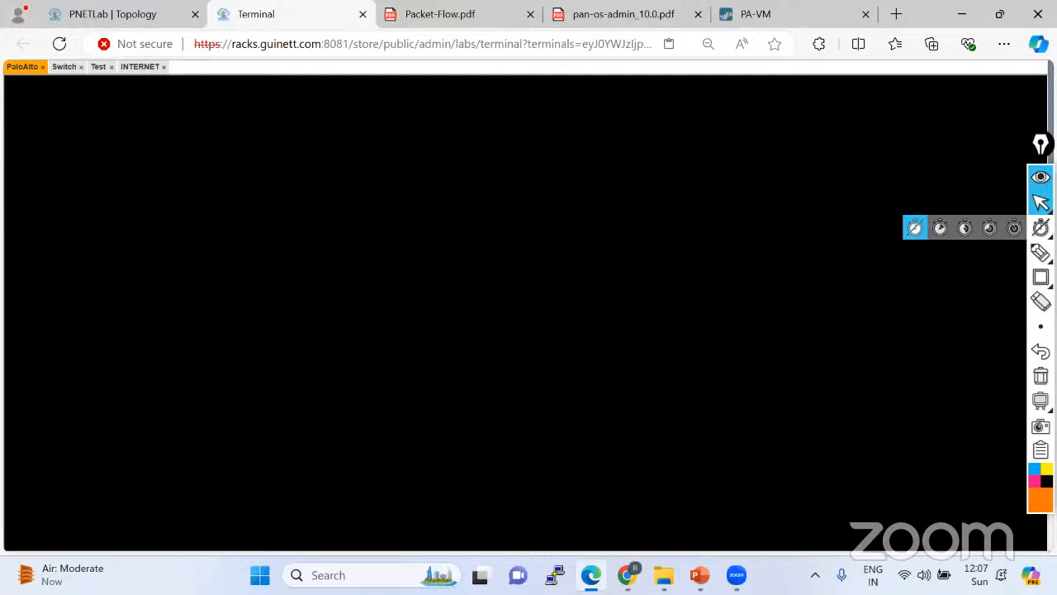
{"action": "key", "text": "Return"}
{"action": "key", "text": "Return"}
{"action": "key", "text": "Return"}
{"action": "key", "text": "Return"}
{"action": "key", "text": "Return"}
{"action": "key", "text": "Return"}
{"action": "key", "text": "Return"}
{"action": "key", "text": "Return"}
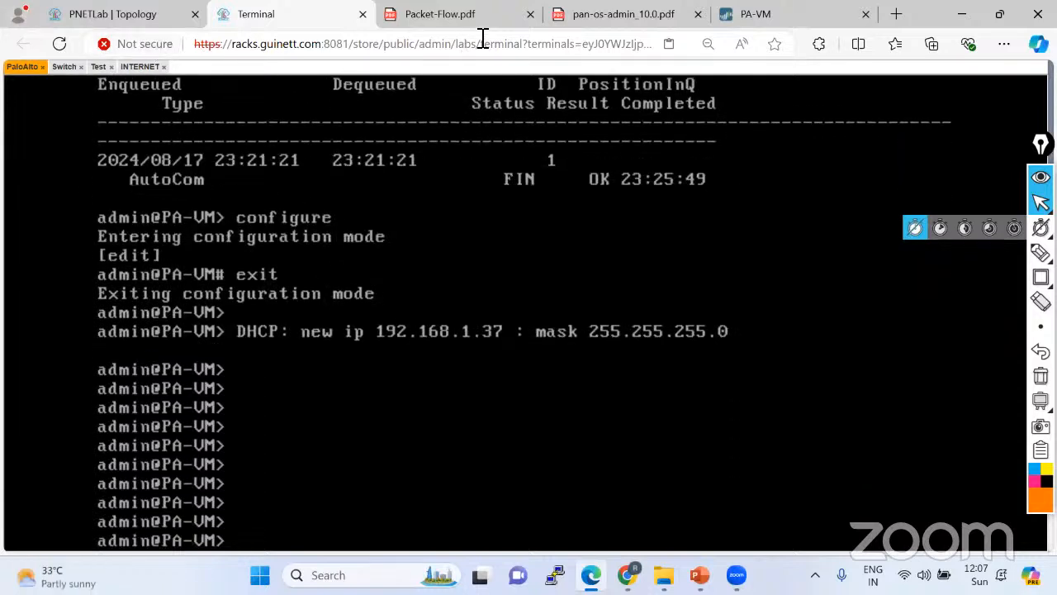
{"action": "left_click", "coordinate": [761, 19]}
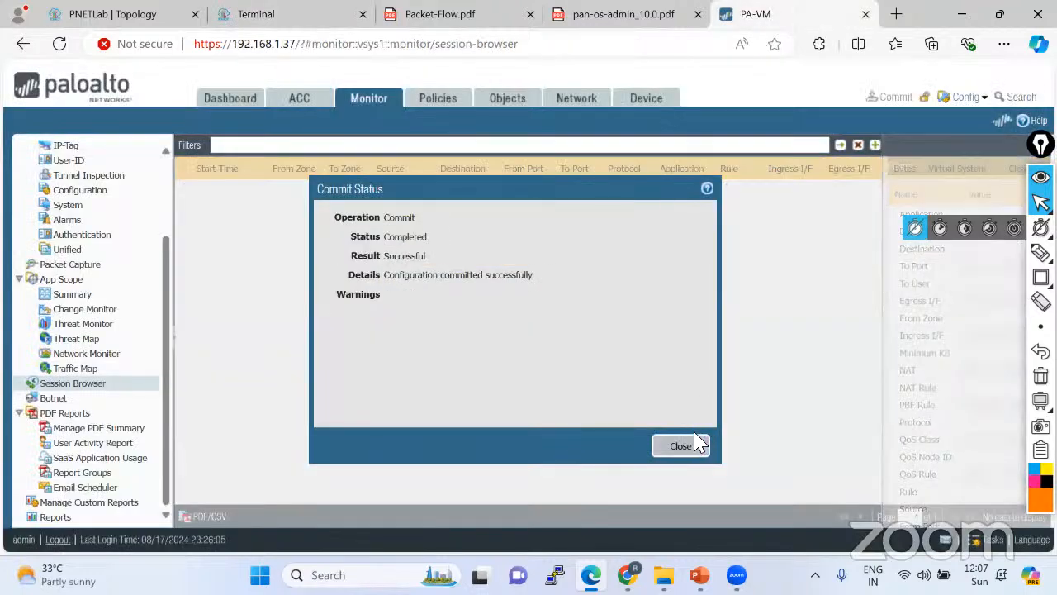
{"action": "left_click", "coordinate": [692, 446]}
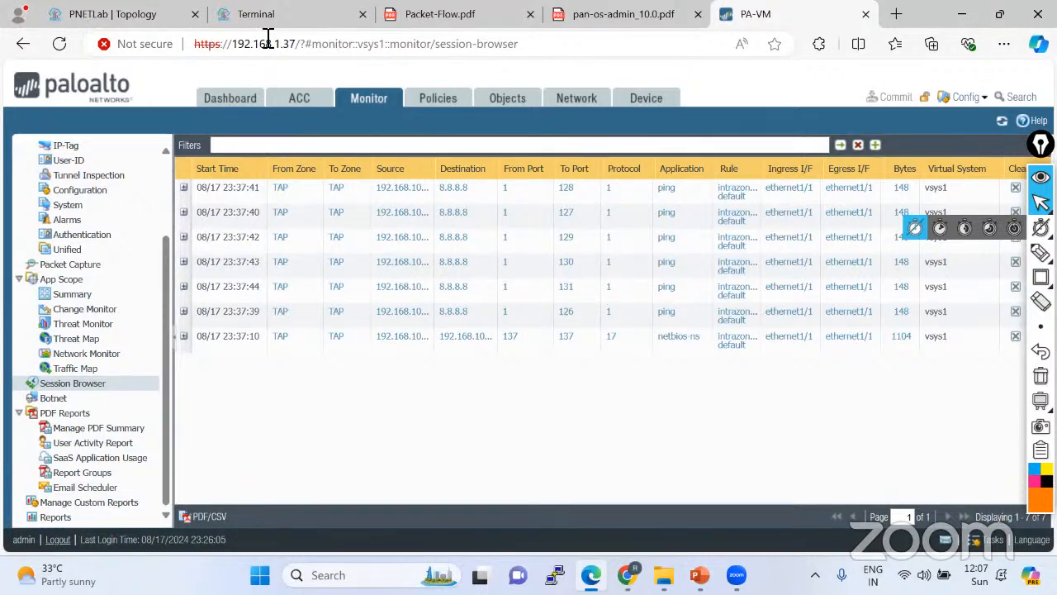
{"action": "left_click", "coordinate": [266, 17]}
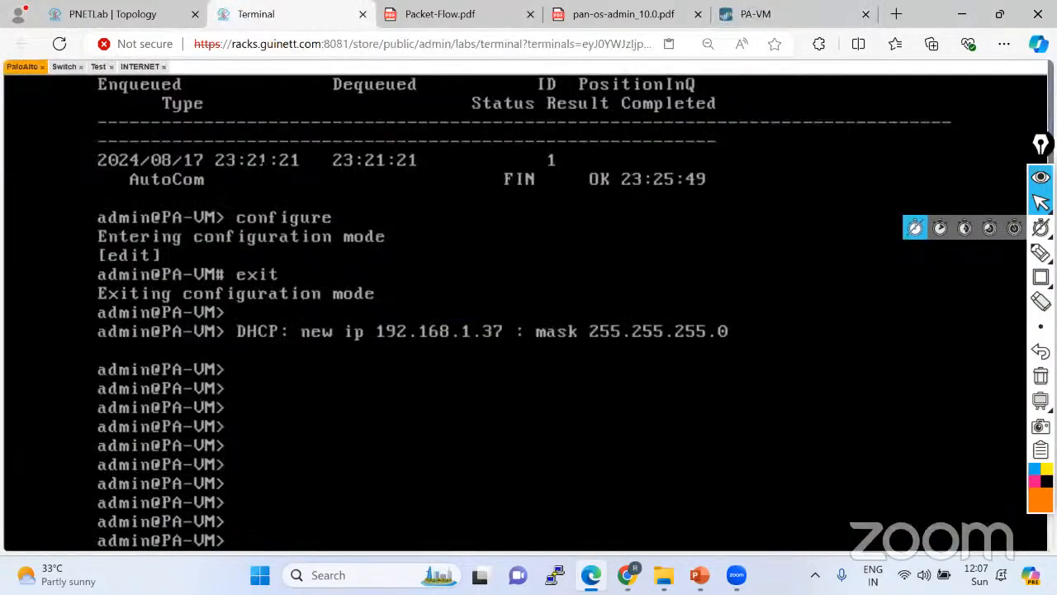
Start a ping to 1.1.1.1 in a new Test PC command prompt and refresh the session list.
{"action": "left_click", "coordinate": [100, 67]}
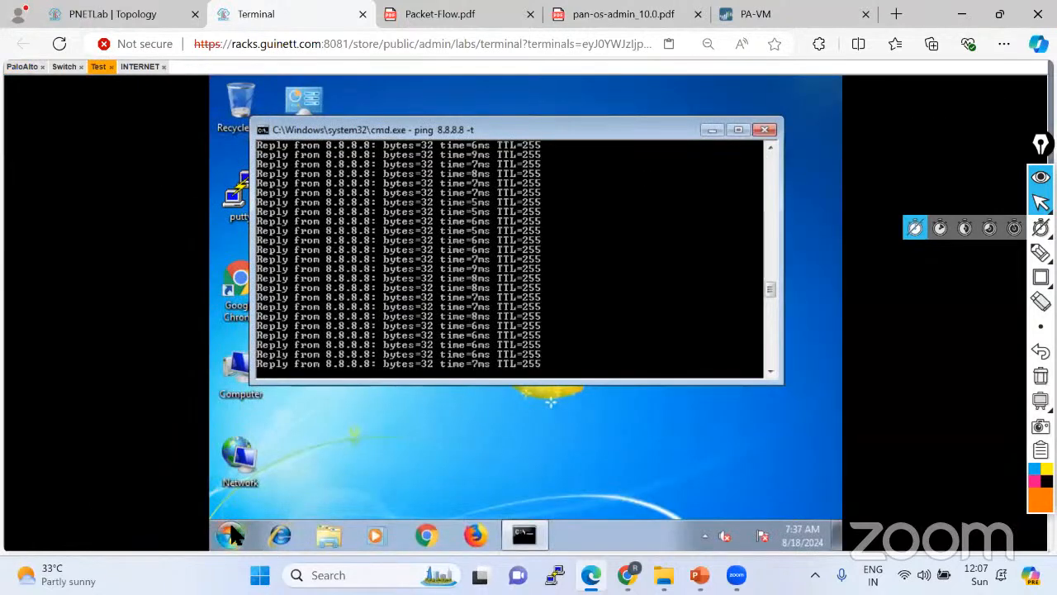
{"action": "left_click", "coordinate": [232, 536]}
{"action": "type", "text": "cmd"}
{"action": "key", "text": "Return"}
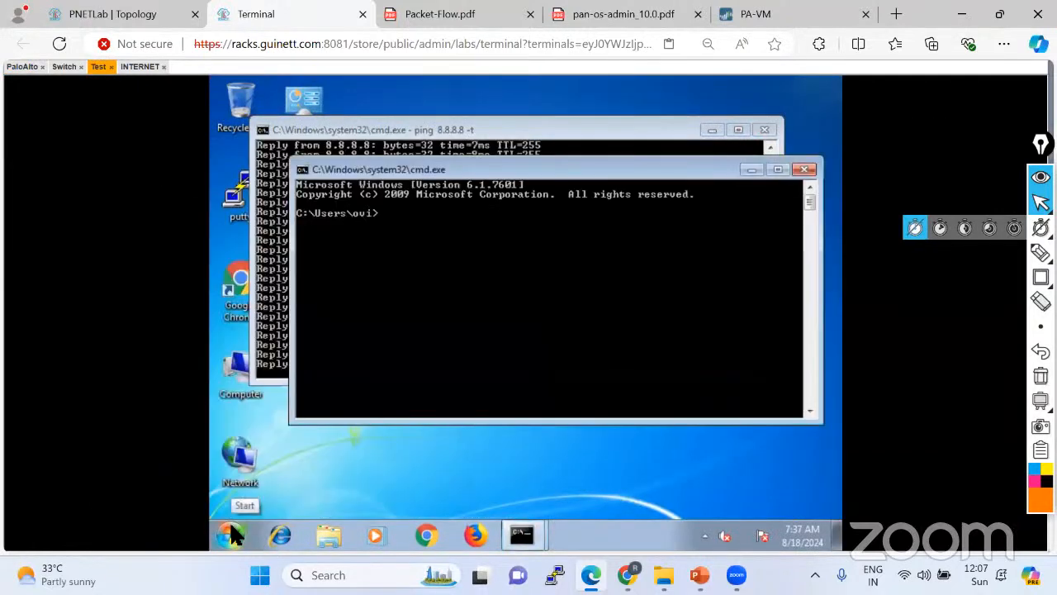
{"action": "type", "text": "ping 1.1.1.1 -t"}
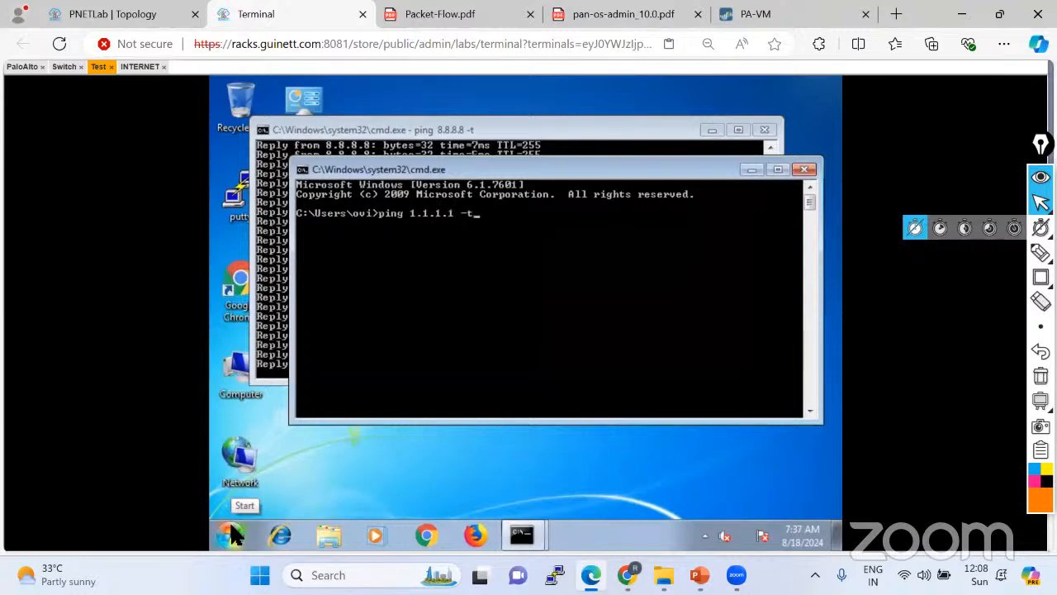
{"action": "key", "text": "Return"}
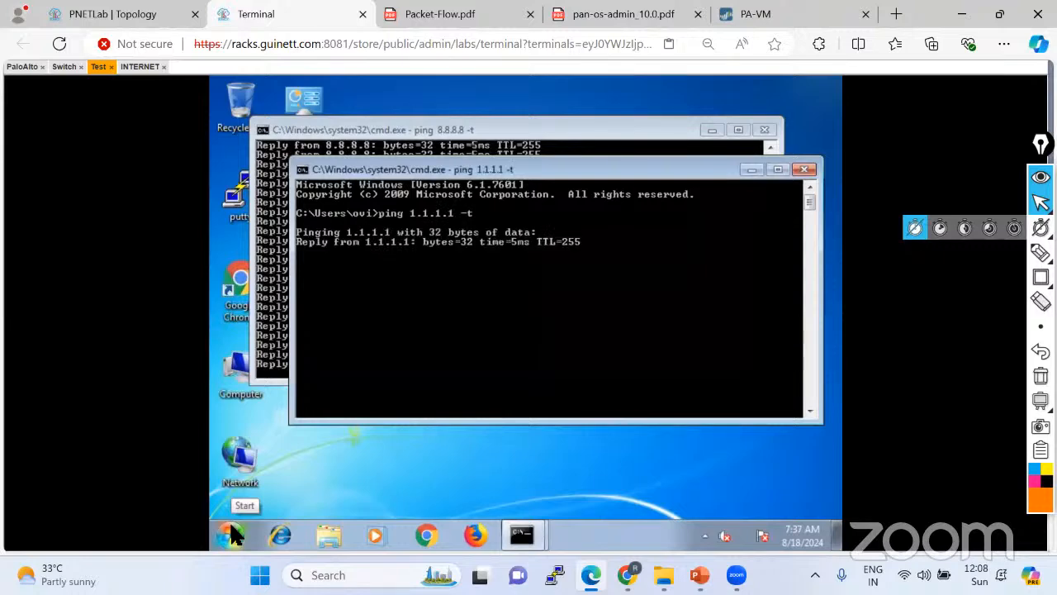
{"action": "left_click", "coordinate": [820, 14]}
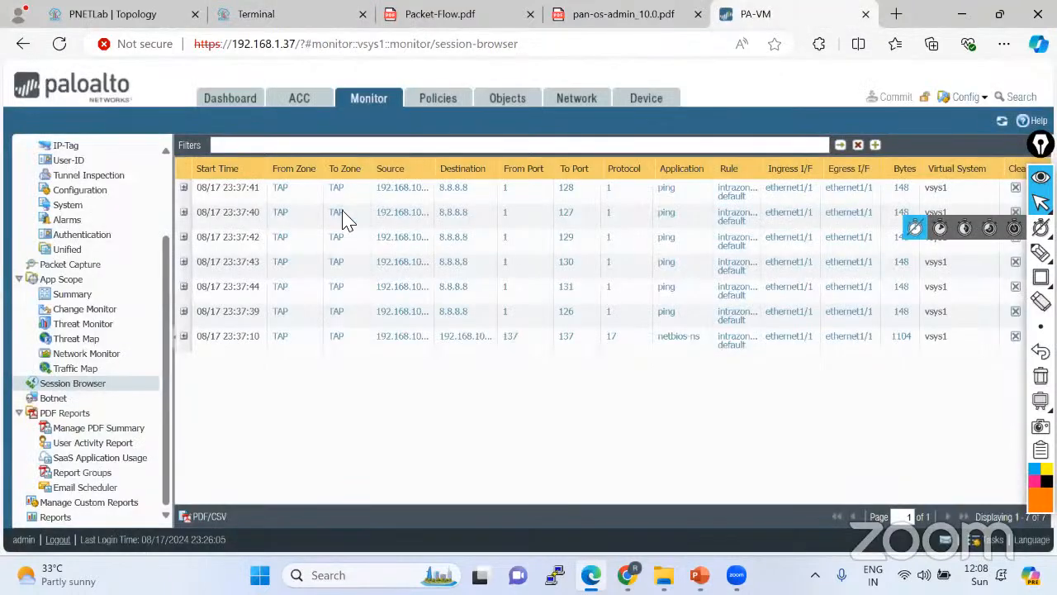
{"action": "left_click", "coordinate": [1002, 120]}
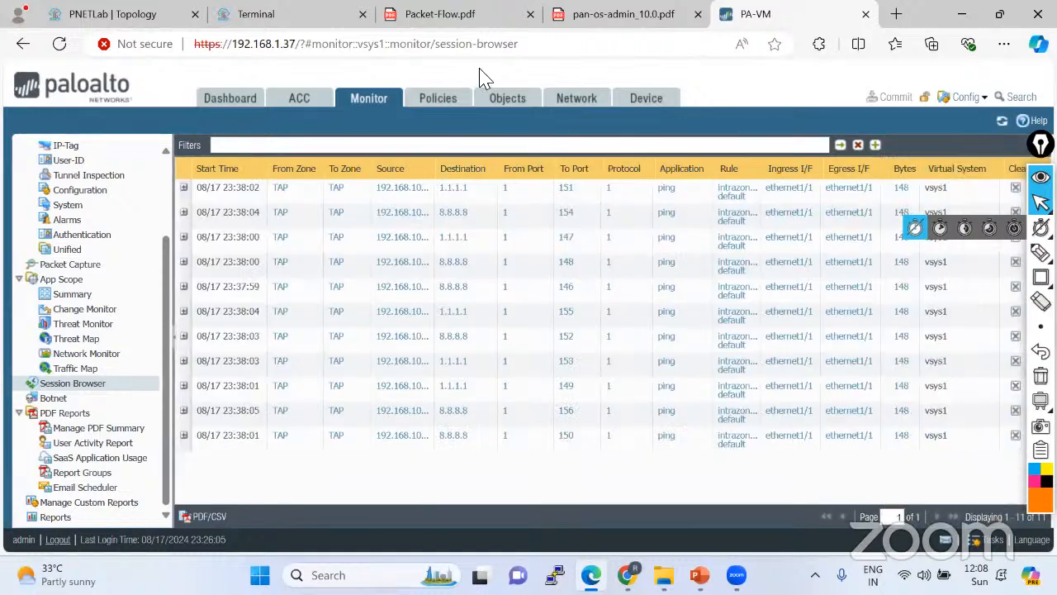
{"action": "left_click", "coordinate": [294, 14]}
Run 'ping 4.4.4.4 -t' in another command prompt.
{"action": "left_click", "coordinate": [231, 536]}
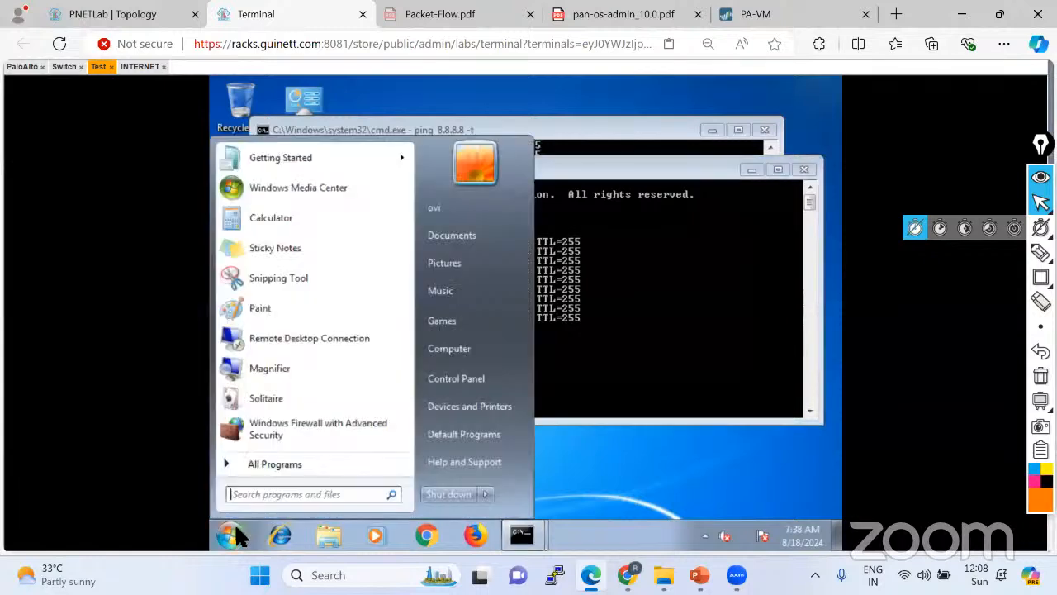
{"action": "type", "text": "cmd"}
{"action": "key", "text": "Return"}
{"action": "type", "text": "pin"}
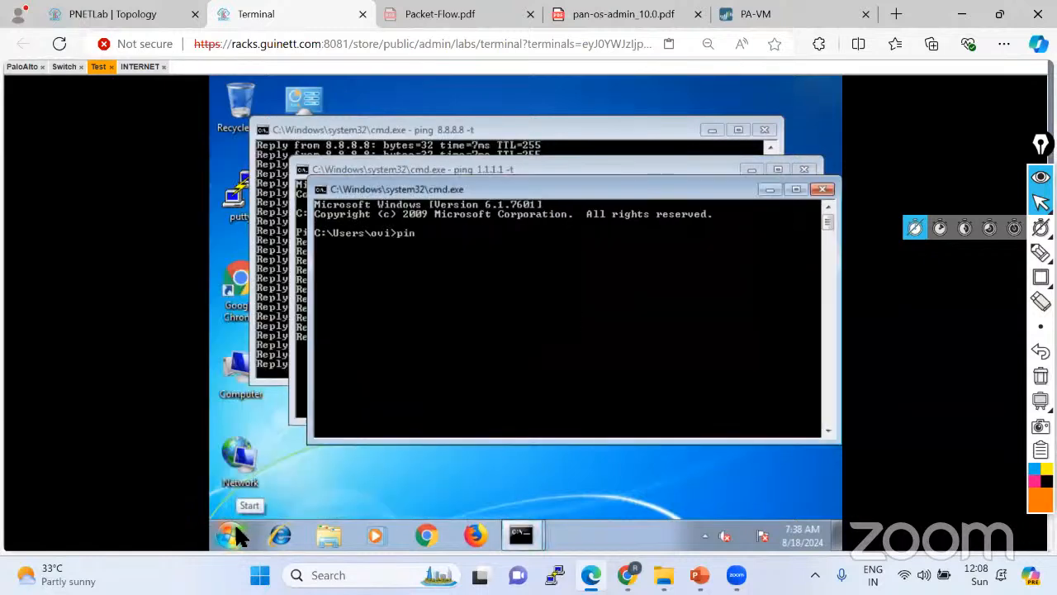
{"action": "type", "text": "g 4.4.4.4"}
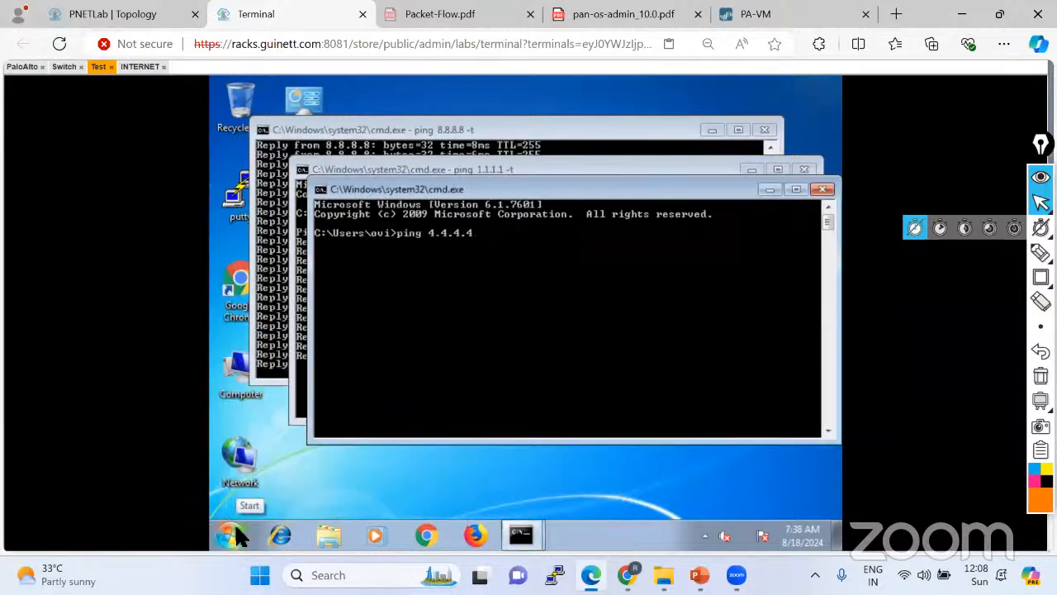
{"action": "type", "text": " -t"}
{"action": "key", "text": "Return"}
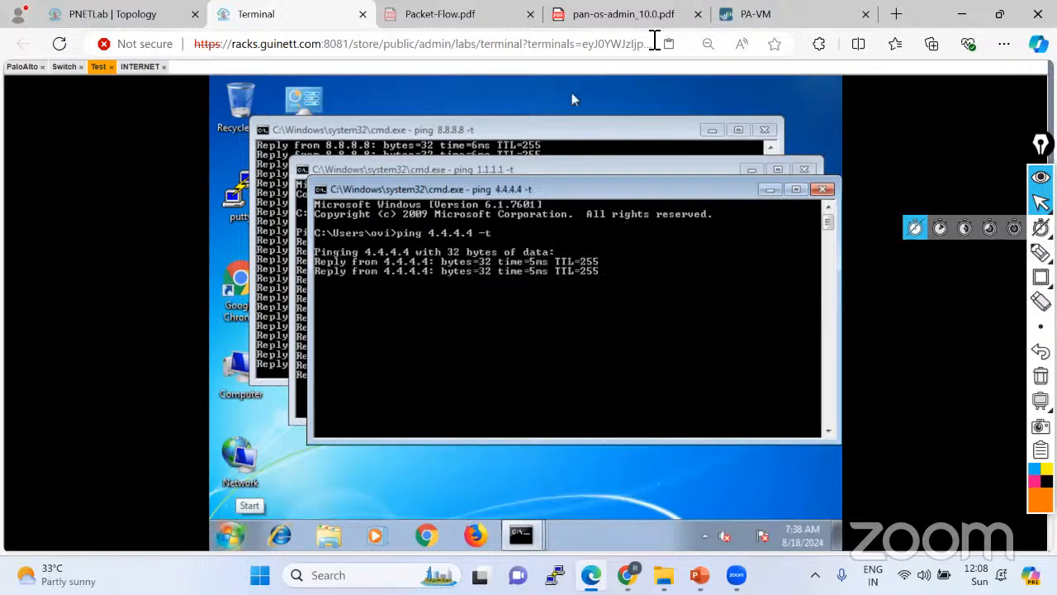
Refresh the firewall Session Browser and expand the first mirrored session's details.
{"action": "left_click", "coordinate": [752, 18]}
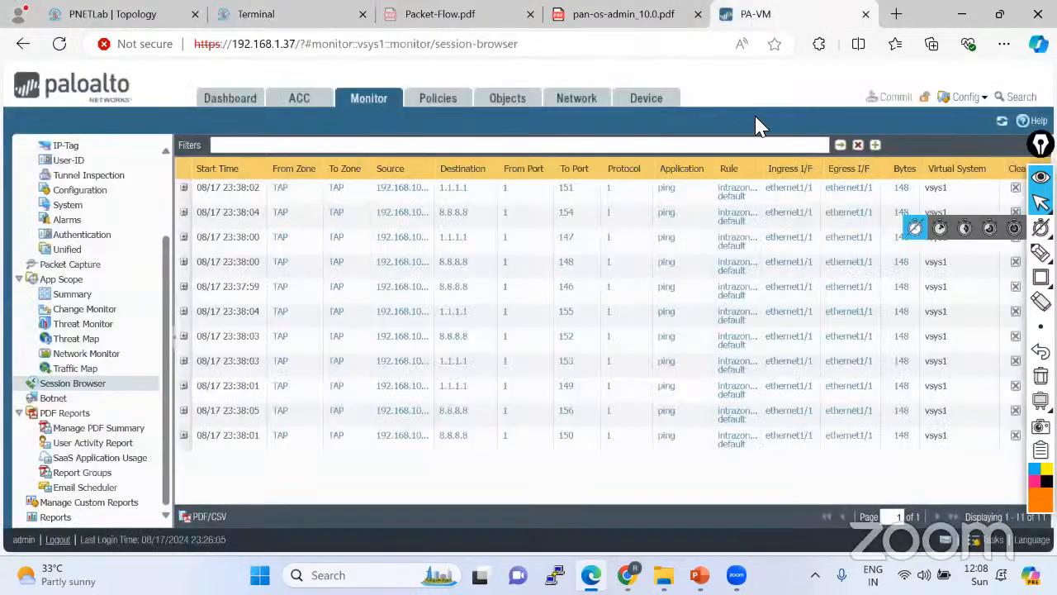
{"action": "left_click", "coordinate": [1002, 121]}
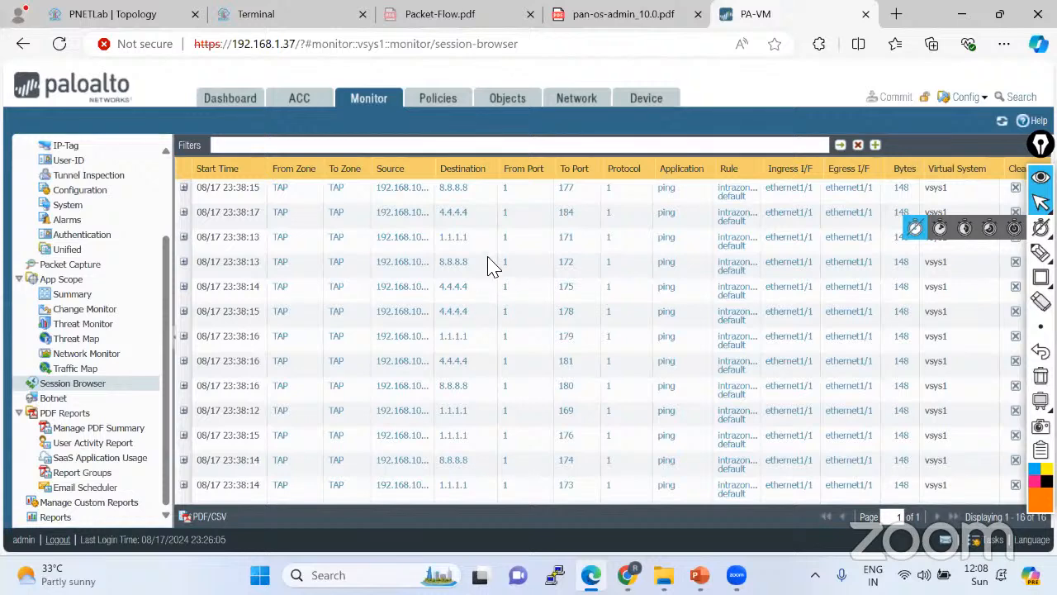
{"action": "left_click", "coordinate": [185, 189]}
{"action": "left_click", "coordinate": [245, 16]}
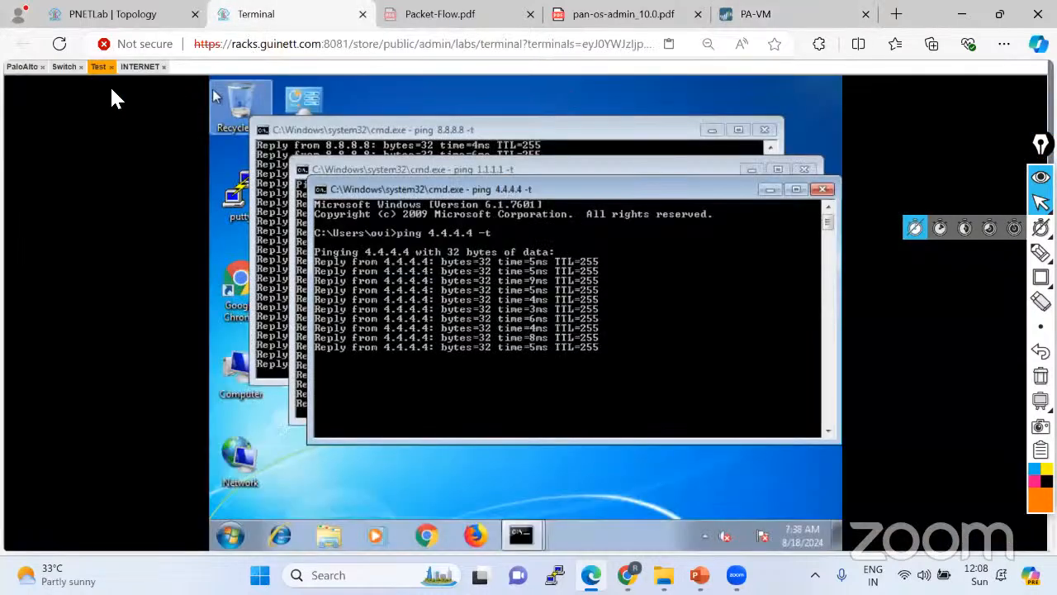
Rerun 'sh run | sec monit' and 'sh int GigabitEthernet0/0' in the Switch console.
{"action": "left_click", "coordinate": [66, 68]}
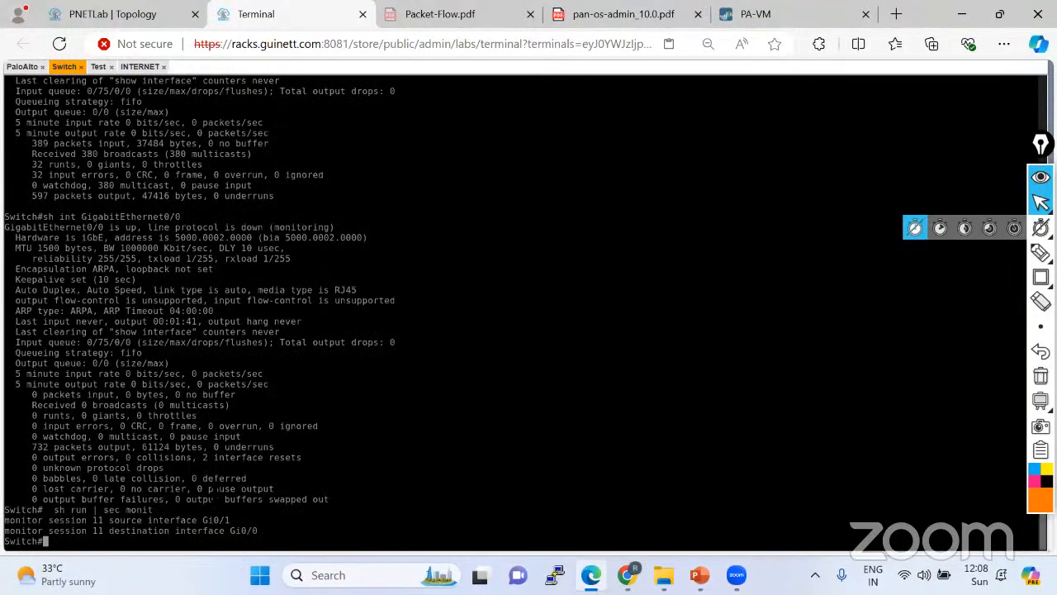
{"action": "key", "text": "Return"}
{"action": "key", "text": "Return"}
{"action": "key", "text": "Return"}
{"action": "key", "text": "Return"}
{"action": "key", "text": "Return"}
{"action": "key", "text": "Up"}
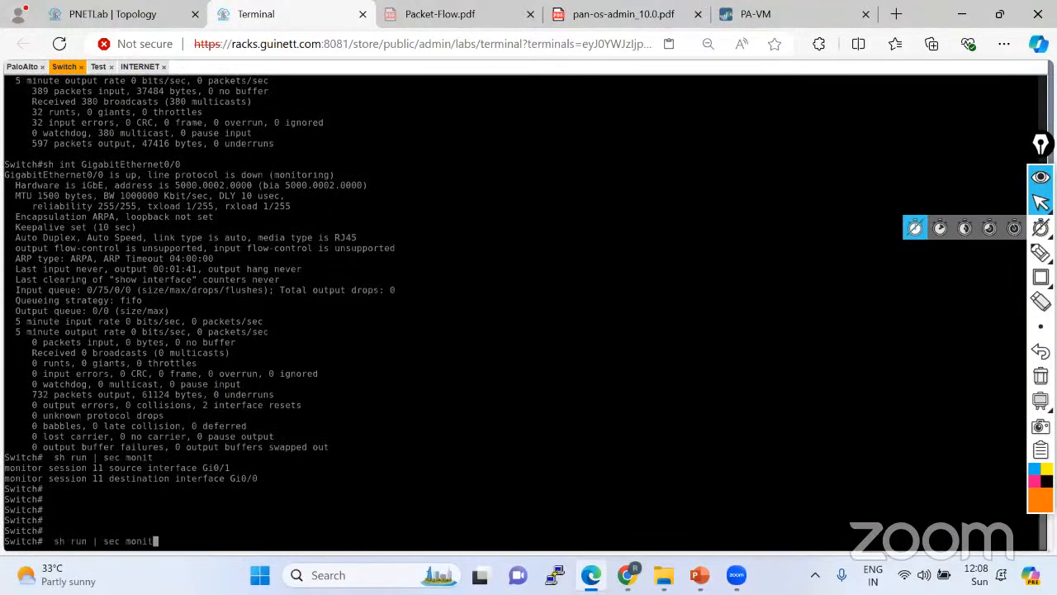
{"action": "key", "text": "Return"}
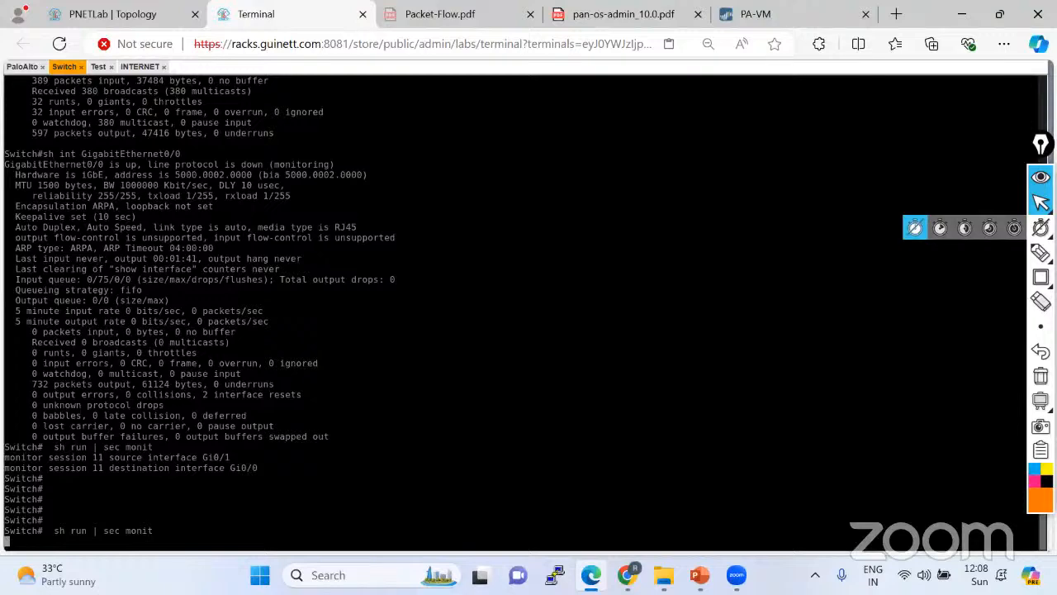
{"action": "key", "text": "Return"}
{"action": "key", "text": "Return"}
{"action": "key", "text": "Return"}
{"action": "key", "text": "Return"}
{"action": "key", "text": "Return"}
{"action": "key", "text": "Return"}
{"action": "key", "text": "Up"}
{"action": "key", "text": "Up"}
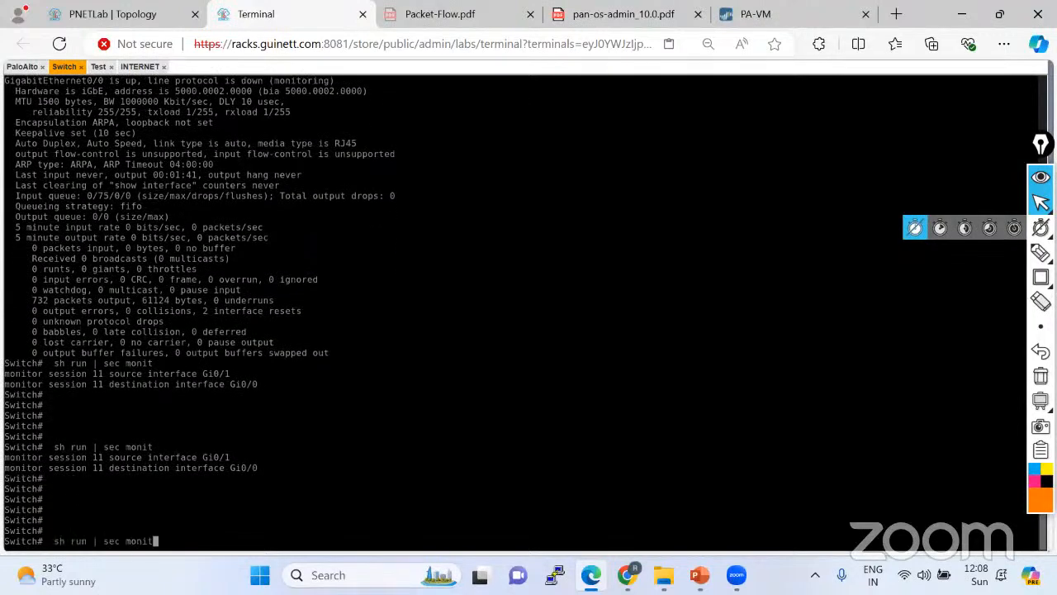
{"action": "key", "text": "Return"}
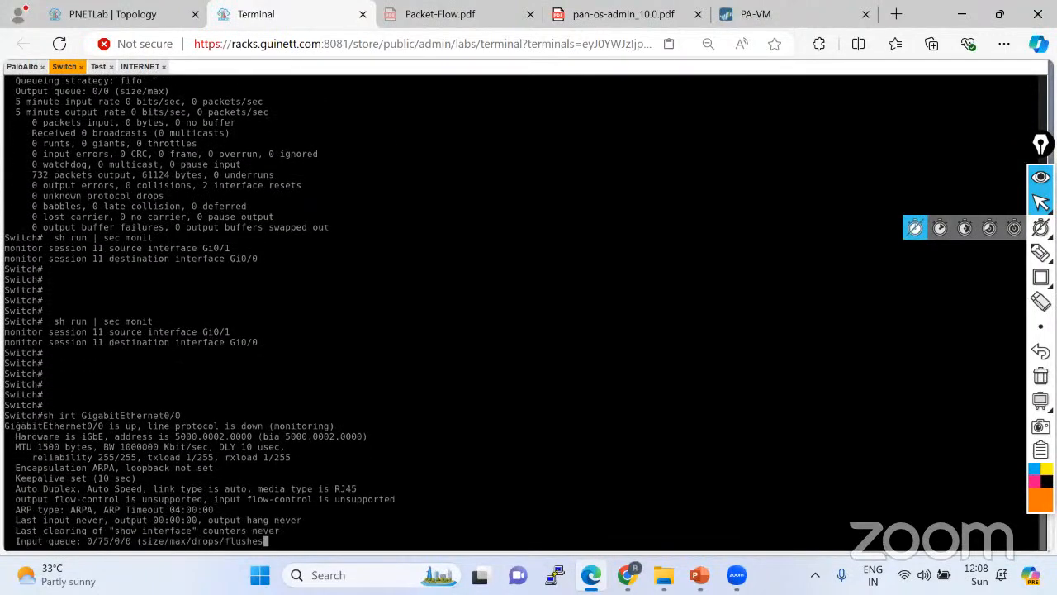
{"action": "key", "text": "space"}
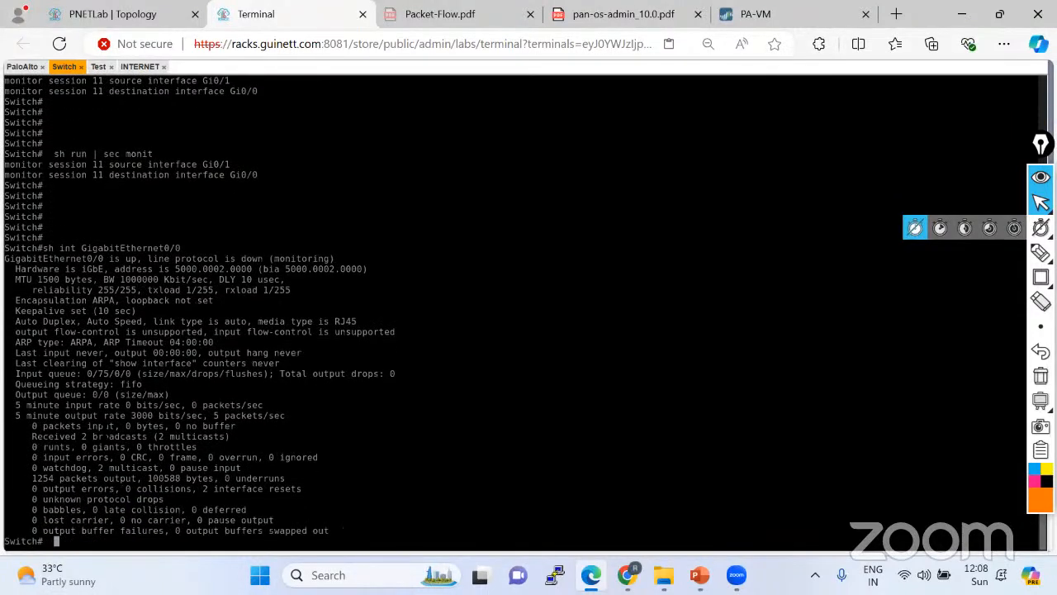
Highlight Gi0/0's 5-minute output rate, zero input packets and 1254 packets output counters.
{"action": "left_click_drag", "start_coordinate": [18, 416], "coordinate": [289, 416]}
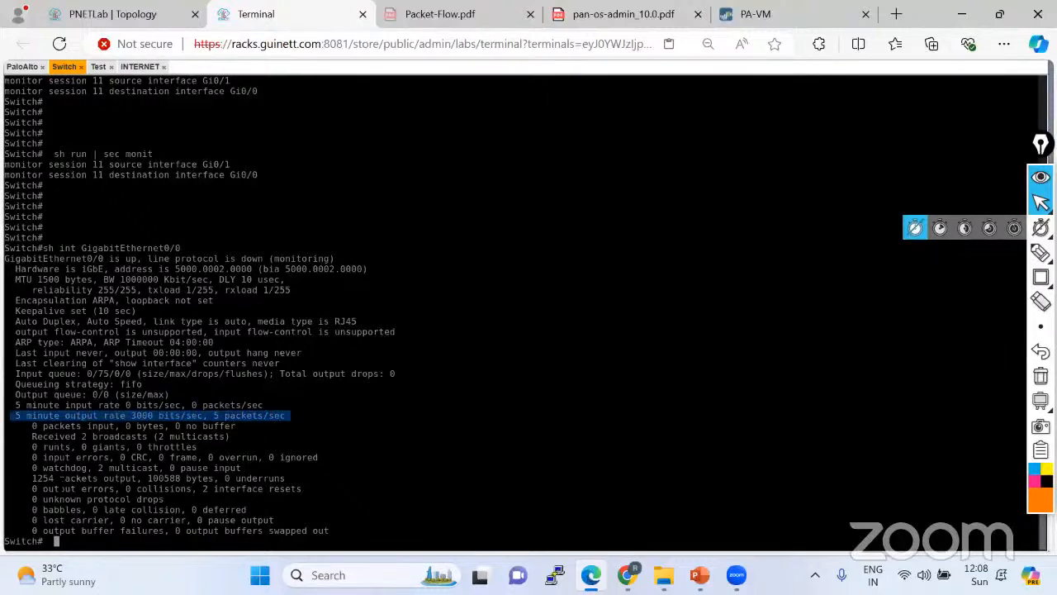
{"action": "left_click_drag", "start_coordinate": [20, 479], "coordinate": [126, 478]}
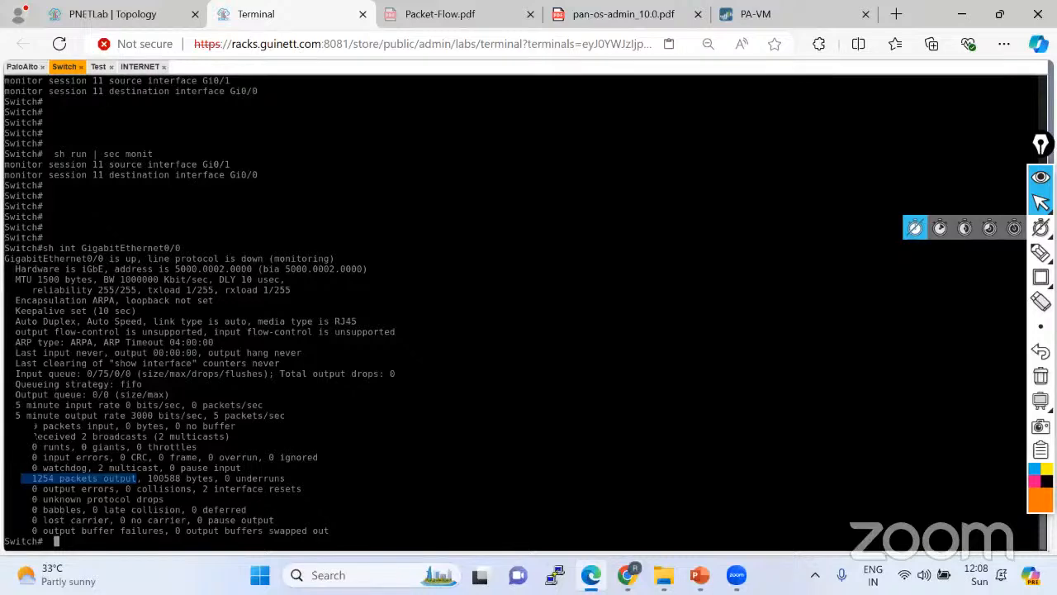
{"action": "left_click_drag", "start_coordinate": [28, 425], "coordinate": [239, 425]}
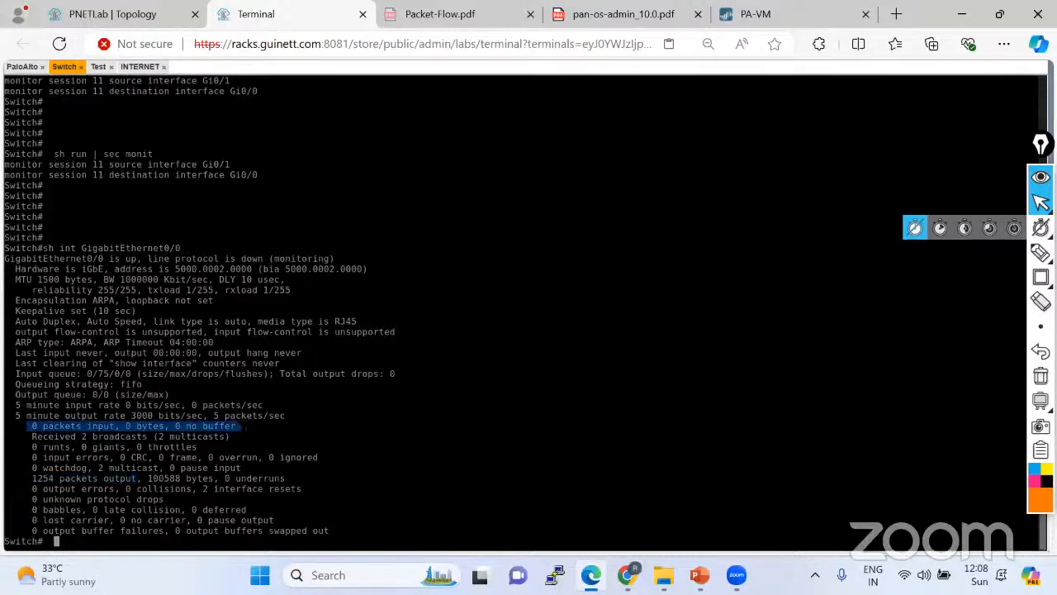
{"action": "left_click_drag", "start_coordinate": [28, 479], "coordinate": [97, 479]}
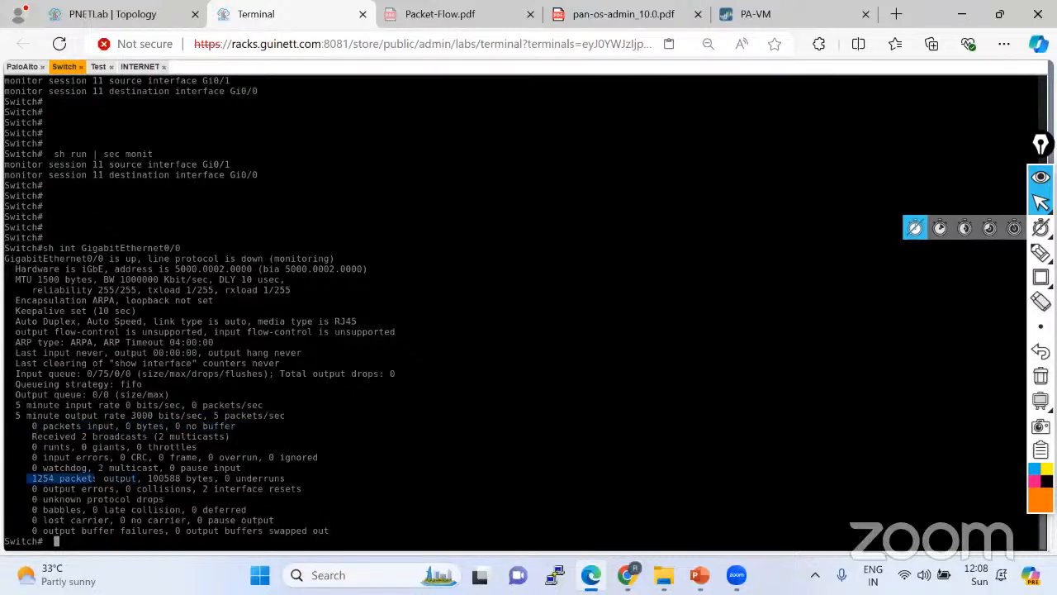
Rerun the Gi0/0 interface check and highlight the output count, now 1394 packets.
{"action": "key", "text": "Return"}
{"action": "key", "text": "Return"}
{"action": "key", "text": "Up"}
{"action": "key", "text": "Return"}
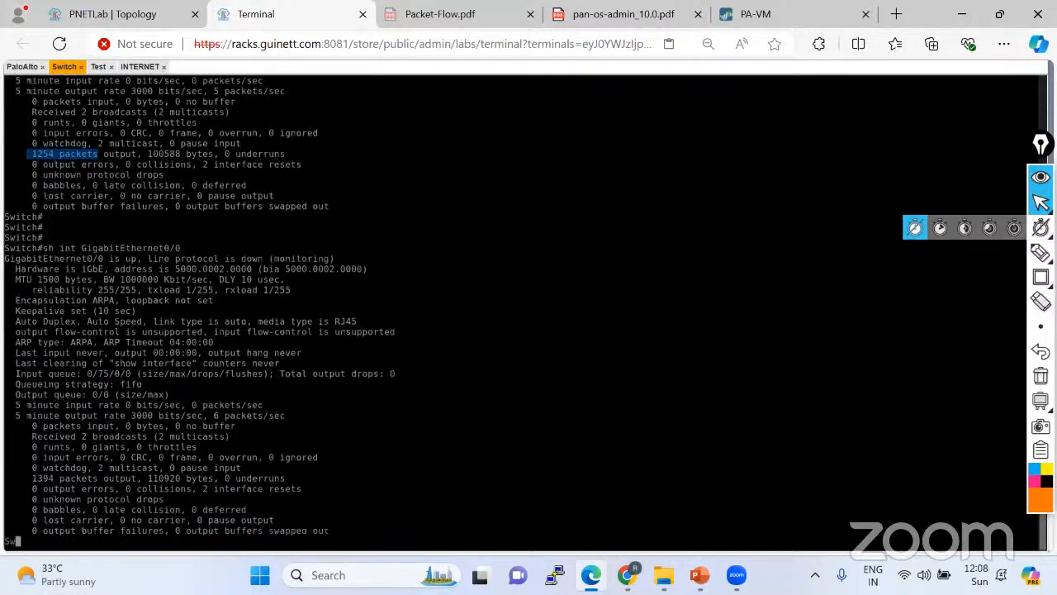
{"action": "left_click_drag", "start_coordinate": [32, 479], "coordinate": [60, 478]}
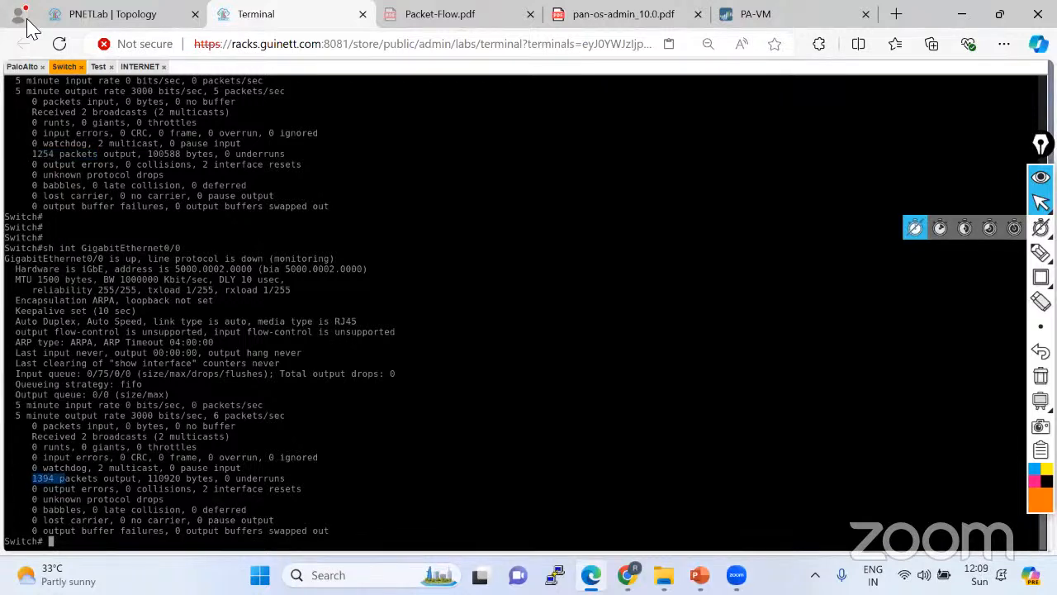
After a look at the lab topology, open the PA-VM firewall's Traffic log, currently empty.
{"action": "left_click", "coordinate": [107, 13]}
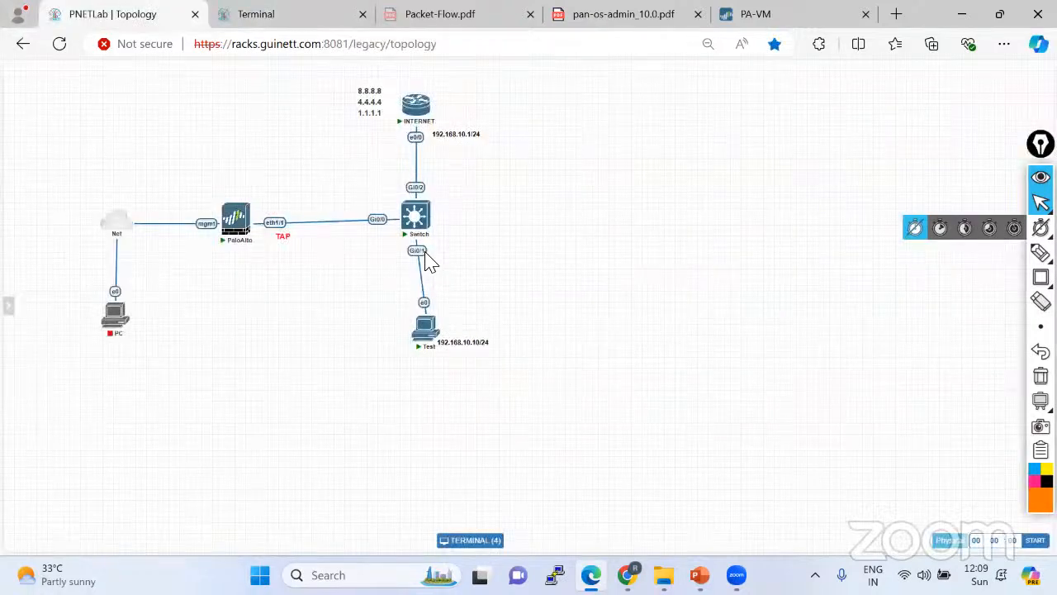
{"action": "mouse_move", "coordinate": [1041, 253]}
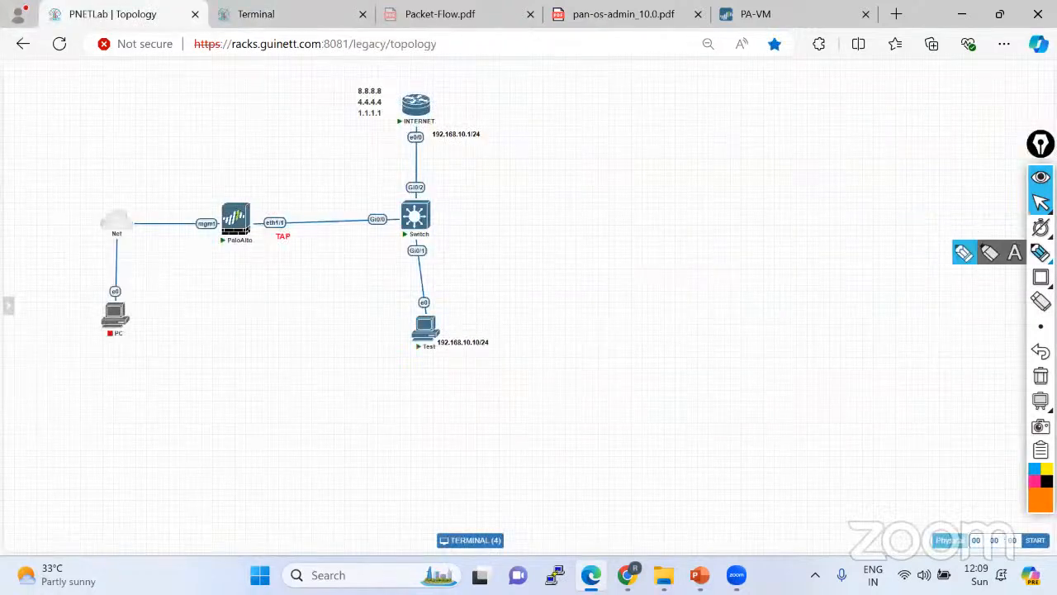
{"action": "left_click", "coordinate": [965, 254]}
{"action": "mouse_move", "coordinate": [444, 320]}
{"action": "left_mouse_down"}
{"action": "mouse_move", "coordinate": [436, 272]}
{"action": "mouse_move", "coordinate": [243, 224]}
{"action": "left_mouse_up"}
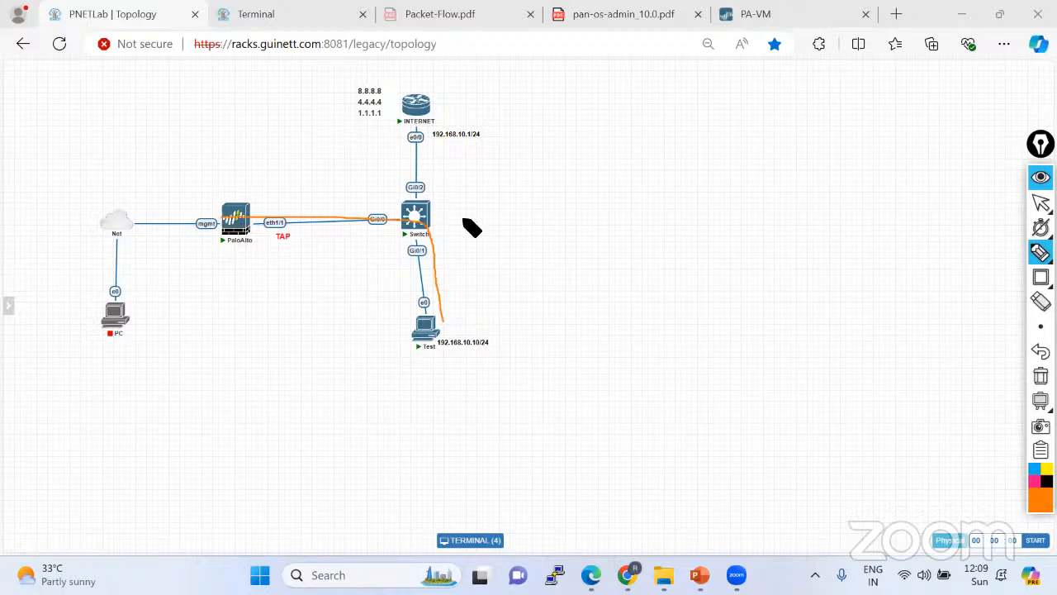
{"action": "left_click", "coordinate": [1041, 202]}
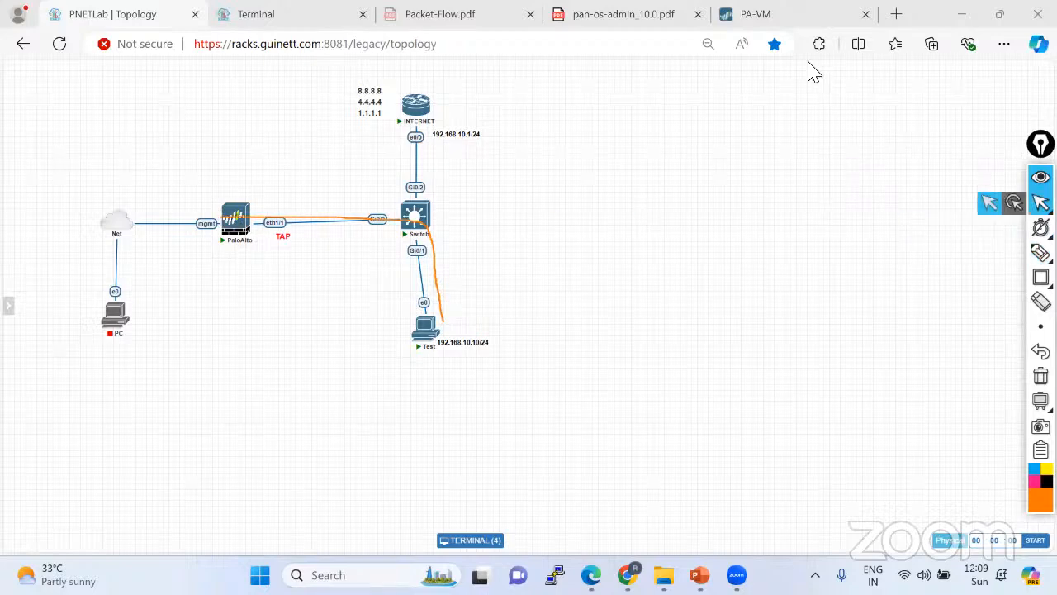
{"action": "left_click", "coordinate": [790, 18]}
{"action": "scroll", "coordinate": [91, 198], "scroll_direction": "up", "scroll_amount": 3}
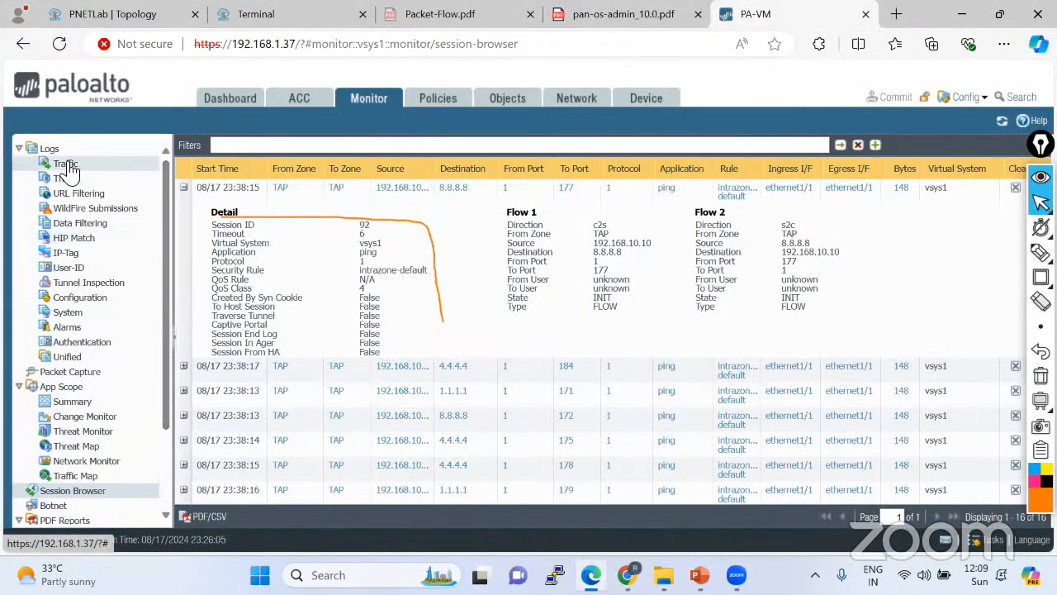
{"action": "left_click", "coordinate": [71, 167]}
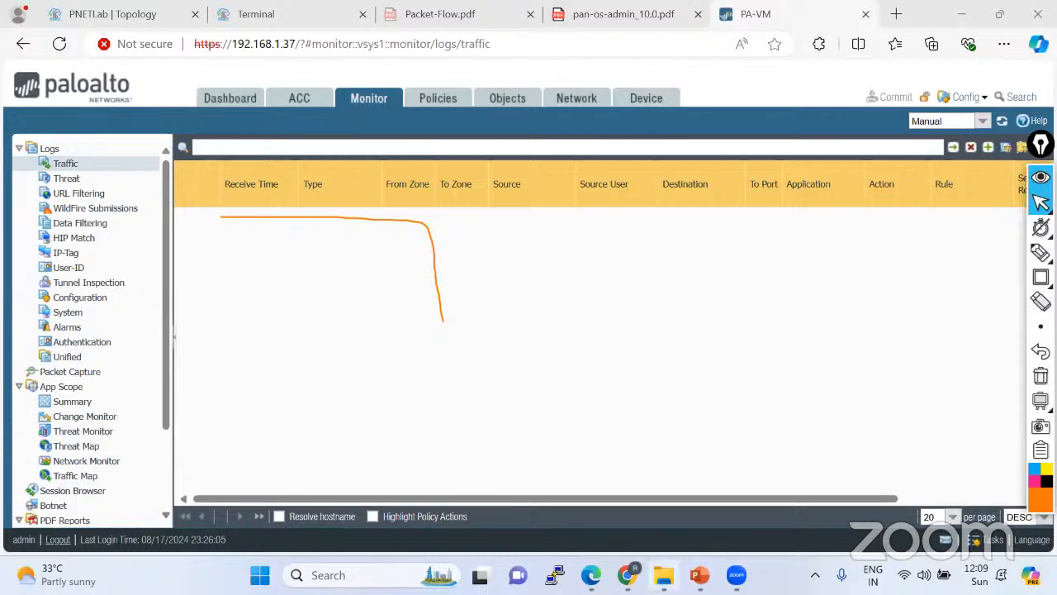
Bring up the Palo_Alto_Training_By_GT deck and select slide 11 listing Modules 1–4.
{"action": "left_click", "coordinate": [665, 508]}
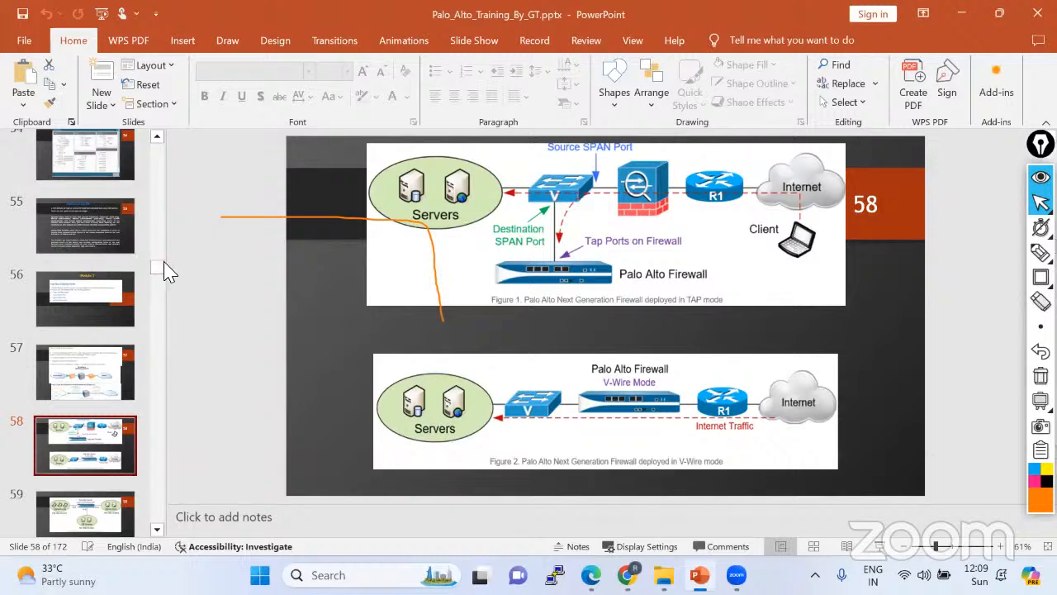
{"action": "left_click_drag", "start_coordinate": [160, 266], "coordinate": [178, 130]}
{"action": "scroll", "coordinate": [96, 405], "scroll_direction": "down", "scroll_amount": 5}
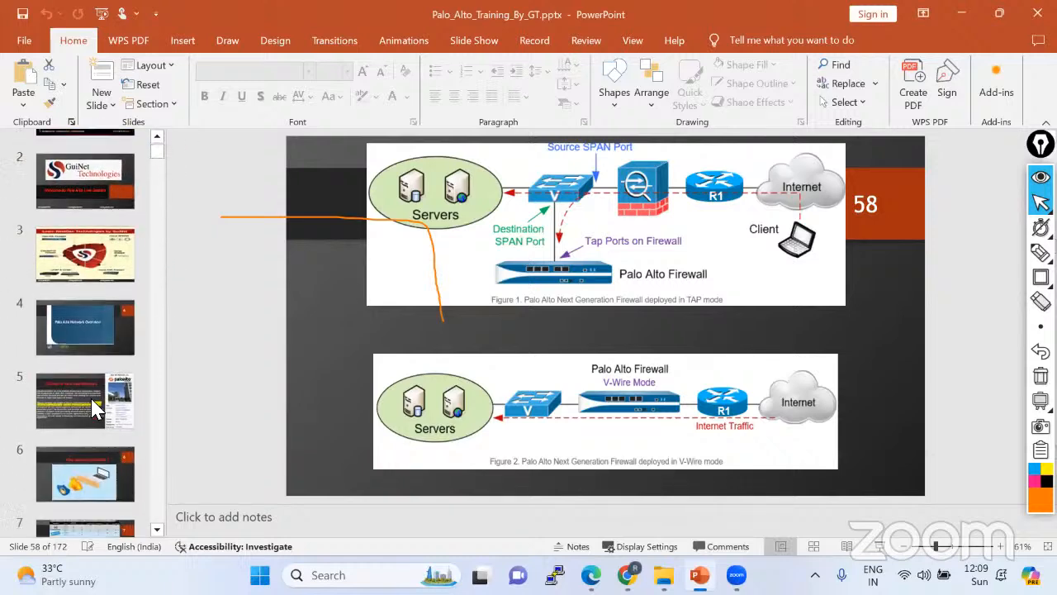
{"action": "scroll", "coordinate": [108, 333], "scroll_direction": "down", "scroll_amount": 4}
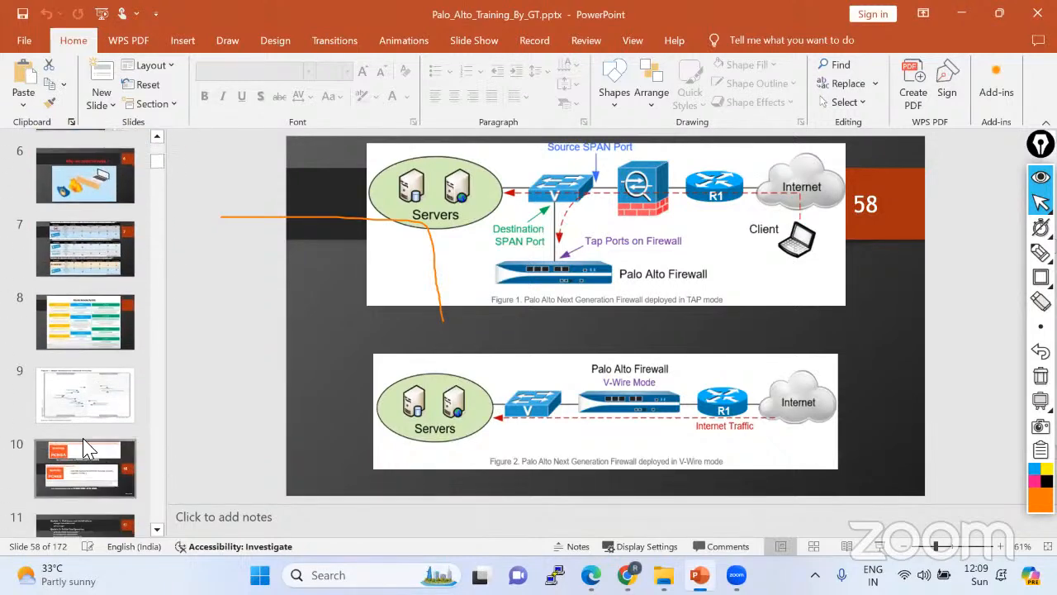
{"action": "left_click", "coordinate": [107, 475]}
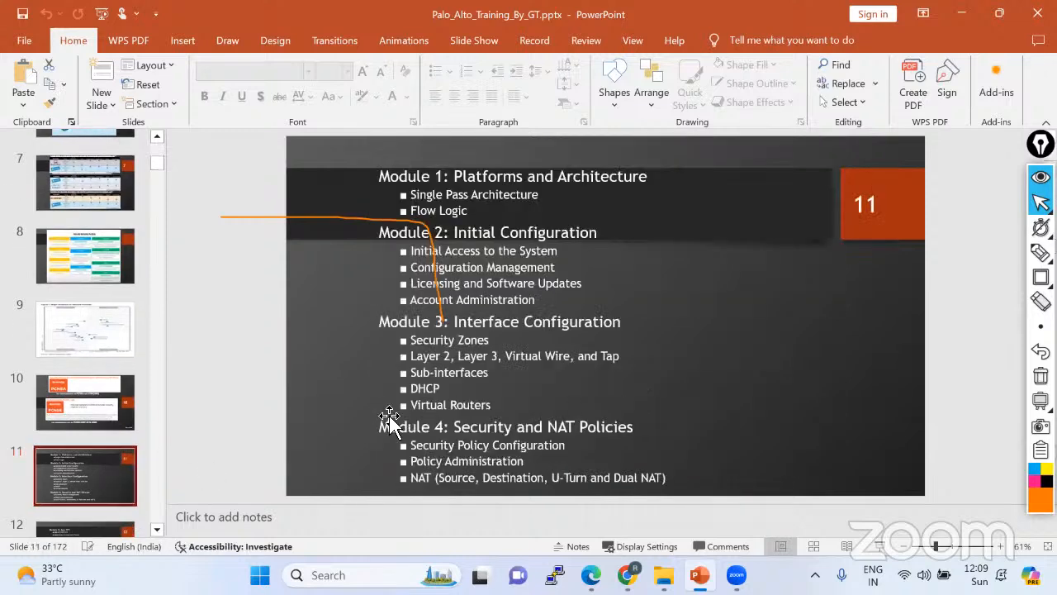
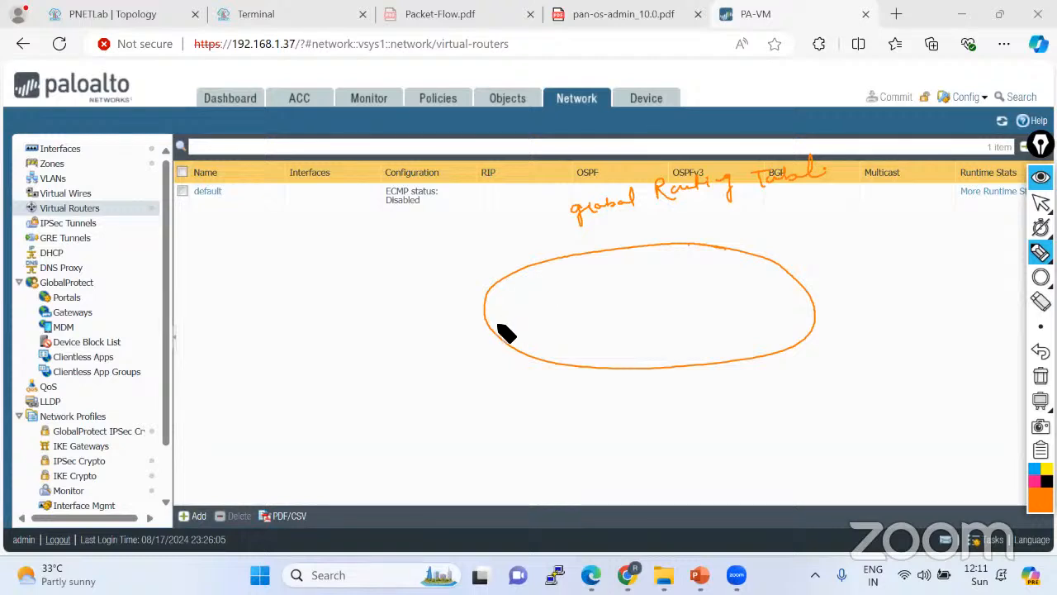
{"action": "left_click_drag", "start_coordinate": [499, 333], "coordinate": [570, 258]}
{"action": "left_click_drag", "start_coordinate": [520, 352], "coordinate": [615, 248]}
{"action": "left_click_drag", "start_coordinate": [552, 364], "coordinate": [671, 245]}
{"action": "left_click_drag", "start_coordinate": [583, 370], "coordinate": [710, 242]}
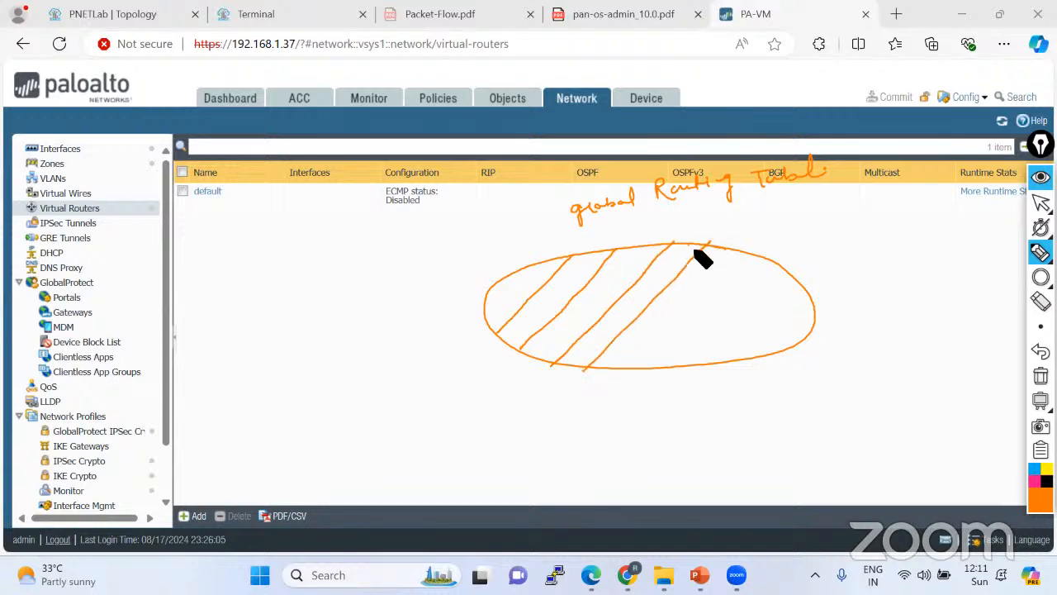
{"action": "left_click_drag", "start_coordinate": [629, 368], "coordinate": [751, 252]}
{"action": "left_click_drag", "start_coordinate": [692, 361], "coordinate": [785, 271]}
{"action": "left_click_drag", "start_coordinate": [742, 360], "coordinate": [812, 298]}
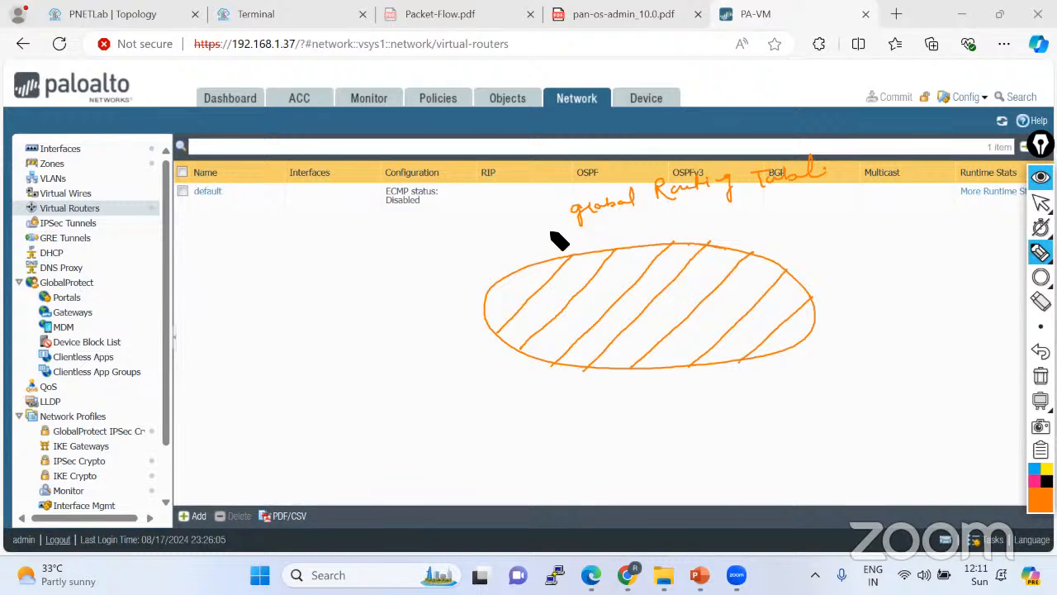
{"action": "left_click_drag", "start_coordinate": [570, 218], "coordinate": [526, 274]}
{"action": "mouse_move", "coordinate": [546, 312]}
{"action": "left_mouse_down"}
{"action": "mouse_move", "coordinate": [562, 300]}
{"action": "mouse_move", "coordinate": [597, 328]}
{"action": "mouse_move", "coordinate": [604, 312]}
{"action": "mouse_move", "coordinate": [668, 314]}
{"action": "mouse_move", "coordinate": [724, 333]}
{"action": "mouse_move", "coordinate": [725, 323]}
{"action": "mouse_move", "coordinate": [753, 324]}
{"action": "mouse_move", "coordinate": [800, 337]}
{"action": "left_mouse_up"}
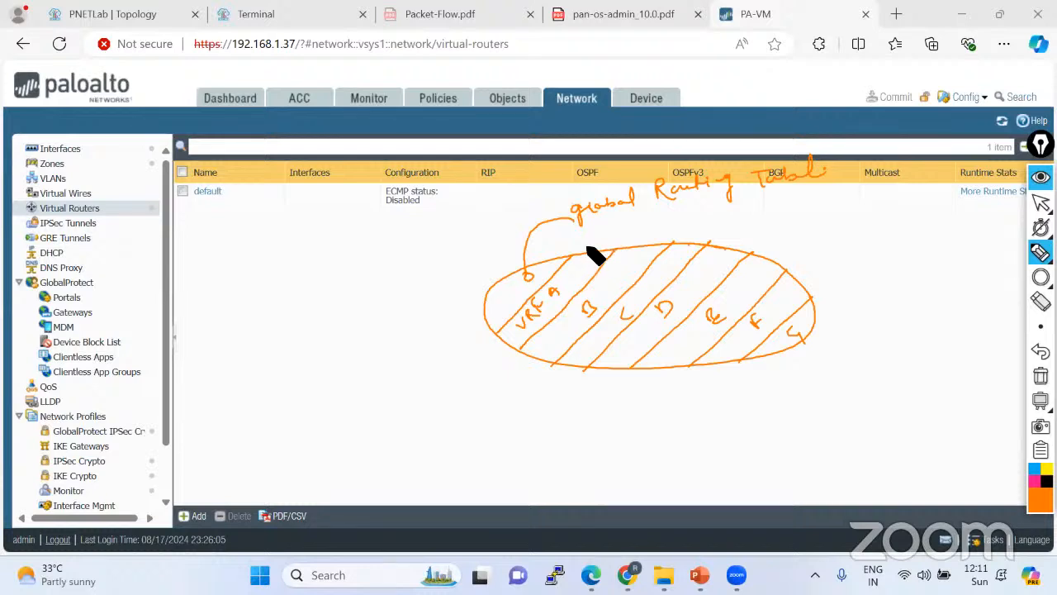
{"action": "mouse_move", "coordinate": [587, 248]}
{"action": "left_mouse_down"}
{"action": "mouse_move", "coordinate": [628, 251]}
{"action": "mouse_move", "coordinate": [691, 223]}
{"action": "mouse_move", "coordinate": [694, 246]}
{"action": "left_mouse_up"}
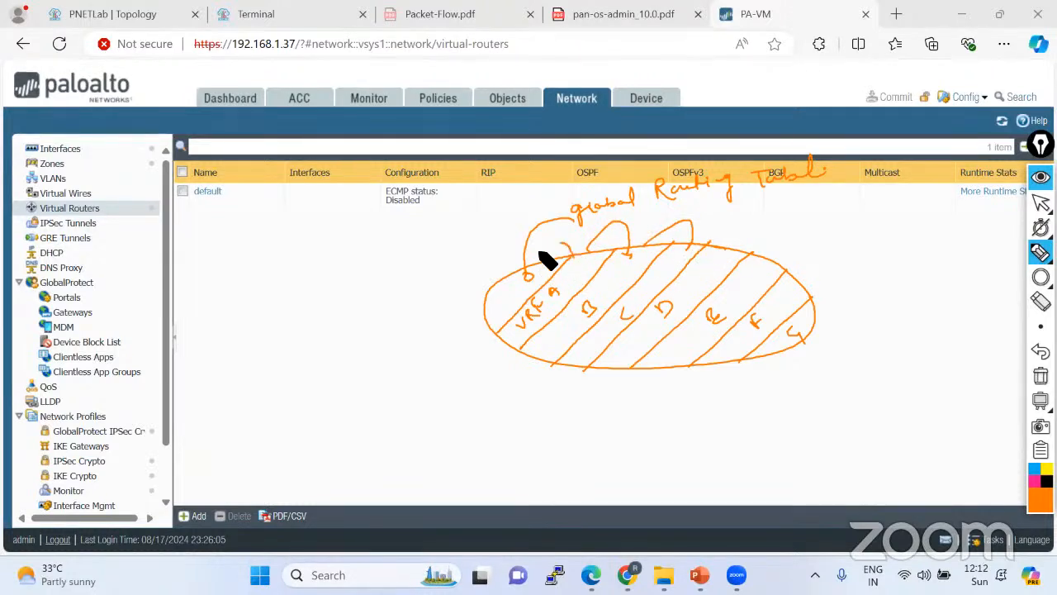
{"action": "mouse_move", "coordinate": [546, 260]}
{"action": "left_mouse_down"}
{"action": "mouse_move", "coordinate": [565, 248]}
{"action": "mouse_move", "coordinate": [538, 247]}
{"action": "left_mouse_up"}
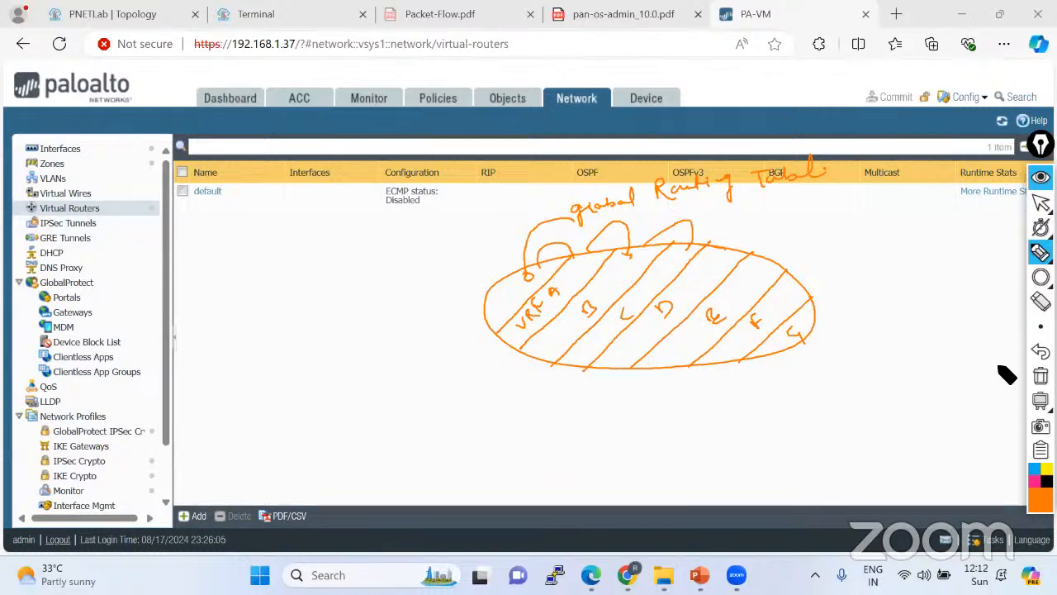
{"action": "left_click", "coordinate": [1040, 376]}
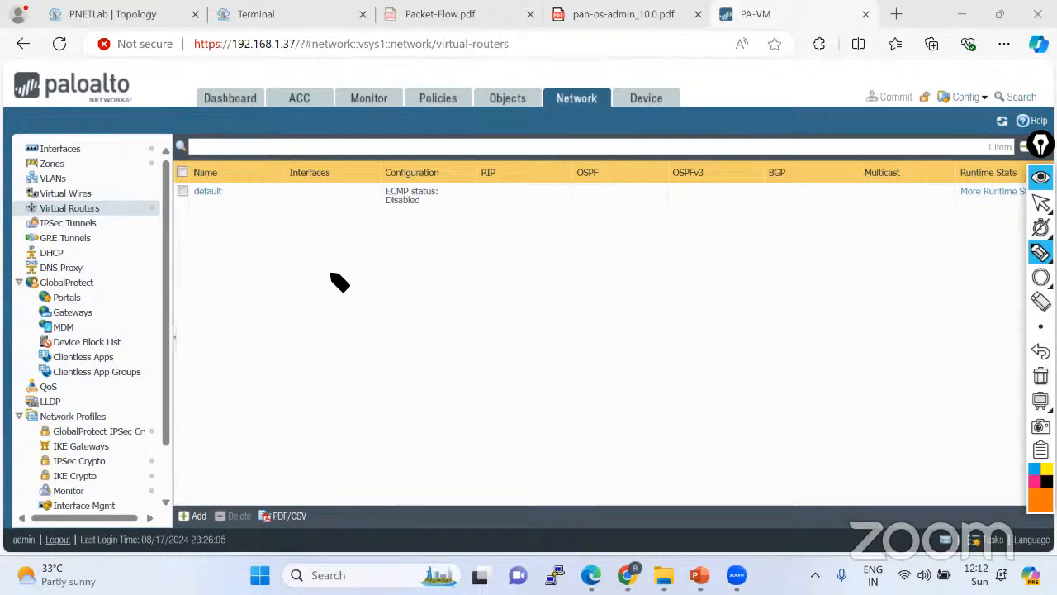
Inspect the default virtual router's settings, with ECMP still disabled, and cancel without changes.
{"action": "mouse_move", "coordinate": [243, 189]}
{"action": "left_mouse_down"}
{"action": "mouse_move", "coordinate": [201, 177]}
{"action": "mouse_move", "coordinate": [184, 206]}
{"action": "mouse_move", "coordinate": [229, 217]}
{"action": "mouse_move", "coordinate": [216, 188]}
{"action": "left_mouse_up"}
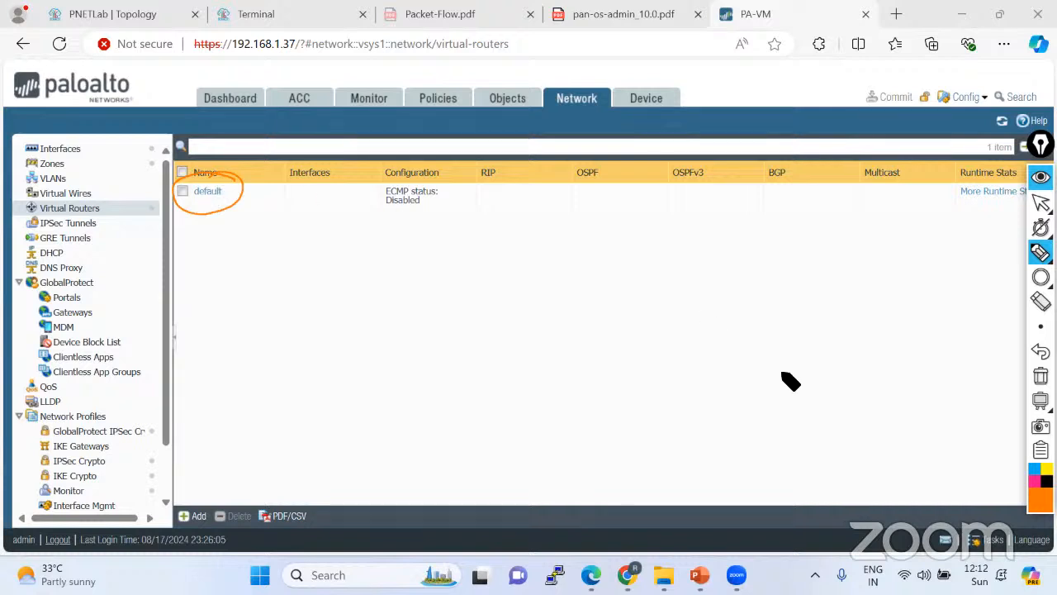
{"action": "left_click", "coordinate": [1041, 373]}
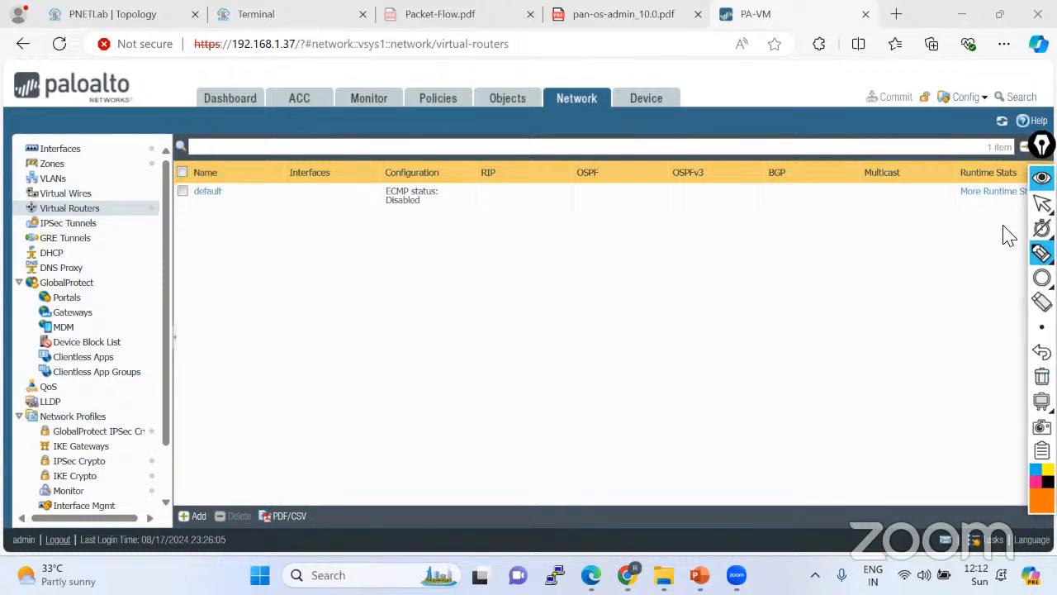
{"action": "left_click", "coordinate": [1042, 228]}
{"action": "left_click", "coordinate": [1041, 204]}
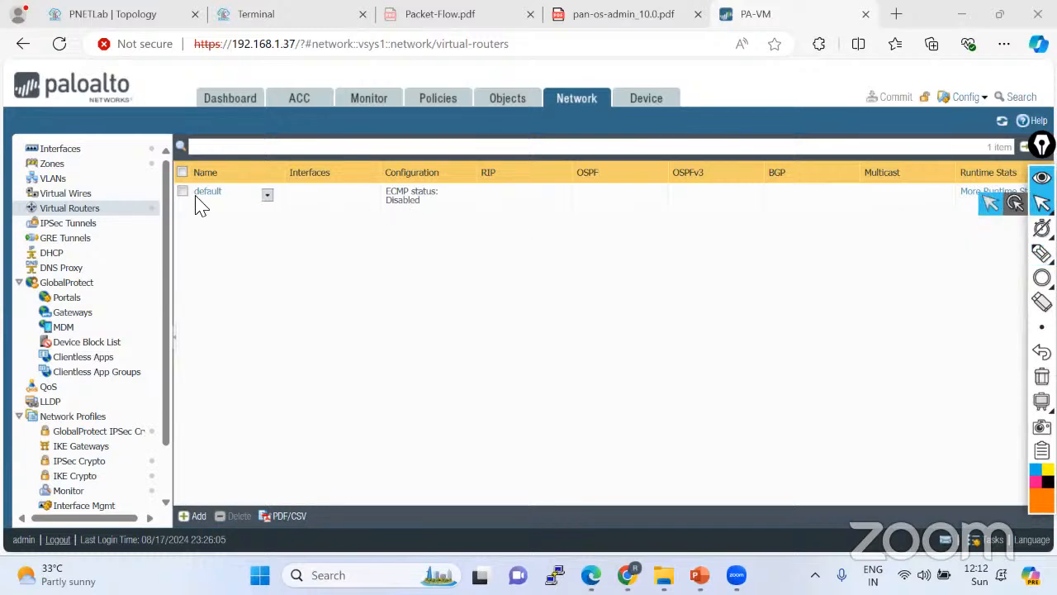
{"action": "left_click", "coordinate": [203, 192]}
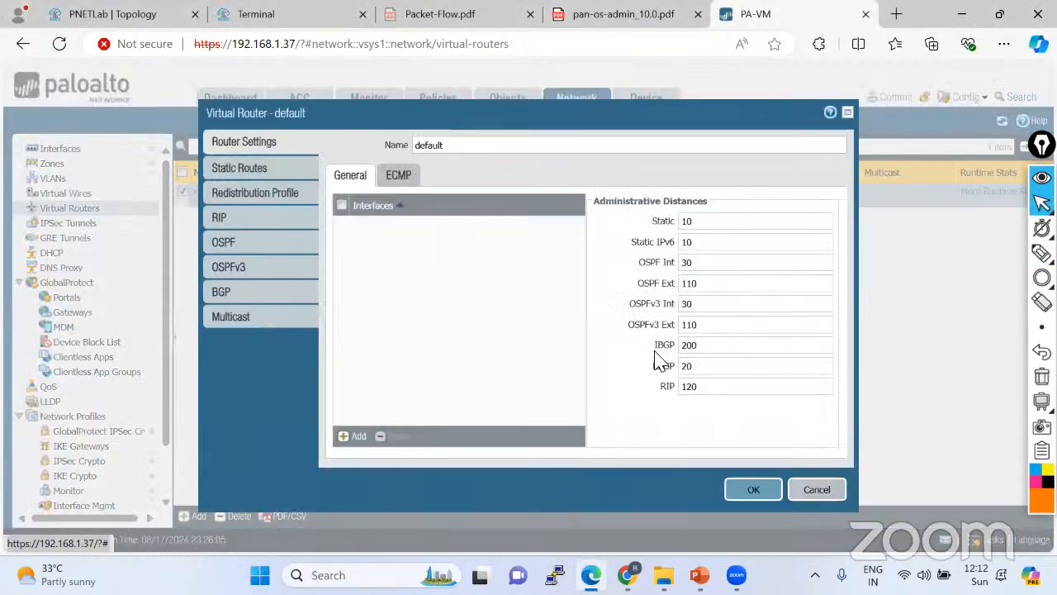
{"action": "left_click", "coordinate": [803, 490]}
Add a virtual router named GuiNet-Router and view its runtime route table, showing 0 routes.
{"action": "left_click", "coordinate": [196, 516]}
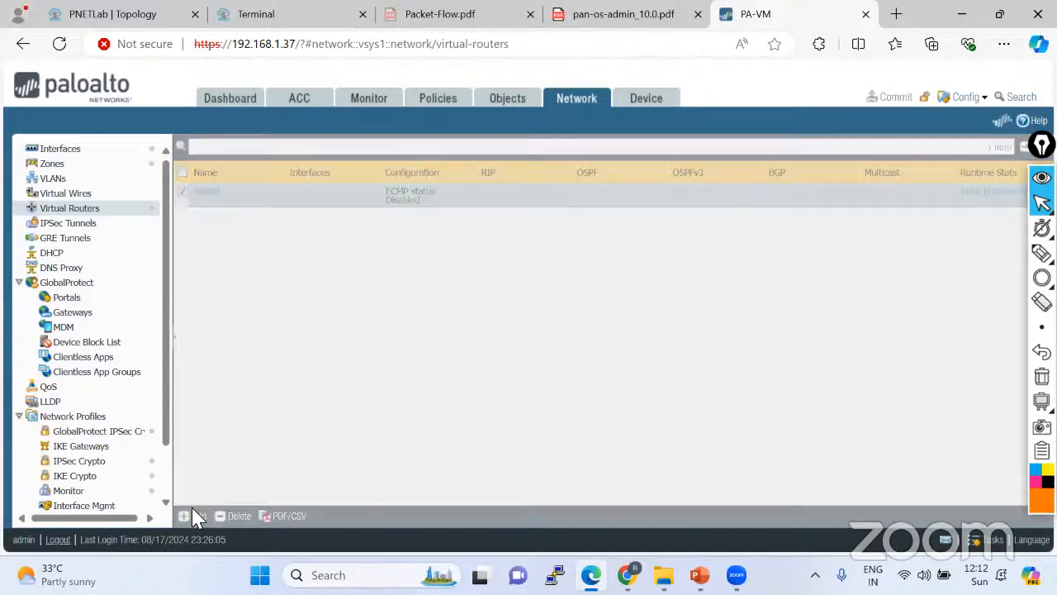
{"action": "type", "text": "G"}
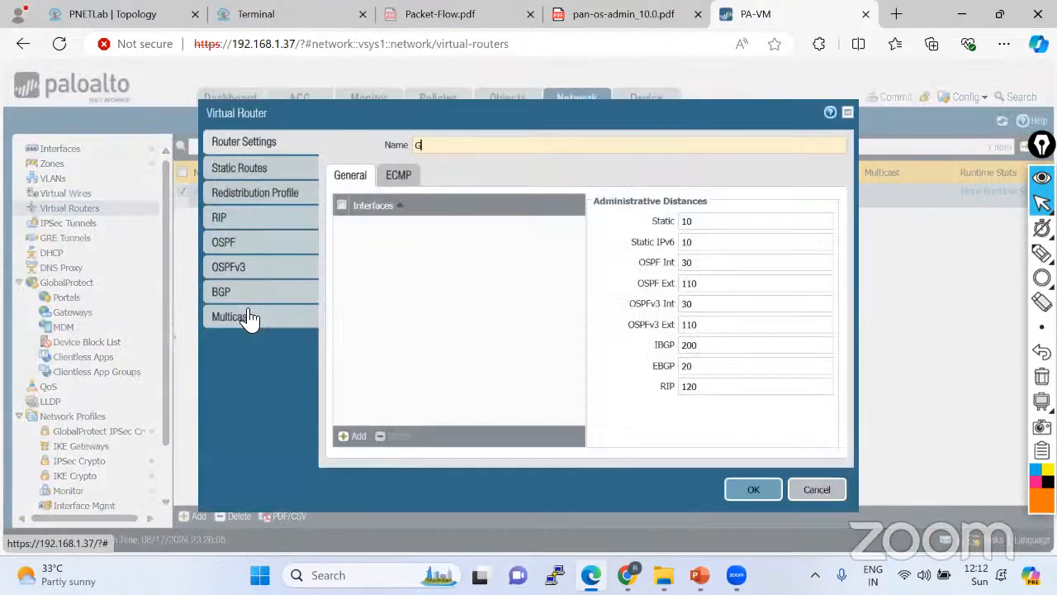
{"action": "type", "text": "uiNet-"}
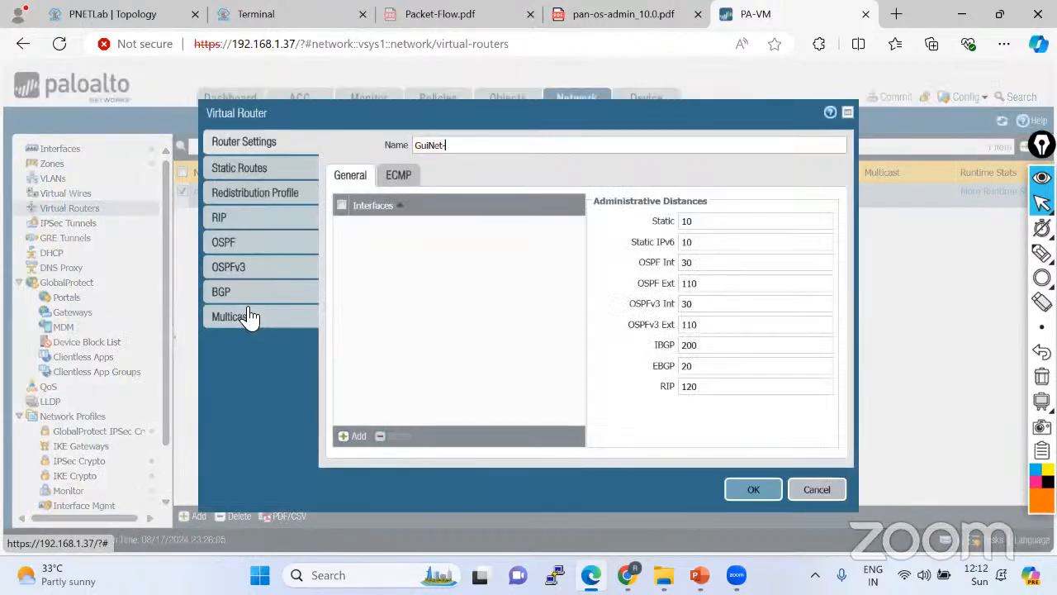
{"action": "type", "text": "Router"}
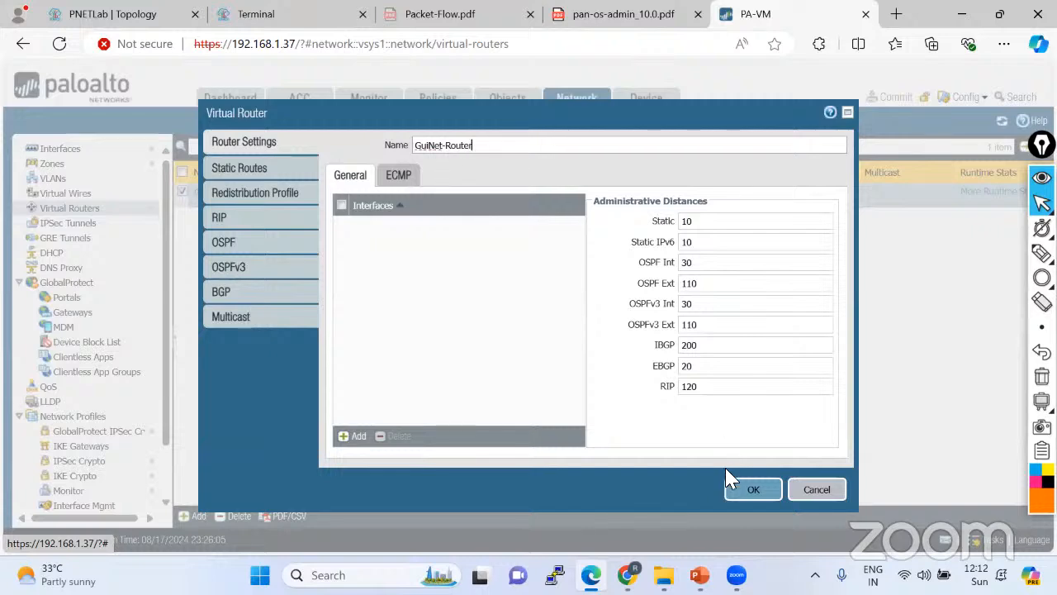
{"action": "left_click", "coordinate": [739, 488]}
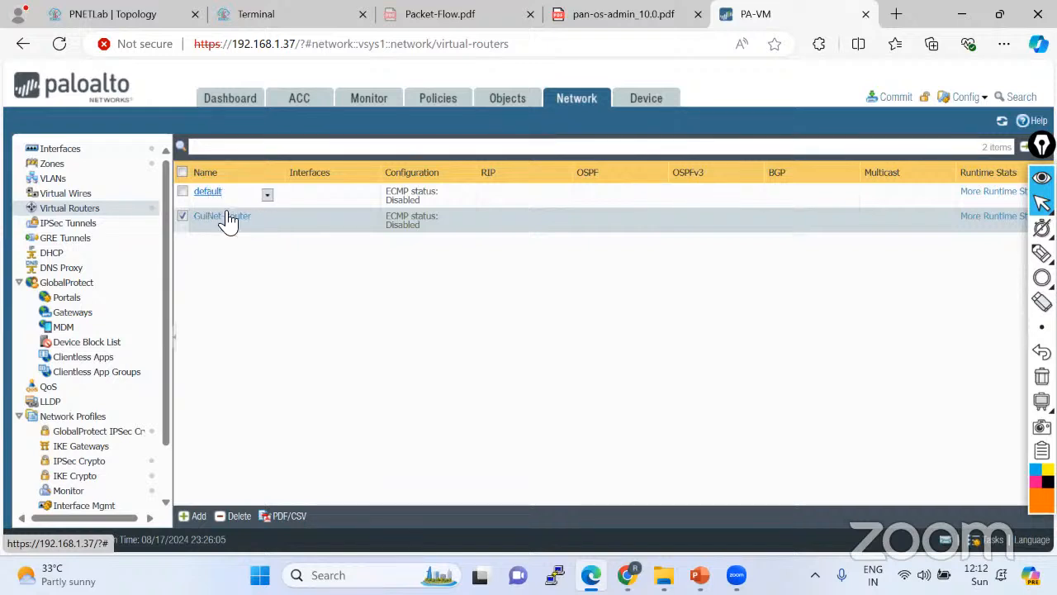
{"action": "left_click", "coordinate": [991, 217]}
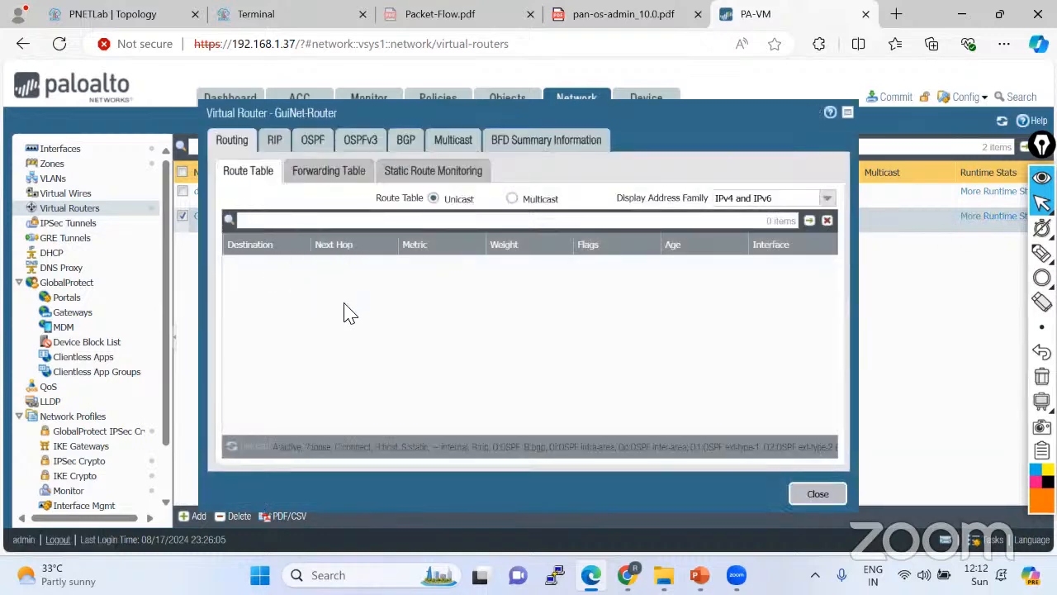
Close GuiNet-Router's stats and check the default router's runtime route table, which lists 0 routes.
{"action": "left_click", "coordinate": [819, 494]}
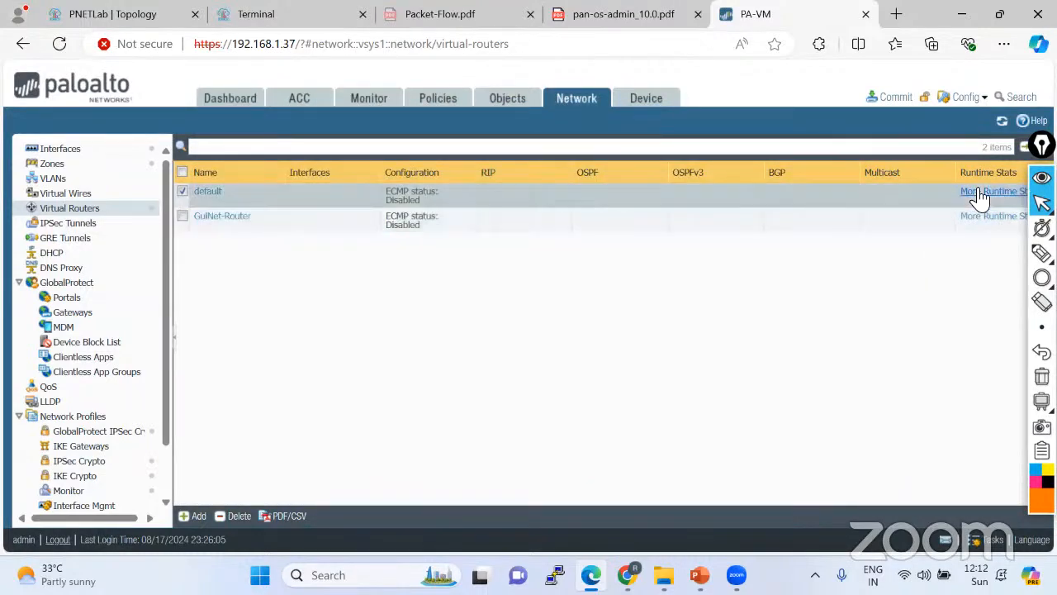
{"action": "left_click", "coordinate": [975, 192]}
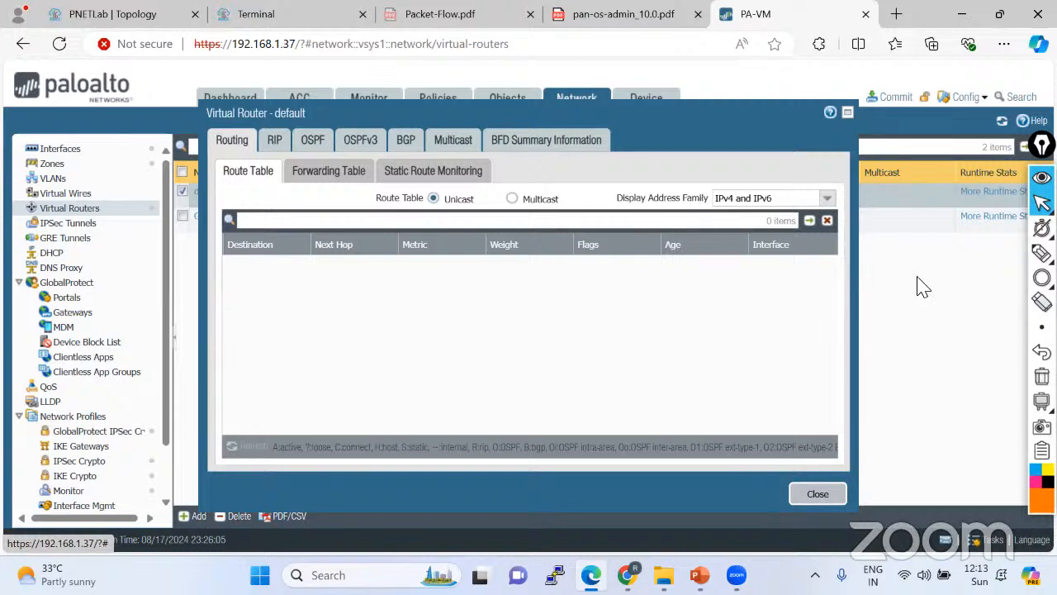
{"action": "left_click", "coordinate": [1042, 253]}
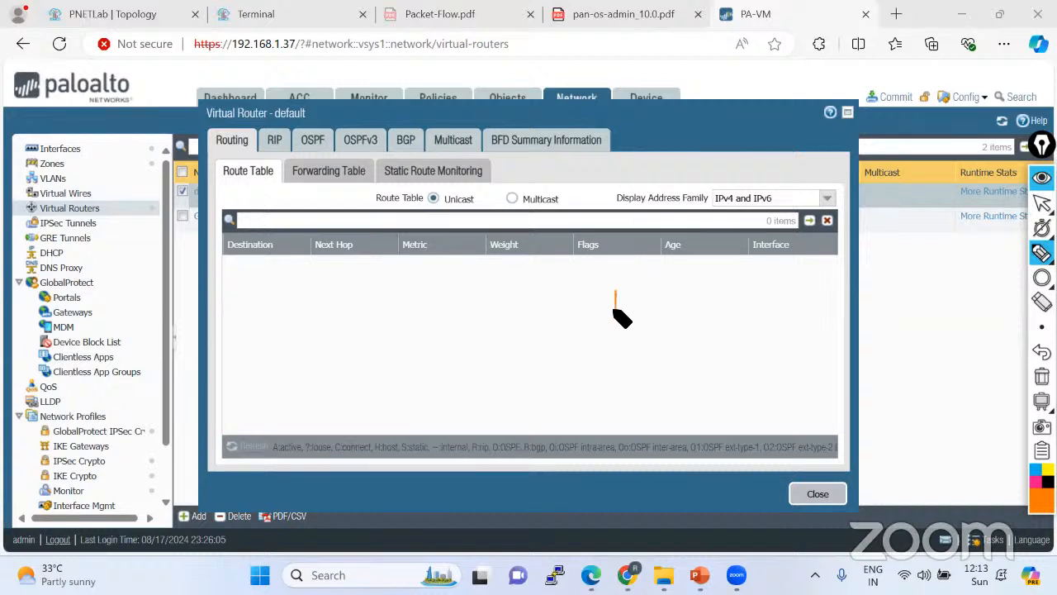
{"action": "mouse_move", "coordinate": [616, 309]}
{"action": "left_mouse_down"}
{"action": "mouse_move", "coordinate": [701, 291]}
{"action": "mouse_move", "coordinate": [707, 307]}
{"action": "mouse_move", "coordinate": [814, 285]}
{"action": "left_mouse_up"}
{"action": "left_click", "coordinate": [829, 288]}
{"action": "left_click_drag", "start_coordinate": [596, 333], "coordinate": [880, 298]}
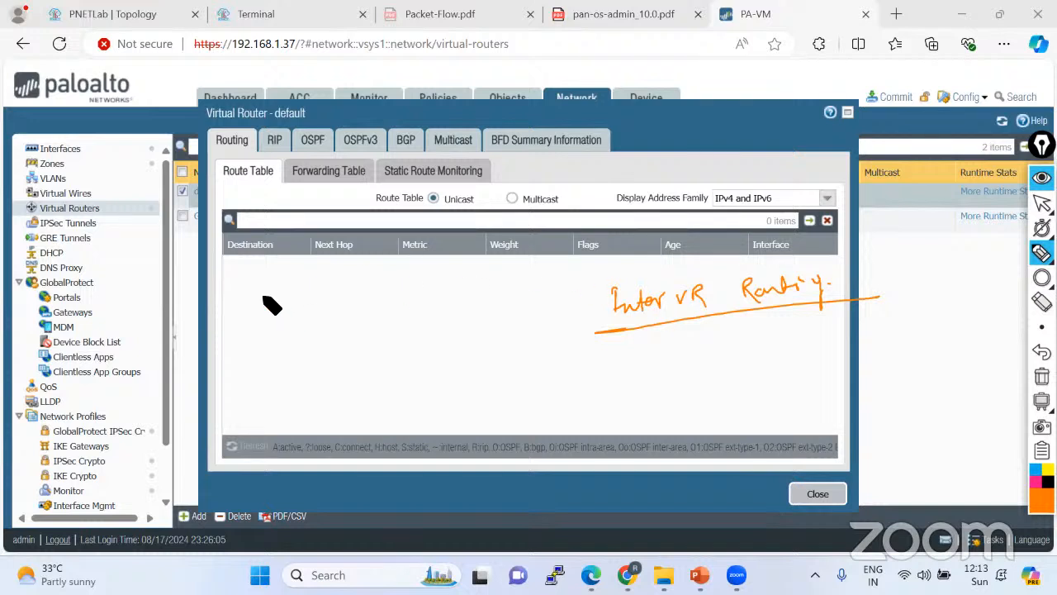
{"action": "mouse_move", "coordinate": [263, 289]}
{"action": "left_mouse_down"}
{"action": "mouse_move", "coordinate": [298, 297]}
{"action": "mouse_move", "coordinate": [403, 216]}
{"action": "mouse_move", "coordinate": [441, 213]}
{"action": "mouse_move", "coordinate": [443, 198]}
{"action": "mouse_move", "coordinate": [501, 170]}
{"action": "mouse_move", "coordinate": [517, 177]}
{"action": "left_mouse_up"}
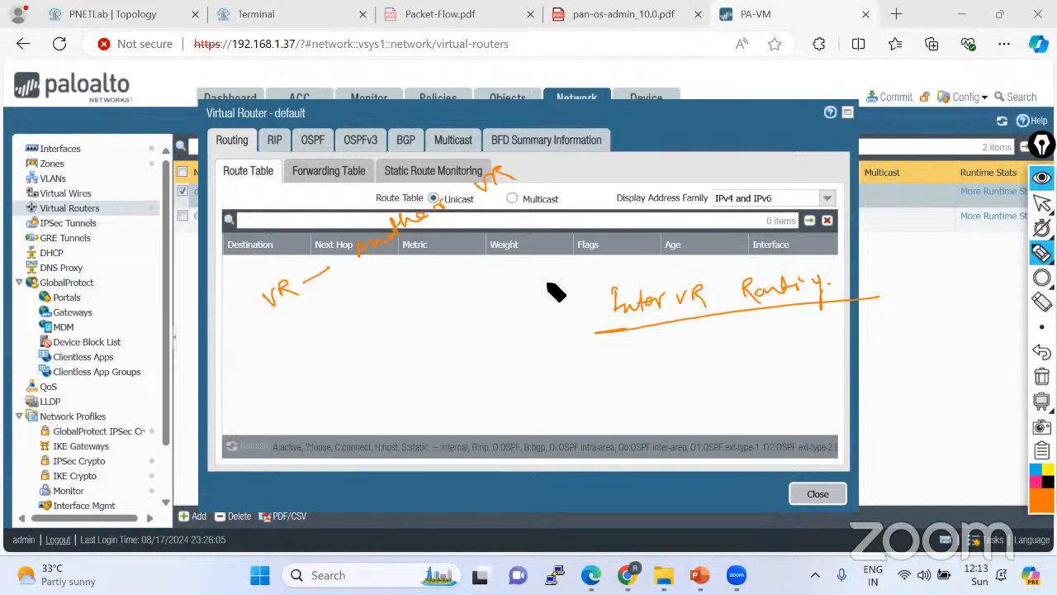
{"action": "mouse_move", "coordinate": [603, 251]}
{"action": "left_mouse_down"}
{"action": "mouse_move", "coordinate": [875, 265]}
{"action": "mouse_move", "coordinate": [578, 234]}
{"action": "left_mouse_up"}
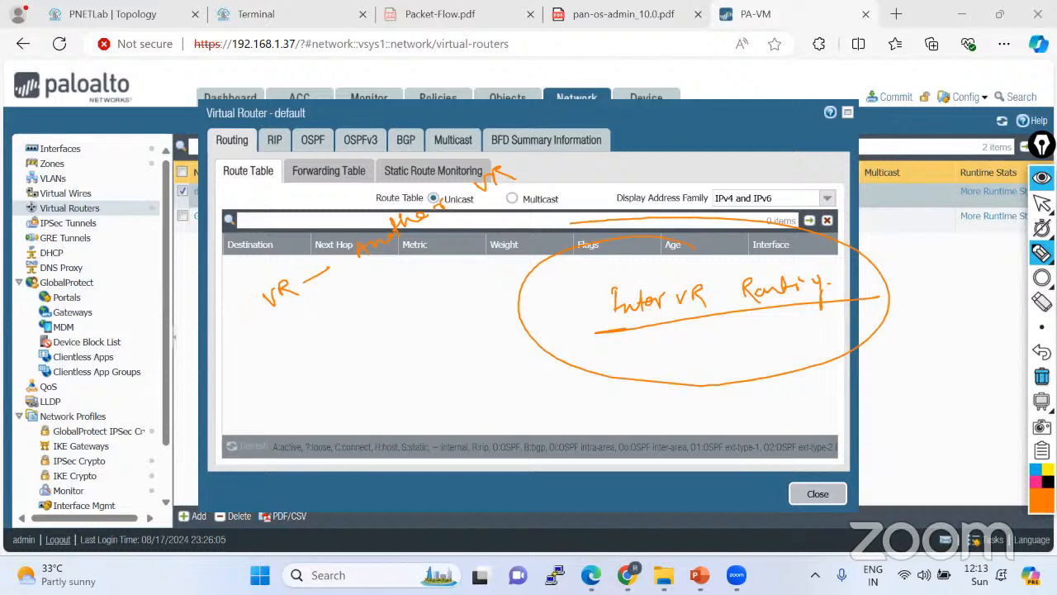
{"action": "left_click", "coordinate": [1042, 376]}
{"action": "left_click", "coordinate": [1041, 202]}
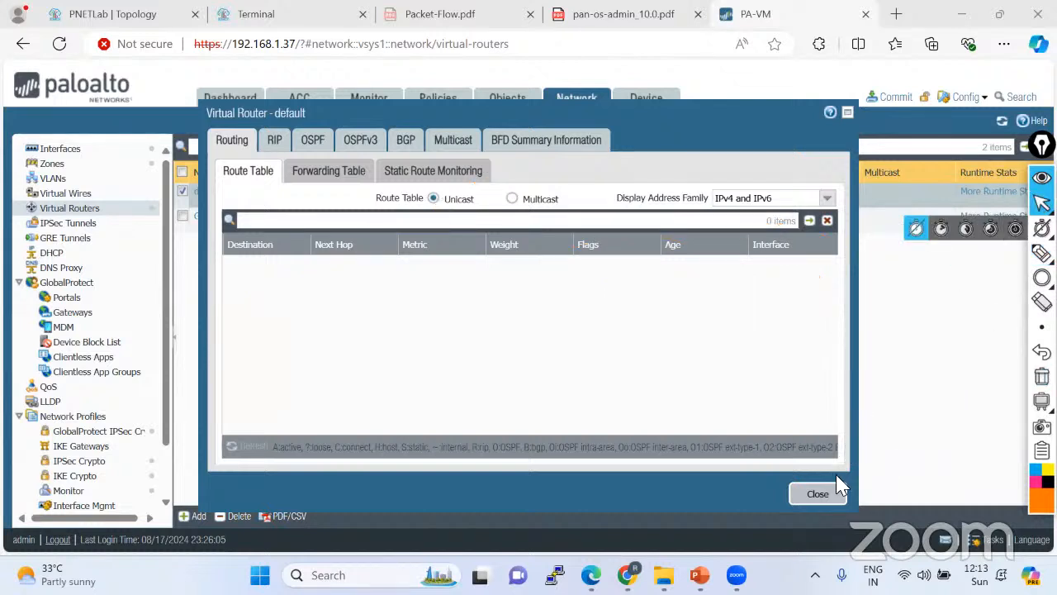
{"action": "left_click", "coordinate": [820, 495]}
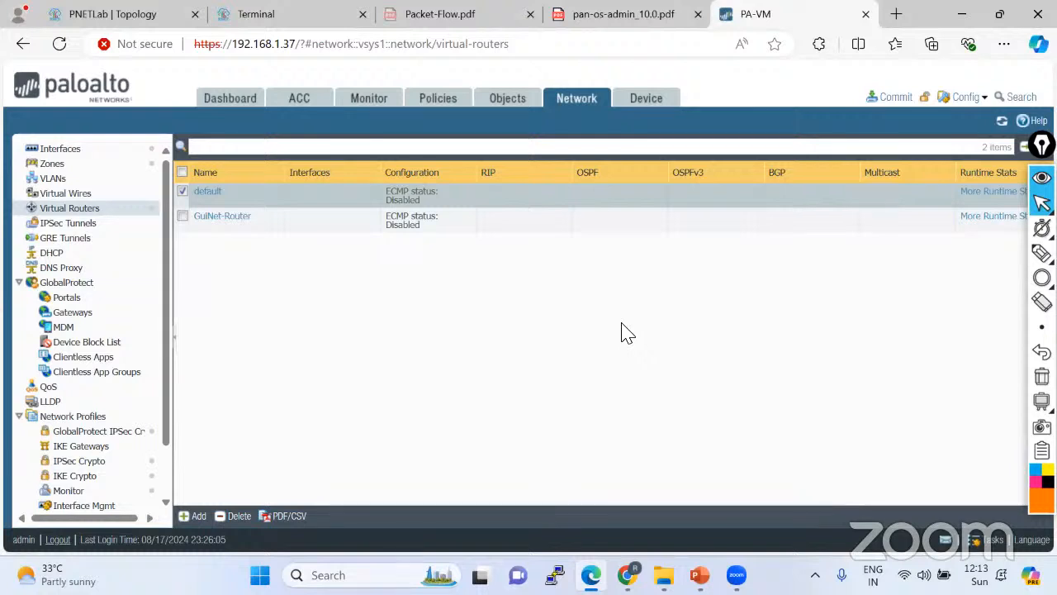
Make ethernet1/3 a Layer3 interface on the default router in a new security zone TEST.
{"action": "left_click", "coordinate": [1041, 202]}
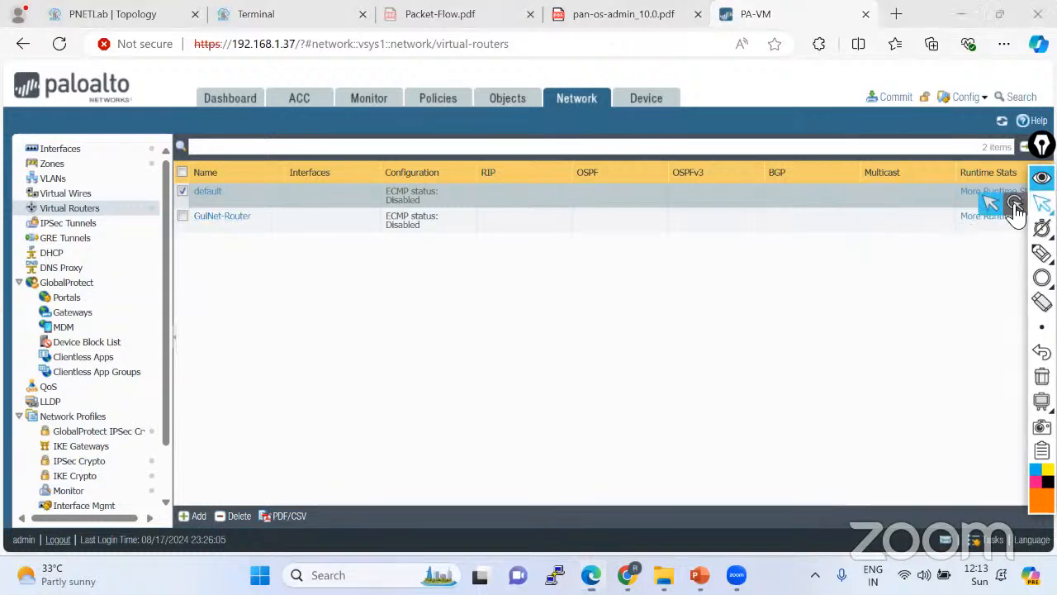
{"action": "left_click", "coordinate": [59, 148]}
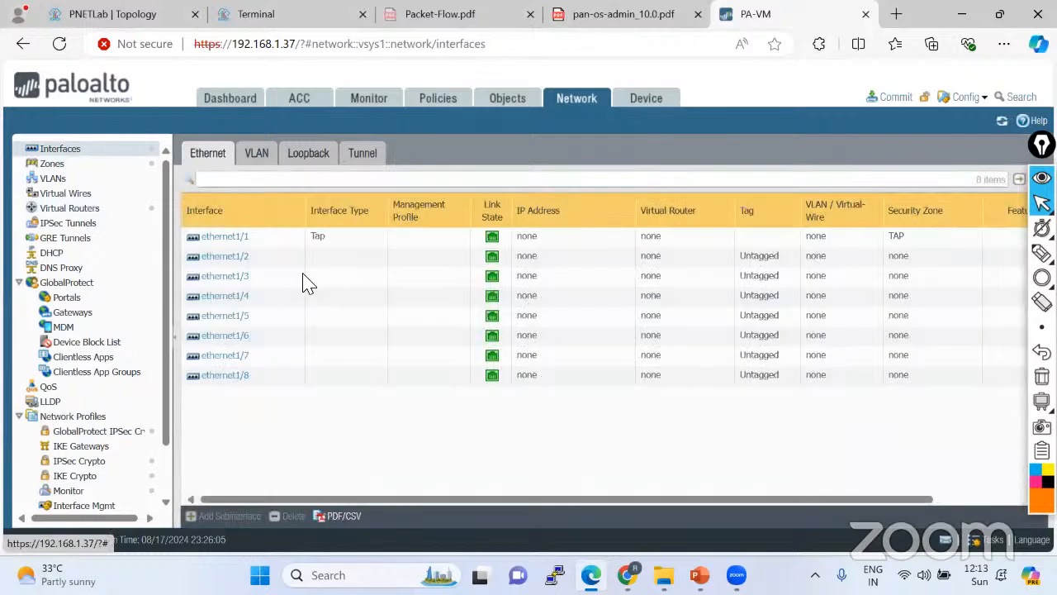
{"action": "left_click", "coordinate": [223, 276]}
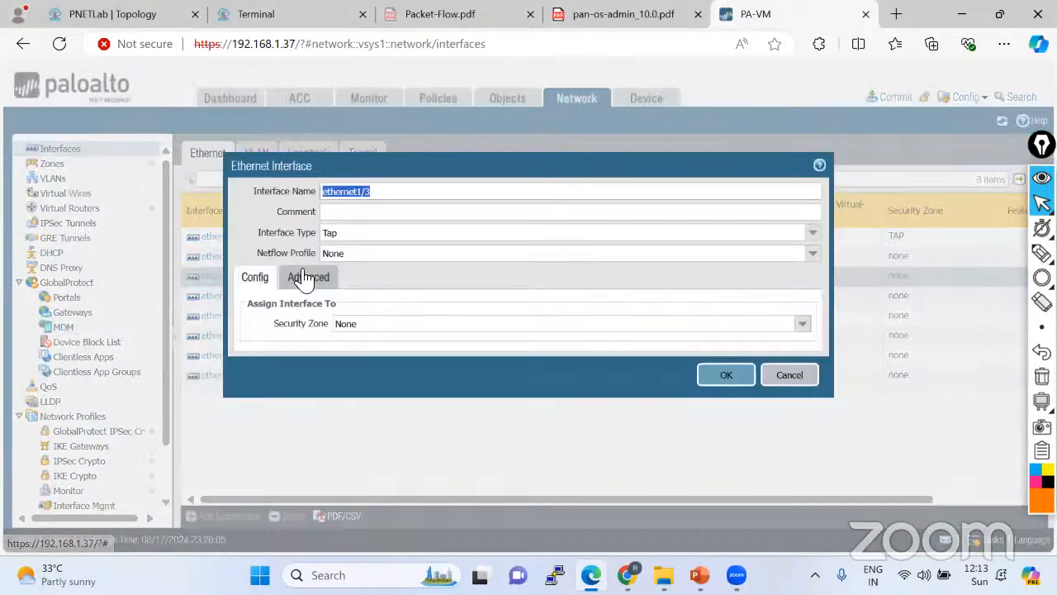
{"action": "left_click", "coordinate": [813, 233]}
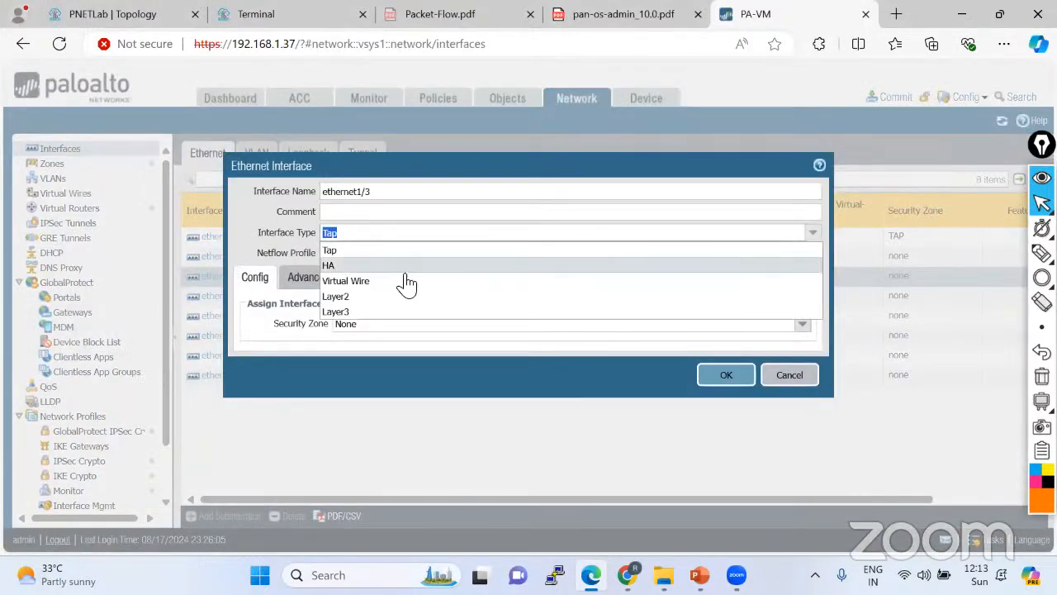
{"action": "left_click", "coordinate": [343, 315]}
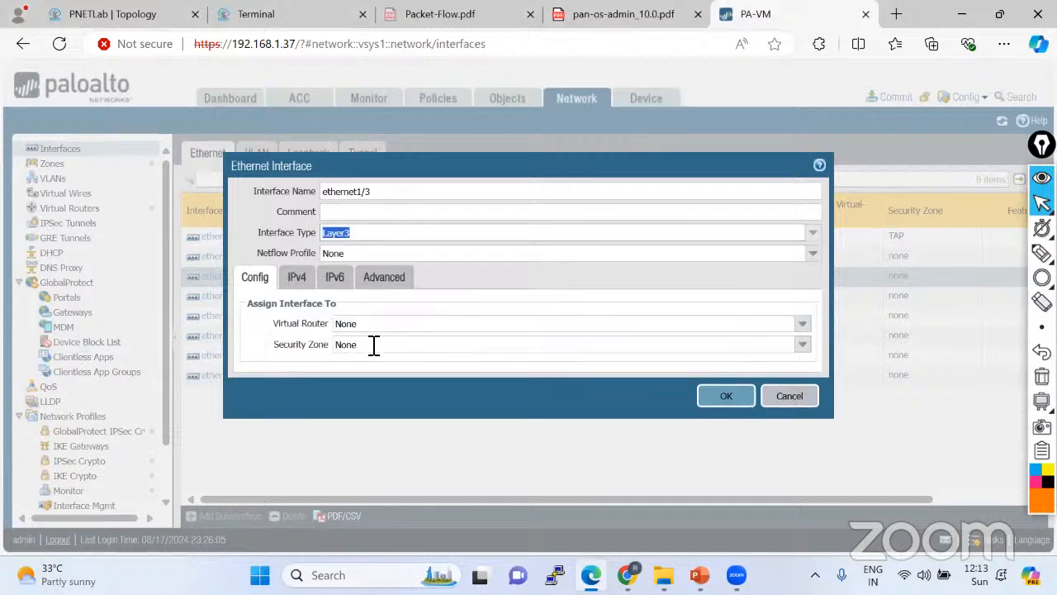
{"action": "left_click", "coordinate": [802, 323]}
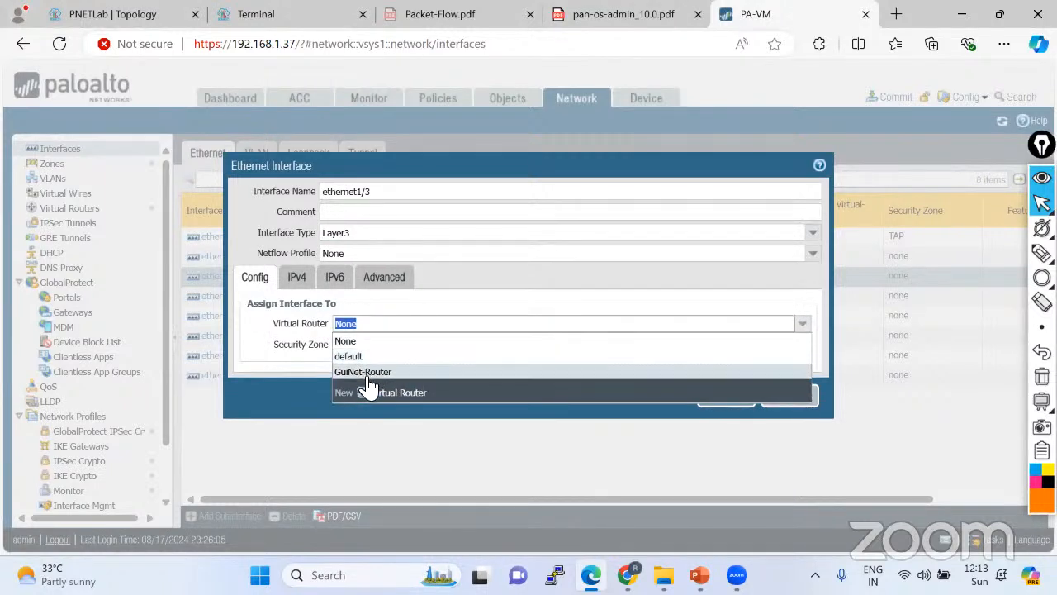
{"action": "left_click", "coordinate": [353, 357]}
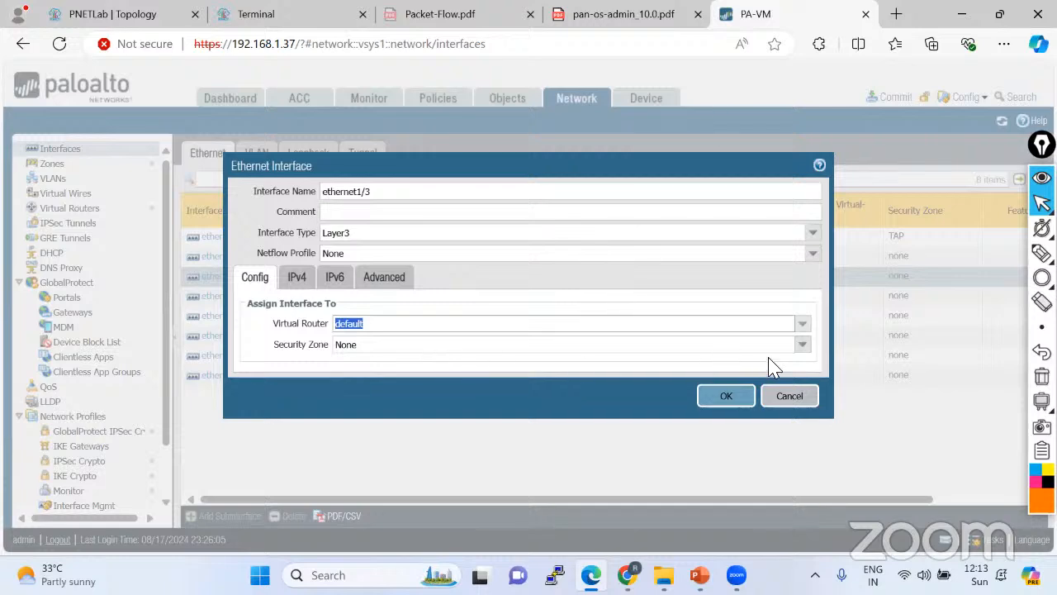
{"action": "left_click", "coordinate": [802, 344]}
{"action": "left_click", "coordinate": [371, 382]}
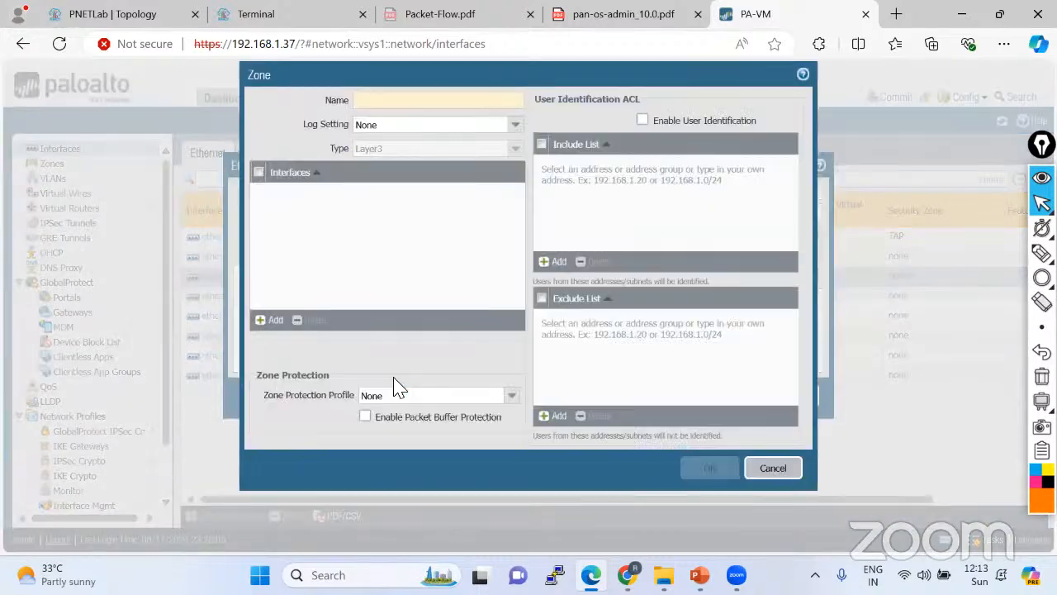
{"action": "type", "text": "TEST"}
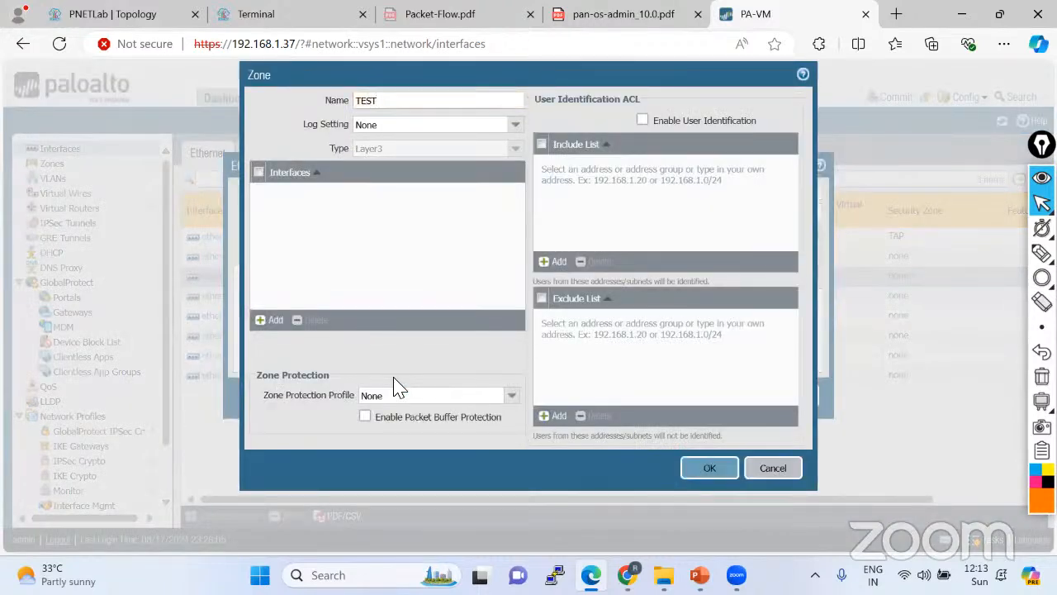
{"action": "left_click", "coordinate": [709, 467]}
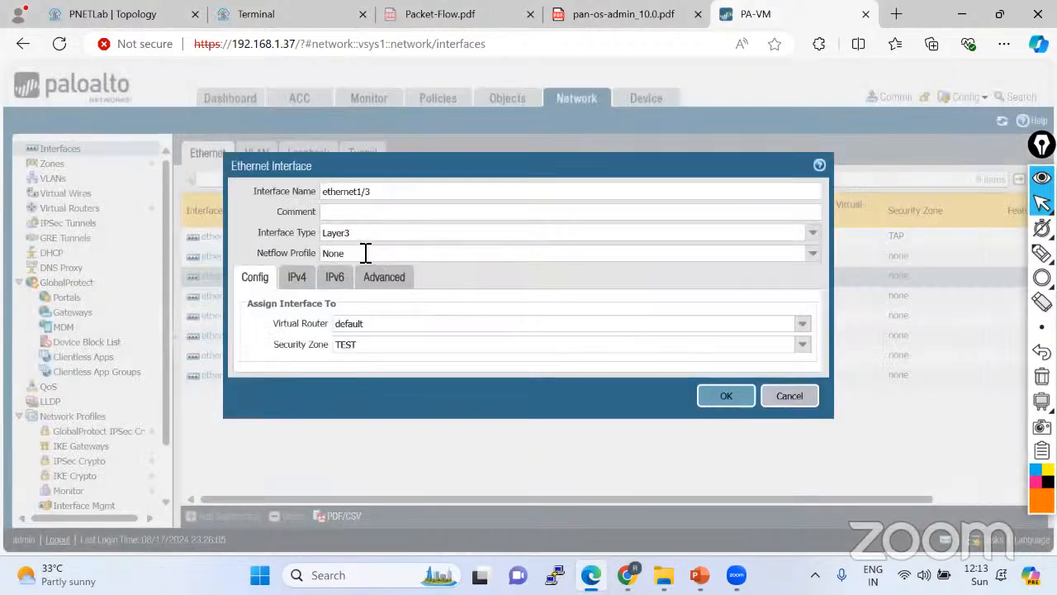
Give ethernet1/3 the IPv4 address 10.10.10.10/24 and apply the interface settings.
{"action": "left_click", "coordinate": [297, 281]}
{"action": "left_click", "coordinate": [252, 434]}
{"action": "type", "text": "1"}
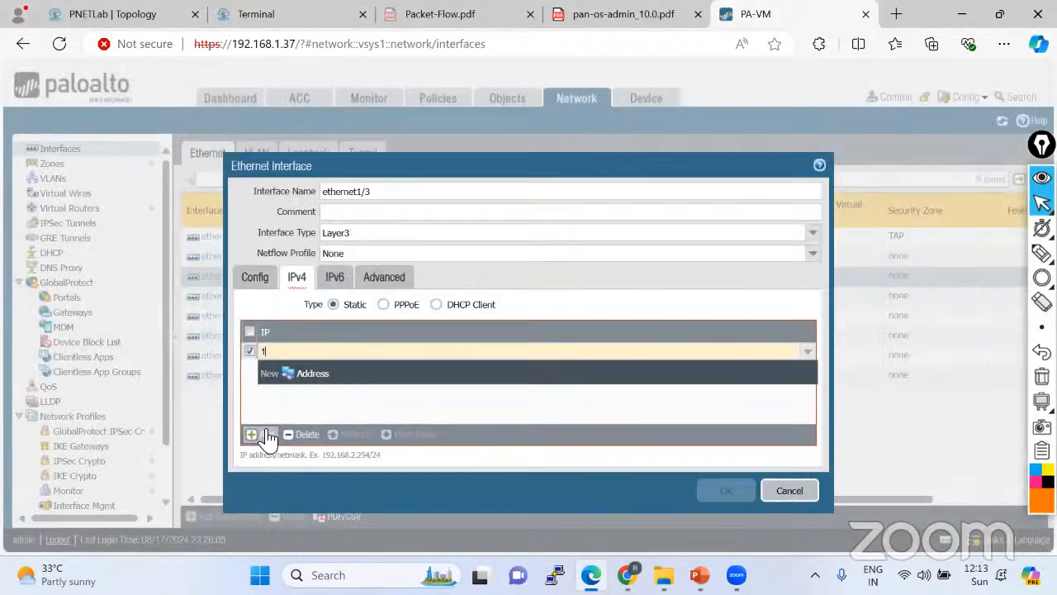
{"action": "type", "text": "0.10.10.10"}
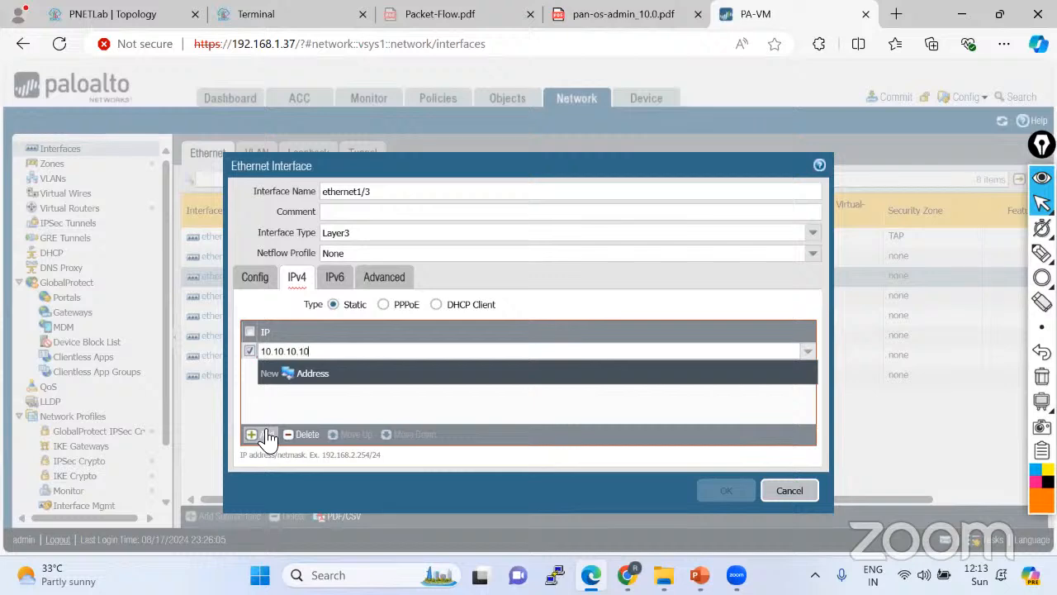
{"action": "type", "text": "/24"}
{"action": "left_click", "coordinate": [288, 402]}
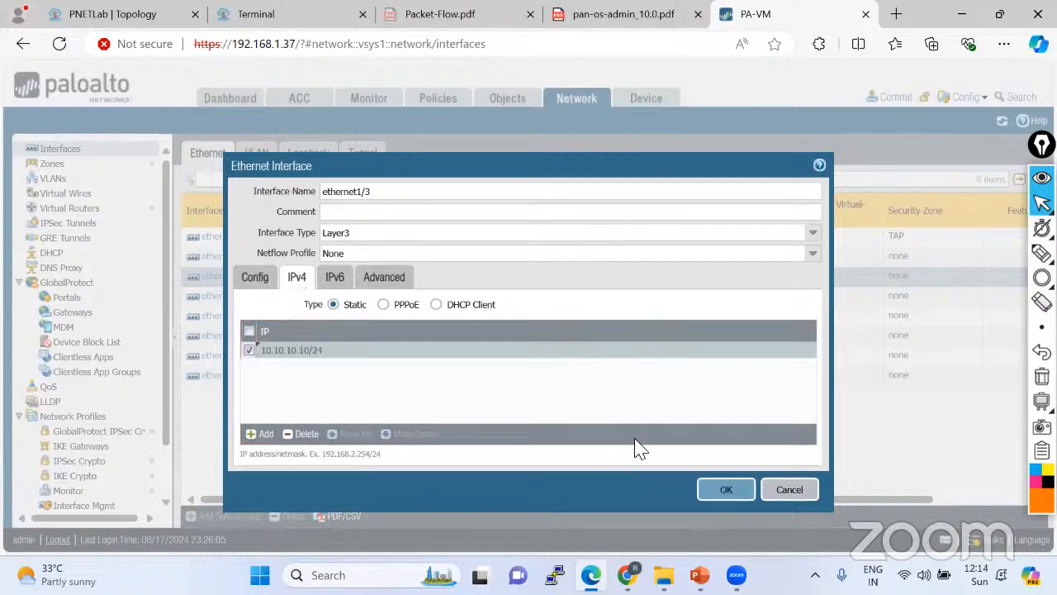
{"action": "left_click", "coordinate": [717, 491]}
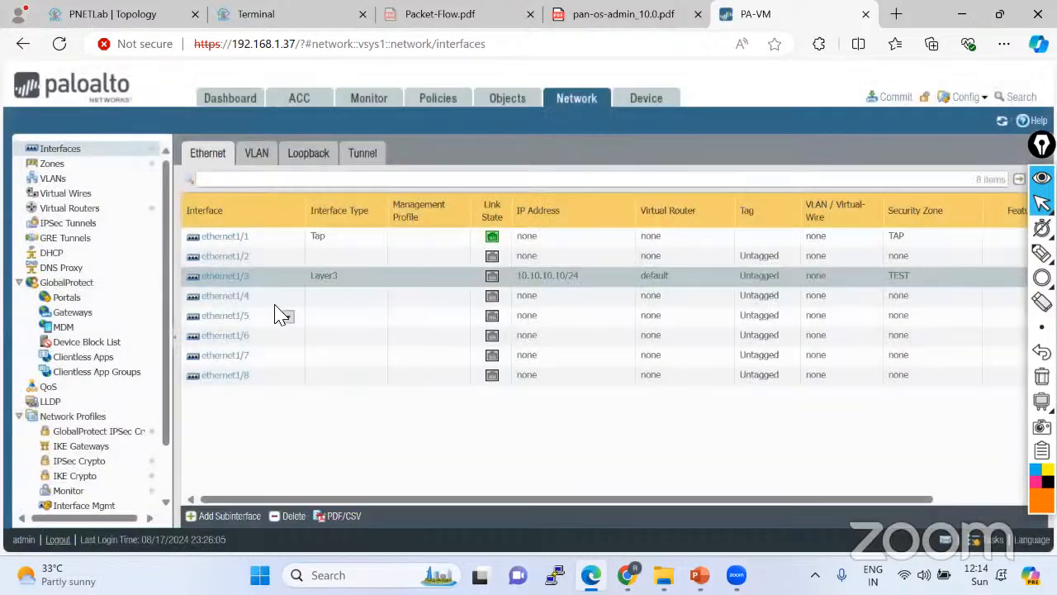
Make ethernet1/4 a Layer3 interface on GuiNet-Router in security zone TEST.
{"action": "left_click", "coordinate": [240, 303]}
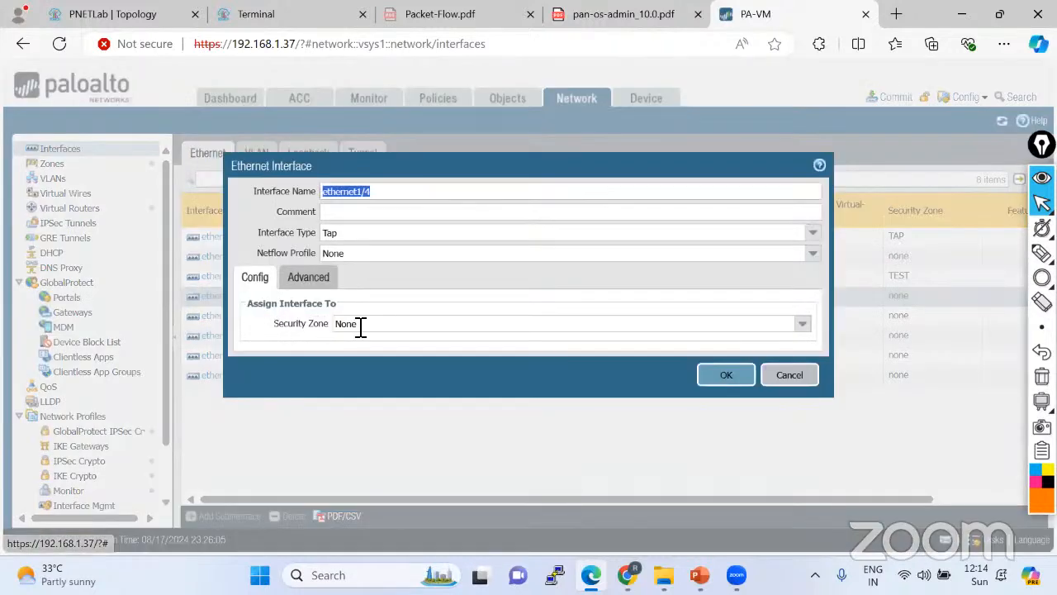
{"action": "left_click", "coordinate": [813, 233]}
{"action": "left_click", "coordinate": [400, 314]}
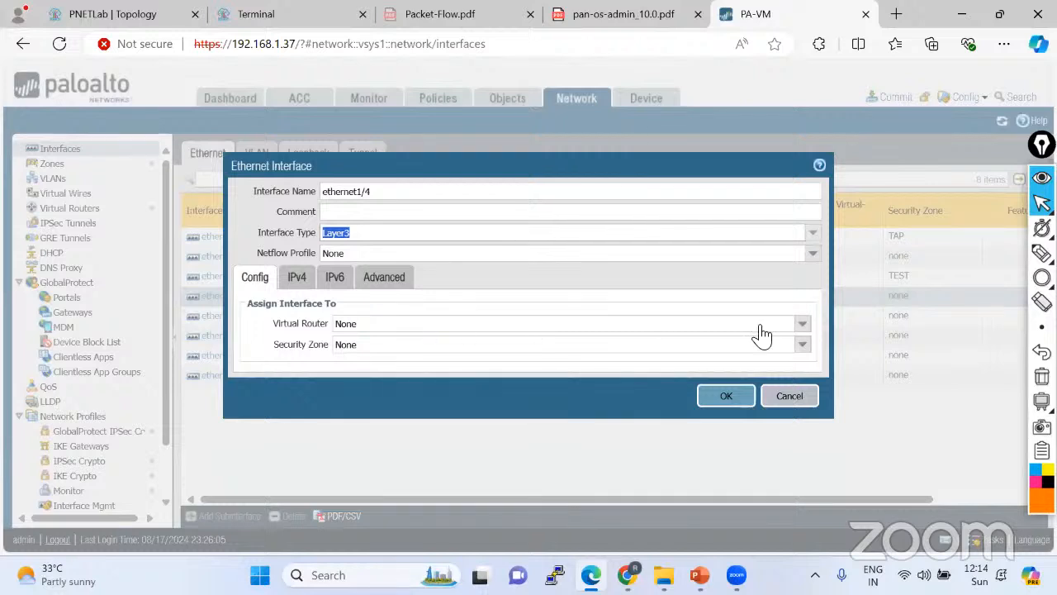
{"action": "left_click", "coordinate": [793, 327]}
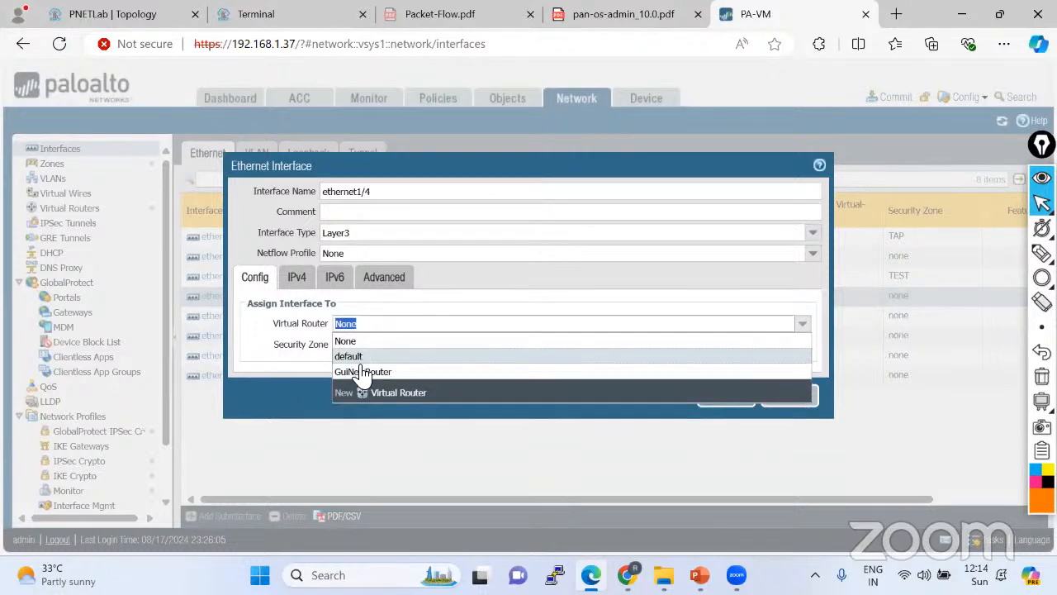
{"action": "left_click_drag", "start_coordinate": [357, 170], "coordinate": [345, 116]}
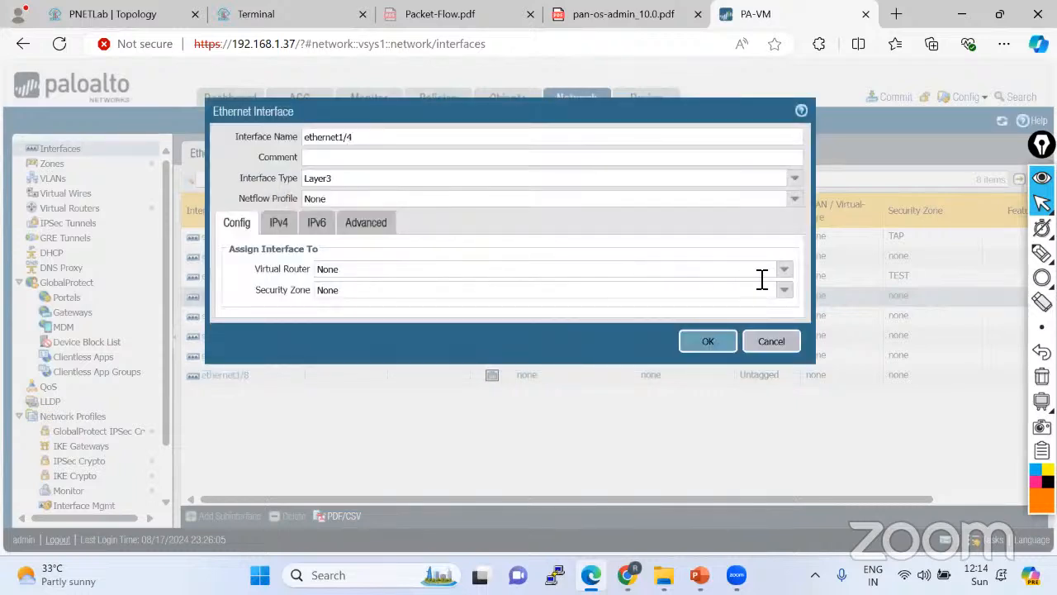
{"action": "left_click", "coordinate": [784, 270]}
{"action": "left_click", "coordinate": [345, 319]}
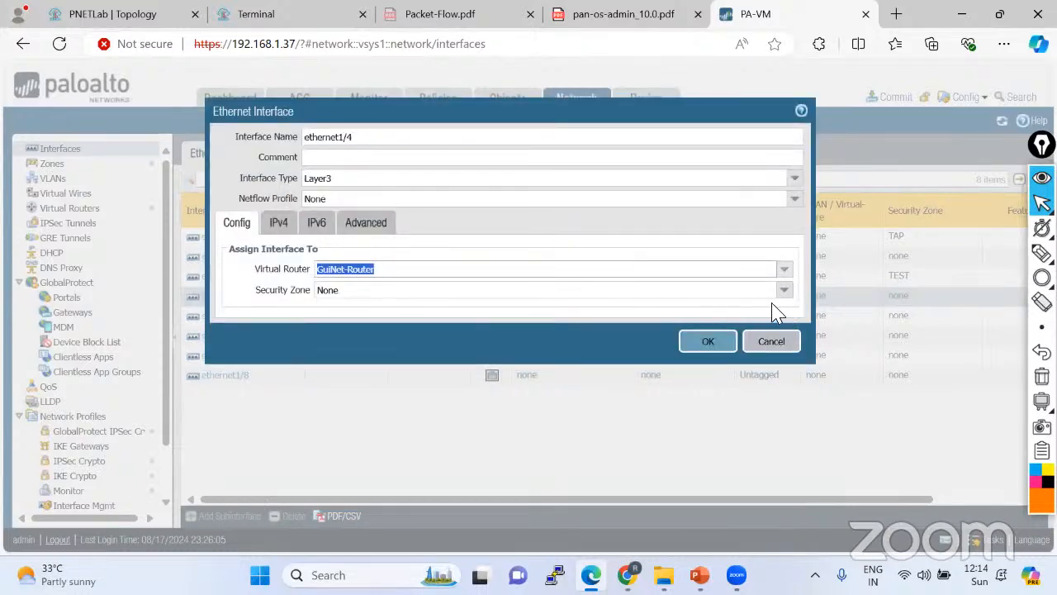
{"action": "left_click", "coordinate": [784, 289]}
{"action": "left_click", "coordinate": [368, 322]}
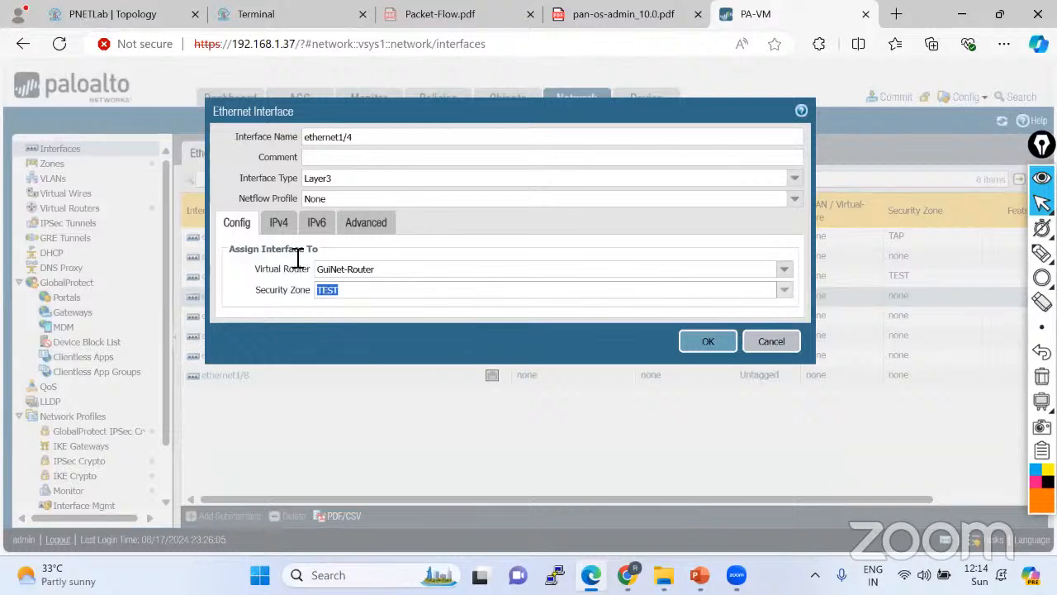
Give ethernet1/4 the IPv4 address 20.20.20.20/24 and apply the interface settings.
{"action": "left_click", "coordinate": [279, 222]}
{"action": "left_click", "coordinate": [248, 379]}
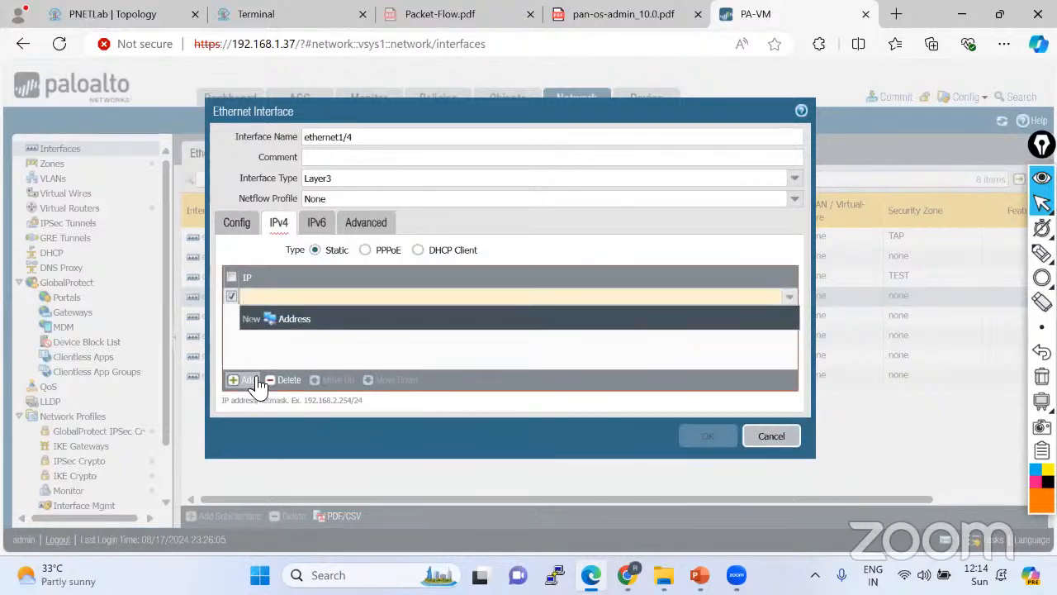
{"action": "type", "text": "20.20.20.20"}
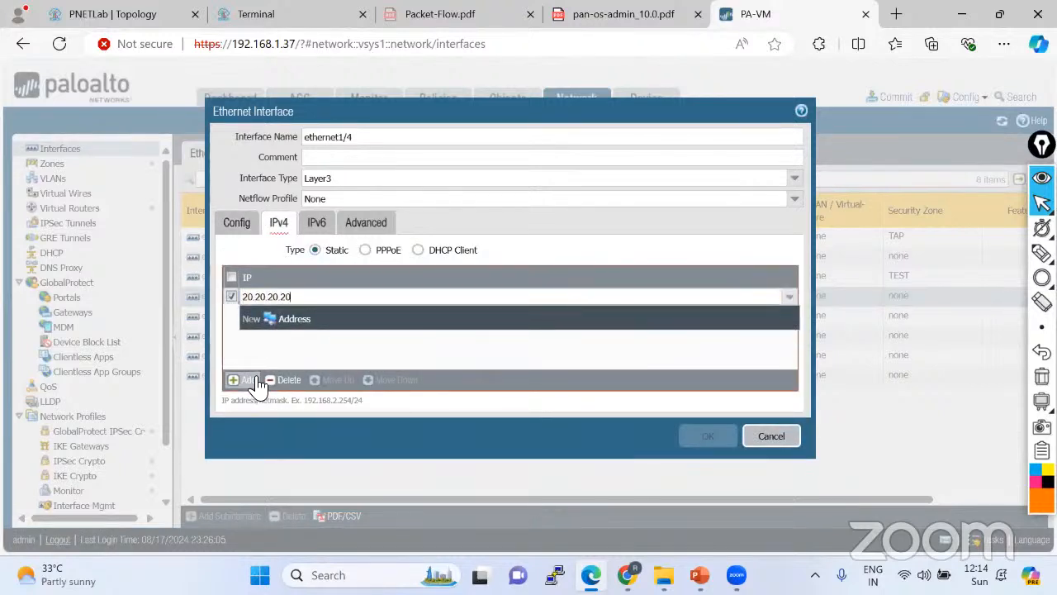
{"action": "type", "text": "/24"}
{"action": "left_click", "coordinate": [307, 338]}
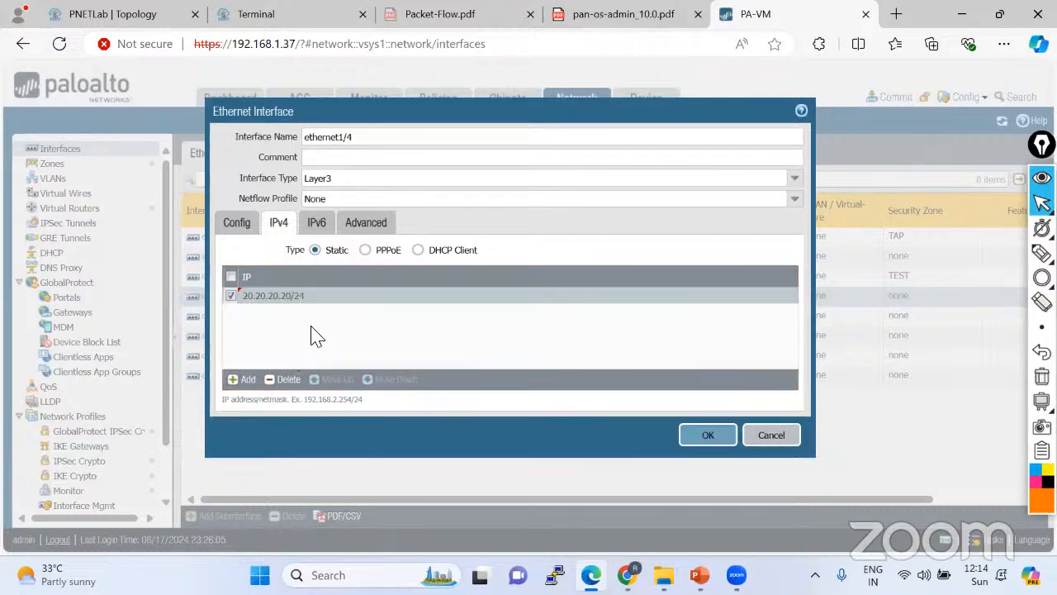
{"action": "left_click", "coordinate": [707, 441]}
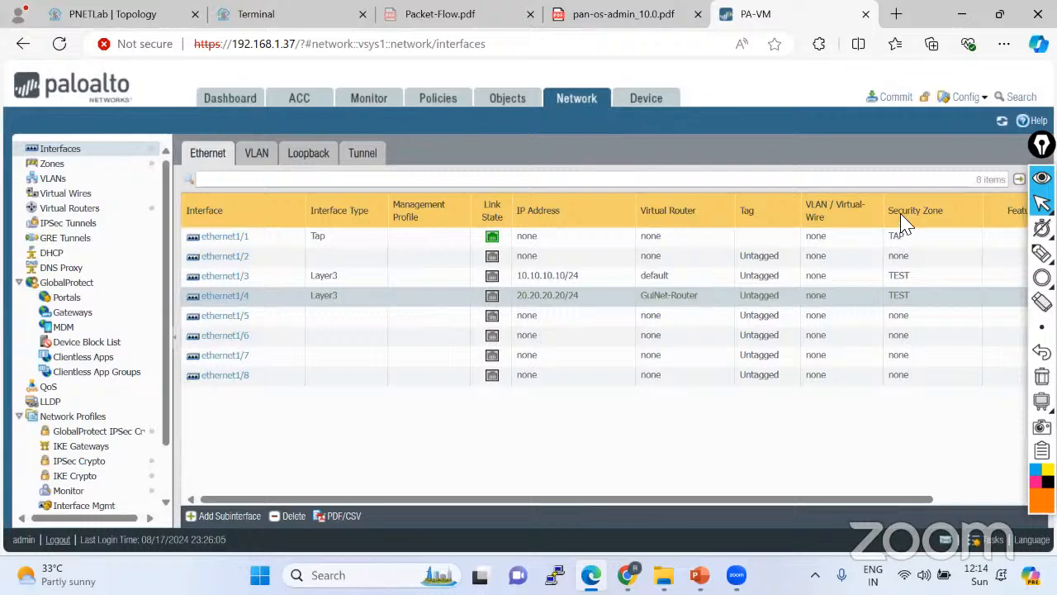
Commit the interface changes and follow the Commit Status until it reports success.
{"action": "left_click", "coordinate": [900, 100]}
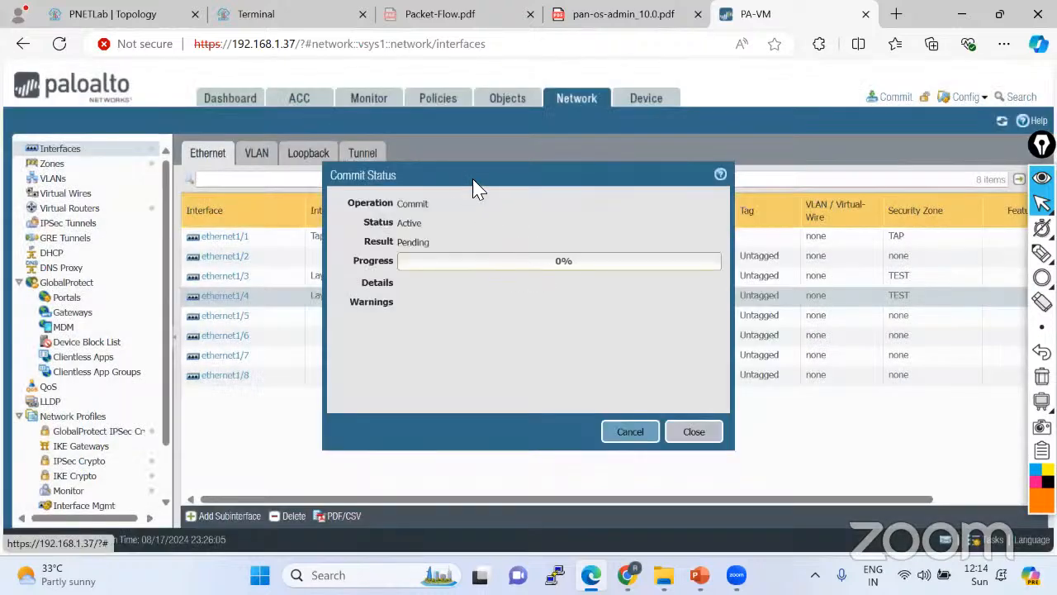
{"action": "left_click_drag", "start_coordinate": [473, 188], "coordinate": [465, 371]}
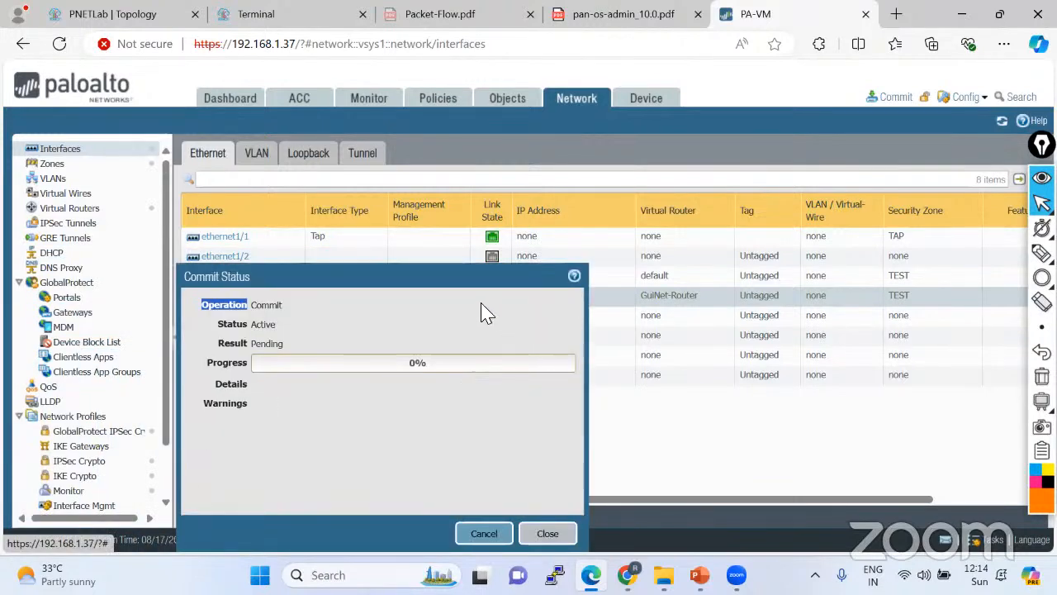
{"action": "left_click", "coordinate": [295, 314]}
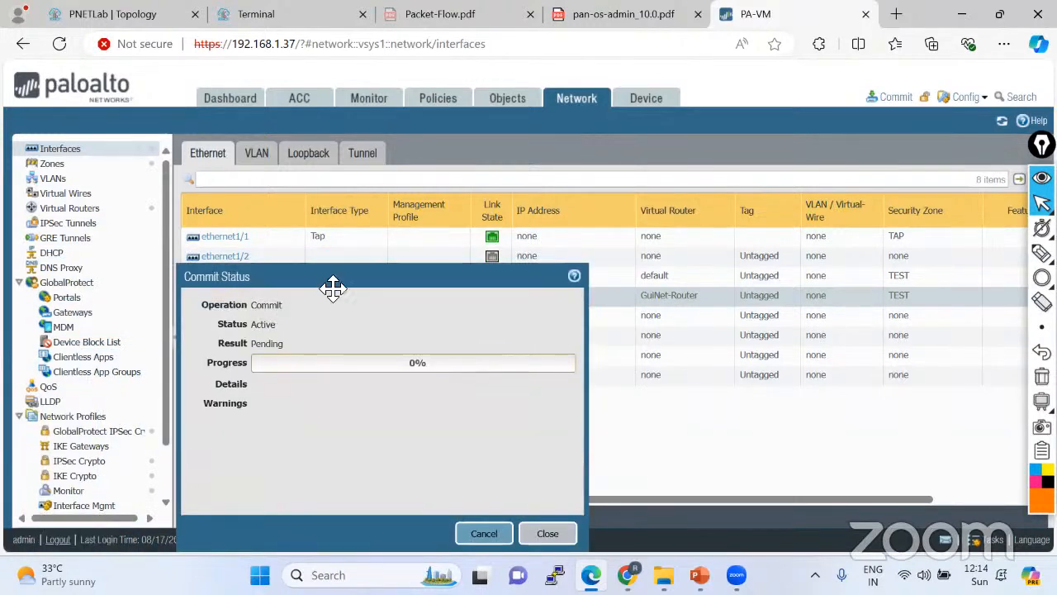
{"action": "left_click_drag", "start_coordinate": [333, 278], "coordinate": [384, 85]}
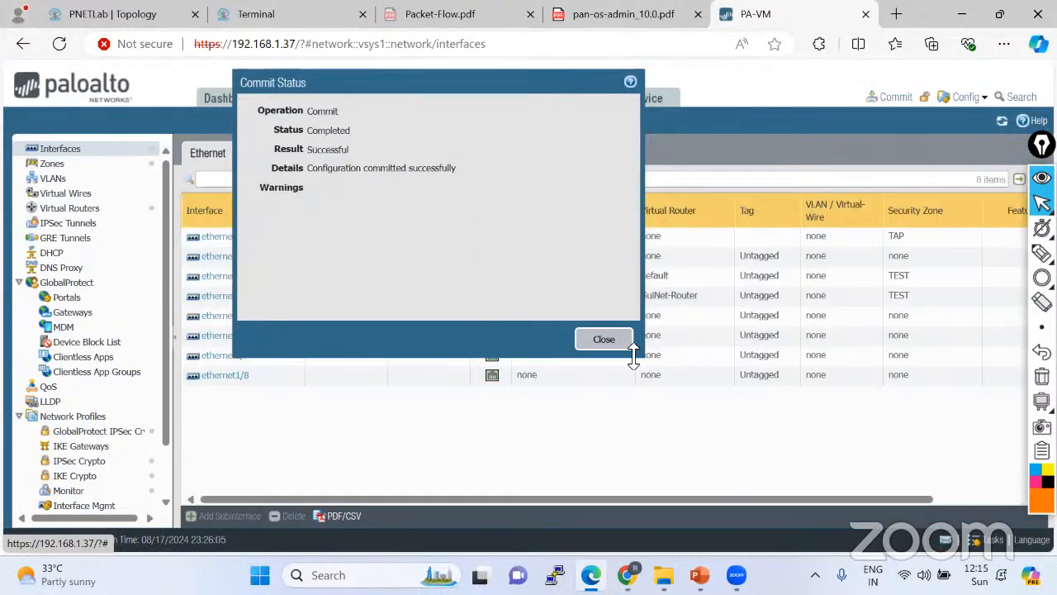
Check the default router's runtime route table from the Virtual Routers list, then return to PNETLab.
{"action": "left_click", "coordinate": [604, 339]}
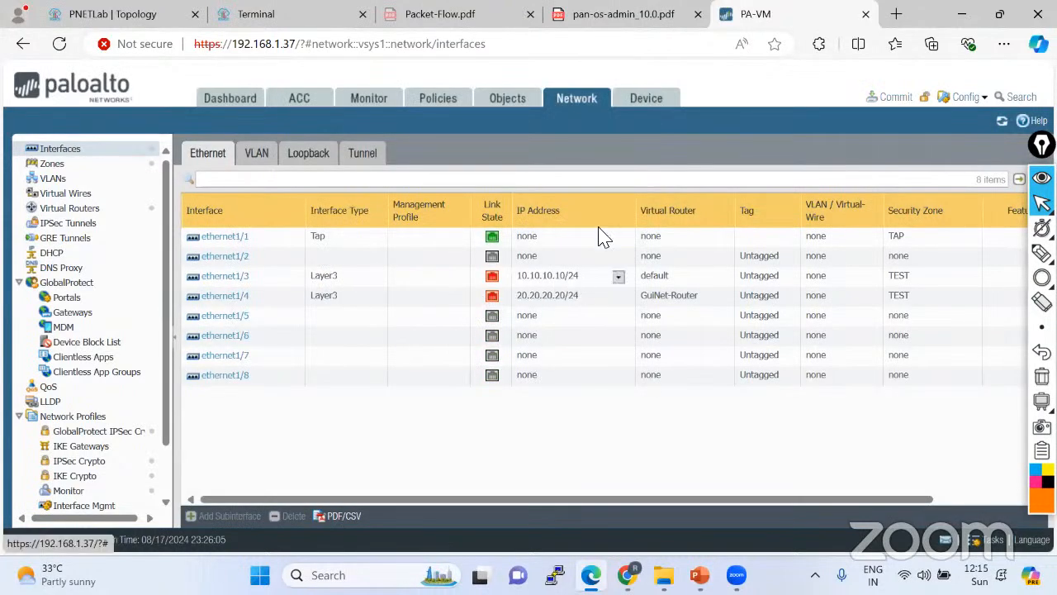
{"action": "left_click", "coordinate": [79, 208]}
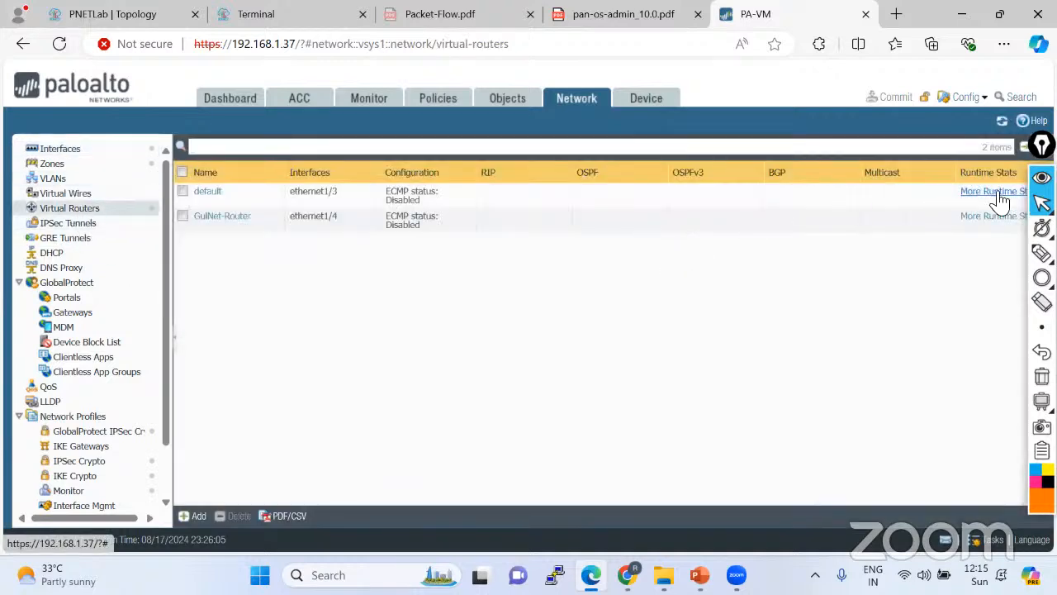
{"action": "left_click", "coordinate": [999, 192]}
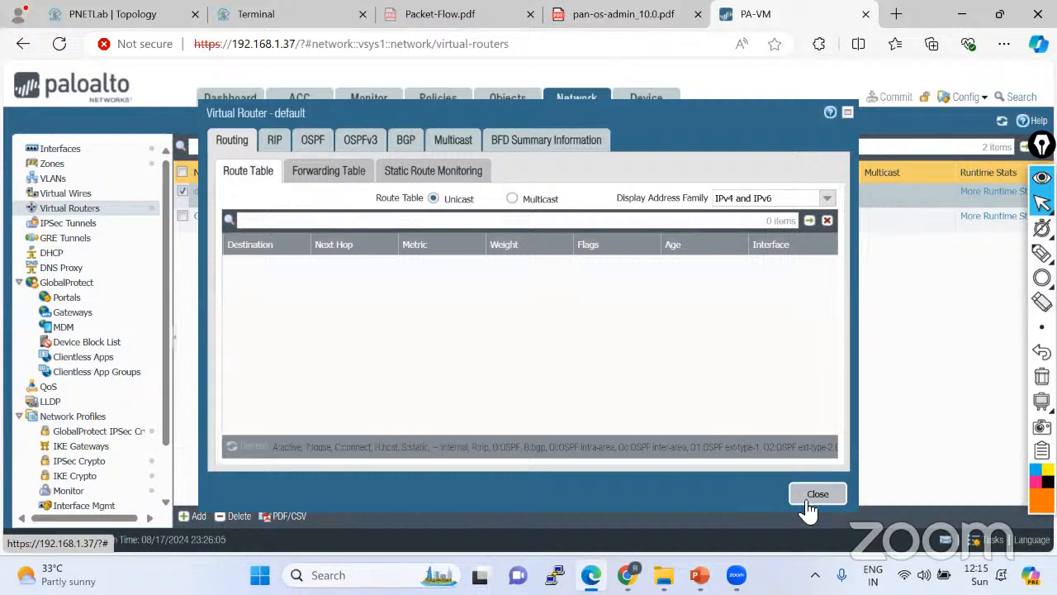
{"action": "left_click", "coordinate": [813, 497]}
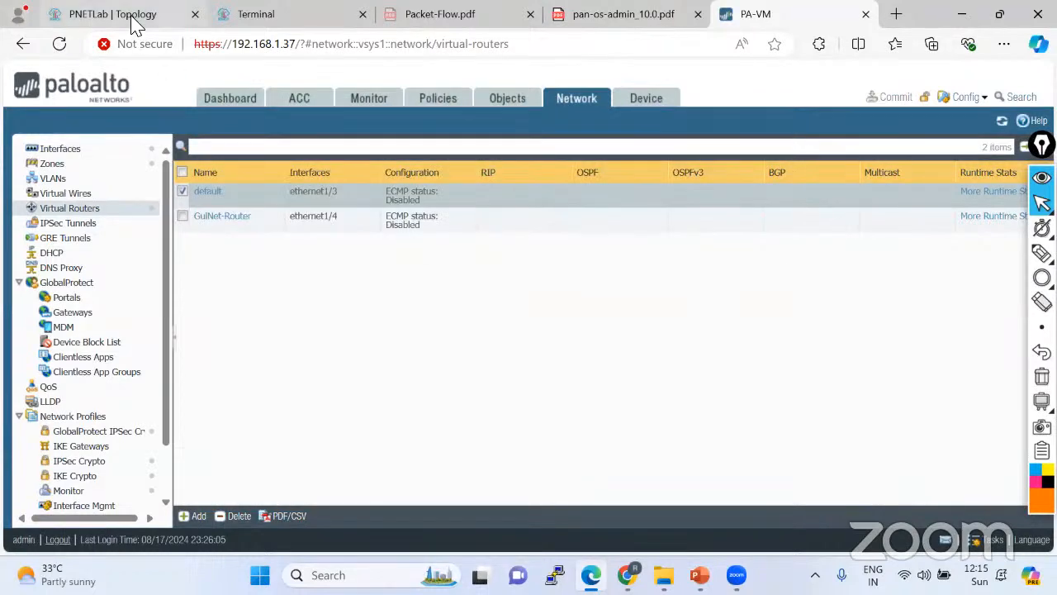
{"action": "left_click", "coordinate": [73, 18]}
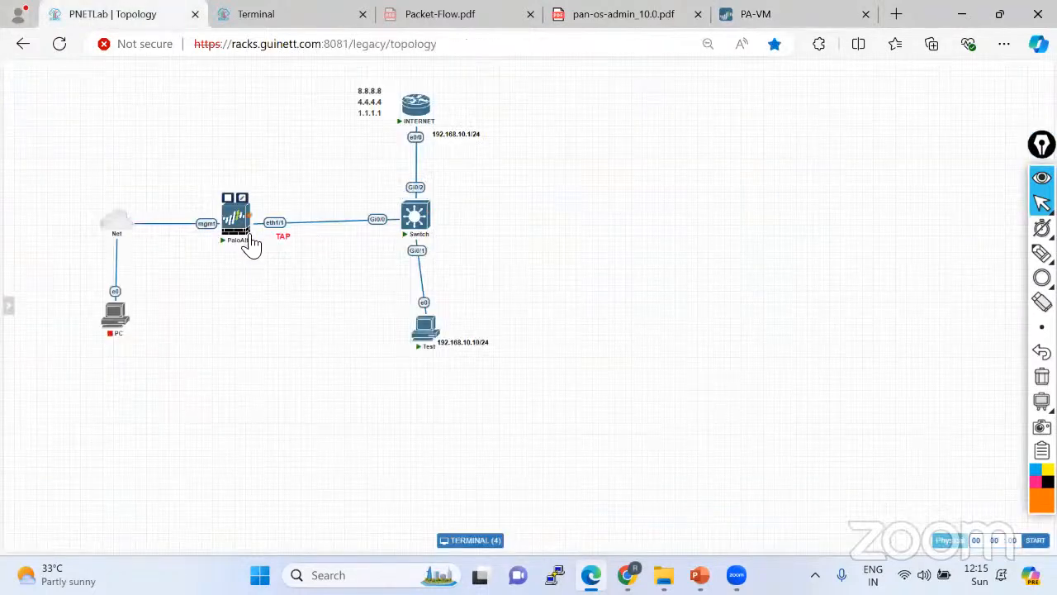
Link PaloAlto's eth1/3 to the Switch's Gi0/3 and save the connection.
{"action": "left_click_drag", "start_coordinate": [256, 225], "coordinate": [415, 216]}
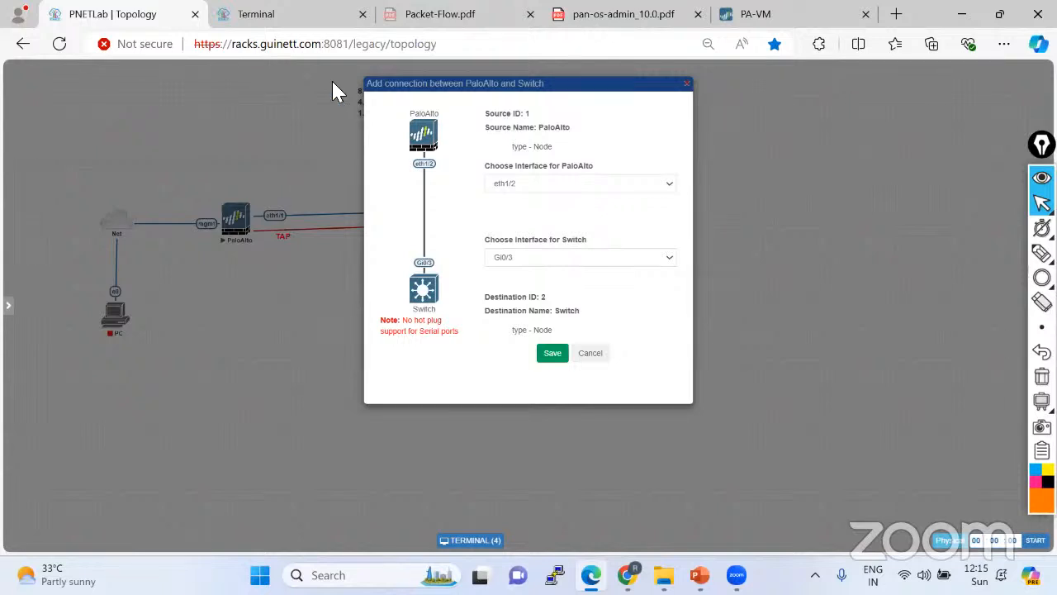
{"action": "left_click", "coordinate": [756, 17]}
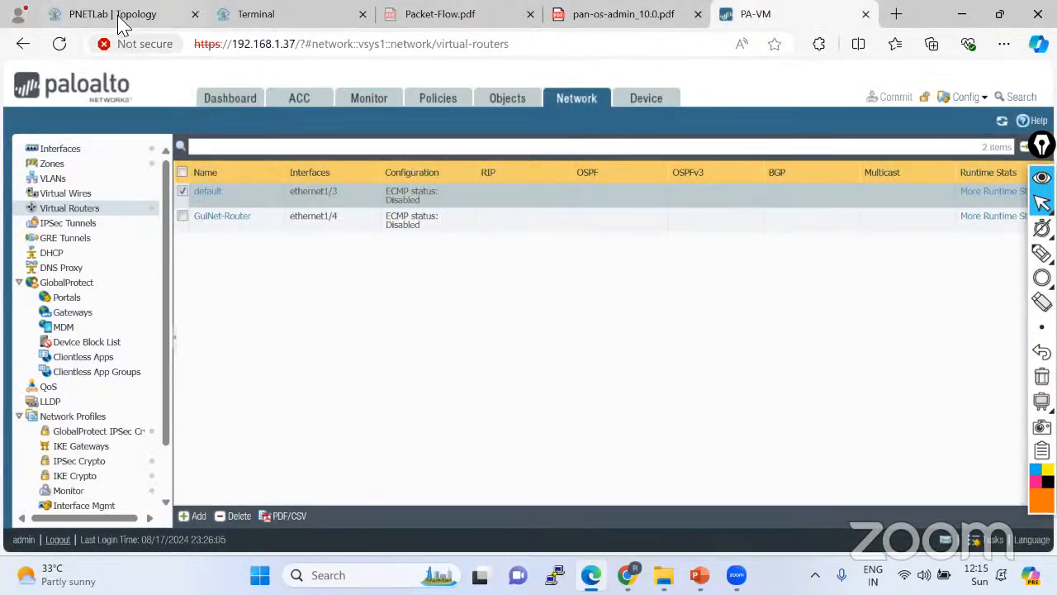
{"action": "left_click", "coordinate": [91, 16]}
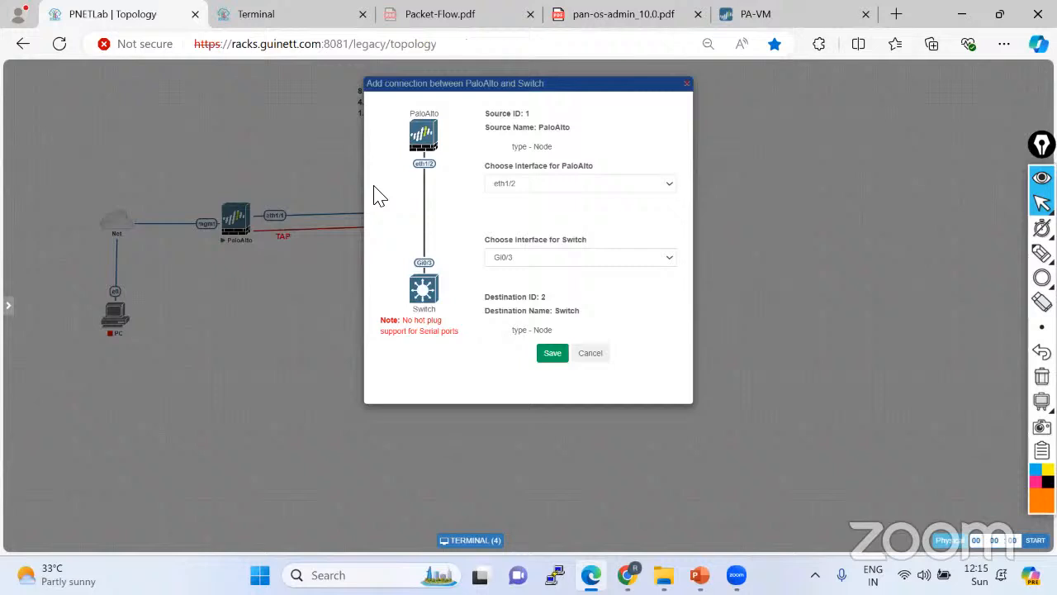
{"action": "left_click", "coordinate": [539, 185]}
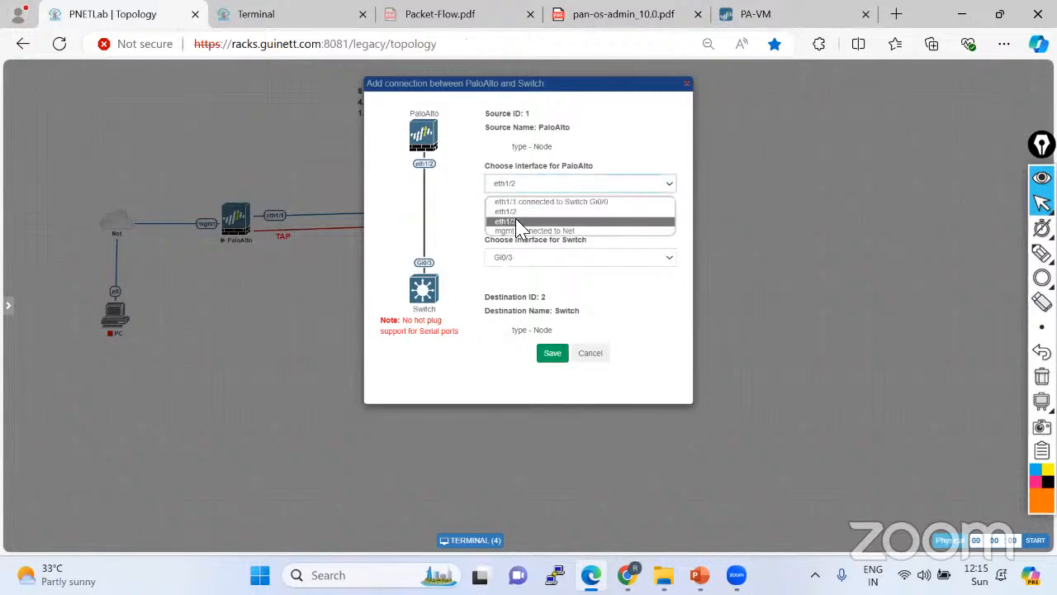
{"action": "left_click", "coordinate": [520, 221]}
{"action": "left_click", "coordinate": [553, 357]}
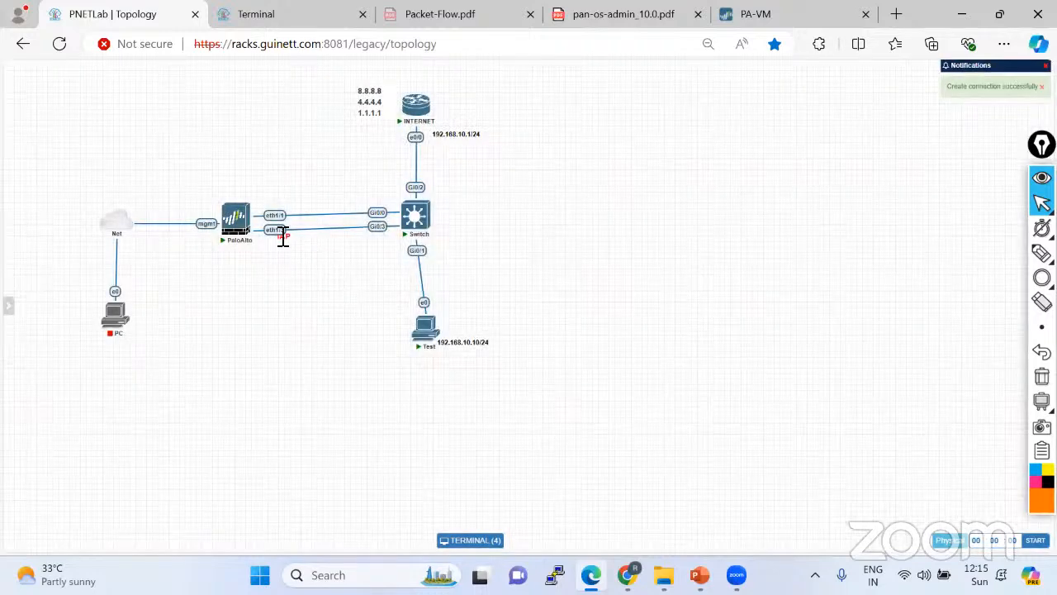
Begin another PaloAlto-to-Switch link, then cancel it.
{"action": "mouse_move", "coordinate": [253, 223]}
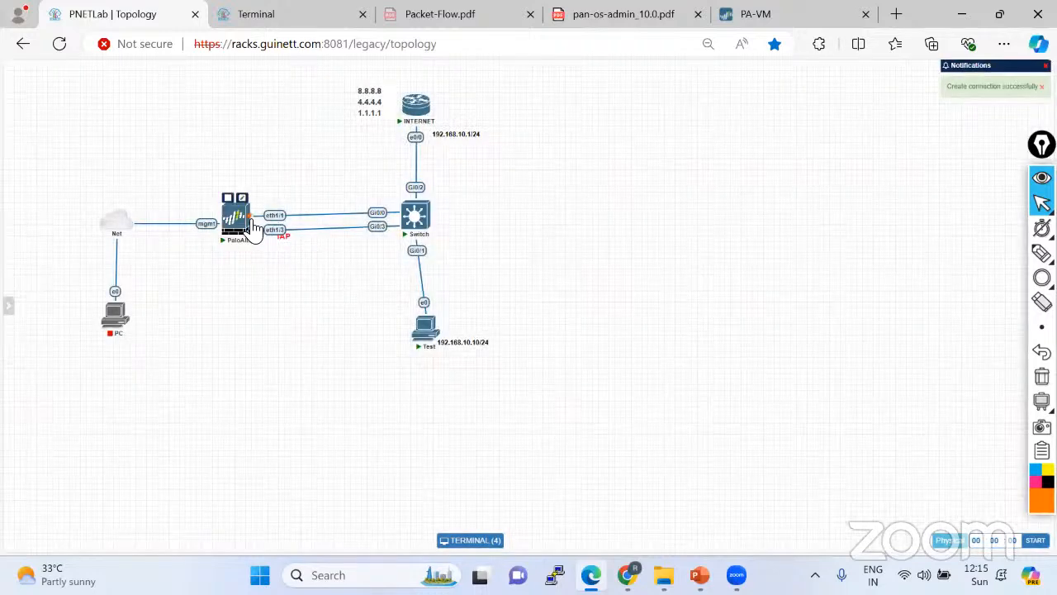
{"action": "left_click_drag", "start_coordinate": [255, 214], "coordinate": [416, 214]}
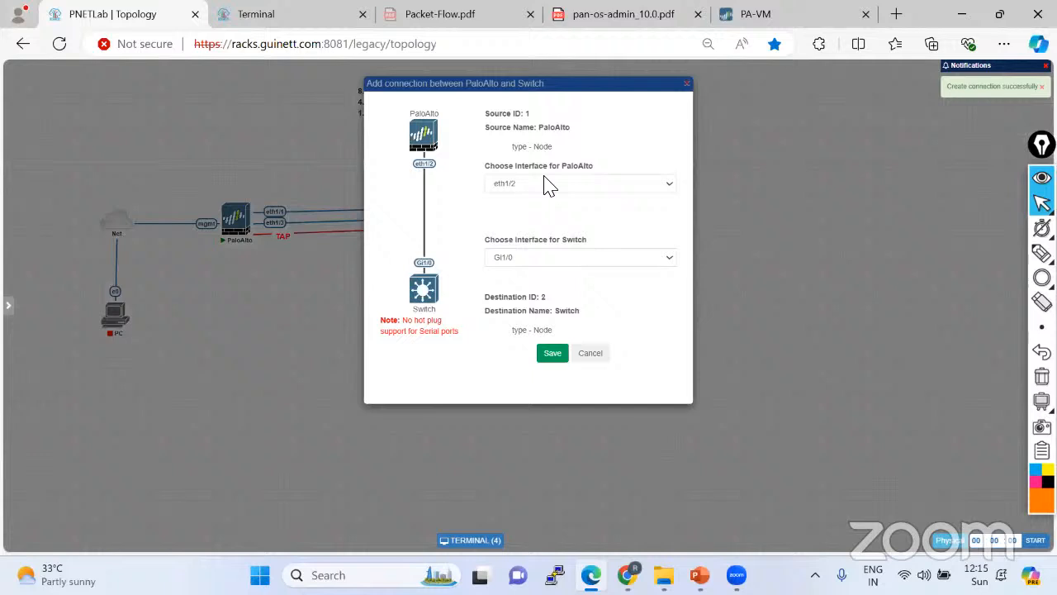
{"action": "left_click", "coordinate": [548, 185]}
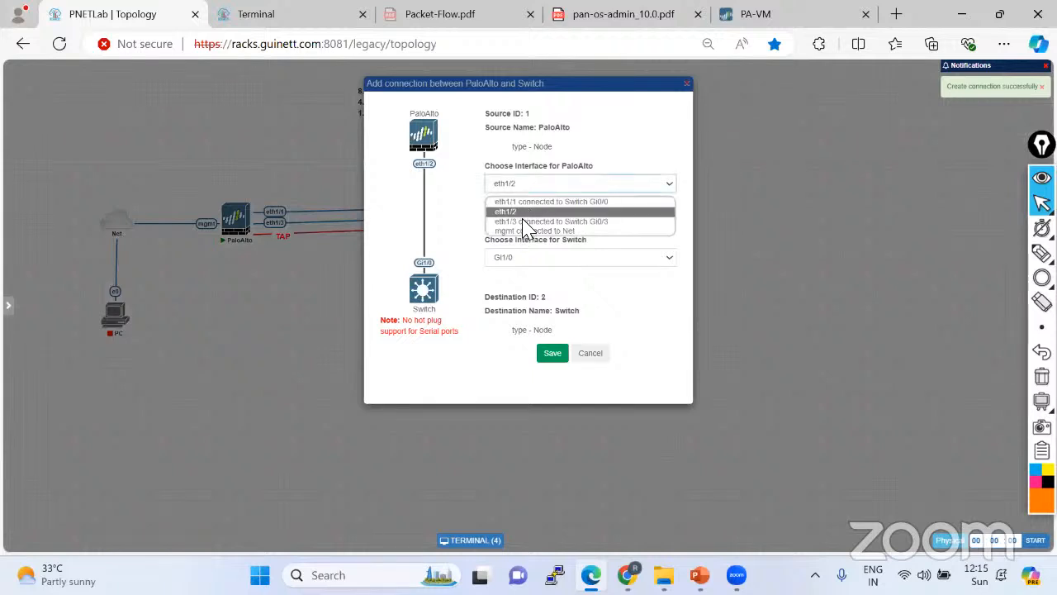
{"action": "left_click", "coordinate": [591, 355]}
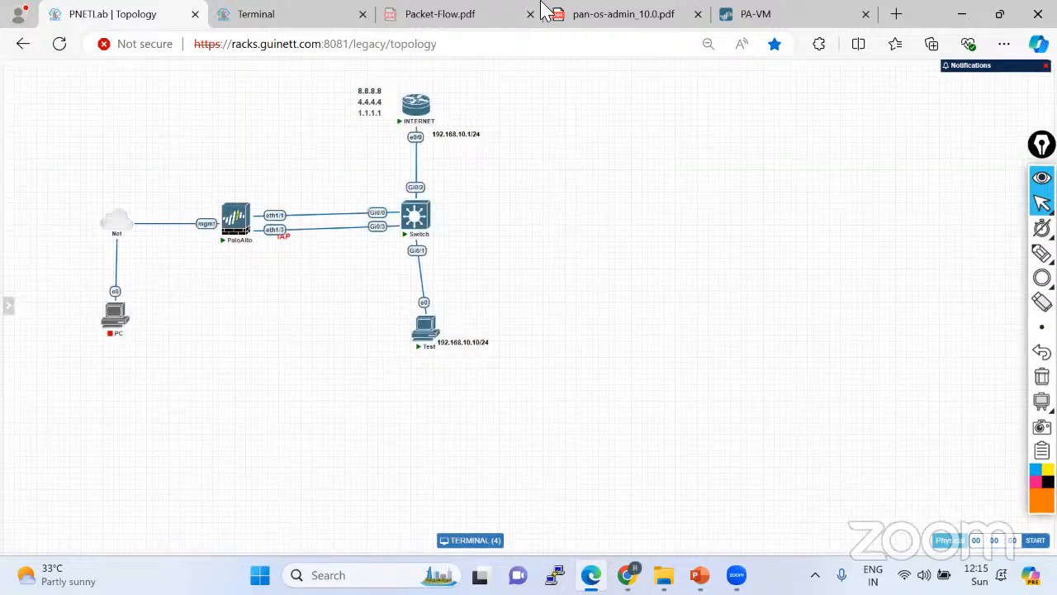
{"action": "left_click", "coordinate": [750, 11]}
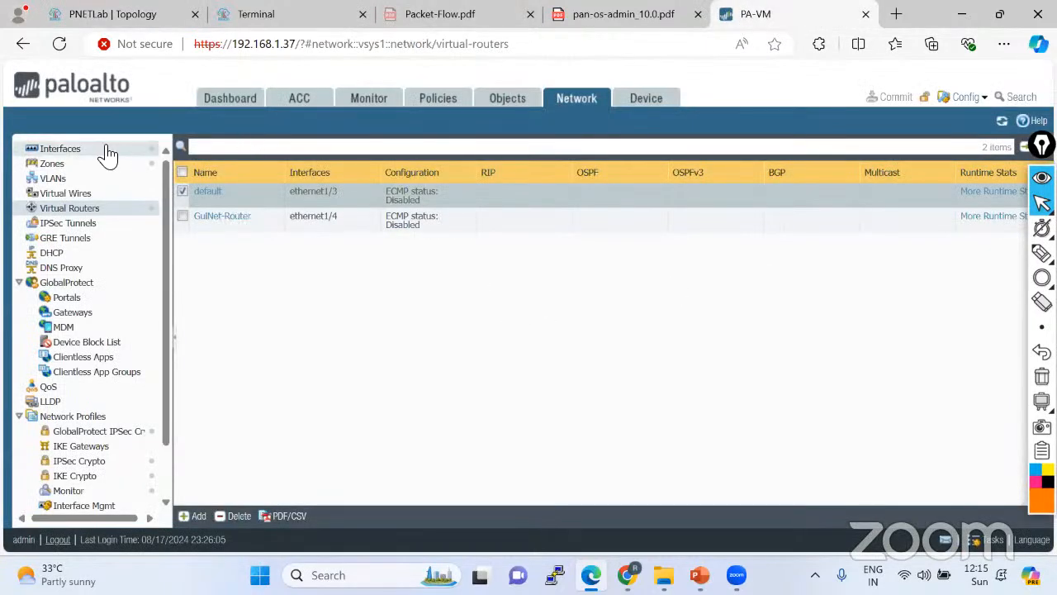
{"action": "left_click", "coordinate": [61, 149]}
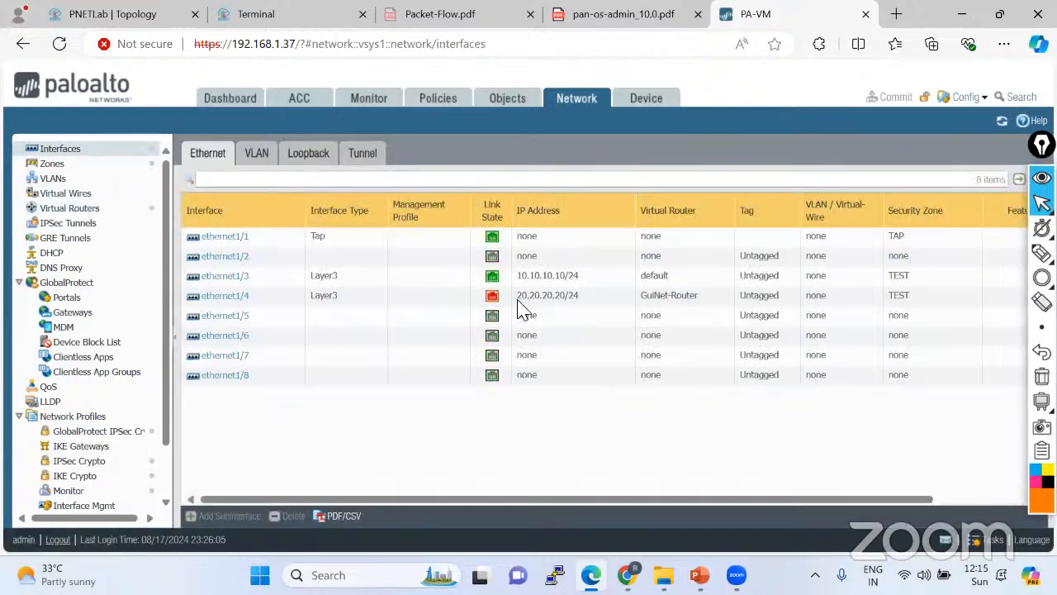
{"action": "left_click", "coordinate": [76, 208]}
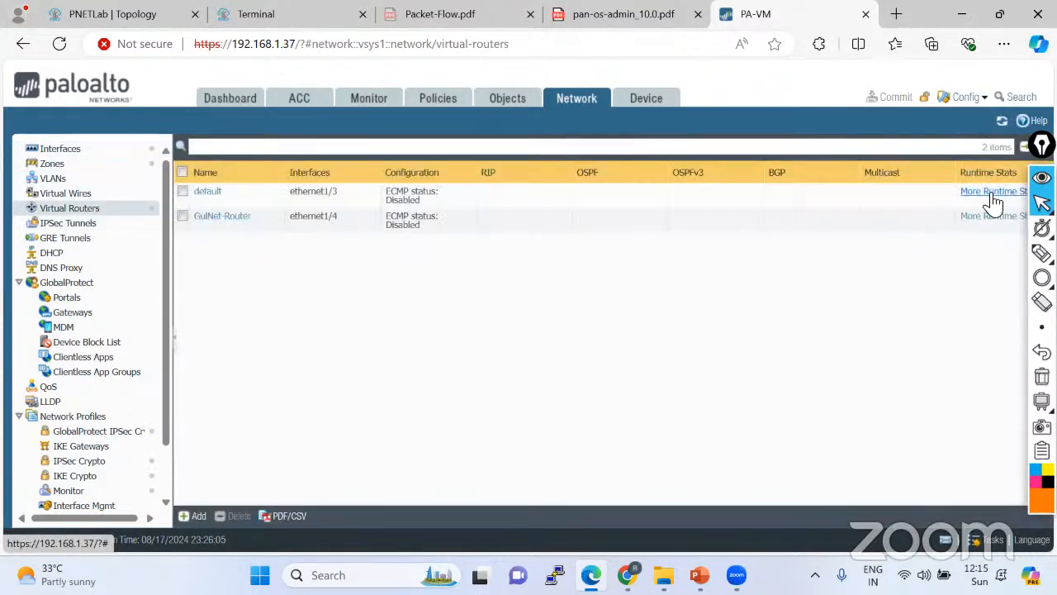
{"action": "left_click", "coordinate": [991, 192]}
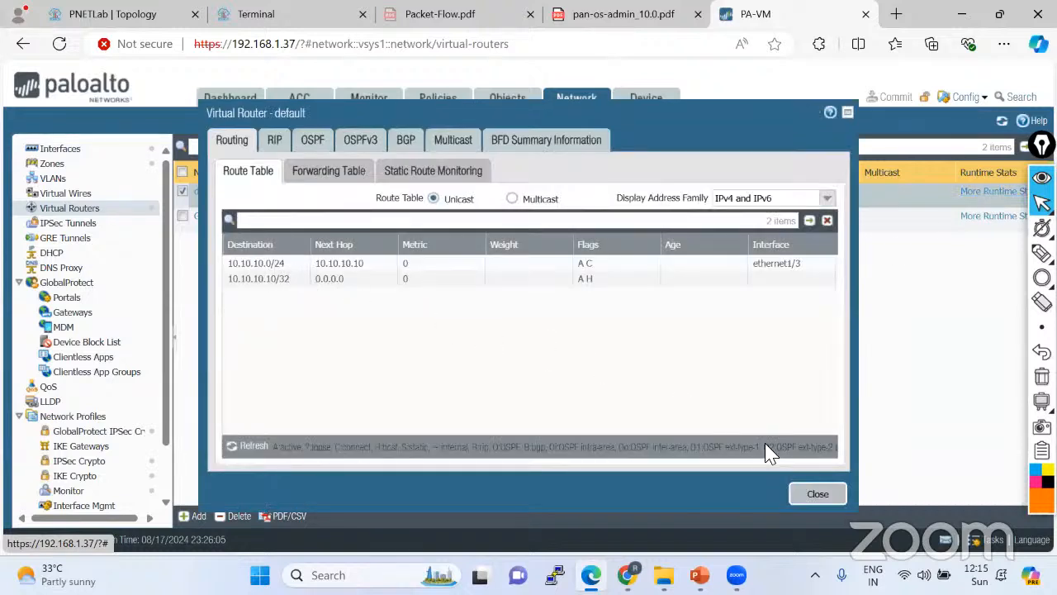
{"action": "left_click", "coordinate": [808, 494]}
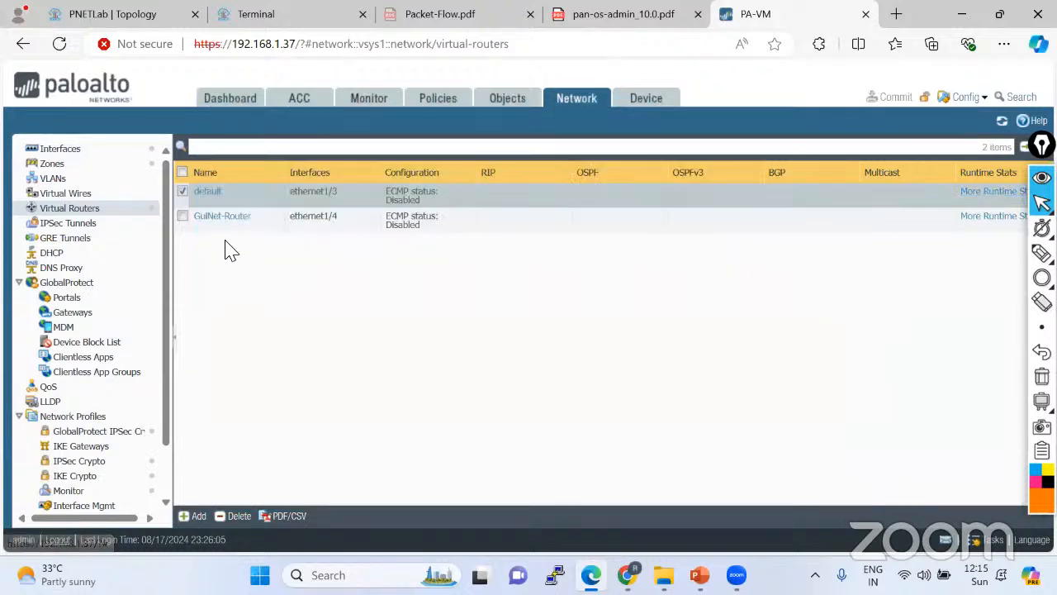
{"action": "left_click", "coordinate": [106, 17]}
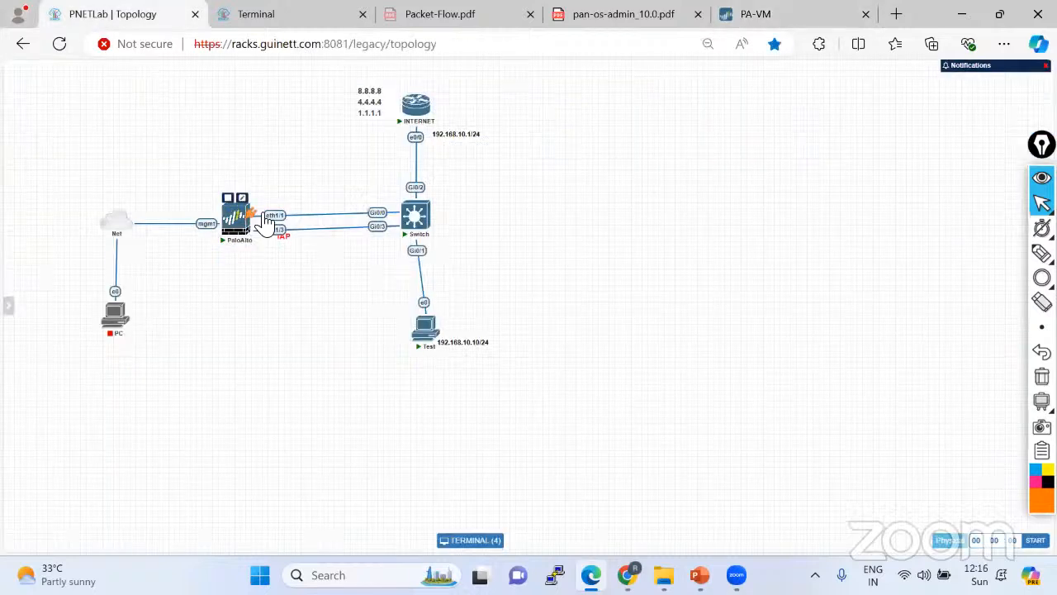
Cancel an extra PaloAlto–Switch link, then view GuiNet-Router's runtime route table showing 0 routes.
{"action": "left_click_drag", "start_coordinate": [264, 219], "coordinate": [415, 215]}
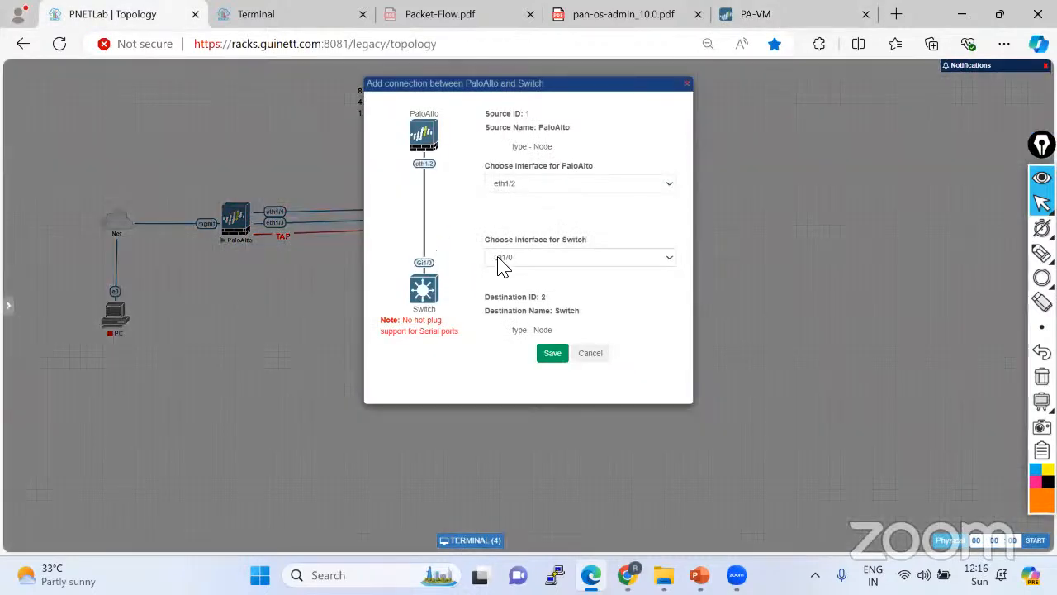
{"action": "left_click", "coordinate": [553, 184]}
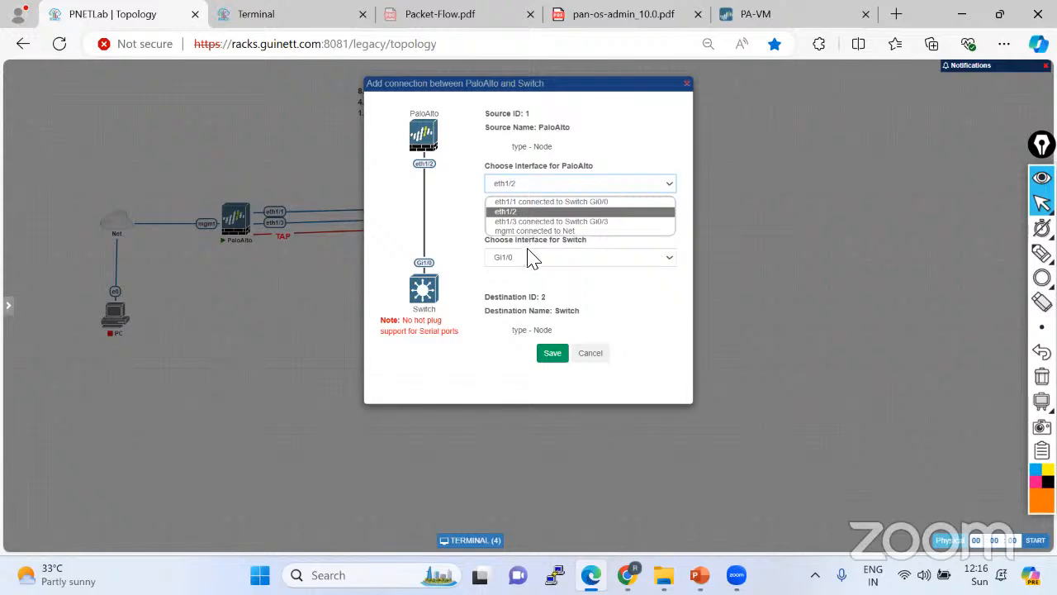
{"action": "left_click", "coordinate": [588, 353]}
{"action": "left_click", "coordinate": [593, 353]}
{"action": "left_click", "coordinate": [760, 23]}
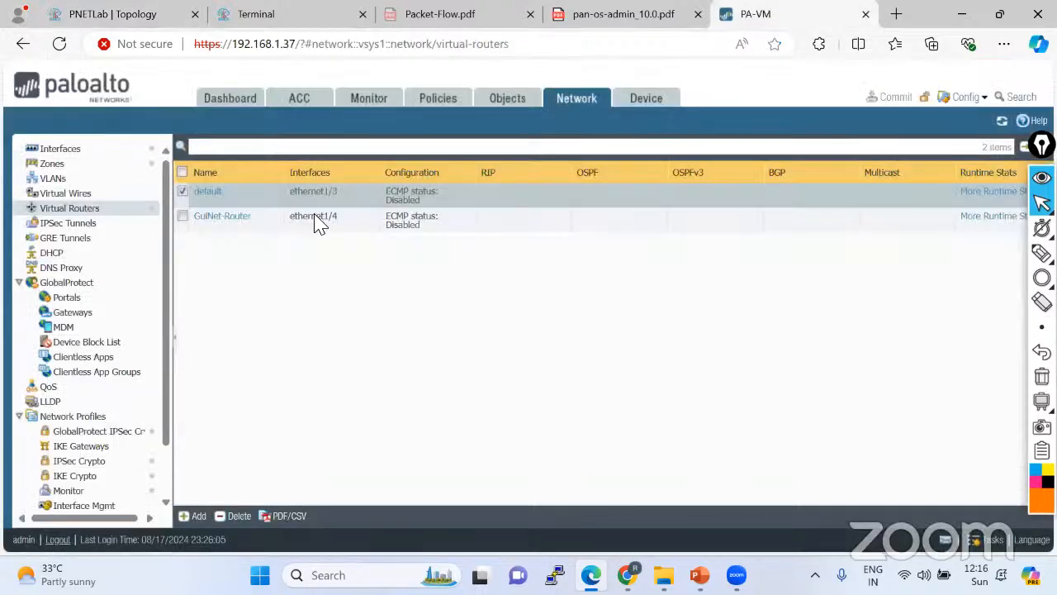
{"action": "left_click", "coordinate": [950, 217]}
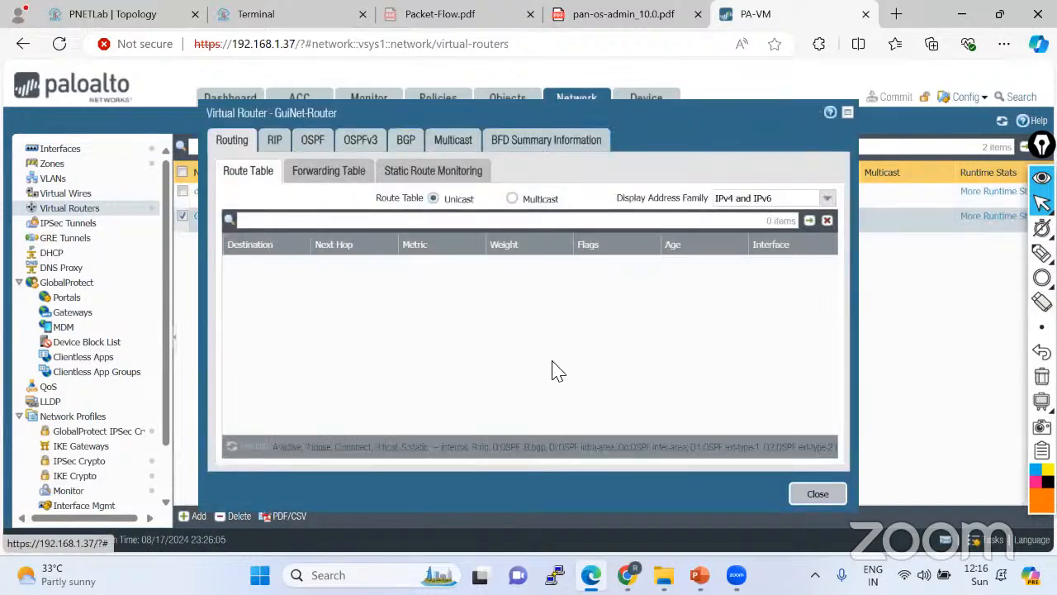
Close GuiNet-Router's route table and go back to the PNETLab topology.
{"action": "left_click", "coordinate": [816, 494]}
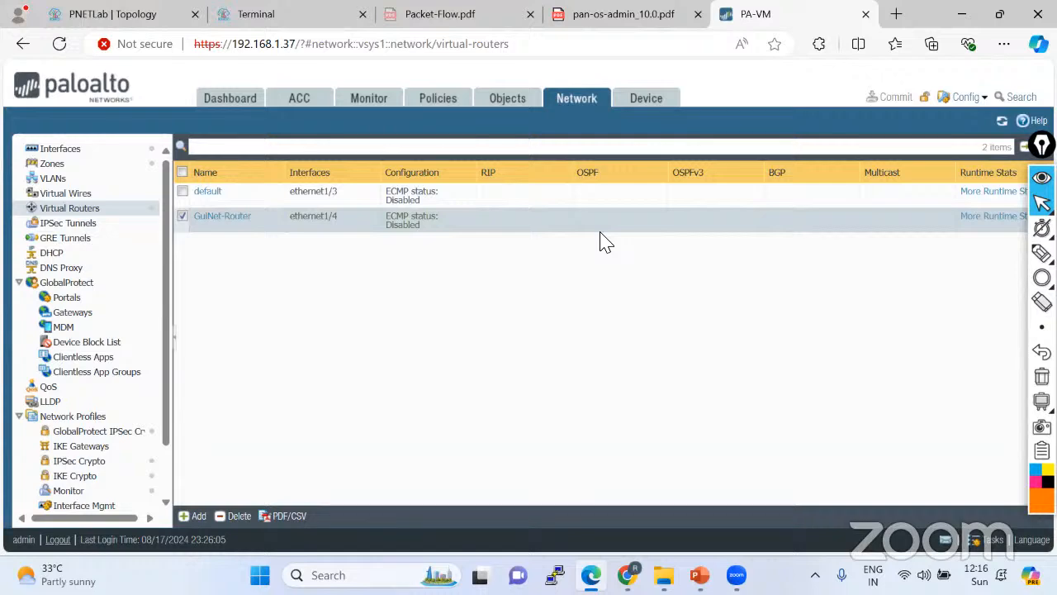
{"action": "left_click", "coordinate": [180, 17]}
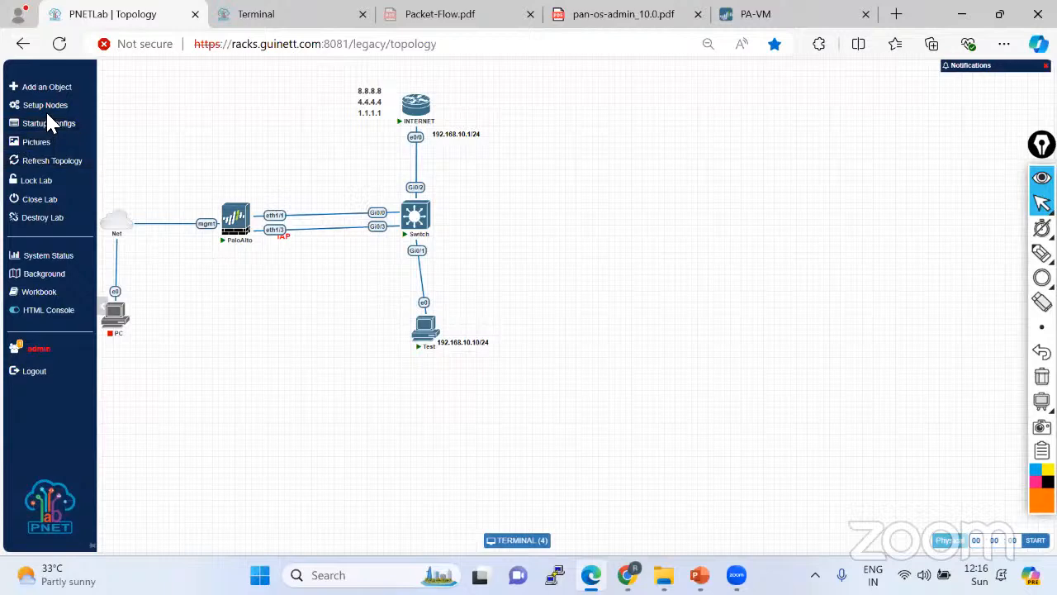
Delete both PaloAlto–Switch links and save a single new eth1/1 to Gi0/0 link.
{"action": "right_click", "coordinate": [275, 221]}
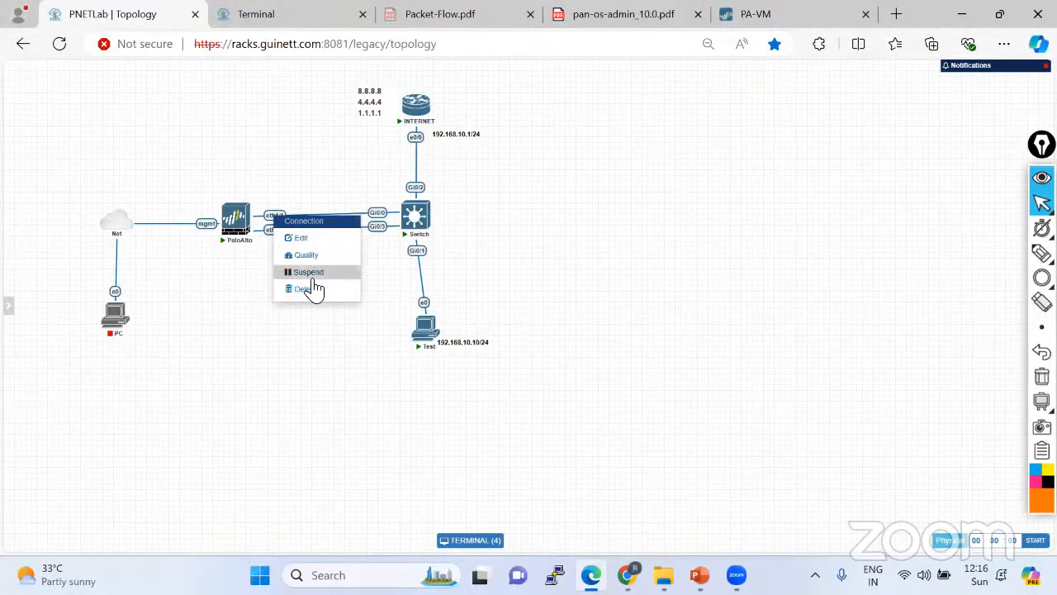
{"action": "left_click", "coordinate": [315, 290]}
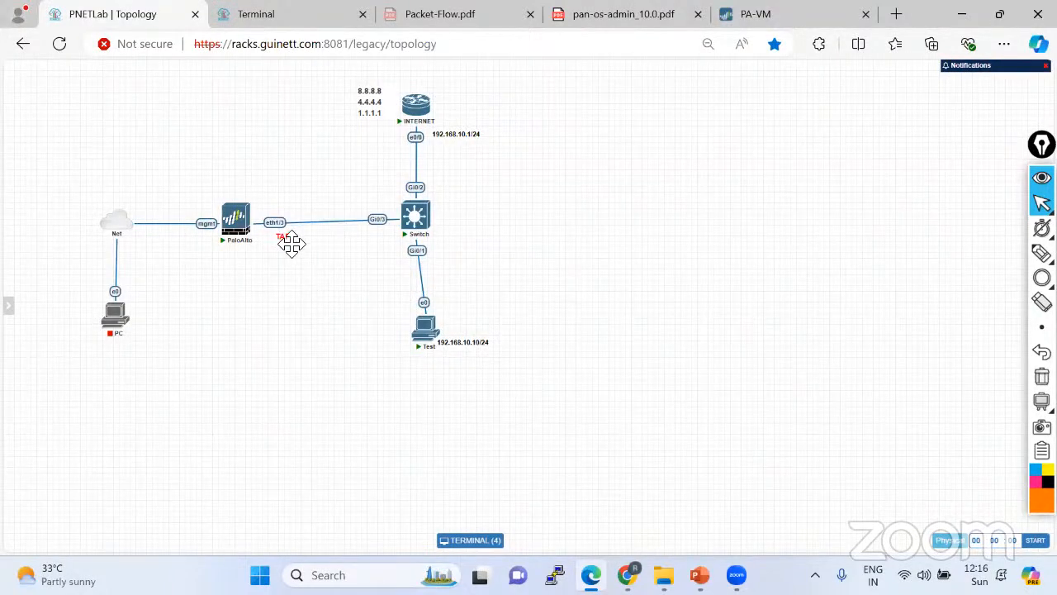
{"action": "right_click", "coordinate": [275, 223]}
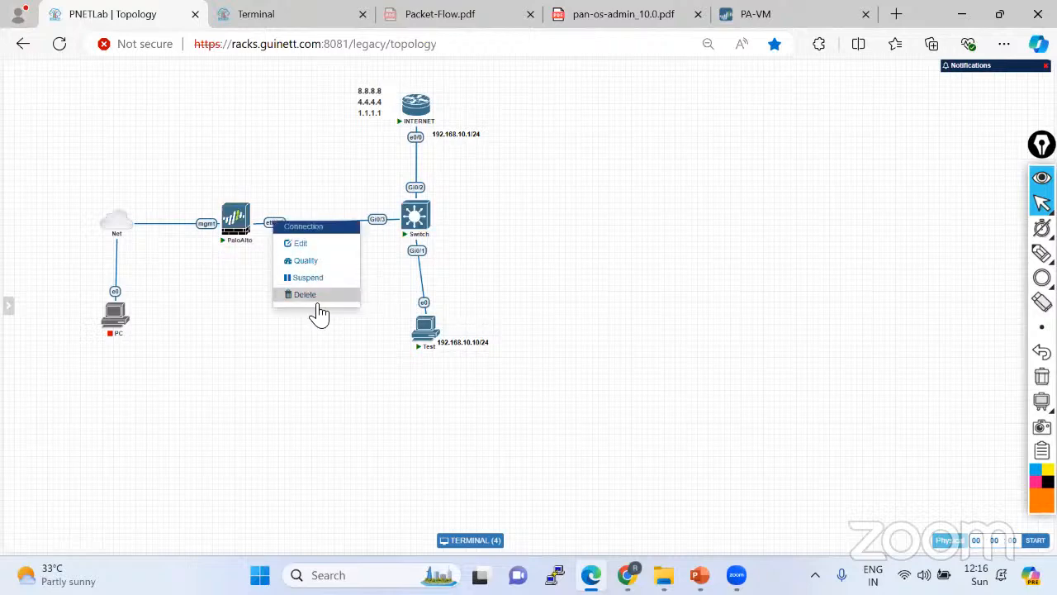
{"action": "left_click", "coordinate": [302, 293]}
{"action": "left_click_drag", "start_coordinate": [253, 220], "coordinate": [416, 217]}
{"action": "left_click", "coordinate": [553, 354]}
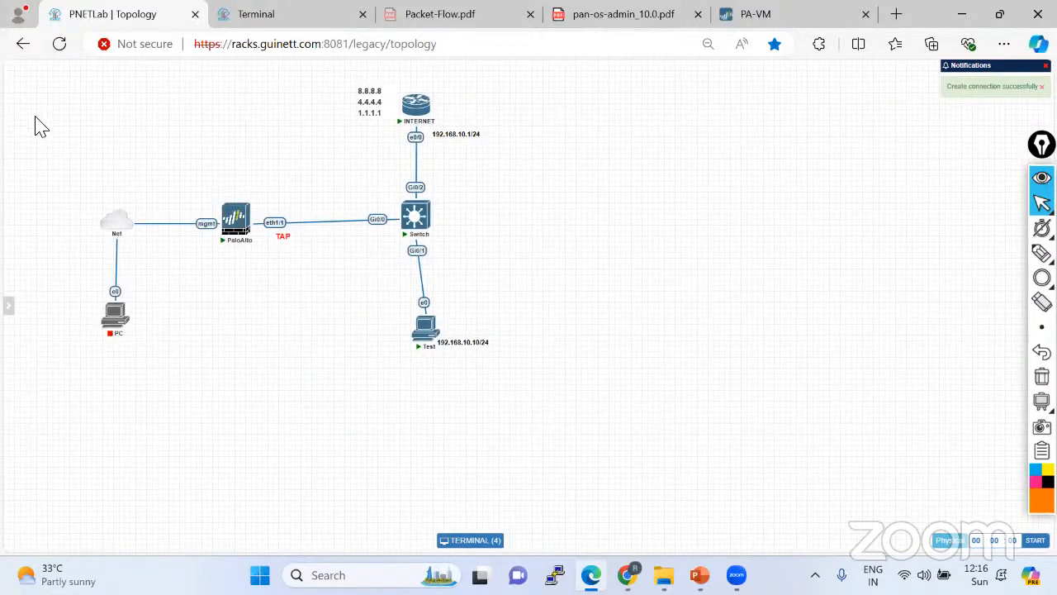
Stop all running lab nodes and close the lab.
{"action": "left_click", "coordinate": [21, 105]}
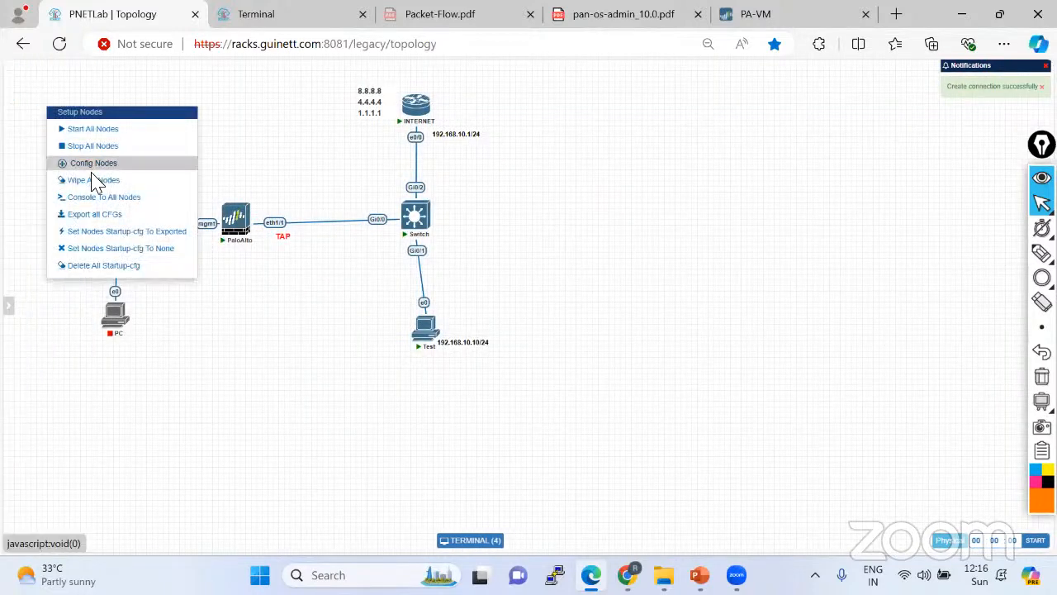
{"action": "left_click", "coordinate": [94, 144]}
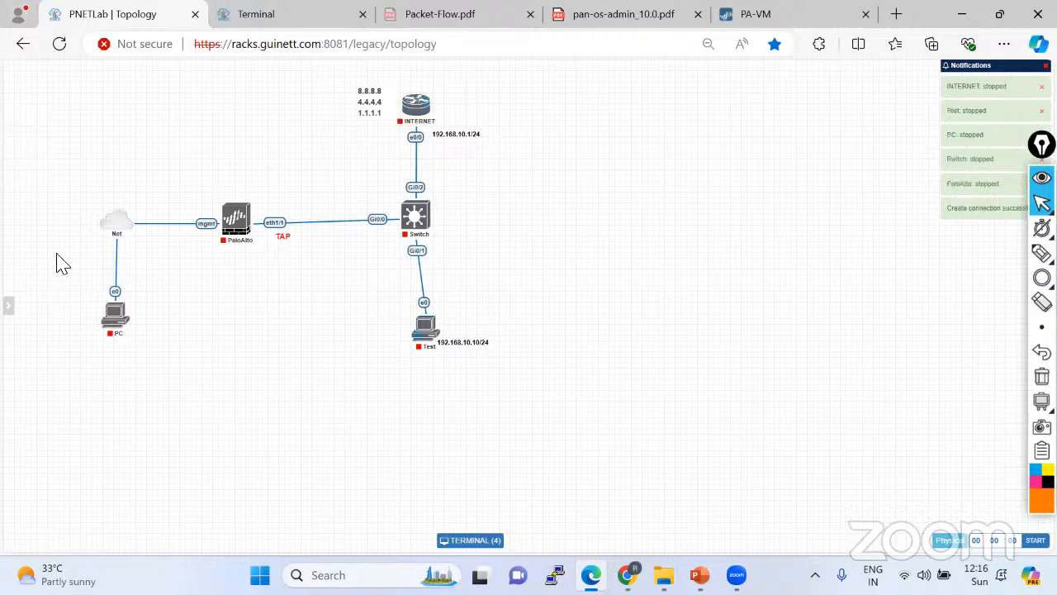
{"action": "mouse_move", "coordinate": [10, 318]}
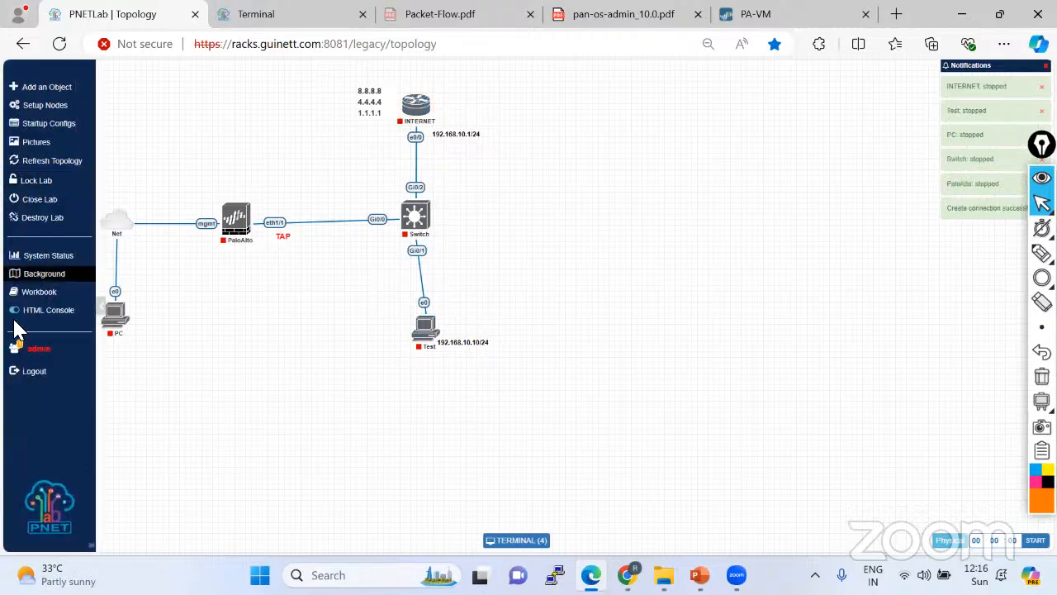
{"action": "left_click", "coordinate": [43, 205]}
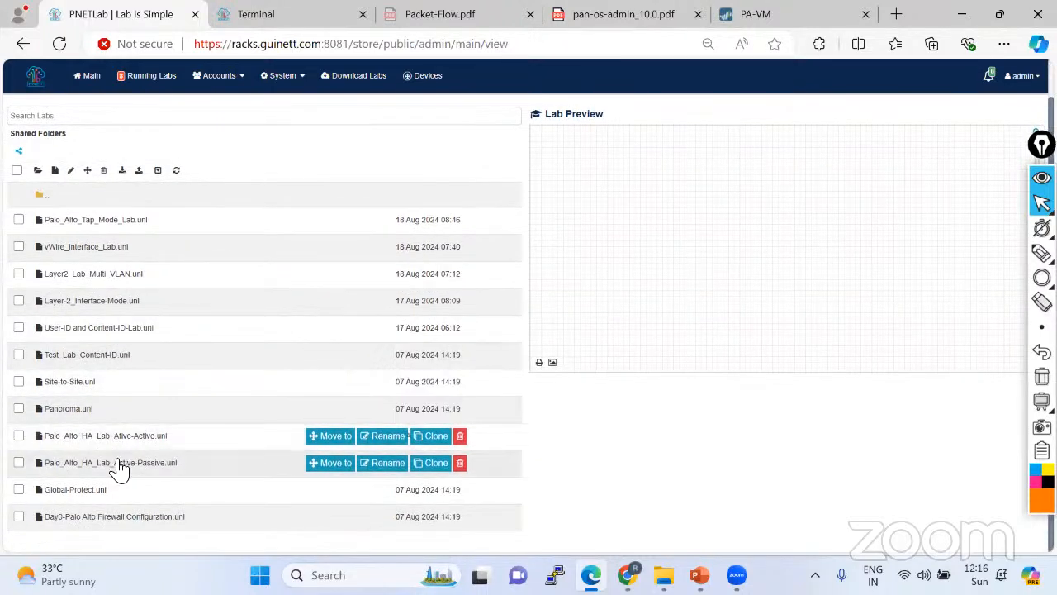
Open the Active-Passive HA lab and circle R10's PaloAlto1 links and the eth1/2 DMZ link in orange.
{"action": "left_click", "coordinate": [118, 464]}
{"action": "left_click", "coordinate": [549, 388]}
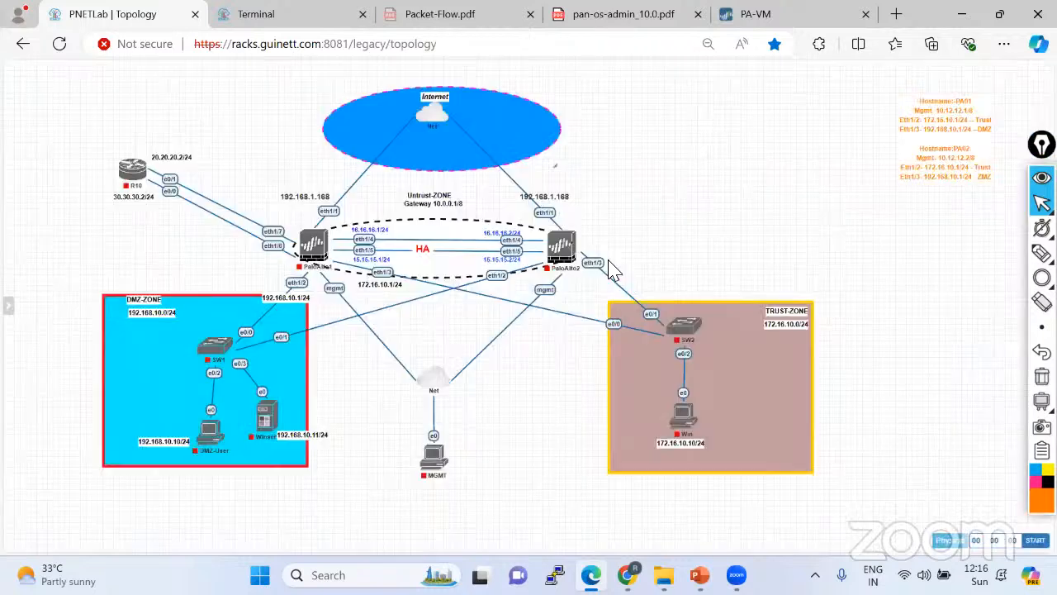
{"action": "mouse_move", "coordinate": [1039, 255]}
{"action": "left_click", "coordinate": [969, 258]}
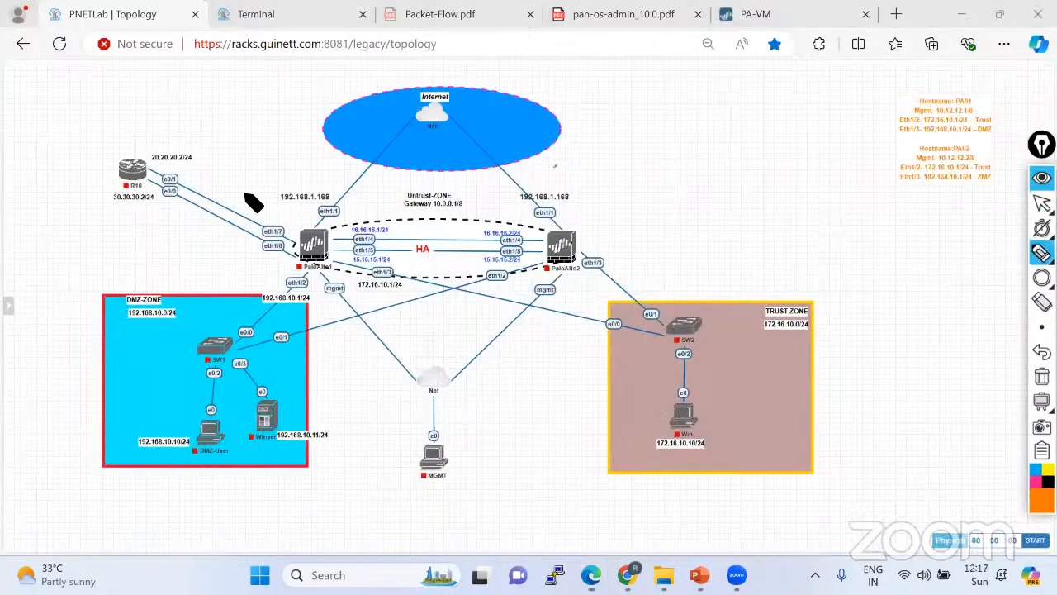
{"action": "mouse_move", "coordinate": [132, 171]}
{"action": "left_mouse_down"}
{"action": "mouse_move", "coordinate": [236, 233]}
{"action": "mouse_move", "coordinate": [295, 250]}
{"action": "mouse_move", "coordinate": [284, 227]}
{"action": "mouse_move", "coordinate": [196, 176]}
{"action": "mouse_move", "coordinate": [152, 162]}
{"action": "mouse_move", "coordinate": [122, 181]}
{"action": "mouse_move", "coordinate": [205, 147]}
{"action": "mouse_move", "coordinate": [181, 178]}
{"action": "mouse_move", "coordinate": [187, 214]}
{"action": "mouse_move", "coordinate": [271, 257]}
{"action": "left_mouse_up"}
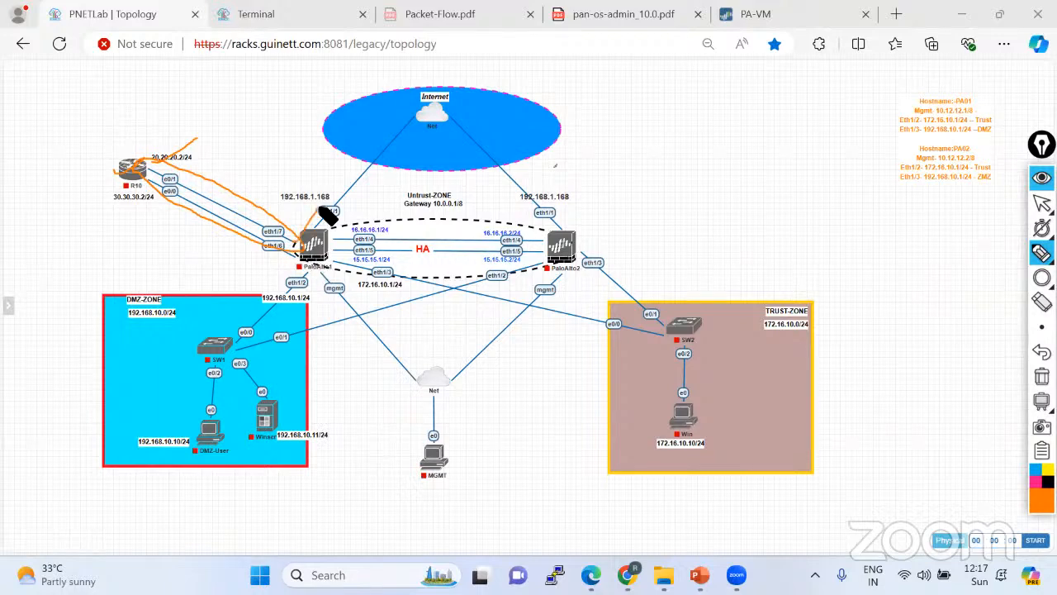
{"action": "mouse_move", "coordinate": [326, 213]}
{"action": "left_mouse_down"}
{"action": "mouse_move", "coordinate": [311, 267]}
{"action": "mouse_move", "coordinate": [222, 316]}
{"action": "left_mouse_up"}
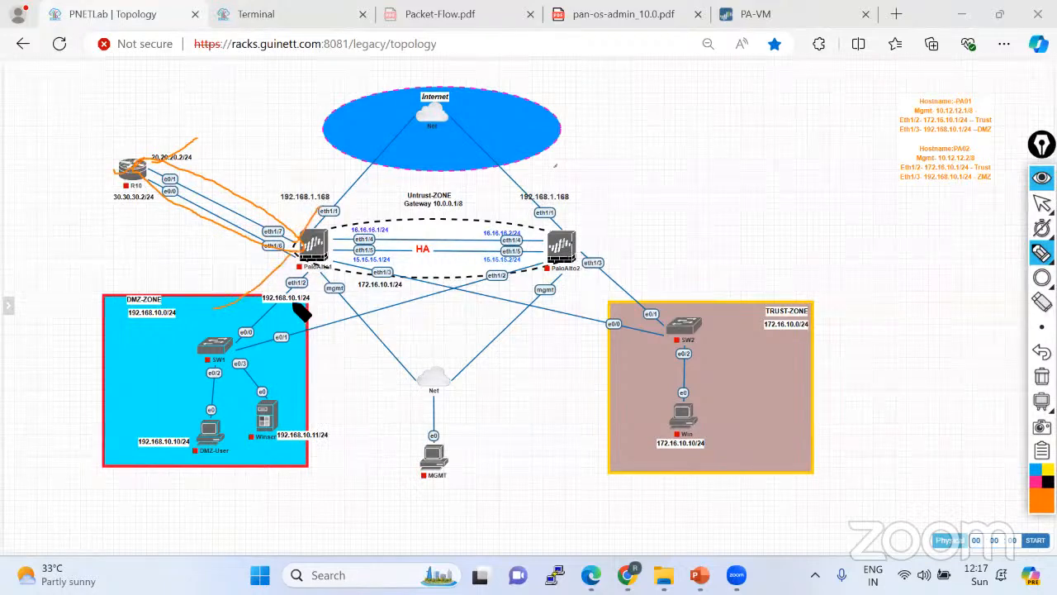
{"action": "left_click_drag", "start_coordinate": [302, 279], "coordinate": [301, 280]}
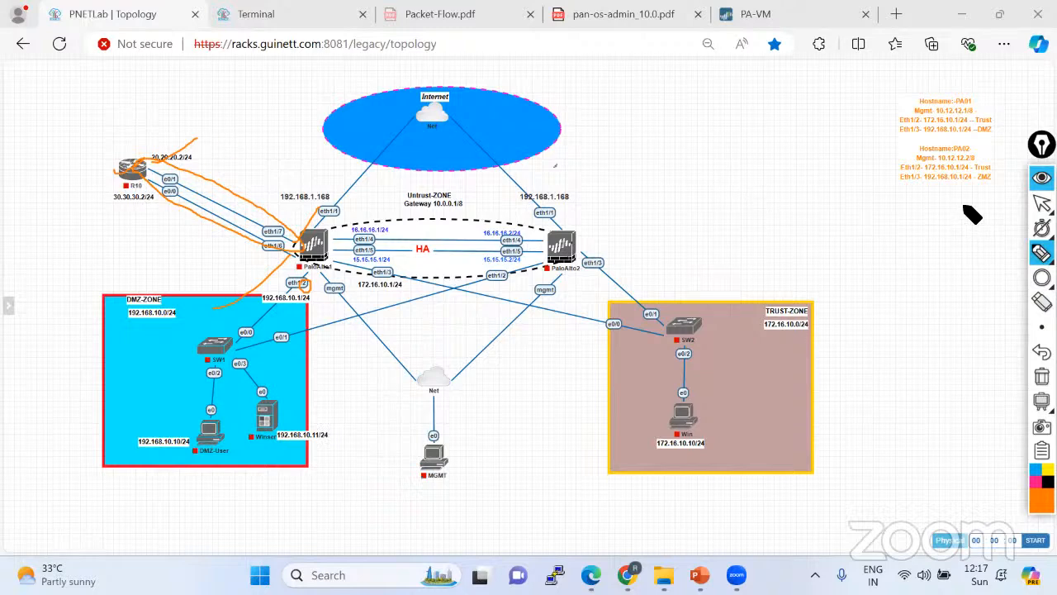
{"action": "left_click", "coordinate": [1042, 203]}
{"action": "left_click", "coordinate": [898, 14]}
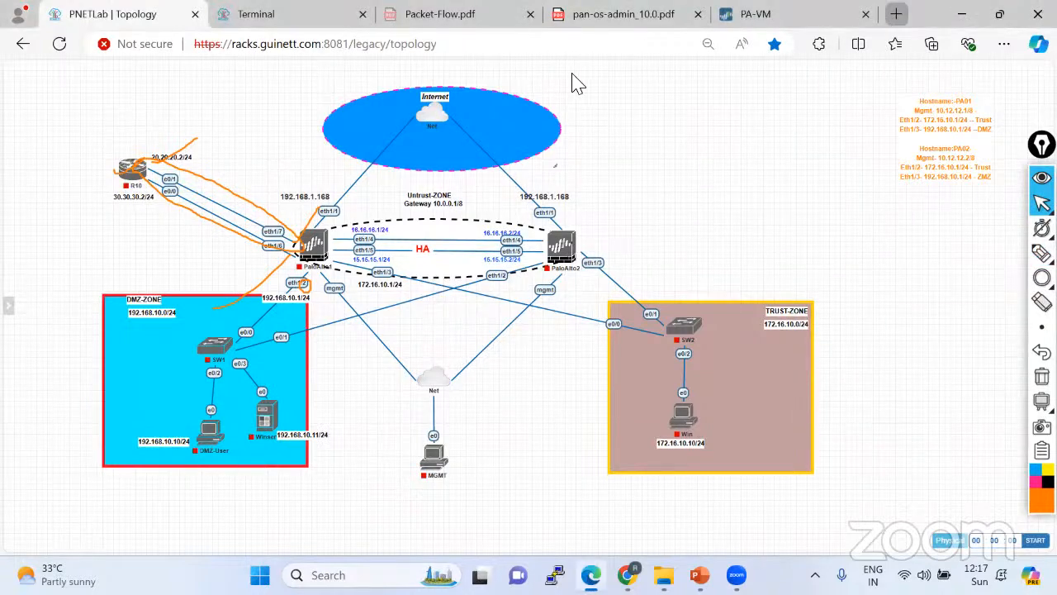
Search Google for 'default router vr in palo alto firewall'.
{"action": "type", "text": "go"}
{"action": "left_click", "coordinate": [578, 83]}
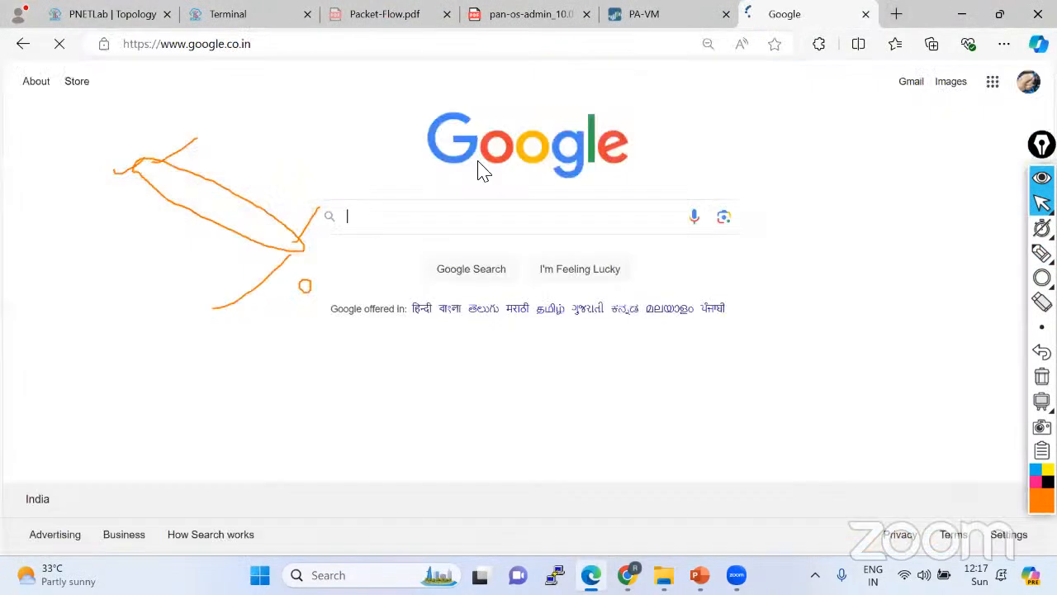
{"action": "type", "text": "Default "}
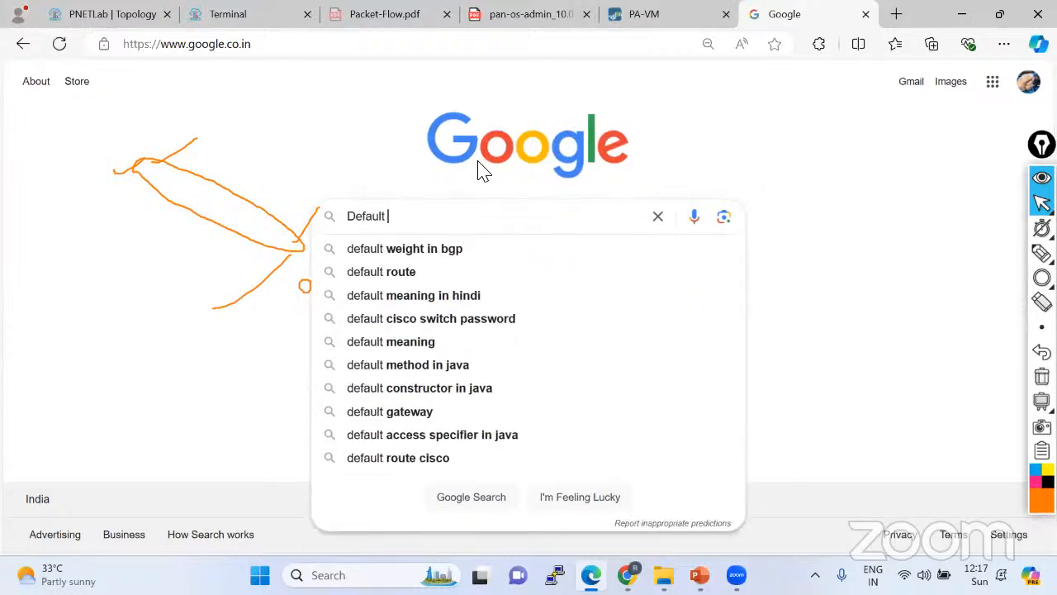
{"action": "type", "text": "router "}
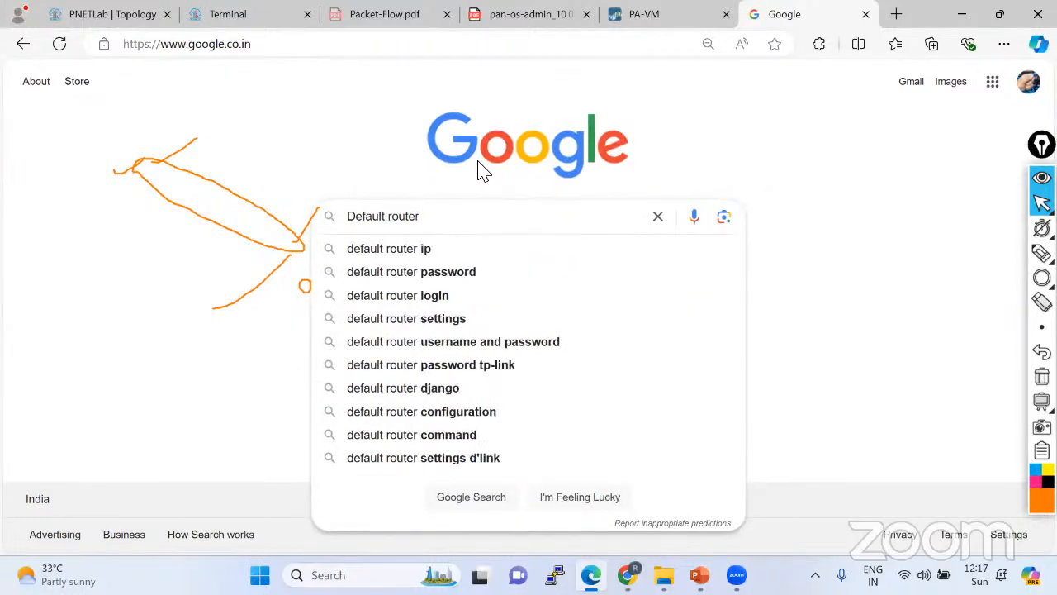
{"action": "type", "text": "VR in palo"}
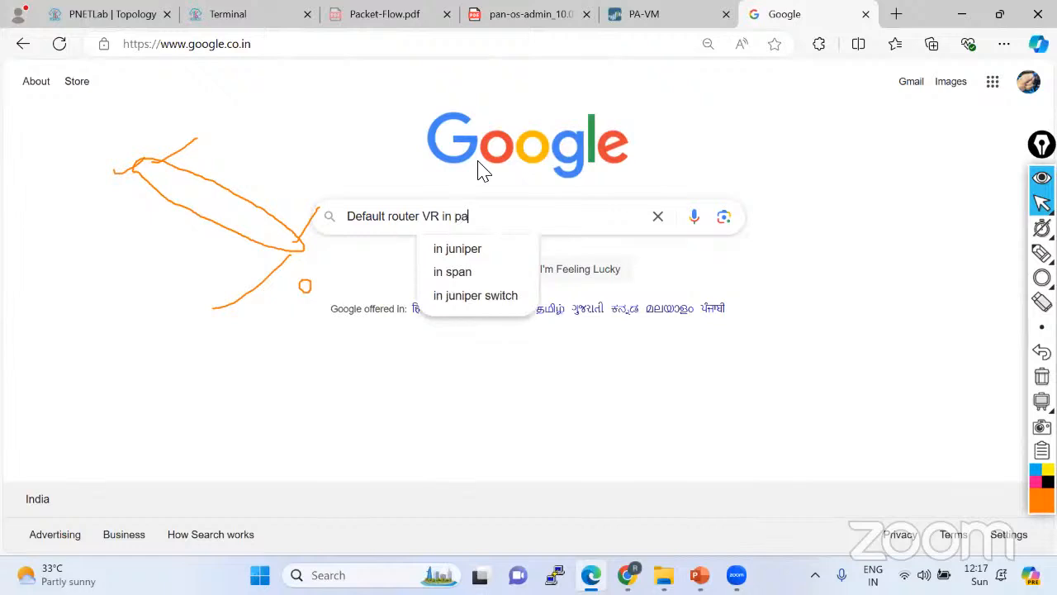
{"action": "key", "text": "Down"}
{"action": "key", "text": "Down"}
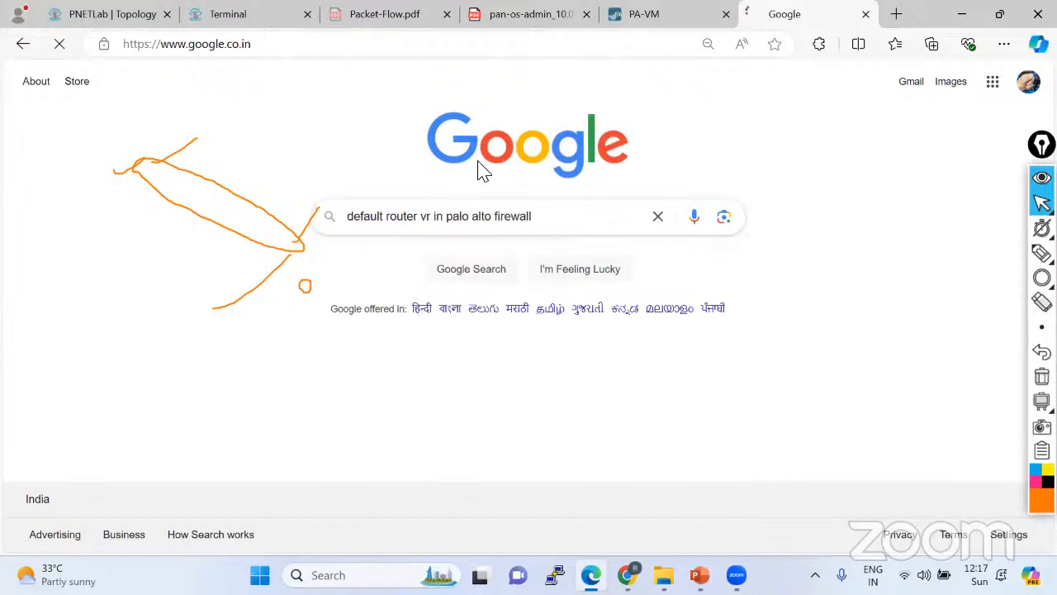
Open the LIVEcommunity result in a new tab, erase the annotations, and read the thread.
{"action": "right_click", "coordinate": [263, 224]}
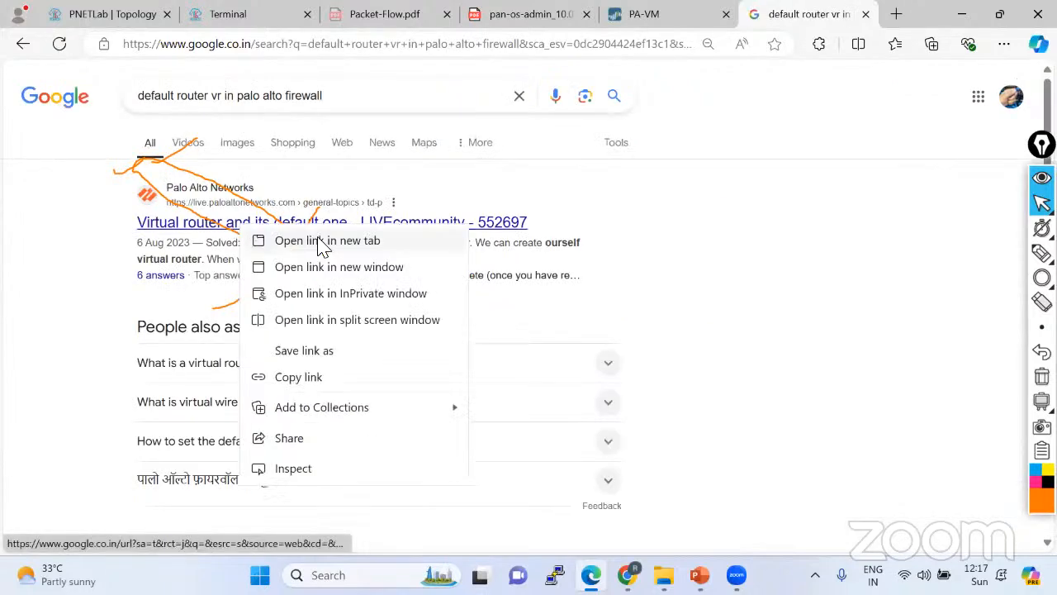
{"action": "left_click", "coordinate": [342, 240]}
{"action": "left_click", "coordinate": [818, 14]}
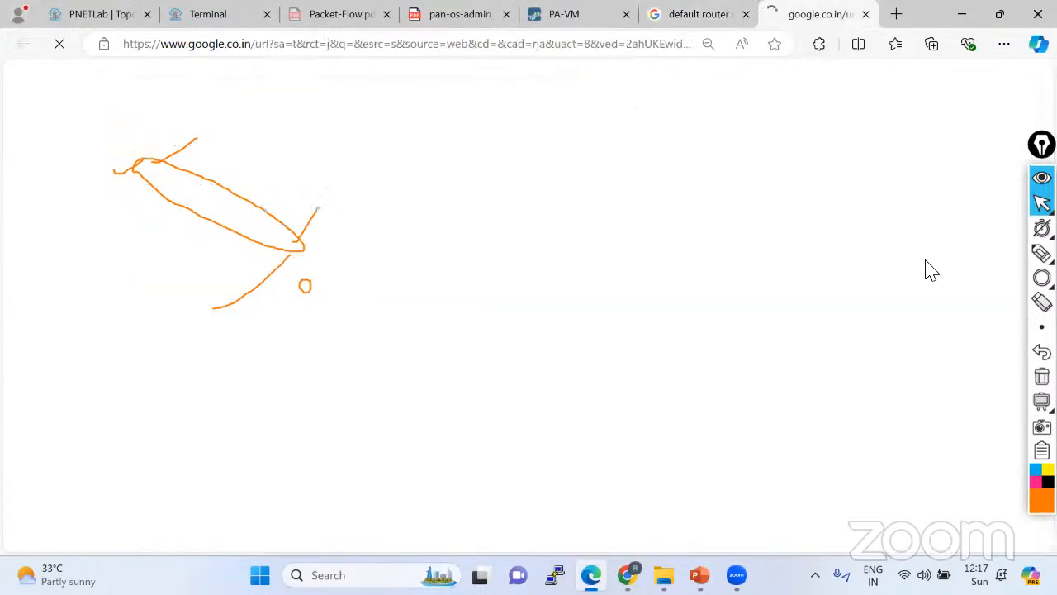
{"action": "left_click", "coordinate": [1042, 376]}
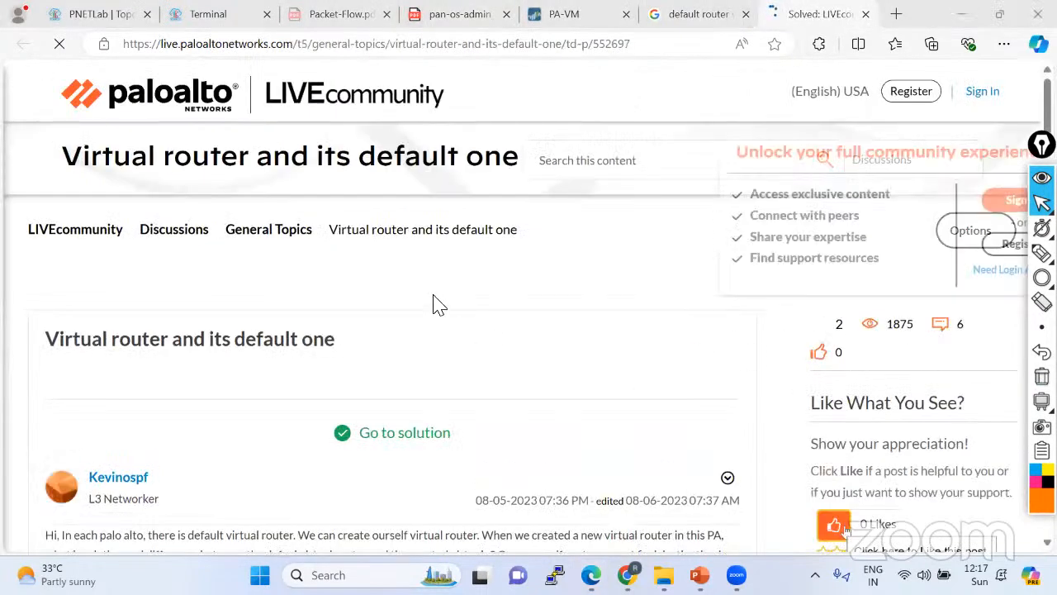
{"action": "scroll", "coordinate": [434, 299], "scroll_direction": "down", "scroll_amount": 4}
{"action": "scroll", "coordinate": [437, 289], "scroll_direction": "down", "scroll_amount": 3}
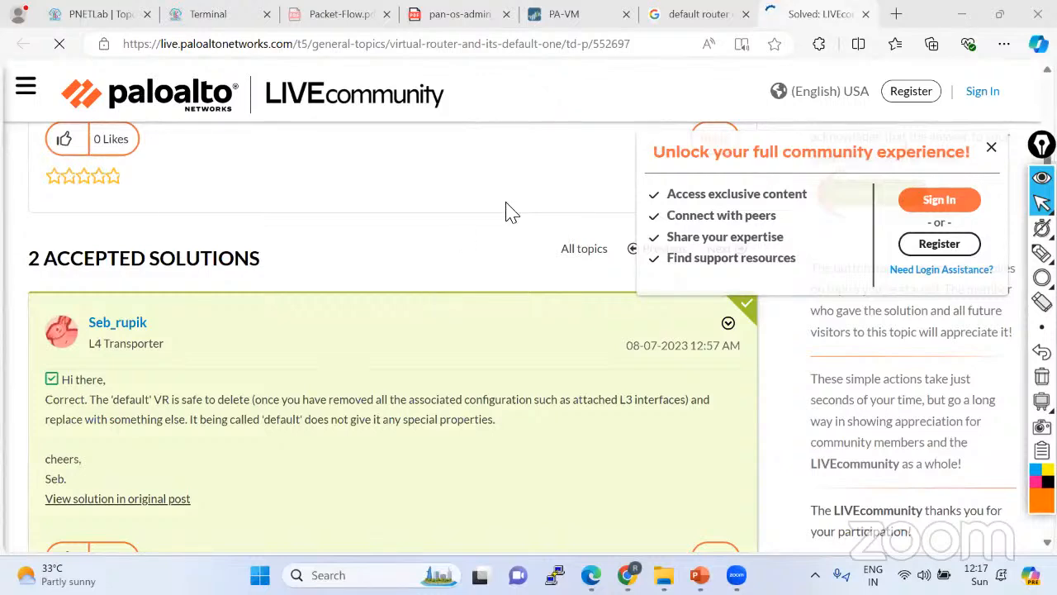
Expand the results' answer on what a virtual router is and highlight its Layer 3 routing lines.
{"action": "left_click", "coordinate": [702, 16]}
{"action": "scroll", "coordinate": [402, 302], "scroll_direction": "down", "scroll_amount": 1}
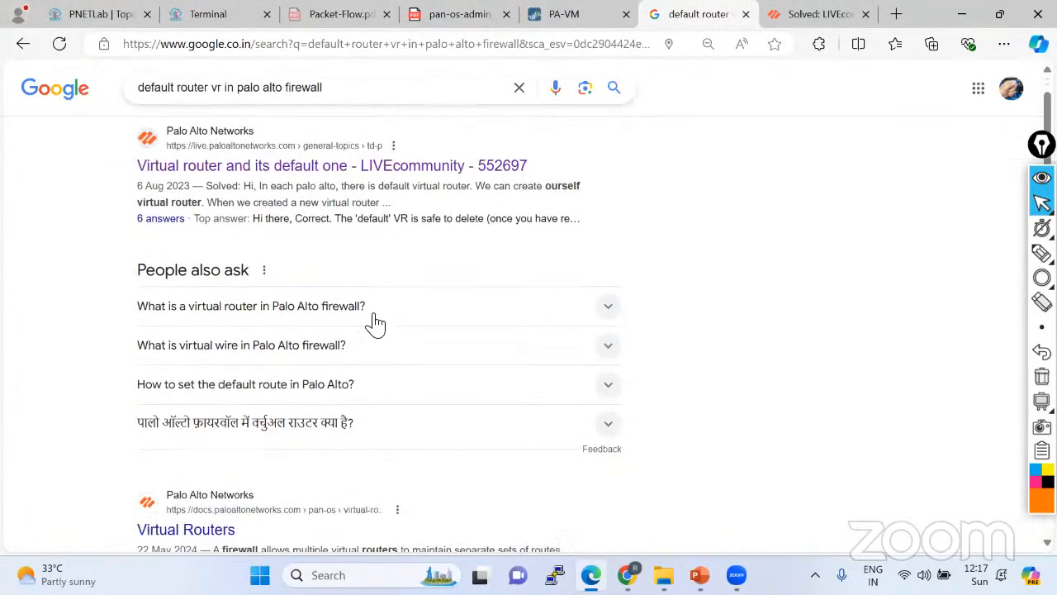
{"action": "left_click", "coordinate": [252, 281]}
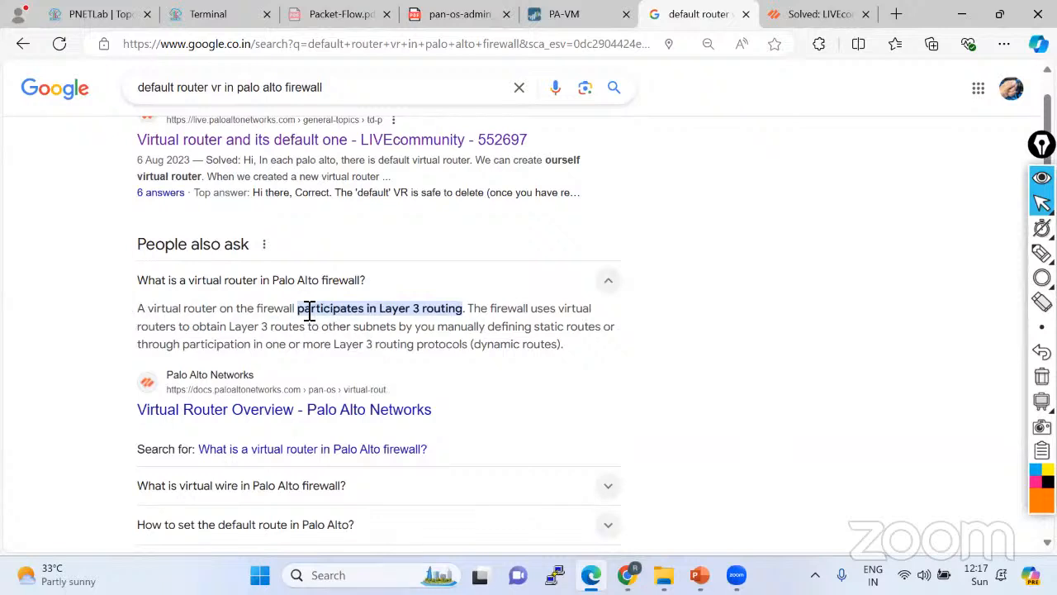
{"action": "left_click_drag", "start_coordinate": [299, 310], "coordinate": [474, 310]}
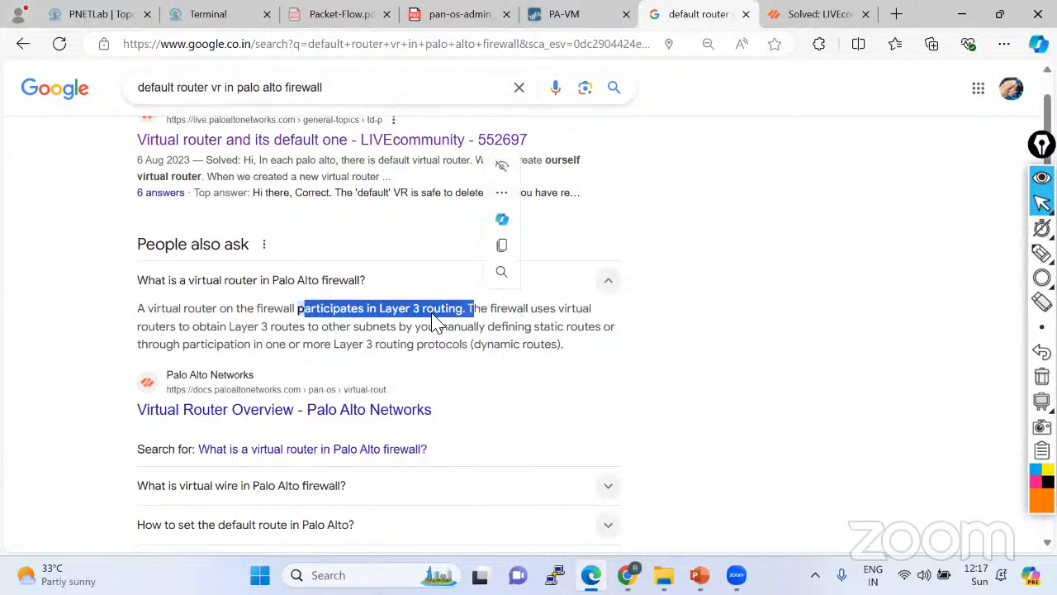
{"action": "left_click_drag", "start_coordinate": [138, 328], "coordinate": [321, 338]}
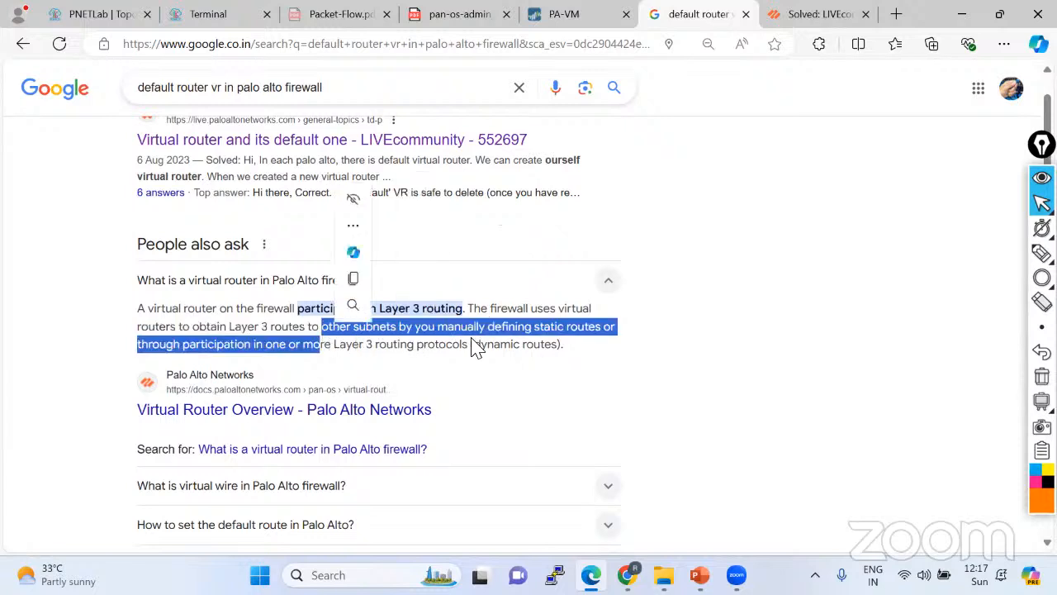
{"action": "left_click", "coordinate": [486, 343]}
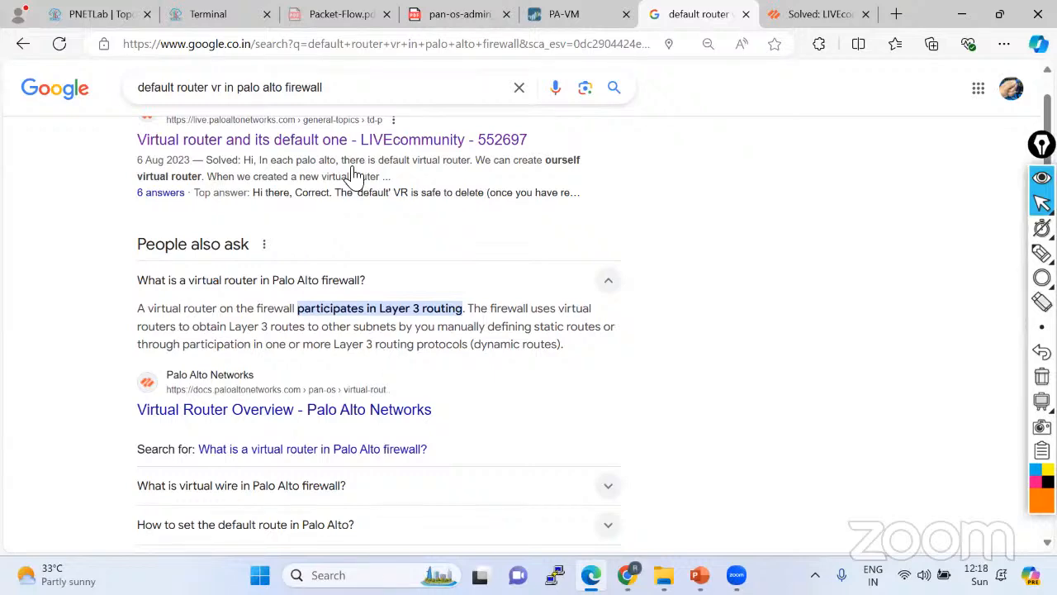
Rename the default virtual router to 'TEst' and submit it with OK.
{"action": "left_click", "coordinate": [570, 14]}
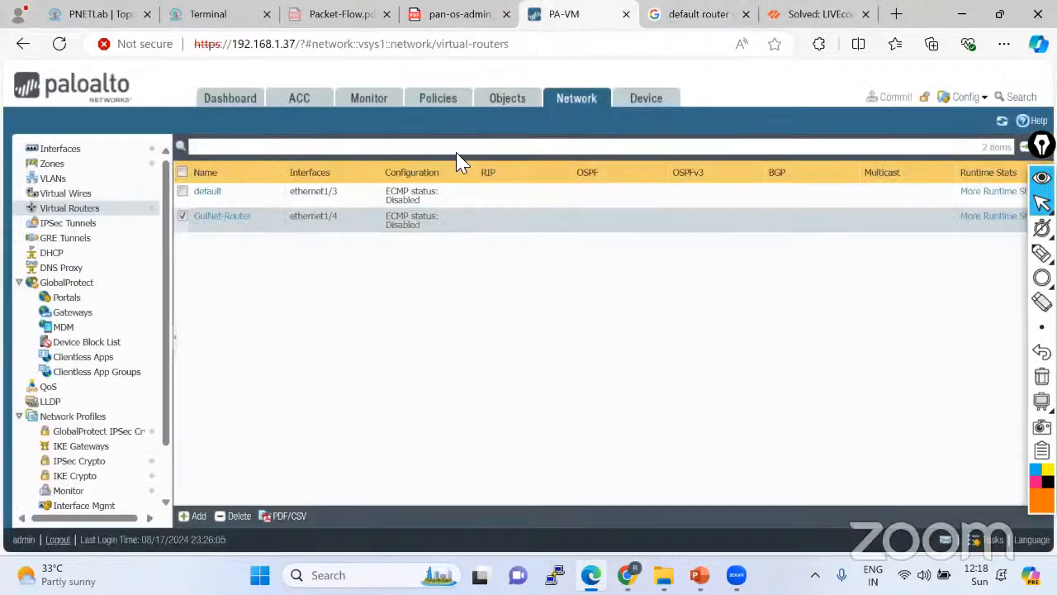
{"action": "left_click", "coordinate": [207, 192]}
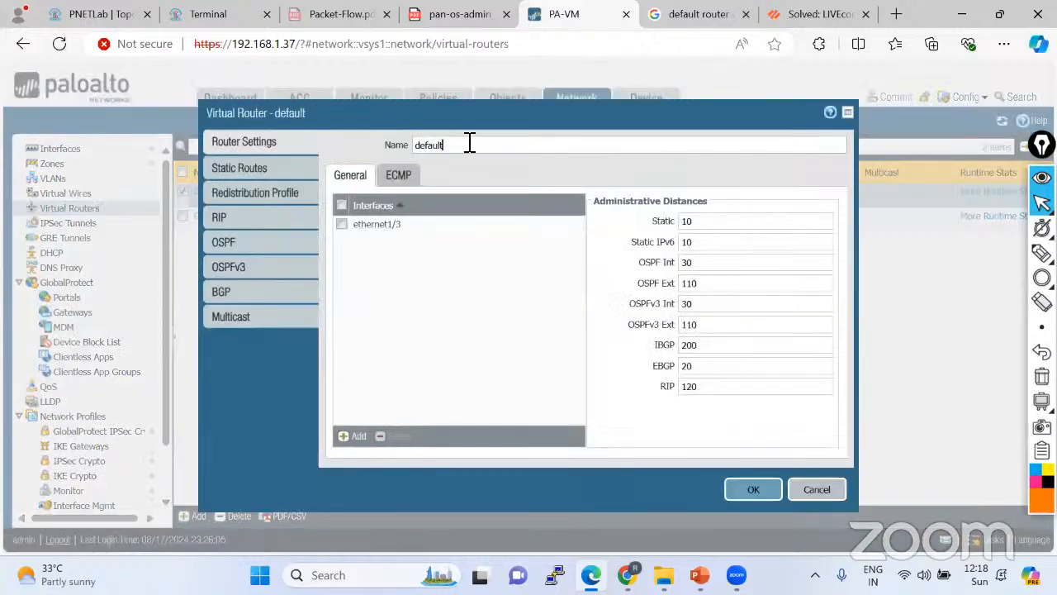
{"action": "left_click_drag", "start_coordinate": [469, 144], "coordinate": [347, 146]}
{"action": "left_click", "coordinate": [742, 493]}
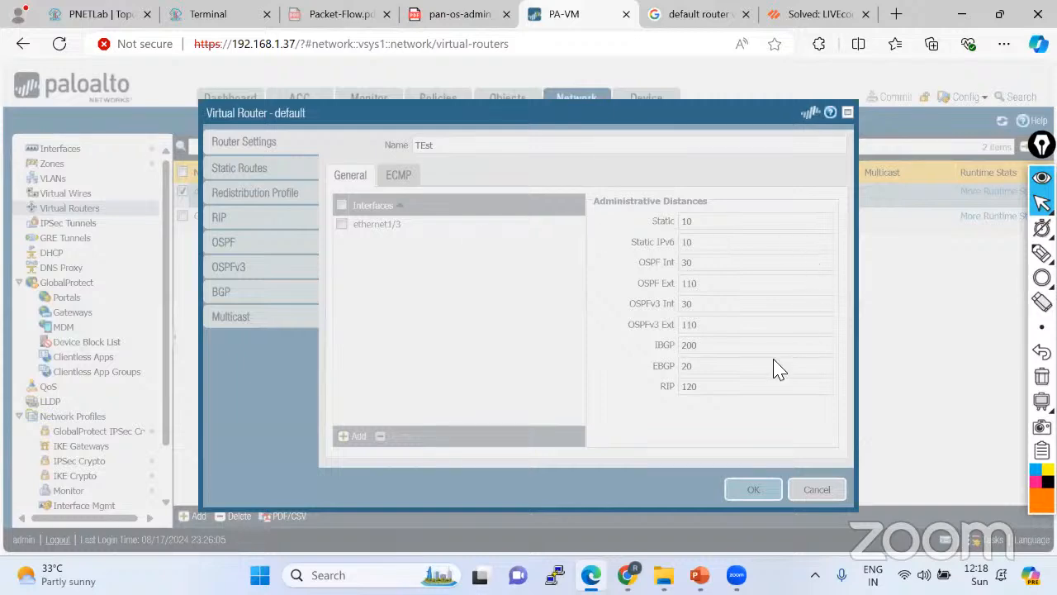
Check the PNETLab topology and terminal, then bring up the PA-220 Firewall slide in PowerPoint.
{"action": "left_click", "coordinate": [83, 11]}
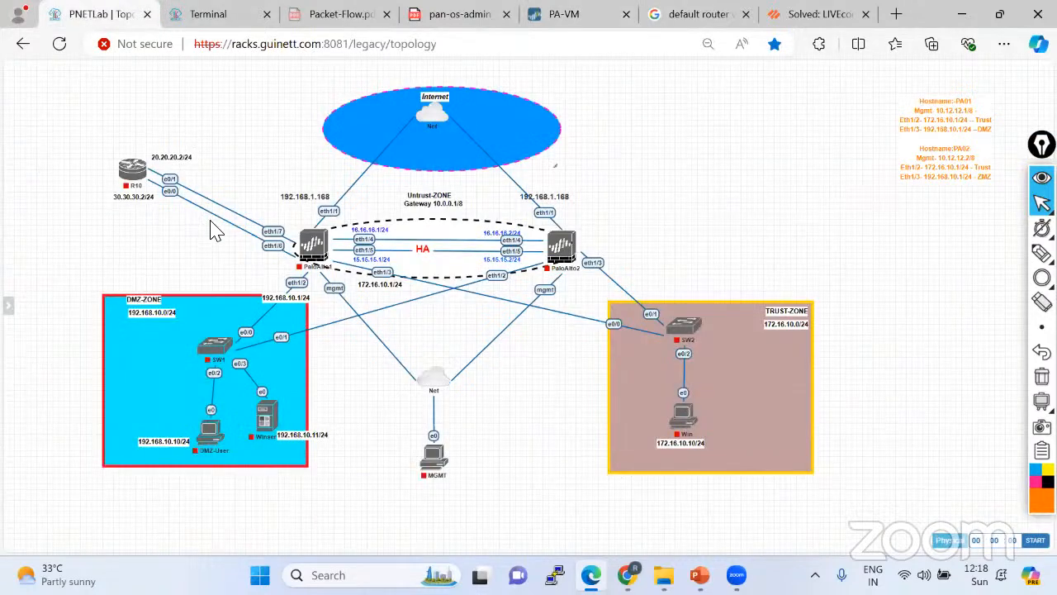
{"action": "left_click", "coordinate": [219, 14]}
{"action": "left_click", "coordinate": [566, 17]}
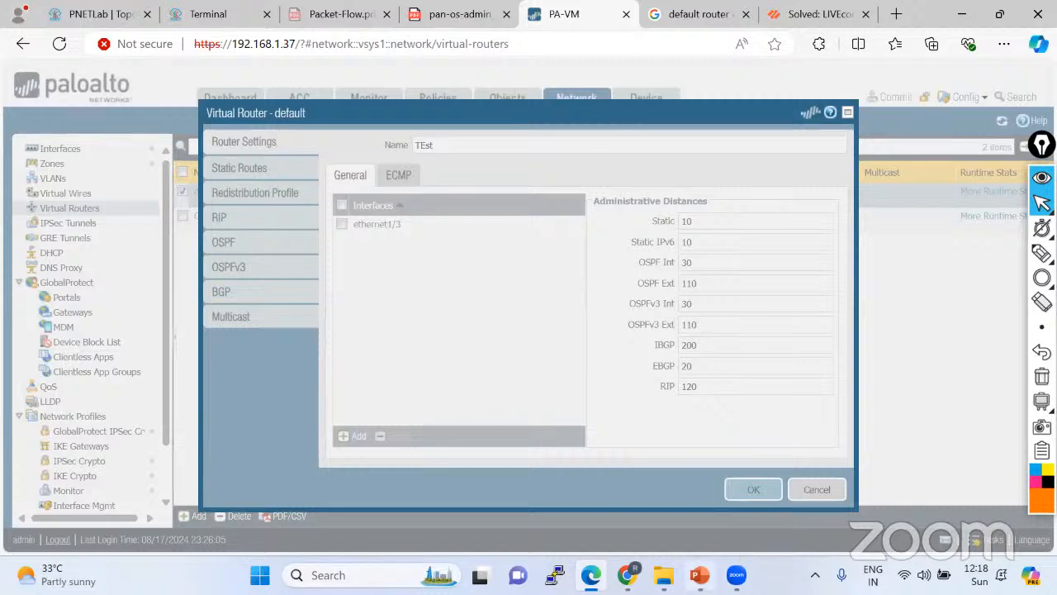
{"action": "left_click", "coordinate": [700, 575]}
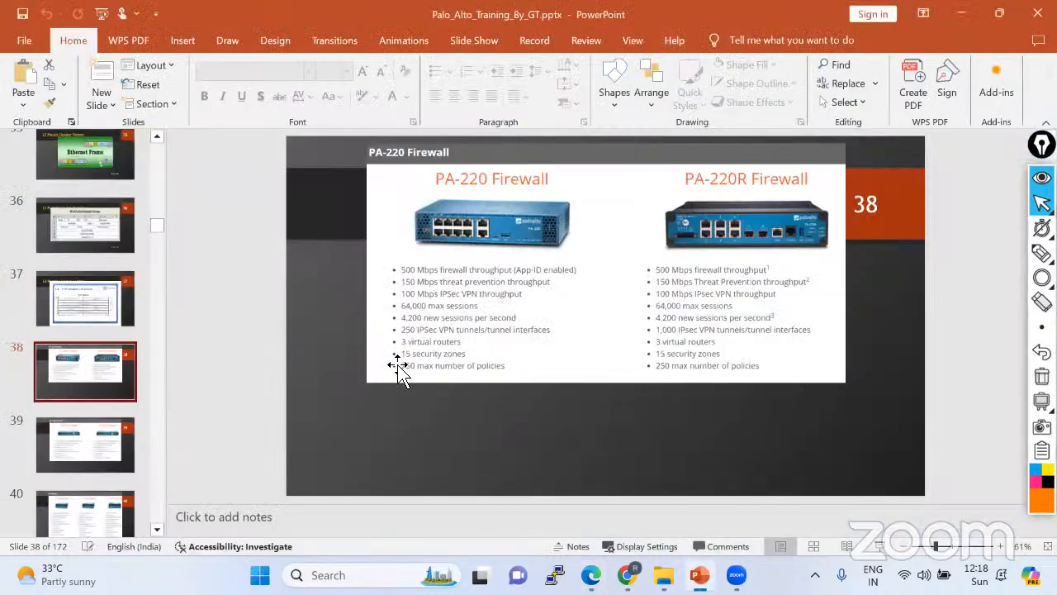